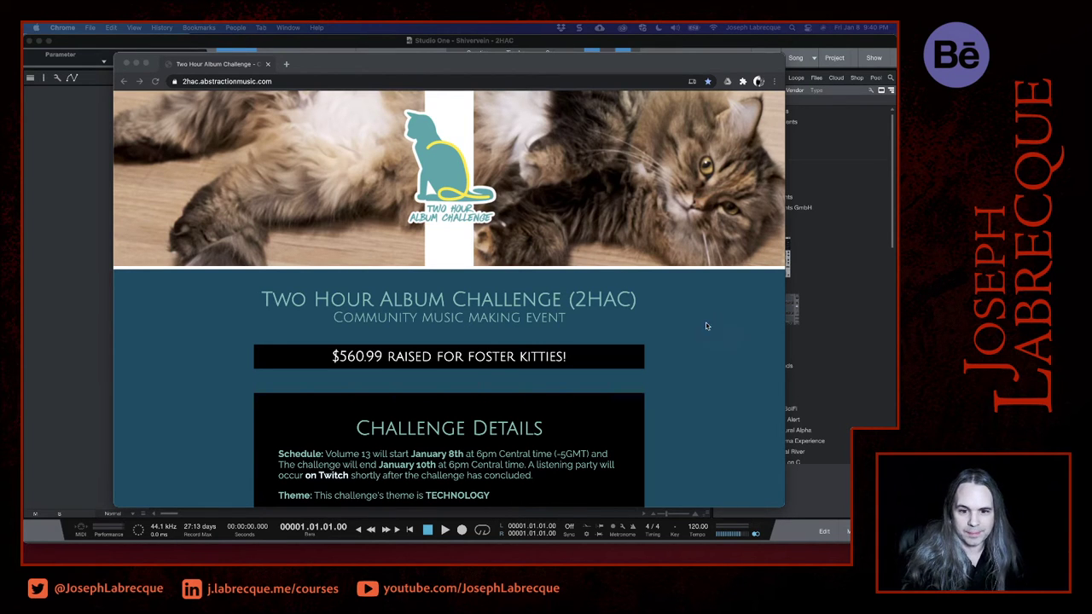
- Review the Two Hour Album Challenge details, minimise the browser window and switch to Studio One
scroll(693, 414, "down", 2)
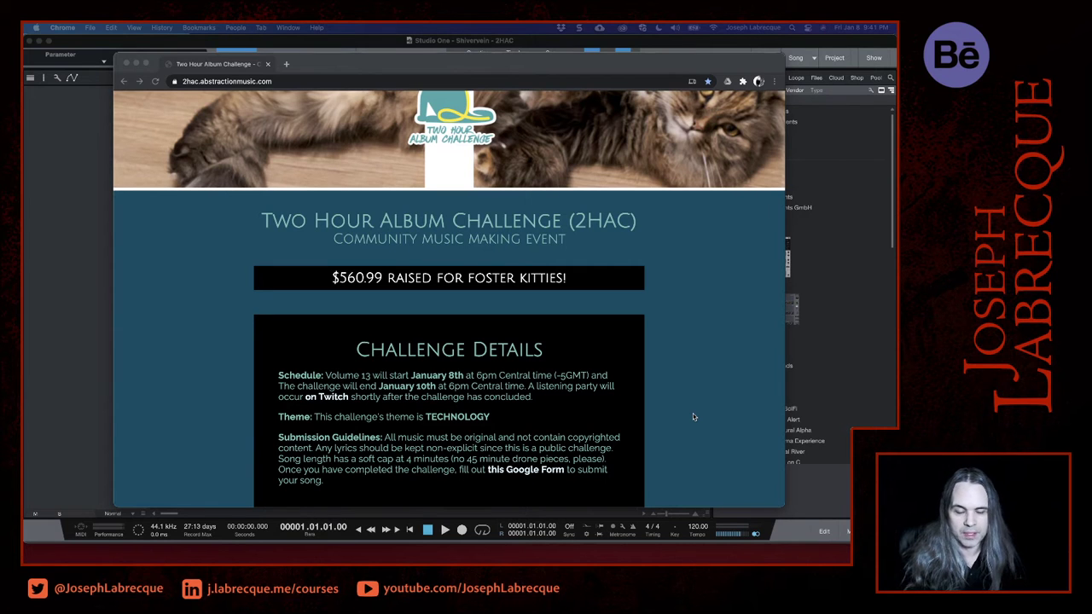
left_click(136, 64)
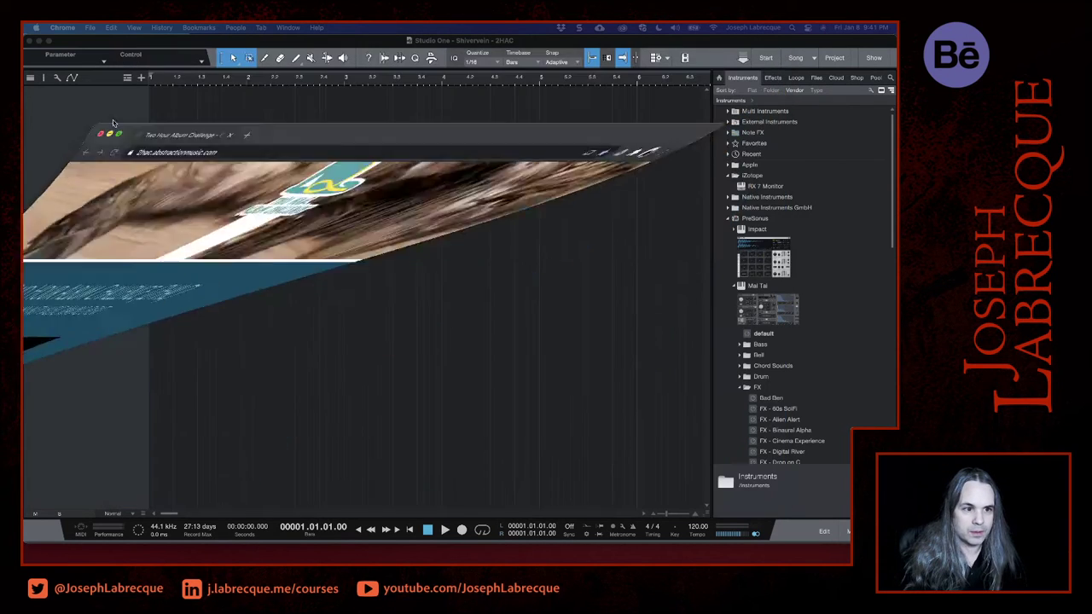
left_click(121, 261)
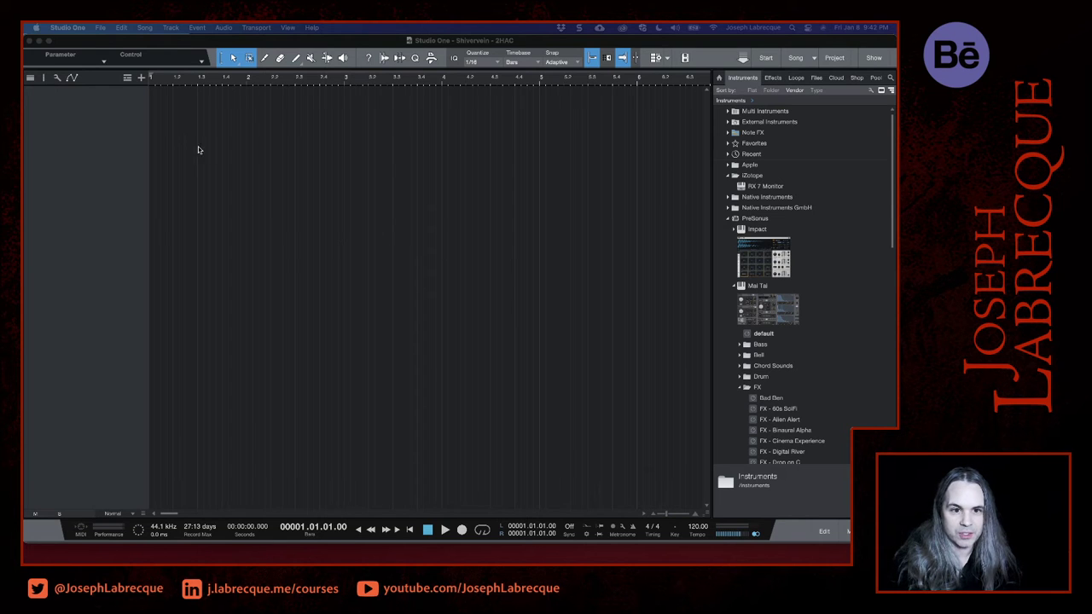
left_click(57, 177)
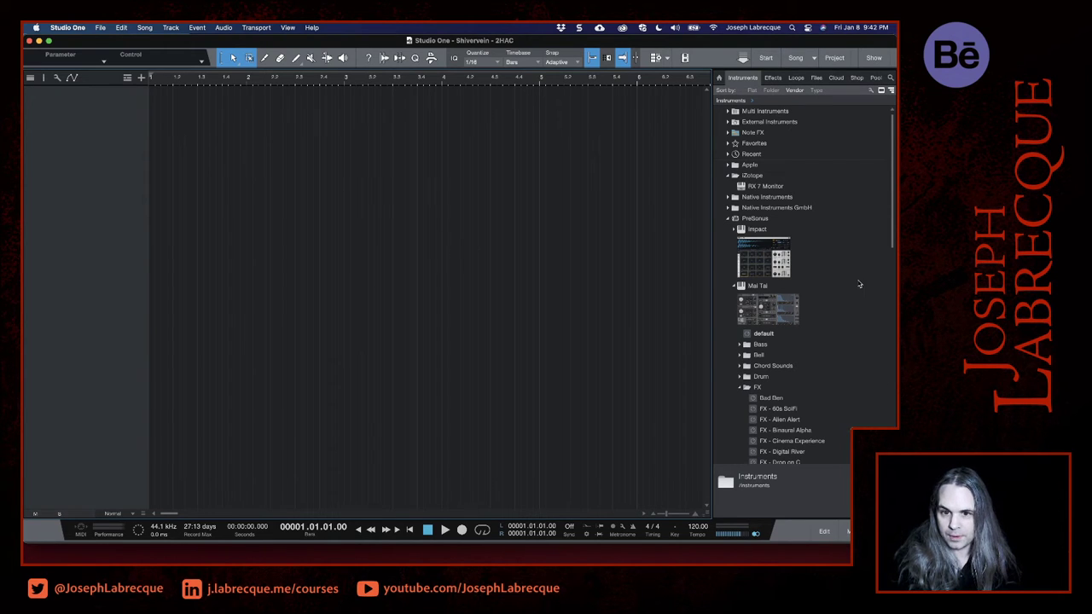
- Add the Native Instruments Absynth 5 instrument to the empty arrangement as a new track
scroll(859, 276, "down", 5)
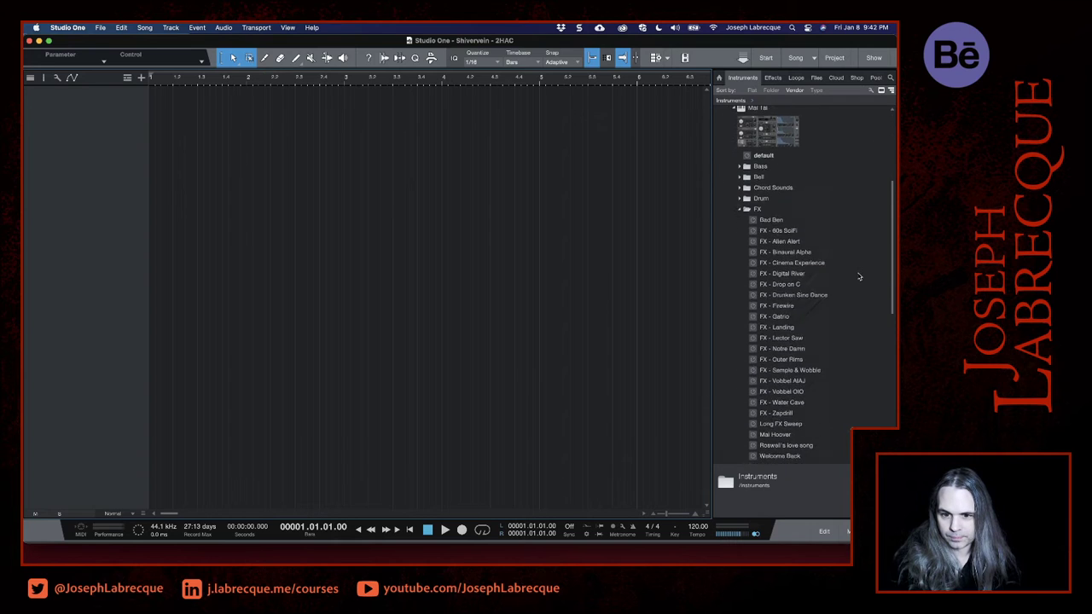
scroll(858, 277, "up", 5)
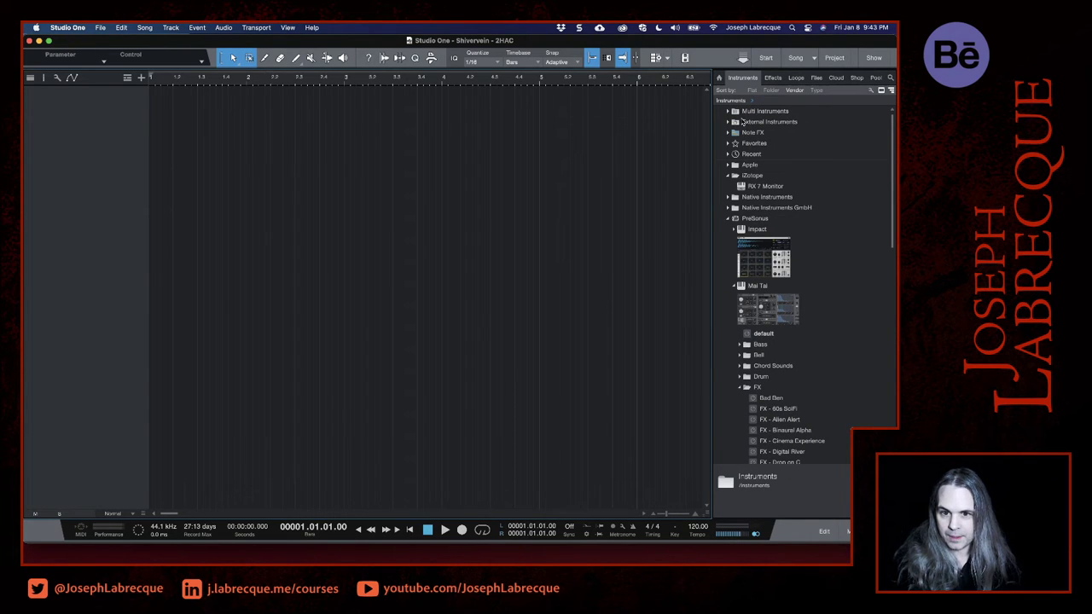
left_click(727, 198)
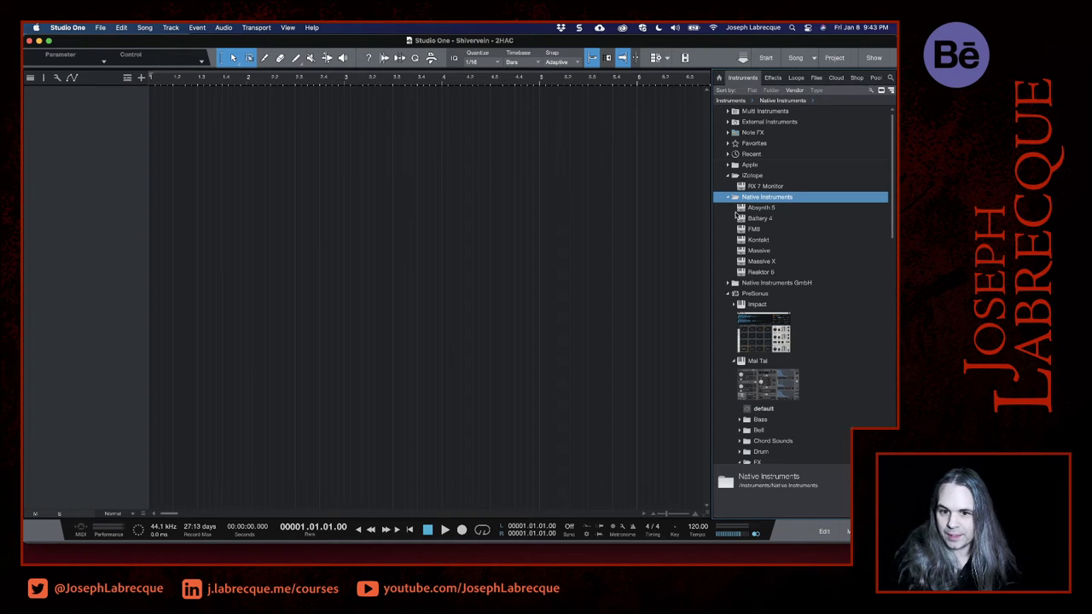
left_click(745, 210)
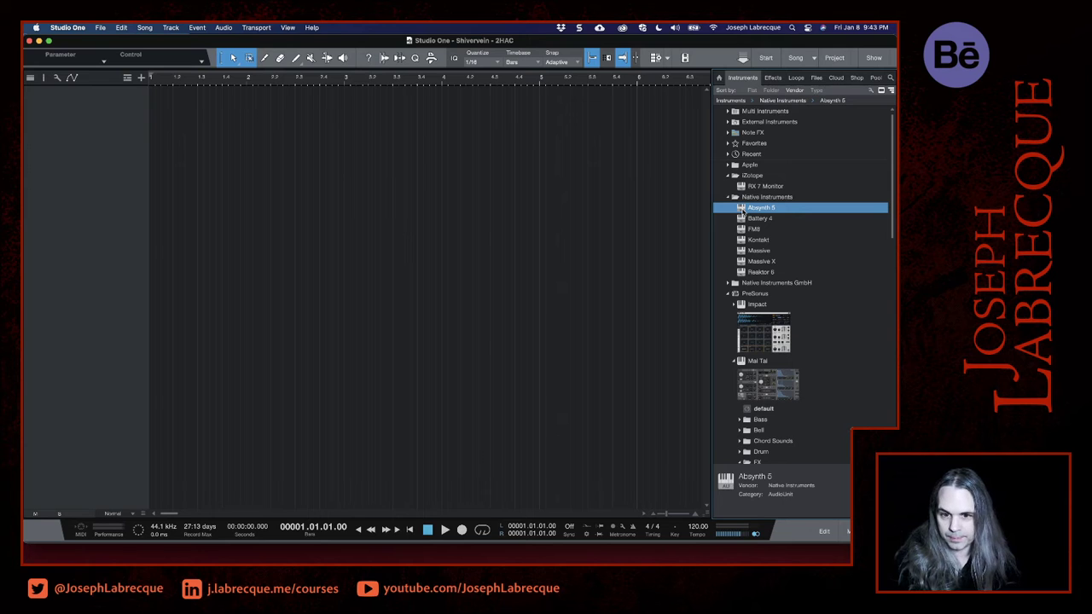
left_click_drag(742, 210, 278, 115)
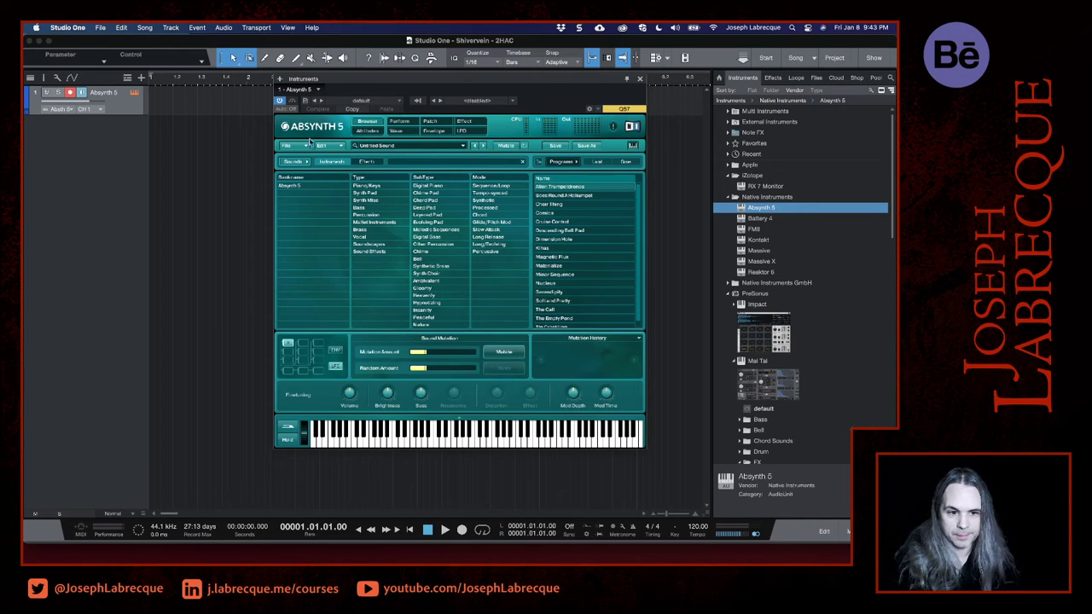
- Filter the Absynth 5 presets to Synth Pad and try out The Empty Pond and Nucleus
left_click(367, 193)
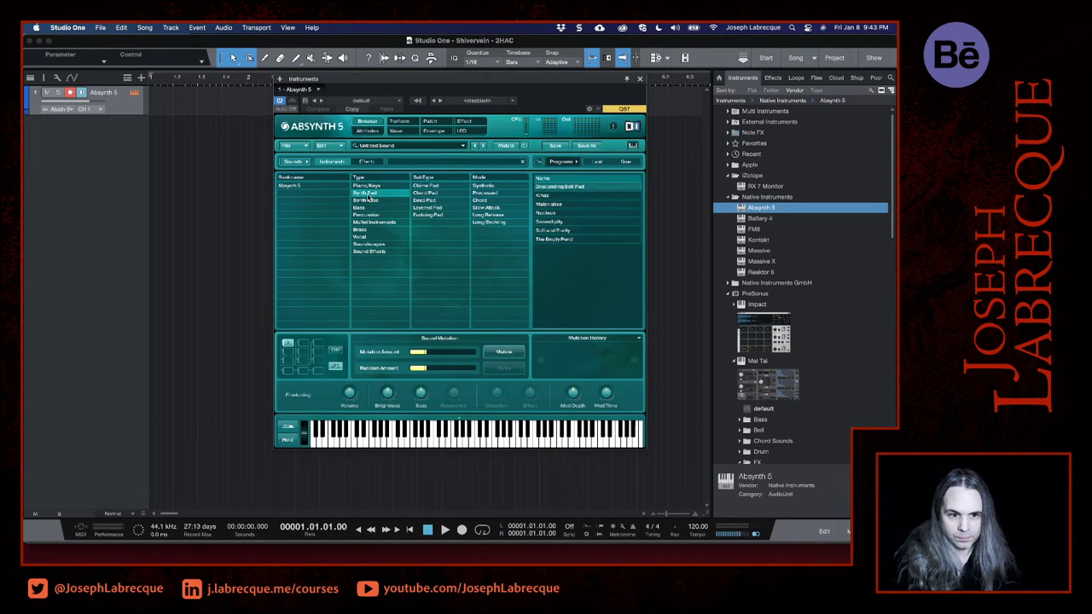
left_click(435, 209)
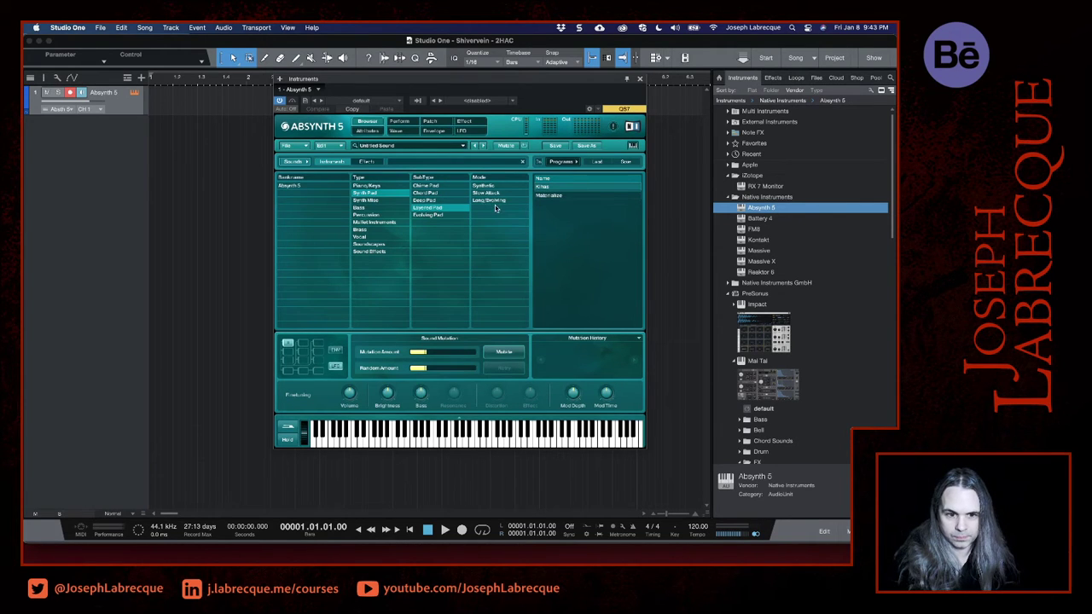
left_click(441, 201)
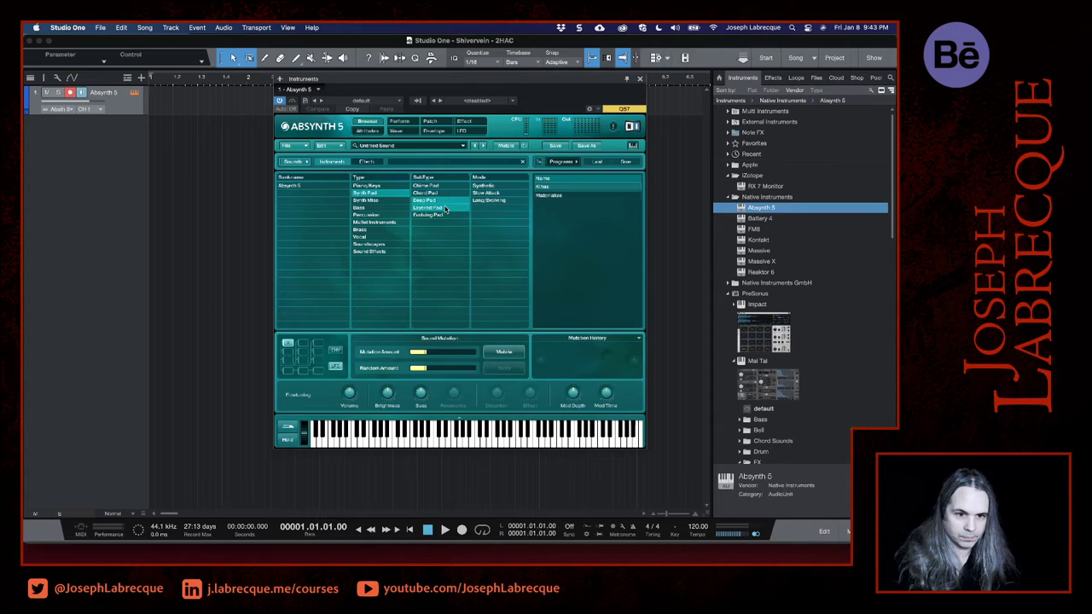
left_click(442, 201)
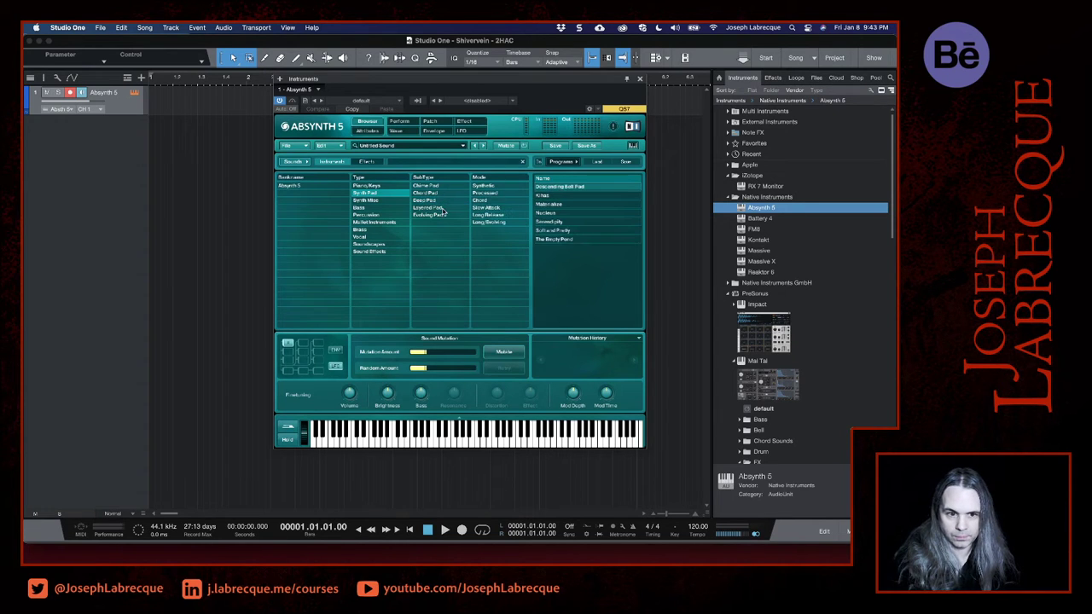
left_click(573, 241)
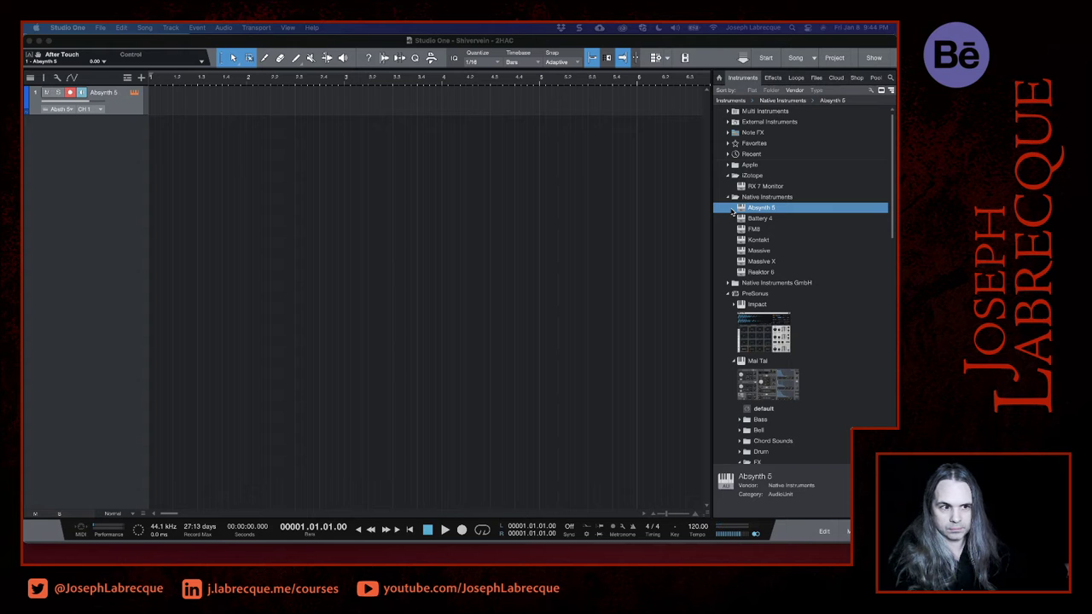
left_click(106, 180)
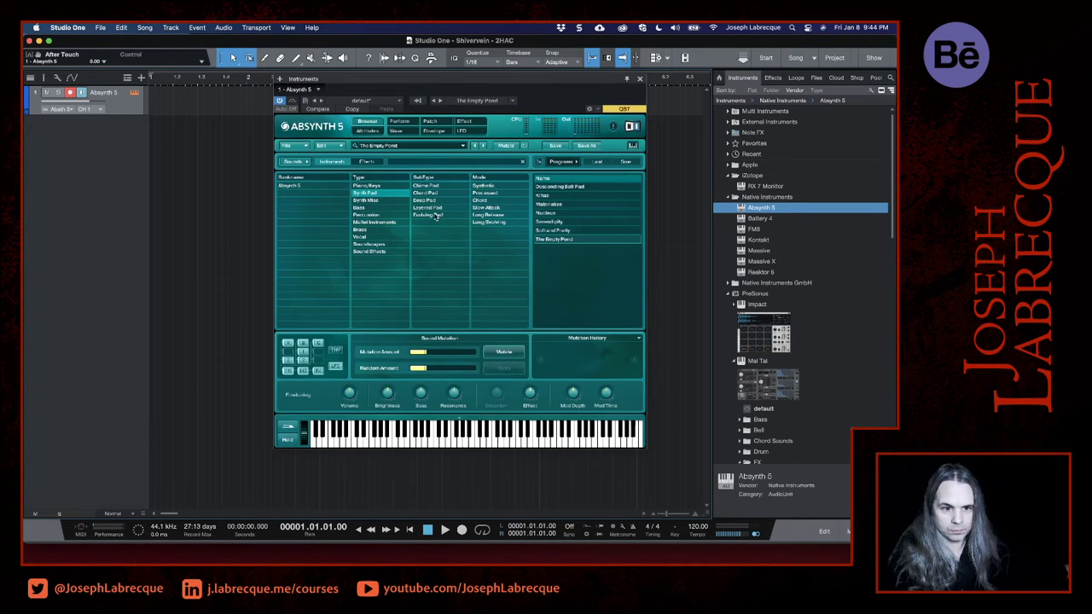
left_click(554, 213)
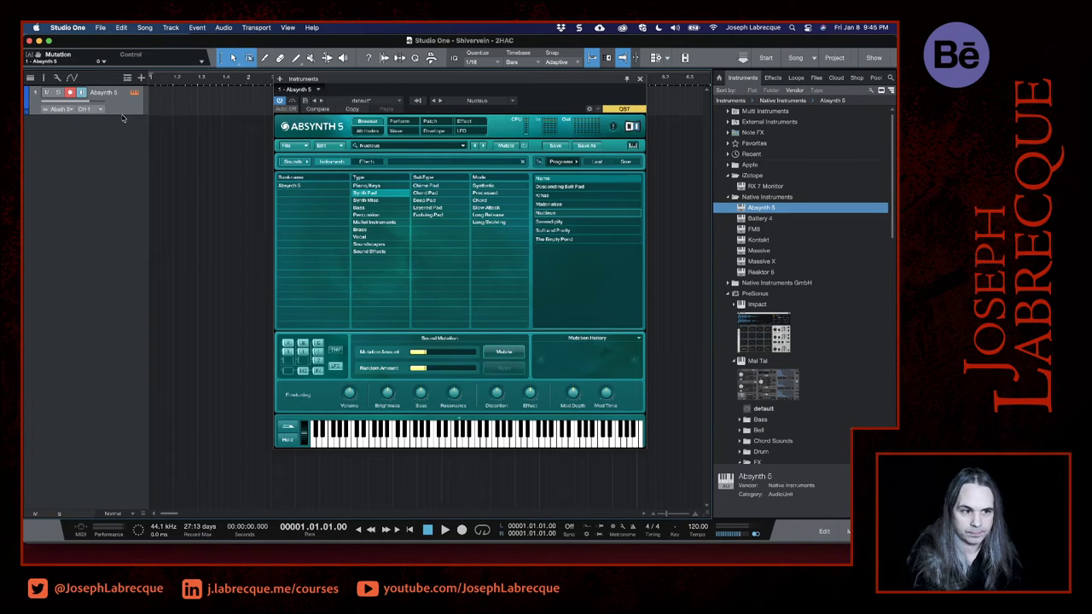
- Colour the Absynth 5 track lime green and increase its height until all its routing fields are shown
left_click(28, 106)
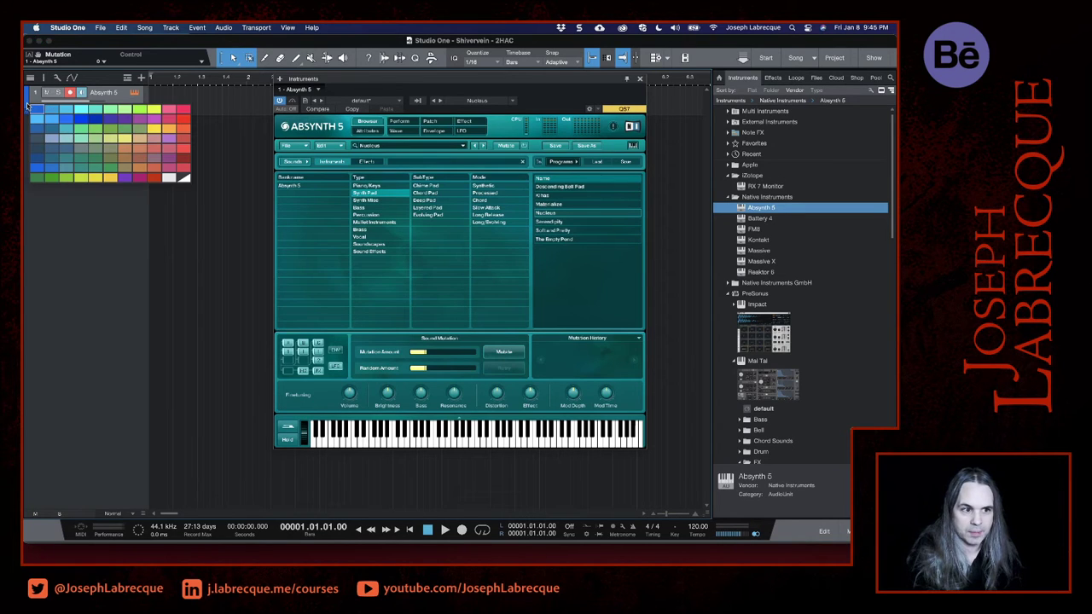
left_click(141, 110)
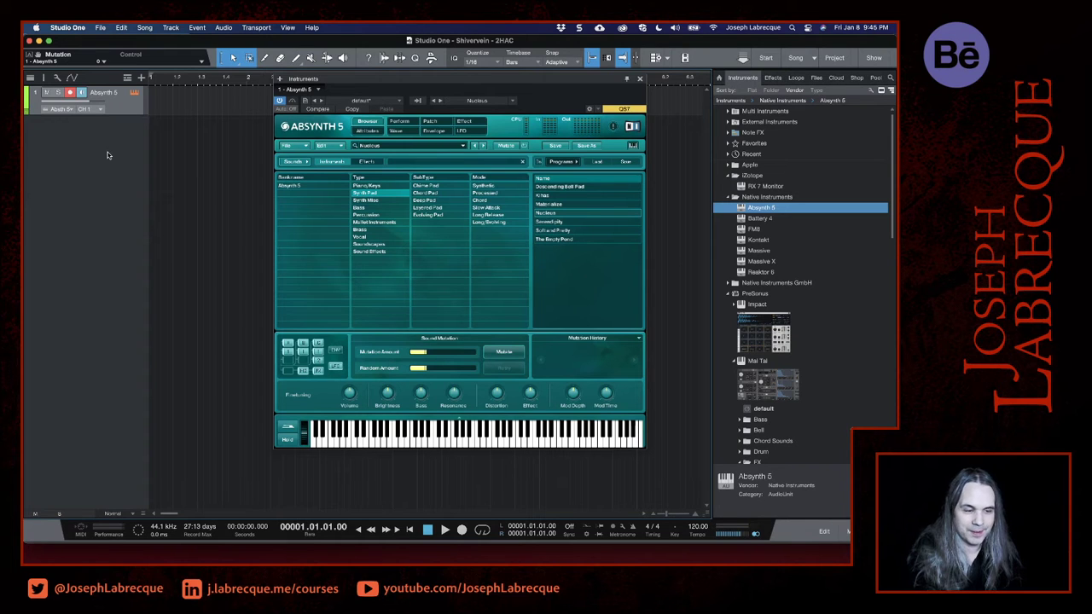
left_click_drag(126, 113, 119, 166)
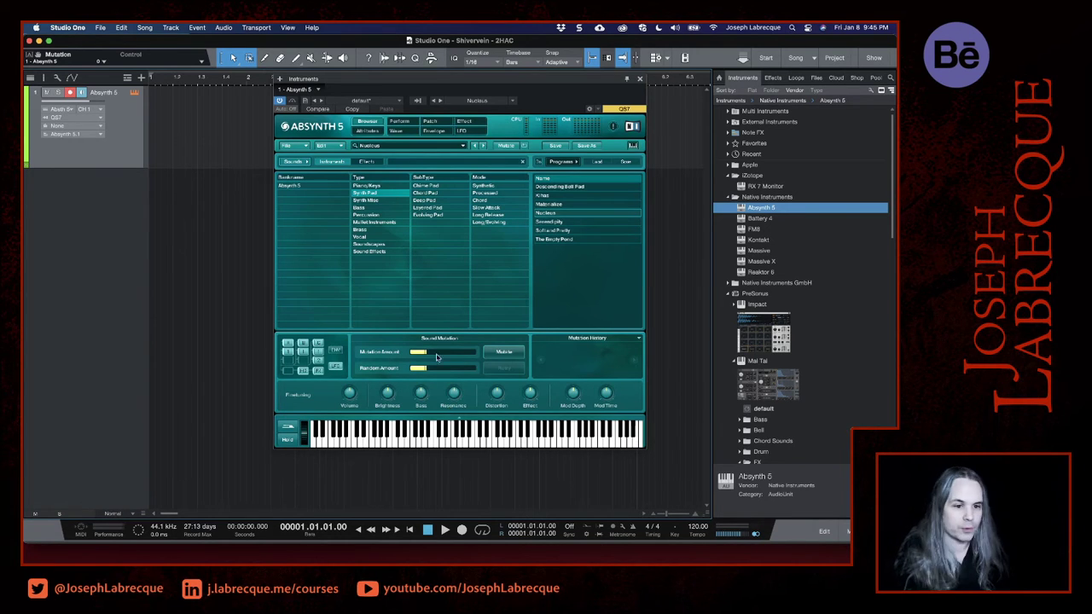
- Filter the Absynth 5 presets to Soundscapes, load the Materialize sound and close the instrument window
left_click(380, 245)
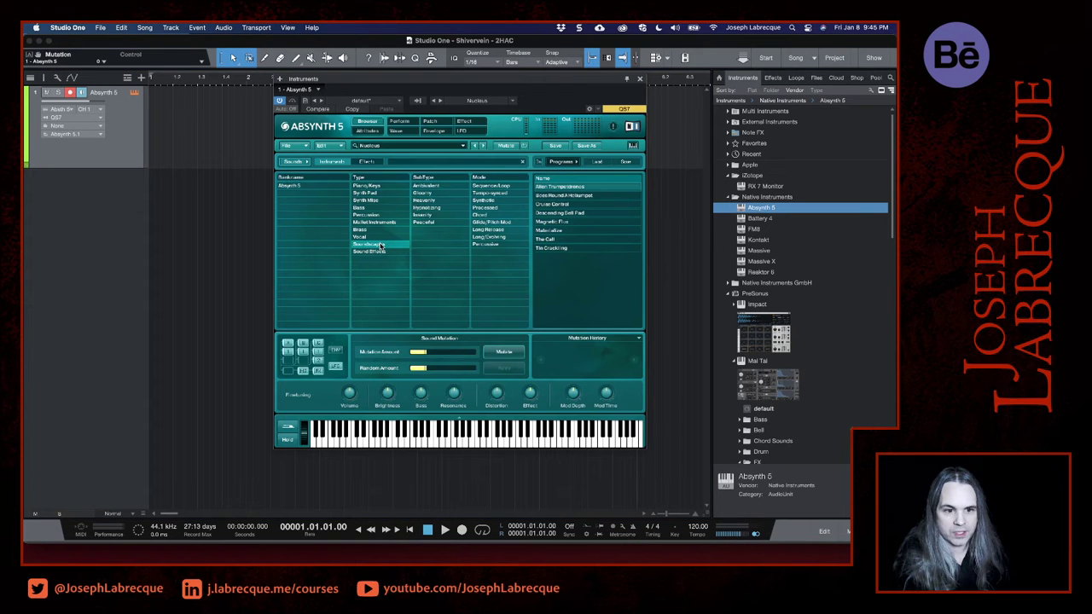
left_click(540, 196)
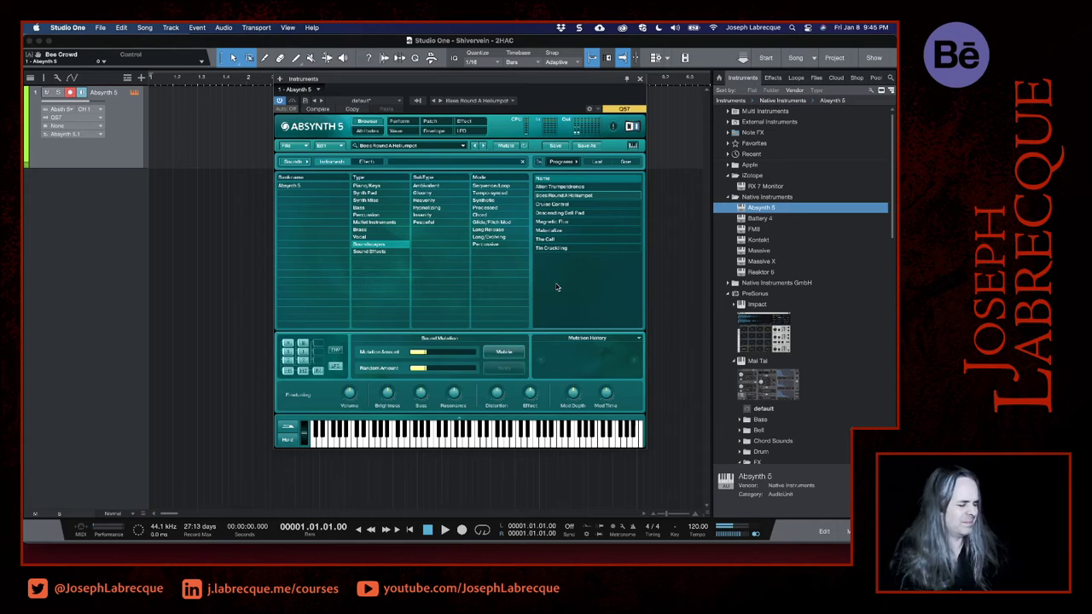
left_click(567, 232)
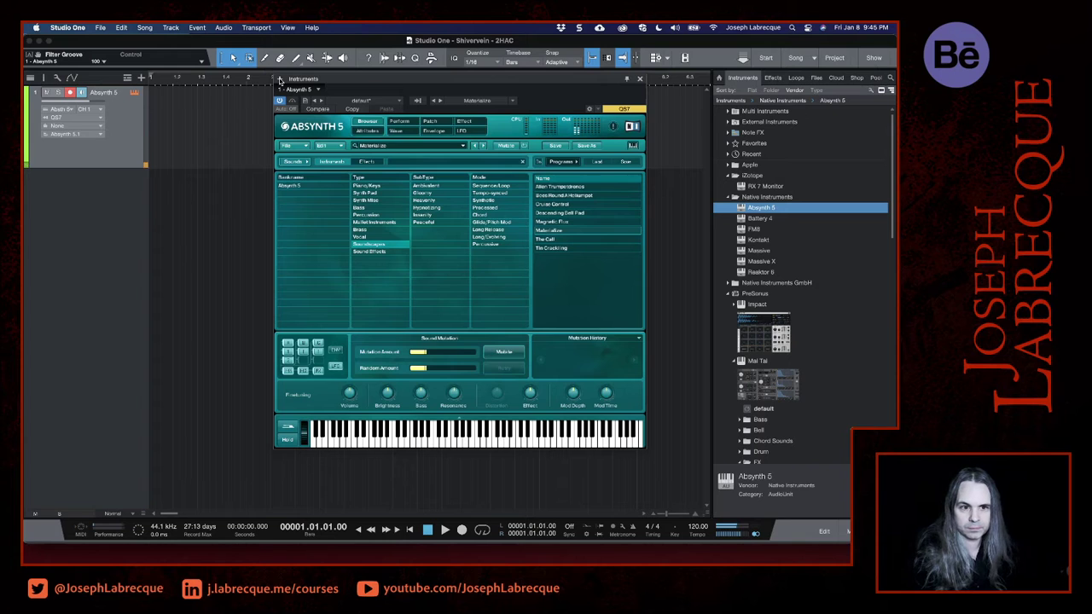
left_click(279, 80)
left_click(207, 208)
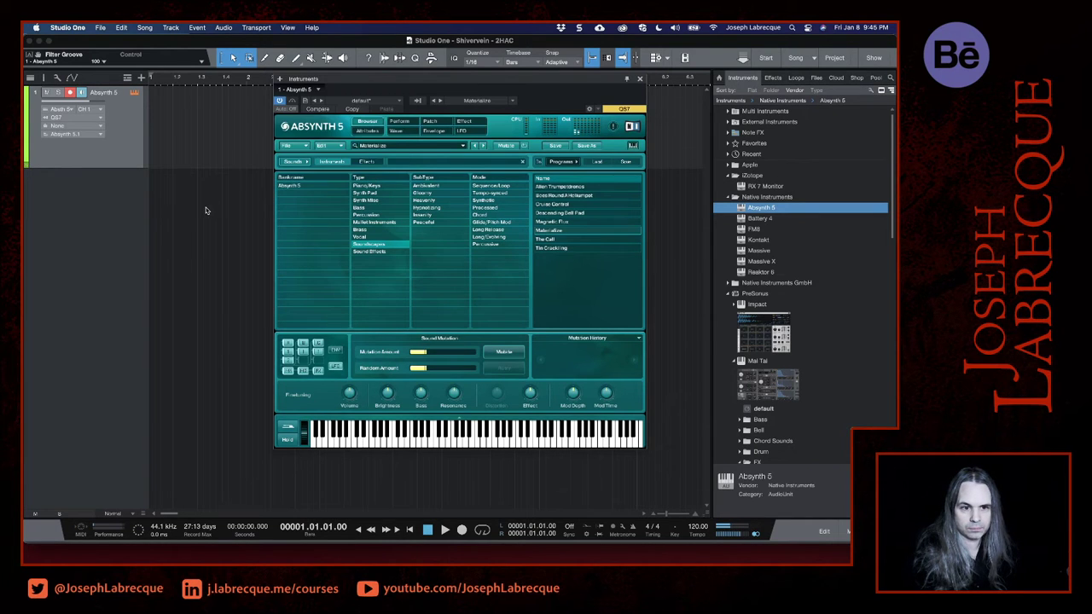
left_click(640, 79)
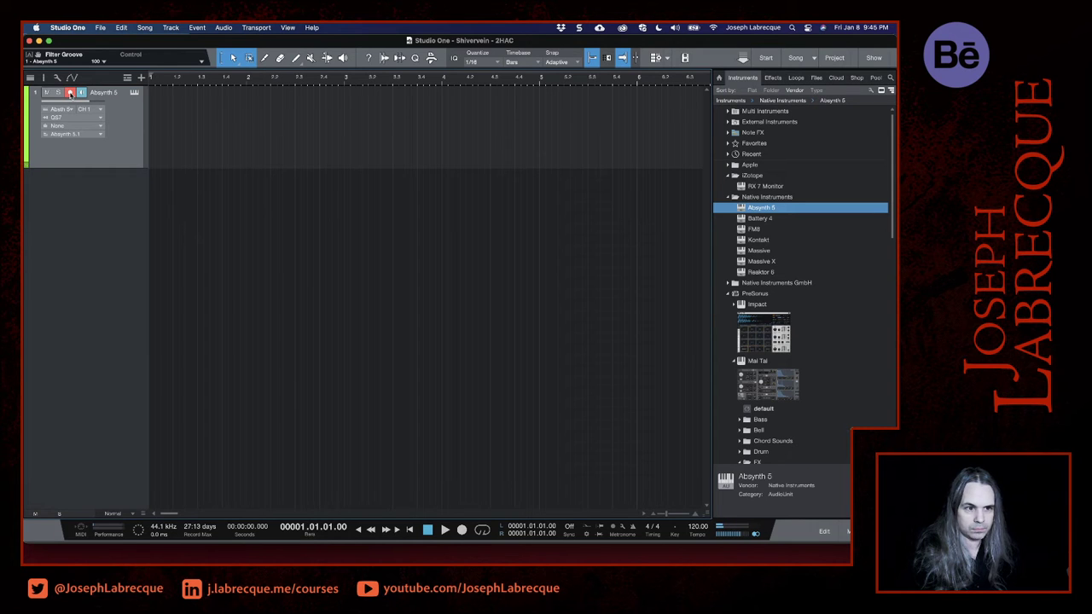
- Re-arm the Absynth 5 track and record a performance of about 59 seconds from the song start
left_click(70, 93)
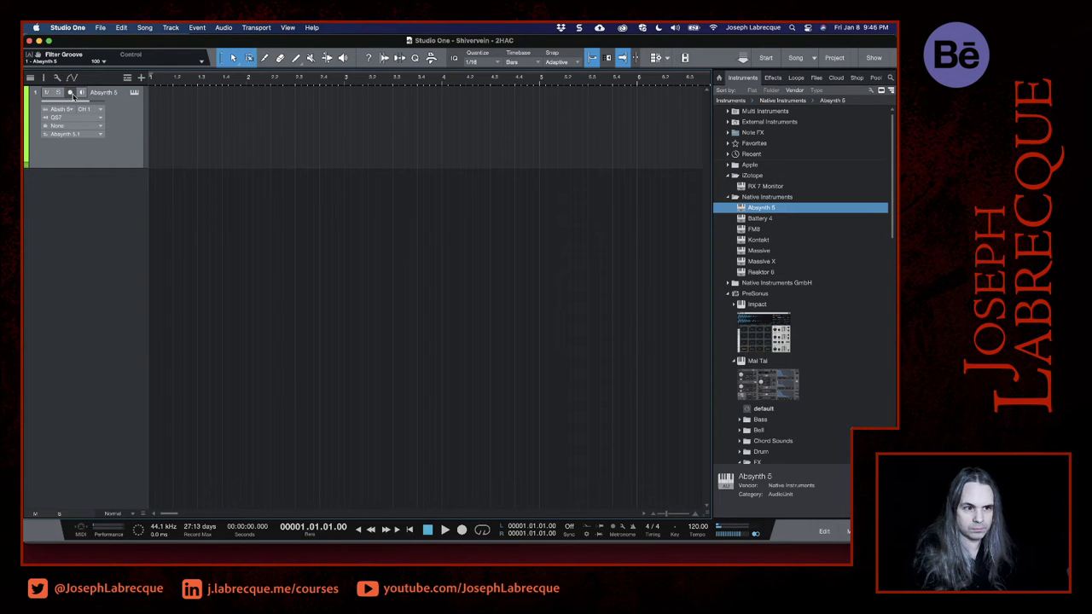
left_click(71, 93)
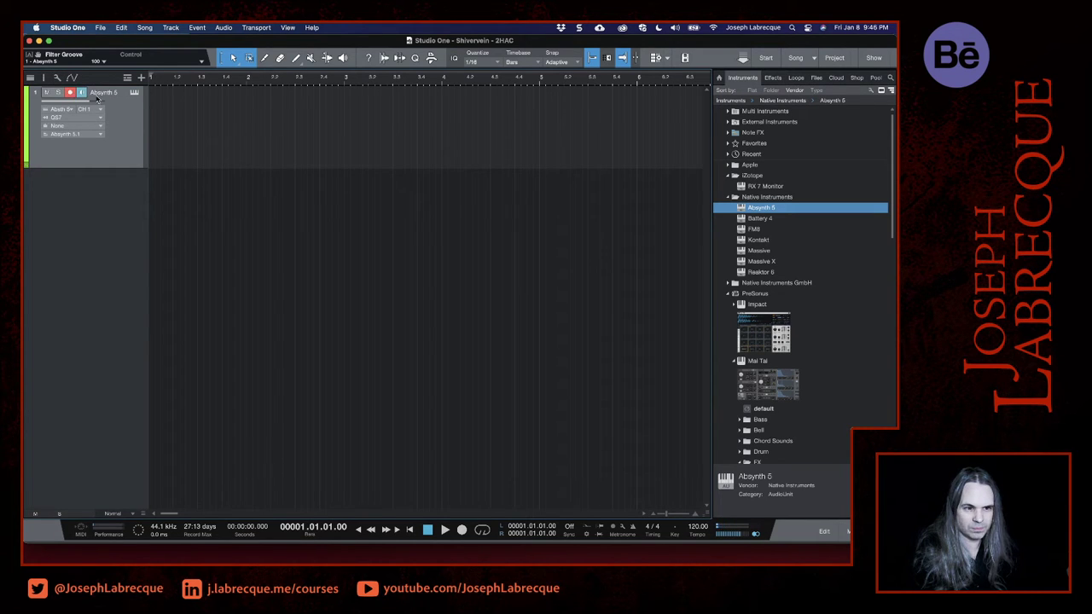
left_click(462, 530)
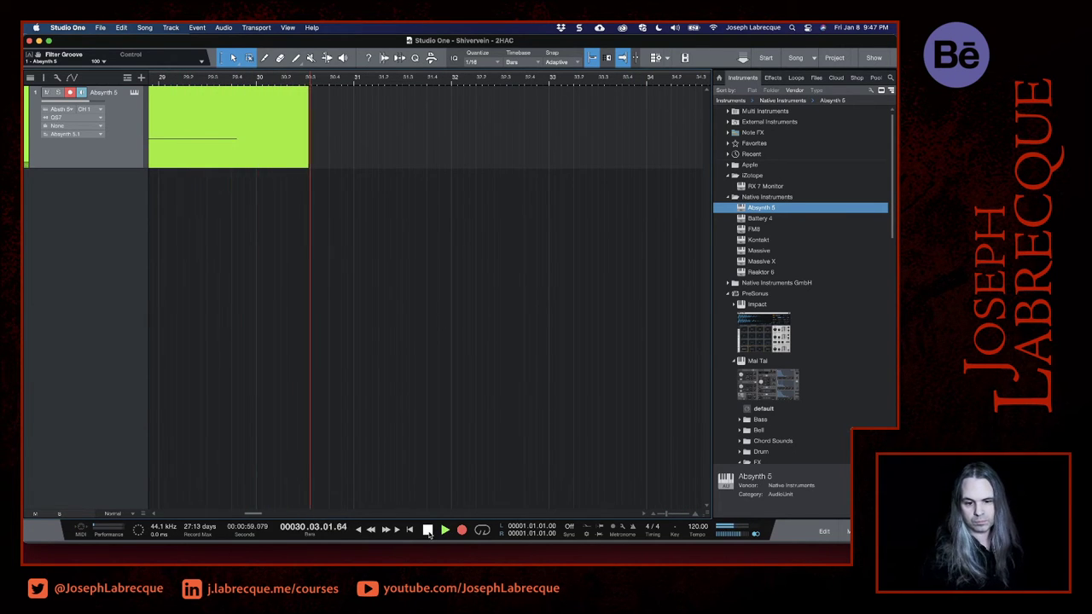
left_click(428, 530)
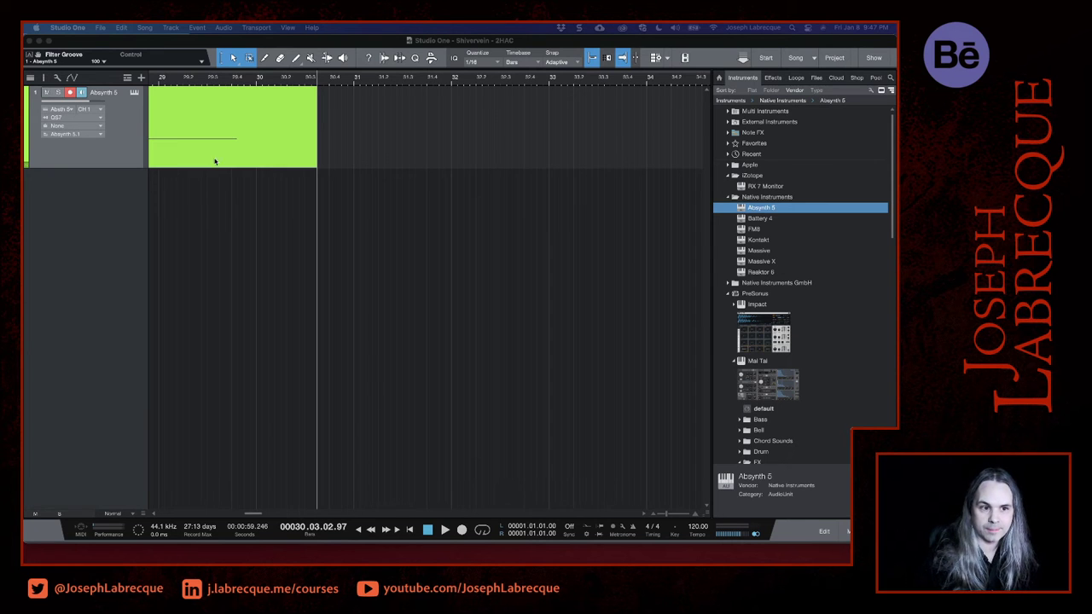
- Switch the ruler's timebase to Seconds and return the playback cursor to the start of the song
scroll(214, 162, "left", 15)
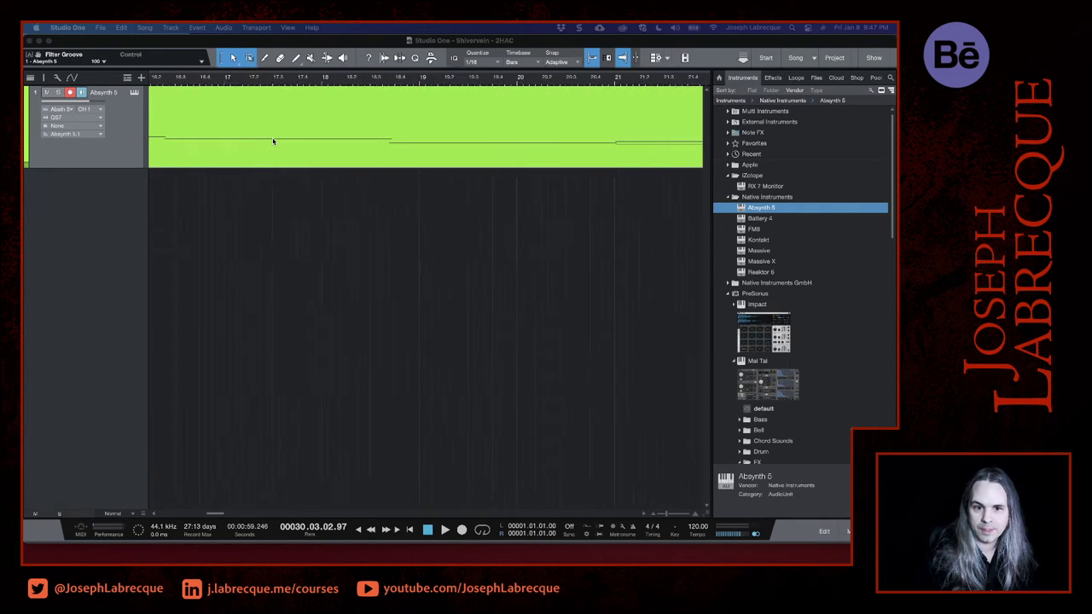
scroll(273, 141, "left", 1)
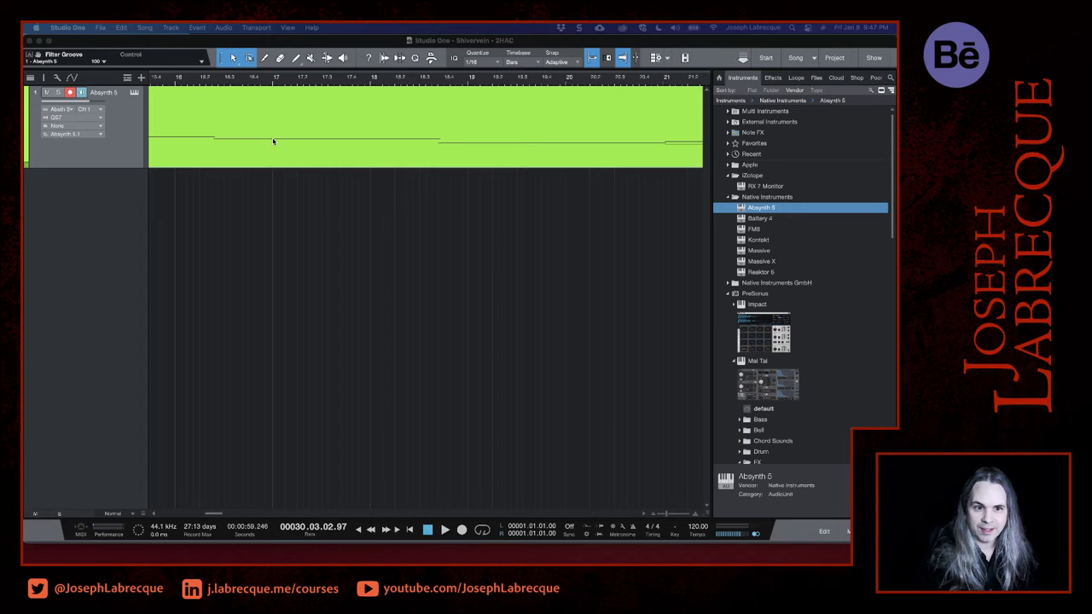
right_click(318, 81)
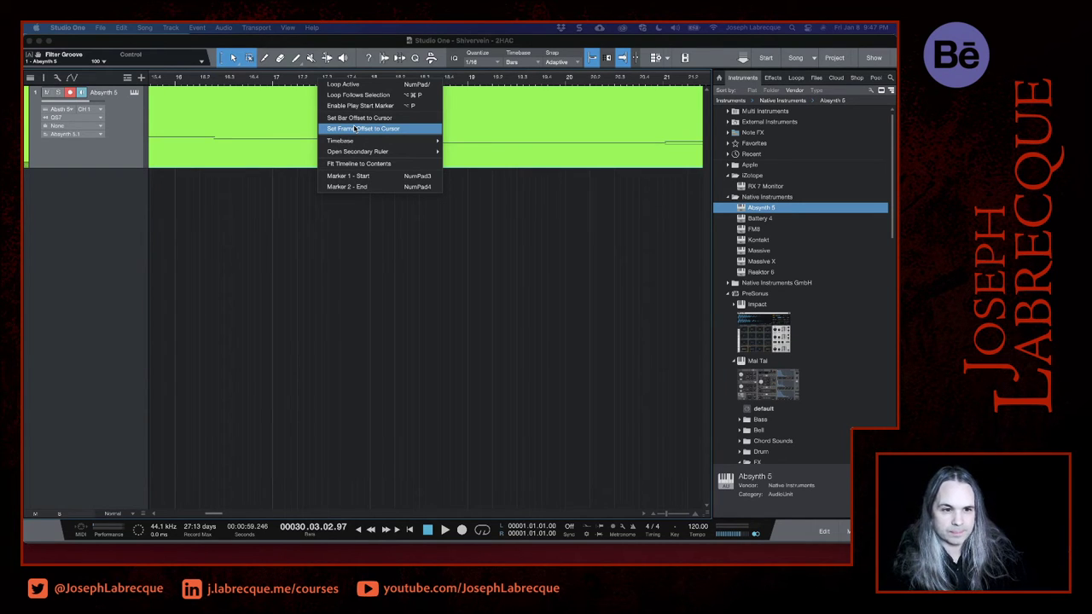
mouse_move(356, 141)
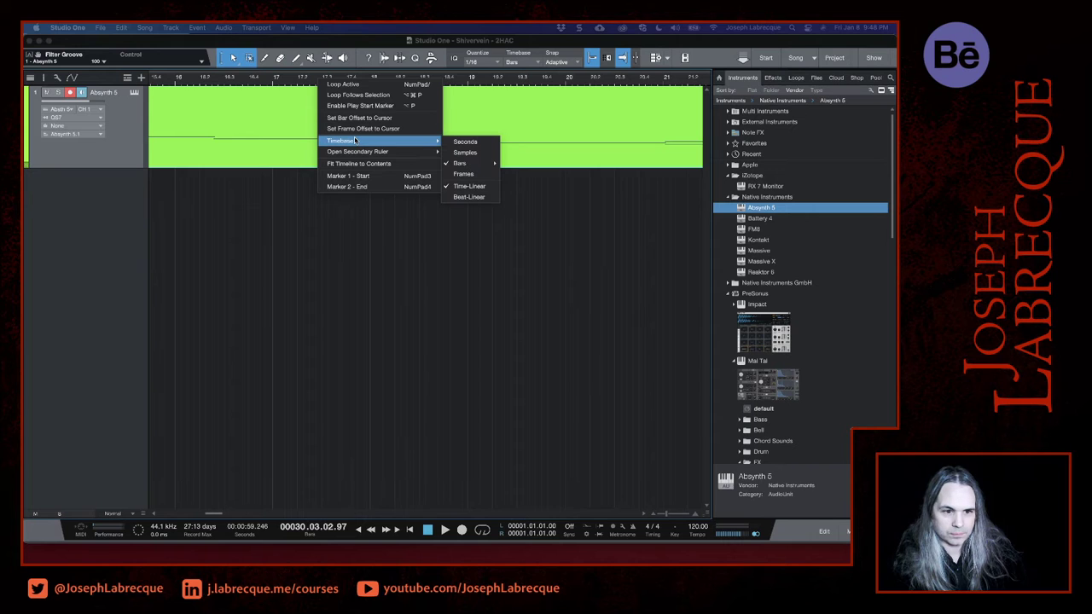
left_click(460, 142)
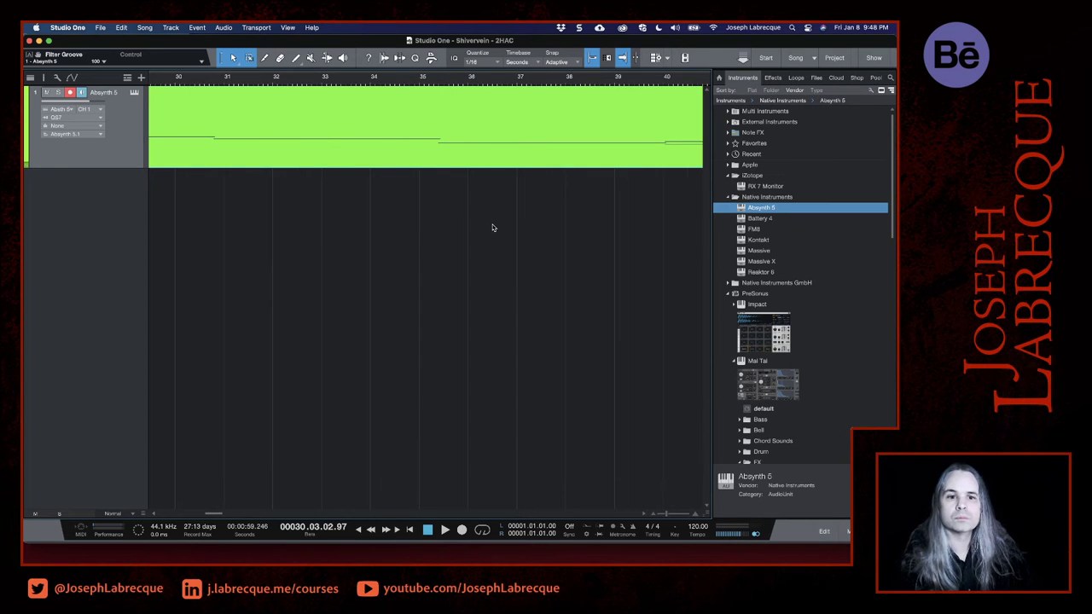
scroll(492, 227, "down", 10)
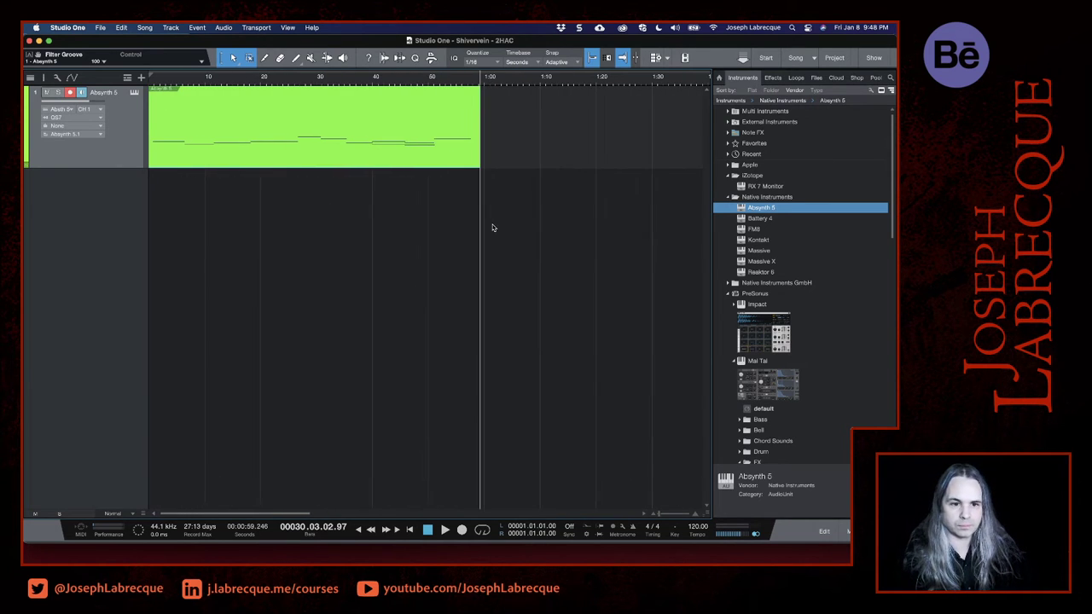
left_click(150, 83)
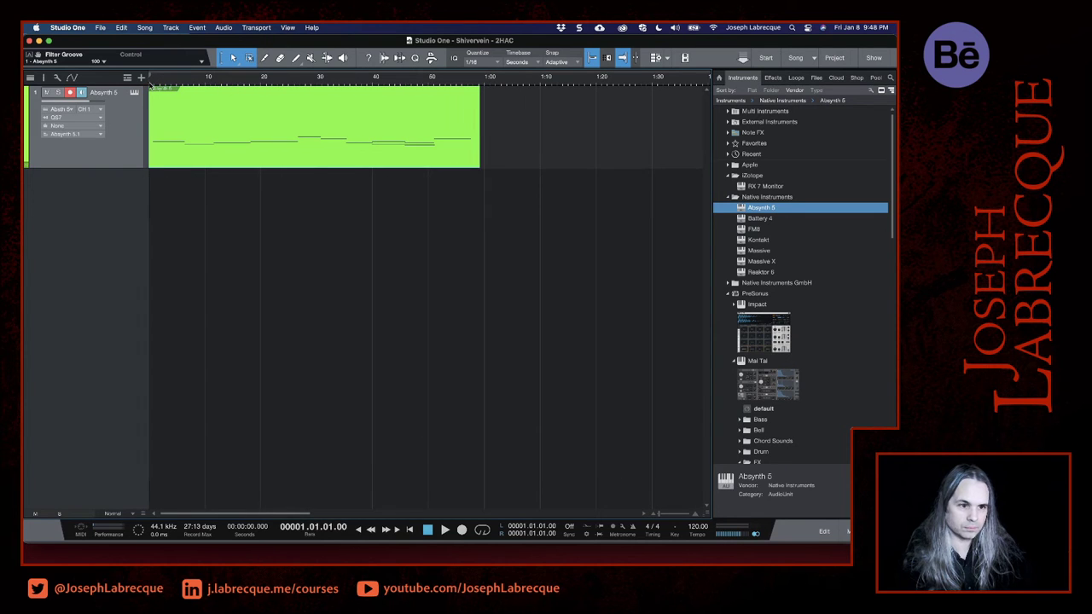
- Play back the recorded Absynth 5 part, locate to 27 seconds, and place the playback cursor at 6 seconds
key("space")
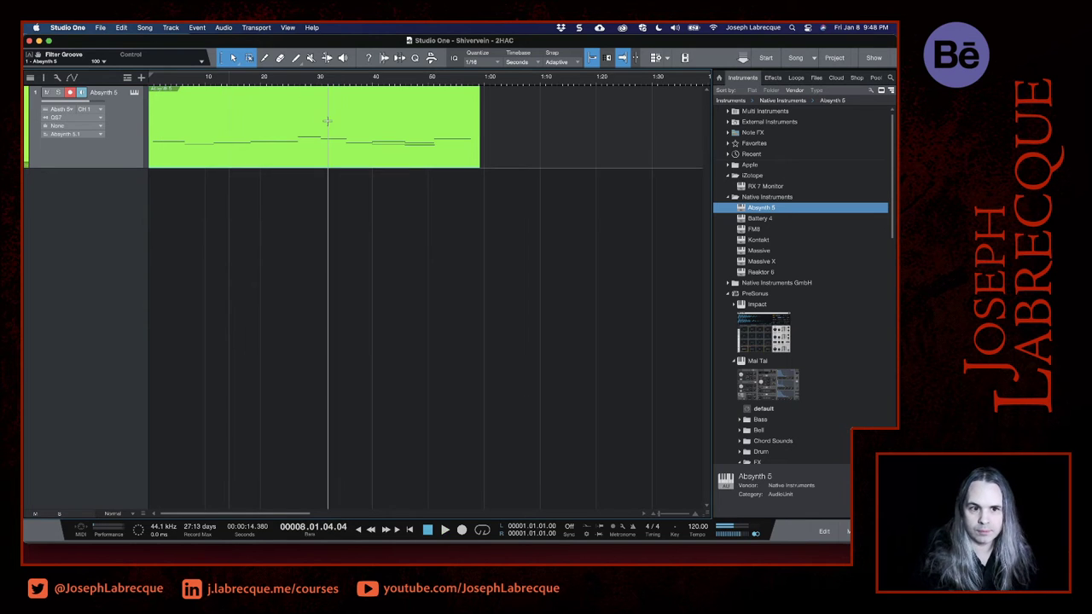
left_click(297, 89)
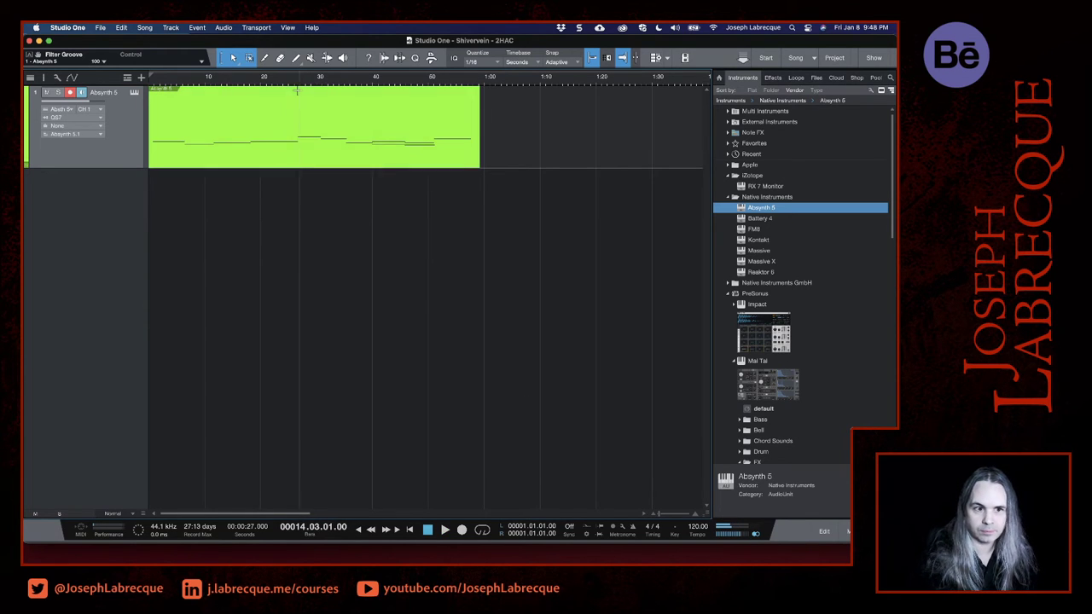
left_click(182, 89)
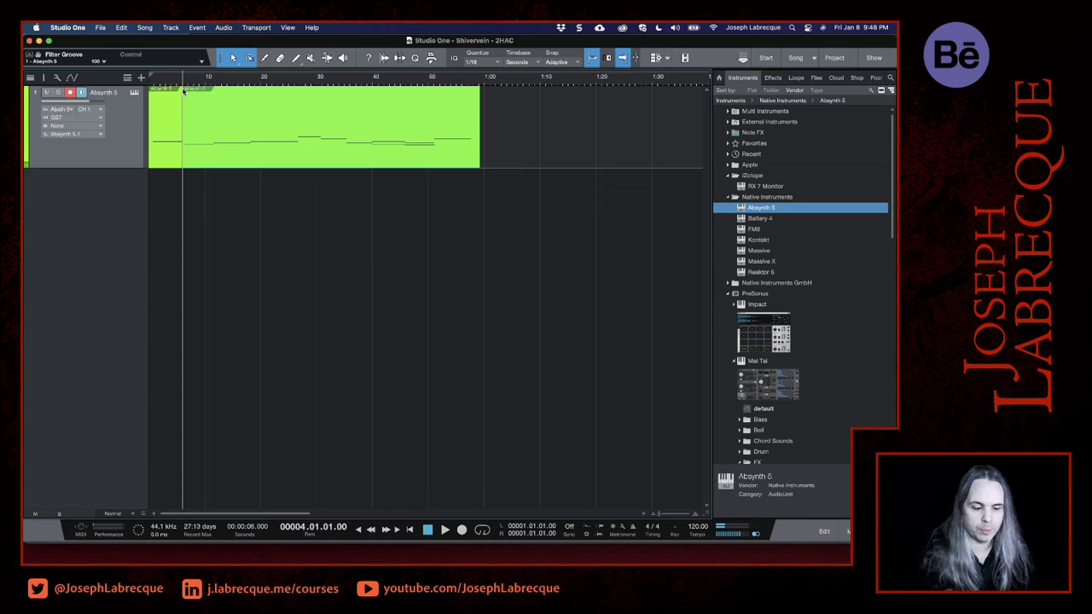
- Open the recorded Absynth 5 part in an enlarged note editor, select all its notes and show the quantize options
double_click(171, 157)
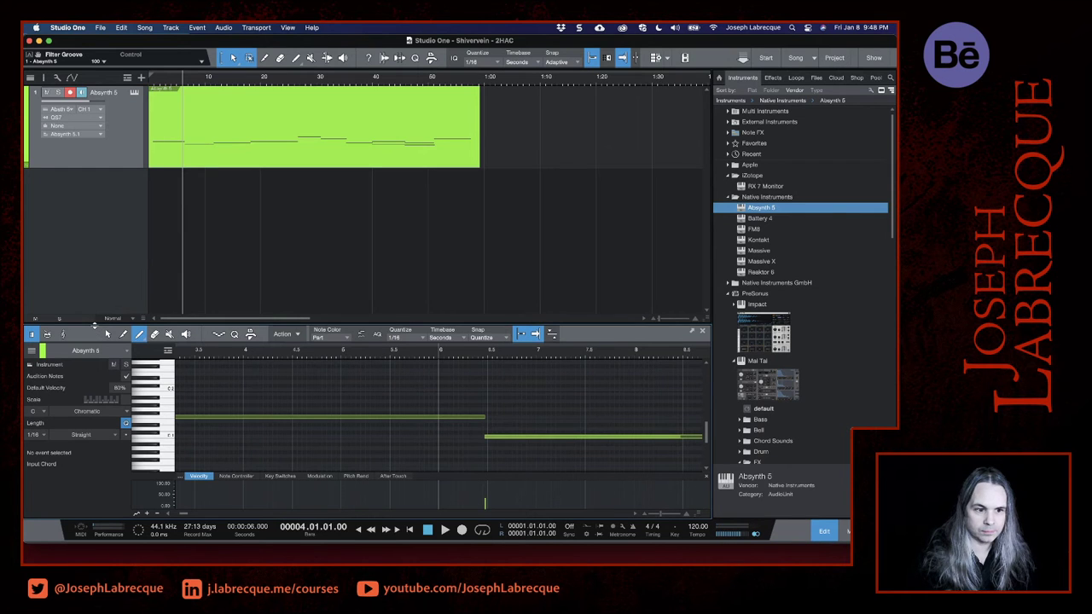
left_click_drag(94, 325, 95, 253)
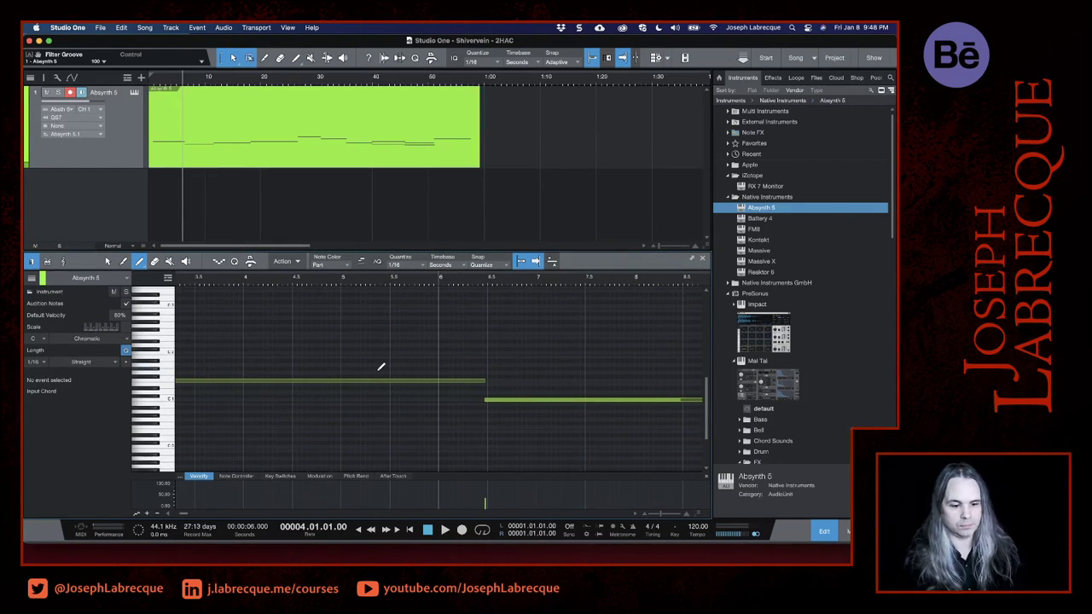
key("super+a")
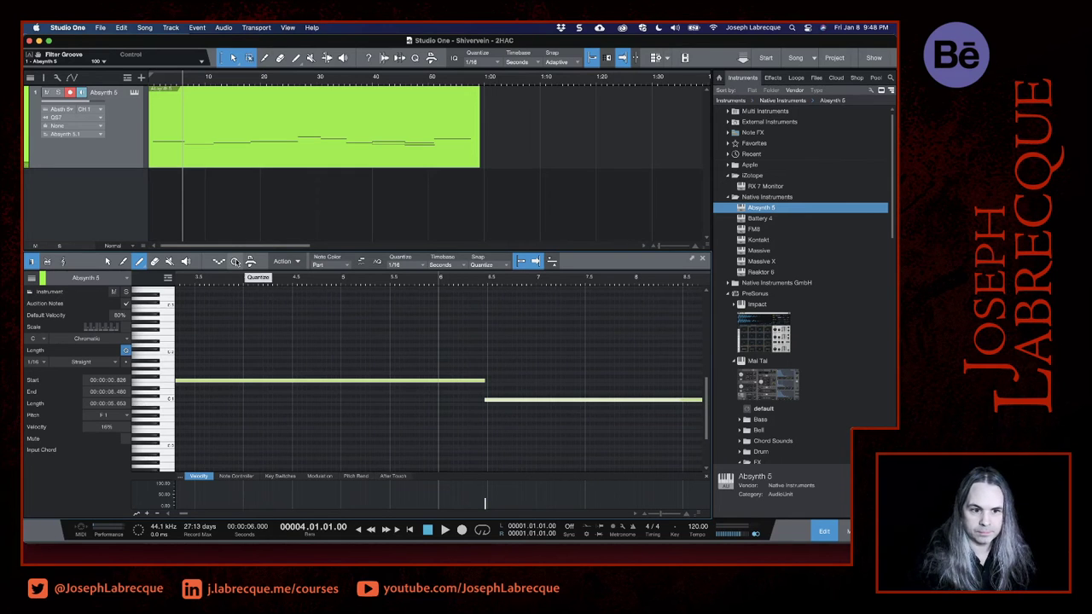
left_click(236, 262)
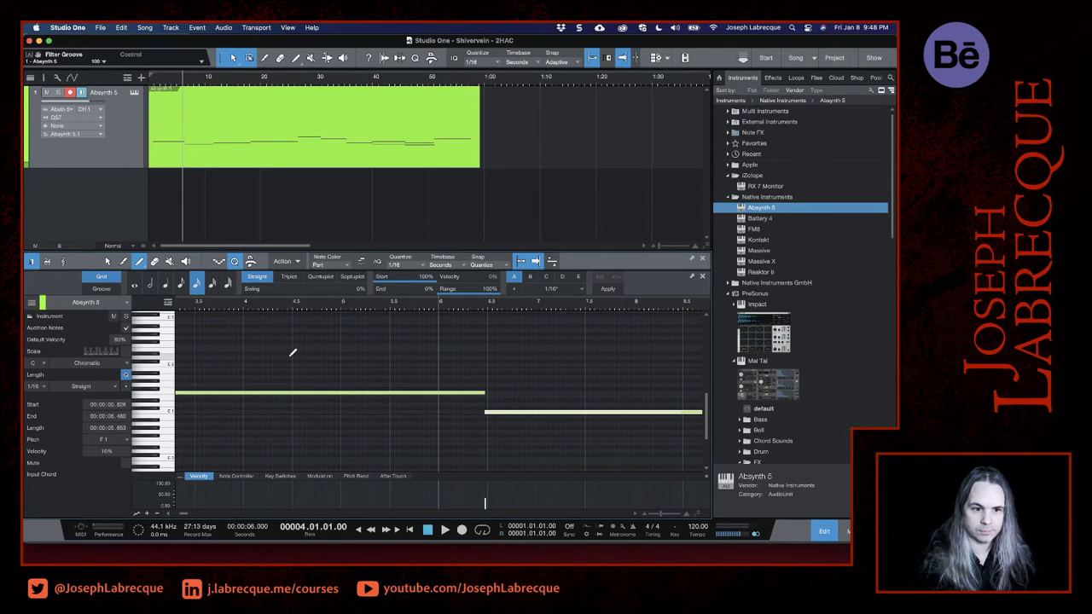
- Extend the first F1 note back to 0 seconds and make it meet the following C1 note at 6 seconds
scroll(293, 351, "left", 5)
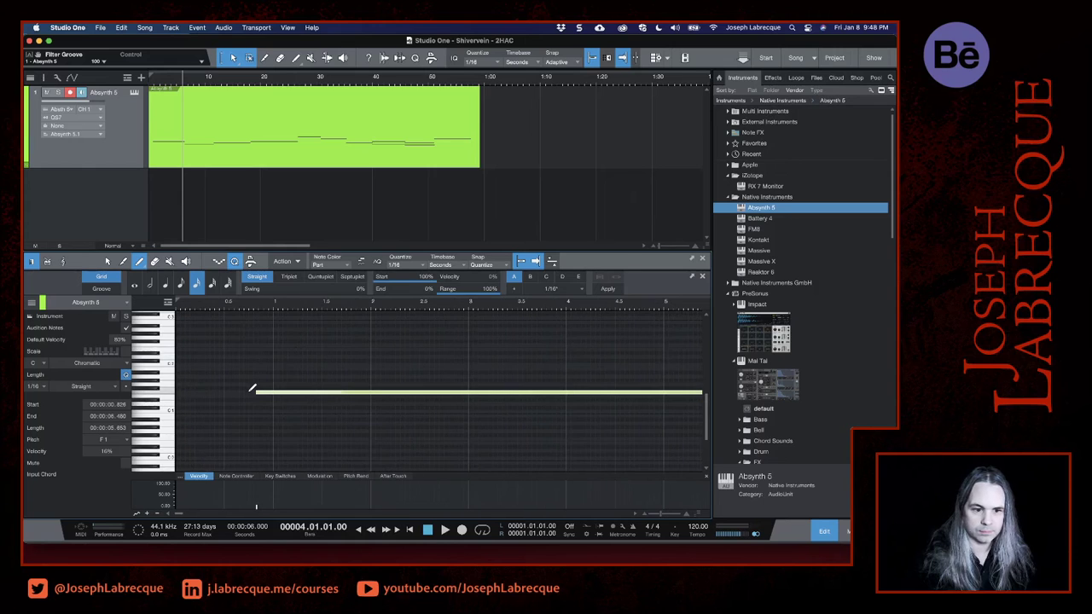
left_click(108, 261)
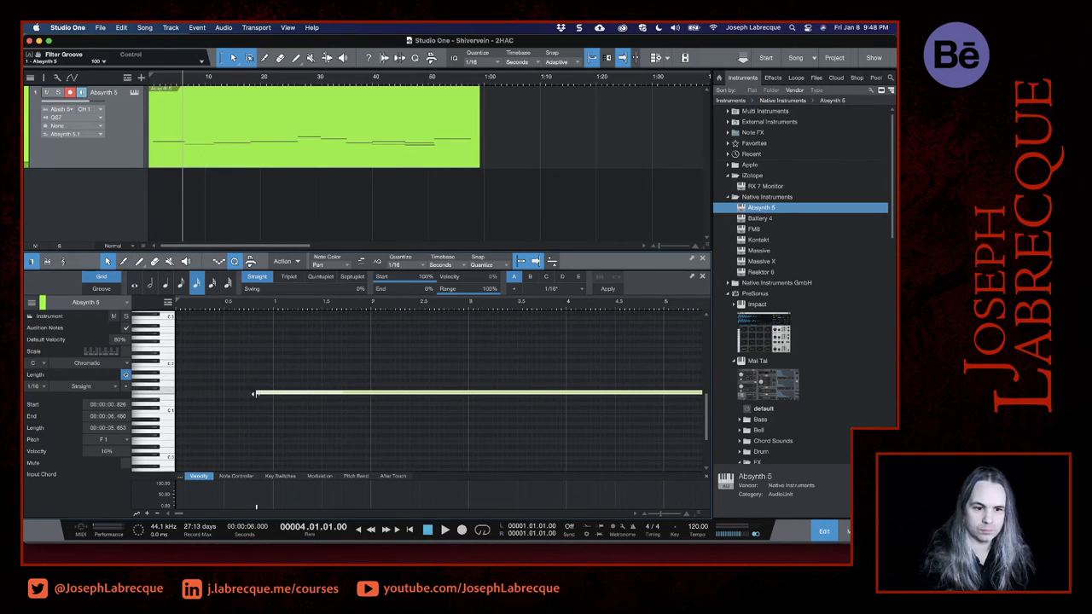
left_click_drag(253, 393, 175, 393)
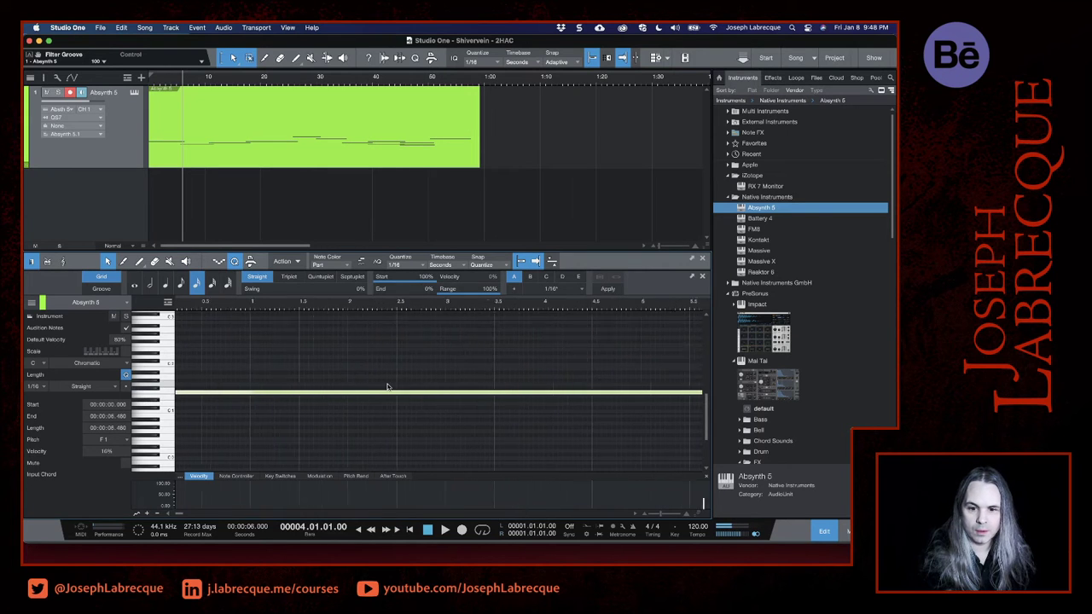
scroll(385, 386, "right", 5)
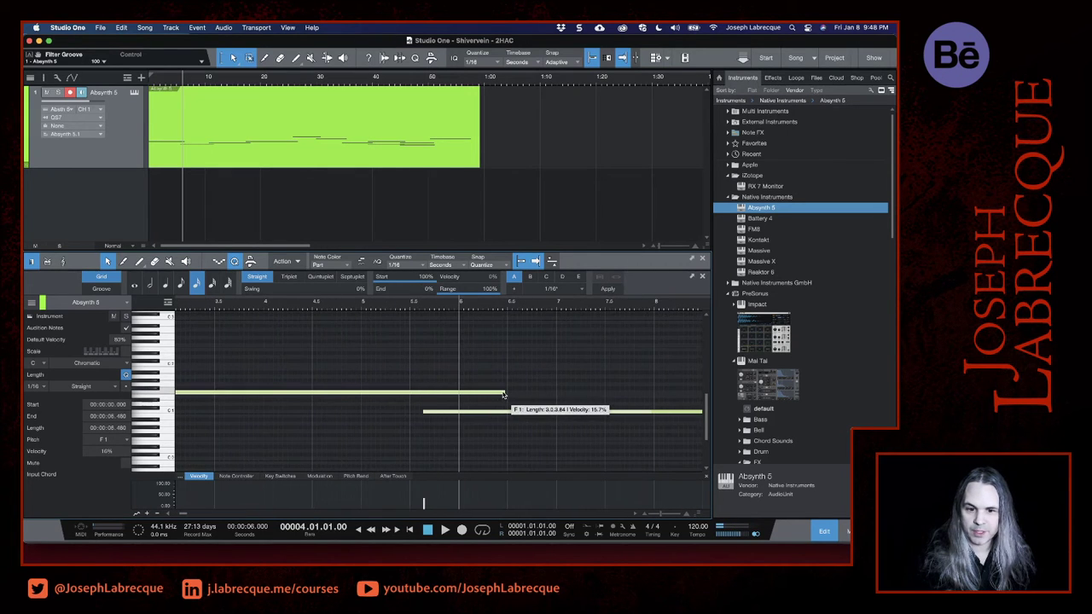
left_click_drag(503, 394, 458, 414)
scroll(433, 419, "right", 3)
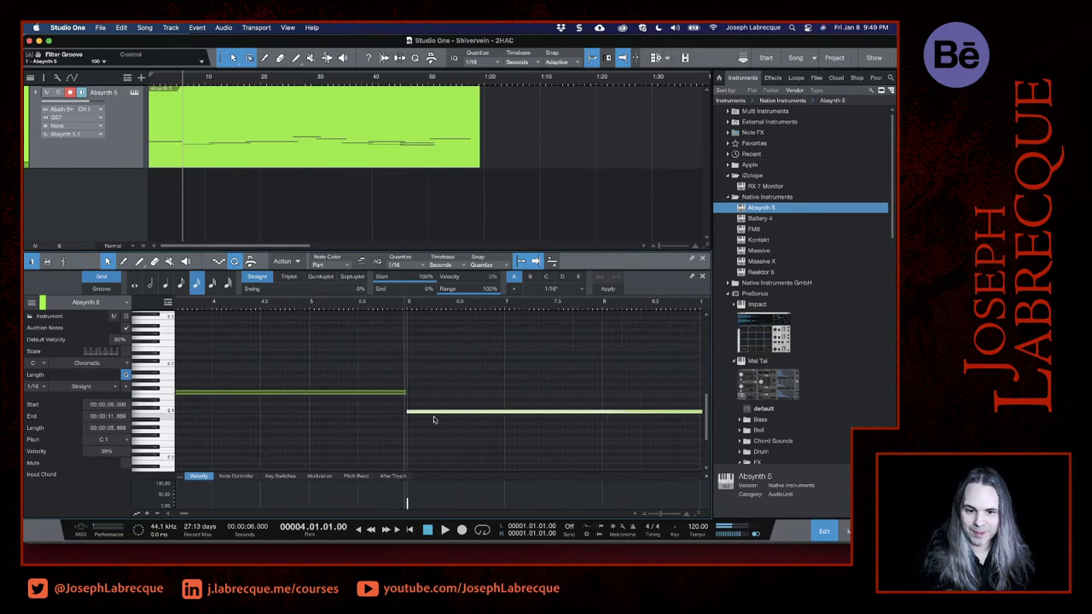
- Trim the overlaps so the second and third notes meet at 11 seconds and the third and fourth at 17.5 seconds
scroll(433, 419, "right", 20)
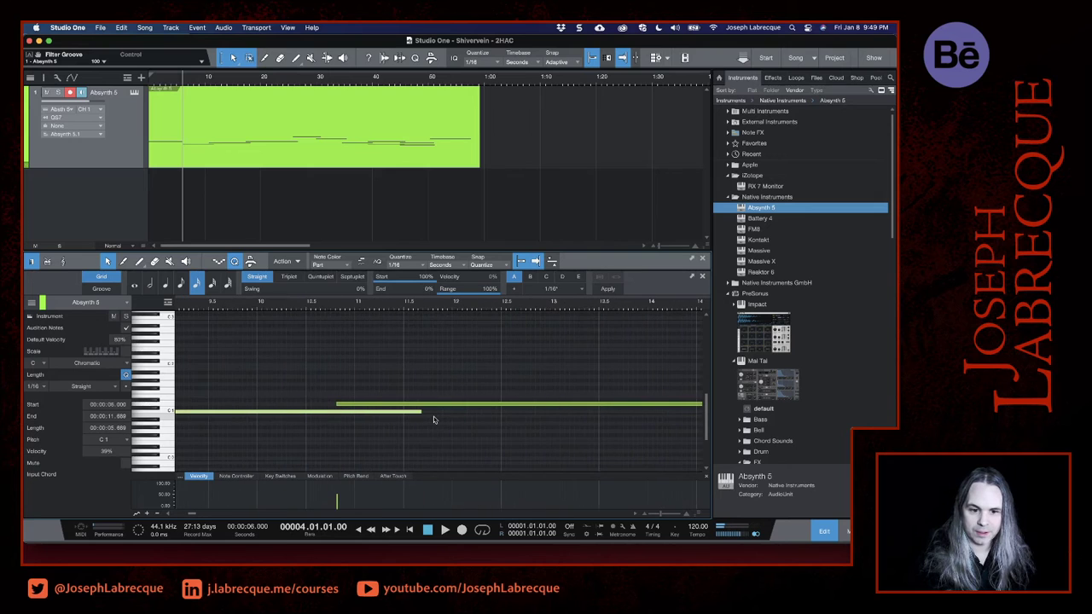
left_click_drag(419, 413, 353, 407)
scroll(410, 423, "right", 2)
scroll(410, 423, "right", 10)
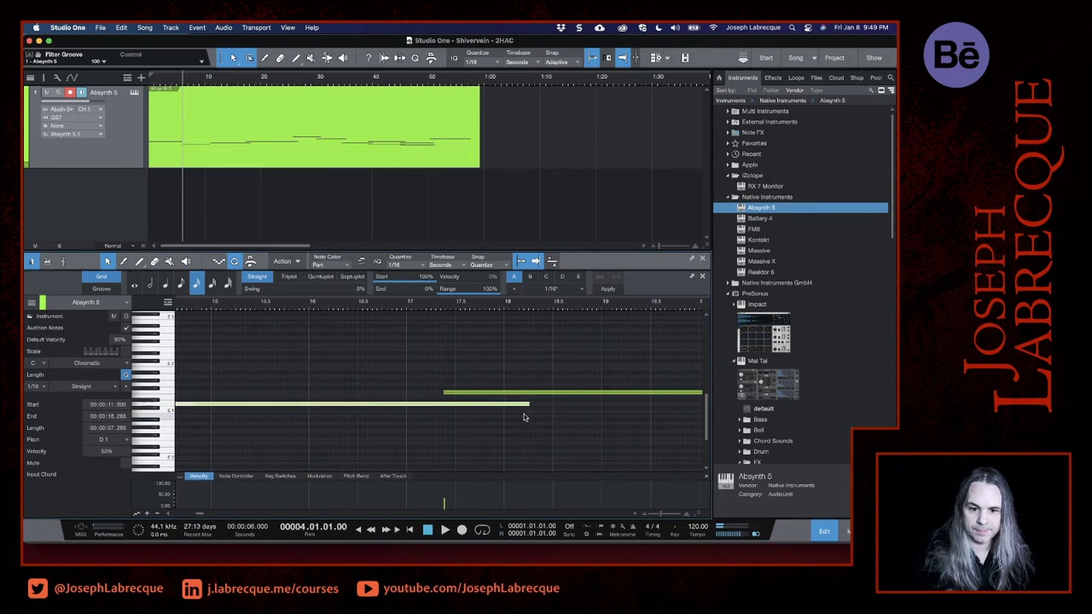
left_click_drag(529, 405, 456, 392)
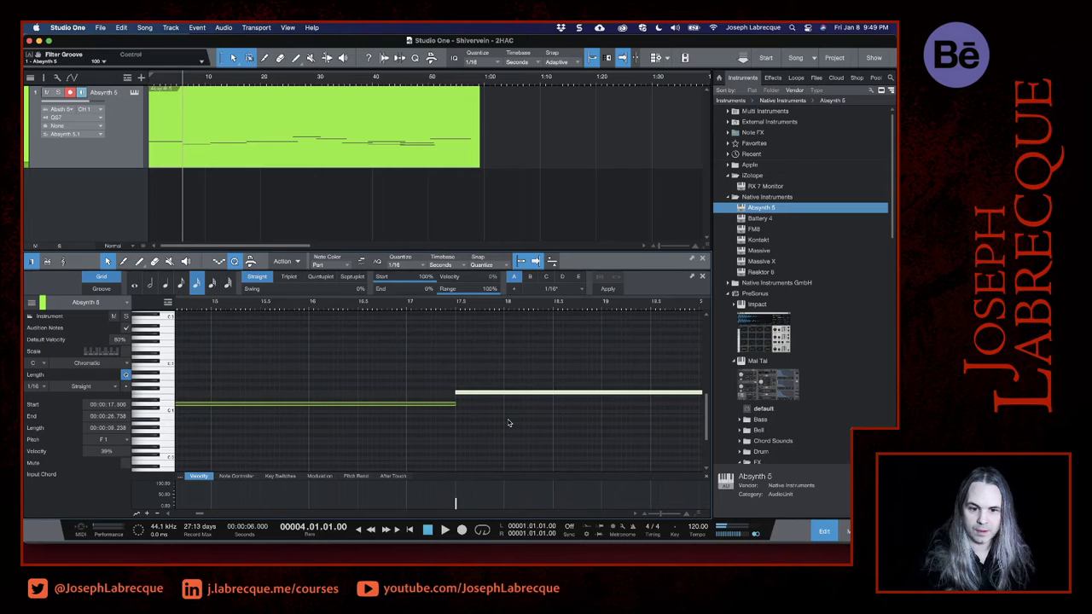
- Make the fourth and fifth notes meet at 26 seconds and the fifth and sixth at about 30.5 seconds
scroll(508, 422, "right", 10)
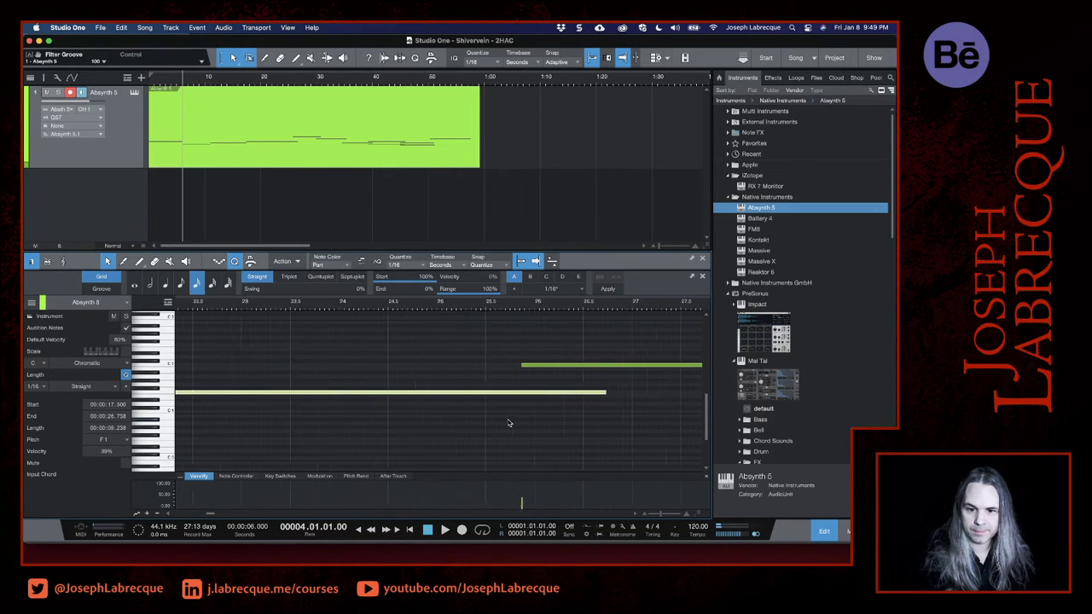
scroll(507, 423, "right", 3)
left_click_drag(521, 399, 451, 367)
scroll(518, 414, "right", 7)
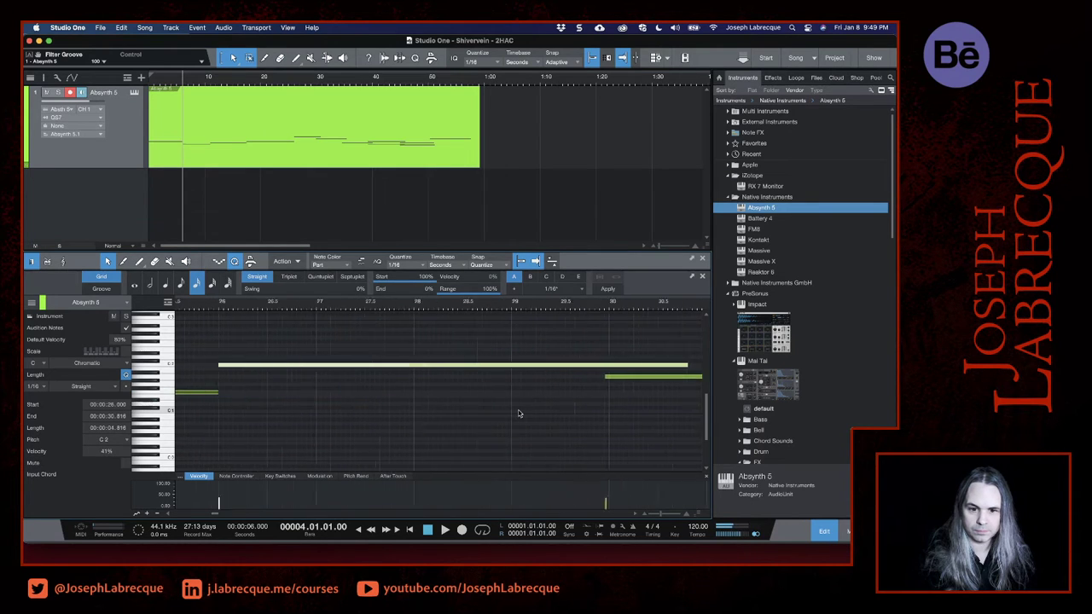
left_click_drag(461, 376, 516, 365)
left_click(543, 365)
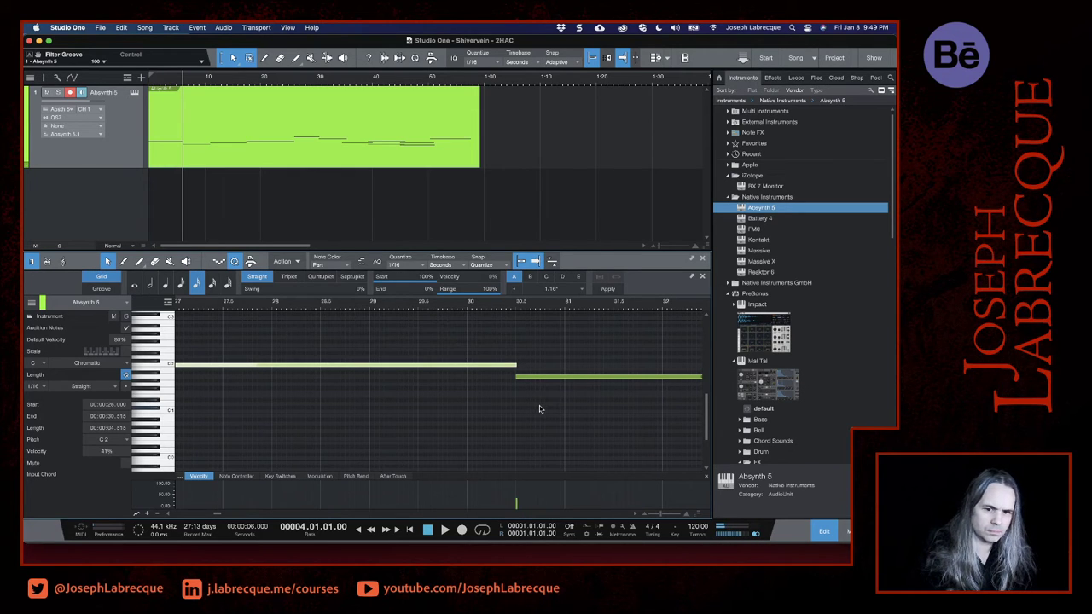
- Trim the end of the sixth note and the start of the following D1 note so they meet at 35 seconds
scroll(539, 406, "right", 10)
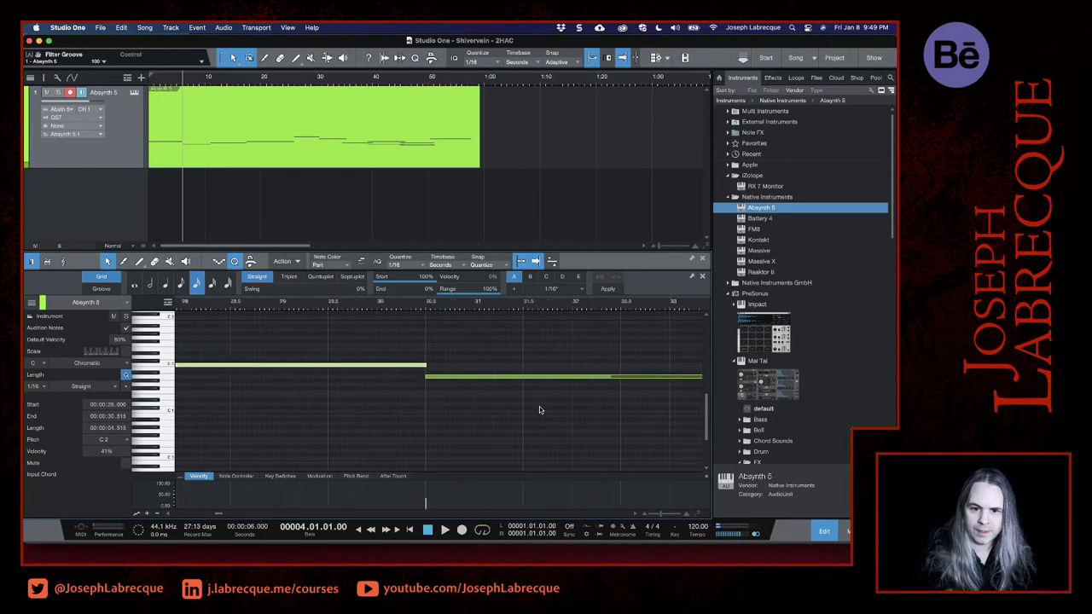
scroll(539, 406, "right", 2)
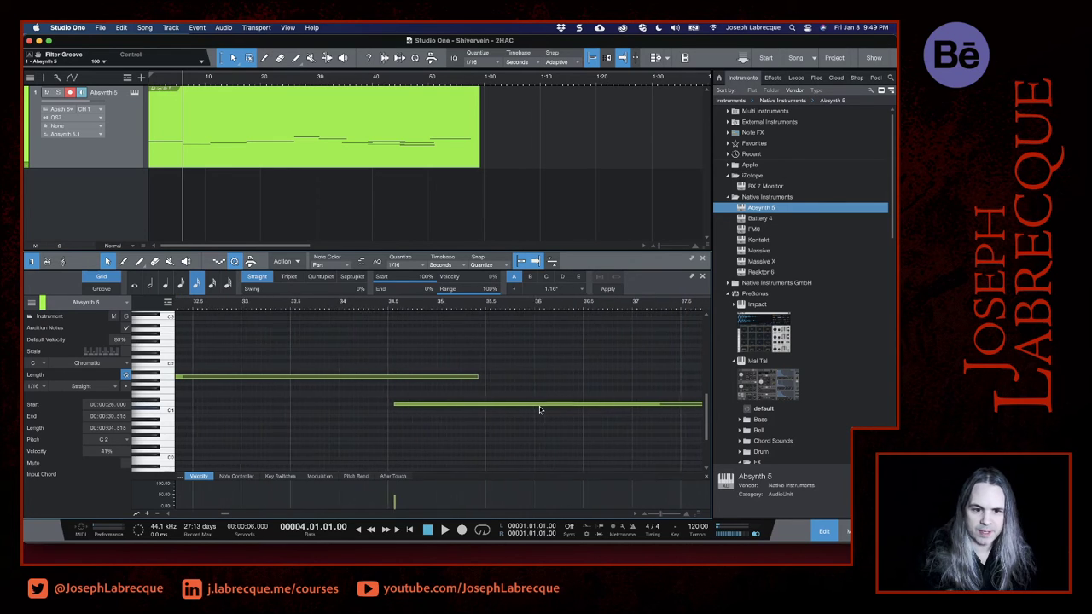
left_click(475, 377)
left_click_drag(475, 377, 432, 377)
left_click_drag(388, 406, 433, 414)
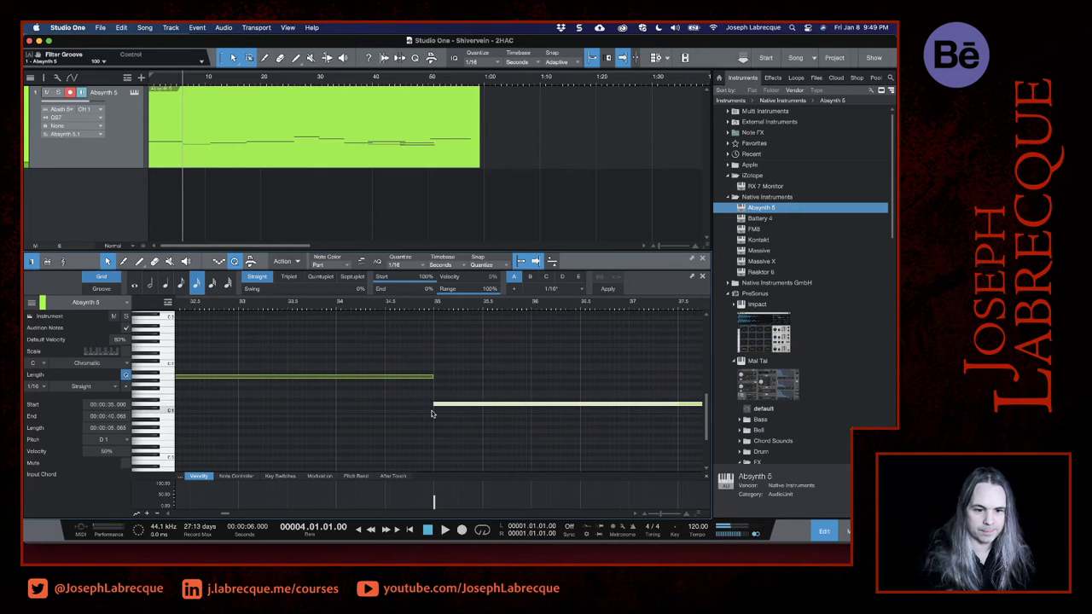
- Adjust both notes of the F1 and C1 chord to start at 40 seconds and end at 45 seconds
scroll(432, 414, "down", 6)
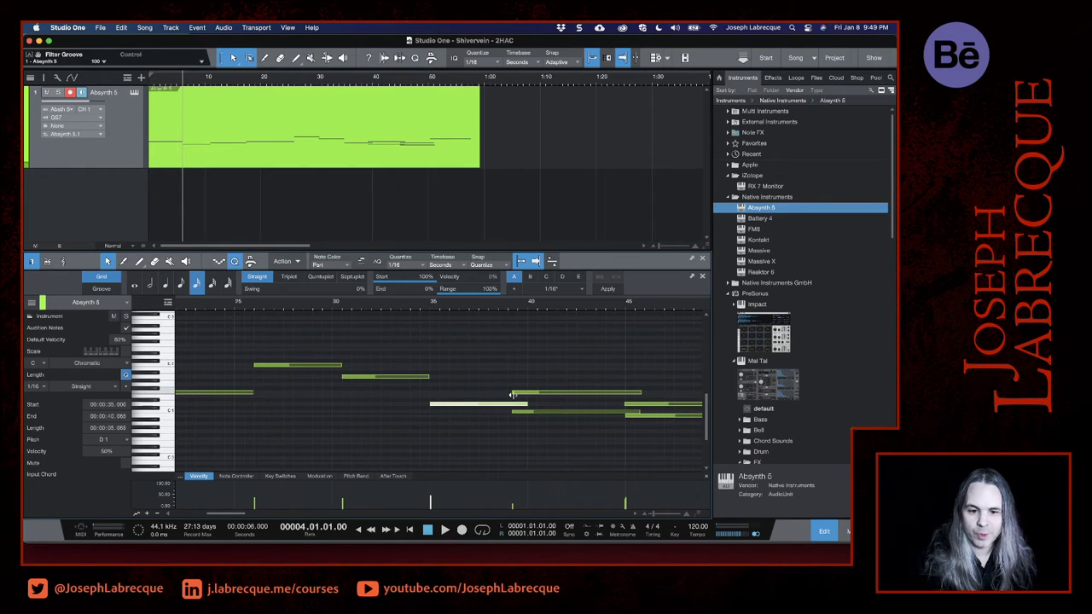
left_click_drag(511, 394, 526, 414)
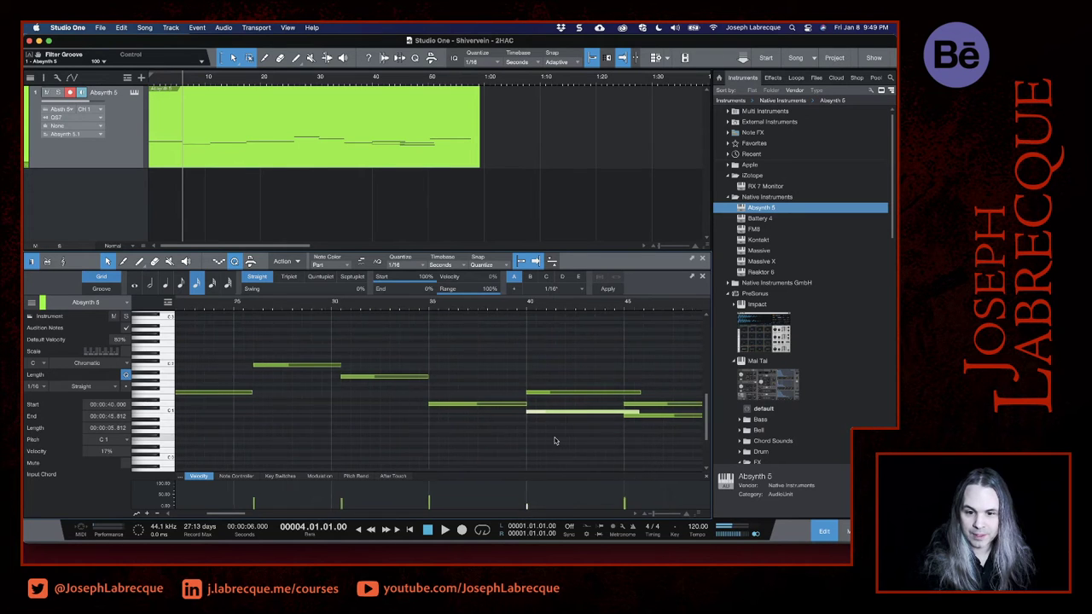
scroll(555, 441, "right", 5)
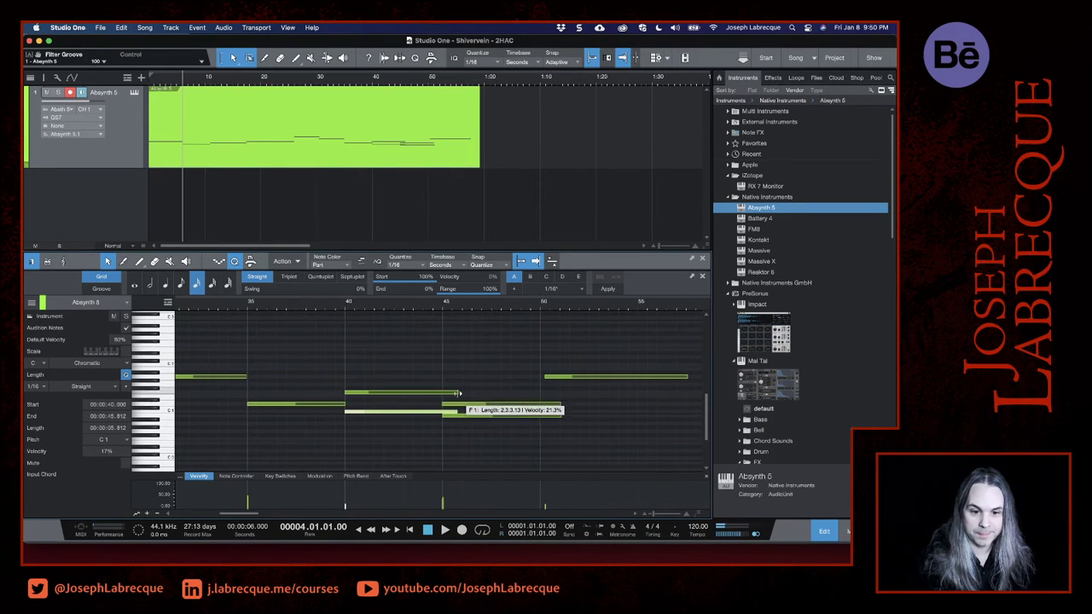
left_click_drag(458, 393, 443, 395)
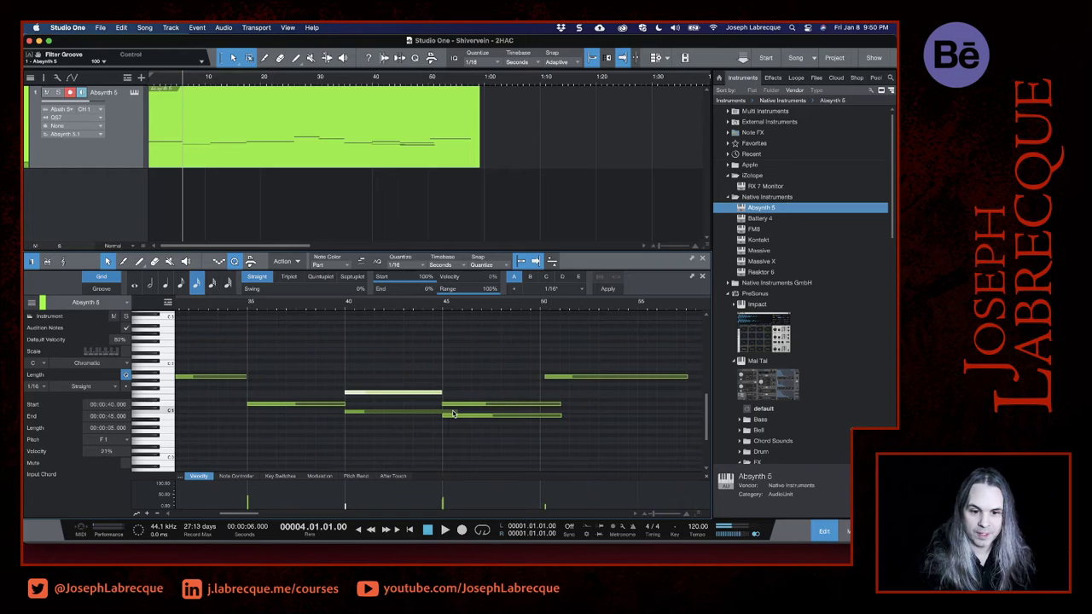
left_click(445, 412)
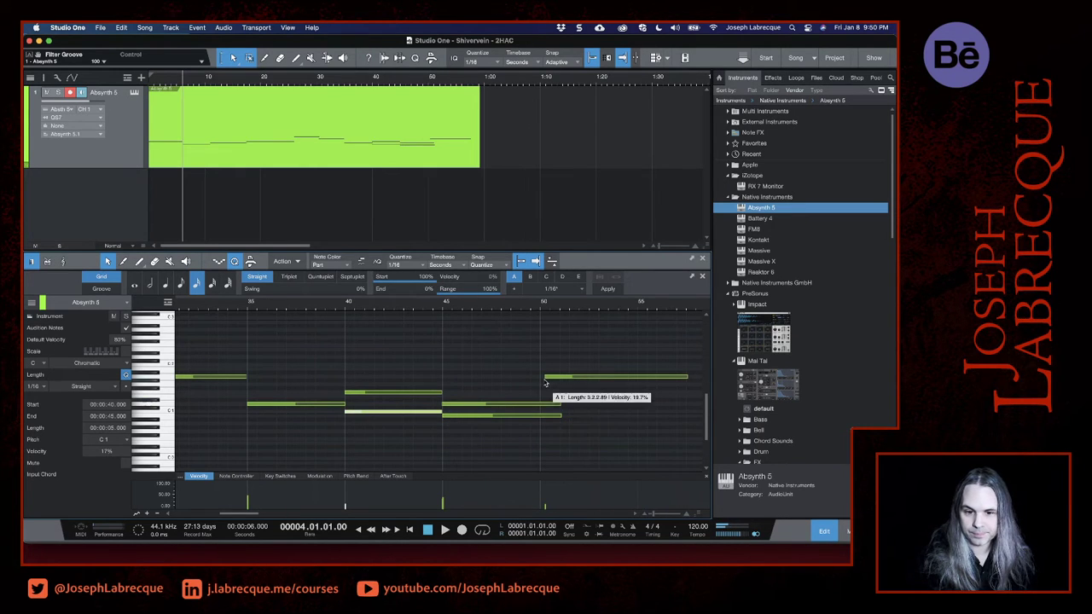
- Make the final A1 note start at 51 seconds and extend it to 59 seconds
left_click_drag(545, 376, 559, 378)
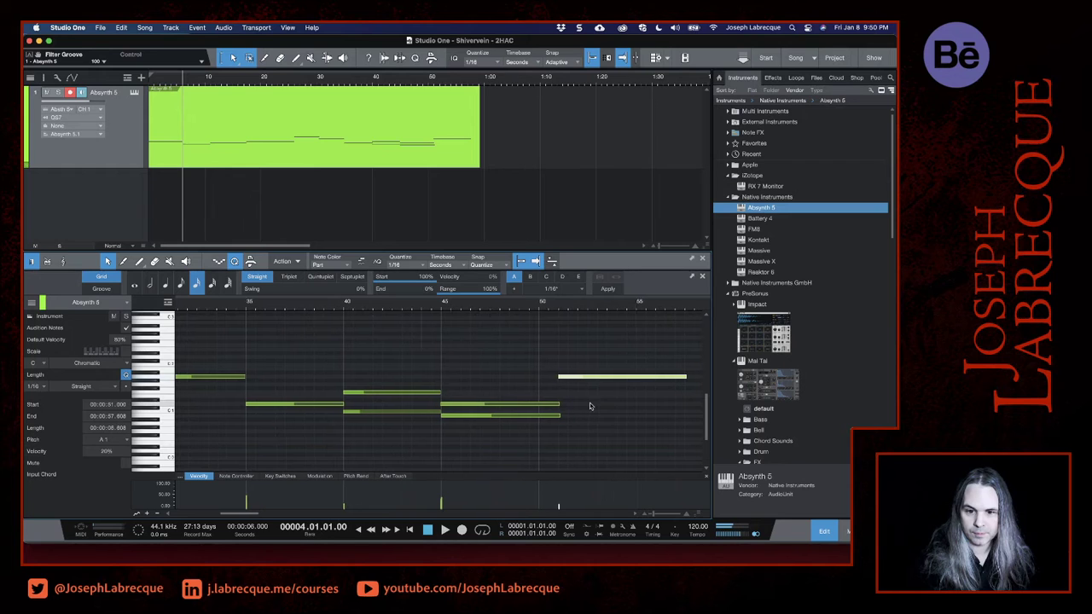
scroll(571, 392, "right", 5)
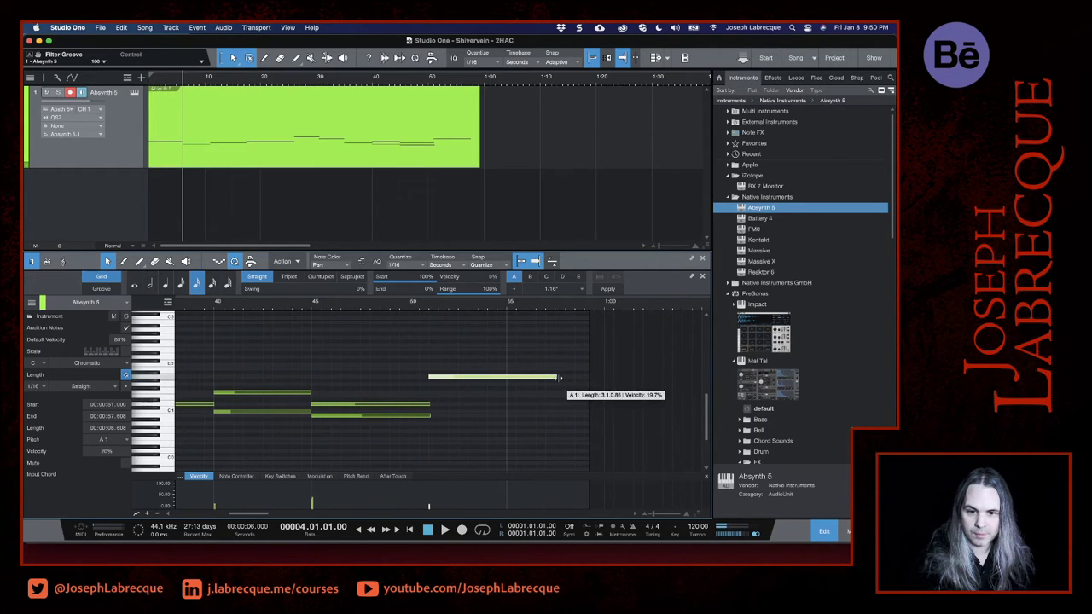
left_click_drag(559, 377, 589, 382)
scroll(500, 406, "left", 15)
scroll(500, 406, "left", 10)
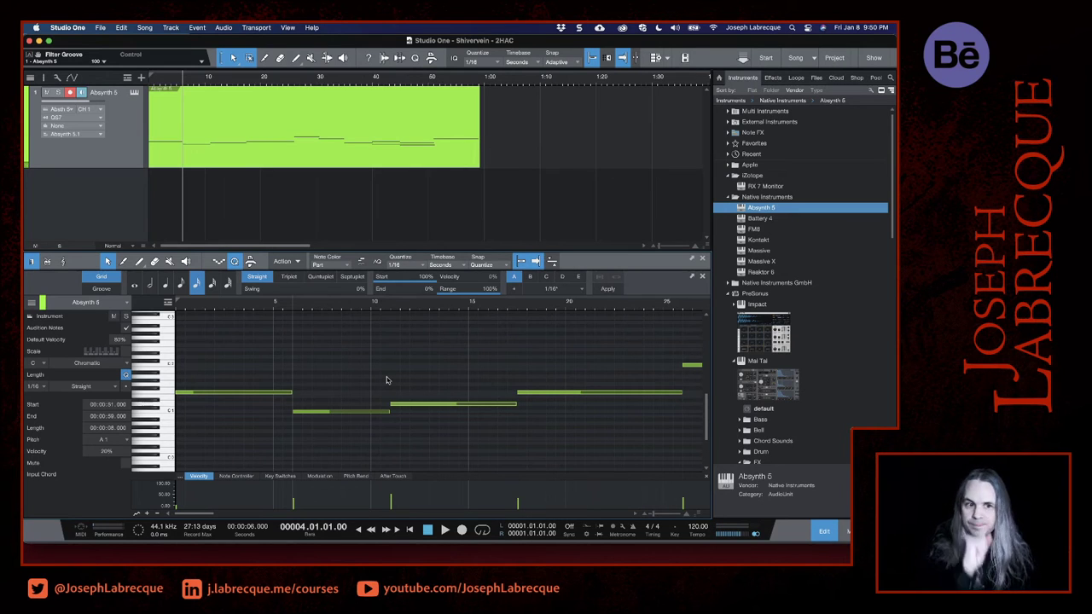
- Duplicate the edited Absynth 5 part three times end to end, filling the track to just before 4:00
left_click(440, 164)
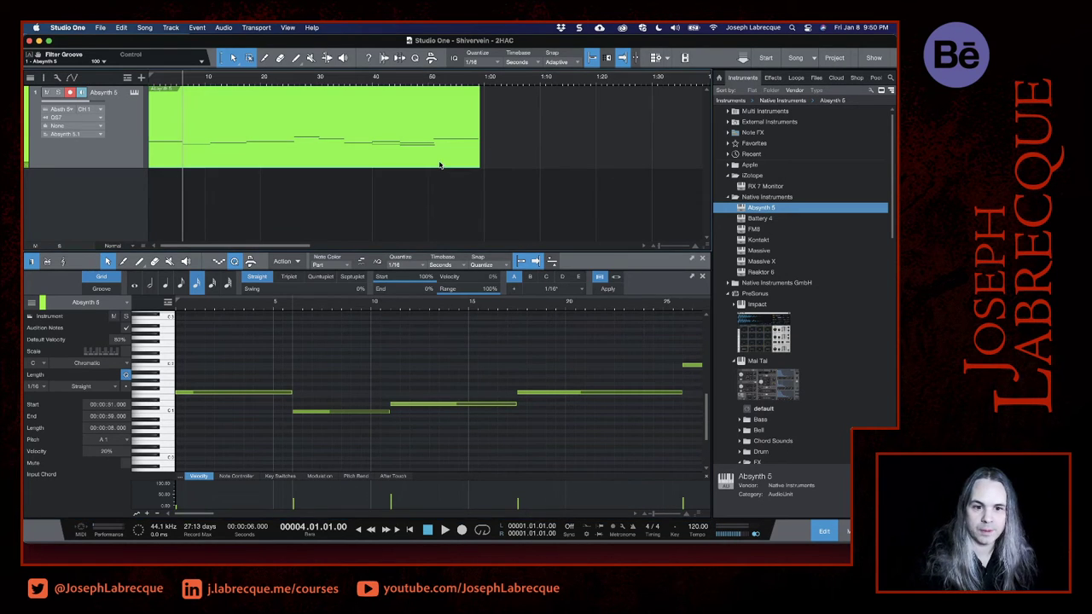
right_click(301, 165)
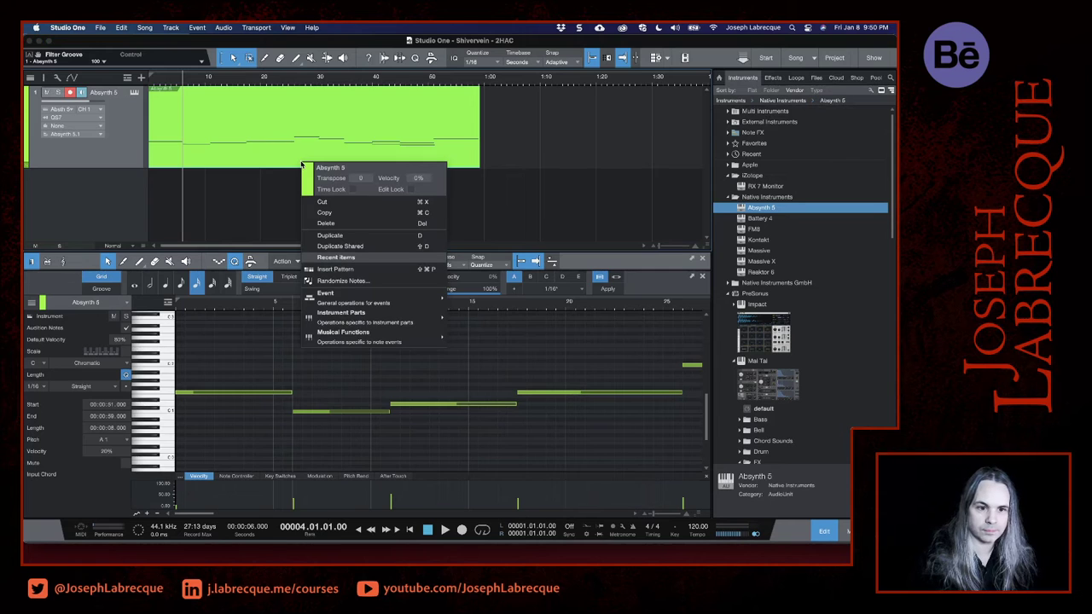
left_click(357, 240)
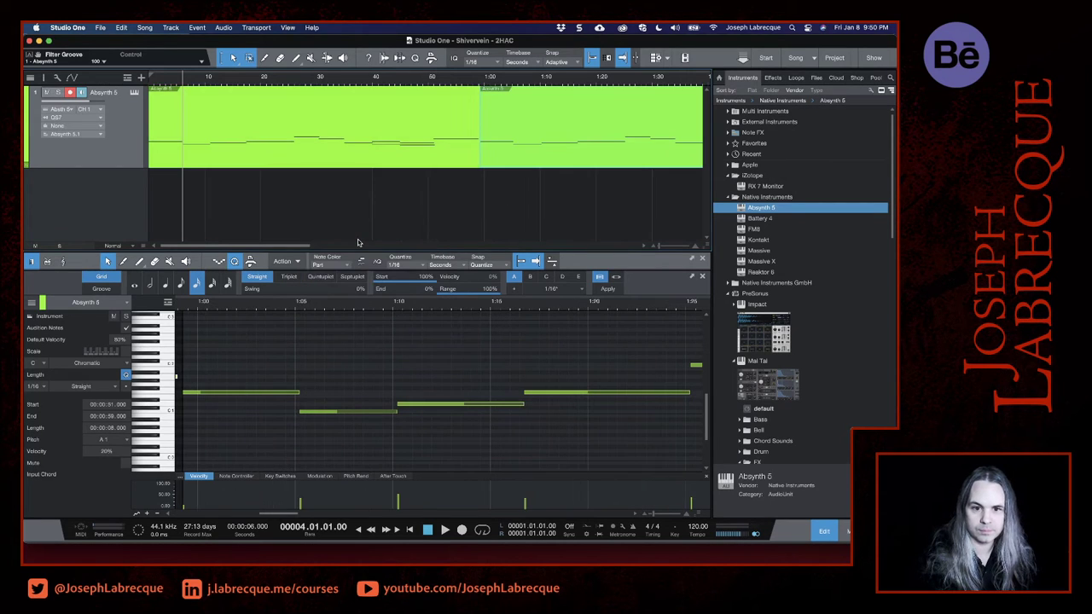
scroll(476, 218, "right", 5)
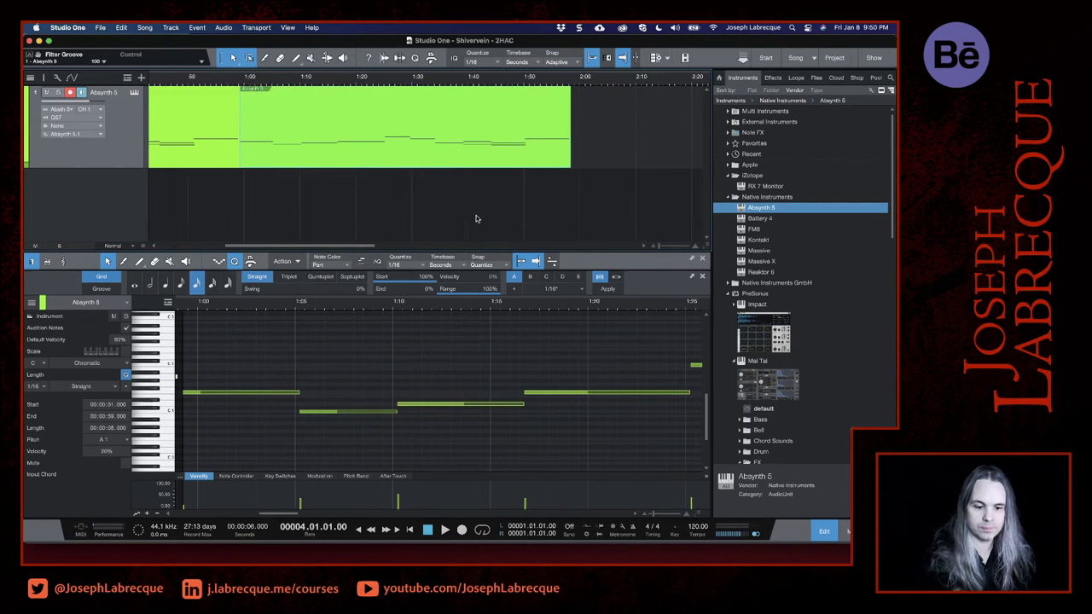
key("d")
scroll(476, 218, "right", 5)
scroll(475, 218, "right", 5)
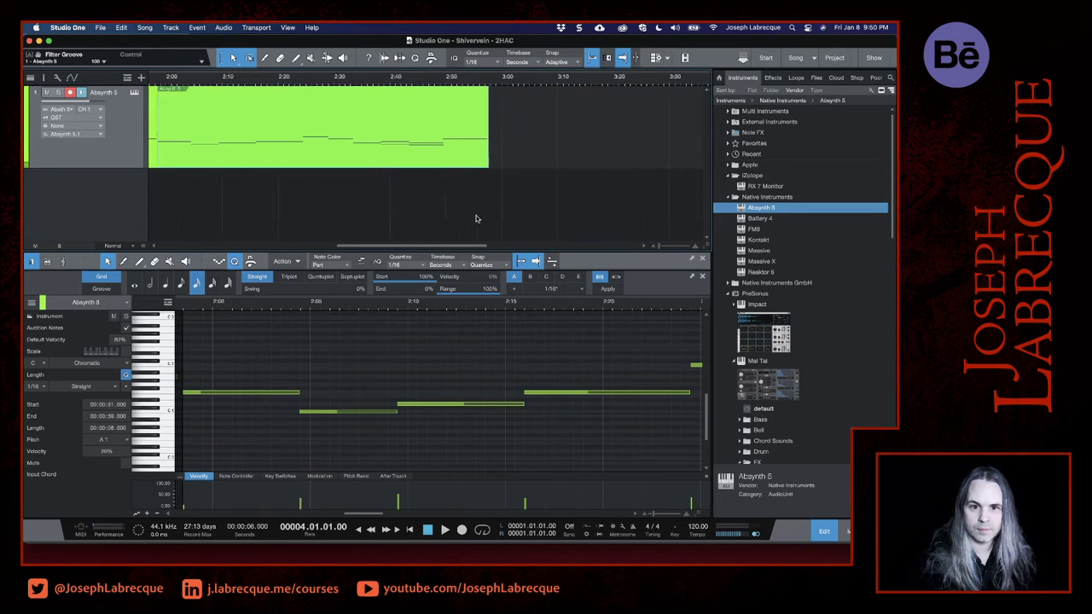
key("d")
scroll(476, 218, "right", 6)
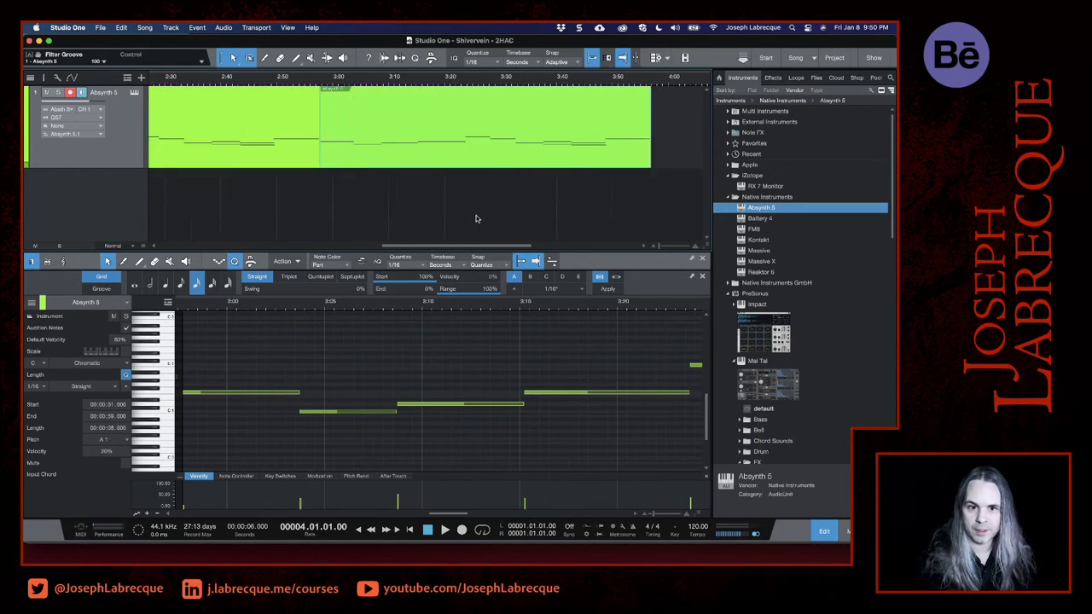
- Place the playback cursor at 4:00 and rename the Absynth 5 track as Sound Bed
scroll(476, 218, "left", 2)
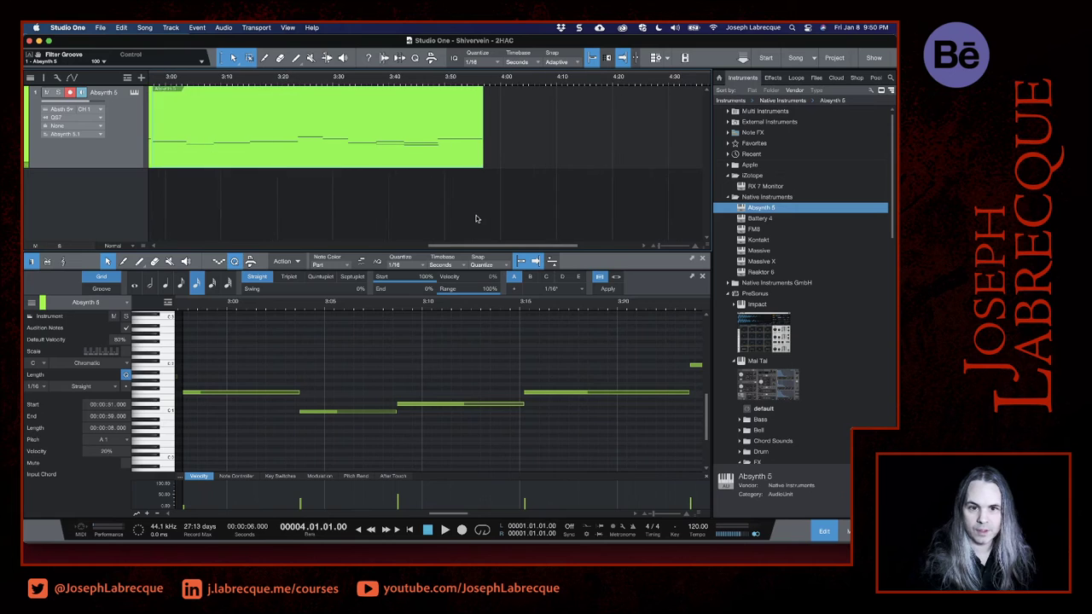
left_click(504, 80)
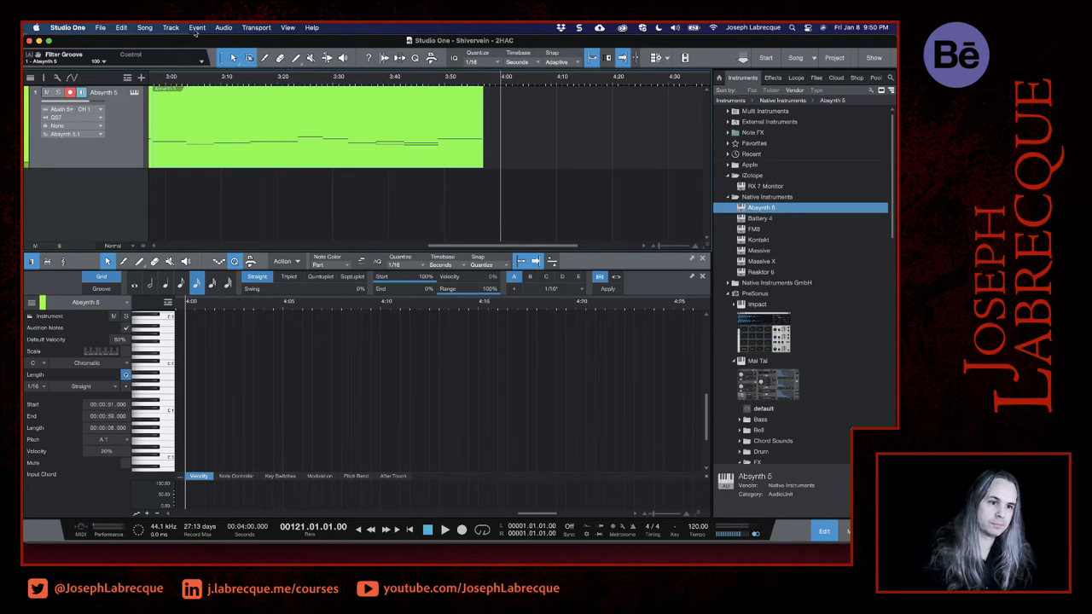
double_click(106, 92)
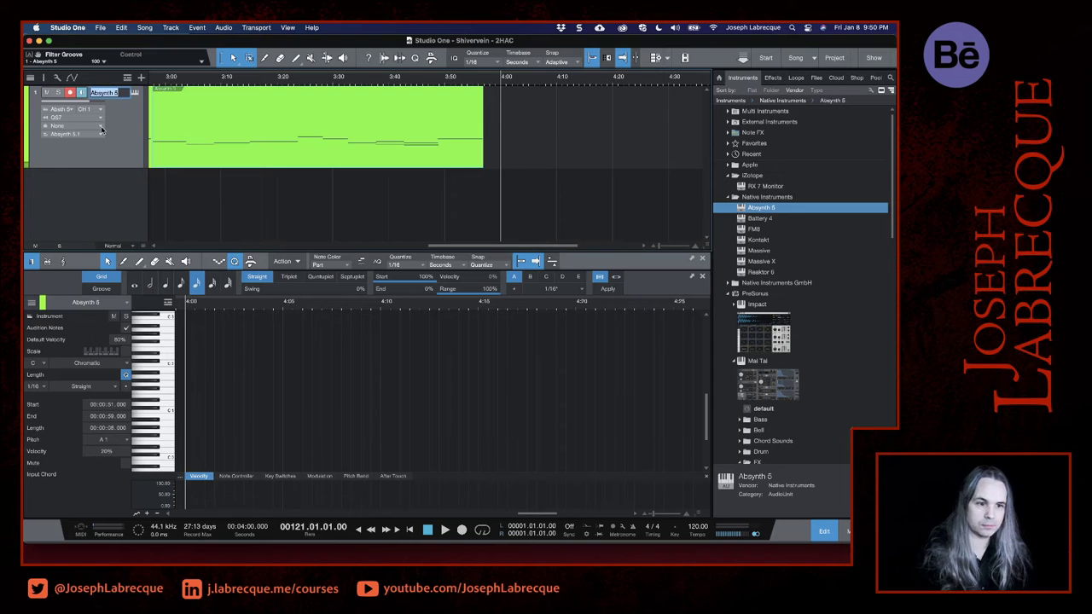
type("Sound Bed")
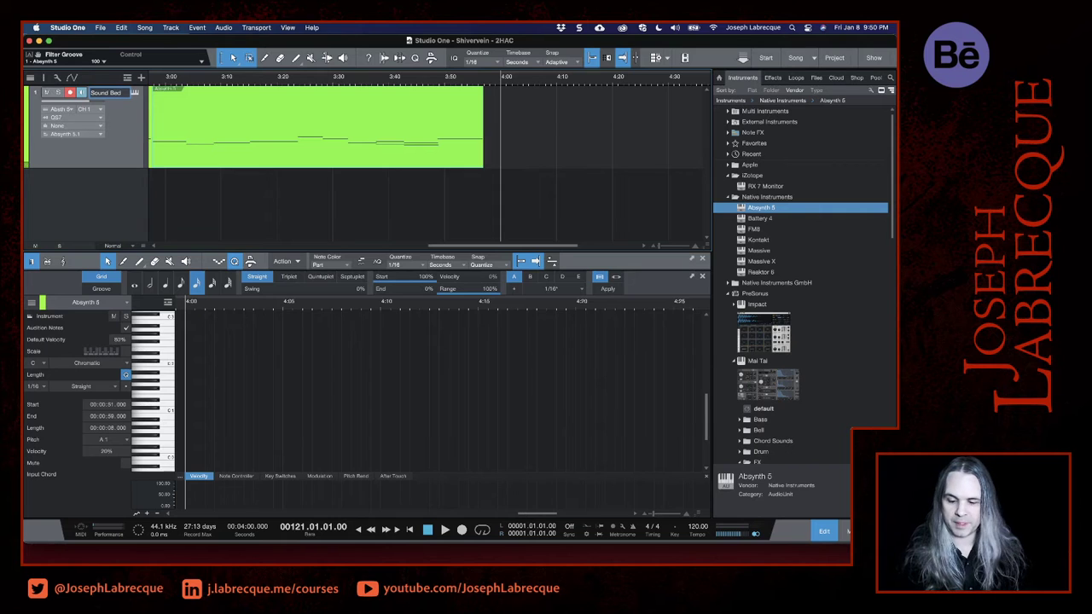
key("Return")
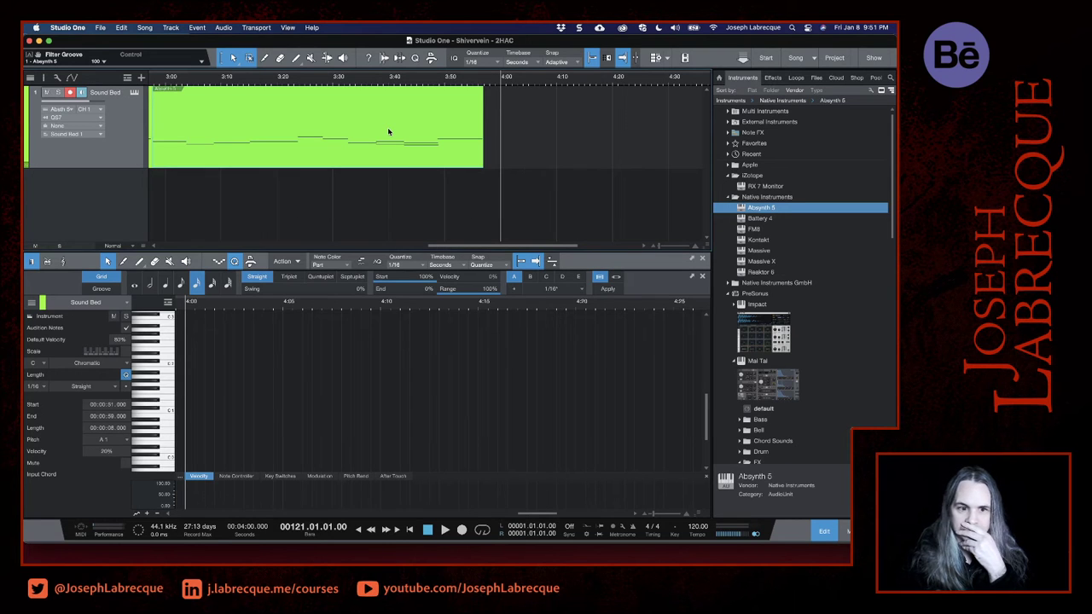
- Enlarge the arrangement area by shrinking the note editor below it
scroll(388, 132, "down", 5)
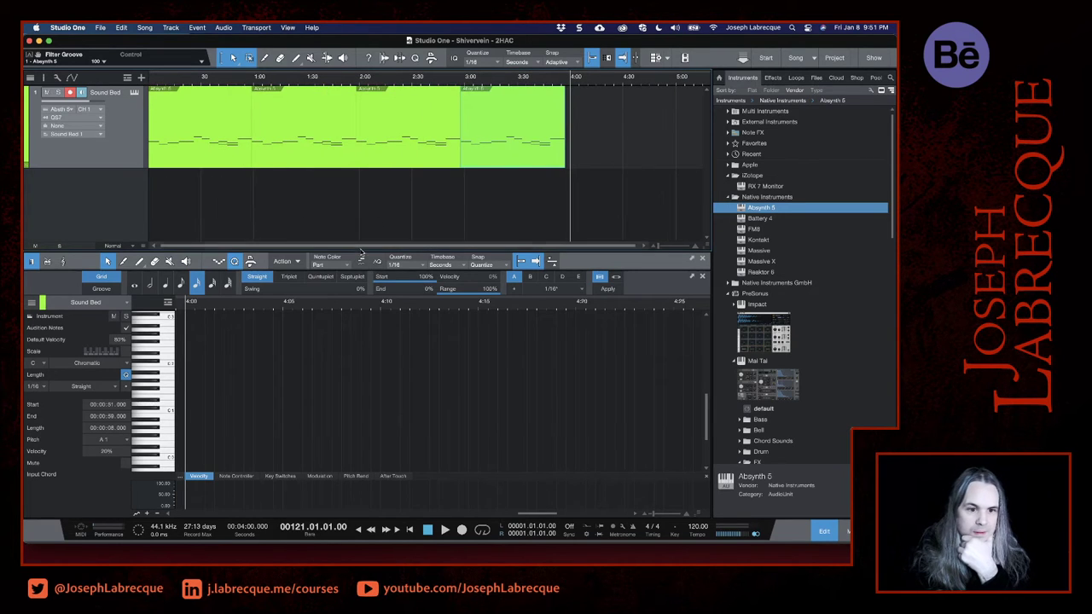
left_click_drag(362, 254, 364, 335)
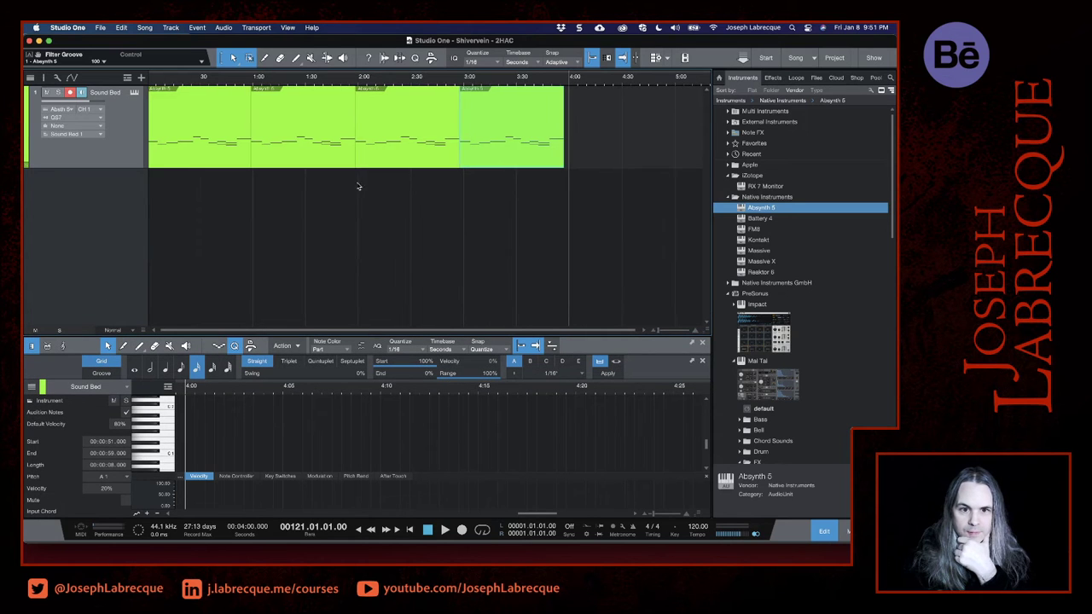
scroll(409, 183, "up", 3)
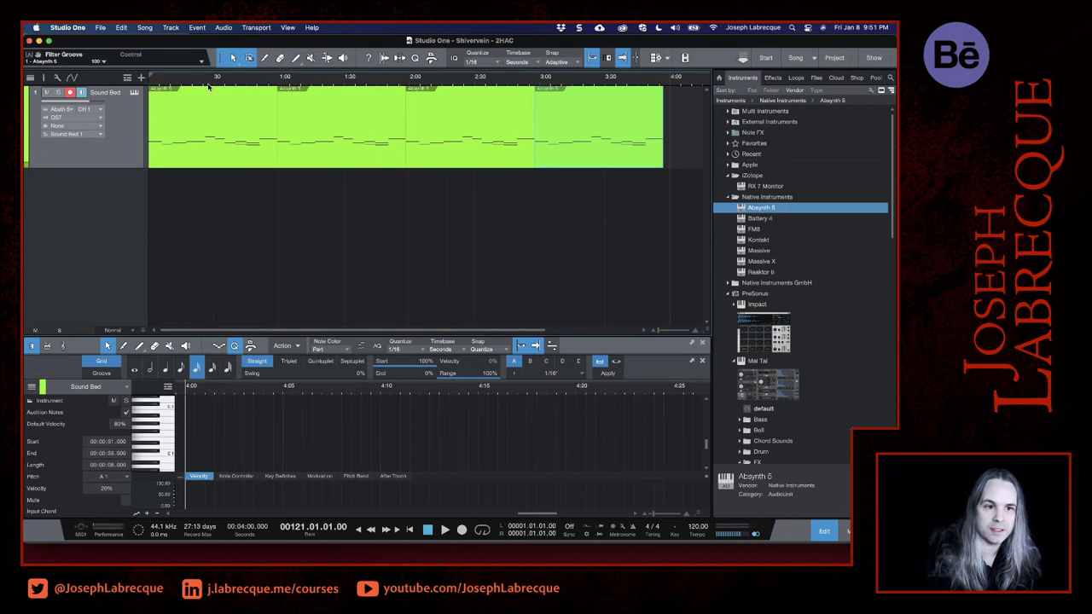
scroll(182, 81, "up", 4)
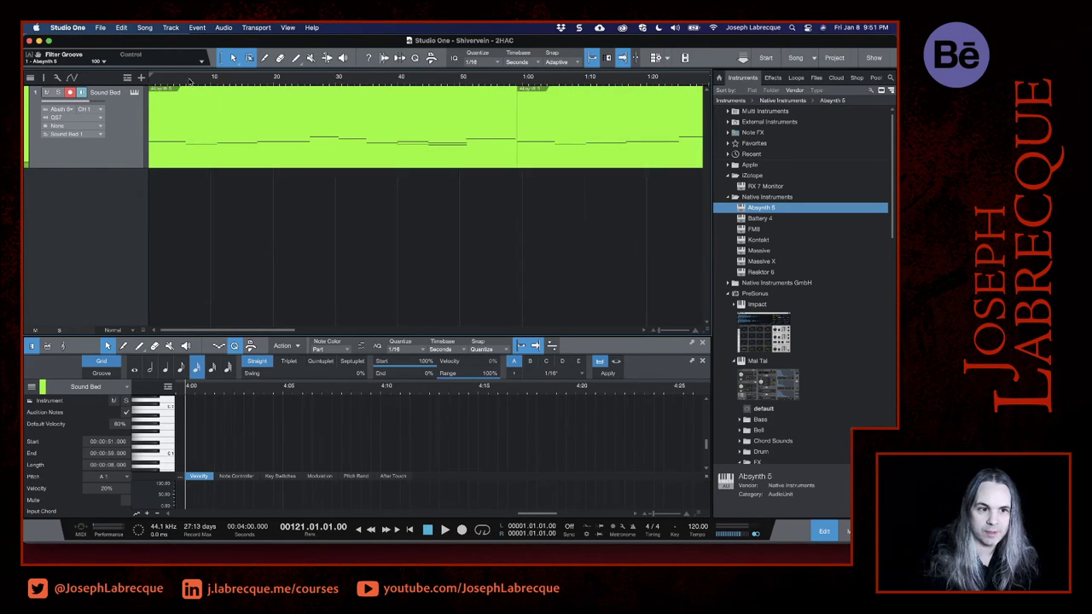
- Play the opening of the Sound Bed track from the very start of the song
left_click(152, 78)
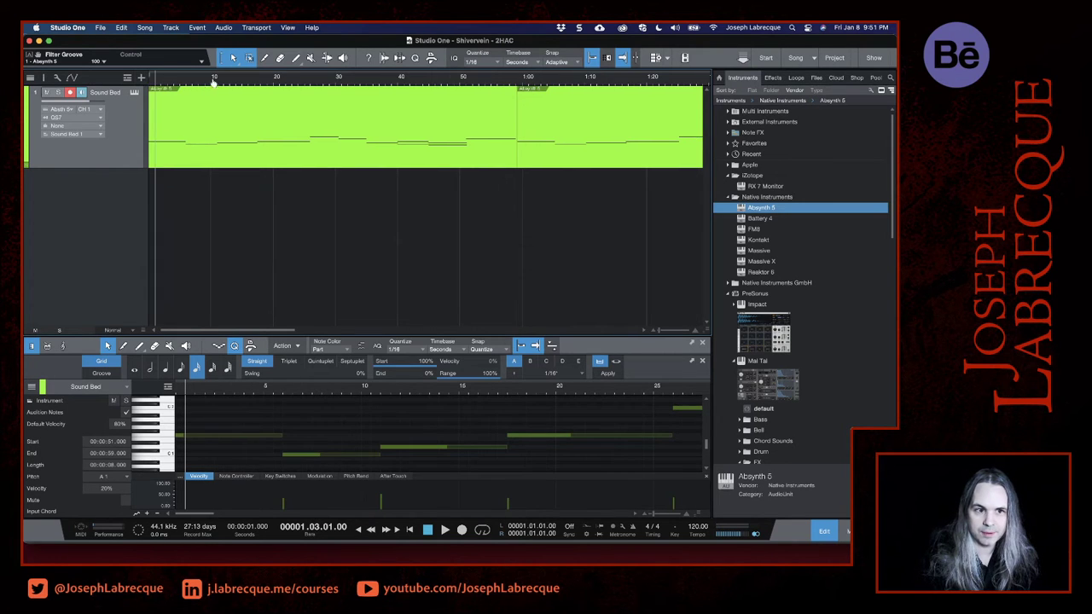
left_click(150, 81)
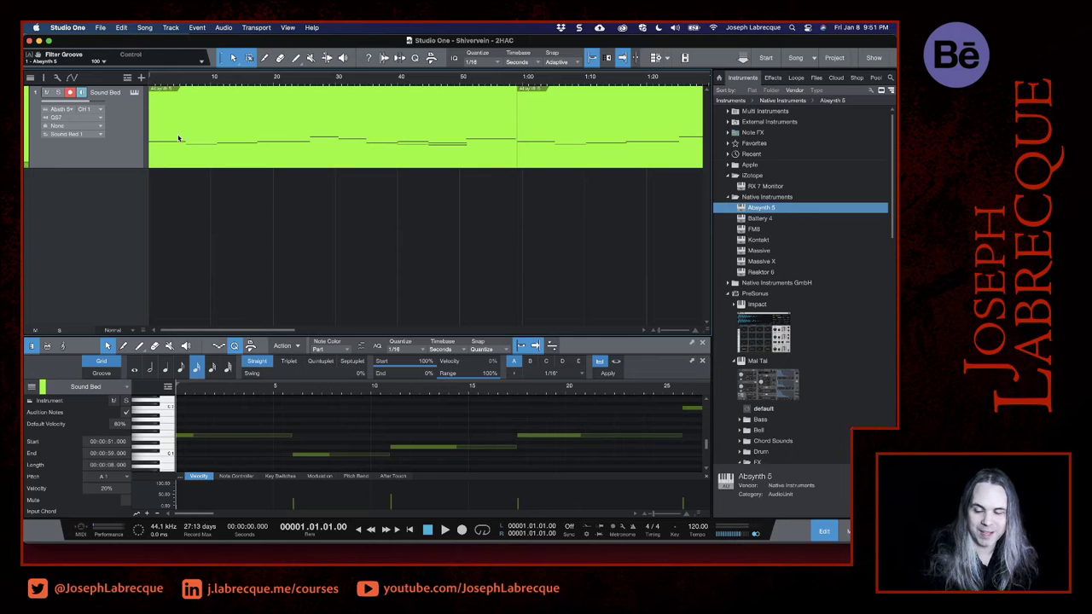
key("space")
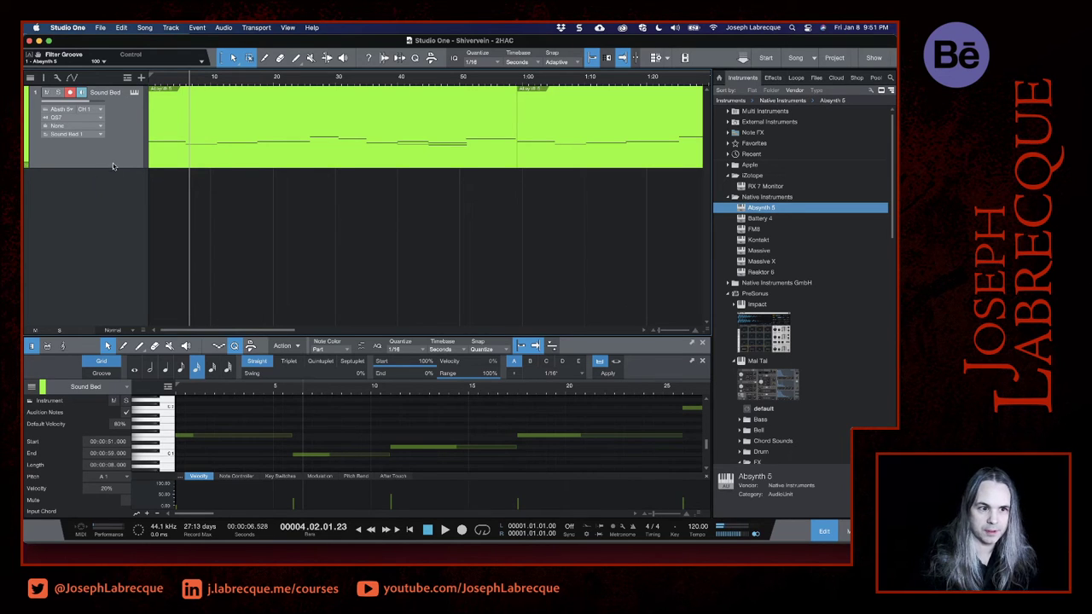
left_click(116, 164)
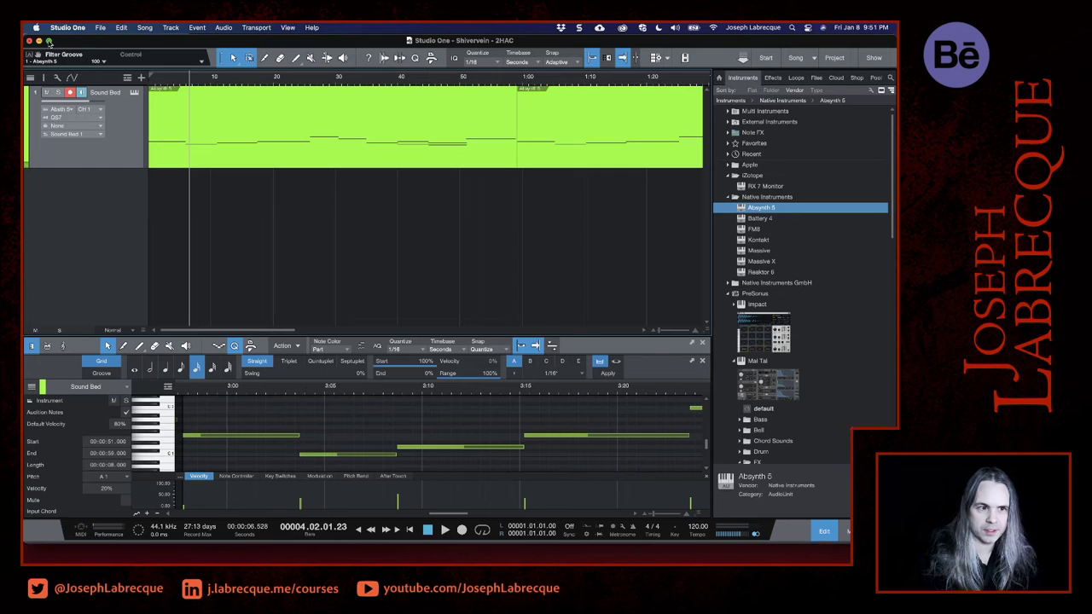
- Expand the song window to fill the screen and show the mixing console in place of the note editor
mouse_move(48, 41)
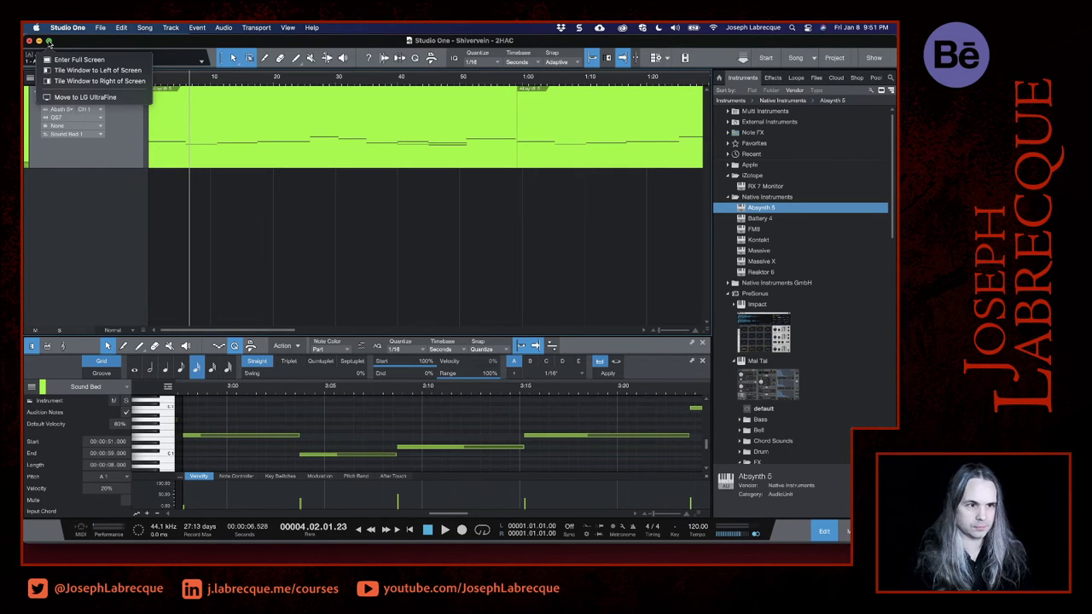
left_click(49, 41)
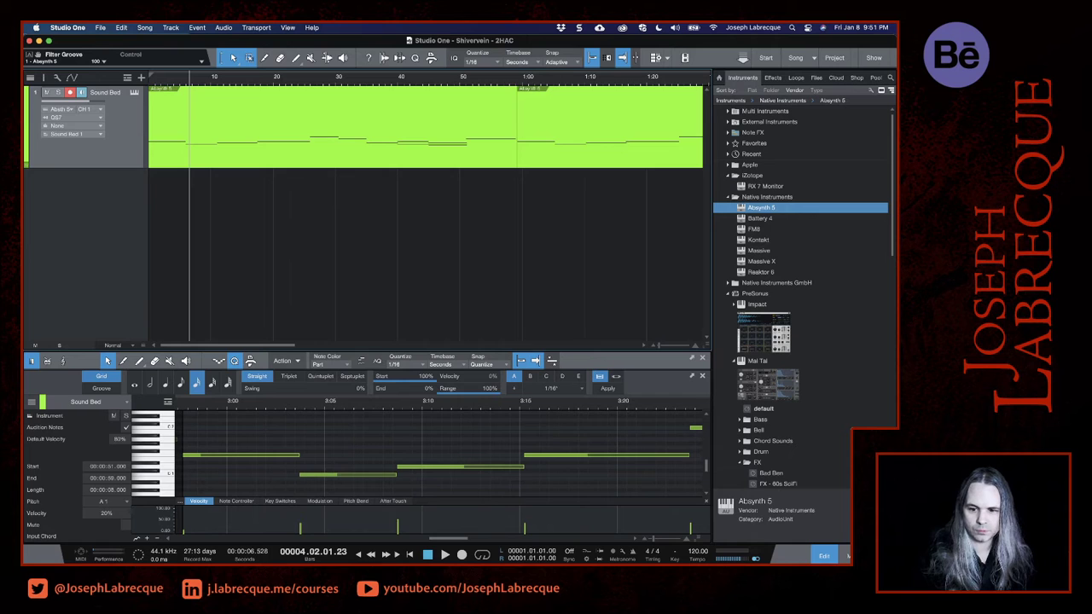
left_click(845, 555)
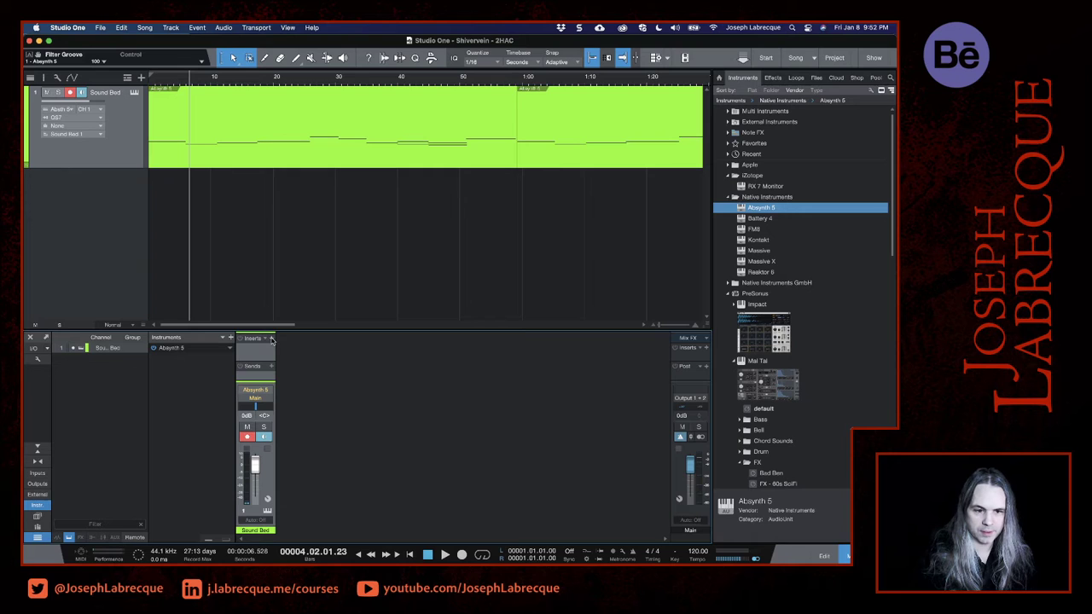
- Insert the PreSonus Room Reverb effect on the Sound Bed channel
left_click_drag(260, 361, 259, 364)
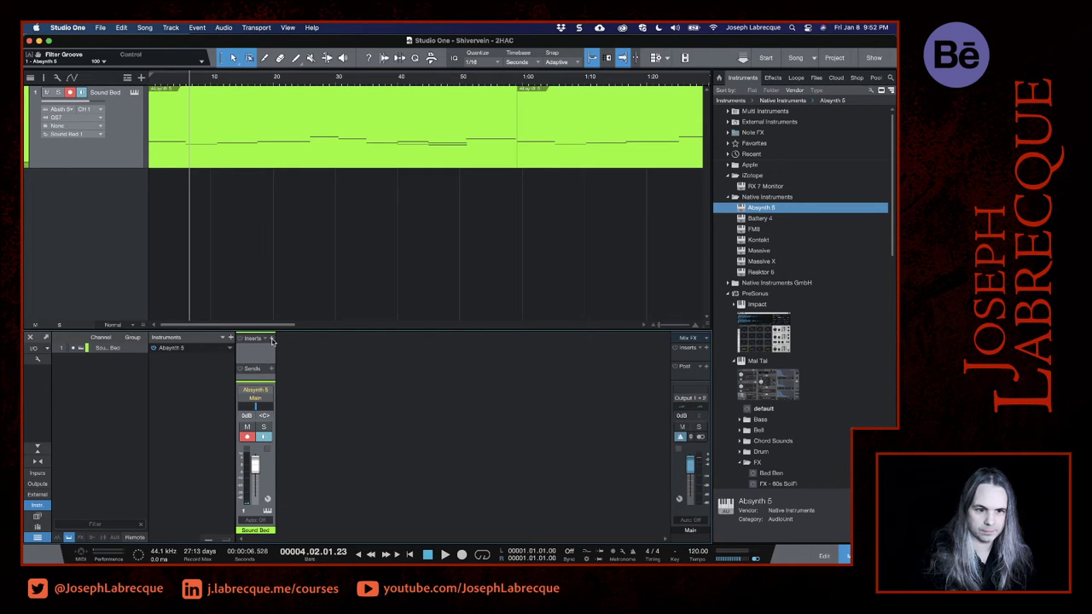
left_click(272, 340)
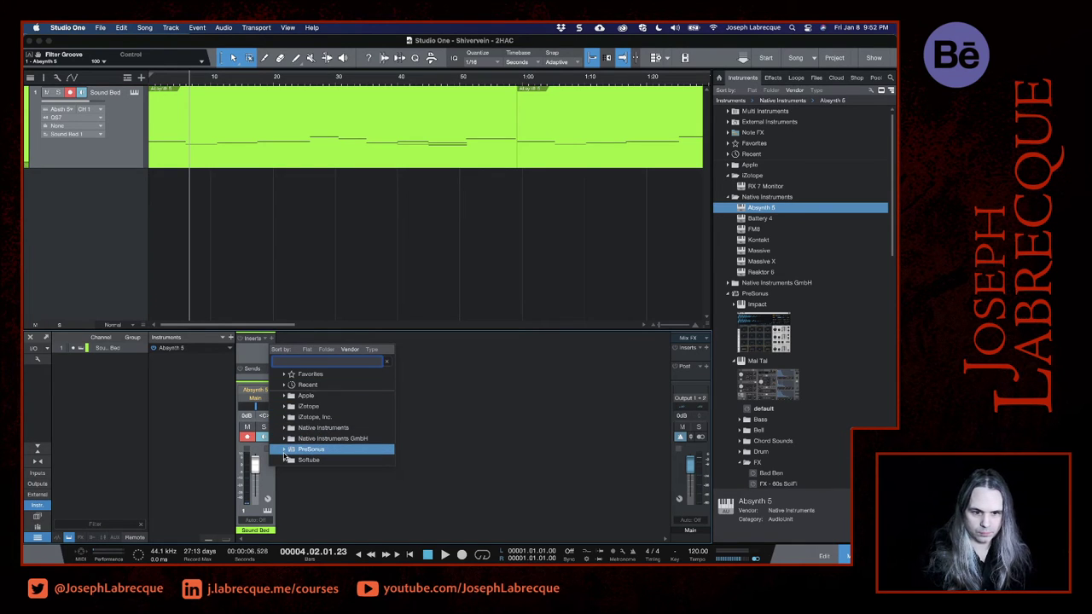
left_click(284, 460)
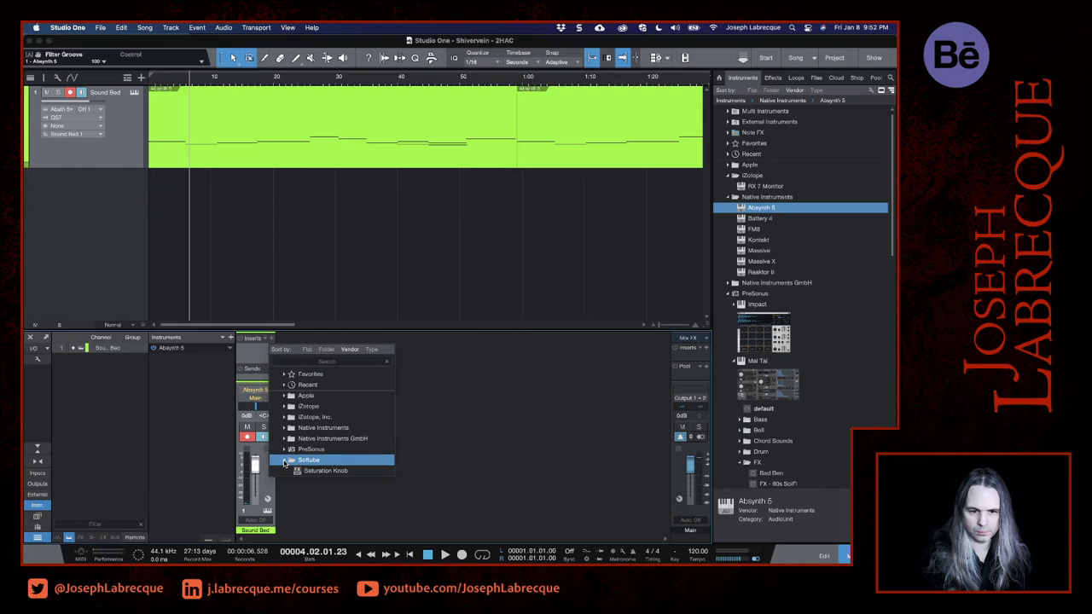
left_click(284, 448)
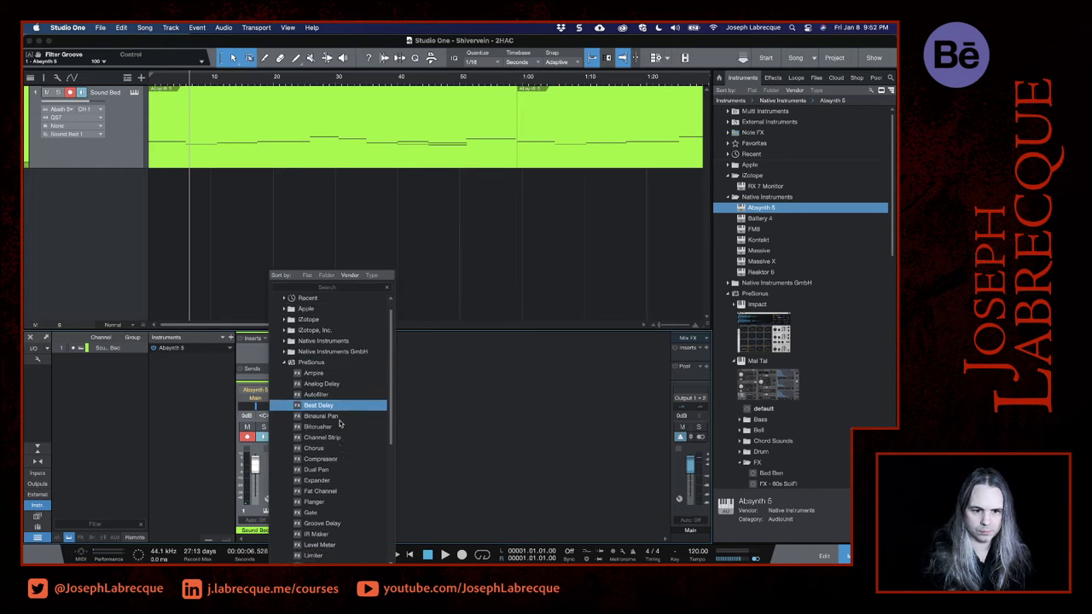
scroll(339, 422, "down", 10)
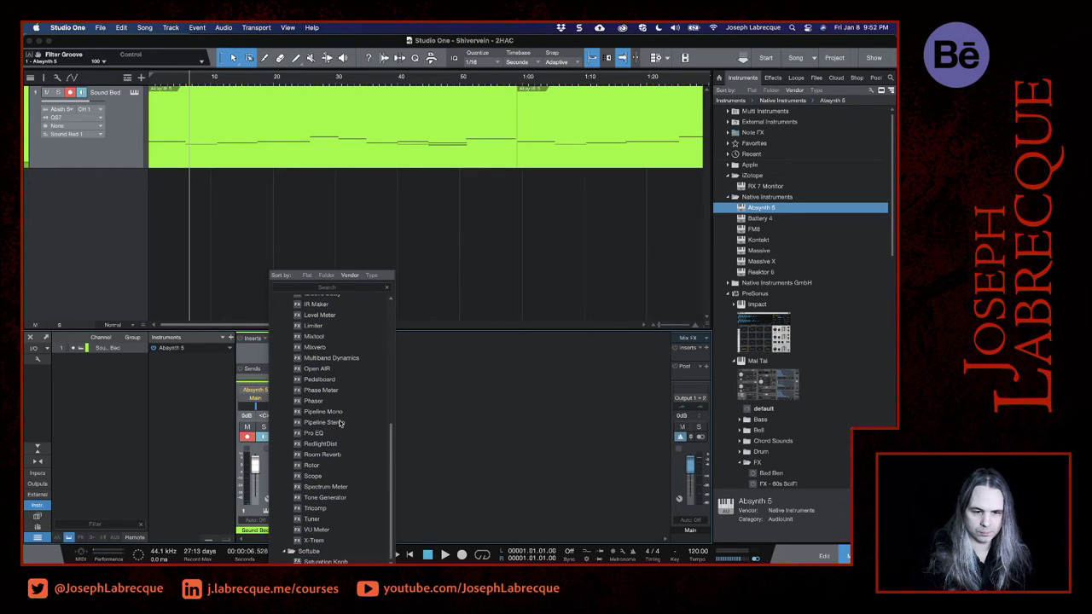
left_click(308, 459)
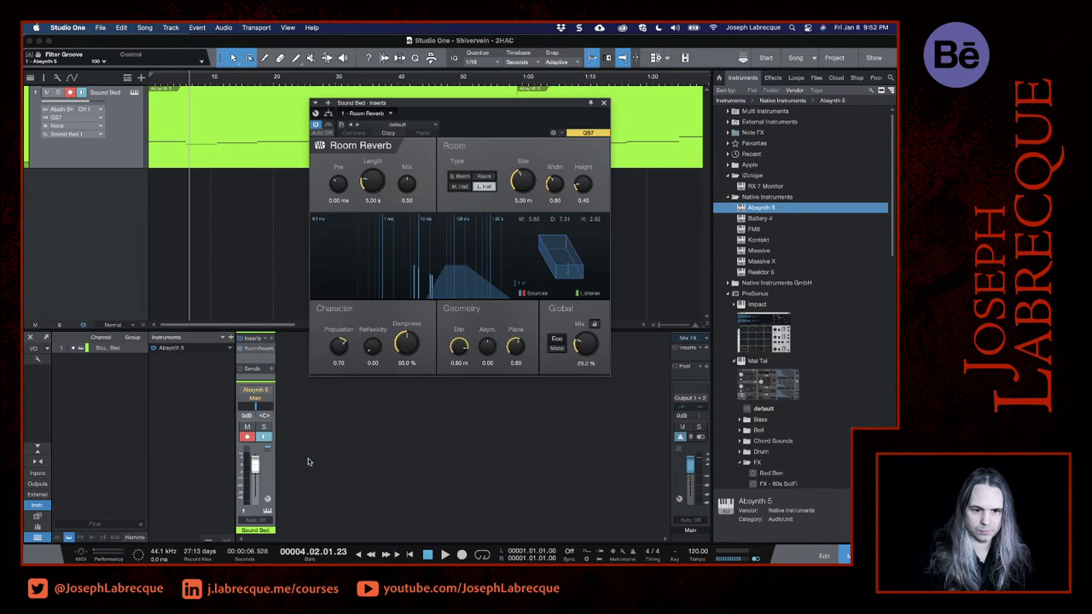
- Move the Room Reverb window clear of the track and load the Cathedral preset
left_click_drag(448, 111, 529, 235)
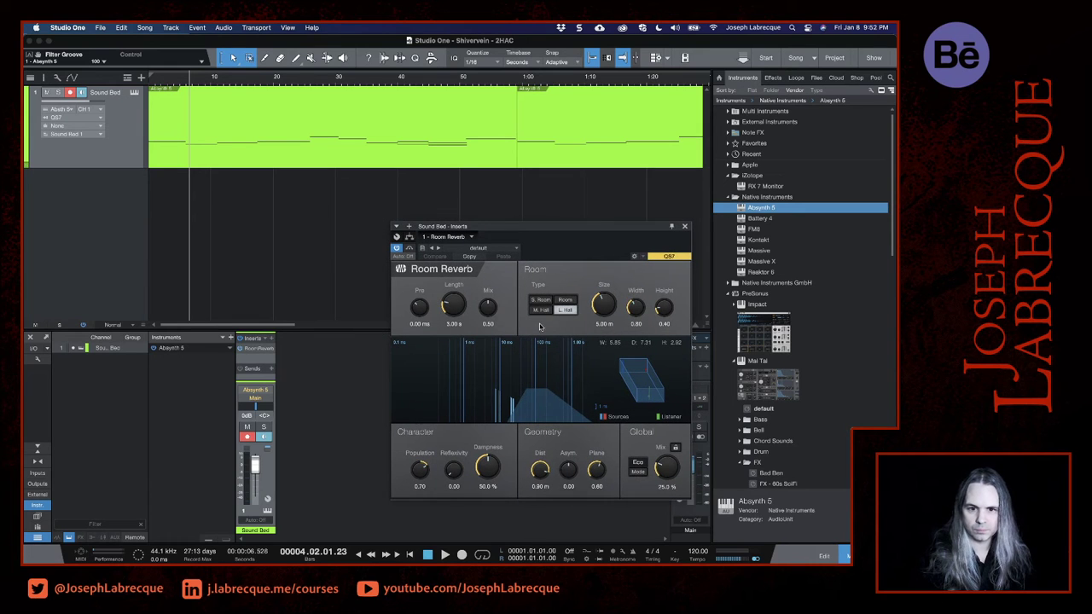
left_click(516, 248)
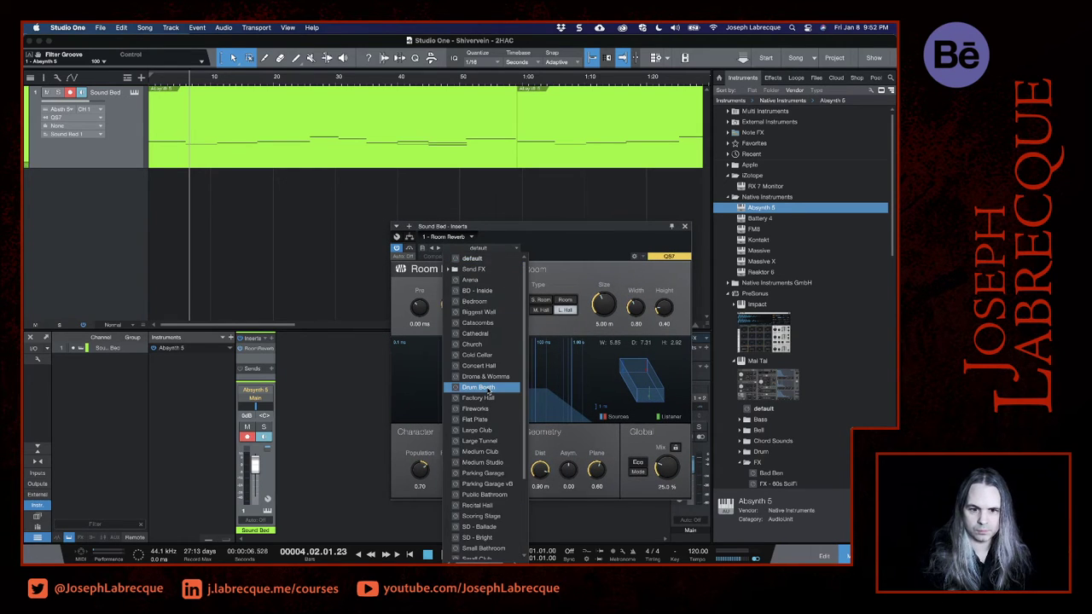
scroll(488, 391, "down", 3)
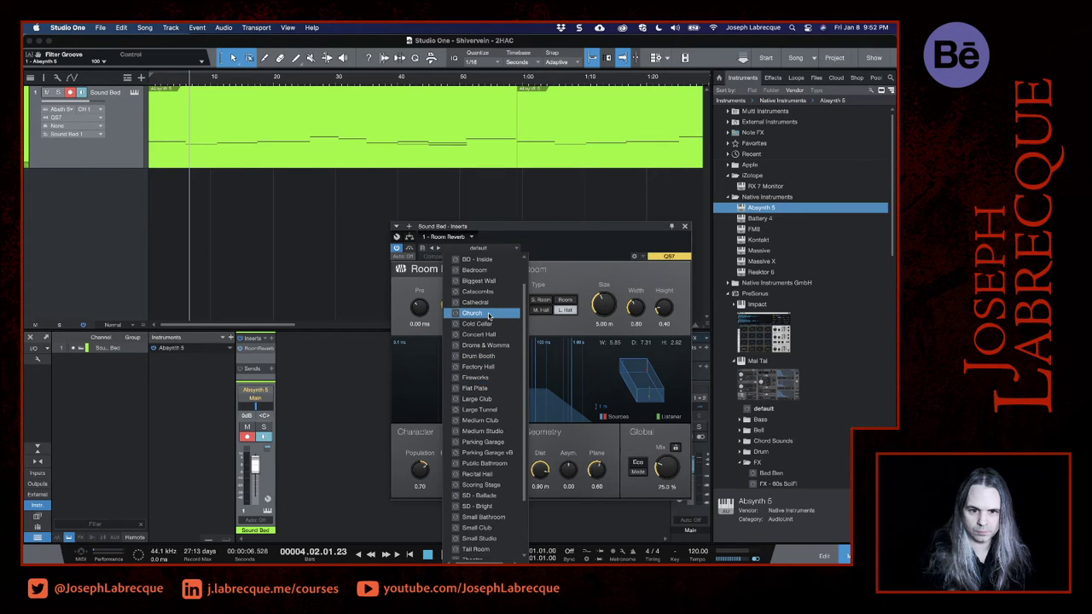
left_click(476, 302)
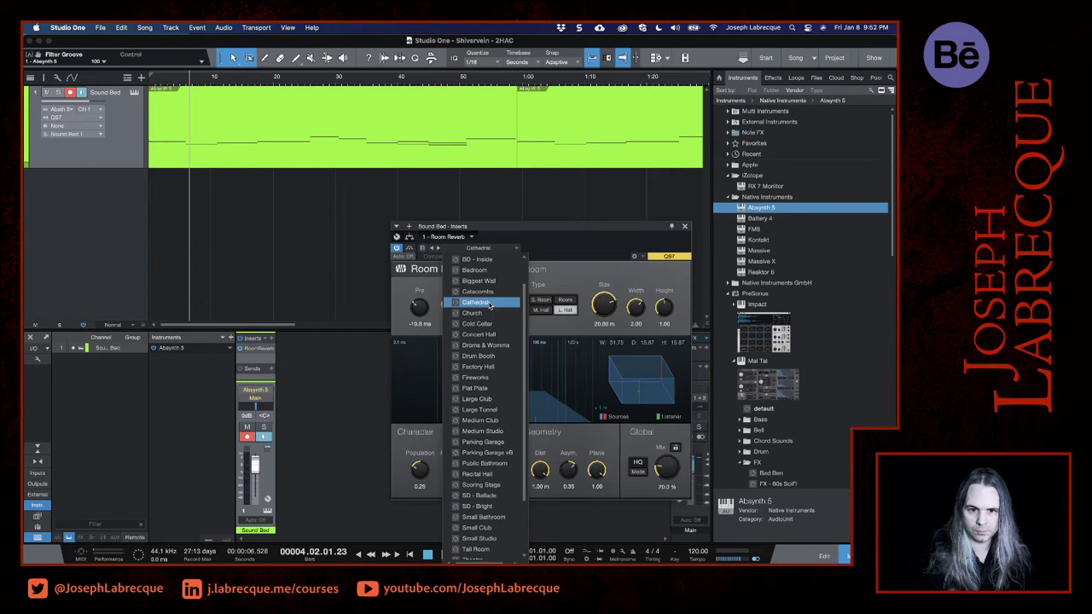
left_click(586, 232)
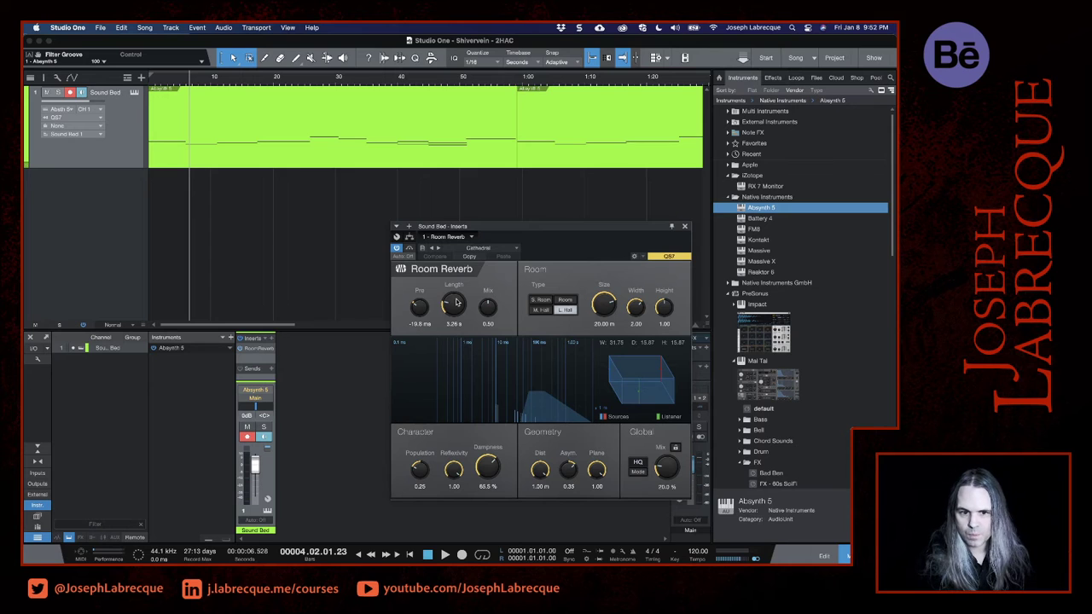
- Set the reverb's length to 15.76 s, its pre-delay to -67.1 ms and the room size to 19.61 m
left_click_drag(456, 301, 413, 313)
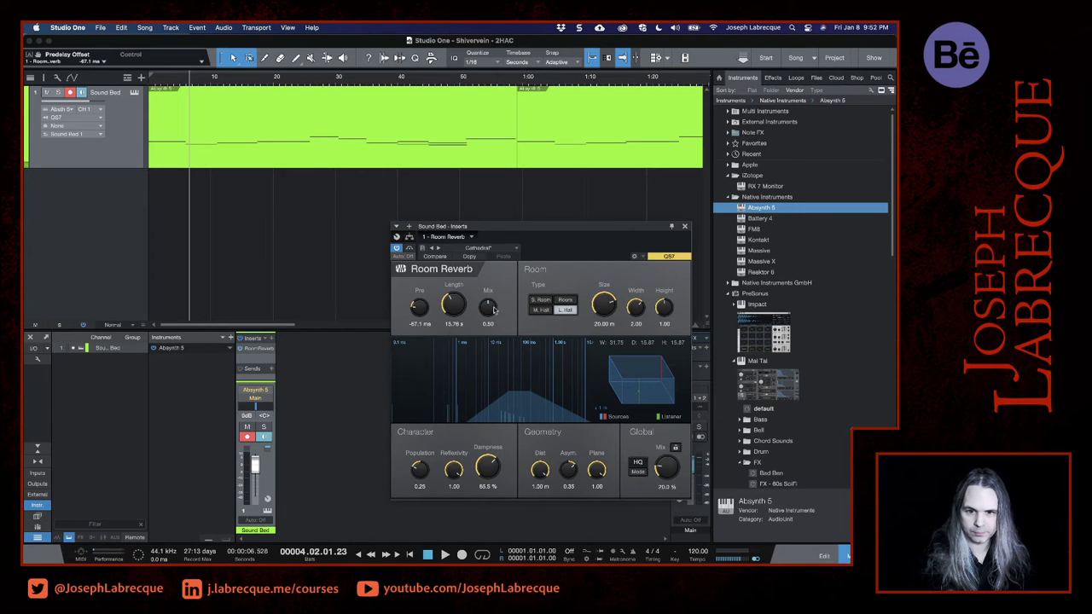
left_click_drag(611, 309, 610, 304)
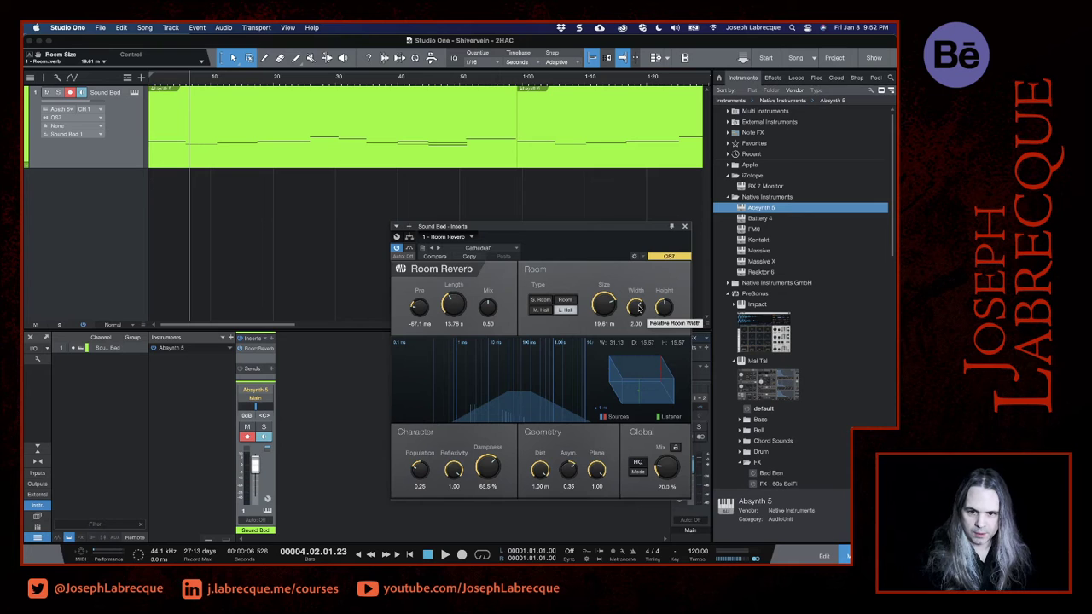
- Set the reverb mix to 0.81 while playing the song from 6 seconds, and close the Room Reverb window
left_click(185, 82)
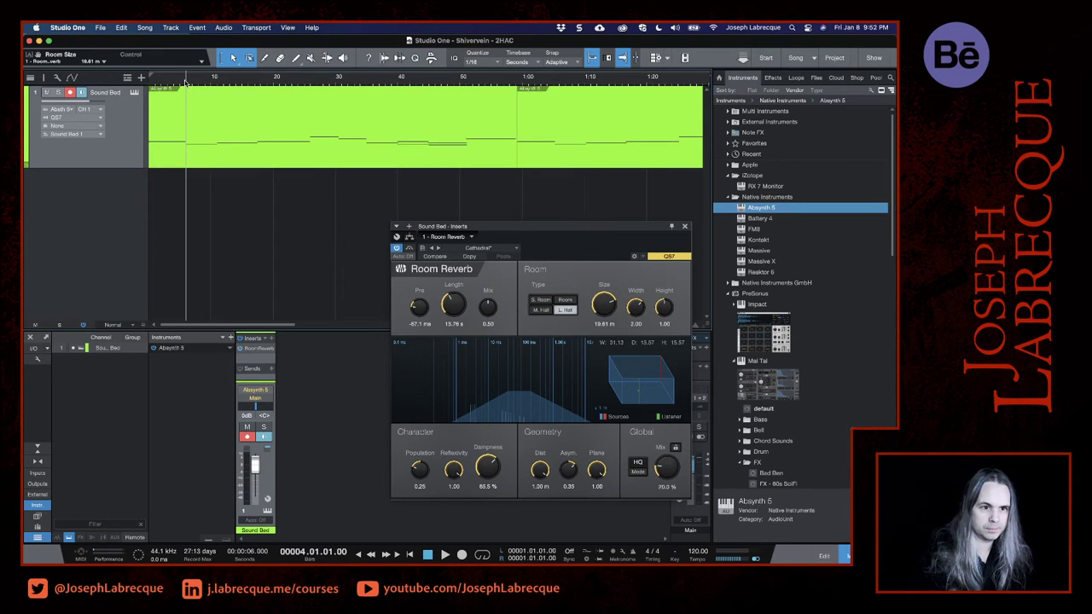
key("space")
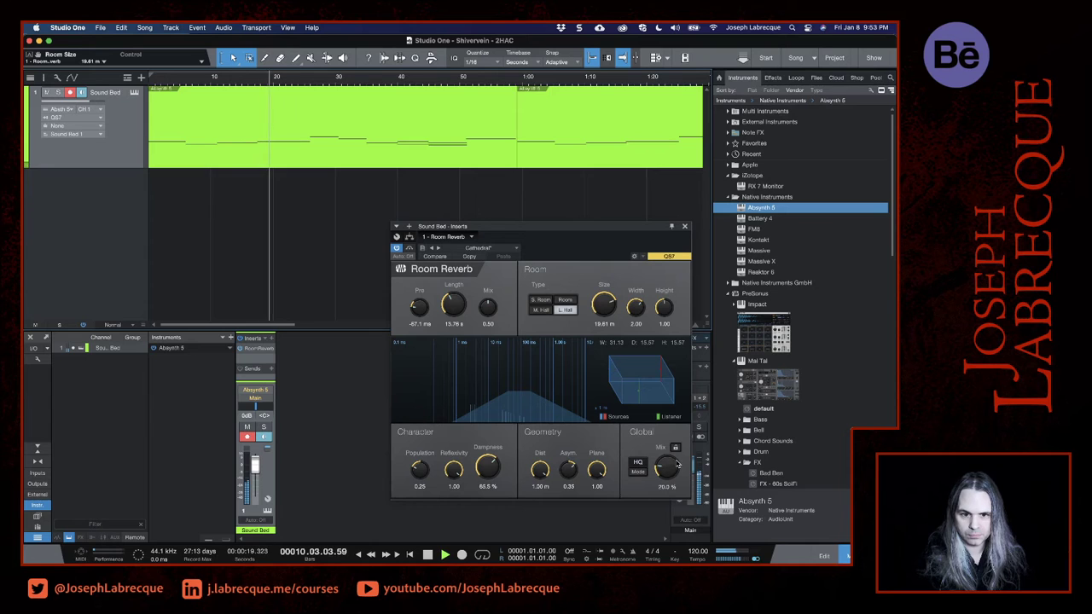
left_click_drag(488, 306, 489, 278)
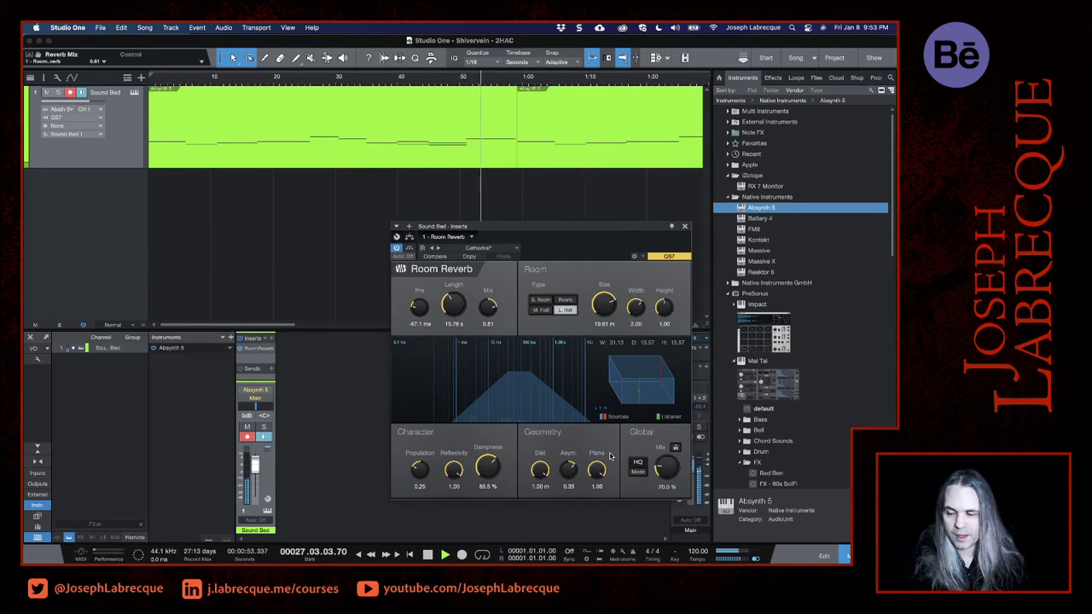
mouse_move(589, 562)
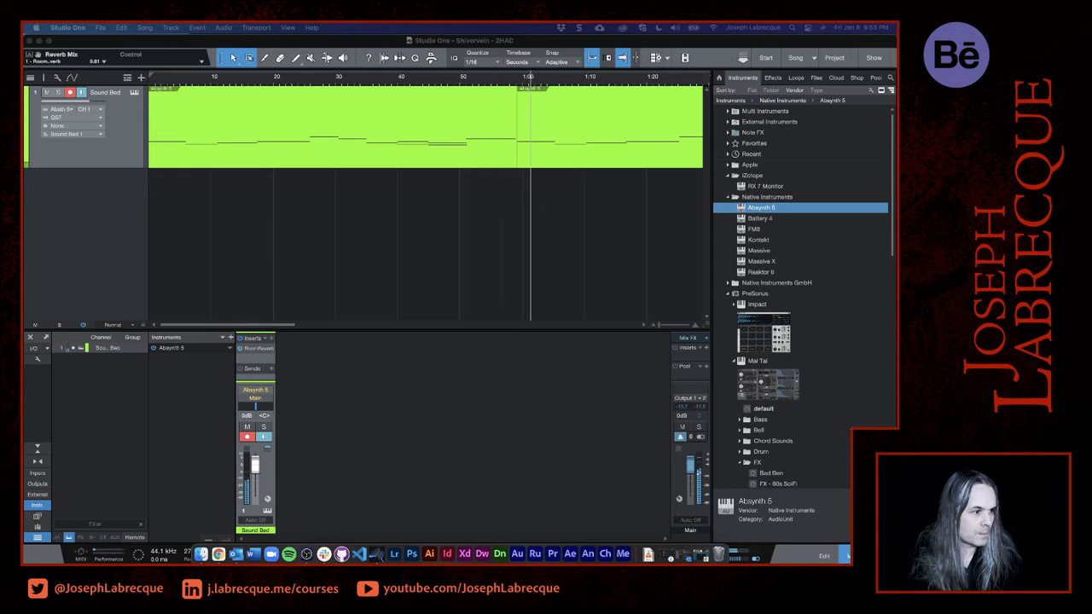
left_click(194, 224)
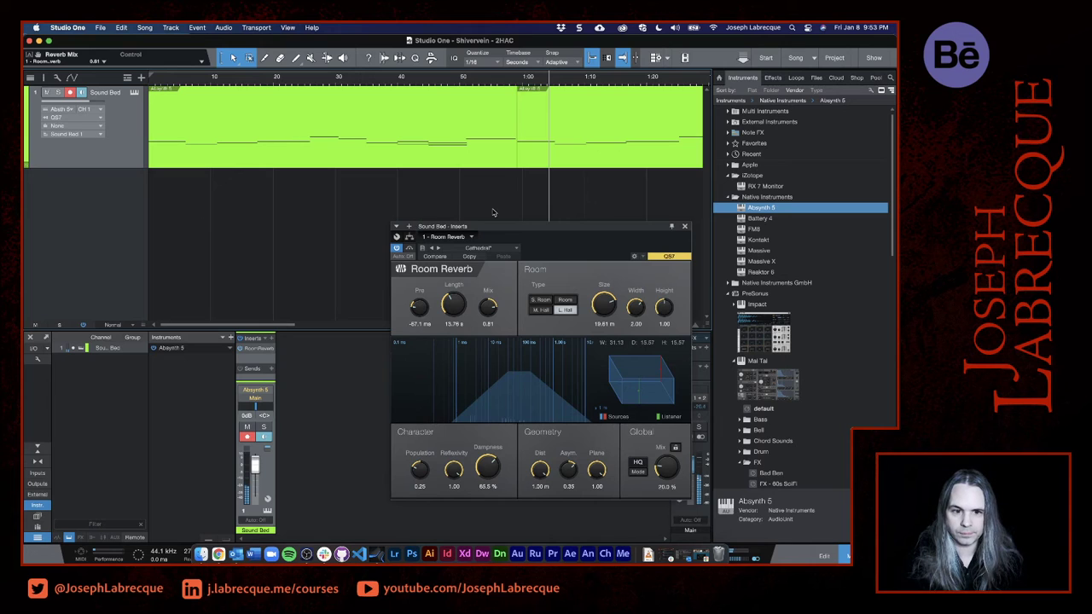
left_click(684, 226)
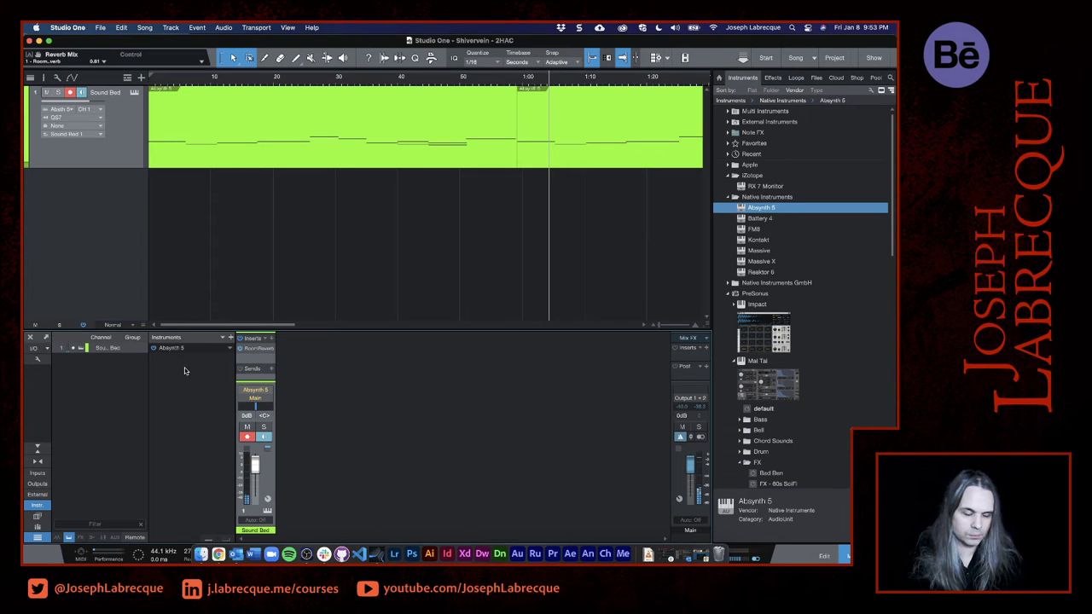
- Insert the Native Instruments Guitar Rig 5 FX effect on the Sound Bed channel
left_click(271, 340)
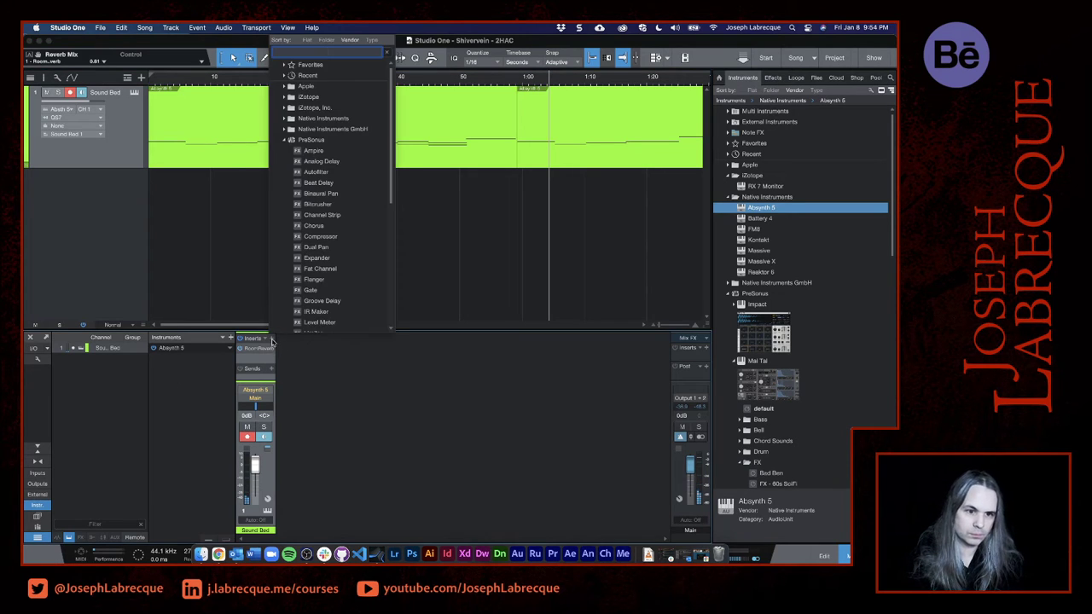
scroll(332, 281, "down", 1)
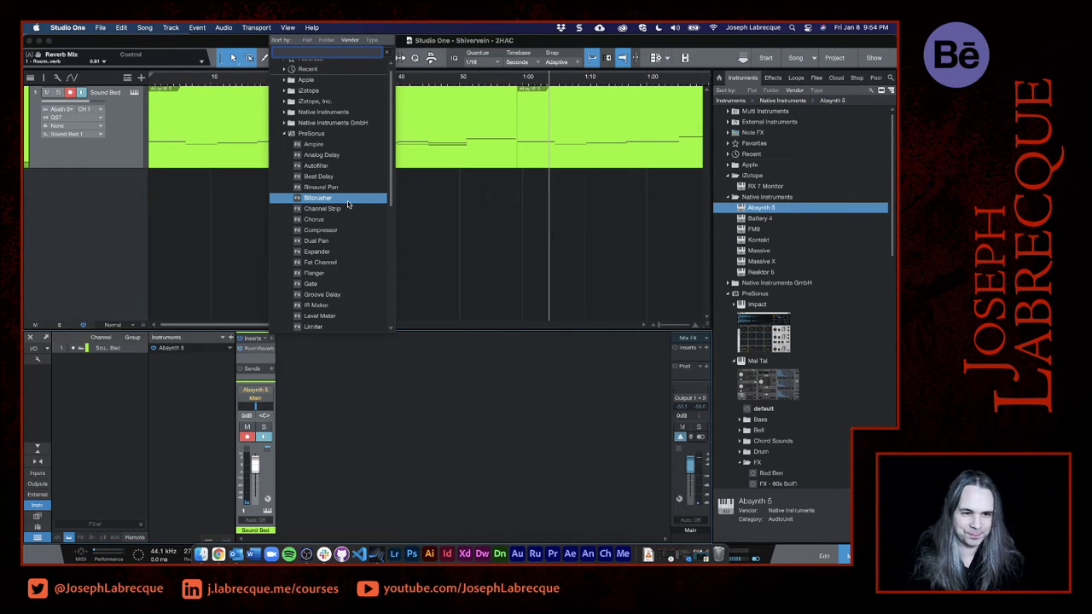
scroll(347, 203, "up", 1)
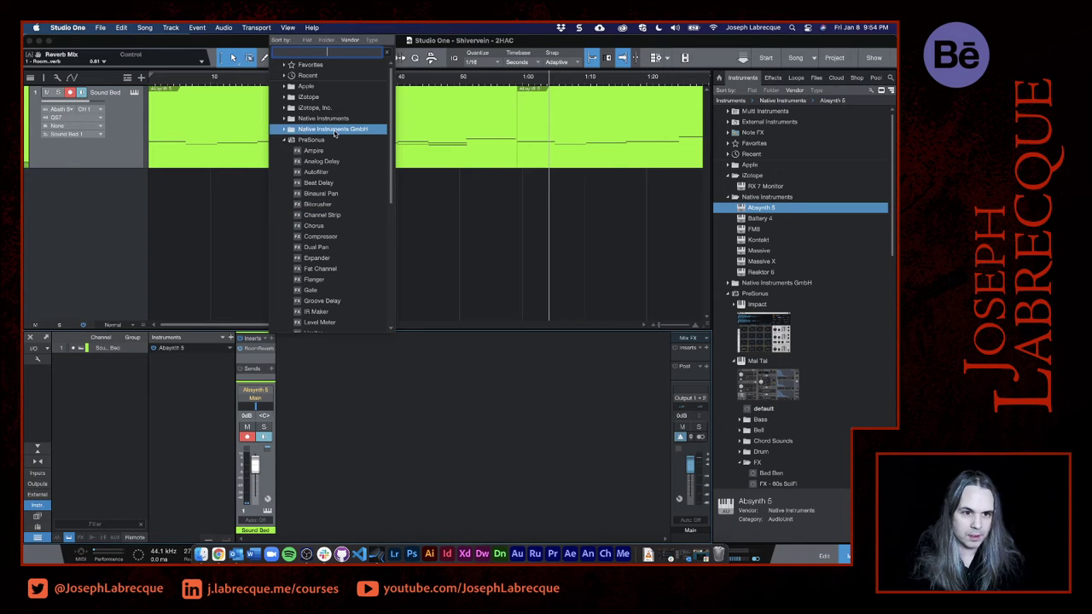
left_click(287, 119)
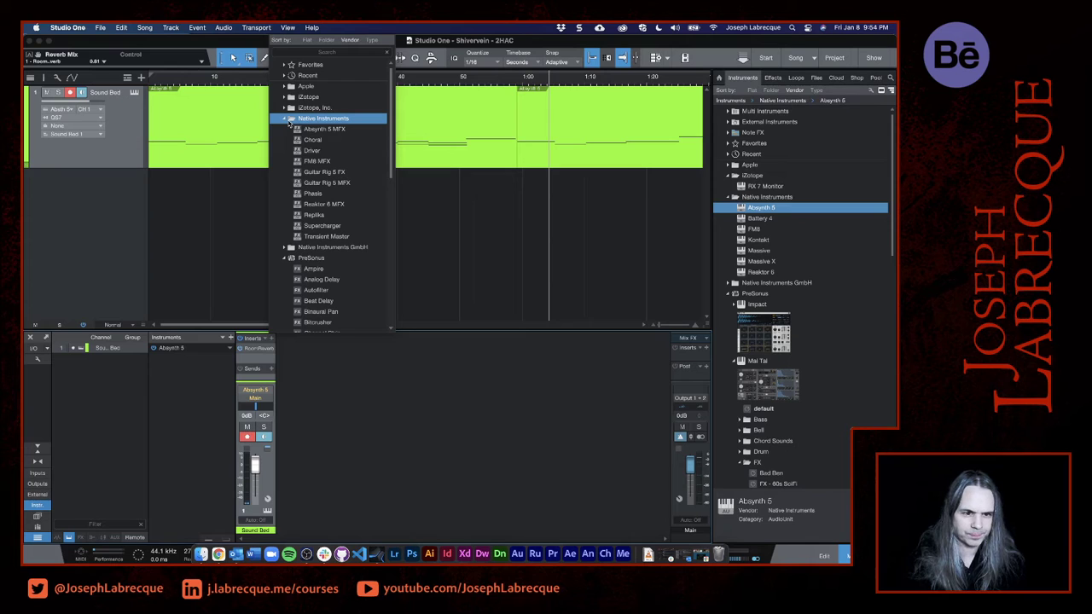
left_click(297, 175)
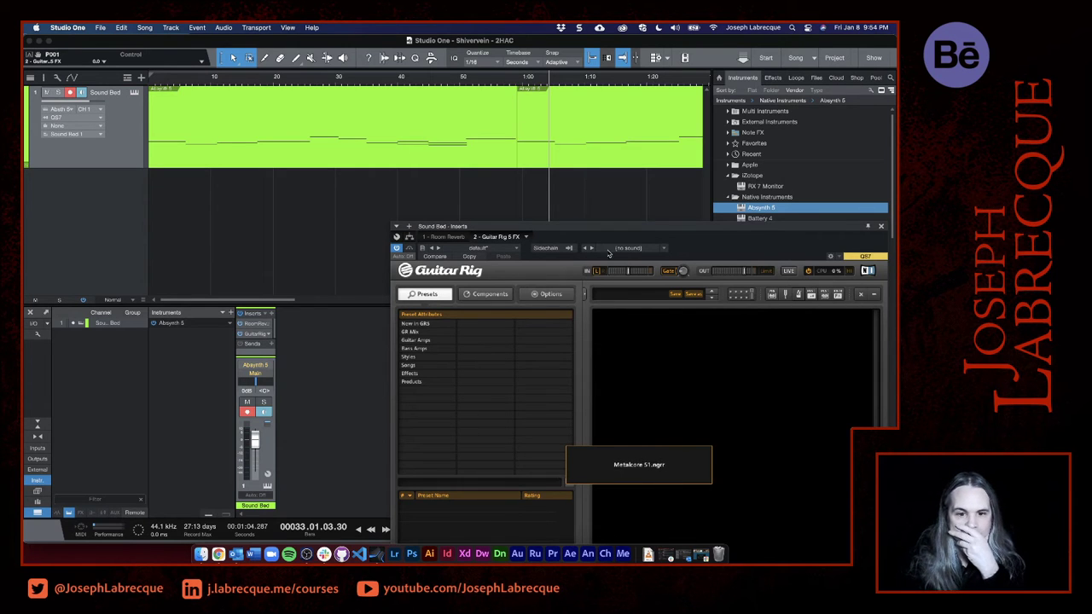
- Move the Guitar Rig window clear of the mixer channel and load the Slow Motion Movie preset
left_click_drag(640, 229, 419, 73)
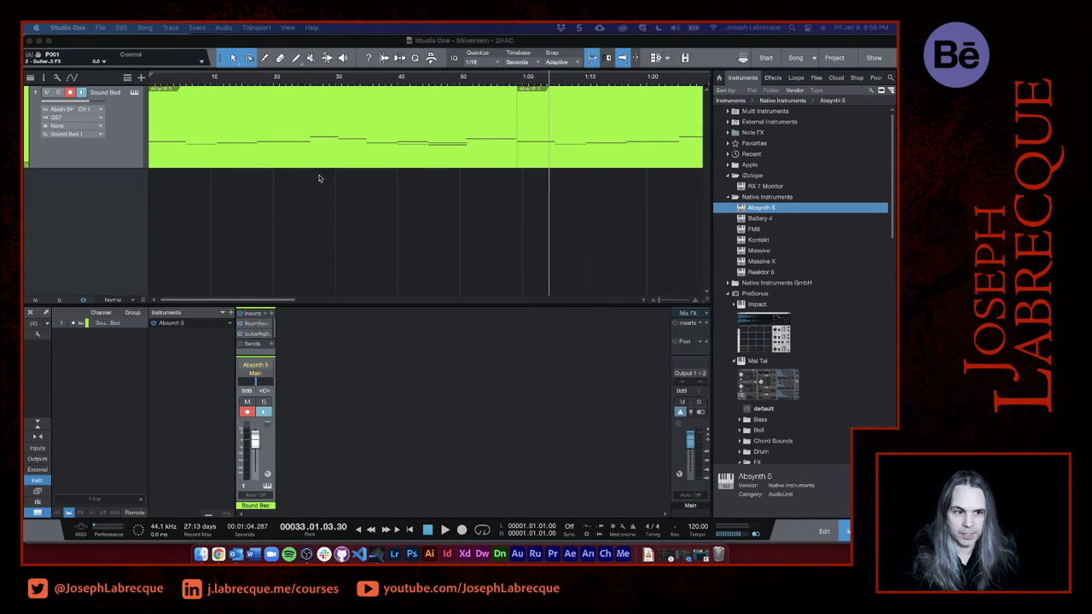
left_click(144, 226)
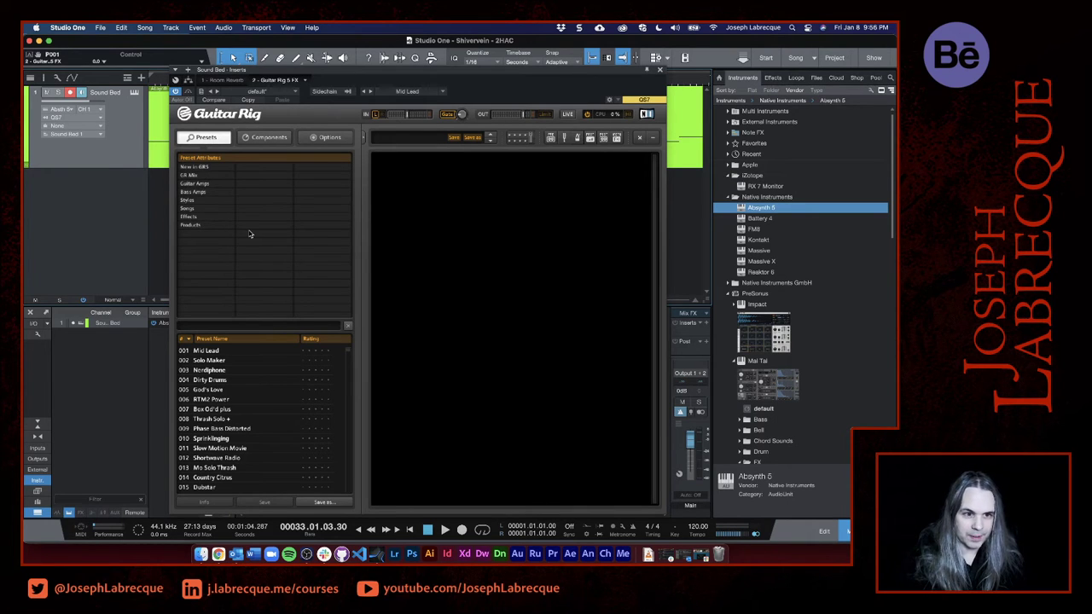
left_click_drag(372, 89, 554, 75)
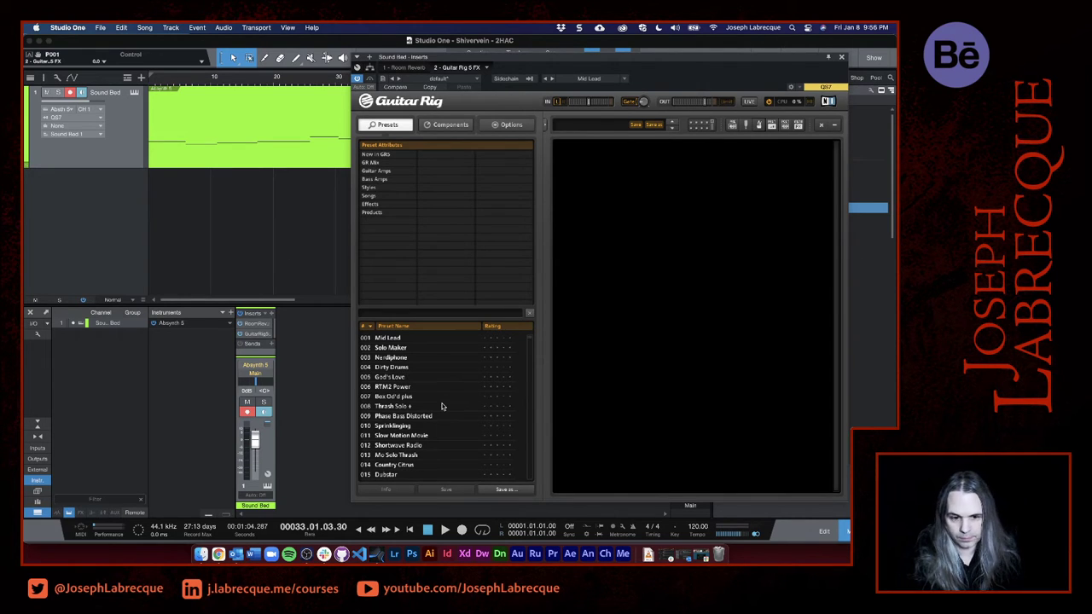
left_click(414, 445)
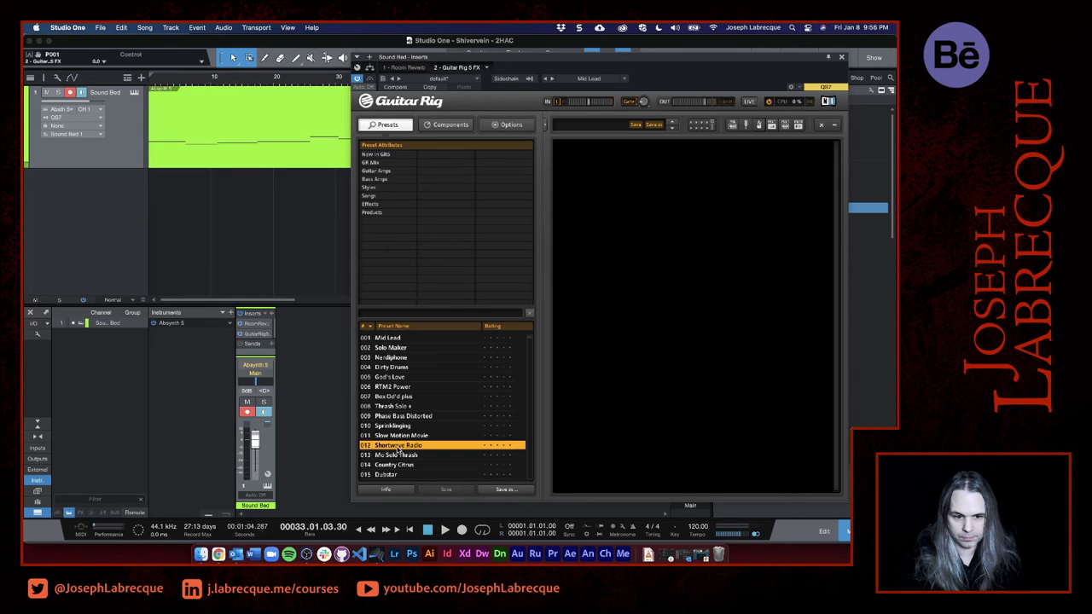
left_click(390, 436)
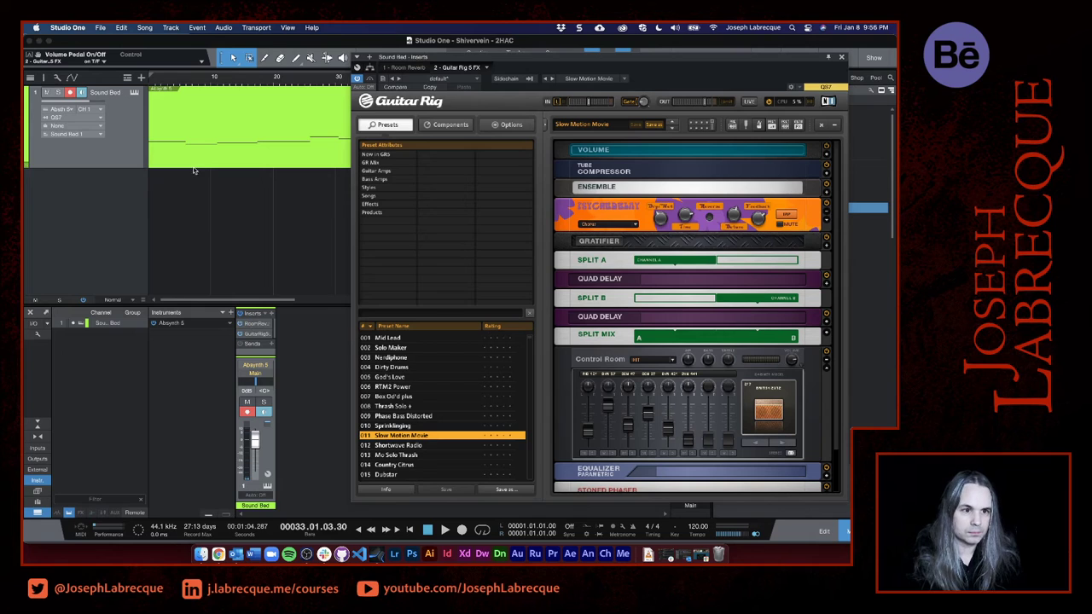
- Play the song from 5 seconds and lower the Sound Bed channel's volume to -7.0 dB
left_click(179, 83)
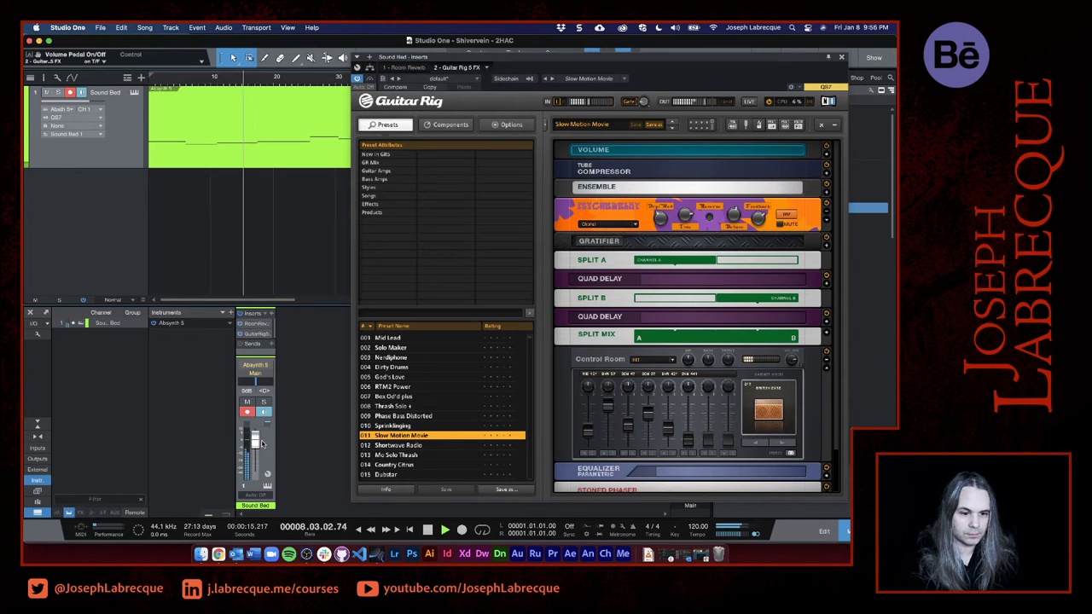
left_click_drag(254, 443, 253, 450)
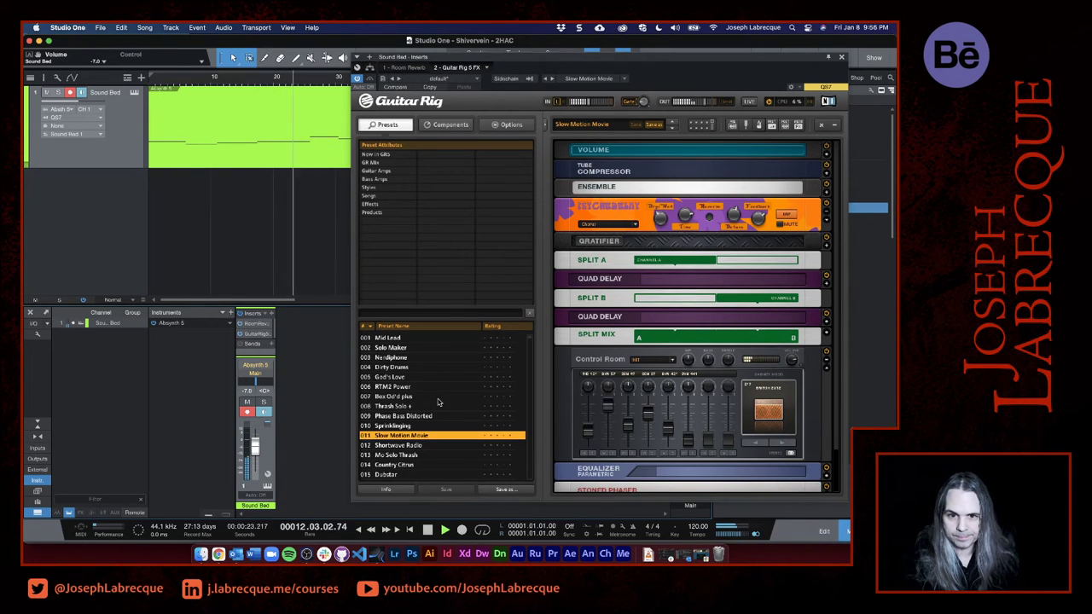
- Audition the Thrash Solo + preset, return to Slow Motion Movie and set its PsycheDelay mix to 48 % wet
left_click(391, 406)
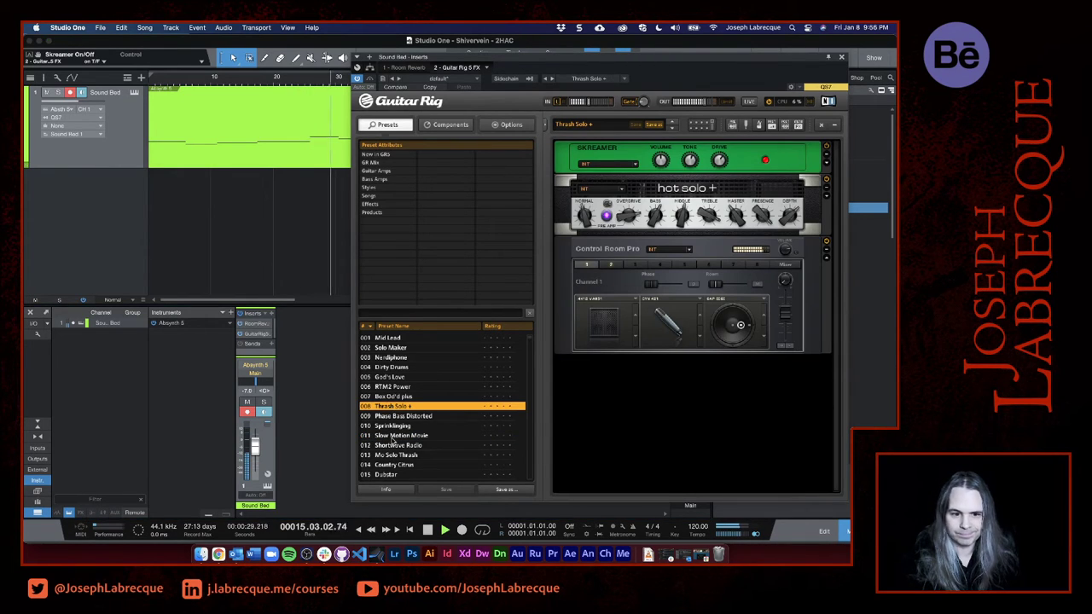
left_click(394, 436)
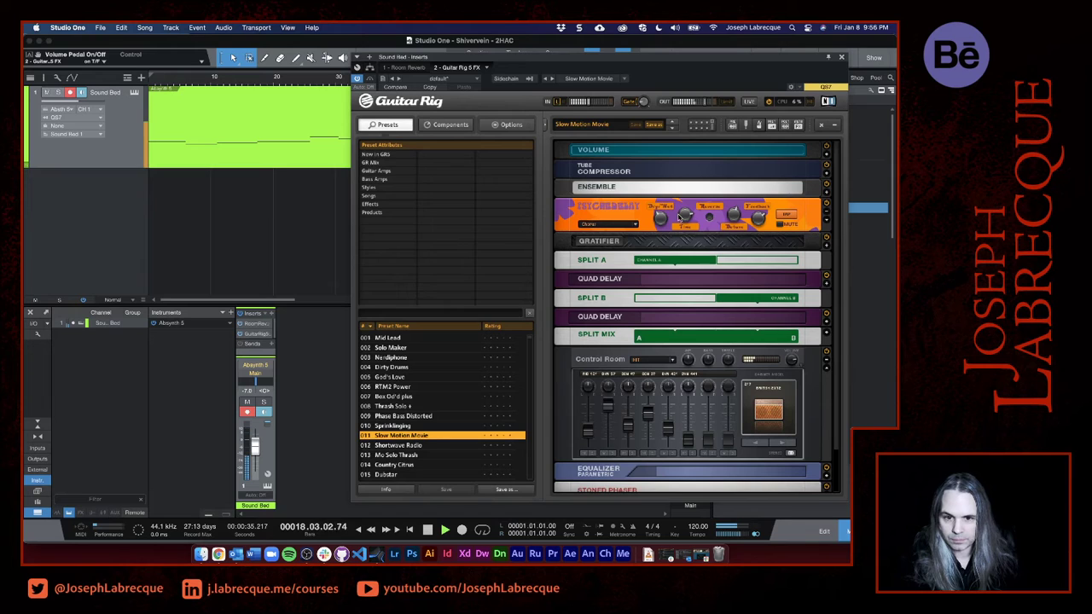
mouse_move(660, 219)
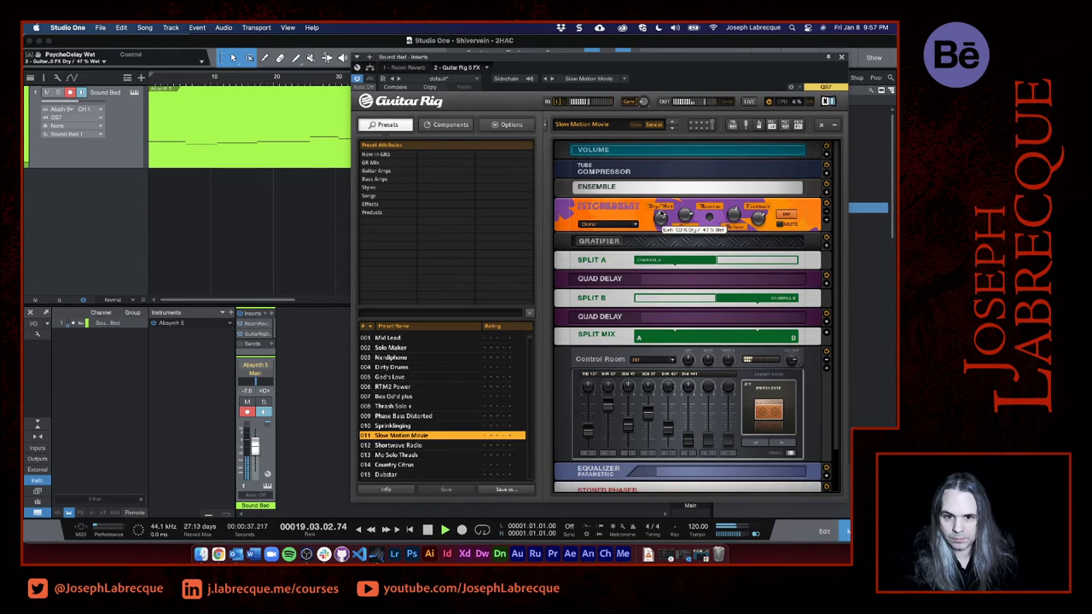
left_click_drag(659, 212, 660, 210)
- Expand the Stoned Phaser module, set its rate to 5.12 Hz and close the Guitar Rig window
scroll(671, 273, "down", 2)
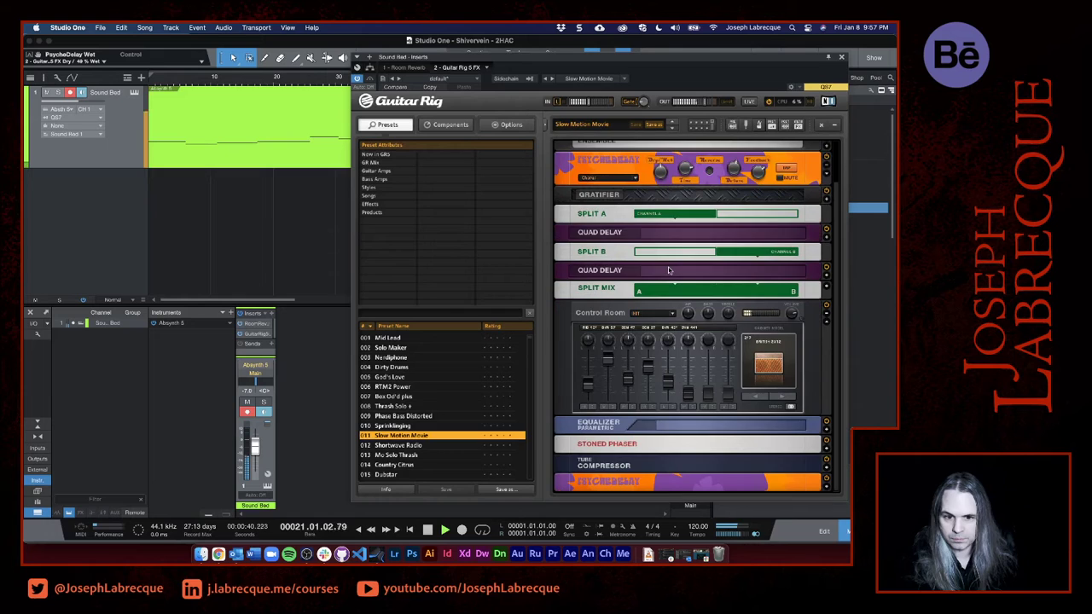
left_click(590, 445)
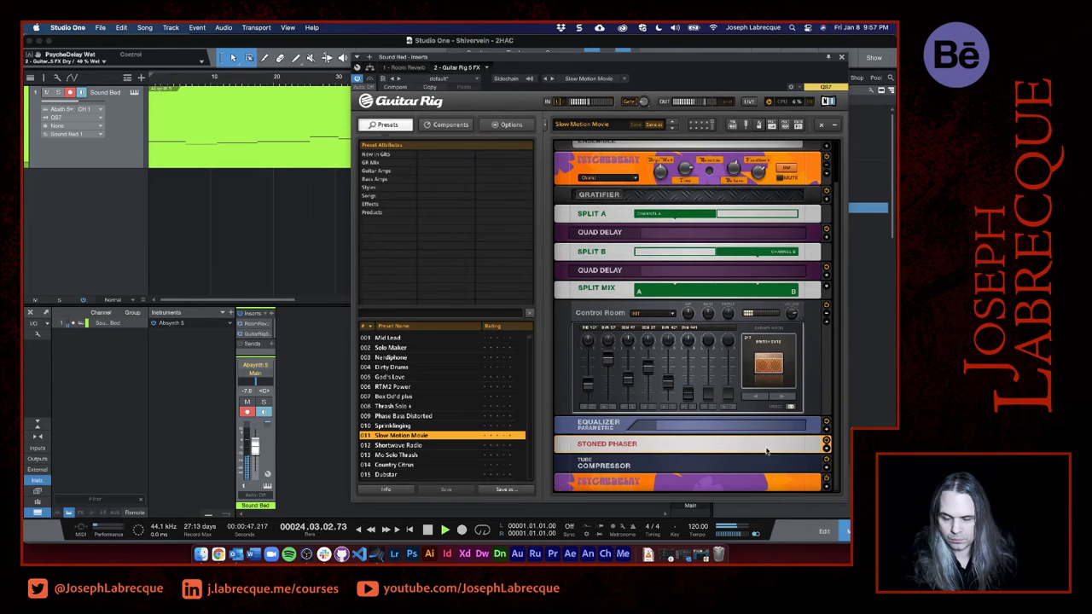
left_click(825, 451)
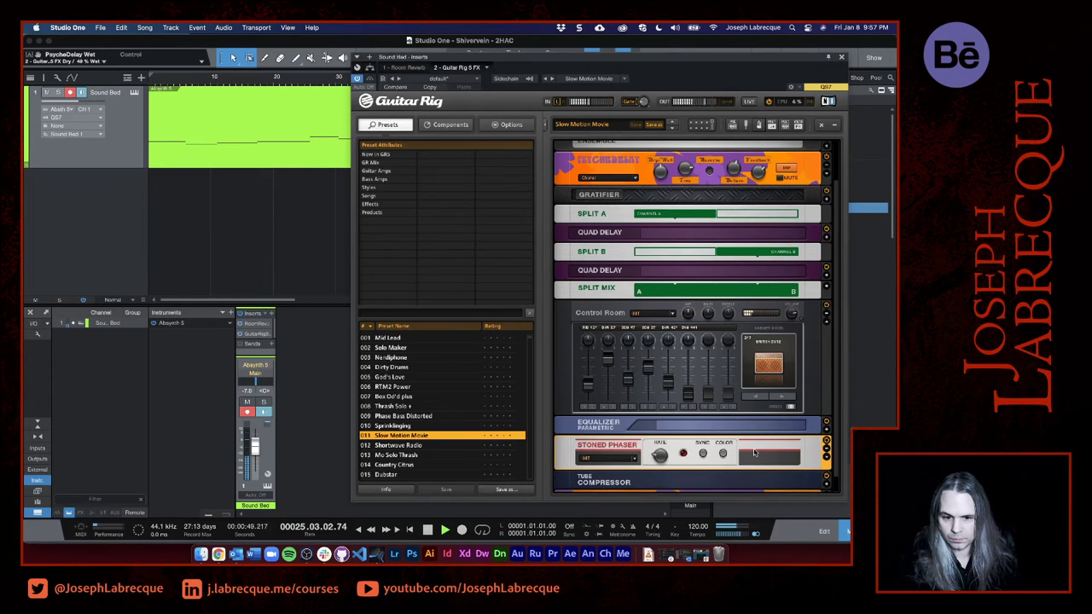
scroll(753, 452, "down", 1)
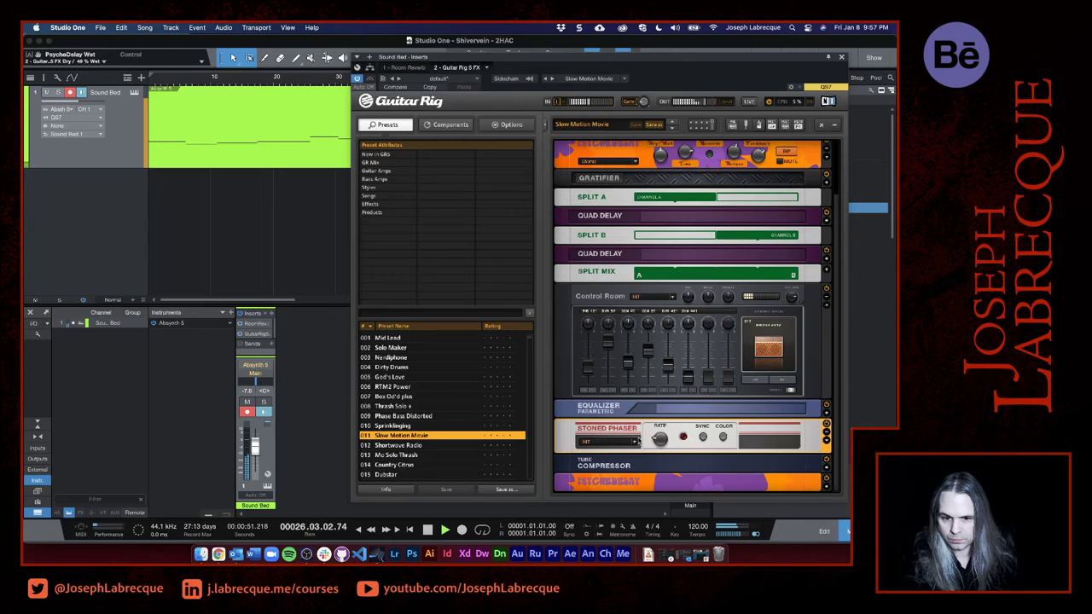
left_click_drag(658, 440, 657, 429)
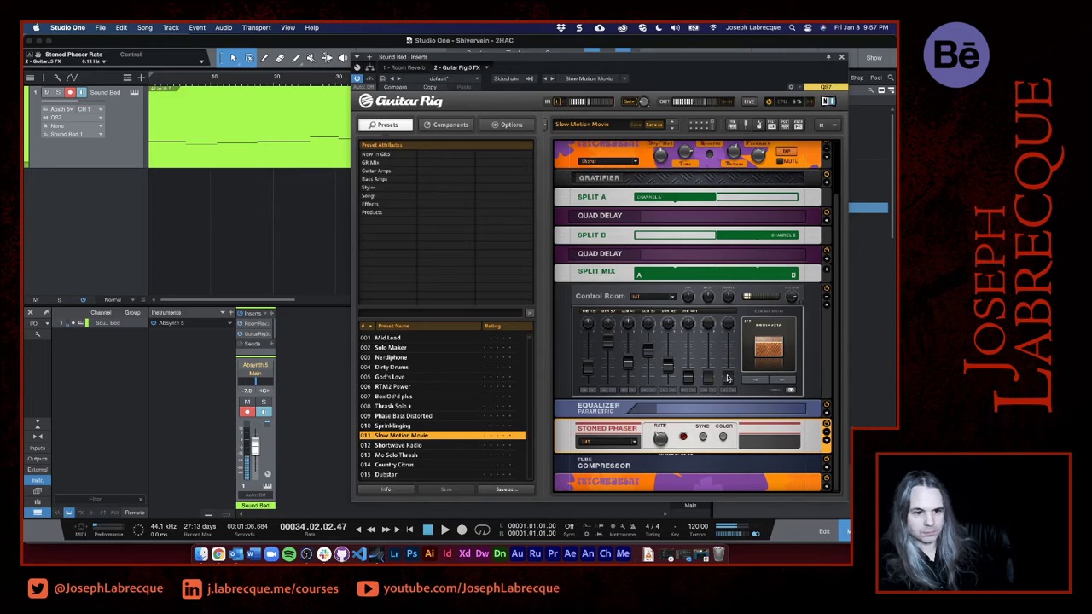
left_click(841, 57)
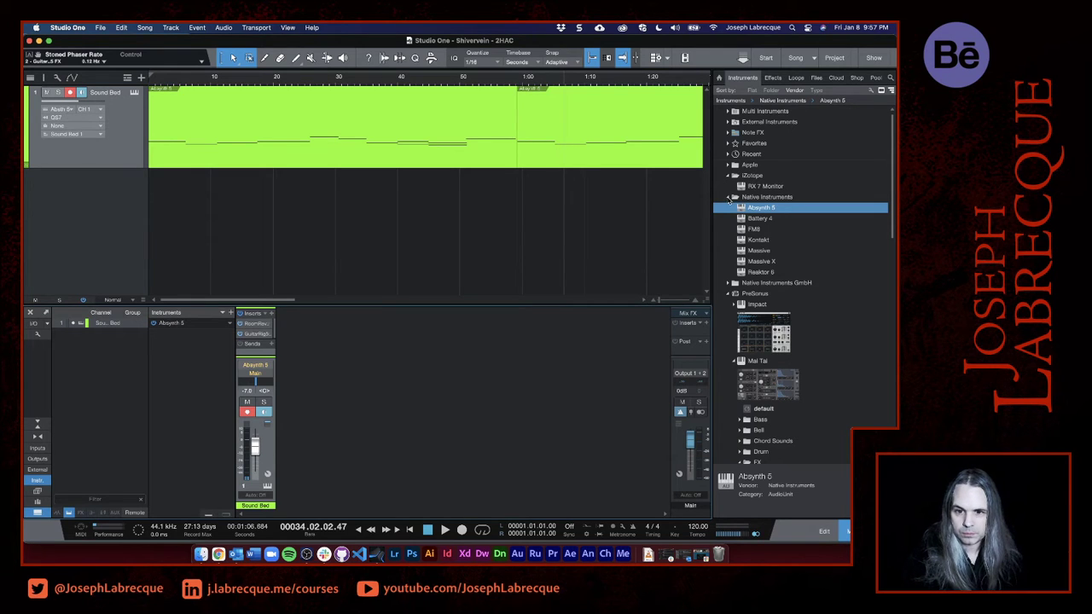
- Add the Frozen Glass multi instrument from Deep Flight One's Hybrid Choirs as a new track below Sound Bed
scroll(774, 261, "down", 8)
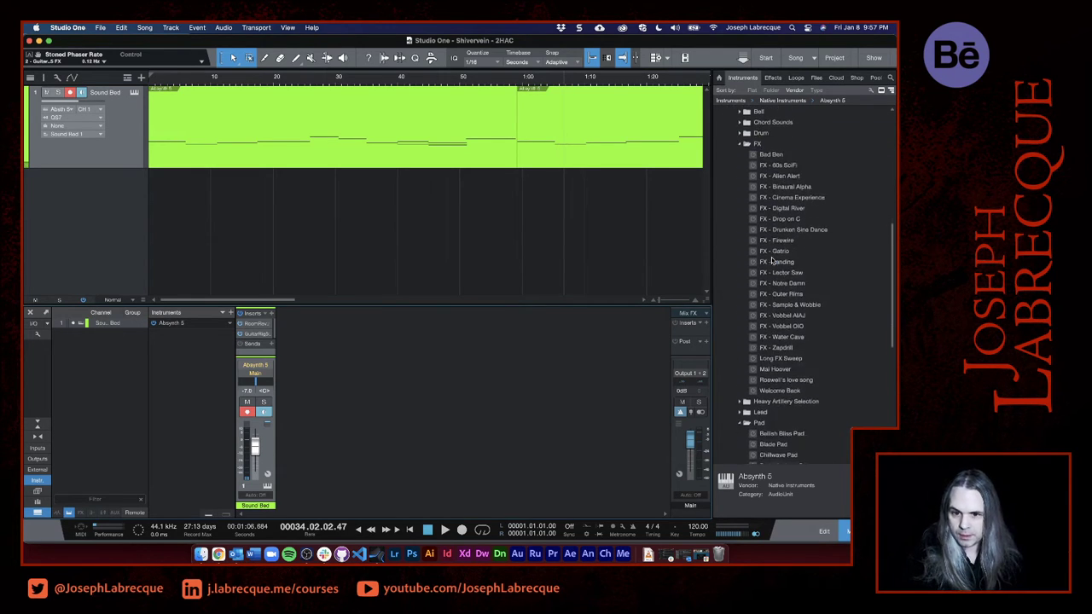
scroll(773, 261, "down", 10)
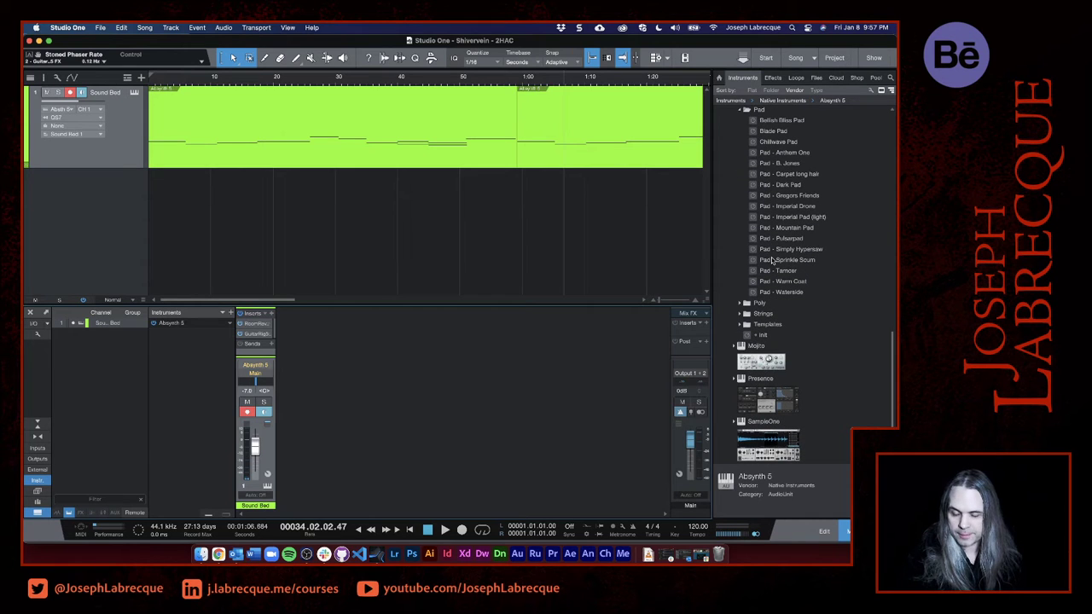
scroll(772, 261, "up", 15)
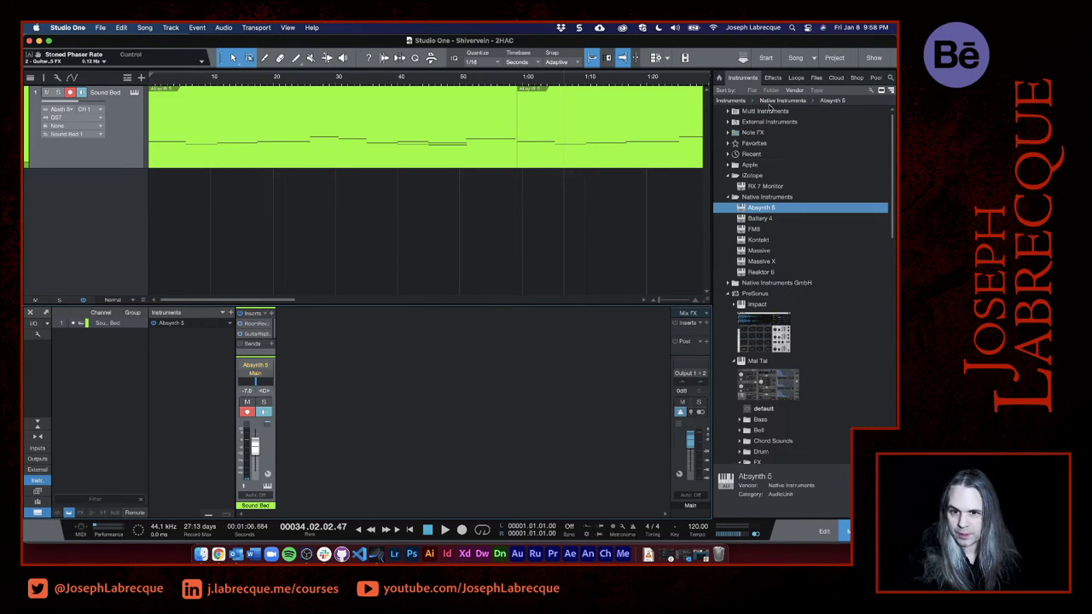
left_click(727, 112)
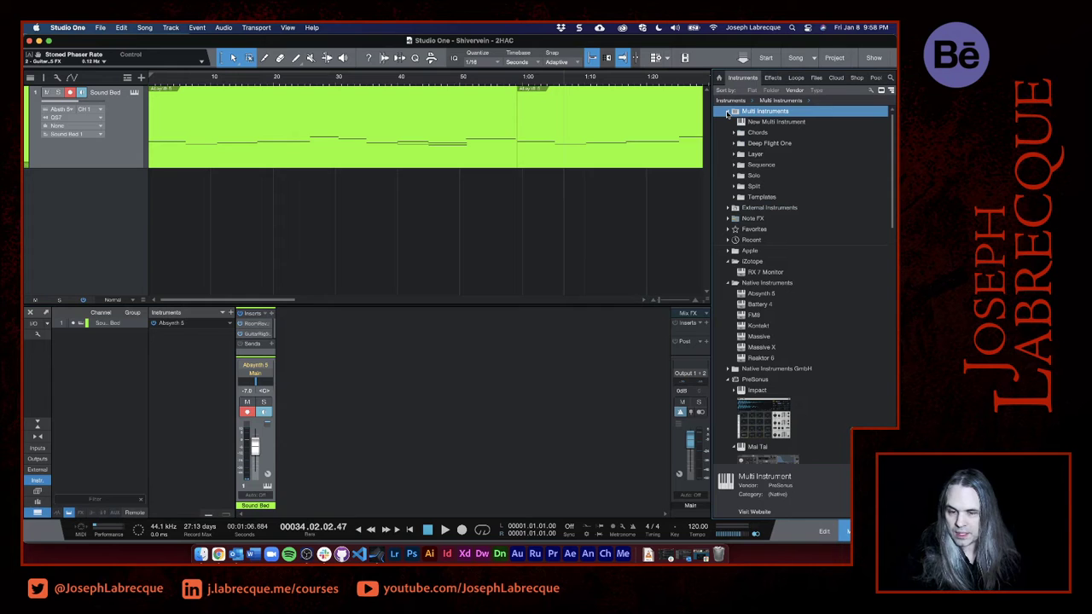
left_click(733, 144)
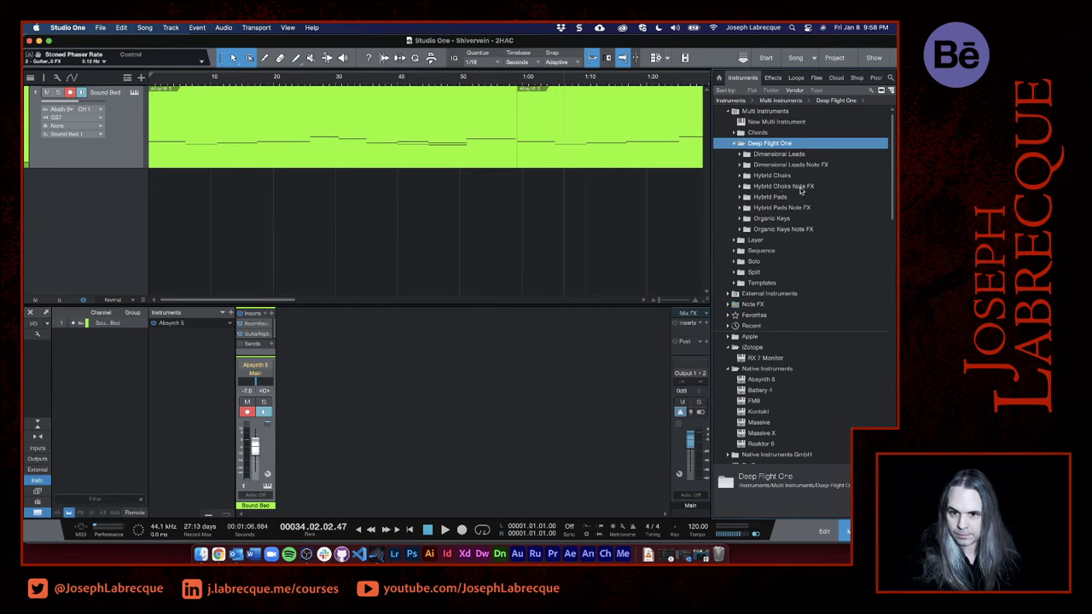
left_click(738, 176)
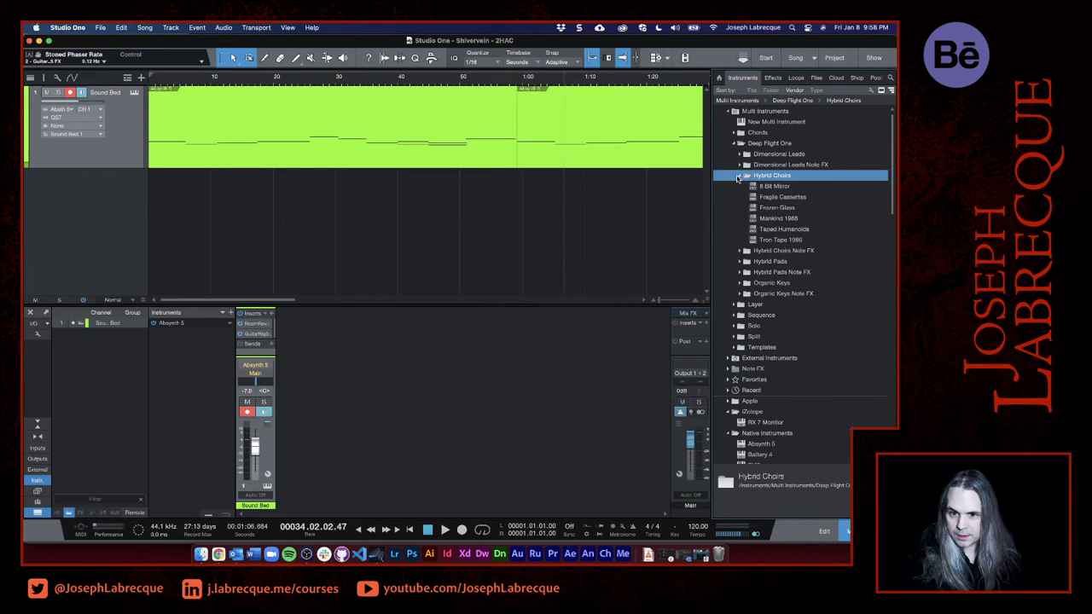
left_click(758, 210)
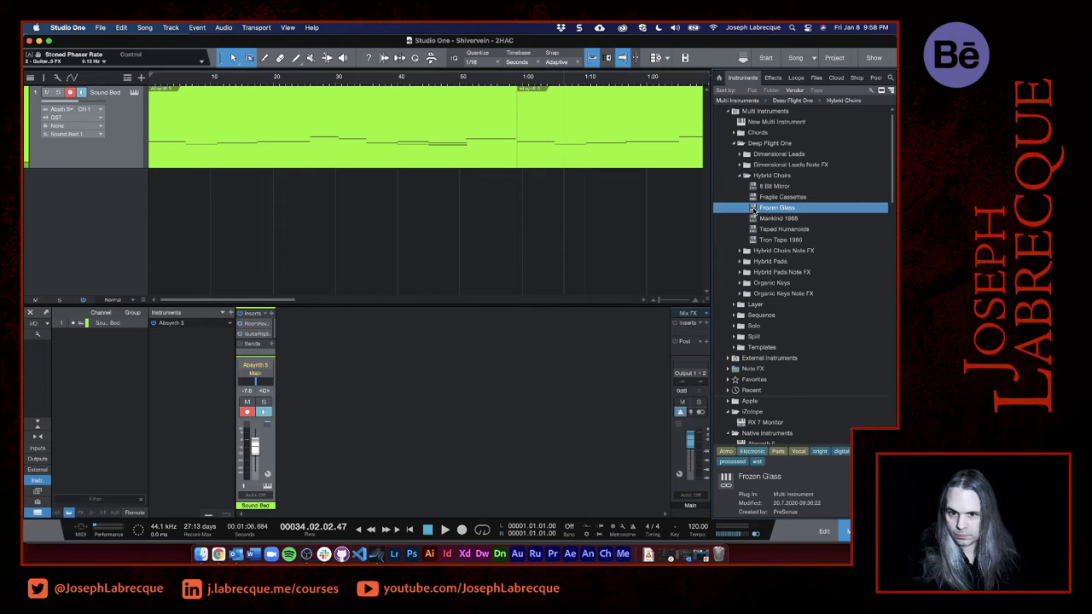
left_click_drag(753, 210, 387, 189)
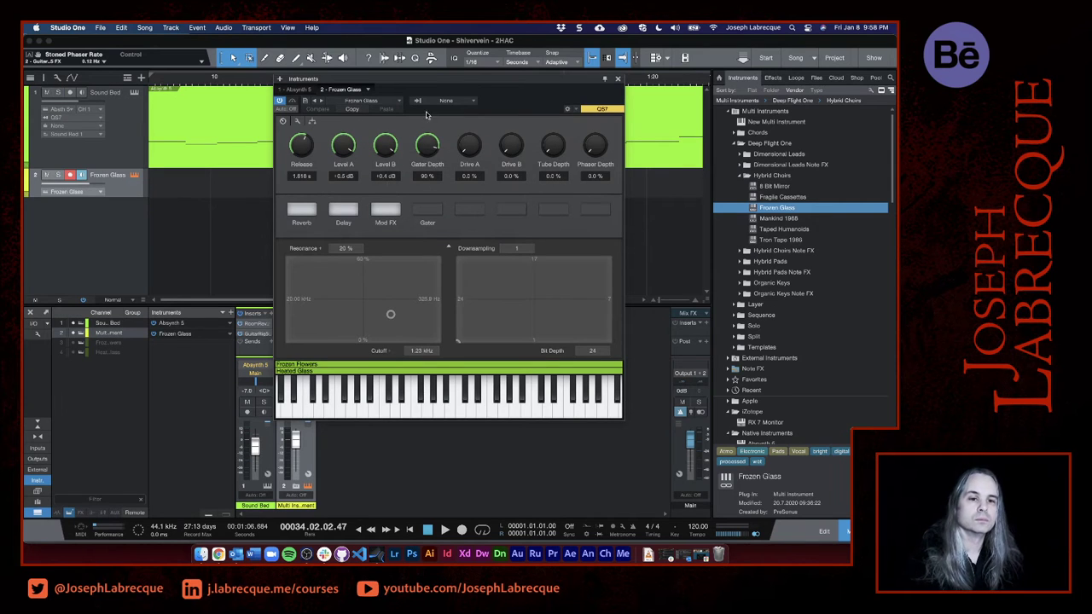
- Move the Frozen Glass instrument window aside, look at the list of instruments to add, and close the window
left_click_drag(434, 77, 539, 109)
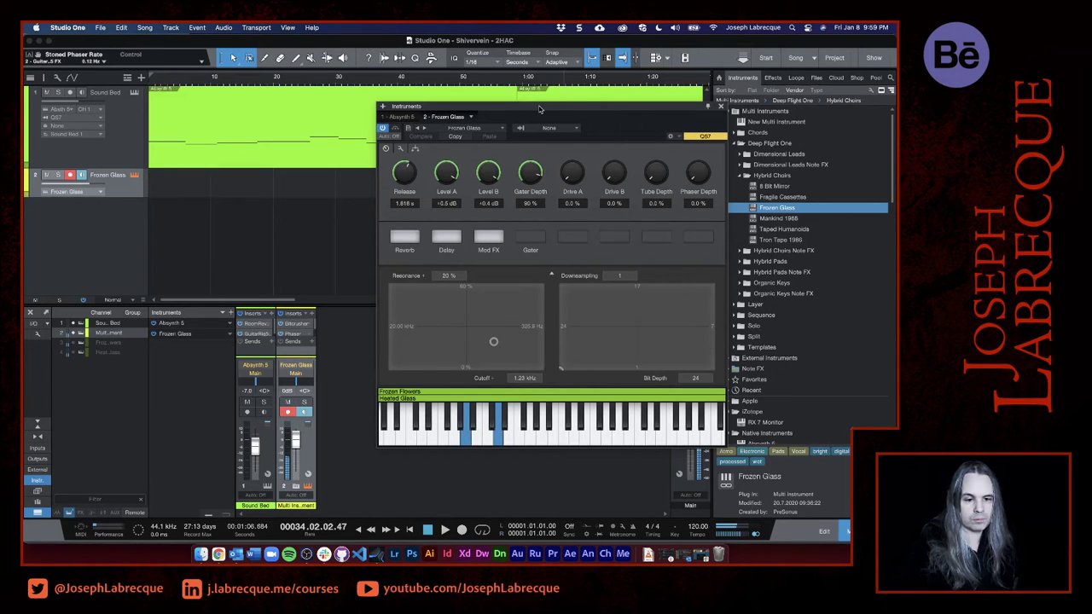
left_click(383, 108)
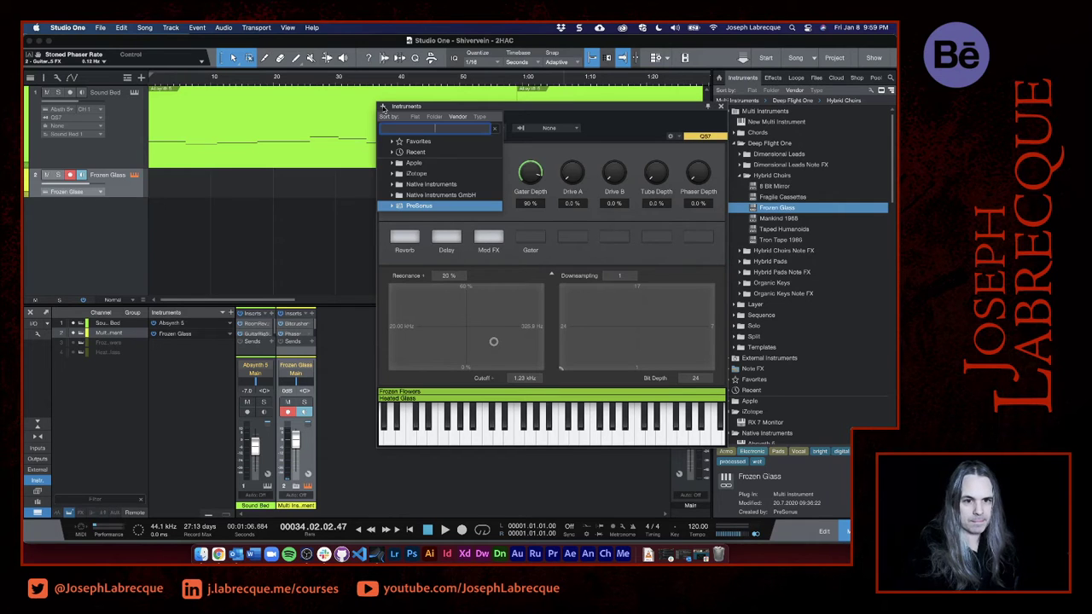
left_click(722, 107)
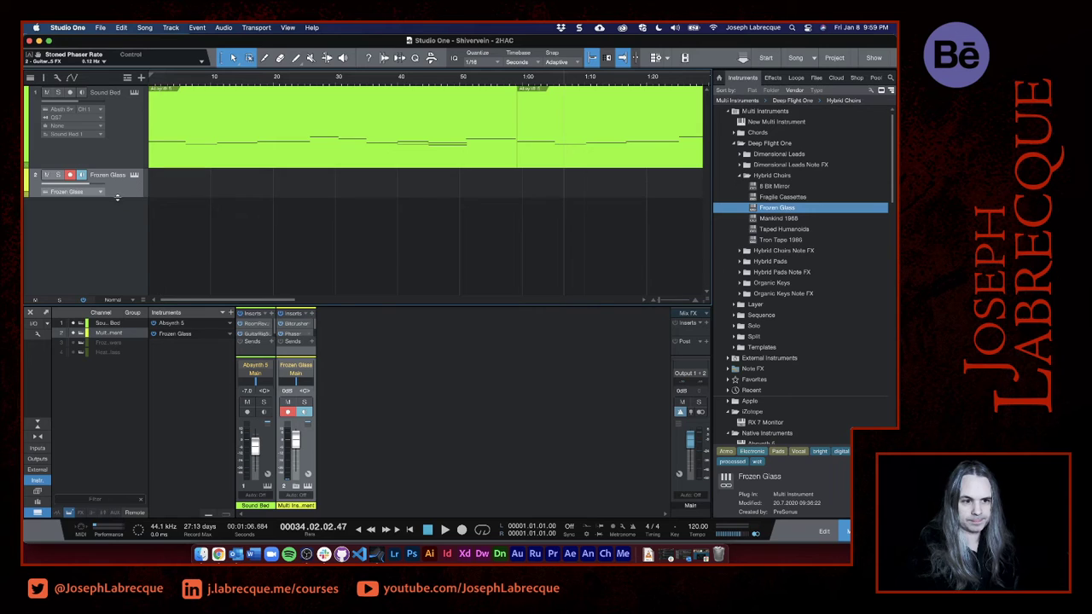
- Make the Frozen Glass track taller and solo it, with the playhead placed at 5 seconds
left_click_drag(117, 197, 120, 251)
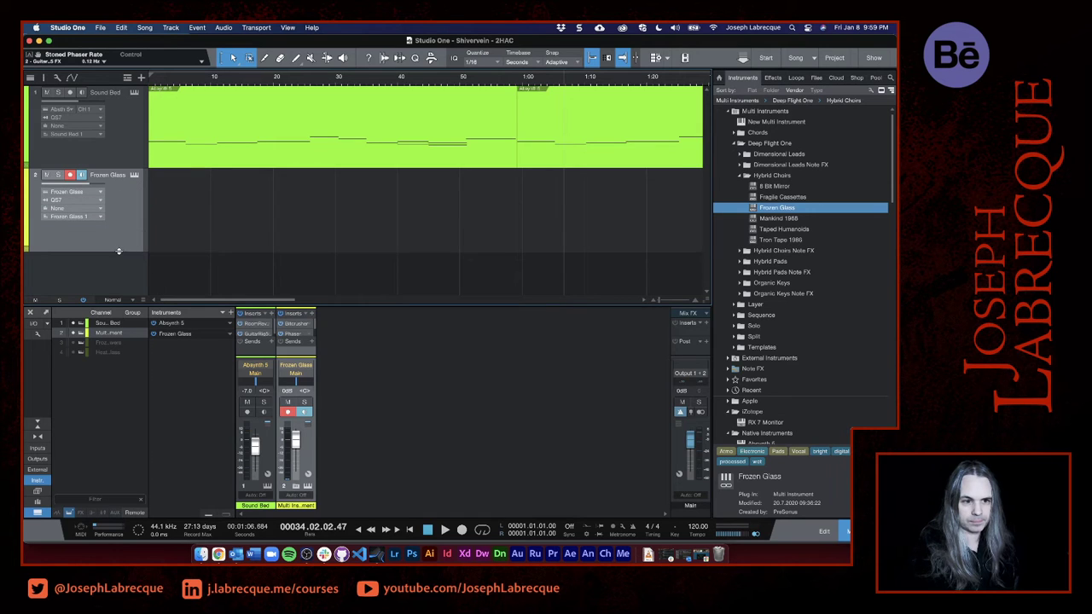
left_click(179, 83)
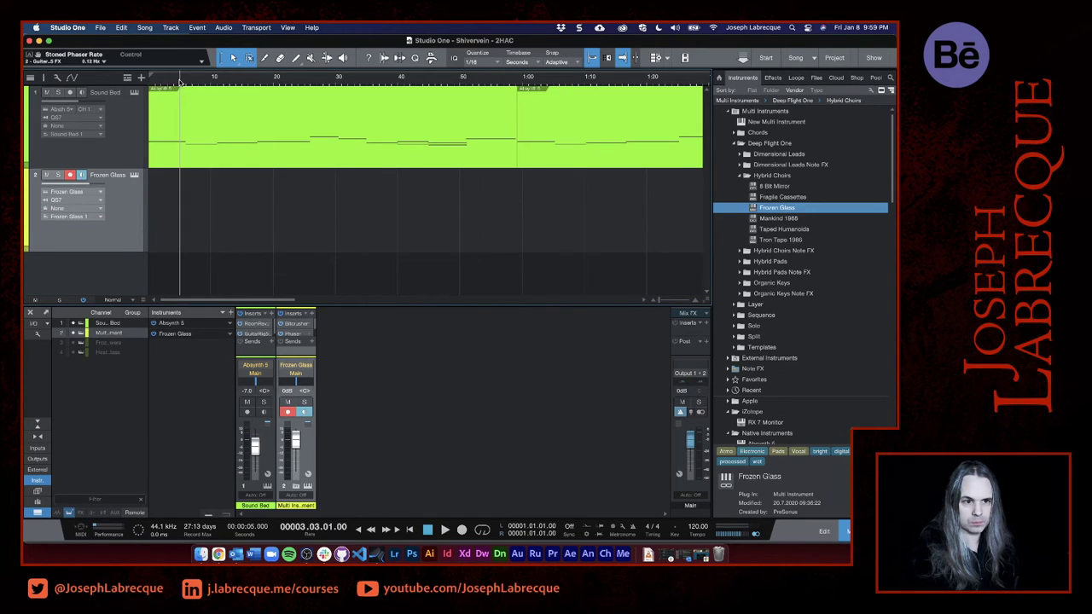
left_click(57, 175)
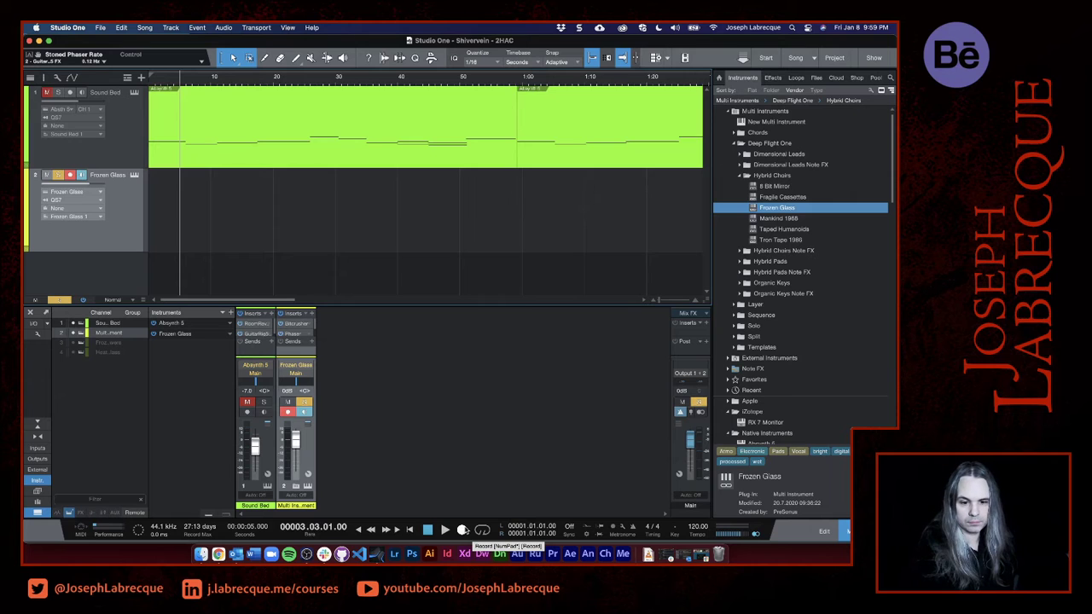
- Record a Frozen Glass part from 5 seconds to about 1:31 on the Frozen Glass track
left_click(463, 529)
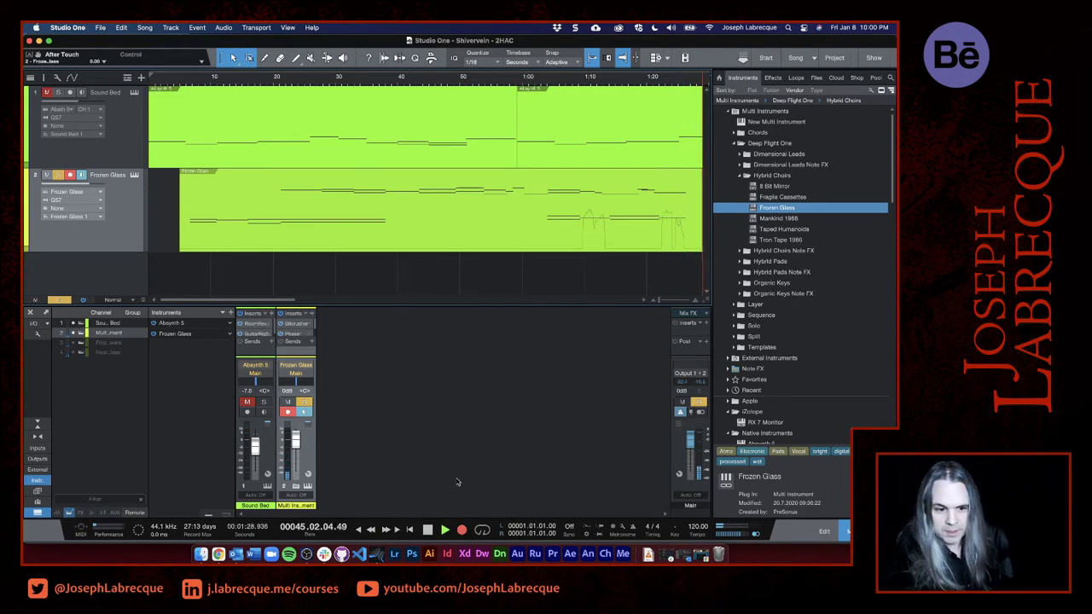
left_click(427, 530)
scroll(354, 214, "left", 10)
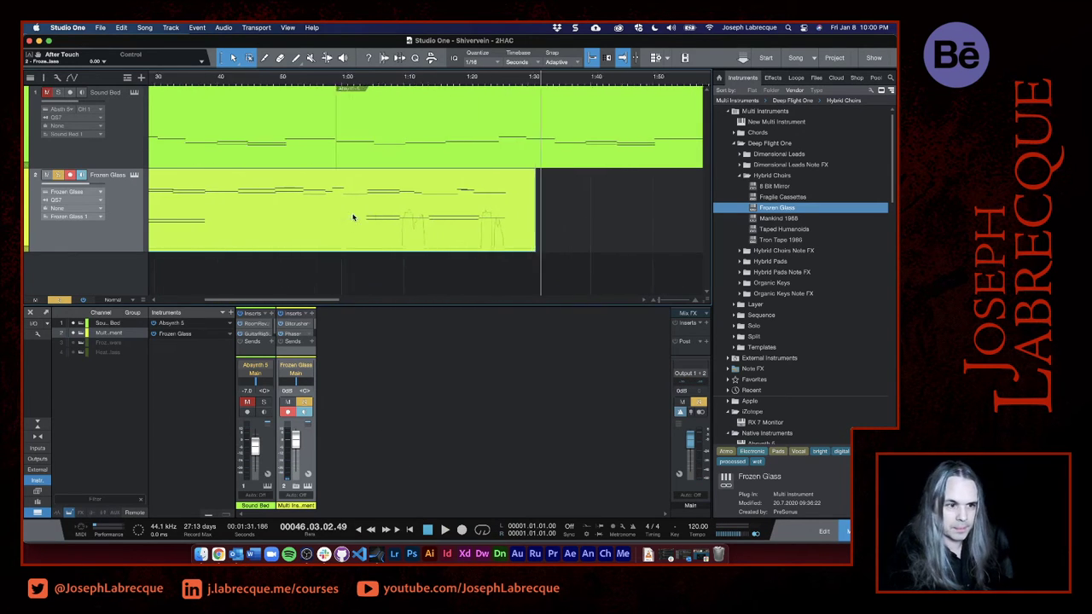
- Color the Frozen Glass track dark red, and change it to coral orange
left_click(26, 215)
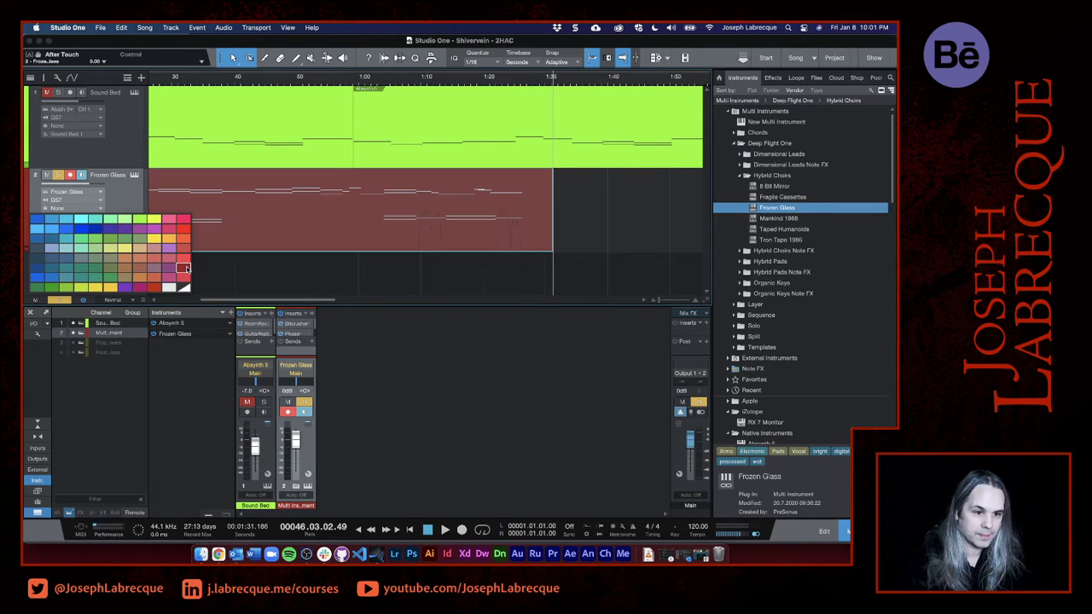
left_click(186, 267)
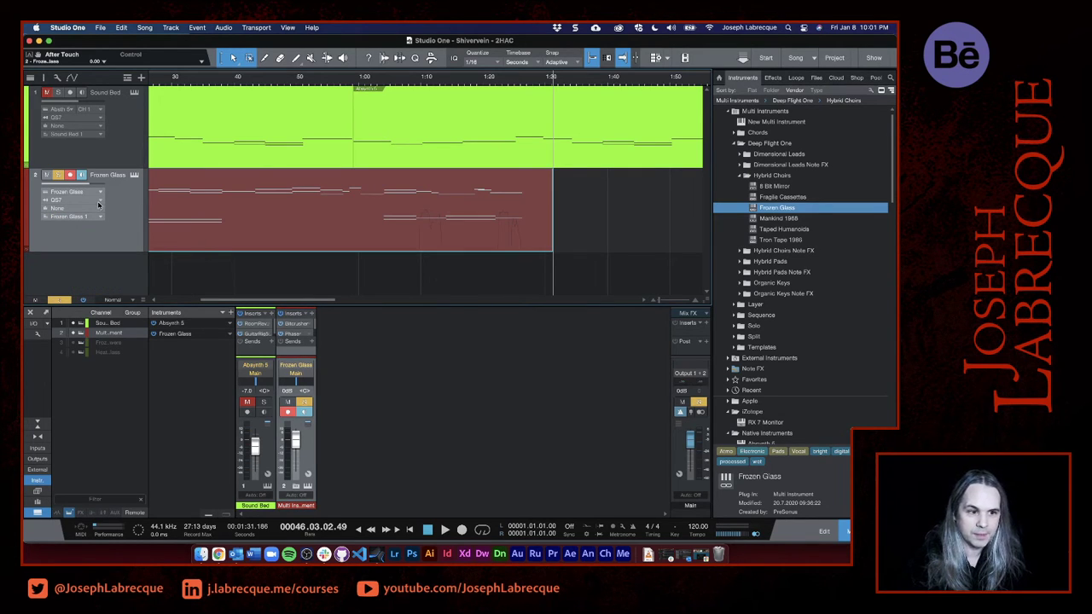
left_click(27, 202)
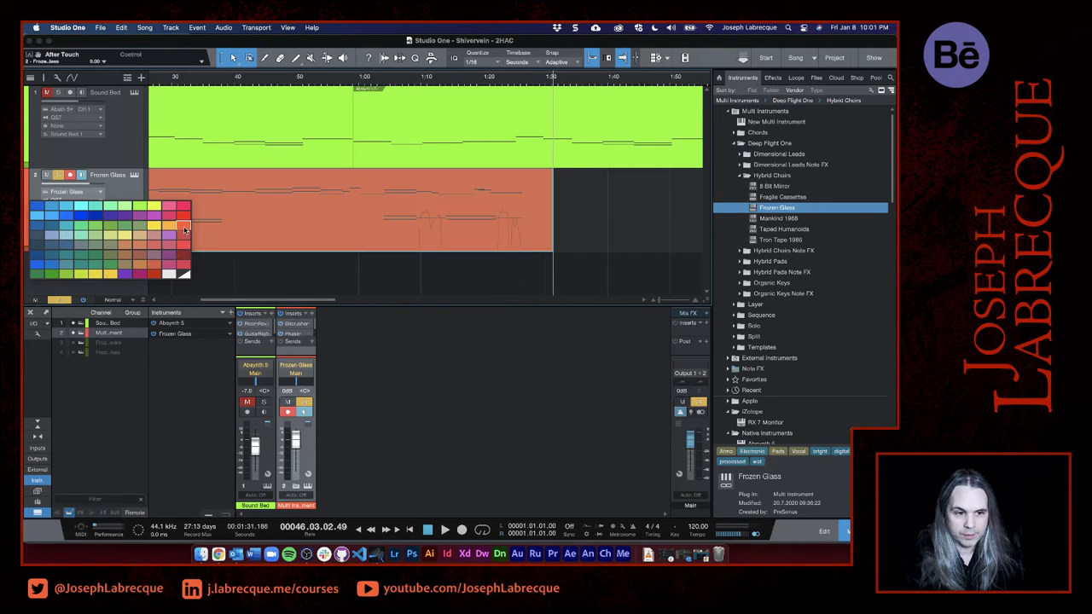
left_click(184, 231)
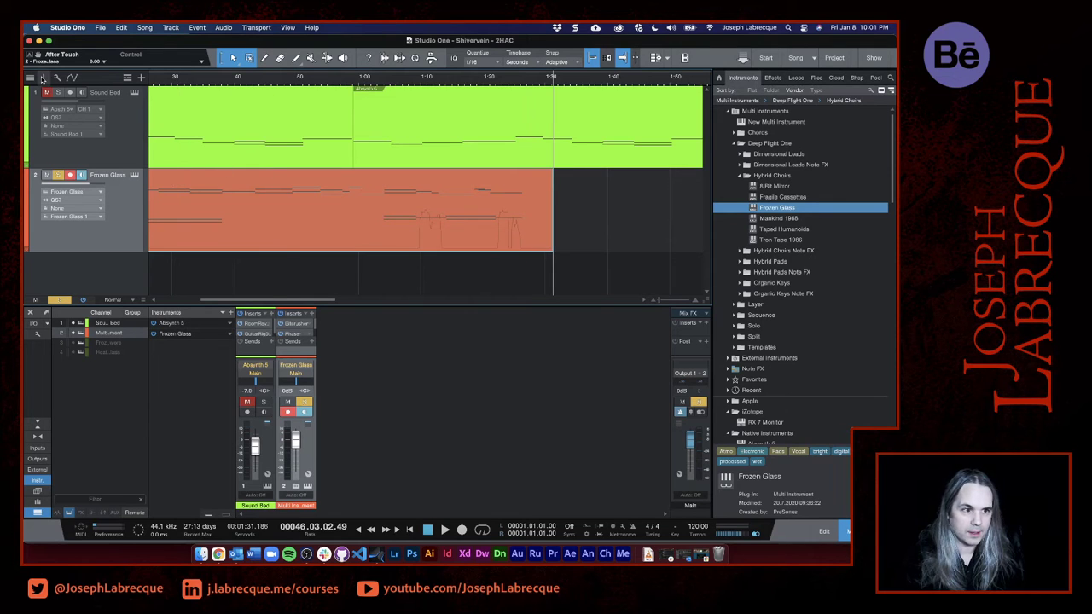
- Move the recorded Frozen Glass clip along its track so it starts at 1:30
scroll(279, 147, "down", 6)
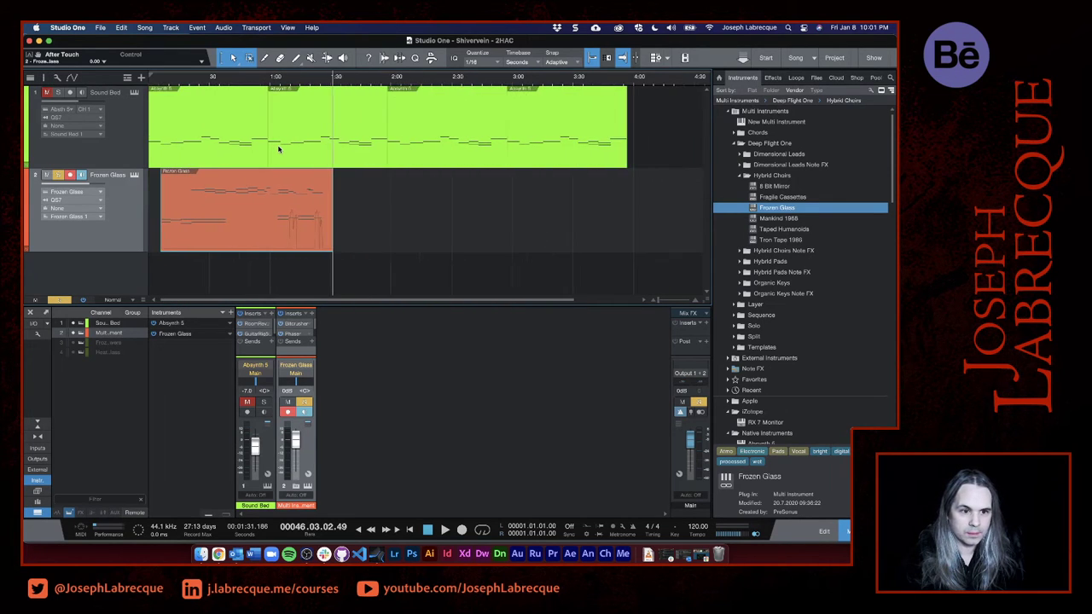
scroll(279, 149, "up", 3)
scroll(279, 150, "down", 3)
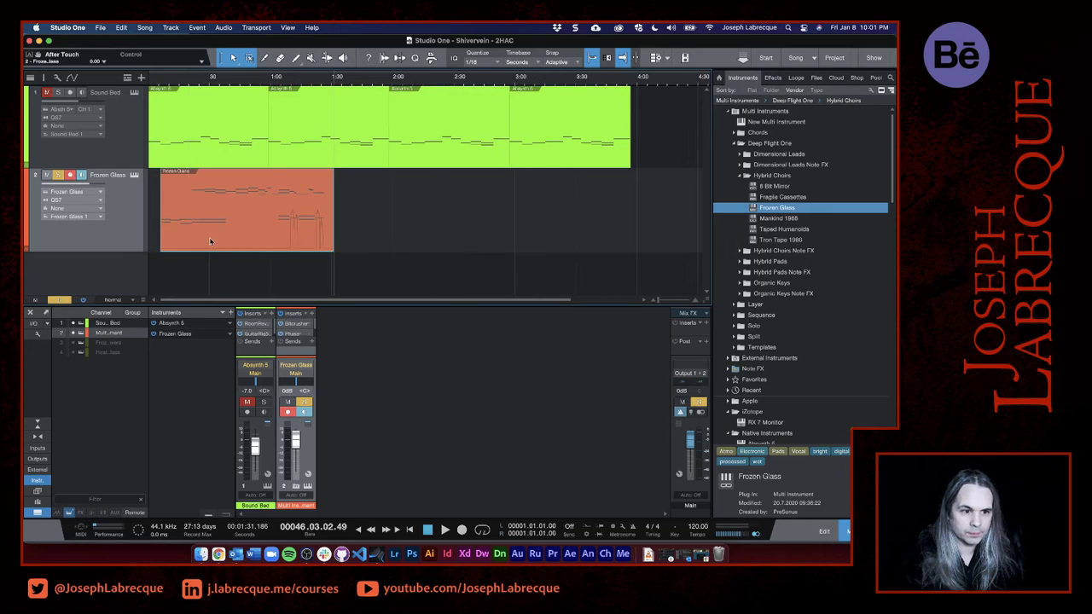
left_click_drag(204, 250, 373, 237)
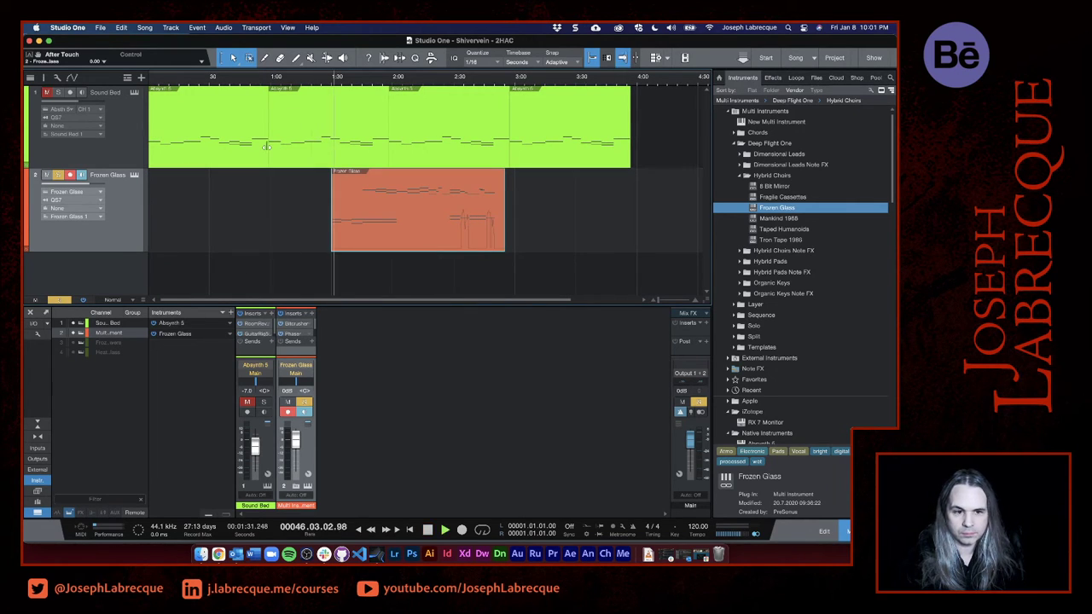
- Unsolo the Frozen Glass track and play it together with Sound Bed from just before the clip to about 2:12
left_click(58, 175)
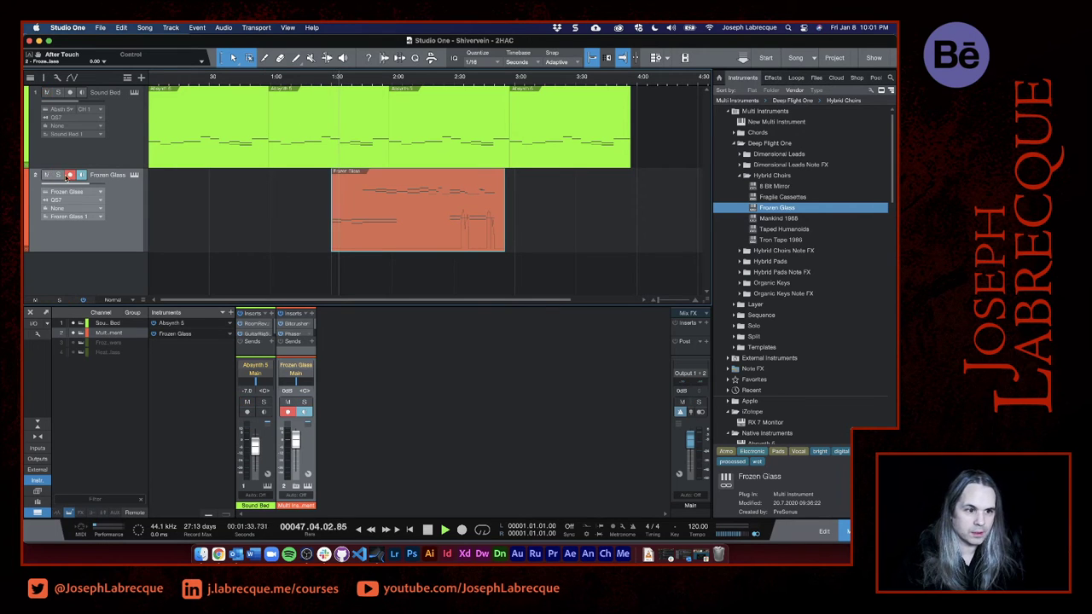
left_click(327, 82)
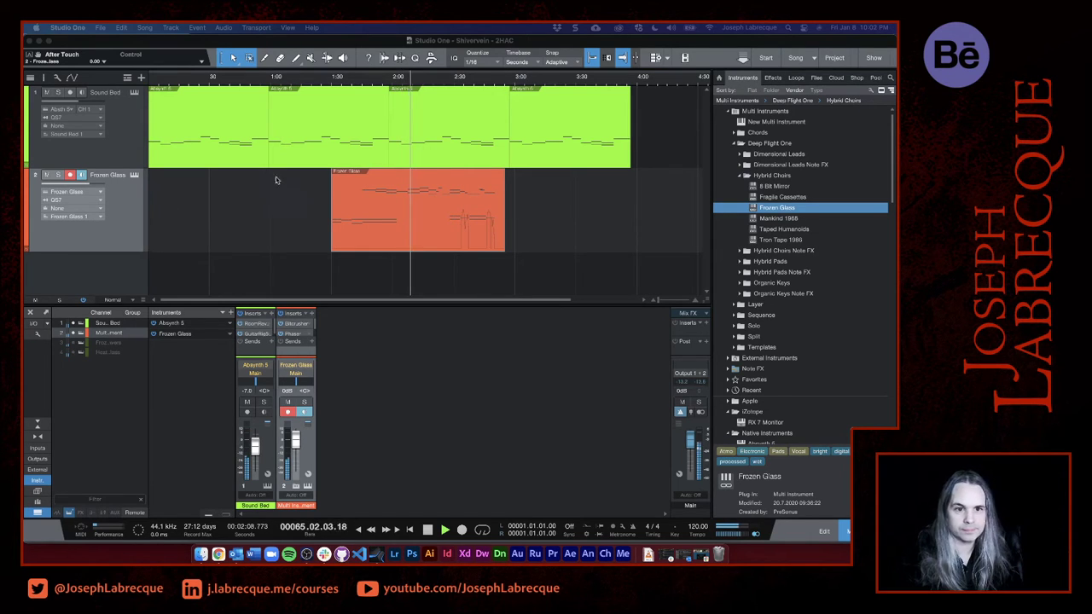
left_click(673, 43)
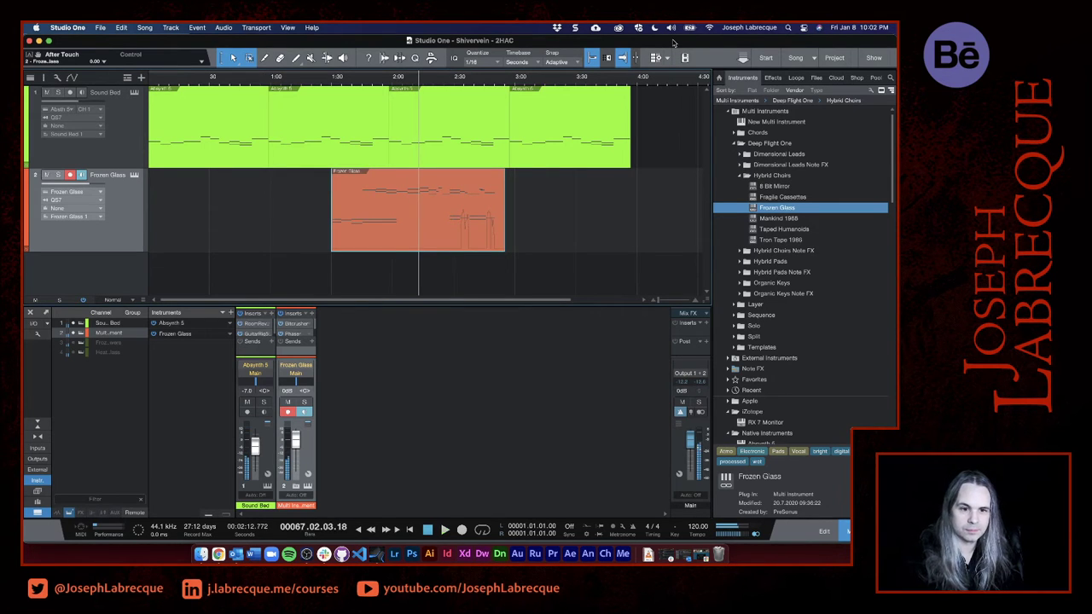
- Switch the Frozen Glass track's instrument preset to Taped Humanoids from Deep Flight One's Hybrid Choirs
left_click(755, 220)
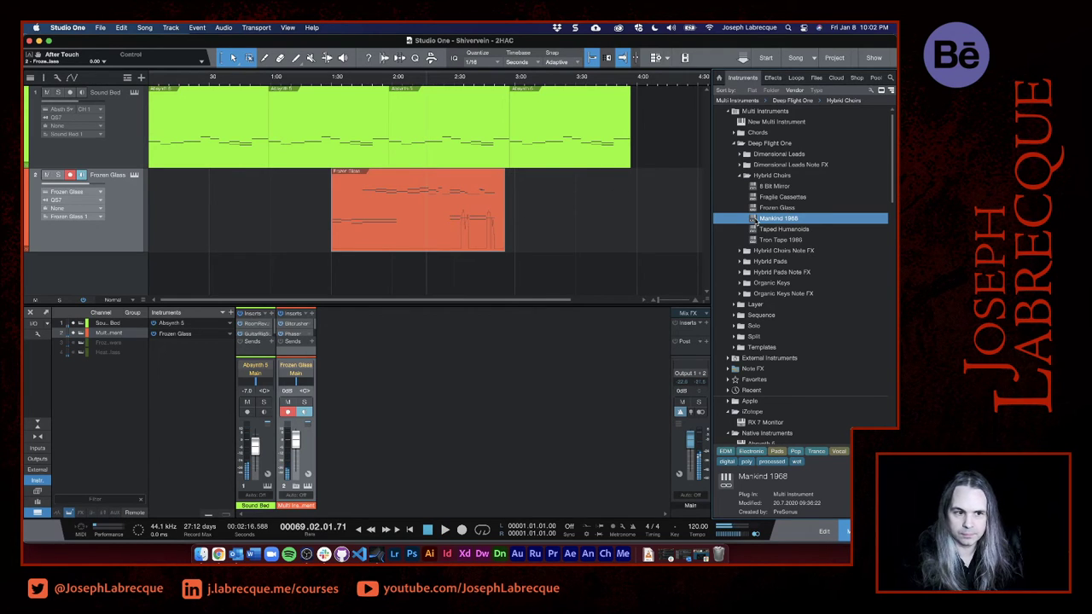
left_click(100, 198)
left_click(122, 201)
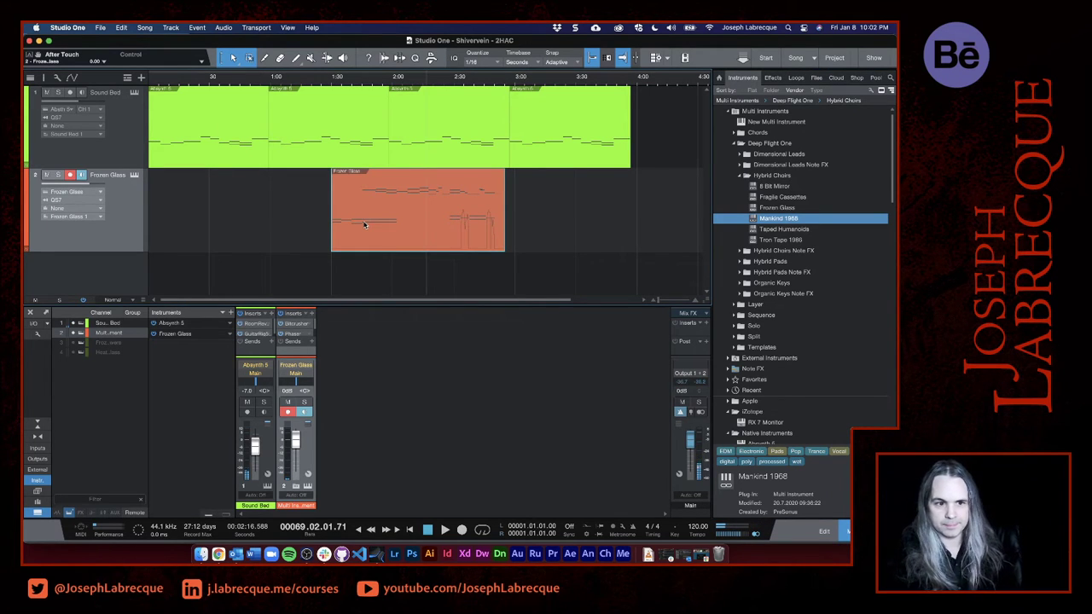
left_click(133, 176)
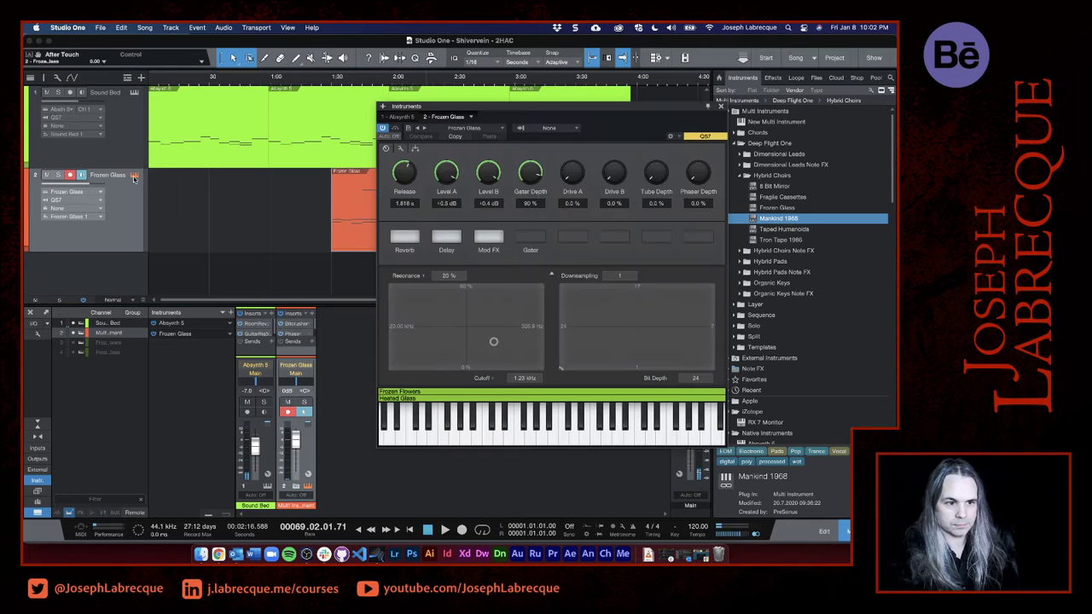
left_click(500, 133)
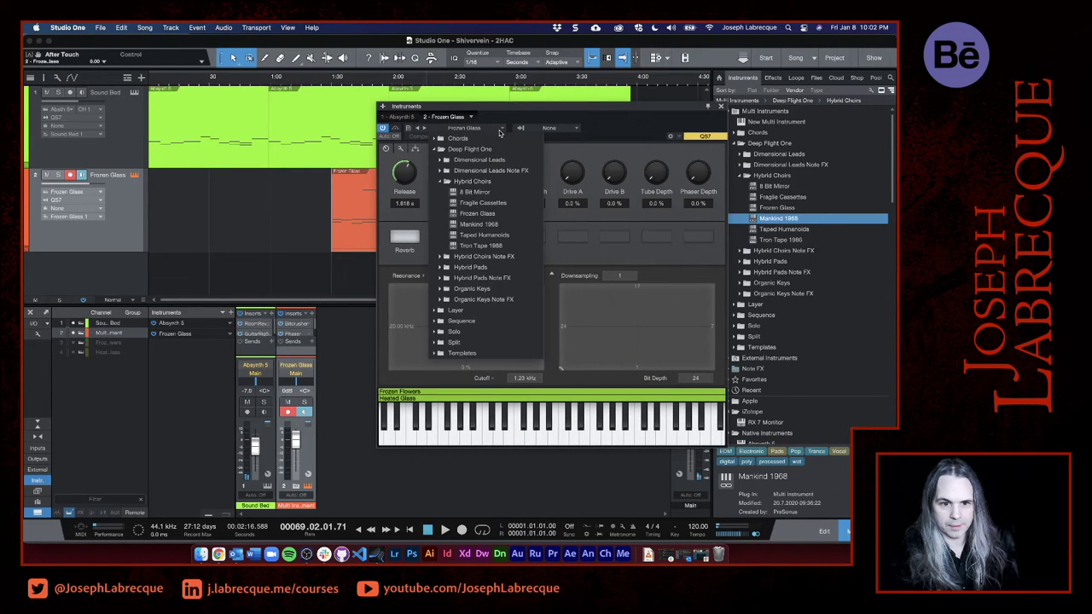
left_click(503, 235)
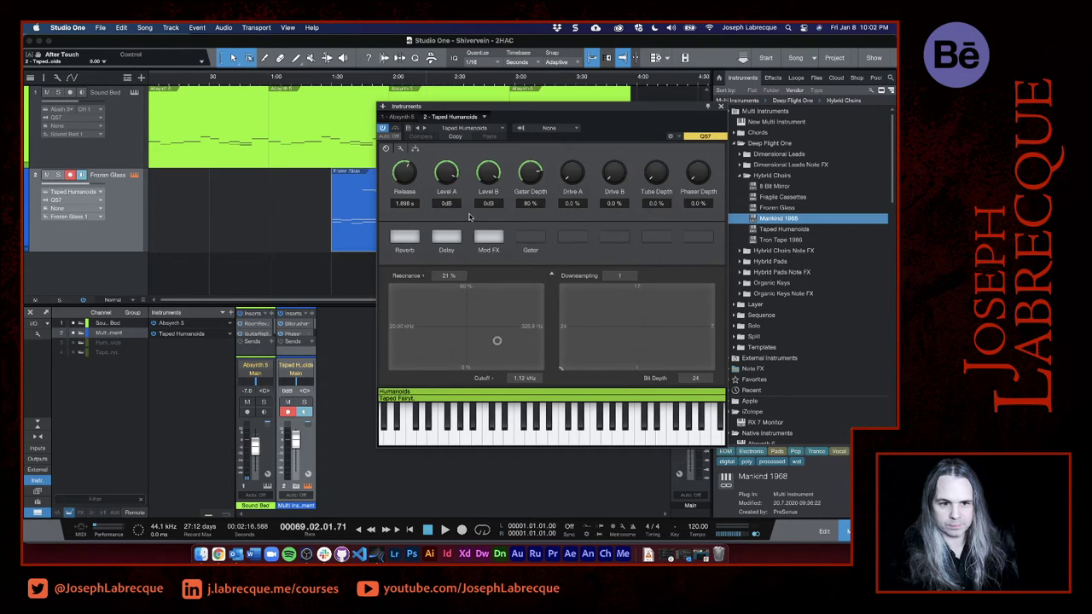
- Play the Taped Humanoids part with Sound Bed from about 1:30, close the instrument window, and listen on from past 2:00
left_click(332, 82)
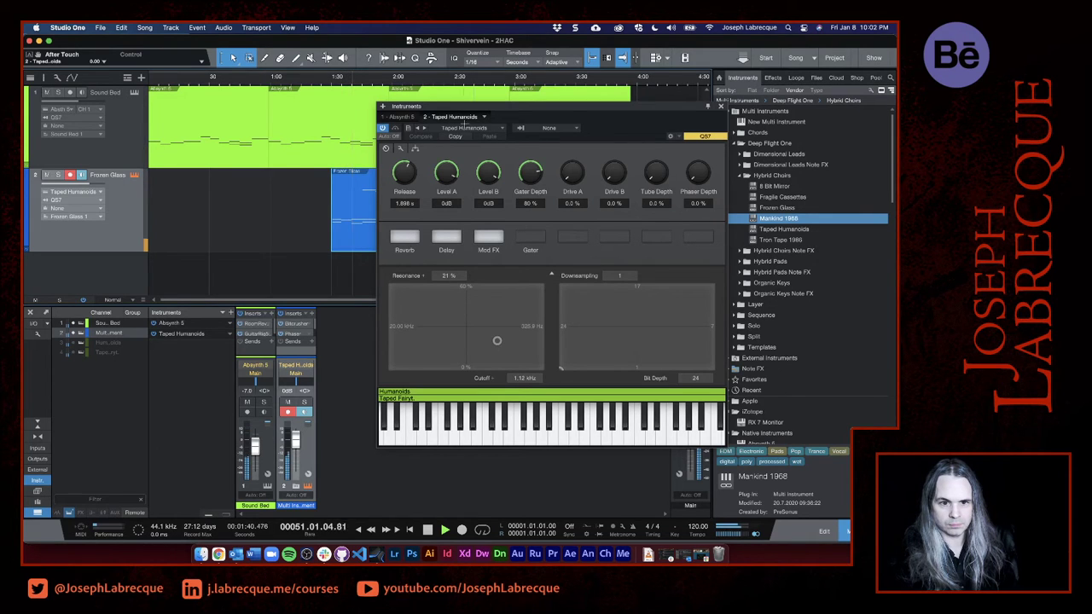
left_click(722, 105)
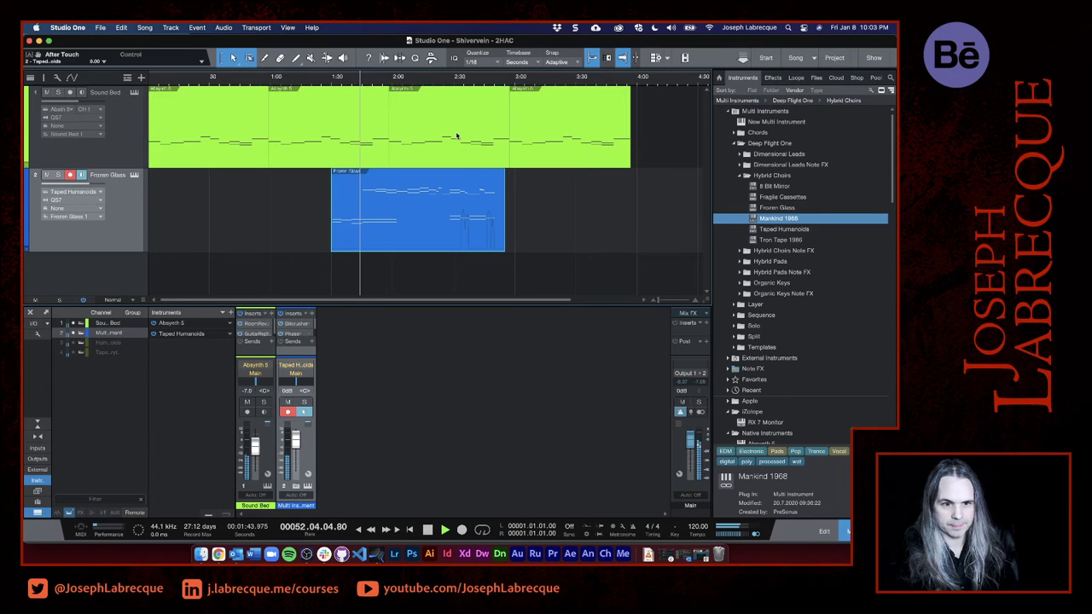
left_click(405, 88)
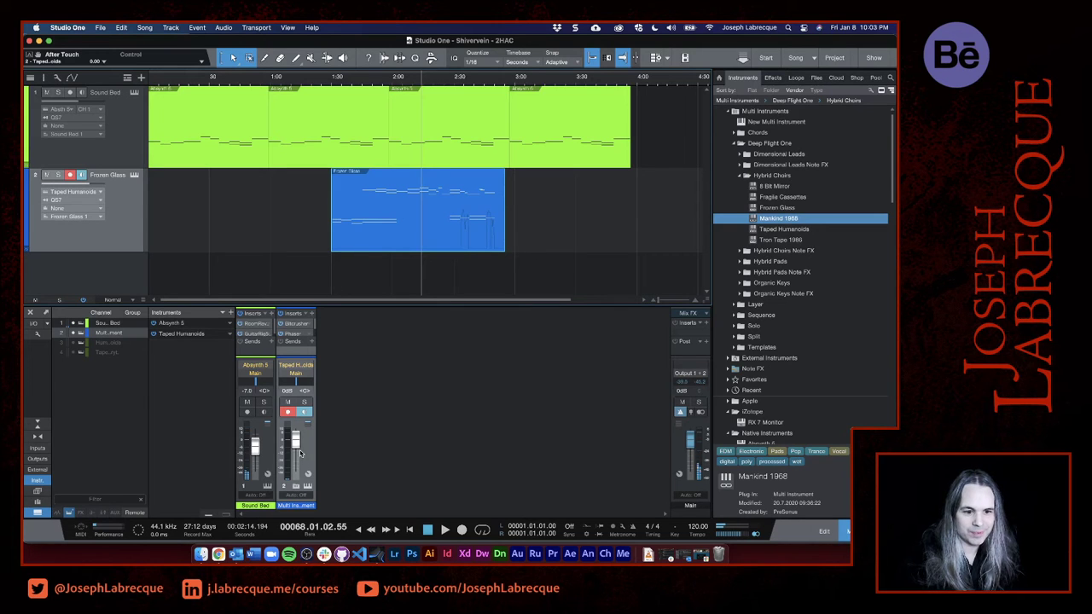
- Lower the Taped Humanoids channel volume to -10.1 dB while listening to both tracks
left_click_drag(295, 440, 295, 442)
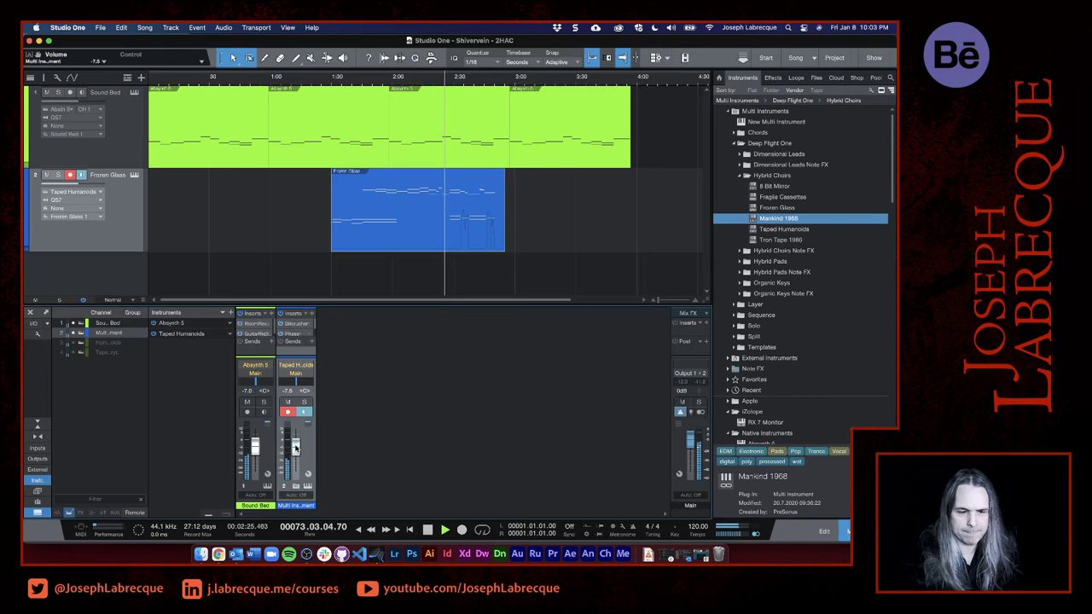
left_click_drag(295, 447, 295, 450)
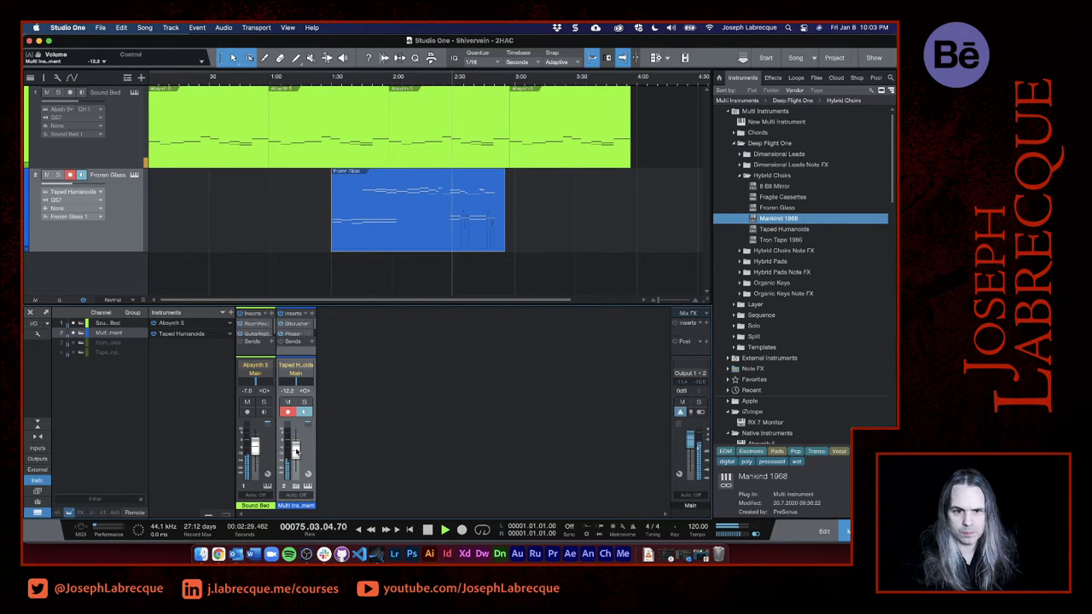
left_click_drag(295, 450, 296, 449)
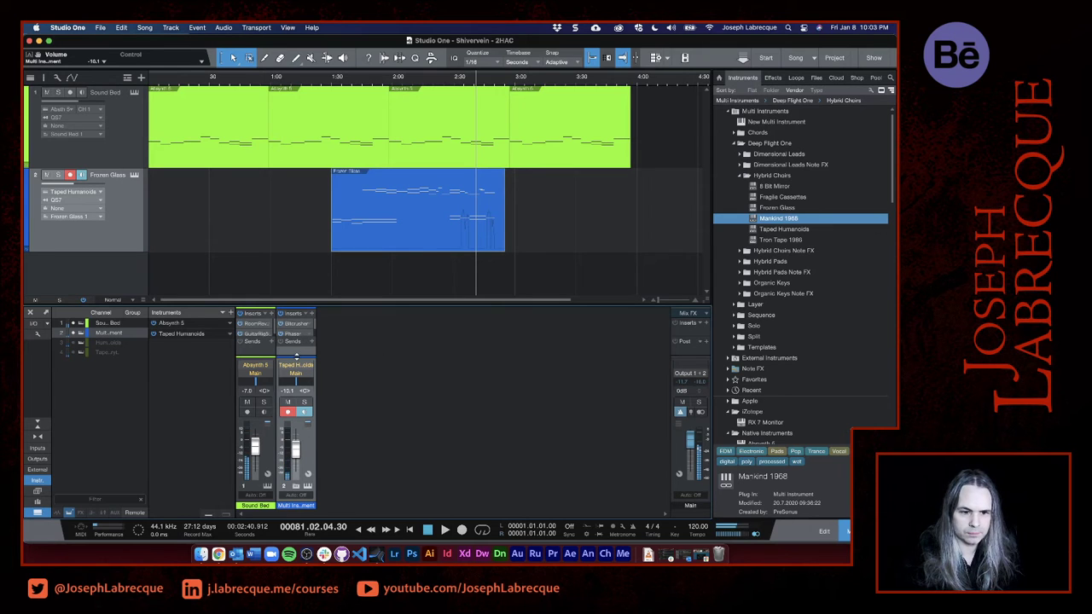
- Enlarge the insert racks in the mixer and show the Frozen Glass track's inspector beside it
left_click_drag(296, 355, 300, 388)
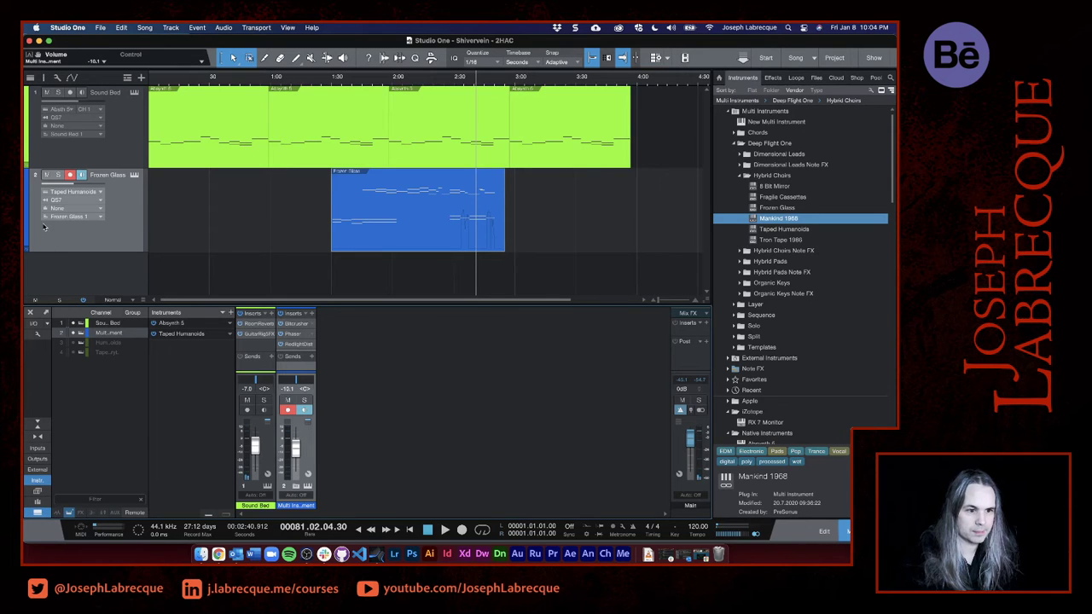
left_click(831, 536)
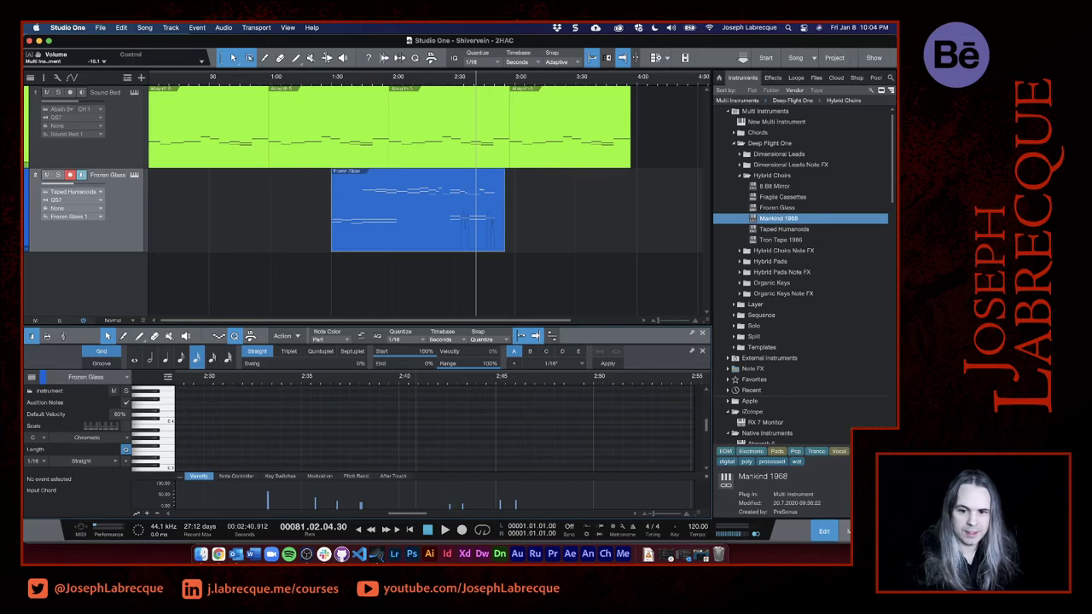
left_click(845, 531)
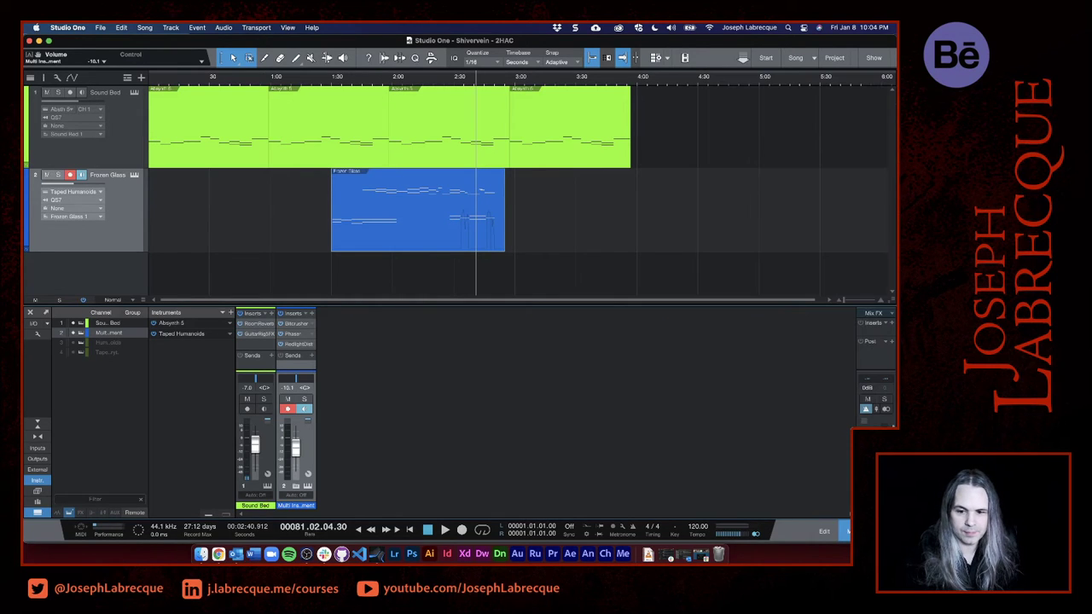
left_click(832, 532)
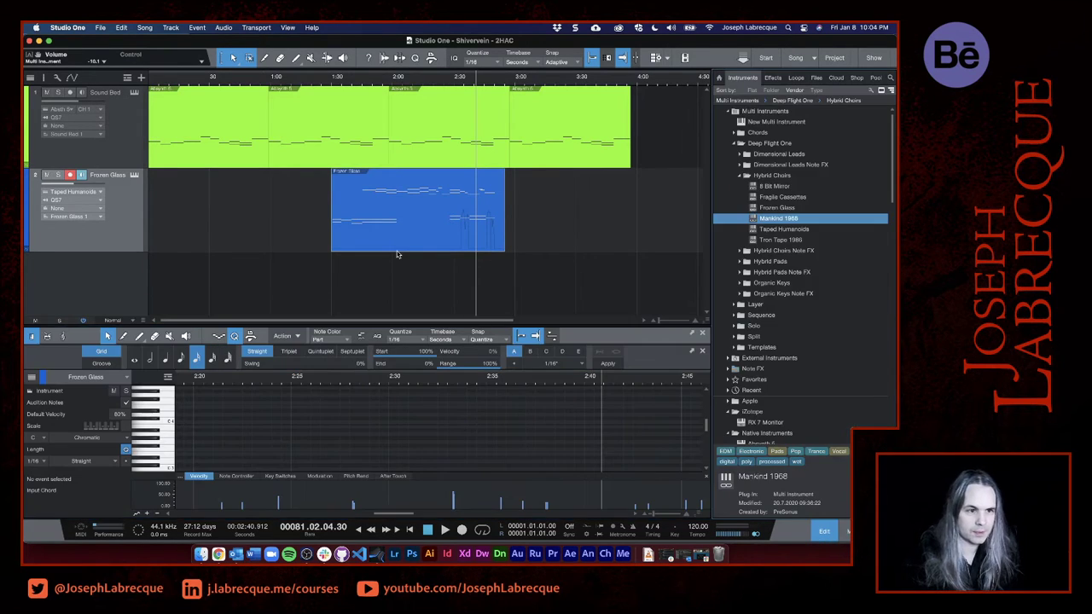
left_click(45, 77)
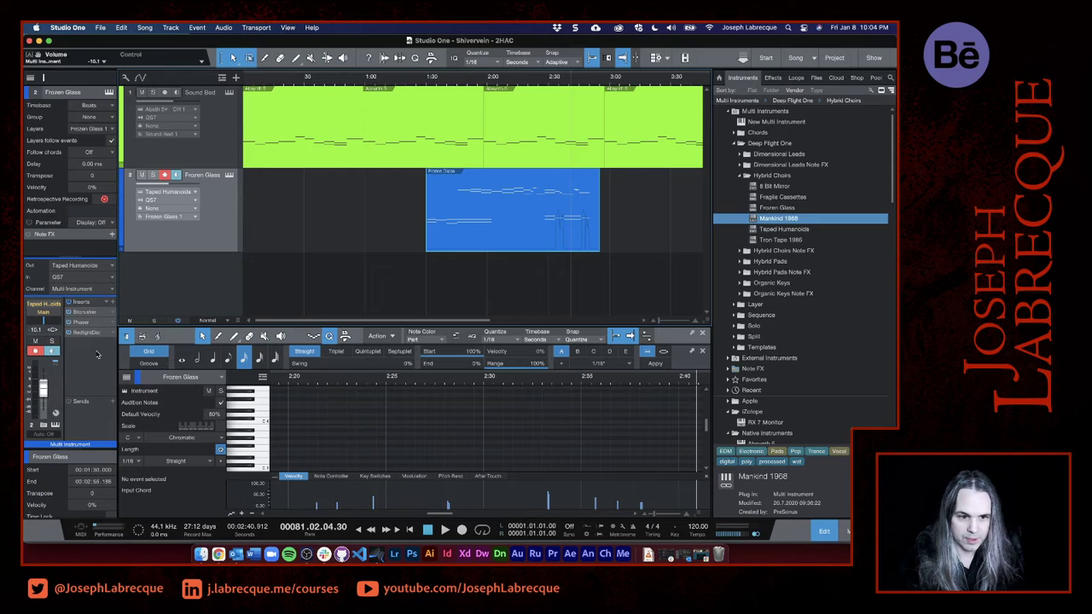
left_click(843, 534)
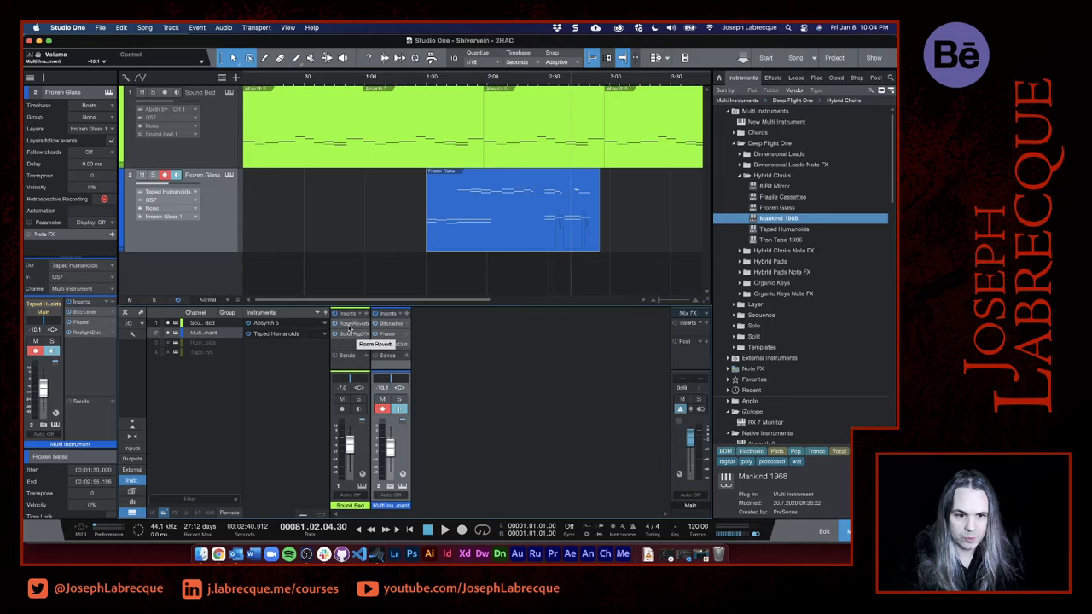
- Copy the Room Reverb effect from Sound Bed to the end of the Multi Instrument channel's inserts and close its window
left_click_drag(349, 326, 388, 357)
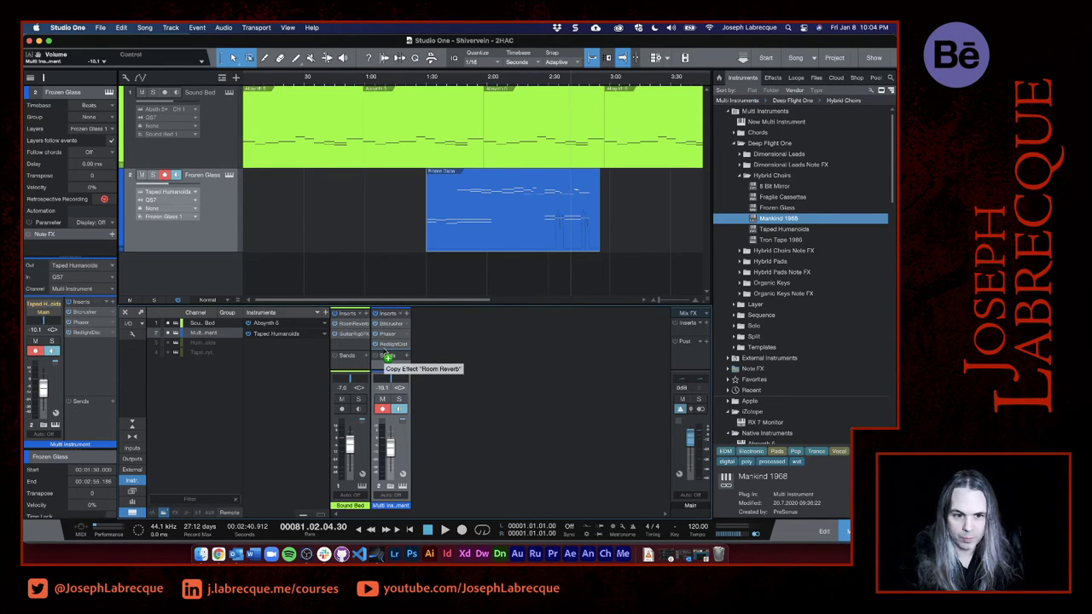
left_click_drag(388, 356, 384, 351)
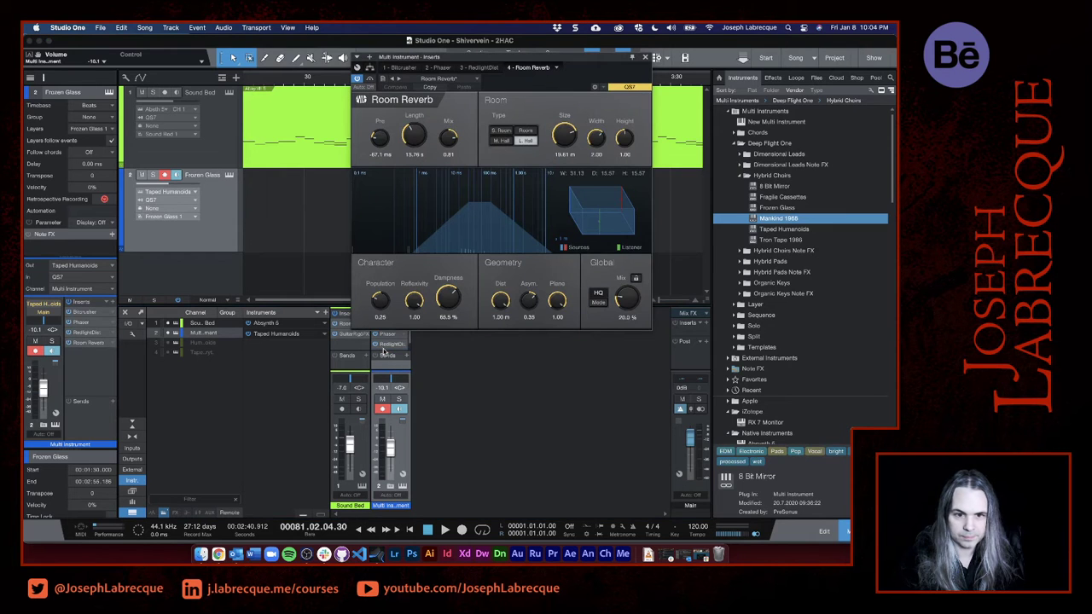
left_click(646, 57)
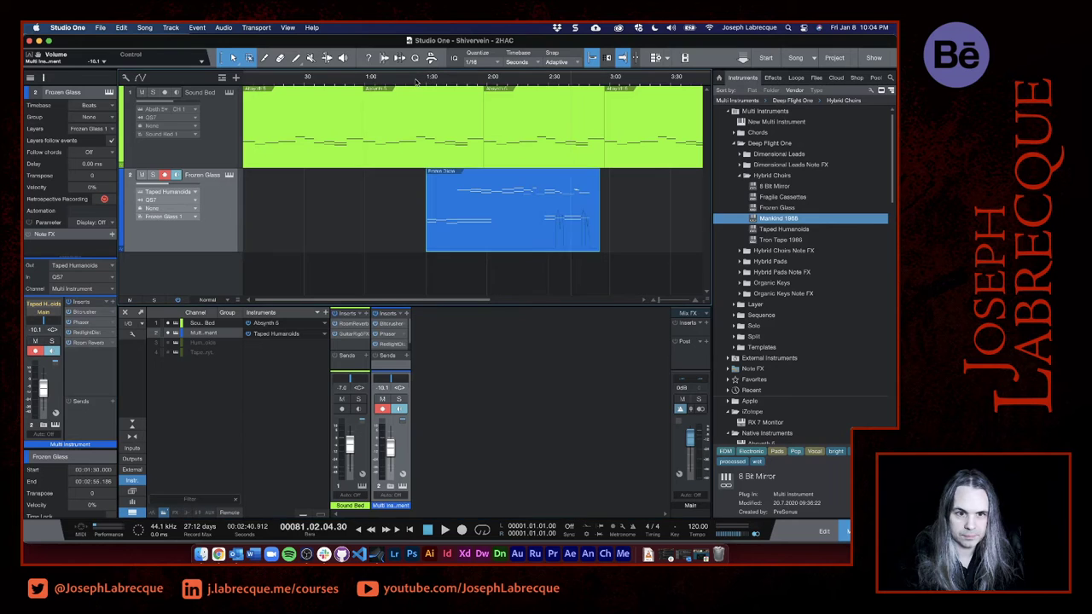
- Play the song from just before the Frozen Glass clip and raise the Multi Instrument channel volume to -6.8 dB
left_click(416, 77)
key("space")
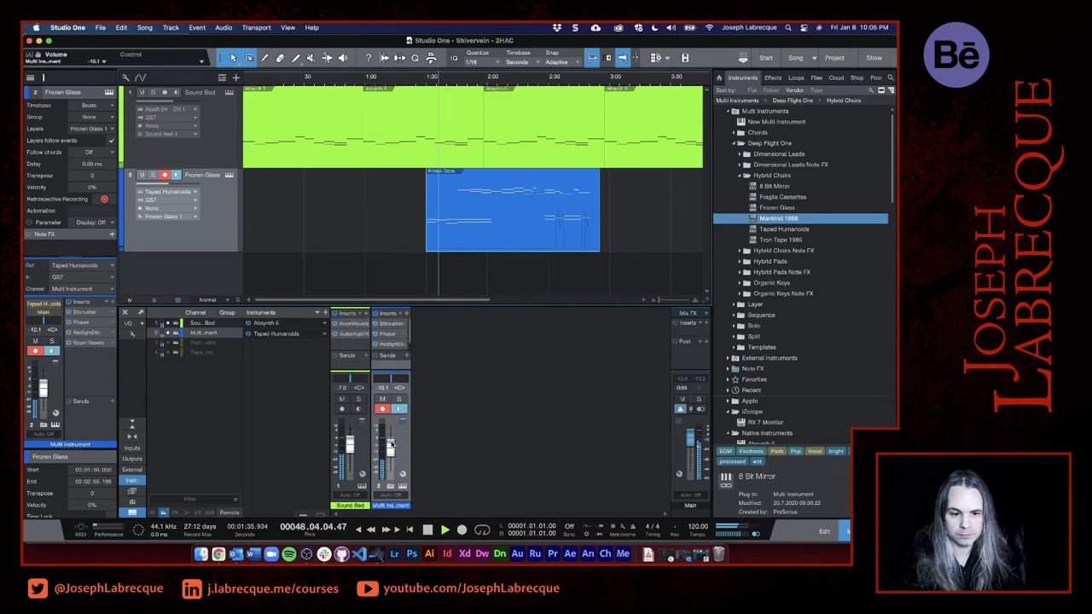
left_click_drag(389, 450, 391, 447)
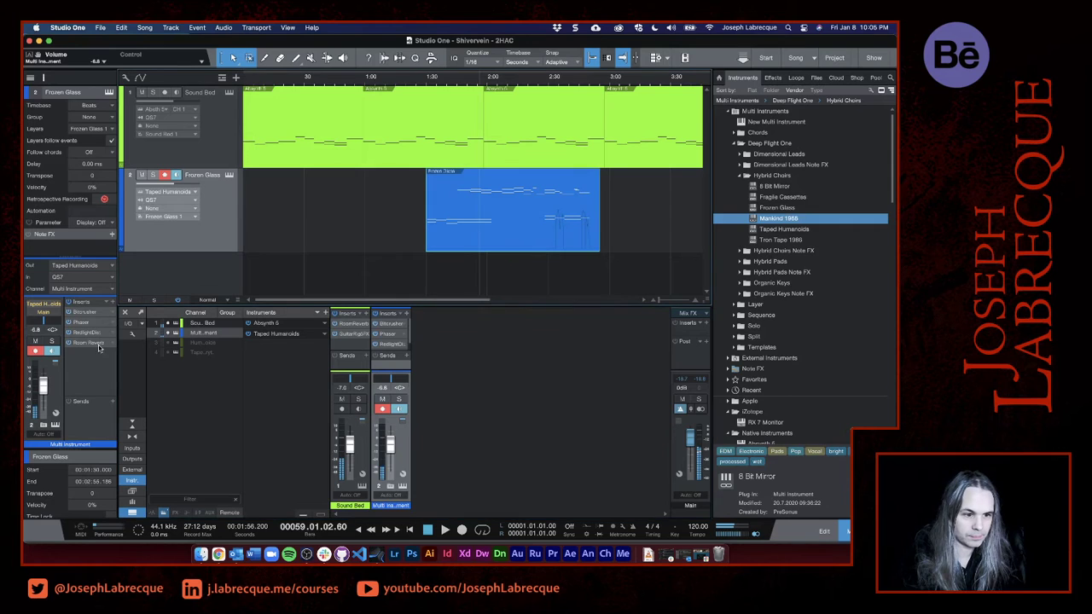
- Add PreSonus Analog Delay to the end of the Multi Instrument channel's inserts
left_click(112, 303)
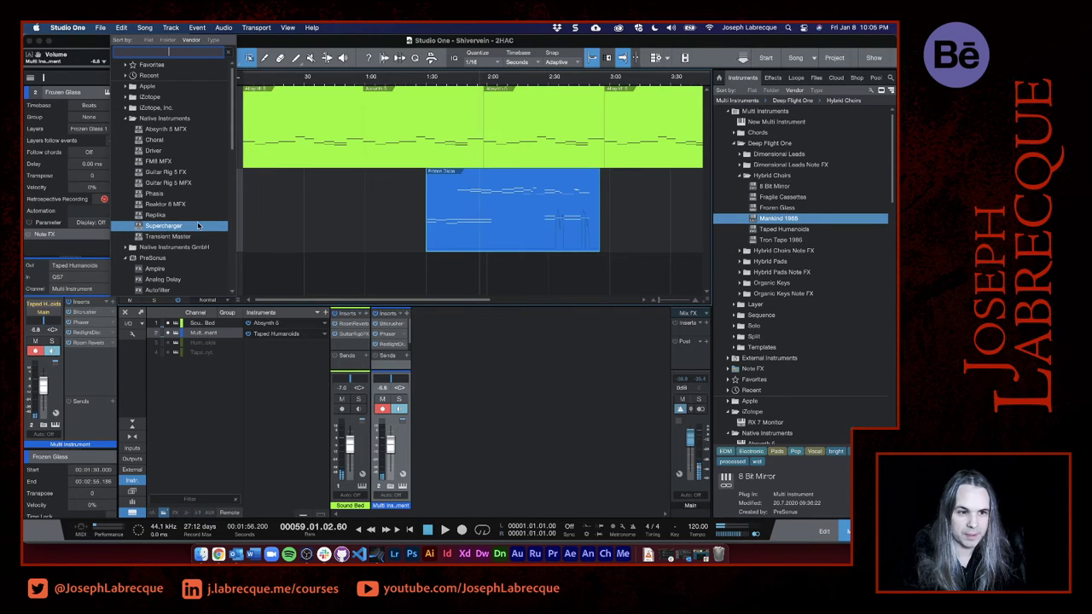
scroll(198, 225, "down", 5)
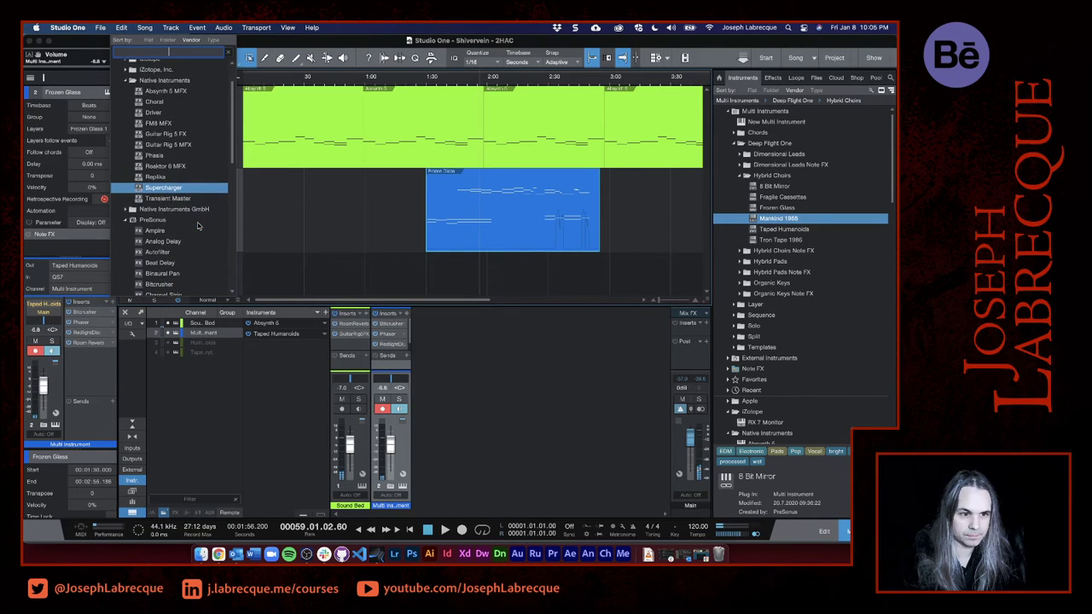
scroll(198, 225, "down", 4)
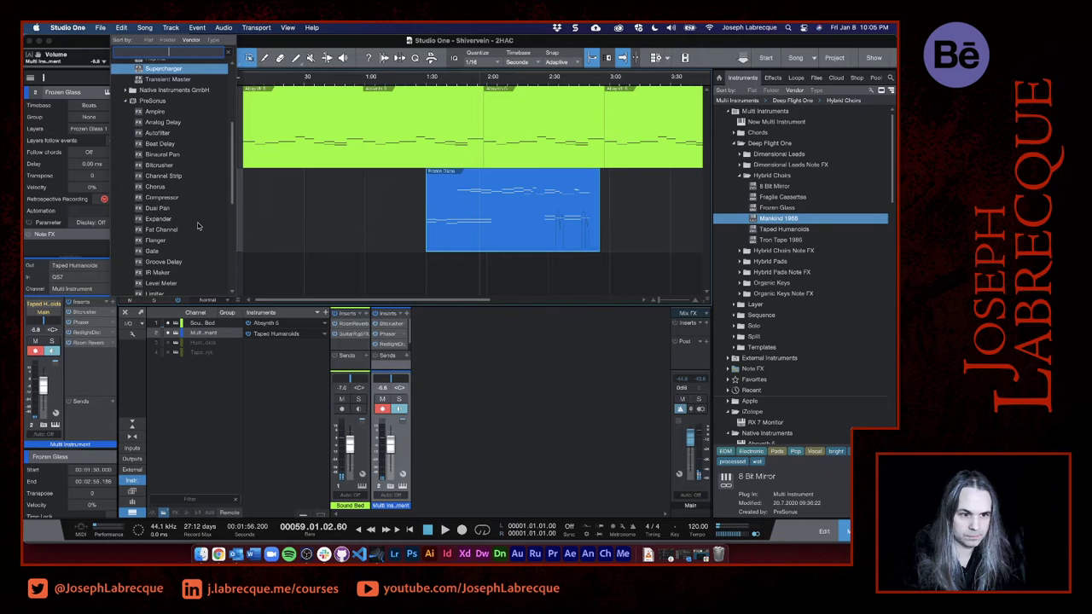
scroll(198, 225, "down", 2)
scroll(197, 225, "up", 5)
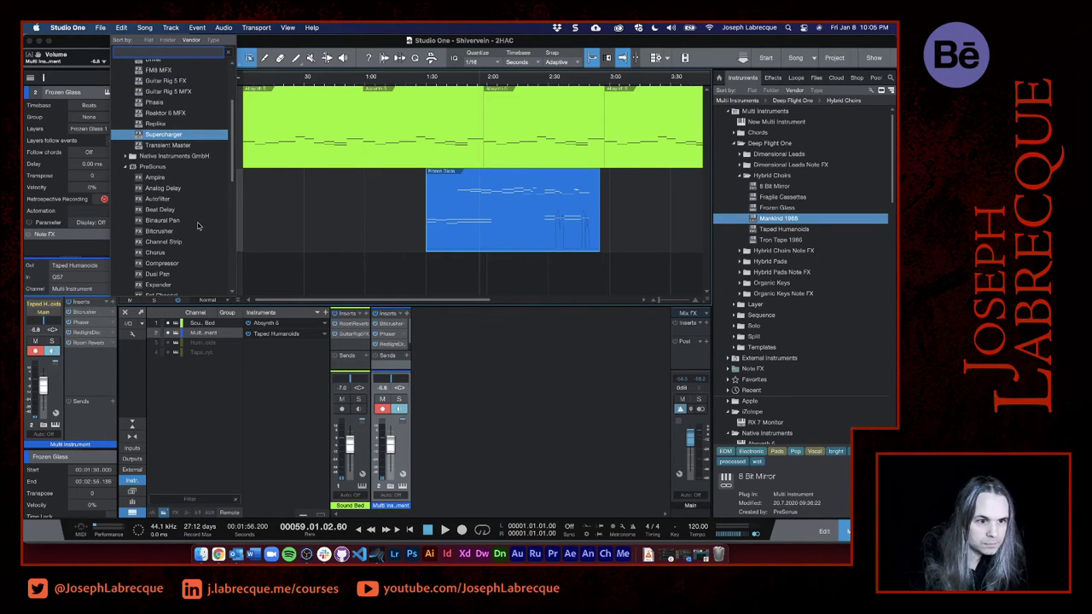
double_click(146, 188)
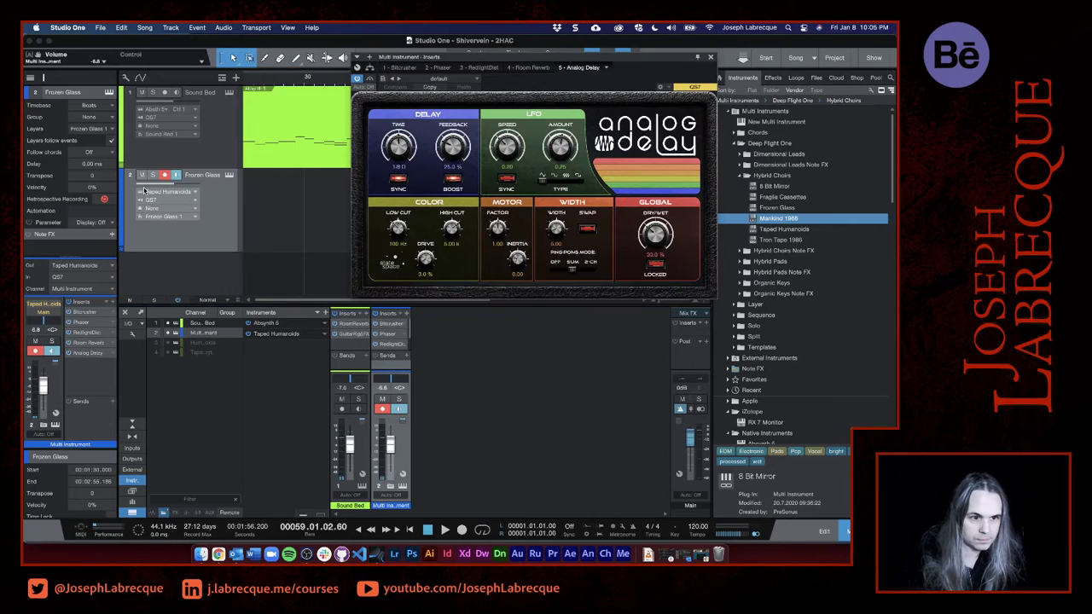
- Load the Long and Spacey preset in Analog Delay and move its window clear of the mixer channels
left_click_drag(526, 60, 524, 227)
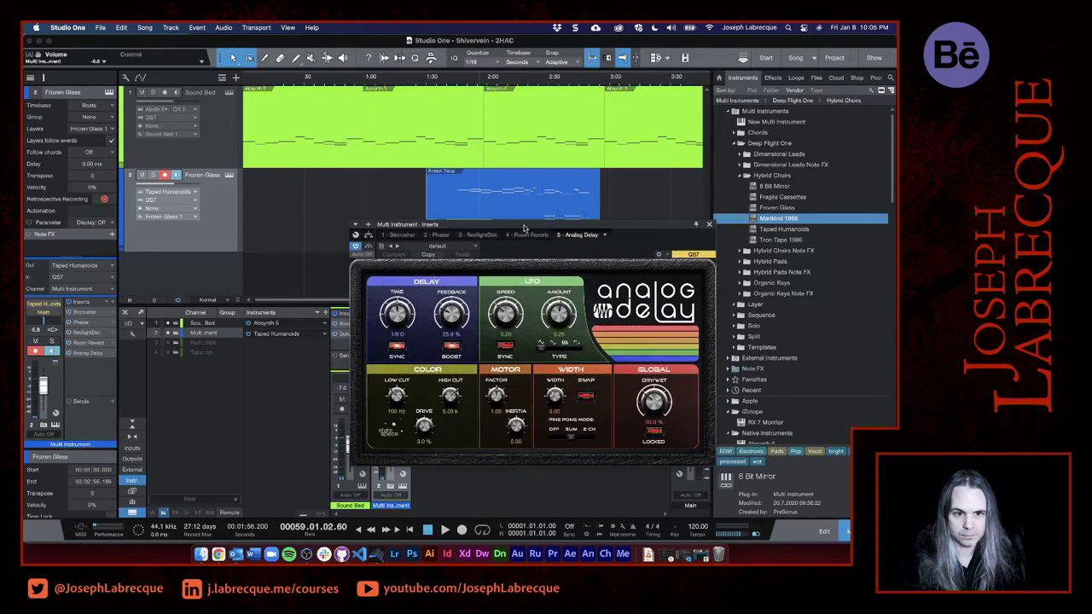
left_click(474, 248)
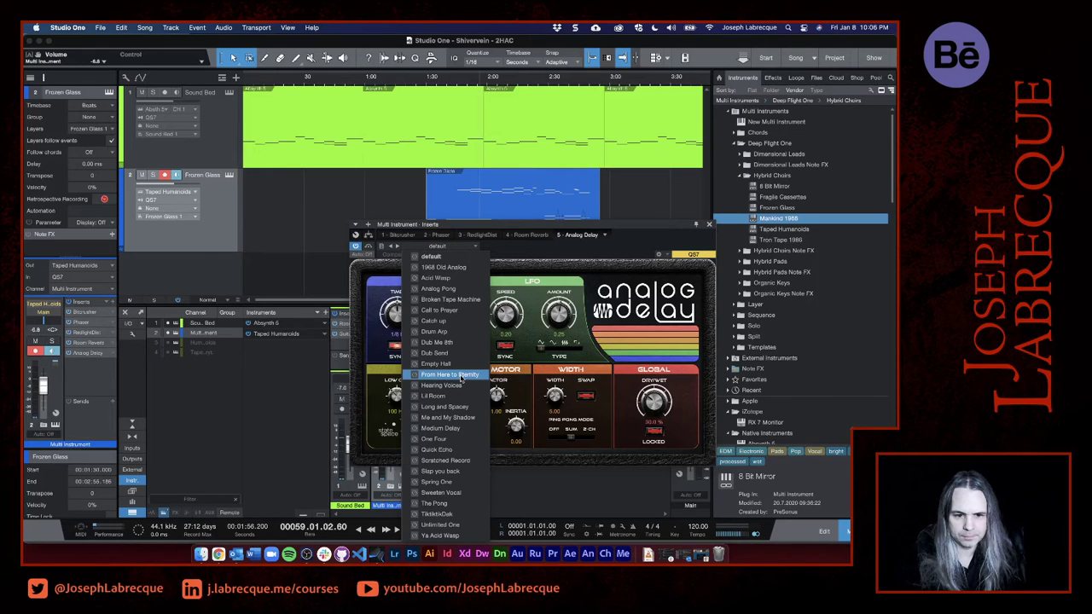
left_click(456, 408)
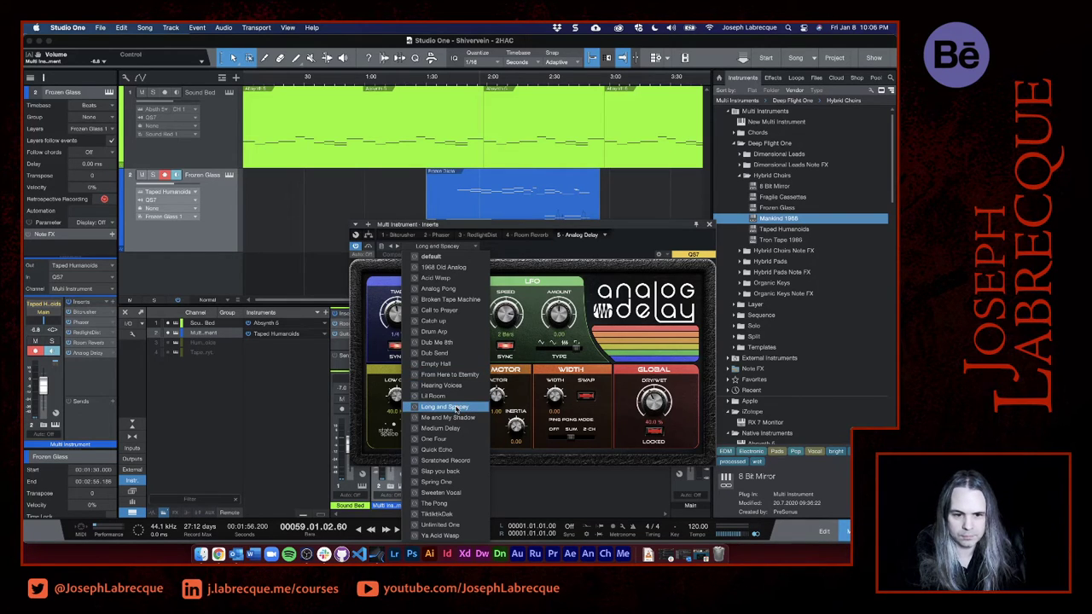
left_click(552, 228)
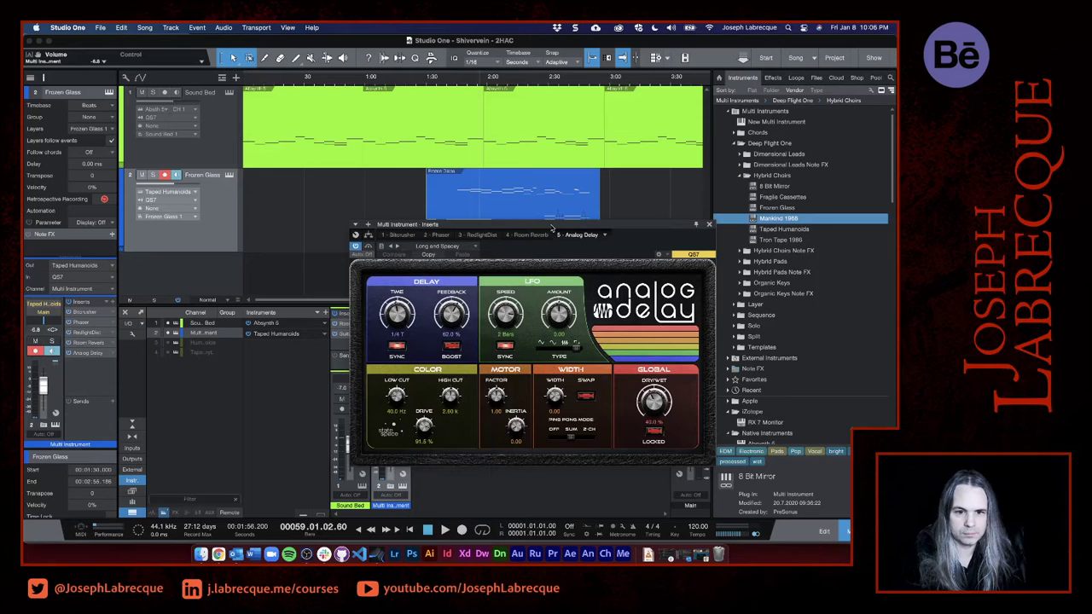
left_click_drag(553, 228, 652, 99)
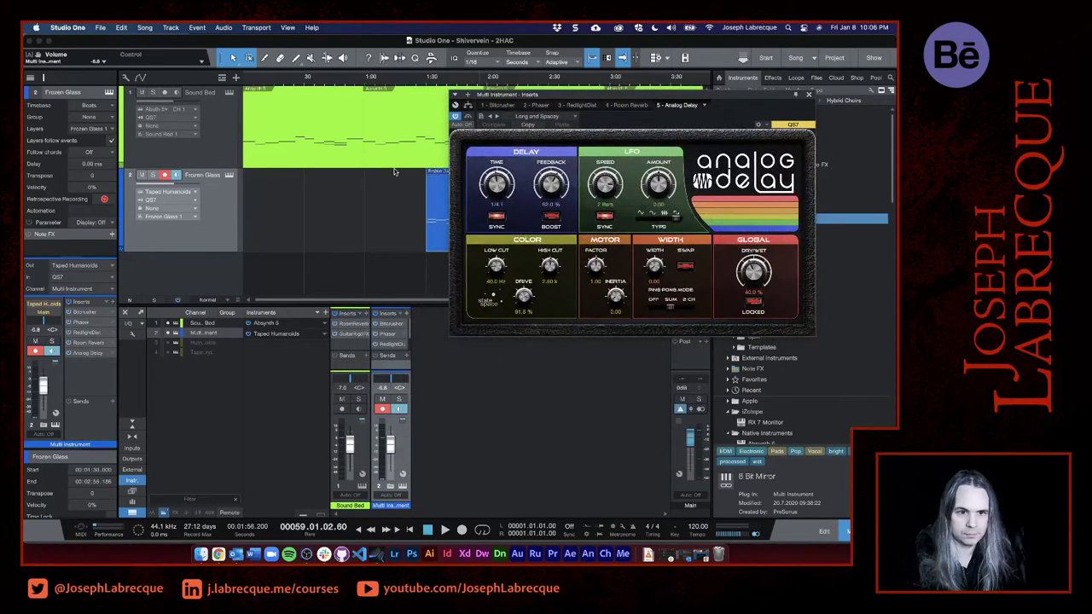
- Play the song from the start of the Frozen Glass clip at 1:30 and uncover the clip to follow playback
key("space")
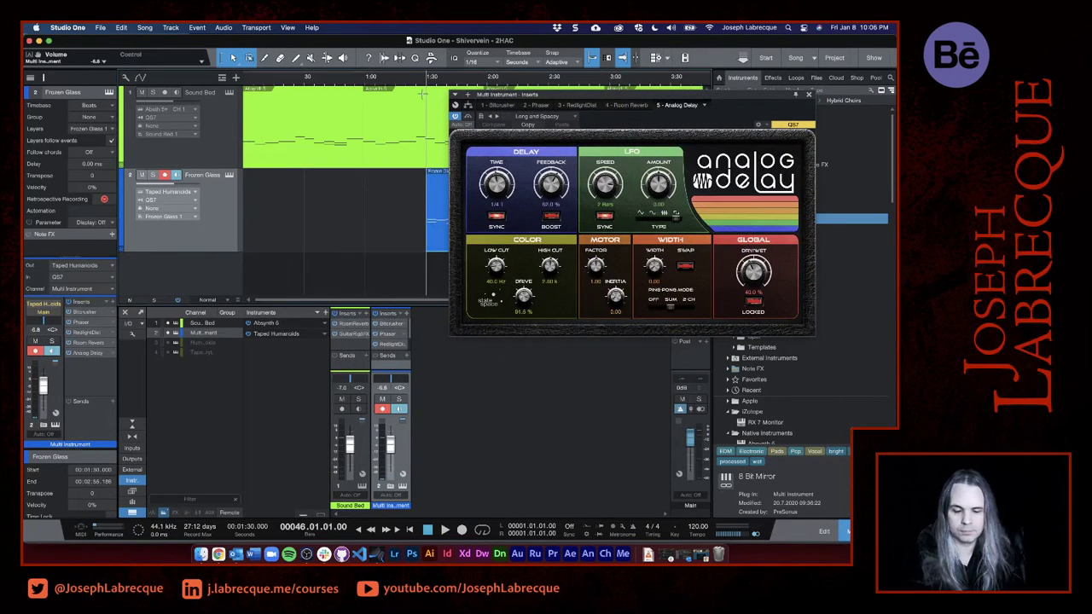
key("space")
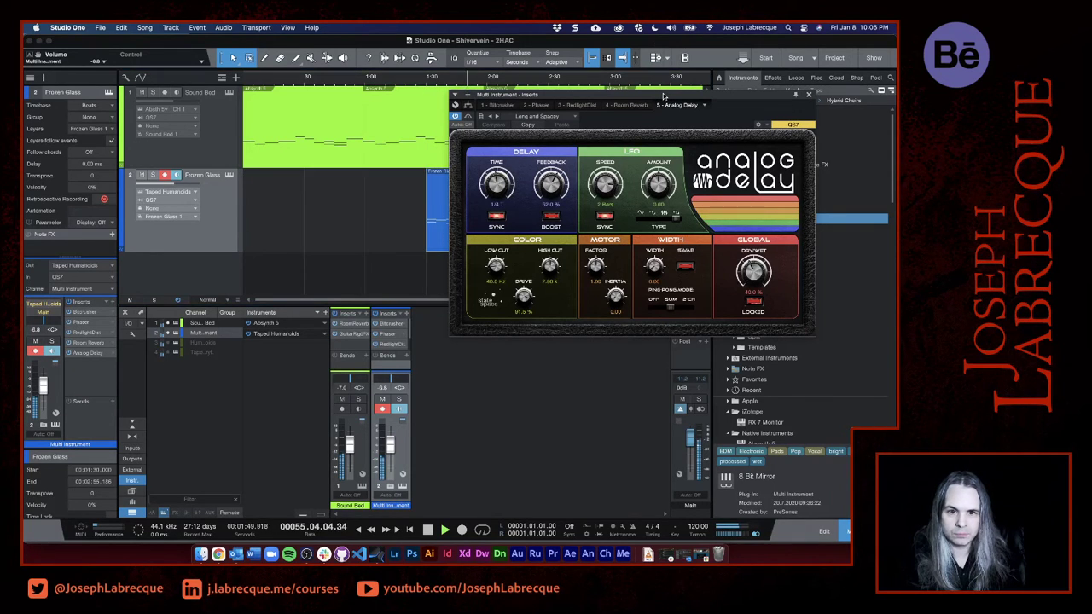
left_click_drag(664, 97, 645, 267)
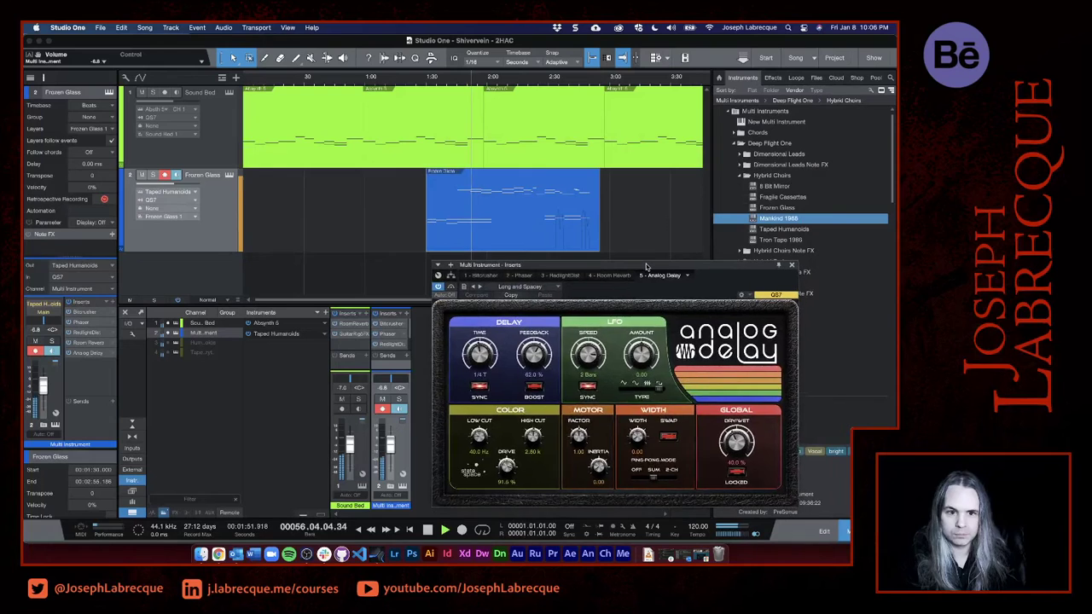
scroll(505, 196, "up", 6)
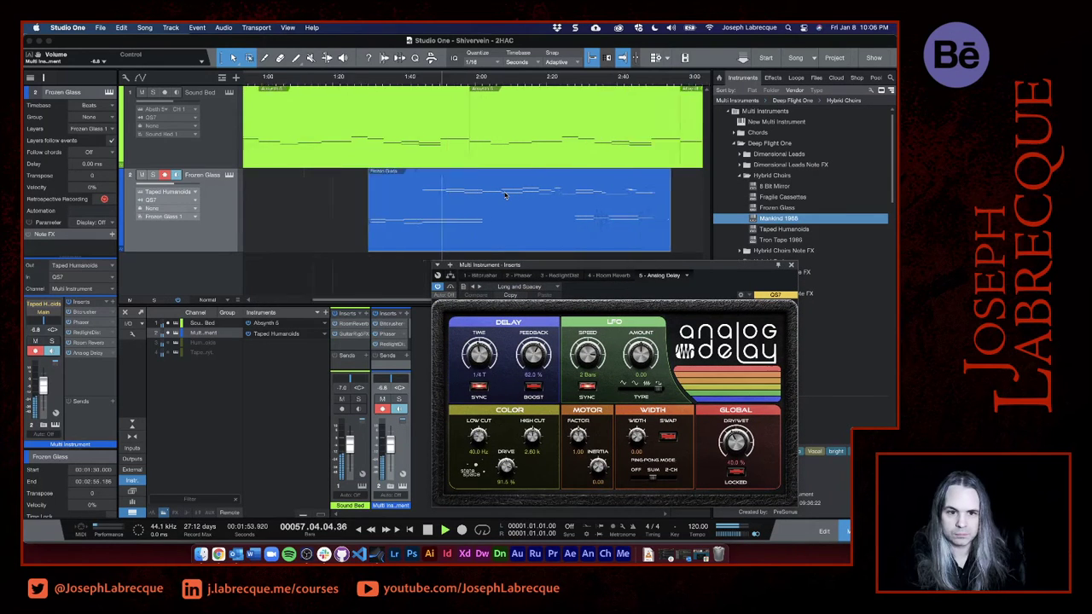
scroll(505, 197, "down", 2)
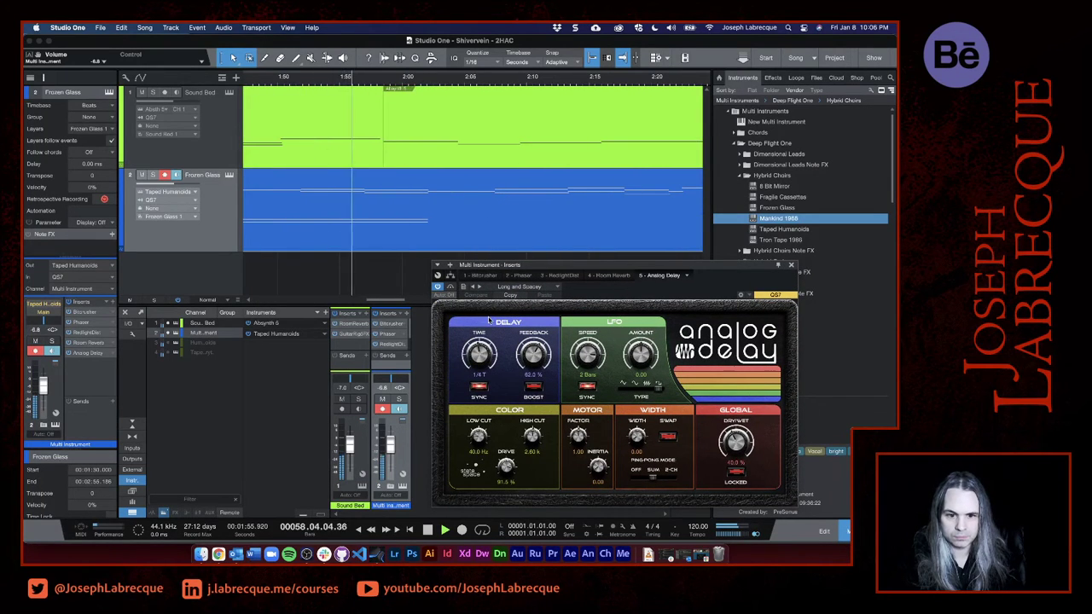
- Set Analog Delay's time to 1/2 T, feedback to 69.5 %, LFO amount to 0.13 and dry/wet mix to 57.5 %
left_click_drag(532, 356, 478, 347)
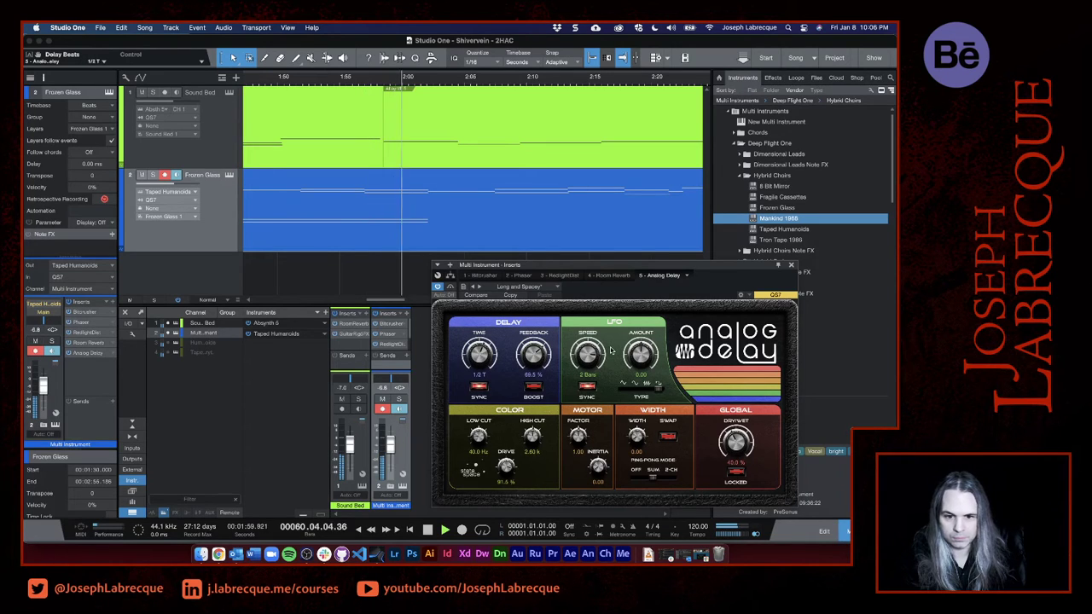
left_click_drag(637, 355, 638, 346)
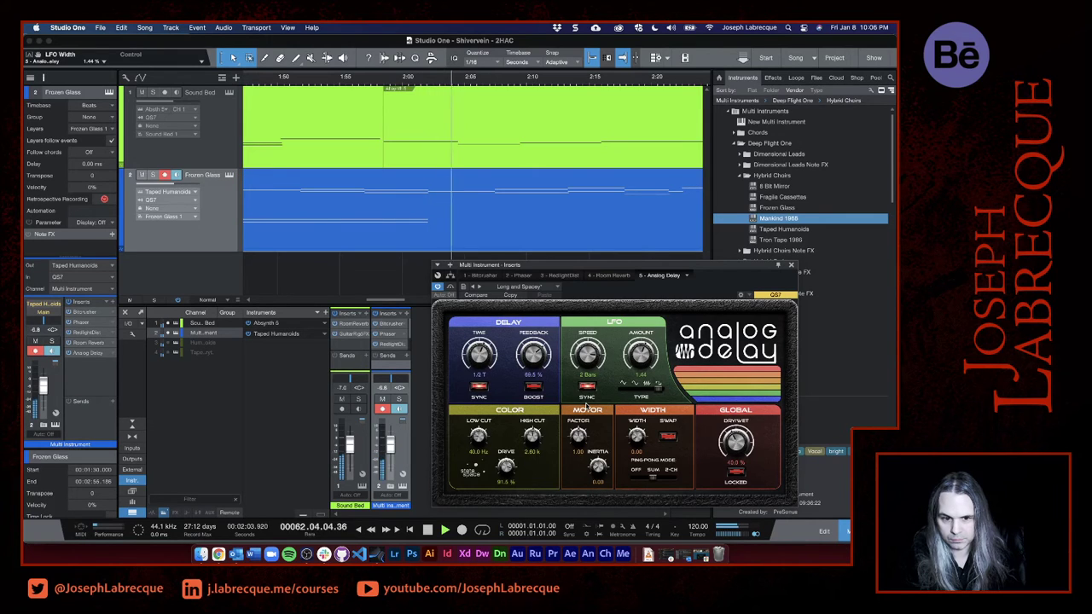
left_click_drag(645, 353, 643, 361)
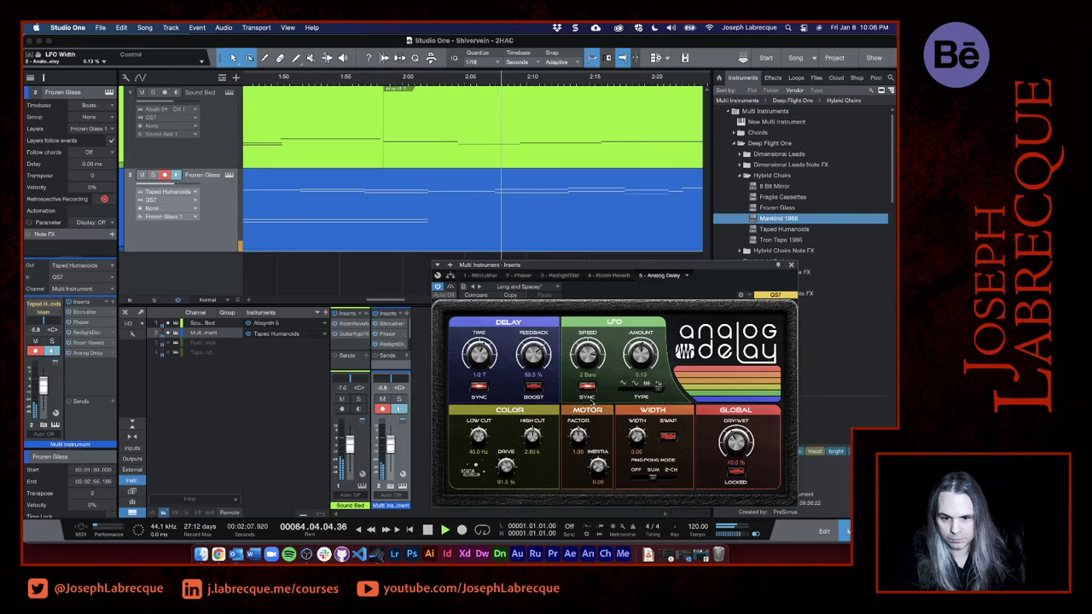
left_click_drag(735, 441, 735, 435)
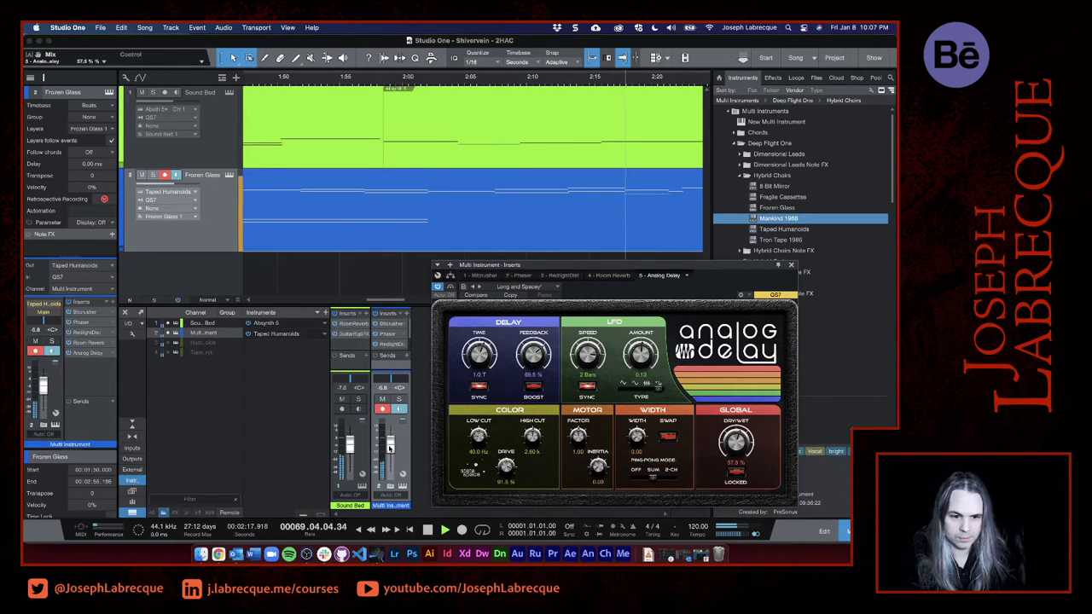
- Raise the Multi Instrument channel volume to -2.0 dB and listen through the end of the Frozen Glass clip
left_click_drag(388, 448, 389, 441)
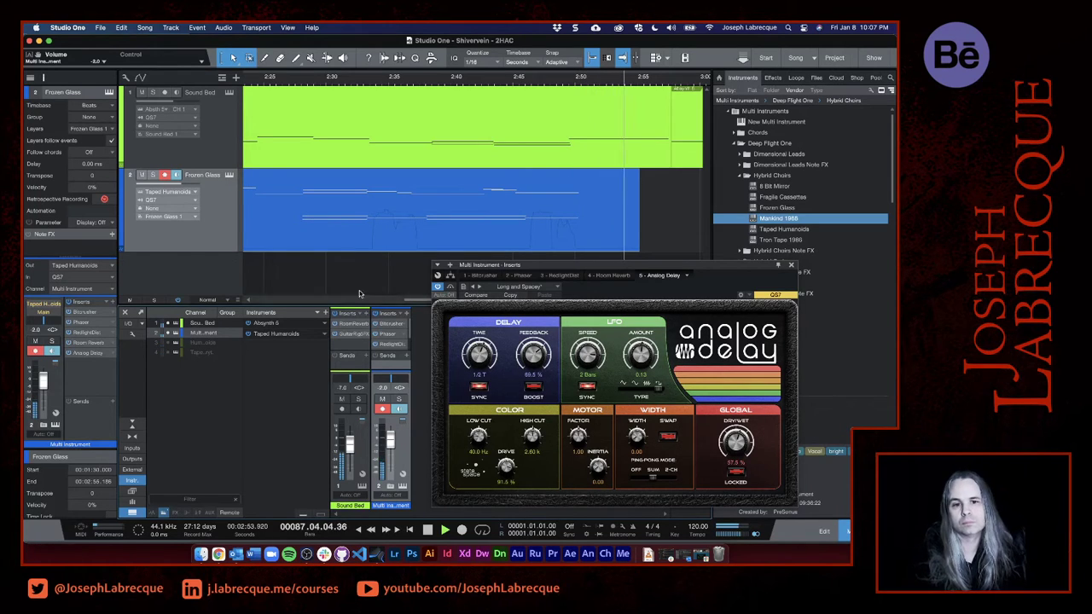
scroll(432, 209, "down", 5)
scroll(431, 208, "down", 3)
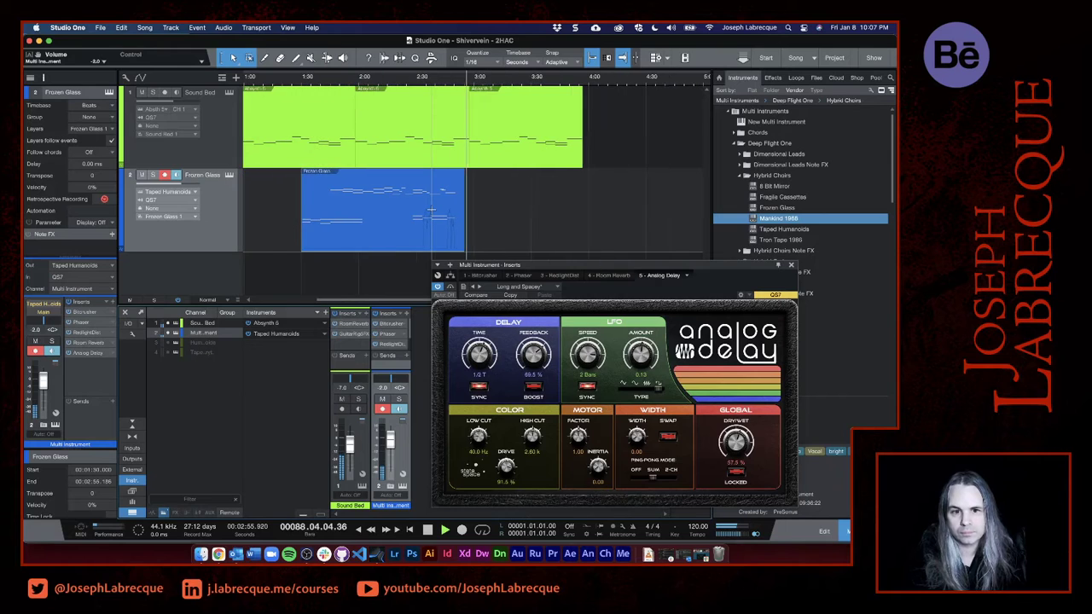
scroll(432, 209, "down", 3)
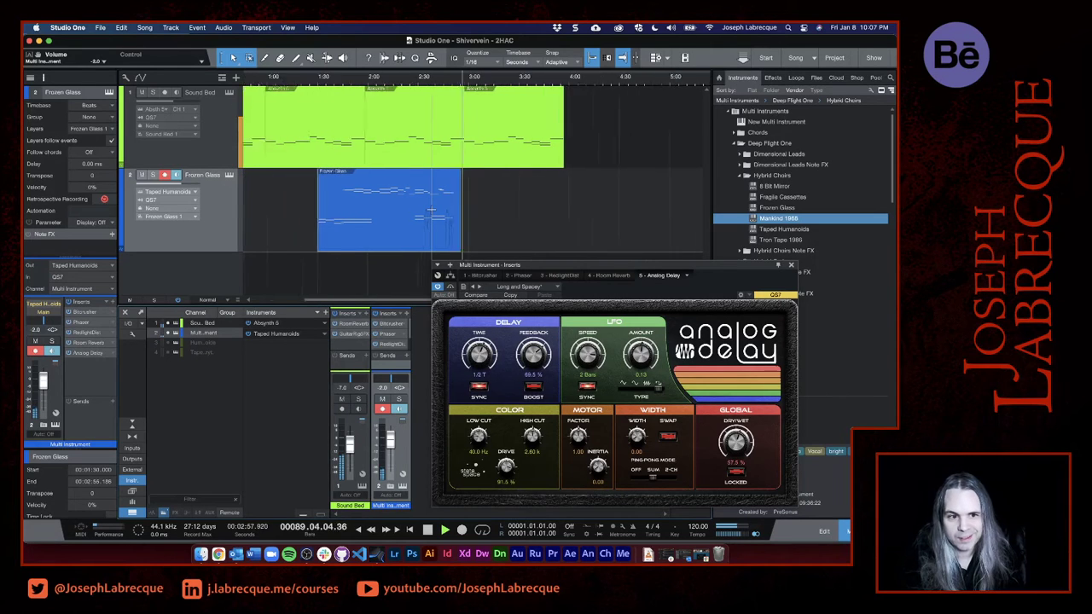
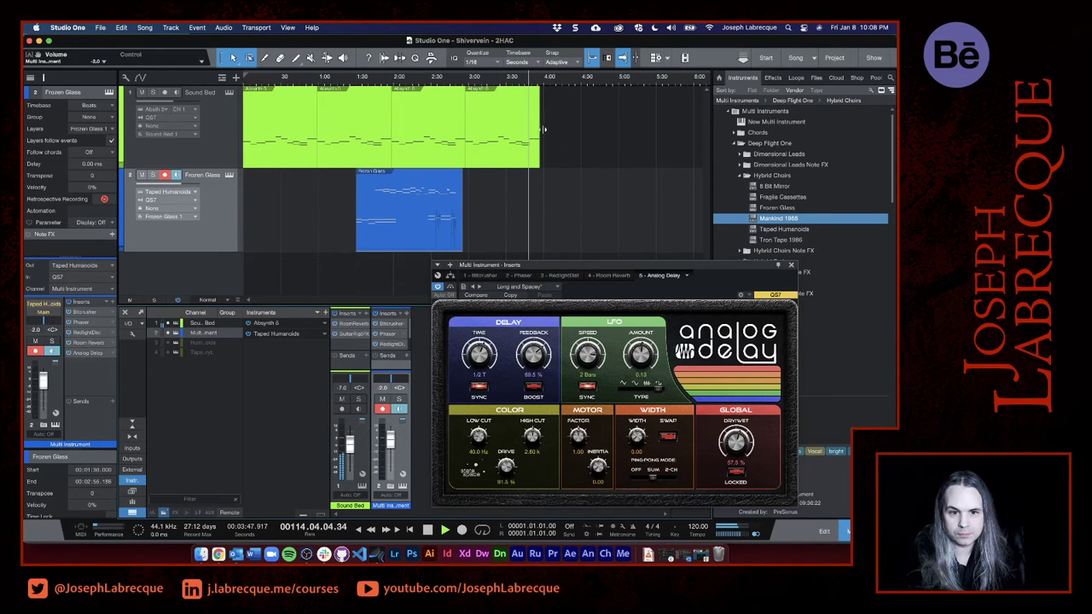
- Shorten the last Sound Bed clip so that it ends at 3:48.500 and check where playback reaches its end
left_click_drag(543, 129, 524, 129)
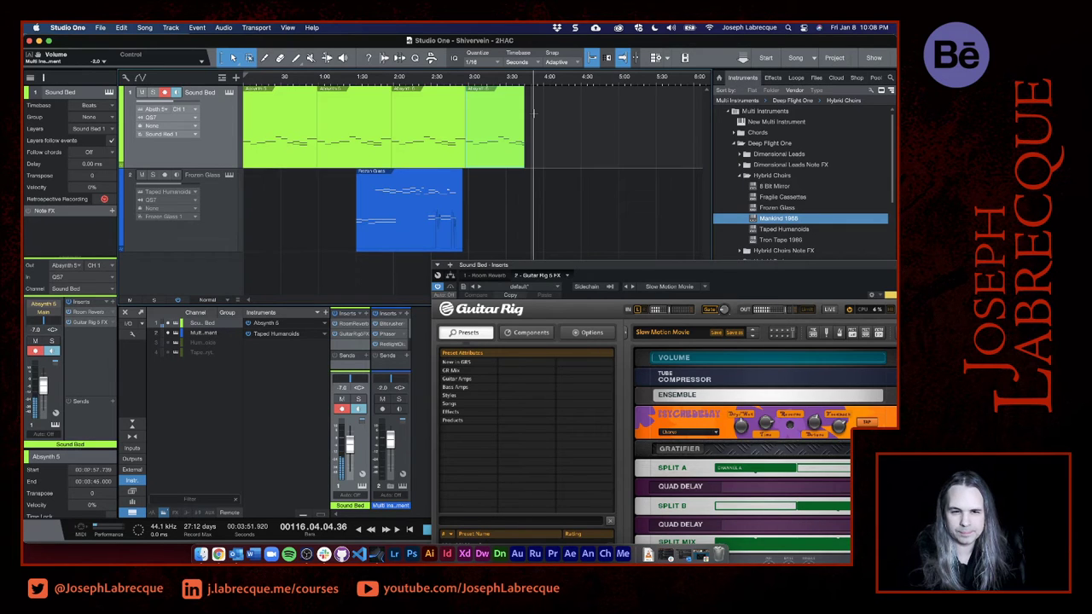
scroll(533, 113, "up", 10)
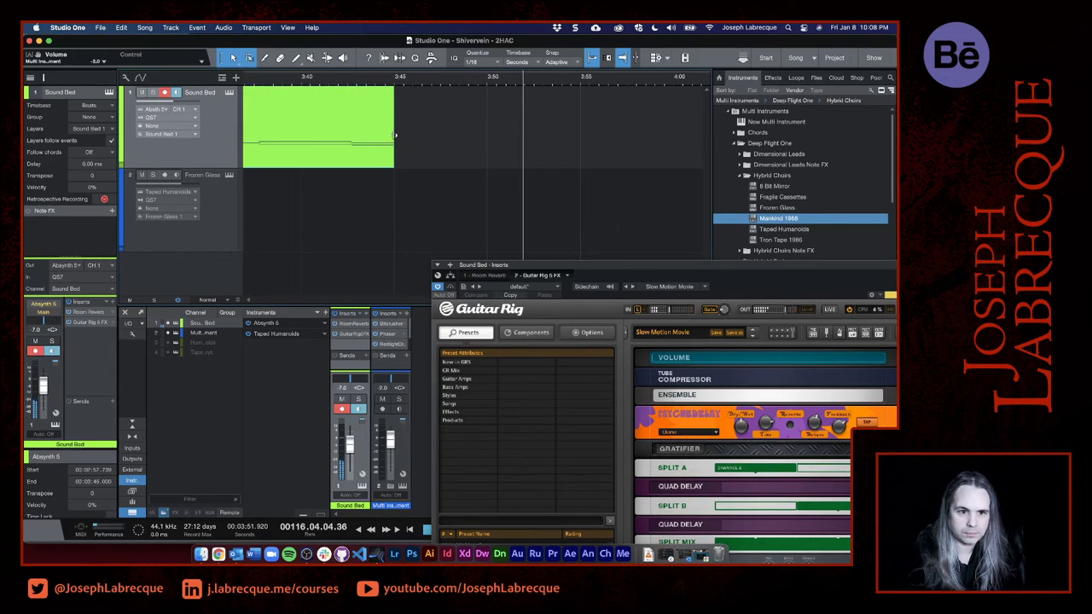
left_click_drag(394, 133, 463, 125)
left_click(341, 82)
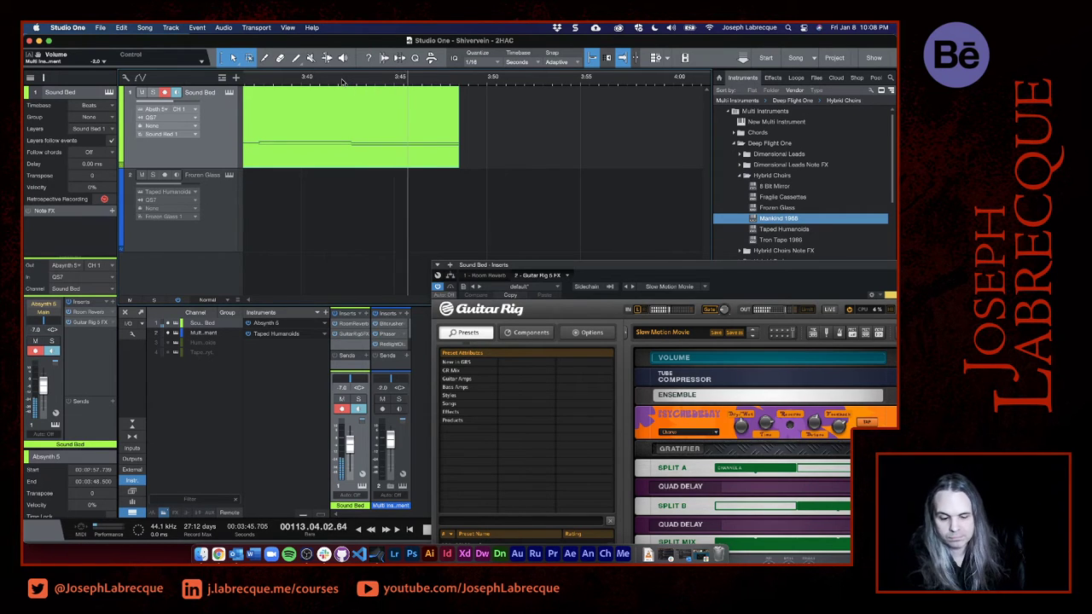
scroll(342, 82, "down", 10)
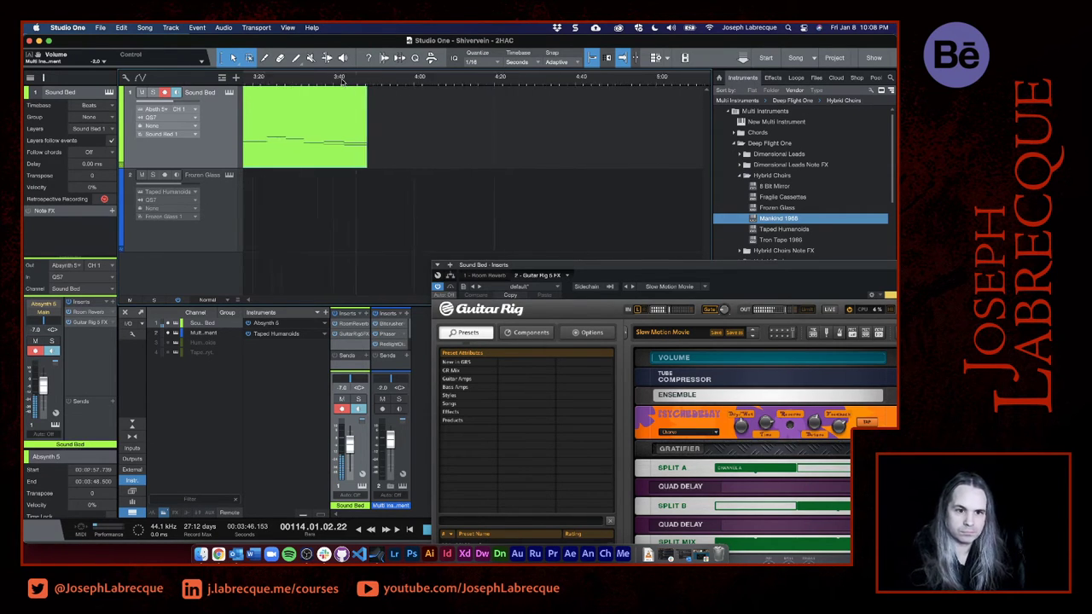
scroll(341, 85, "left", 8)
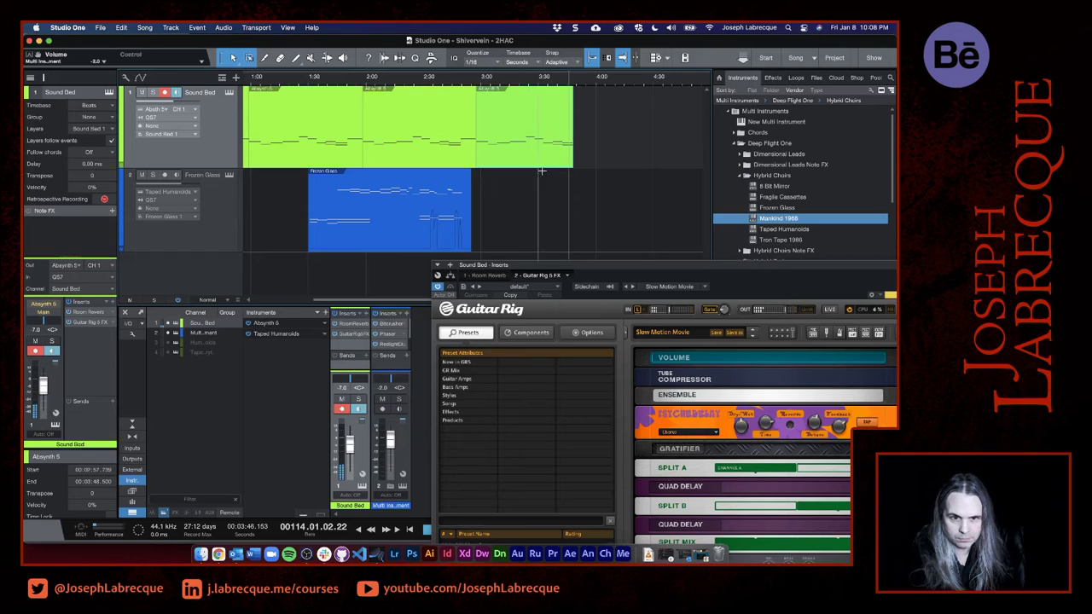
- Open the Frozen Glass clip at 1:30 for note editing and close the Analog Delay window covering the editor
double_click(322, 240)
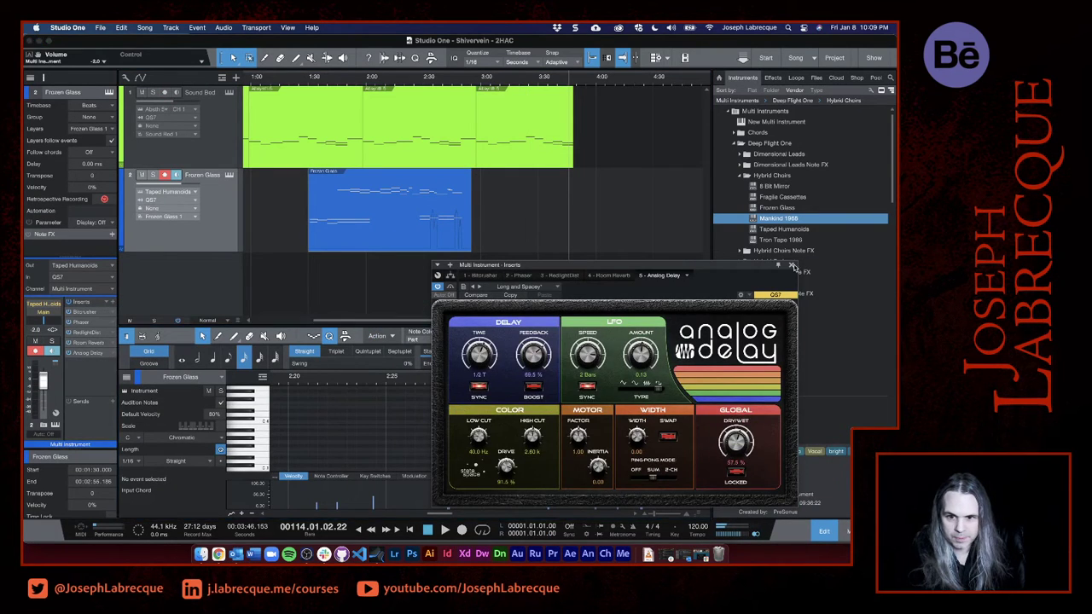
left_click(791, 265)
scroll(333, 440, "down", 5)
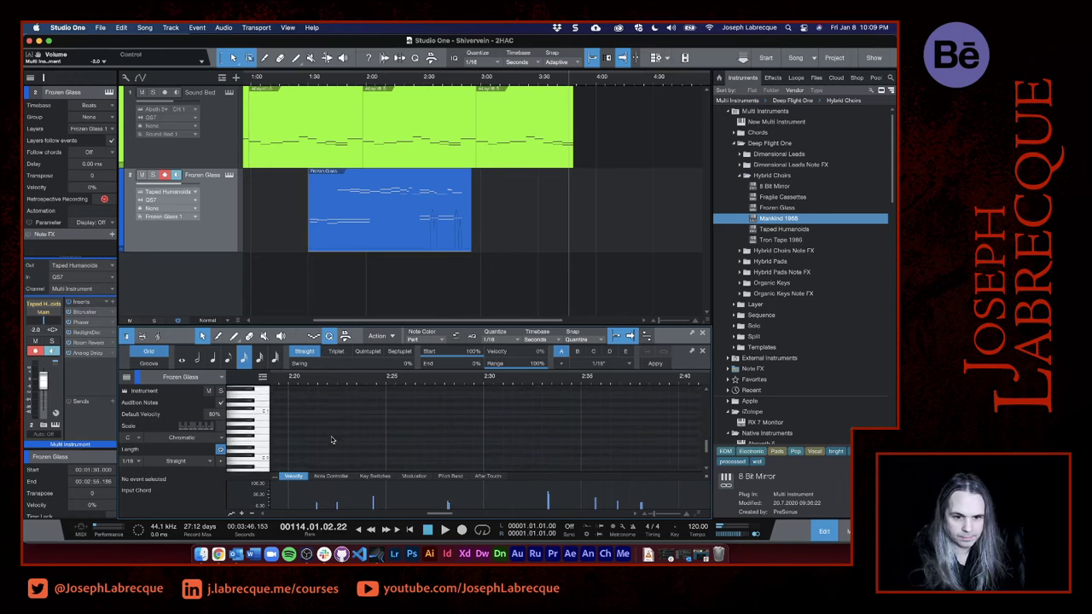
scroll(333, 440, "up", 4)
scroll(333, 440, "down", 3)
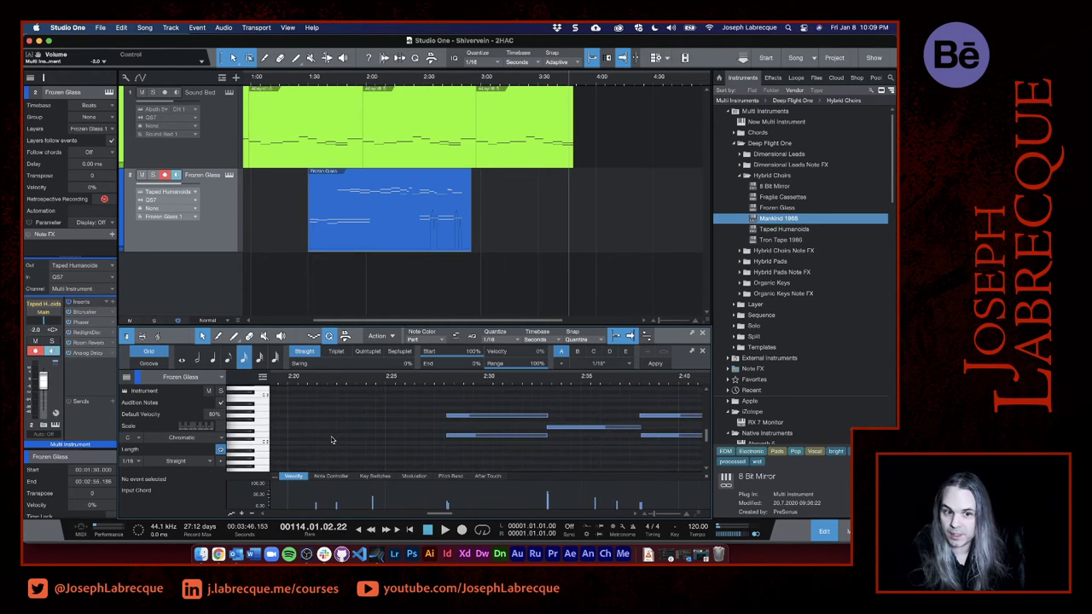
- Copy the three long low notes D2, G1 and A1 from about 1:40 in the Frozen Glass clip
left_click(332, 84)
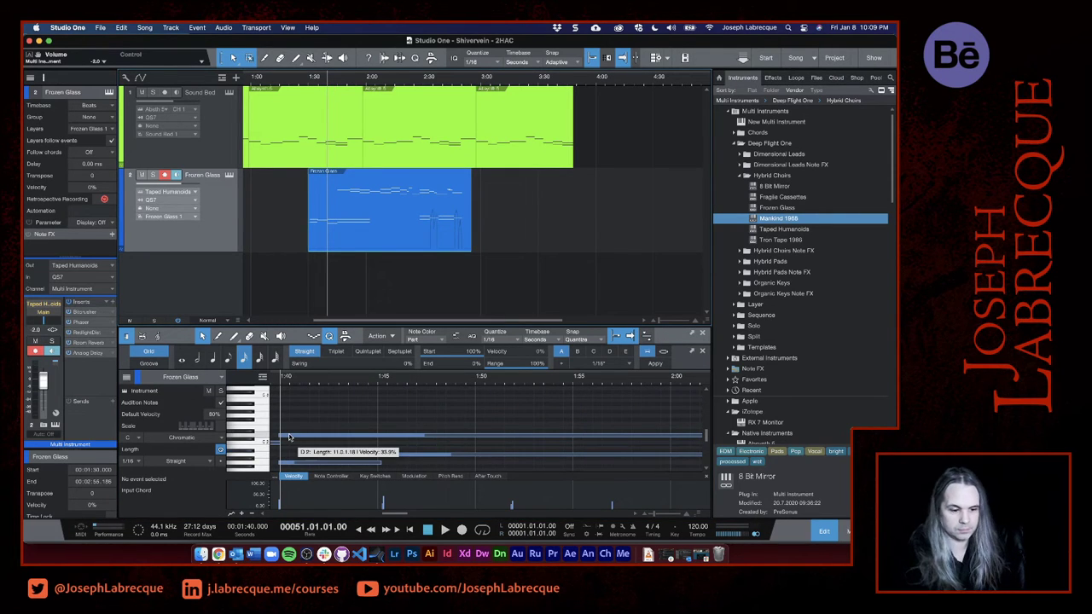
left_click(289, 436)
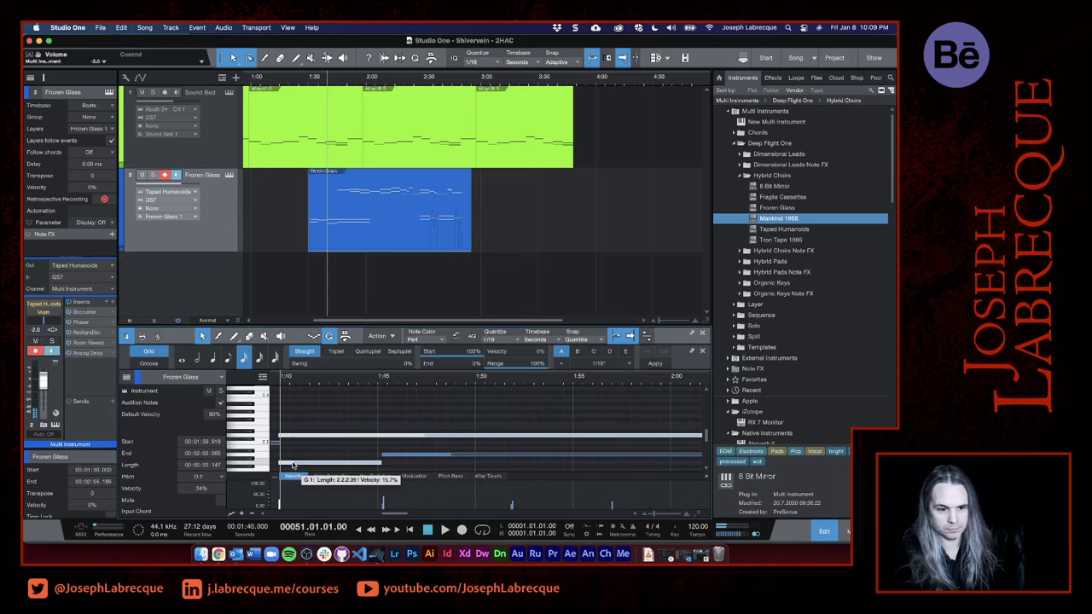
left_click(391, 457)
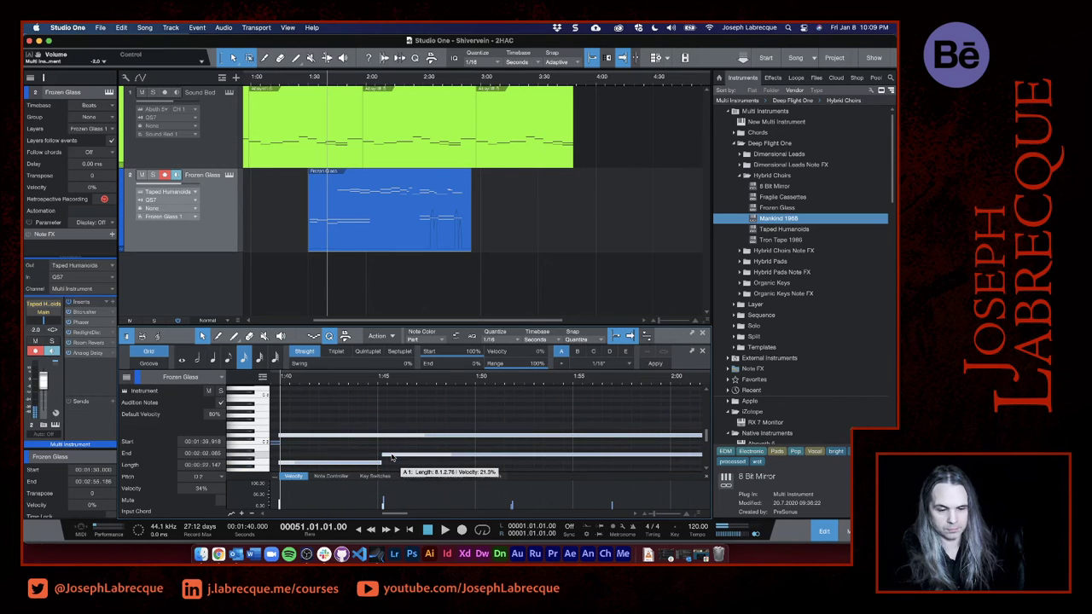
right_click(391, 457)
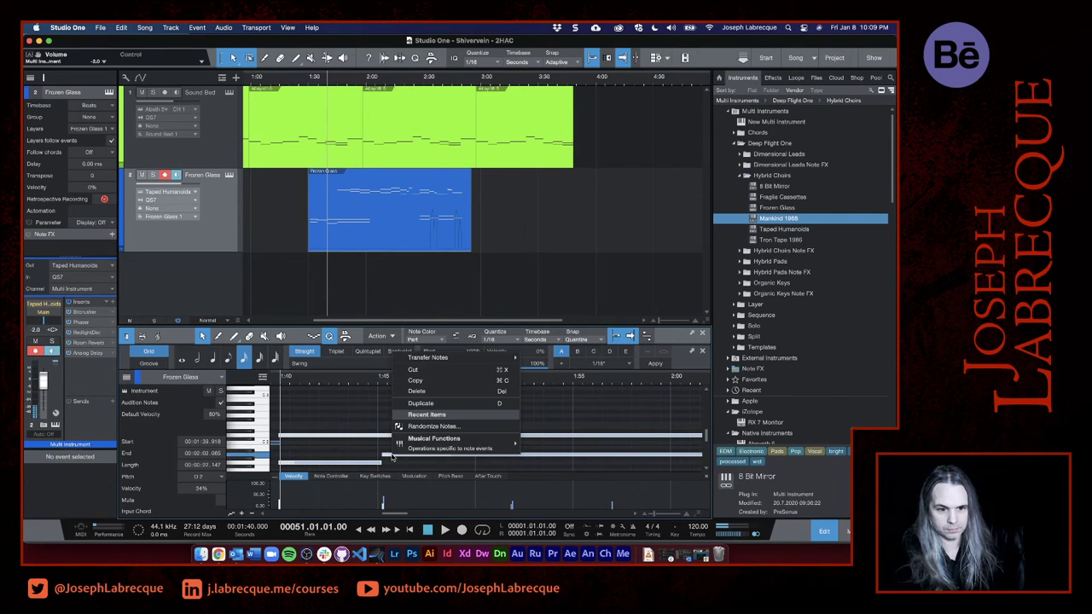
left_click(434, 383)
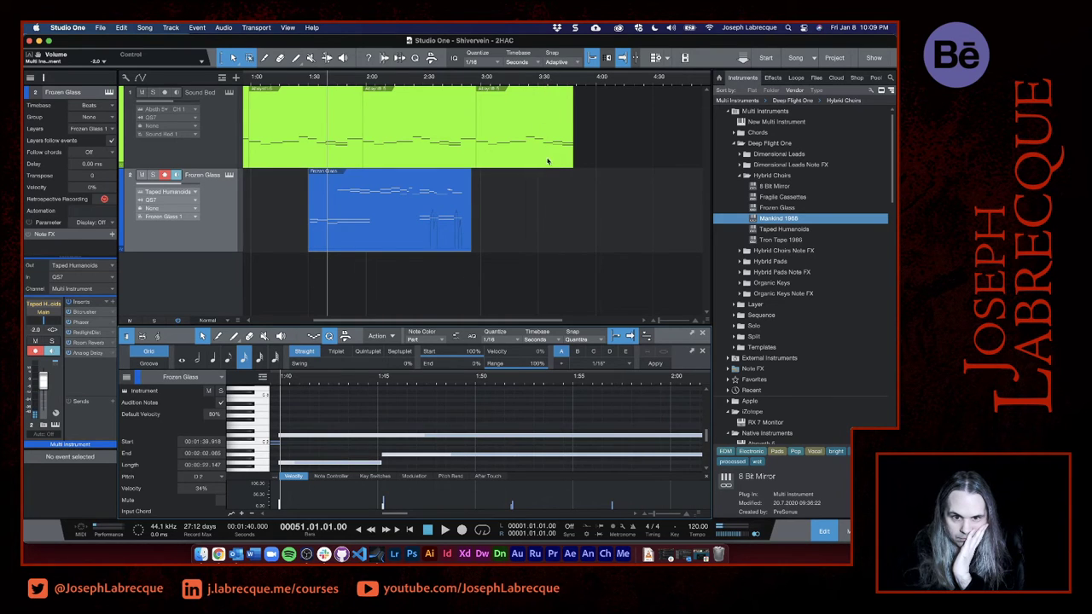
- Create a clip from 3:30 to 4:00 on the Frozen Glass track and paste the copied notes at its start
double_click(541, 225)
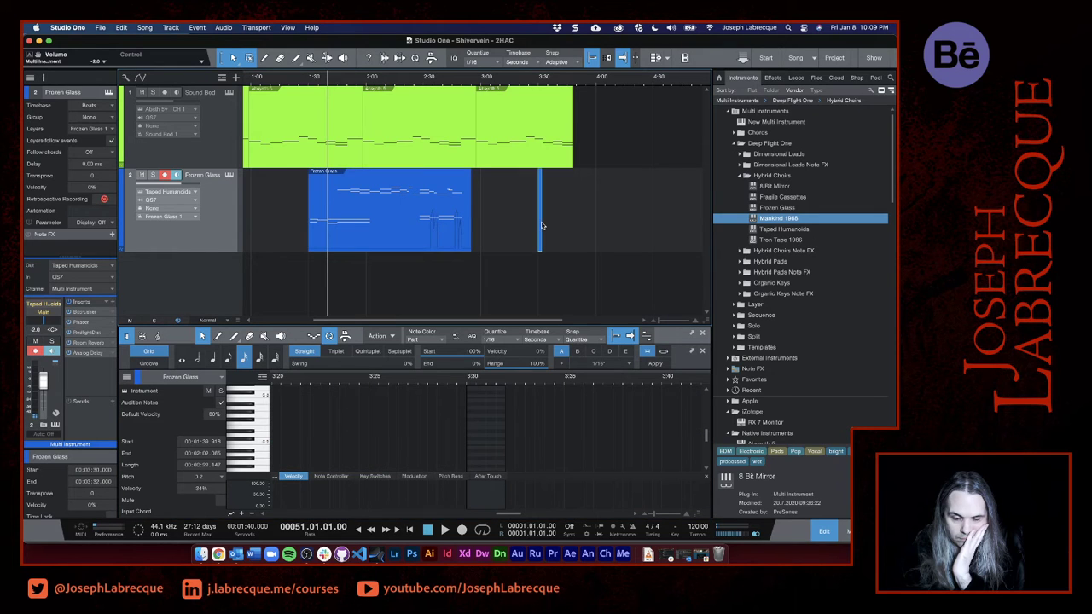
left_click_drag(544, 224, 595, 224)
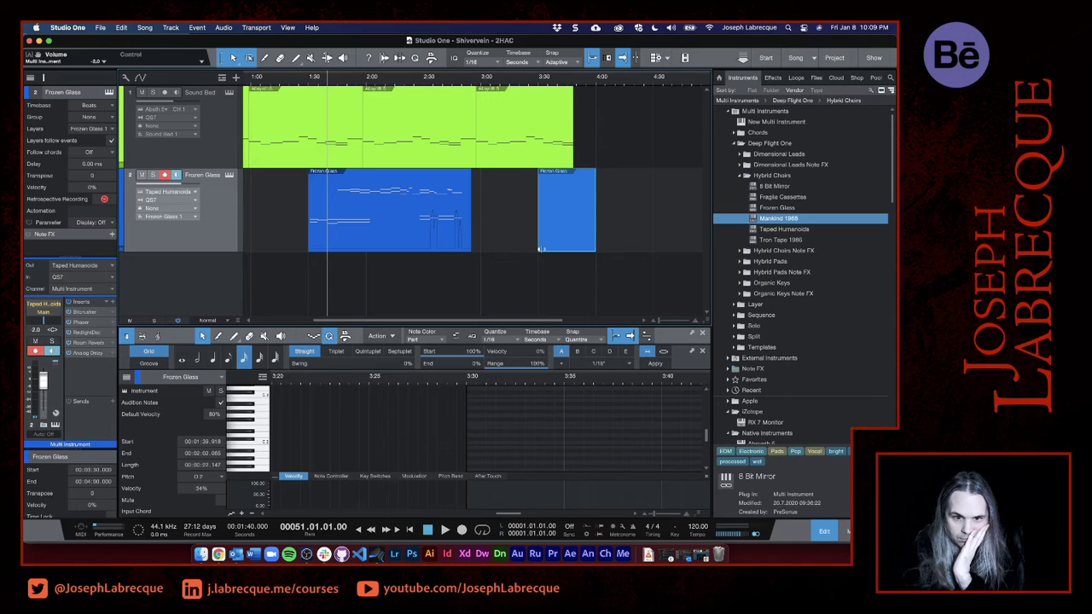
double_click(550, 245)
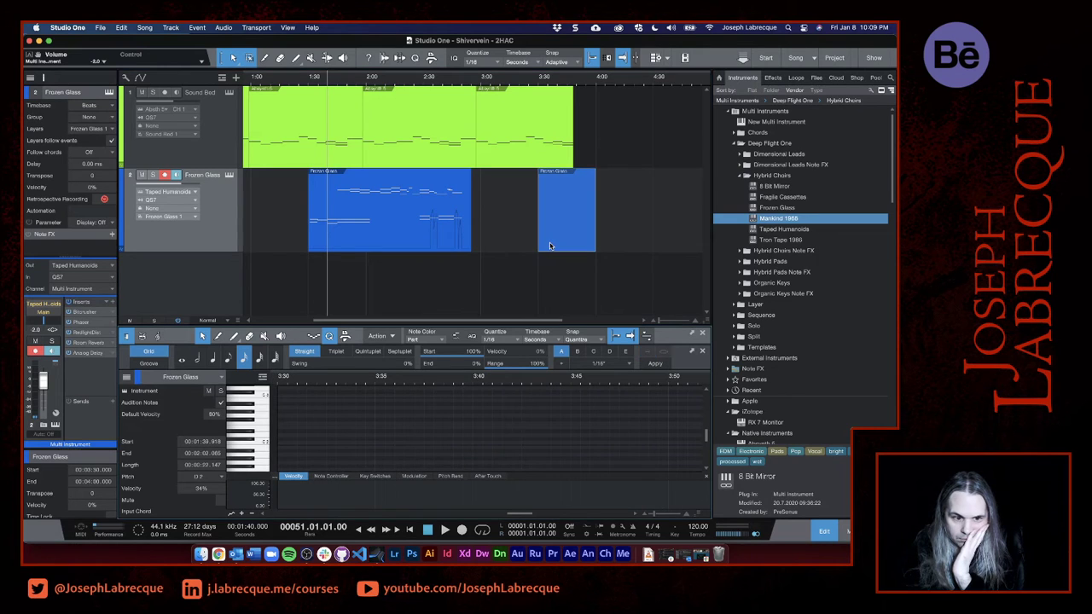
left_click(280, 384)
key("super+v")
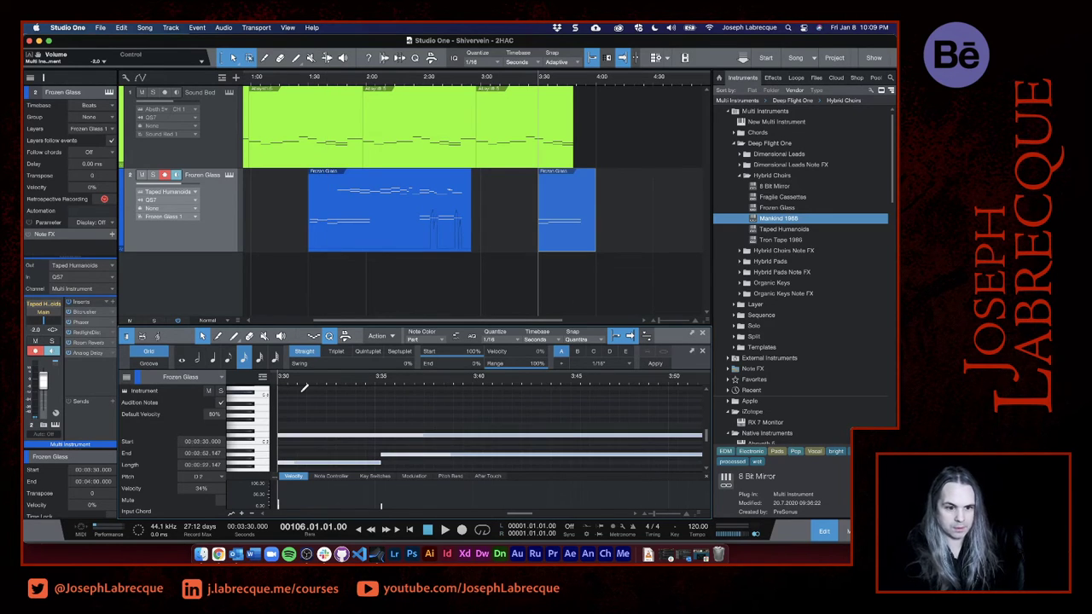
- Play the song from just before 3:30 and listen through the pasted closing notes
key("space")
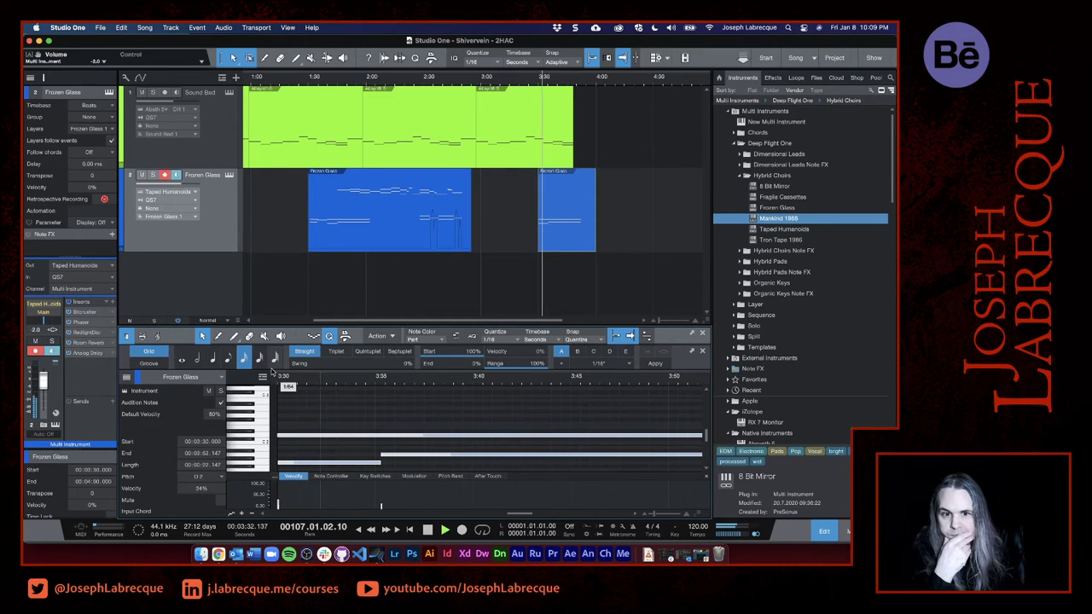
key("space")
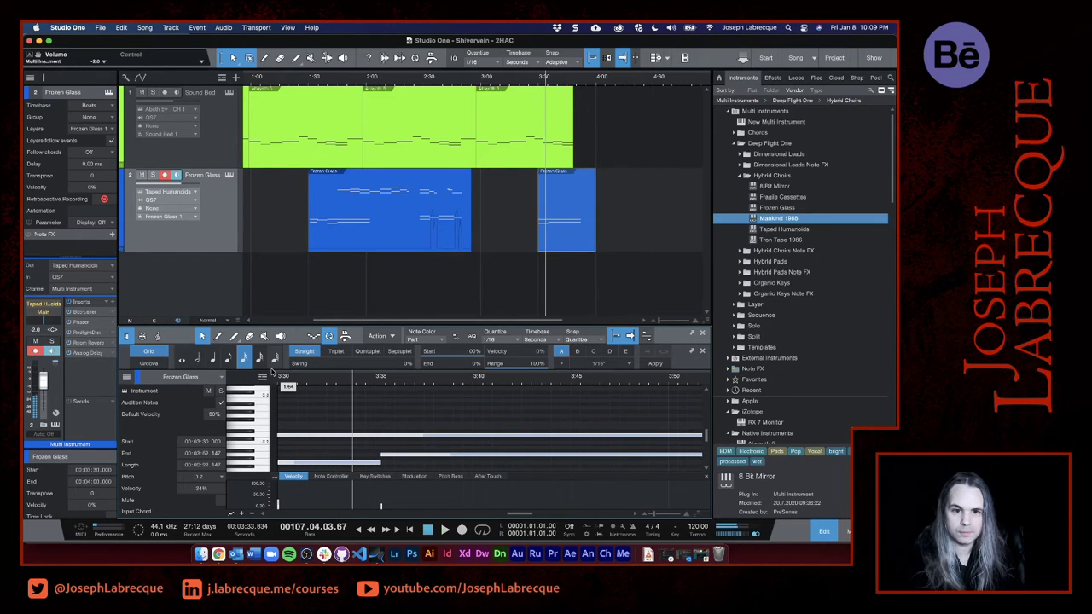
left_click(535, 81)
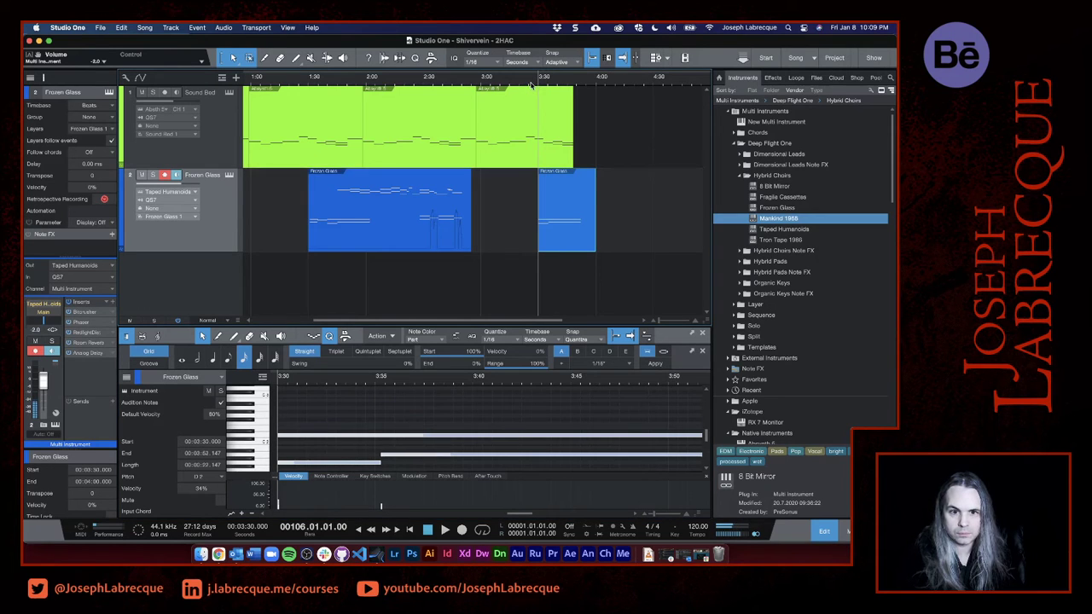
left_click(530, 82)
key("space")
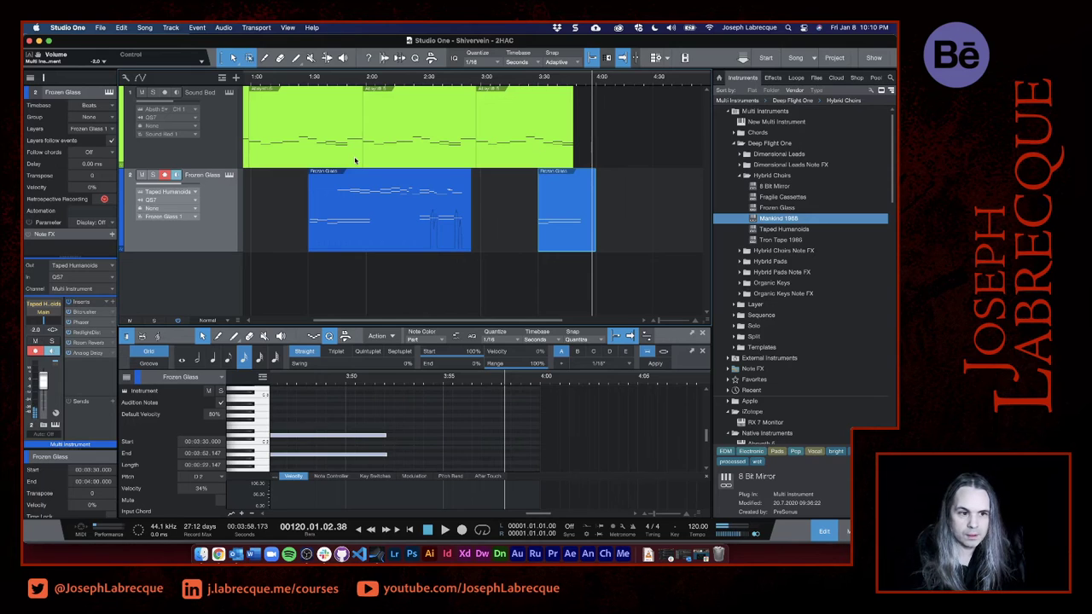
- Set the playback position to 0:25 and adjust the height of the note editor
scroll(355, 161, "left", 1)
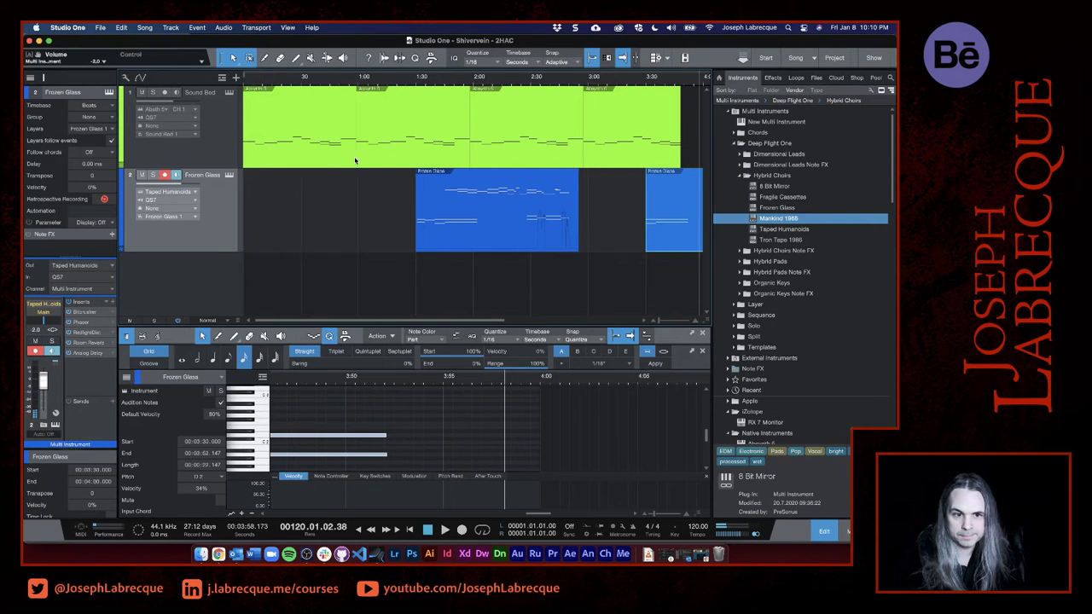
left_click(292, 78)
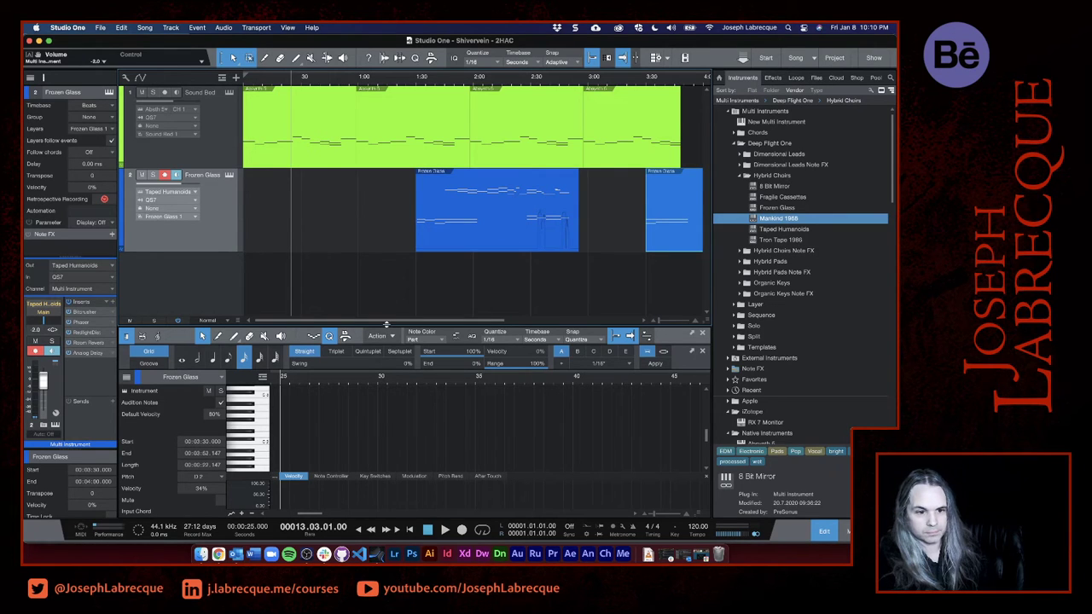
left_click_drag(386, 325, 387, 350)
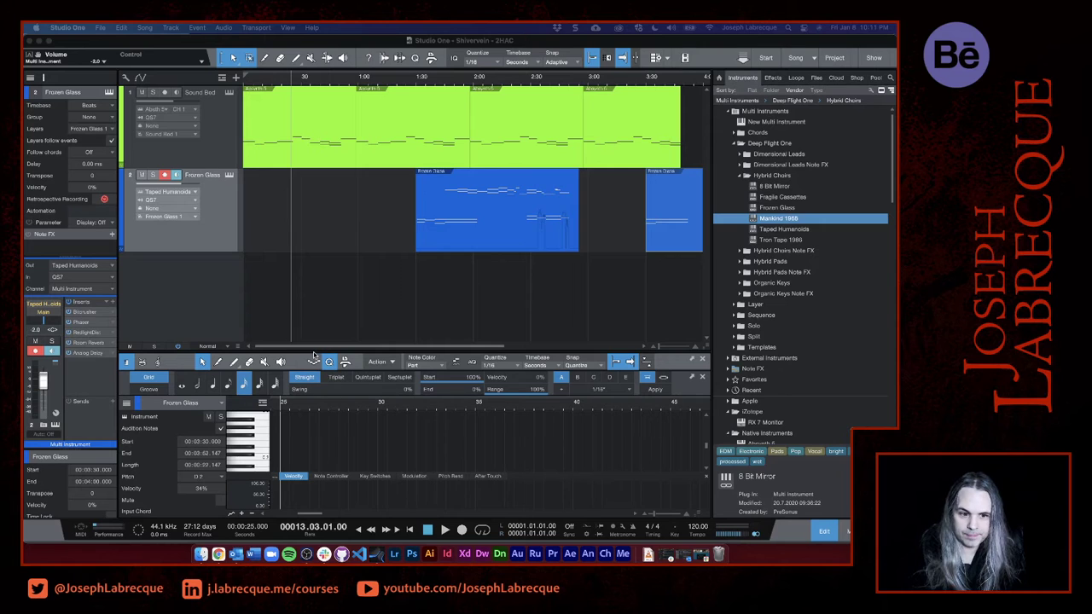
left_click(222, 328)
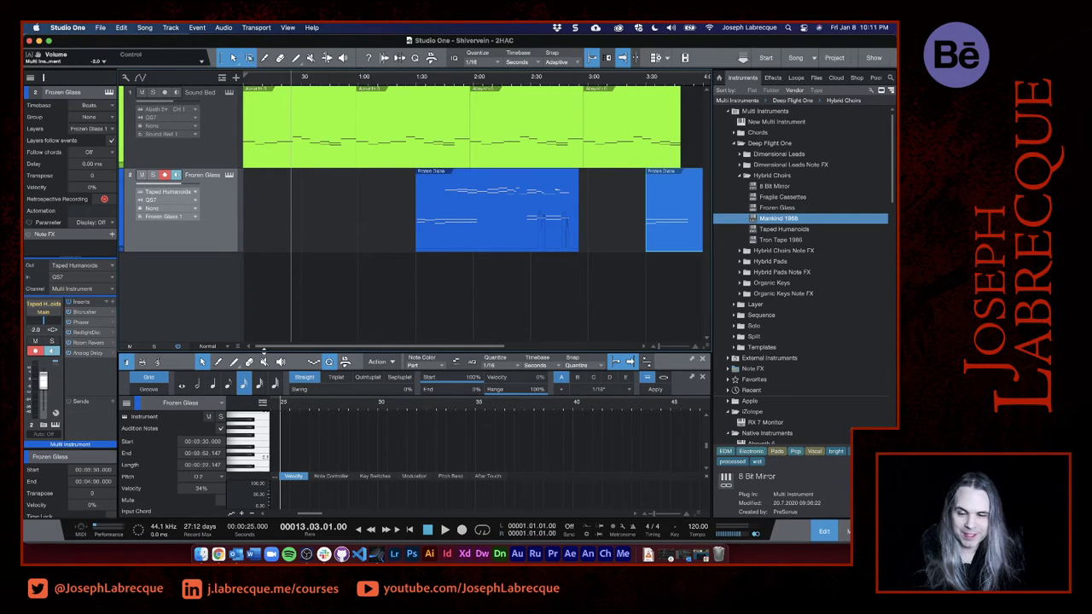
left_click_drag(264, 350, 263, 320)
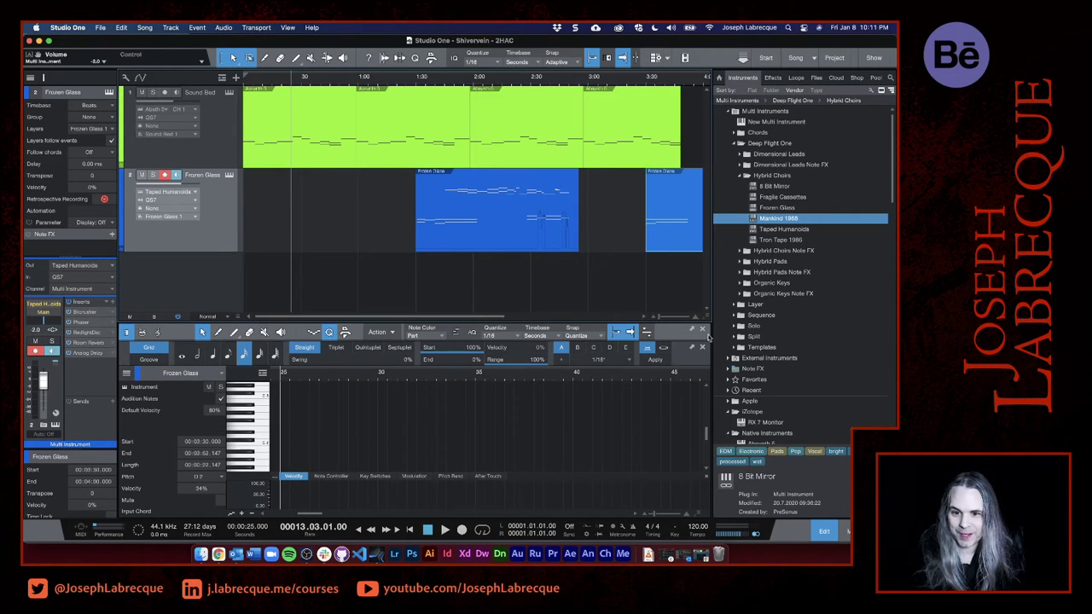
- Add the Metal Water Keys instrument from Deep Flight One's Organic Keys as a new track below Frozen Glass
scroll(789, 333, "down", 2)
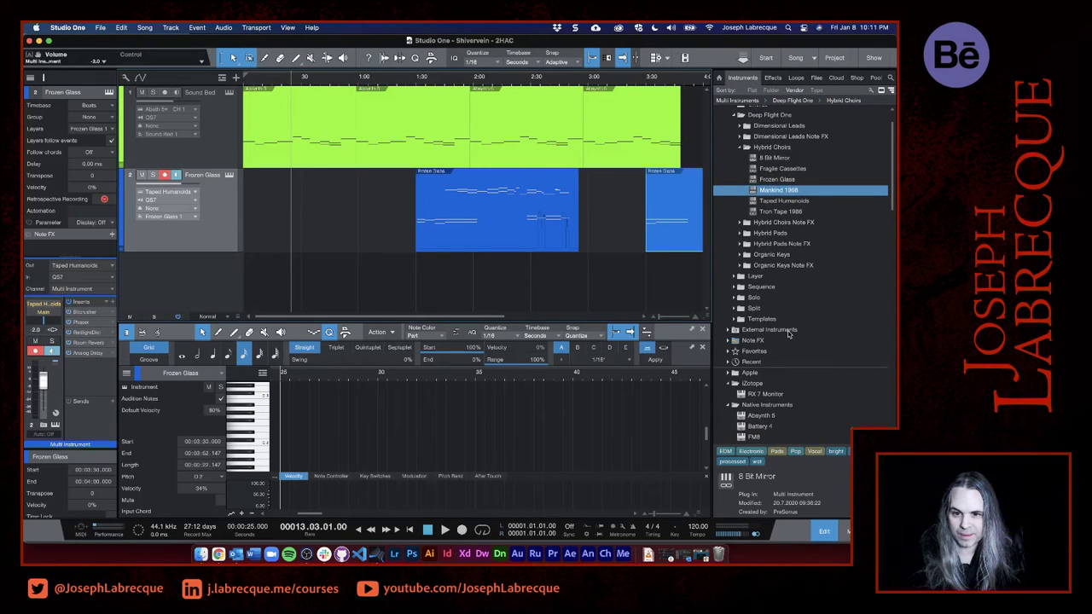
scroll(789, 333, "down", 3)
scroll(788, 333, "up", 5)
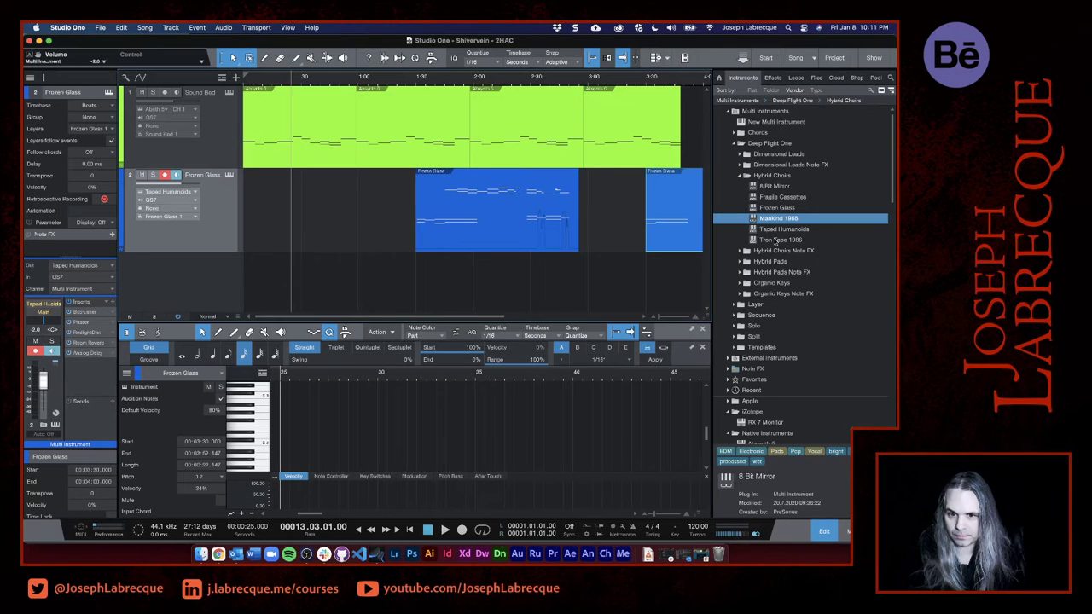
left_click(741, 284)
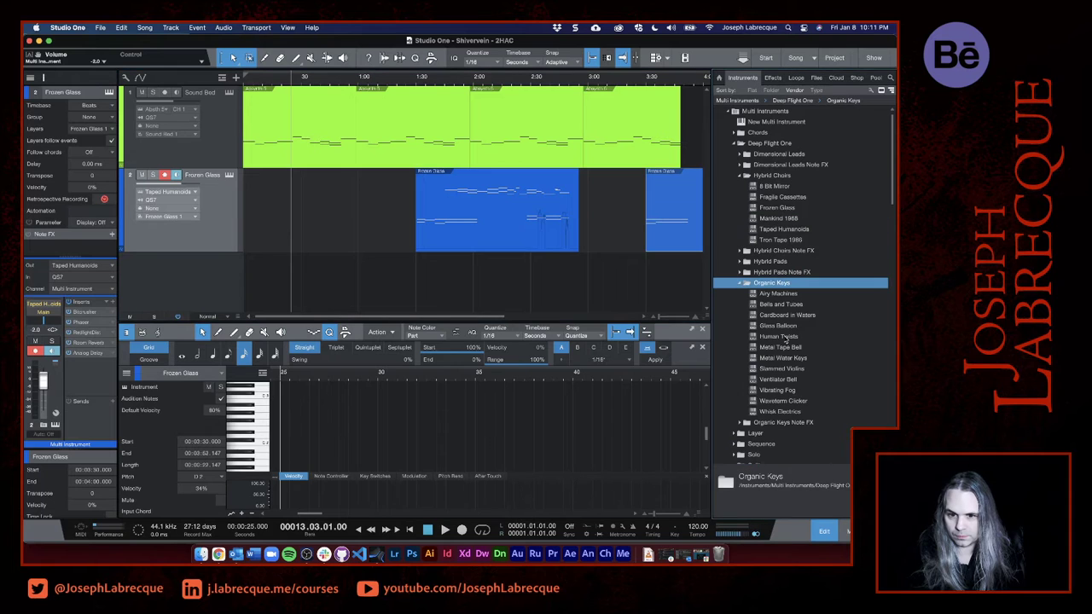
scroll(785, 339, "down", 5)
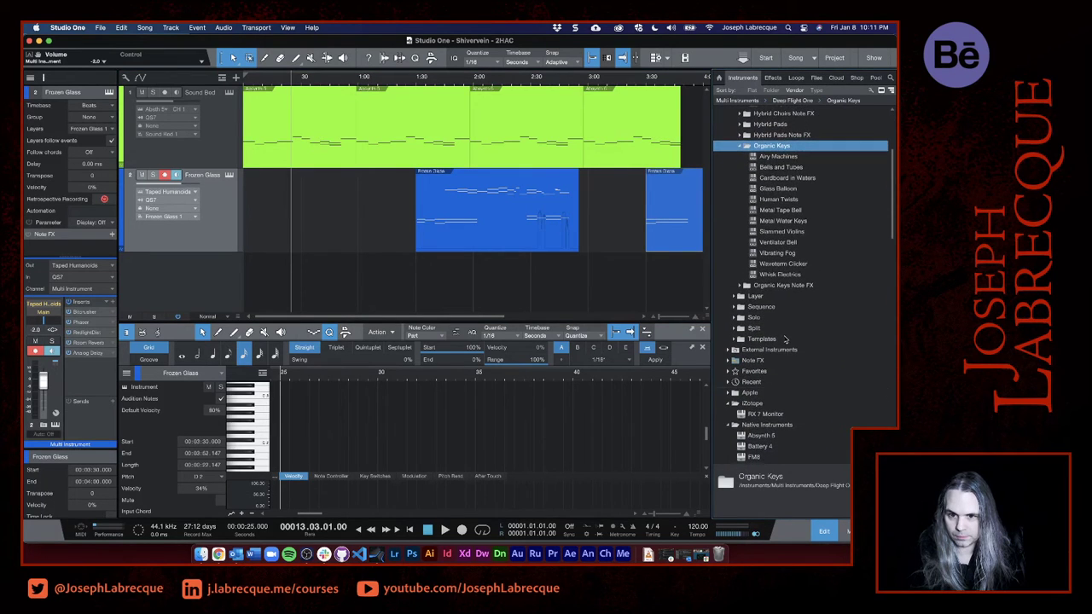
left_click(763, 223)
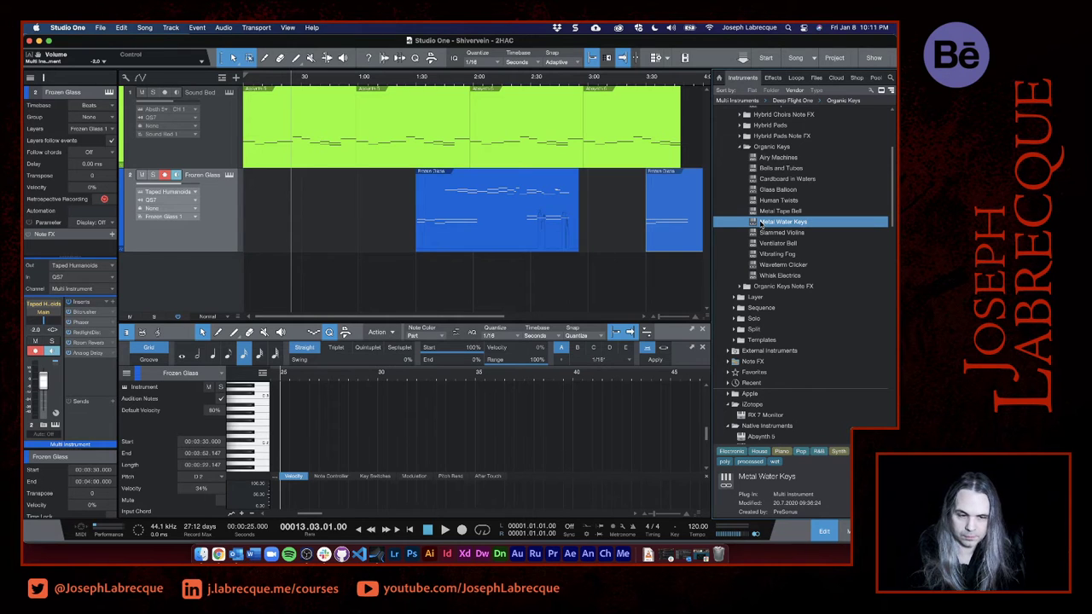
left_click_drag(760, 224, 370, 261)
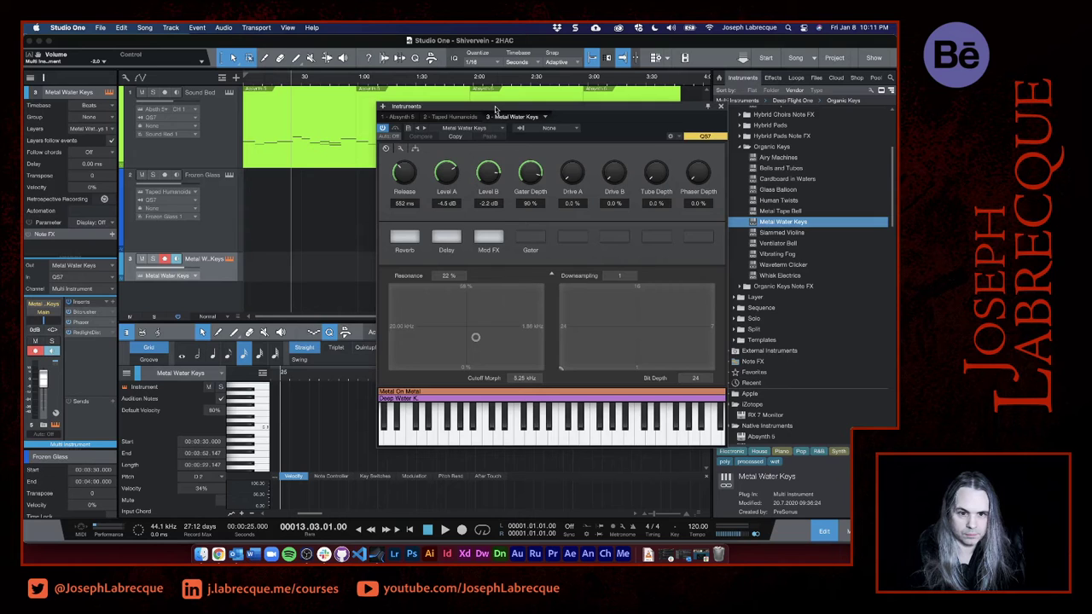
- Close the Metal Water Keys instrument window and solo its track
left_click_drag(495, 109, 641, 177)
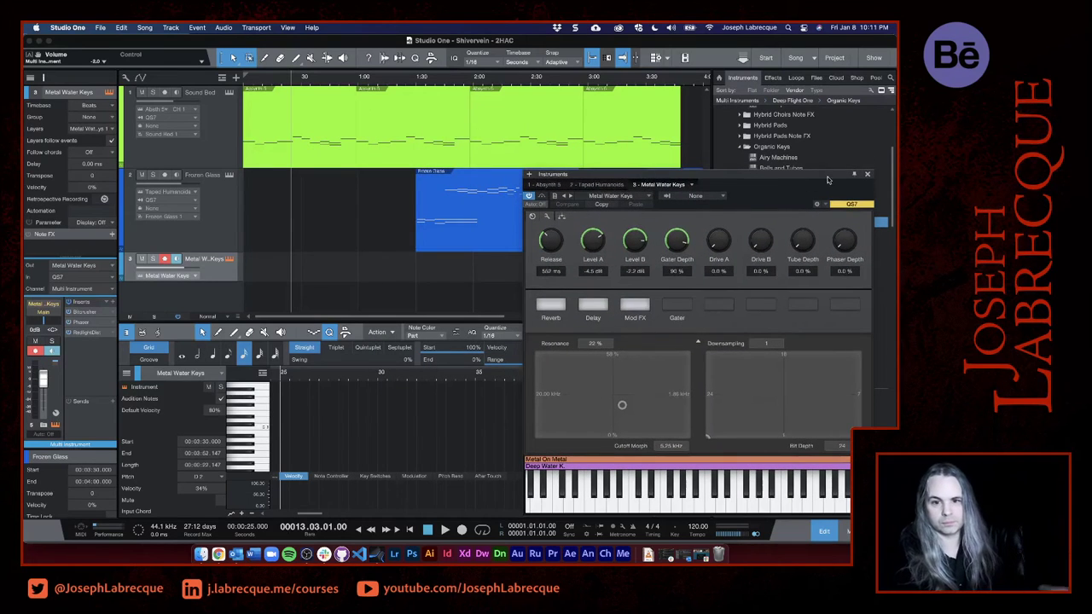
left_click(867, 174)
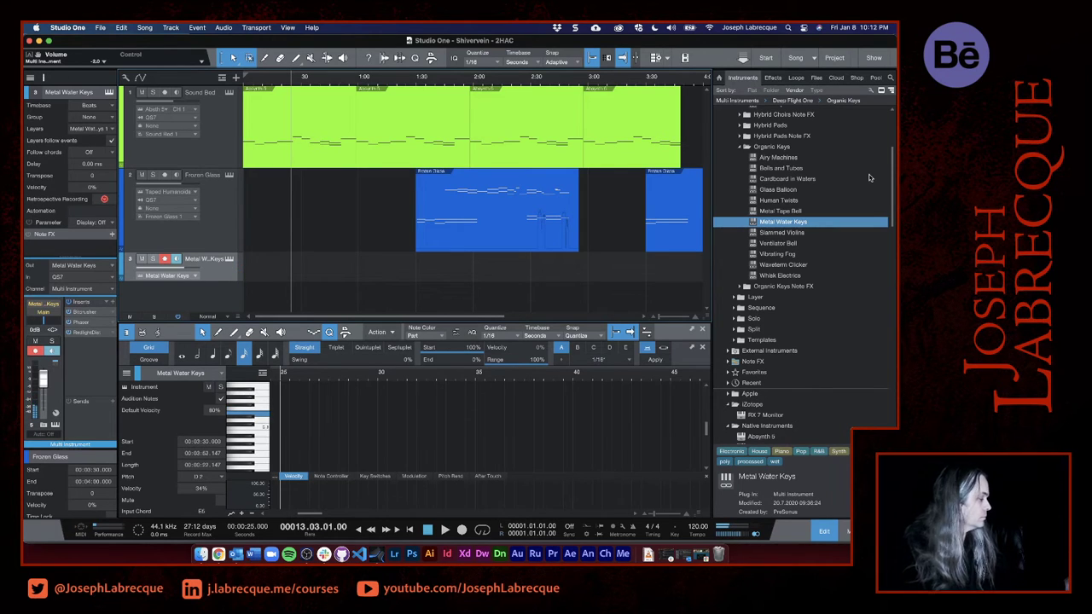
left_click(153, 259)
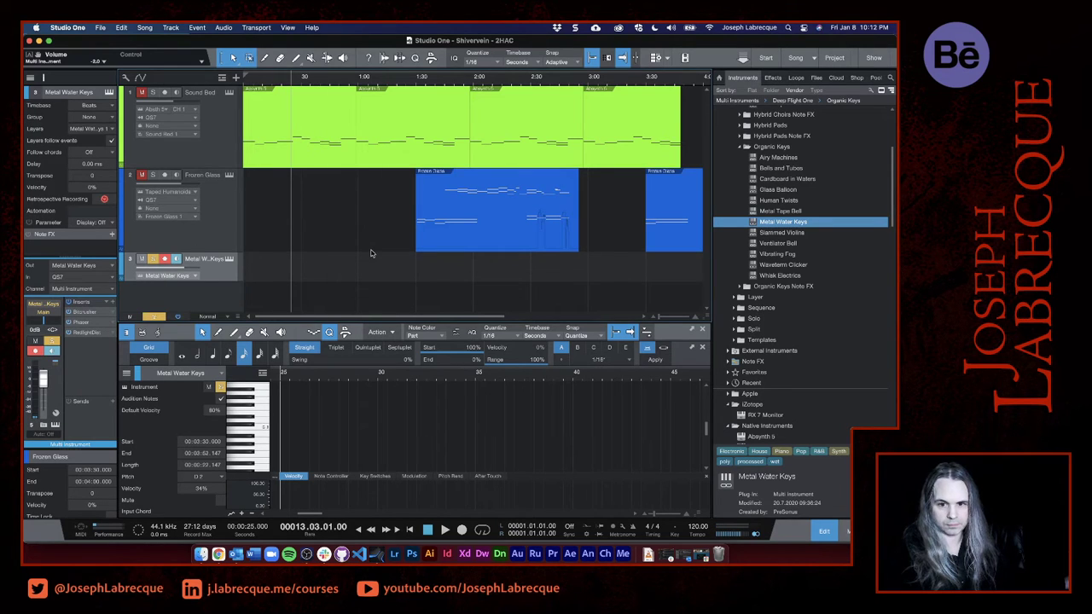
- Switch the Metal Water Keys track's instrument to the Vibrating Fog preset from Deep Flight One's Organic Keys and close its window
left_click(229, 260)
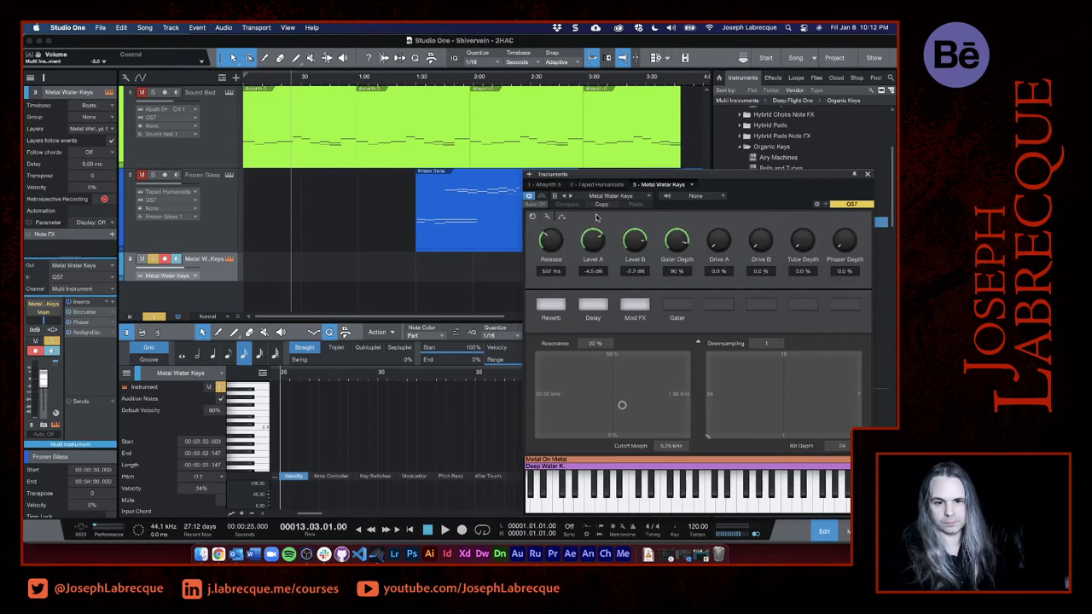
left_click(638, 197)
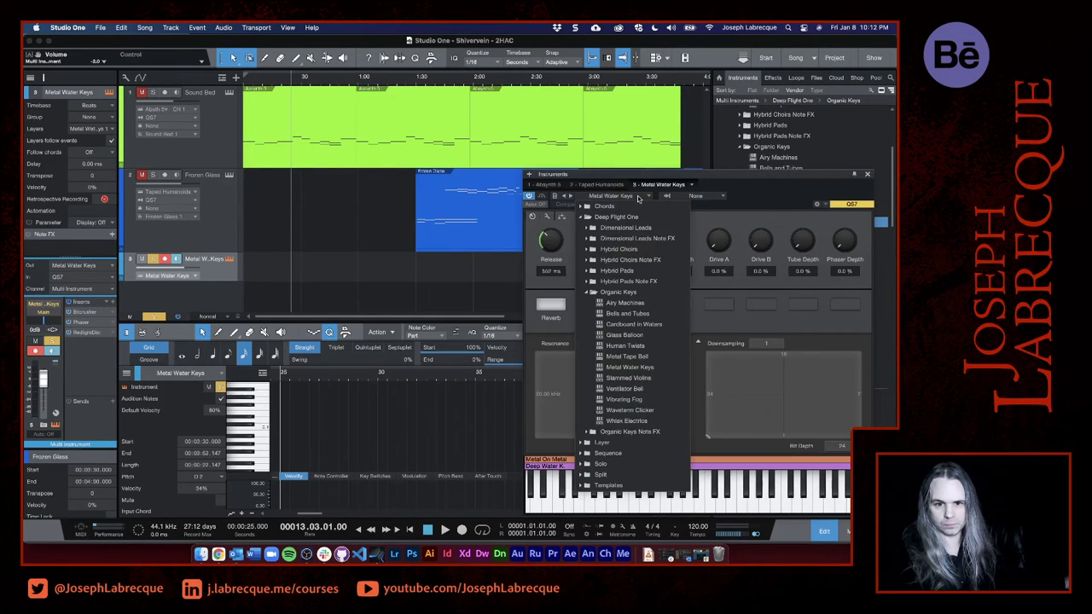
left_click(638, 400)
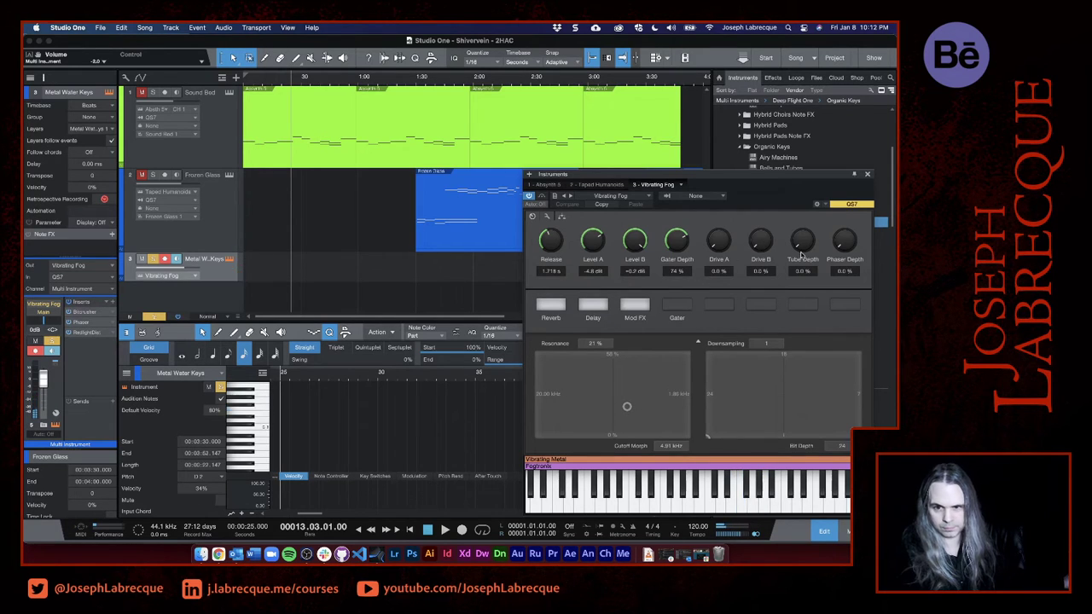
left_click(867, 175)
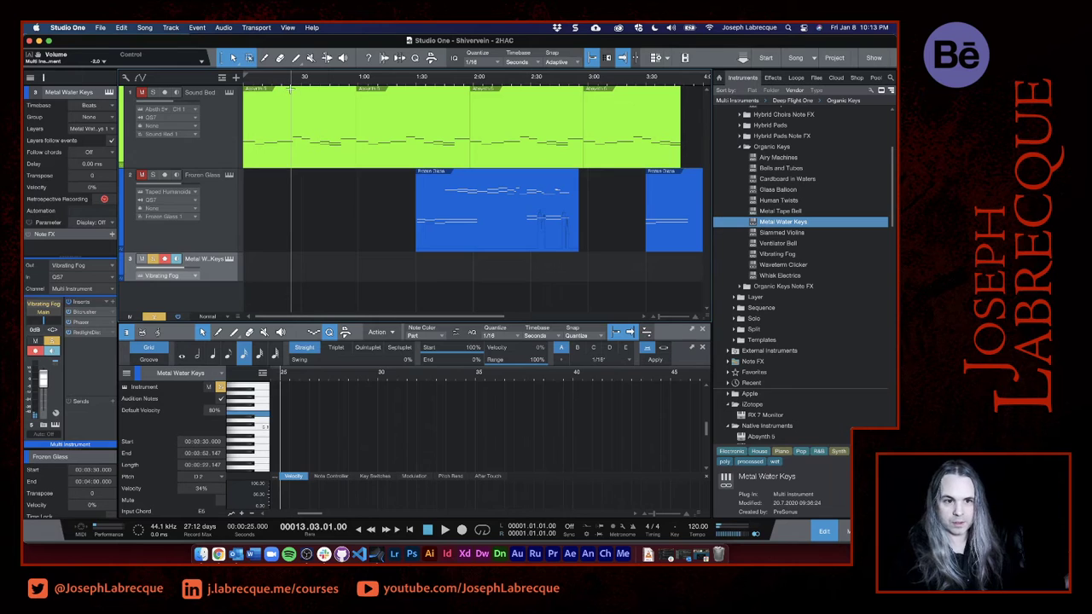
- Record a slow phrase of about 15 seconds on the Metal Water Keys track from the start of the song
left_click(244, 82)
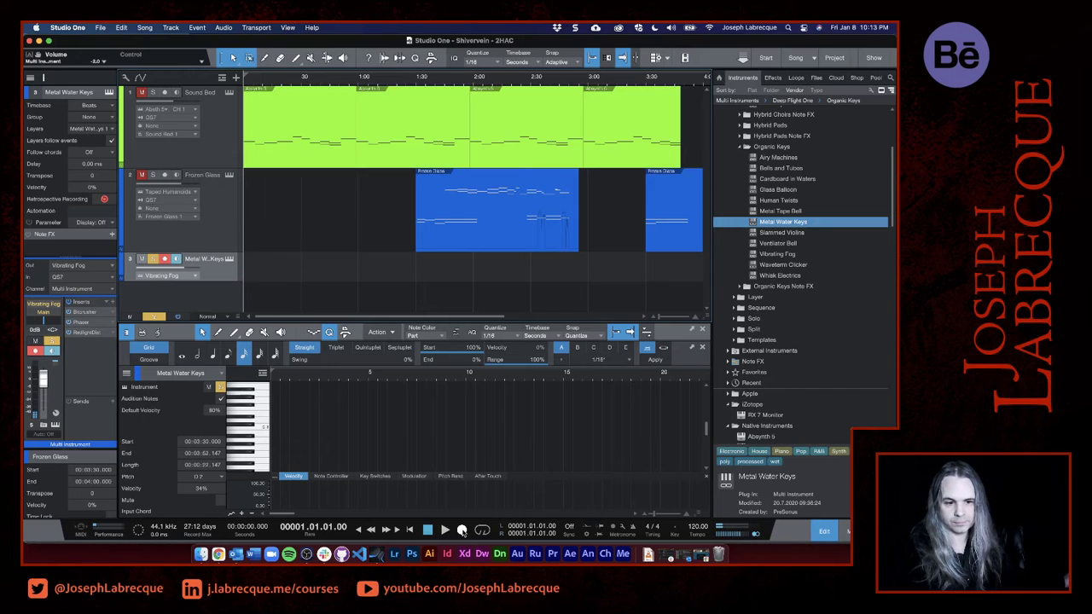
left_click(461, 530)
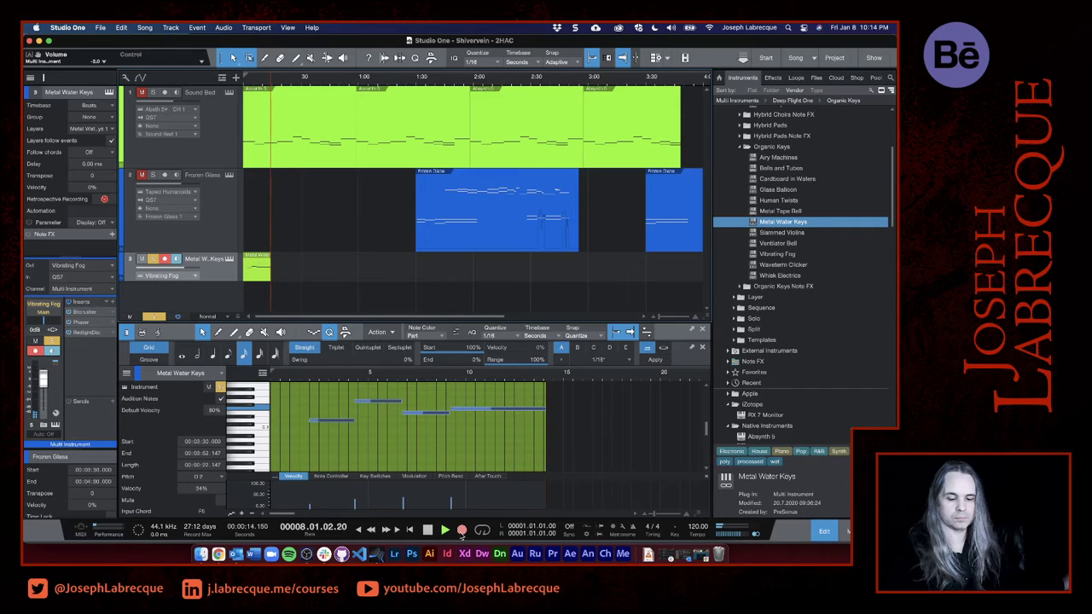
left_click(461, 531)
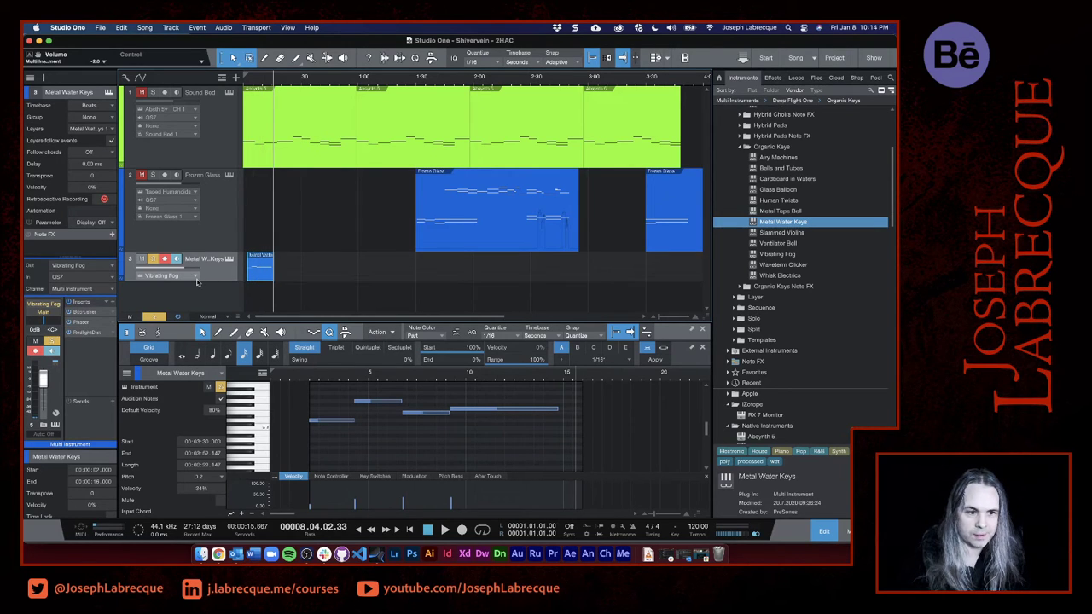
- Enlarge the Metal Water Keys track and change its colour to golden yellow
left_click_drag(196, 279, 200, 316)
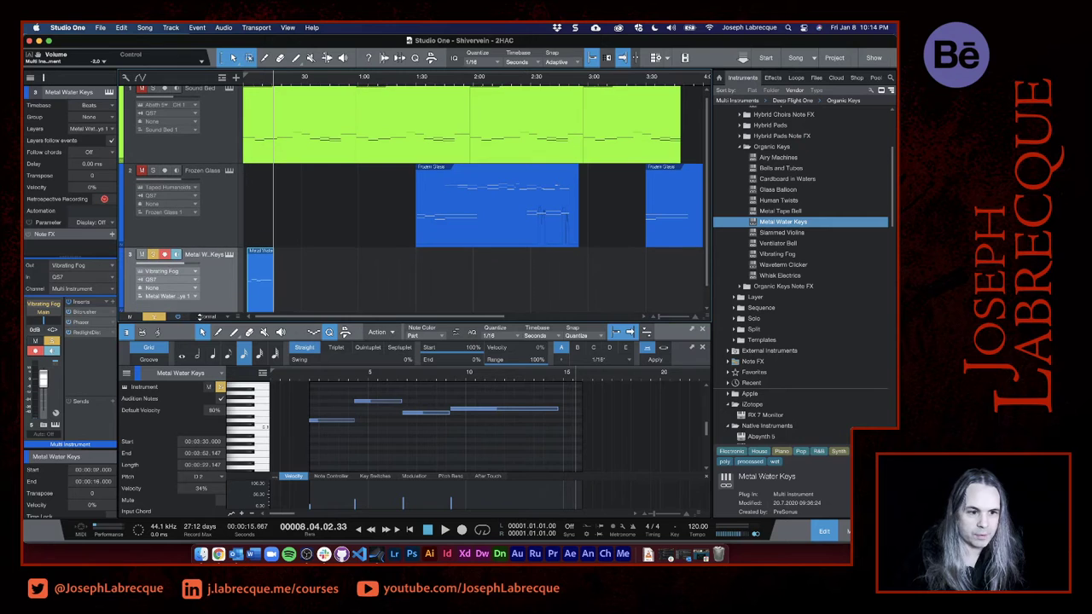
left_click(122, 275)
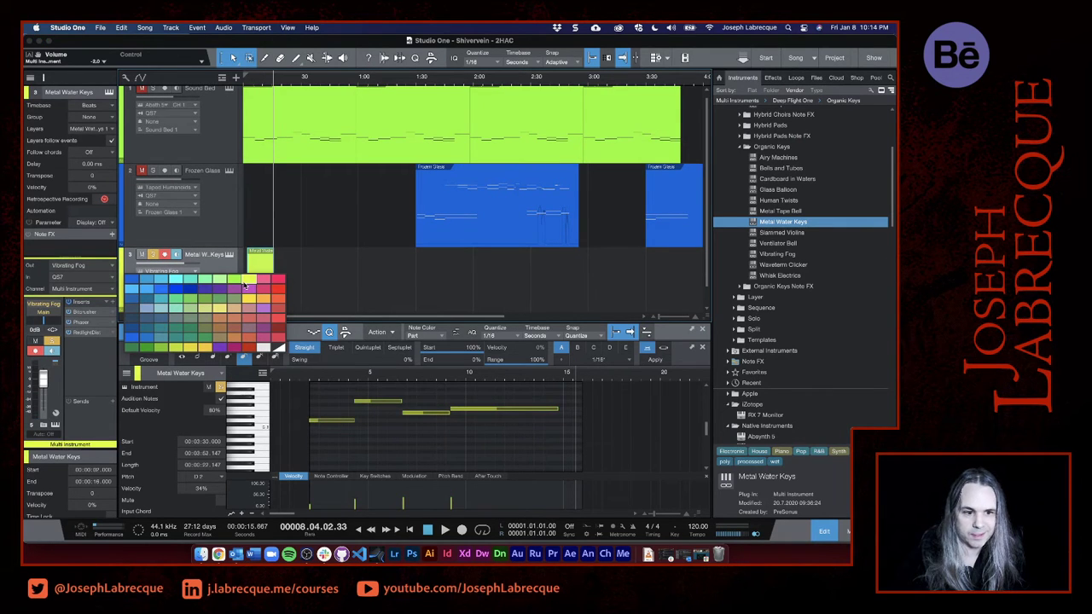
left_click(196, 292)
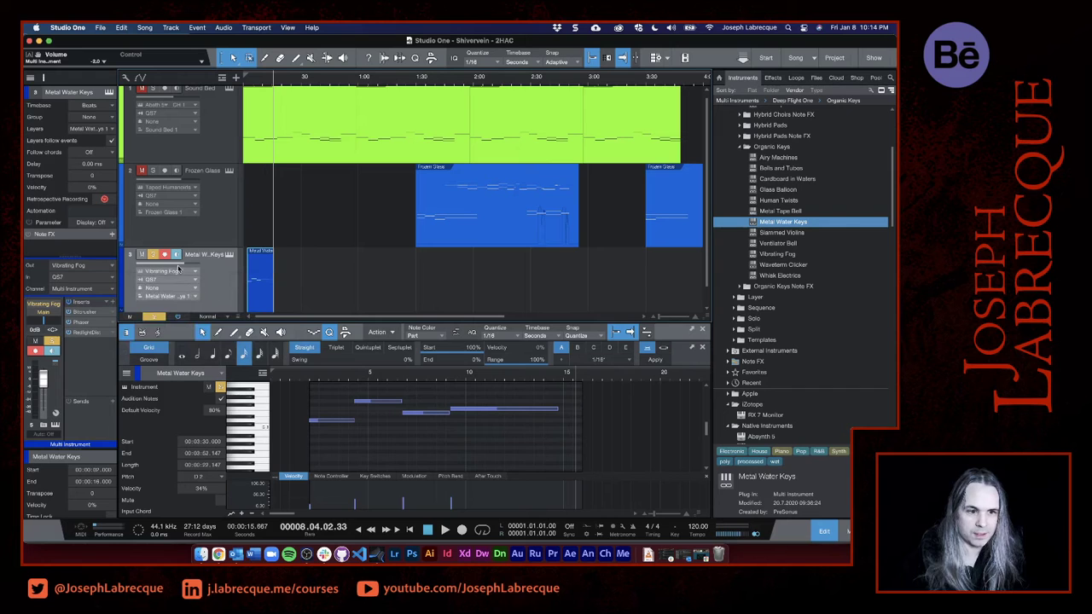
left_click(122, 274)
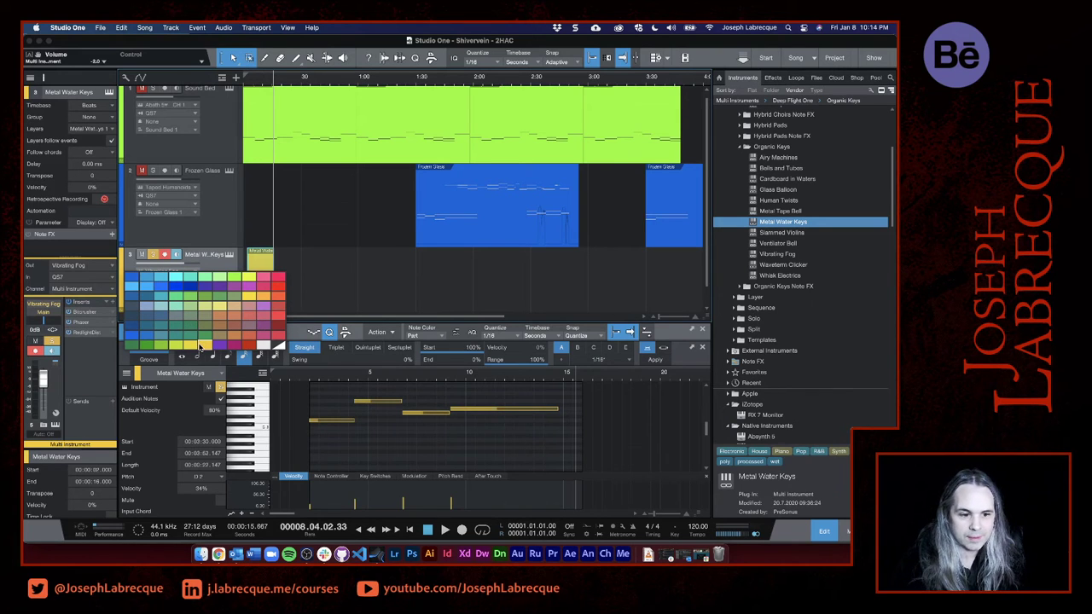
left_click(208, 344)
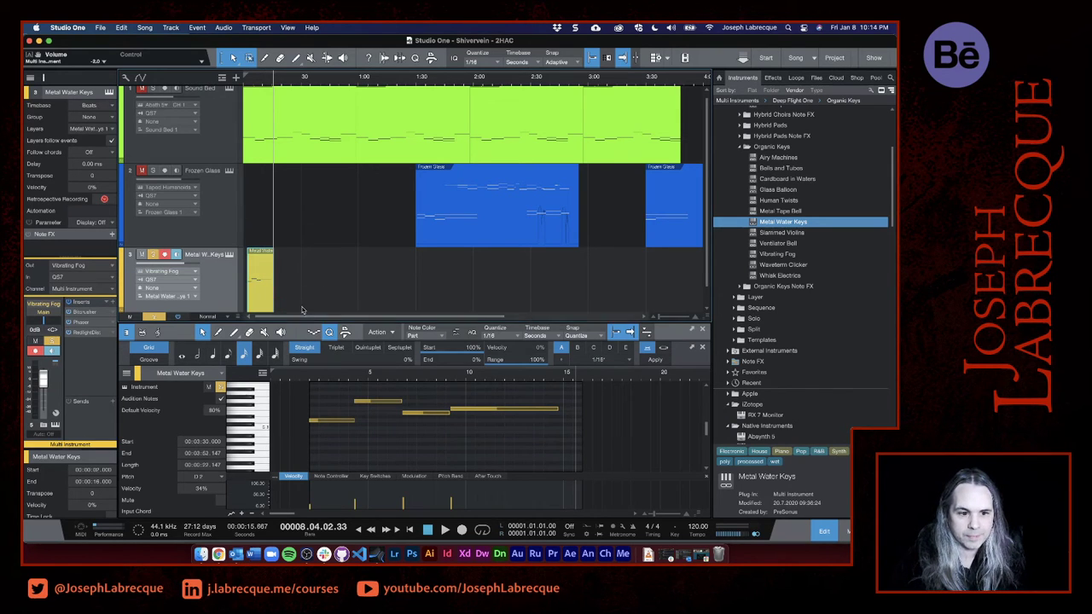
- Reduce the heights of all three tracks and move the recorded Metal Water Keys event to the very start of the song
scroll(307, 289, "down", 1)
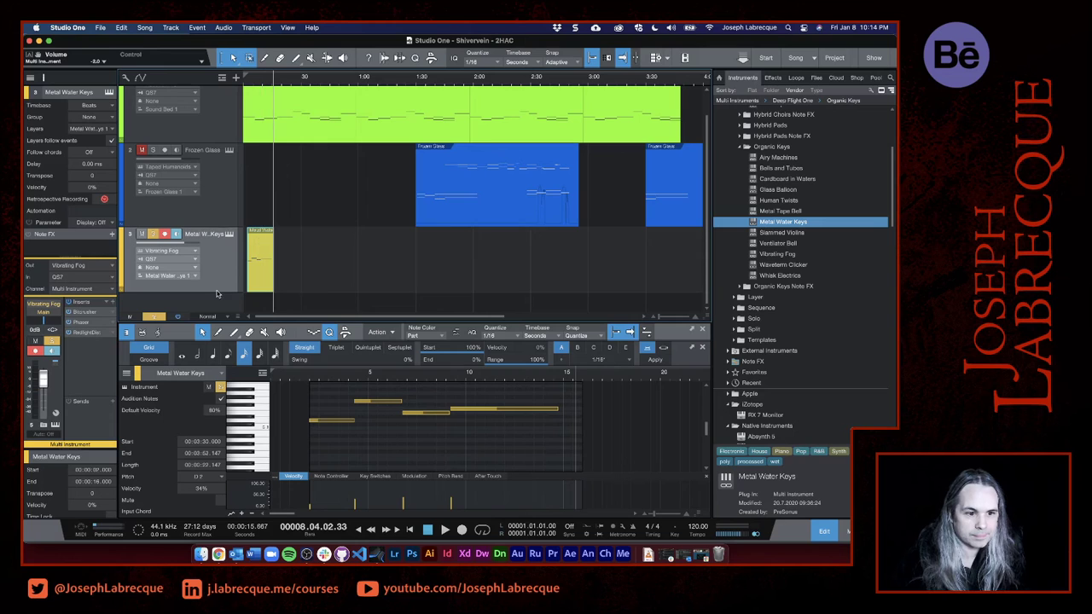
left_click_drag(219, 143, 217, 109)
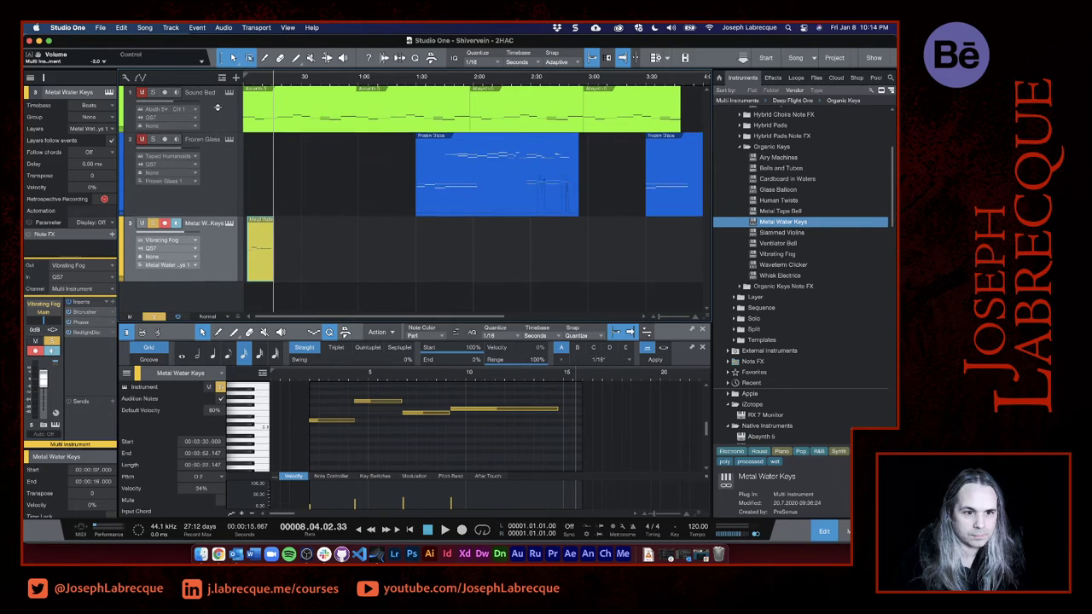
left_click_drag(218, 217, 217, 188)
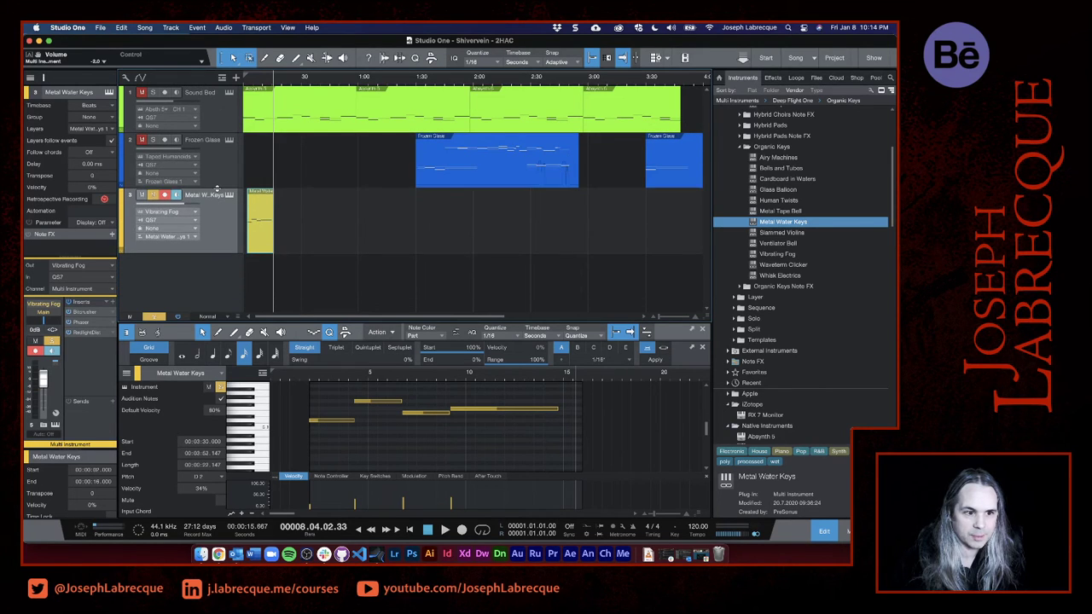
left_click_drag(207, 253, 205, 242)
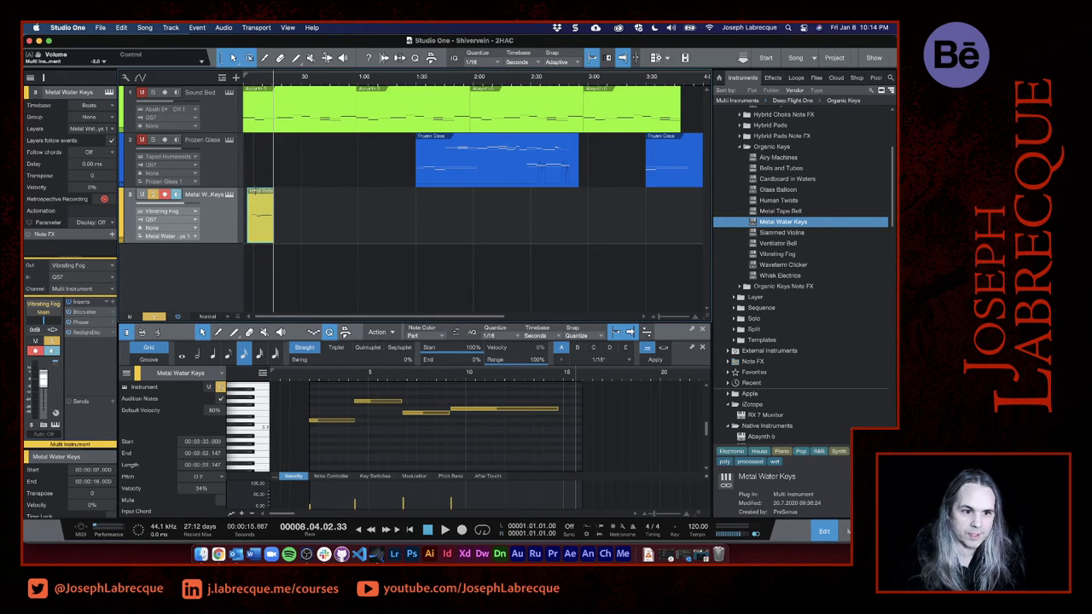
left_click_drag(263, 235, 258, 236)
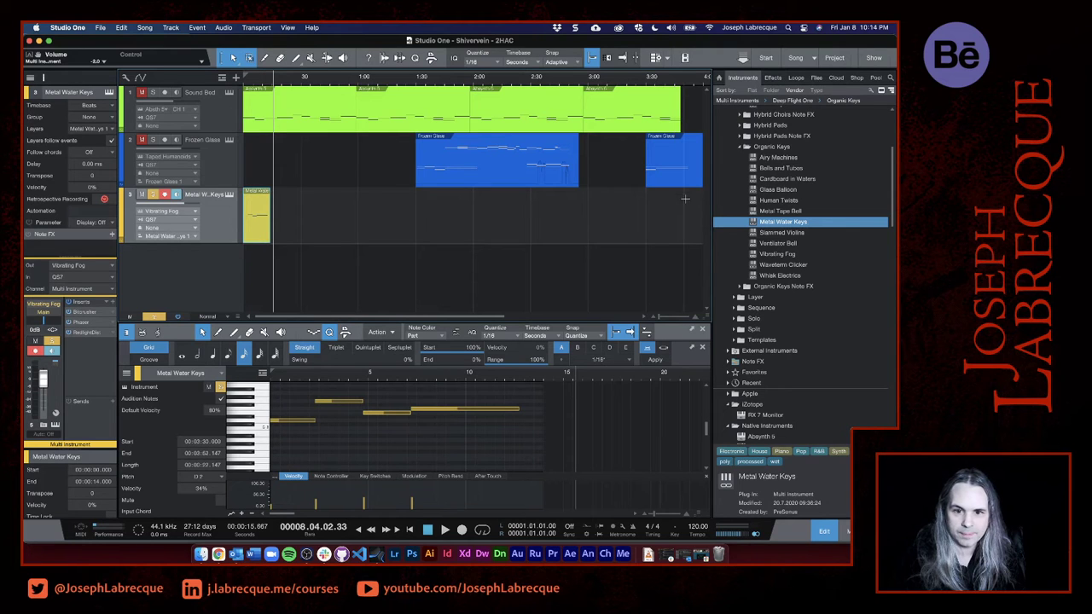
left_click_drag(684, 194, 331, 128)
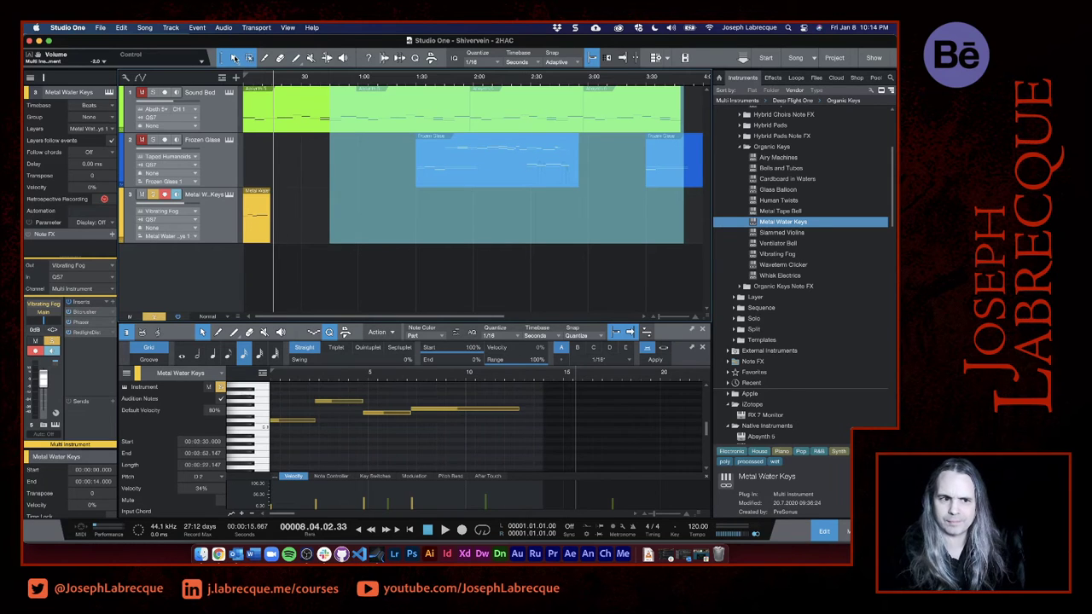
left_click(234, 58)
left_click(264, 88)
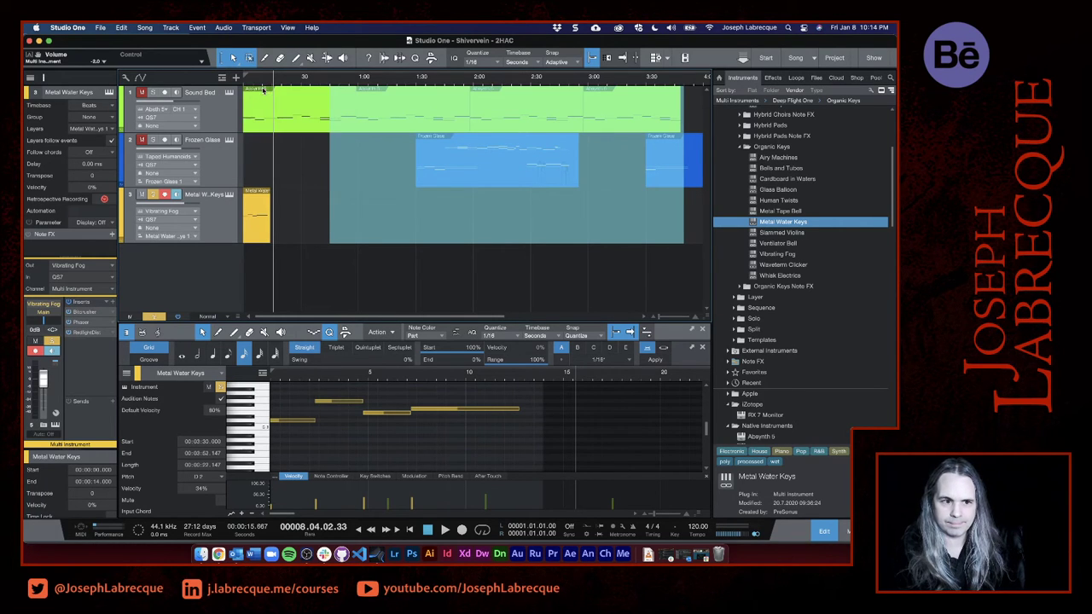
left_click(299, 171)
- Select all Sound Bed and Frozen Glass events and shift them together so the Sound Bed begins at 0:20
left_click(294, 125)
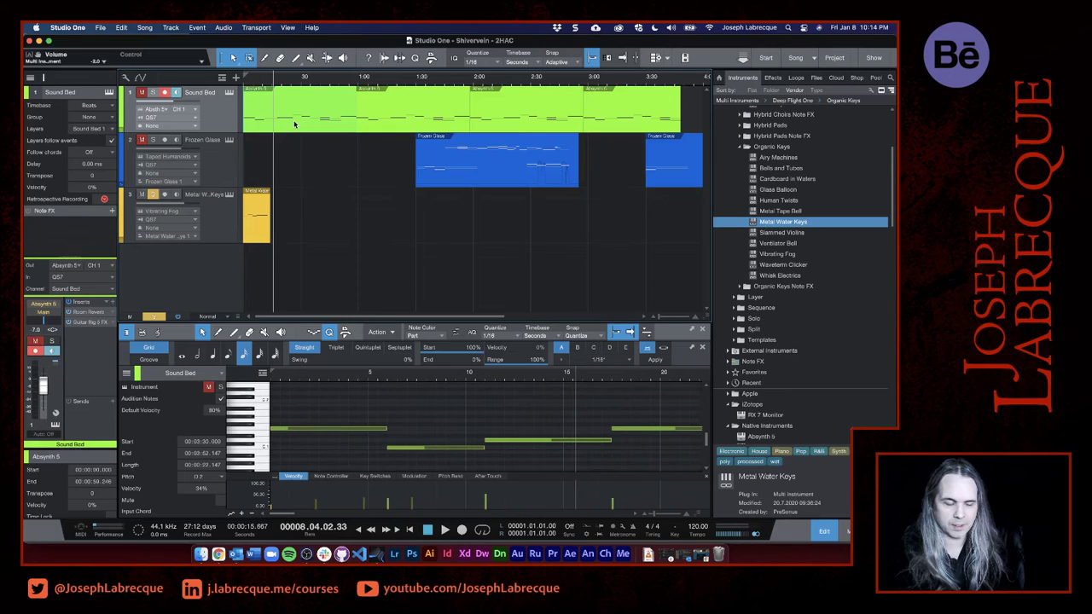
left_click(405, 126)
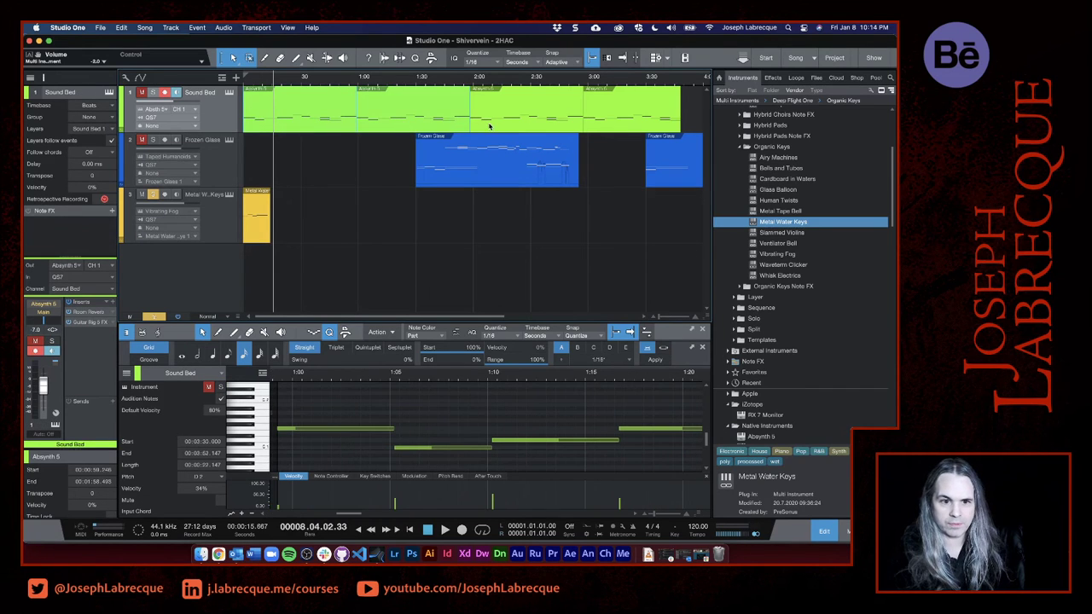
left_click(607, 125)
left_click(501, 168)
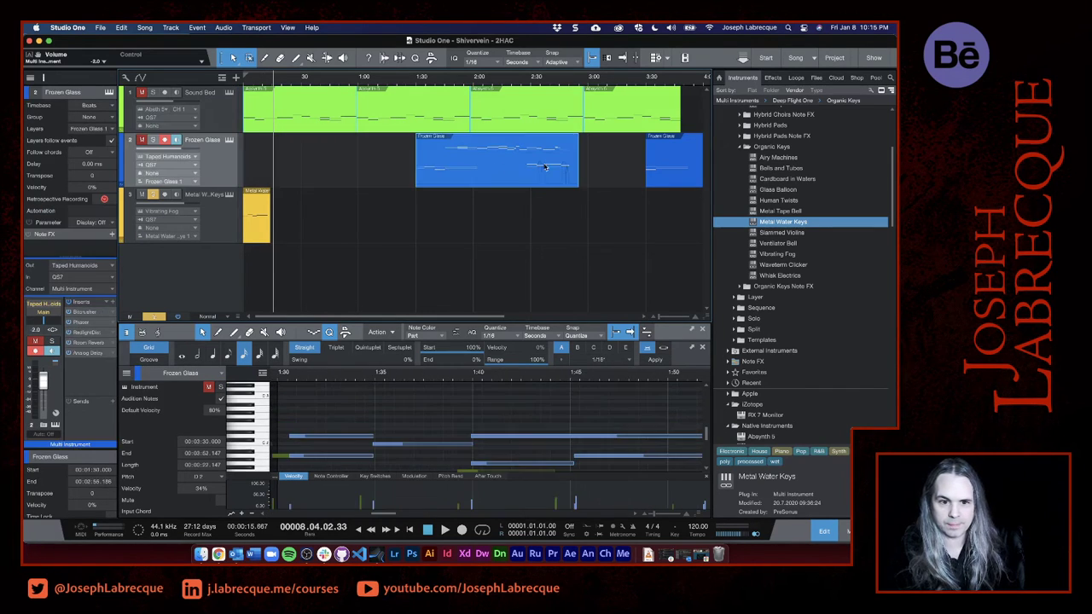
left_click(667, 173)
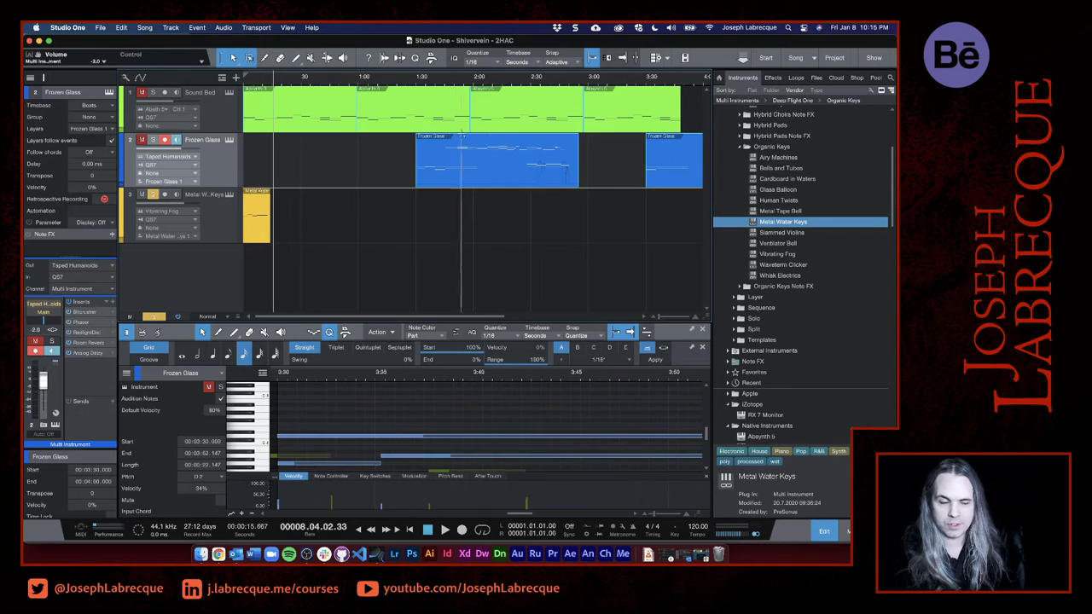
left_click(264, 129)
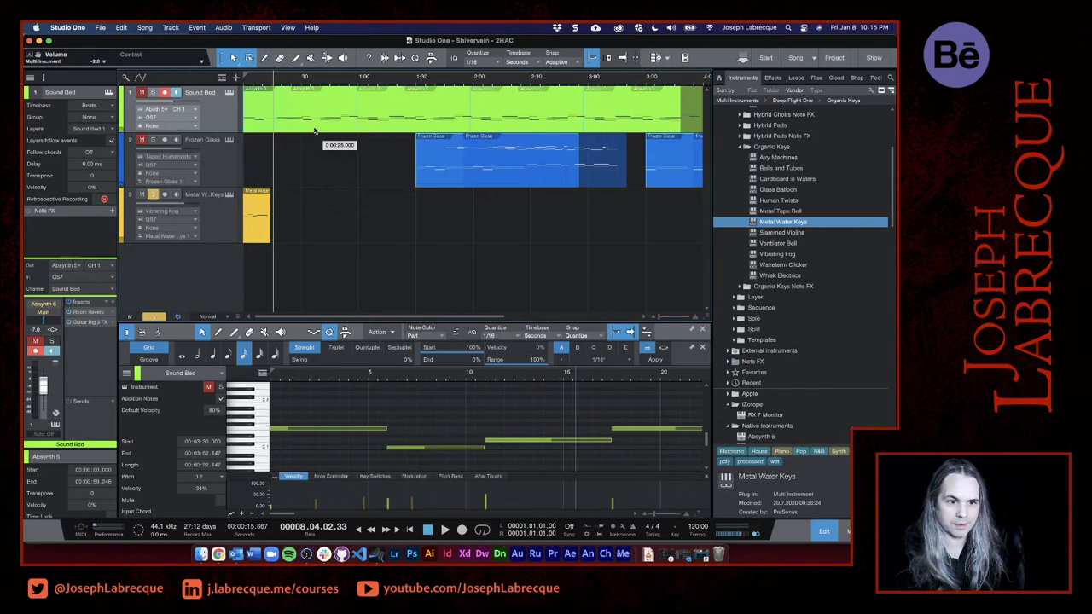
left_click_drag(334, 134, 304, 134)
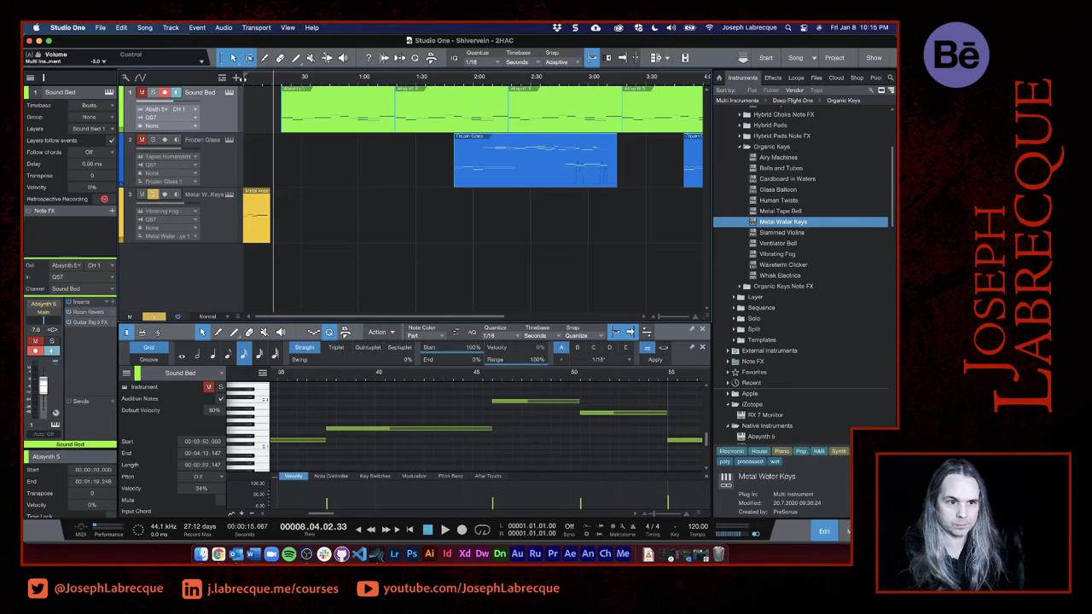
- Play the soloed opening phrase and shift the selected Sound Bed and Frozen Glass events so the Sound Bed begins at 0:10
key("space")
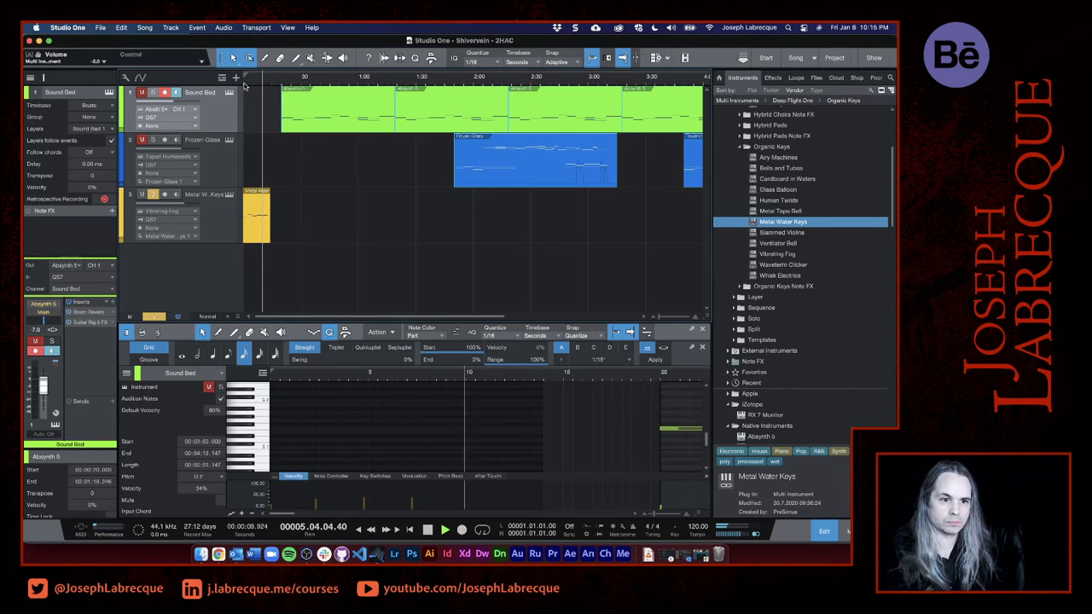
key("space")
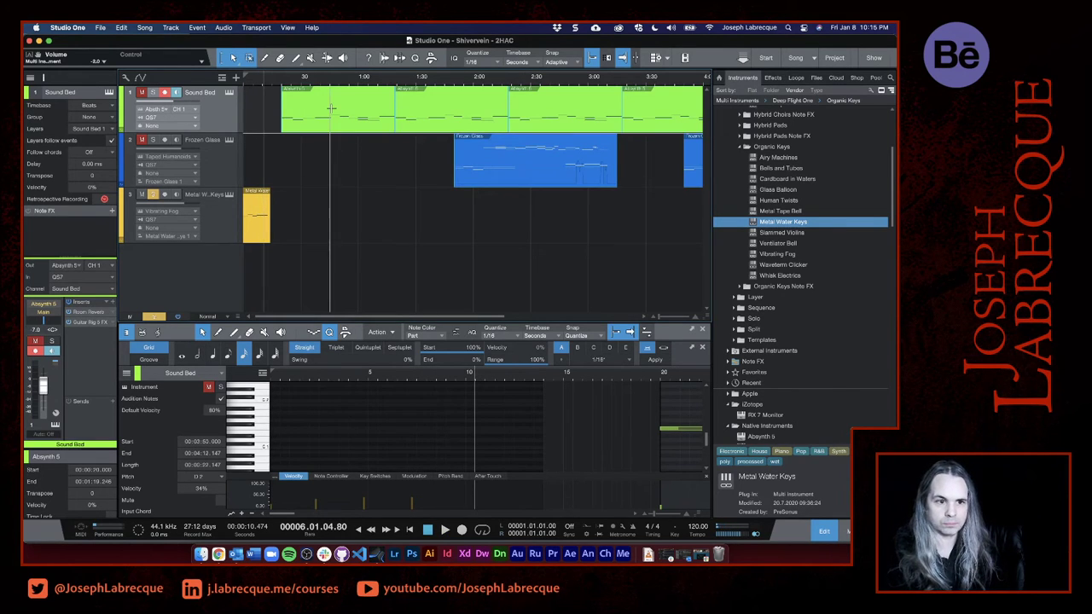
left_click_drag(304, 129, 289, 130)
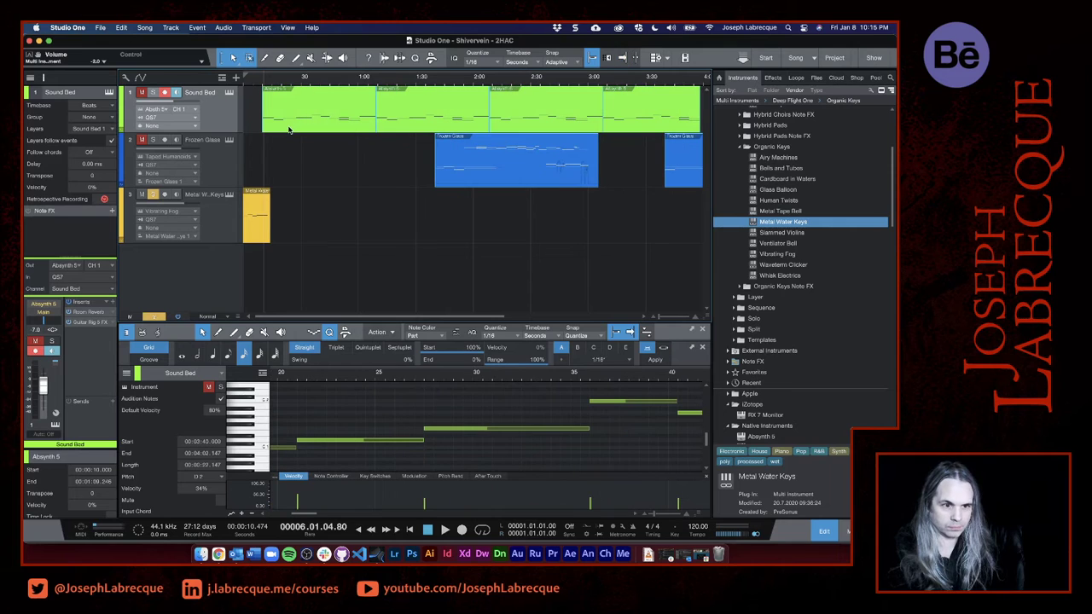
- Play the opening phrase from the song's start, unsolo Metal Water Keys, and replay the intro with all tracks audible
key("Home")
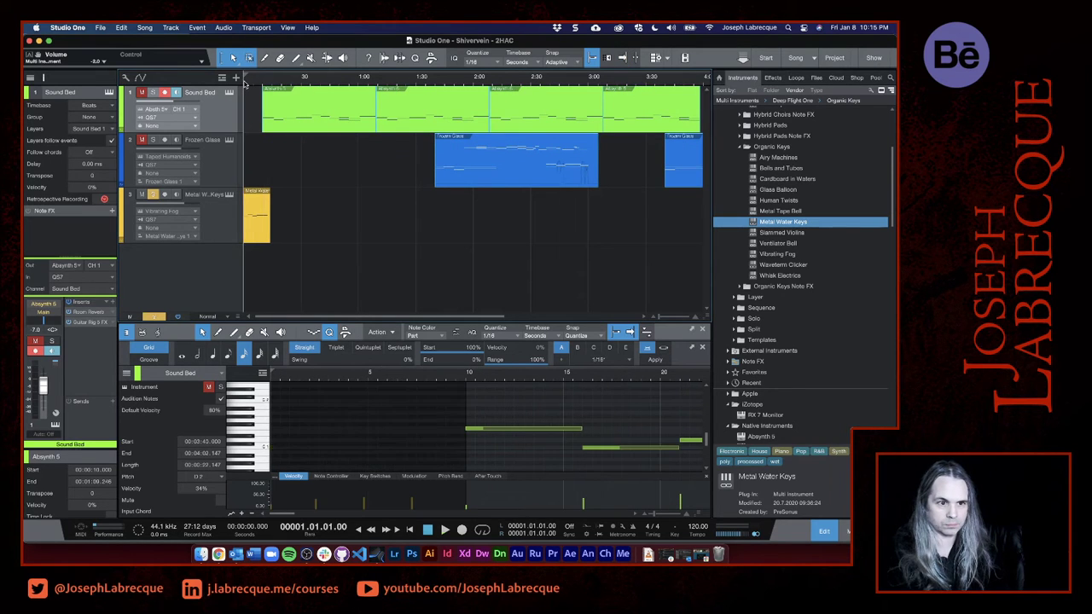
key("space")
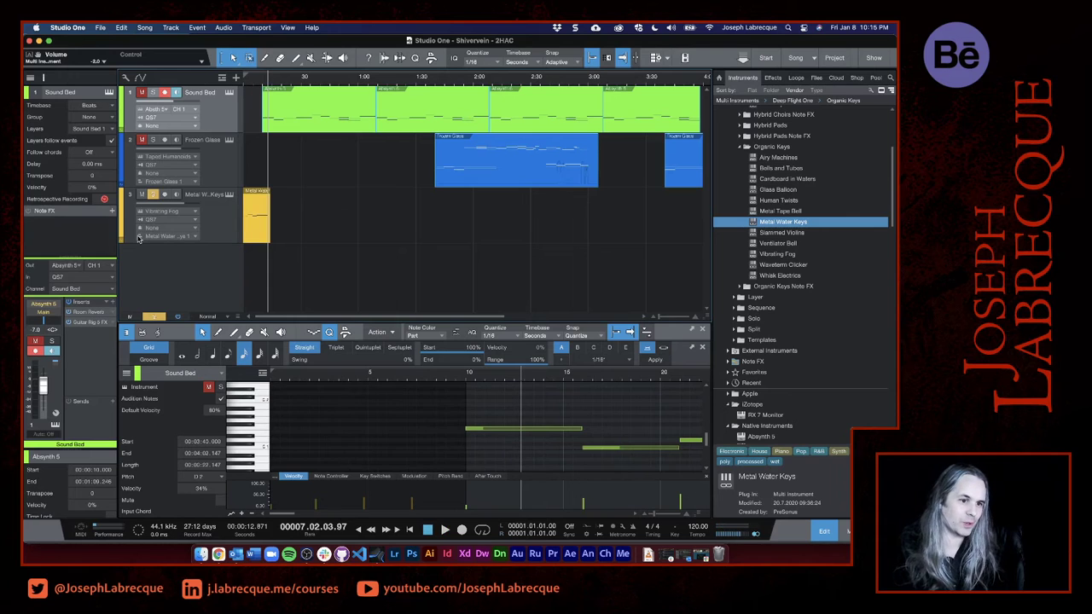
left_click(153, 195)
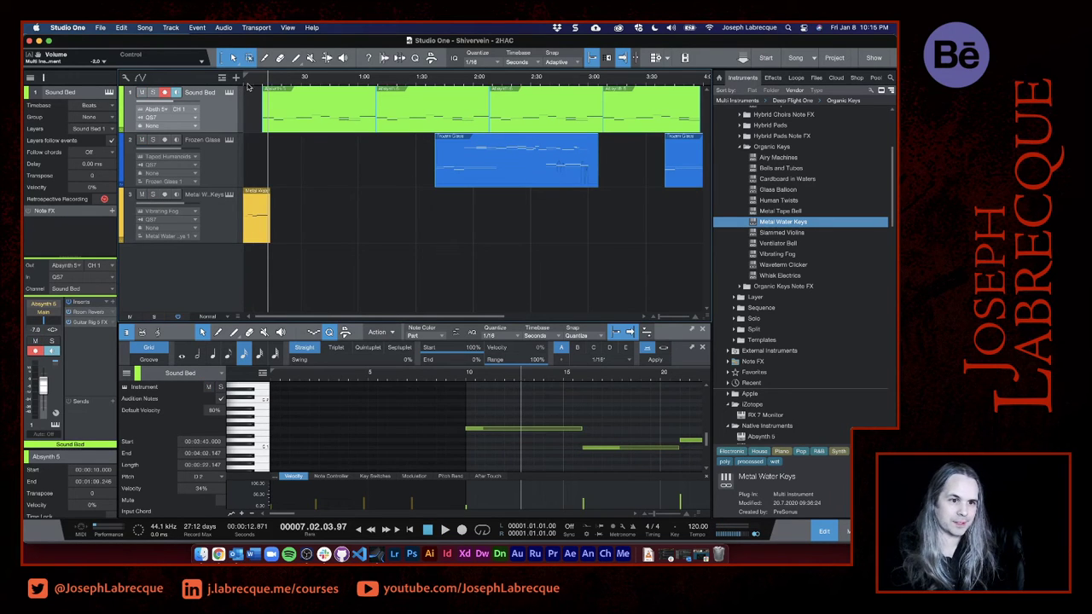
left_click(244, 85)
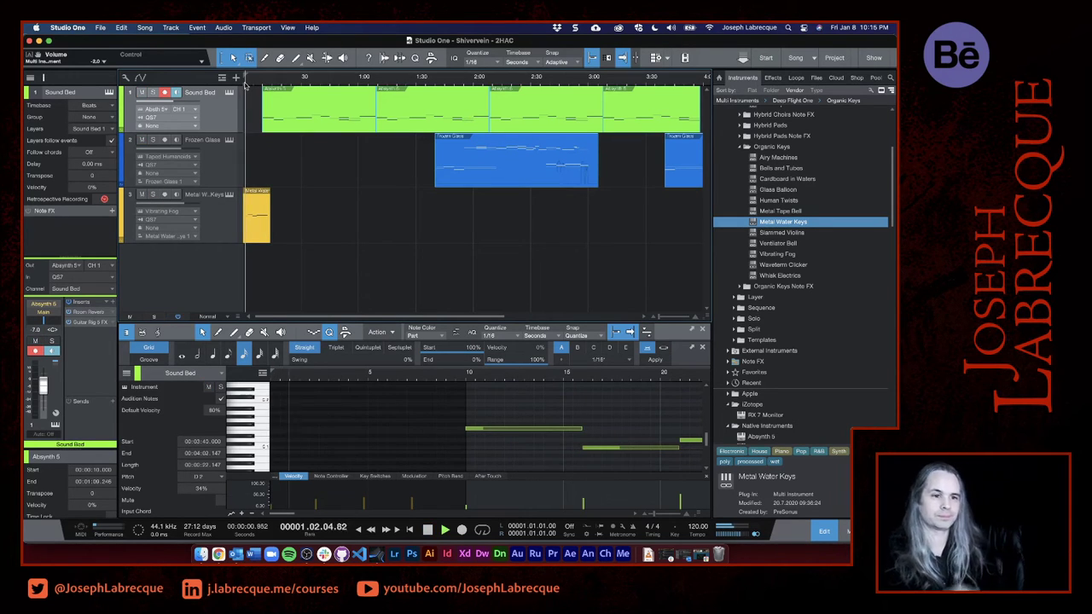
scroll(244, 85, "up", 6)
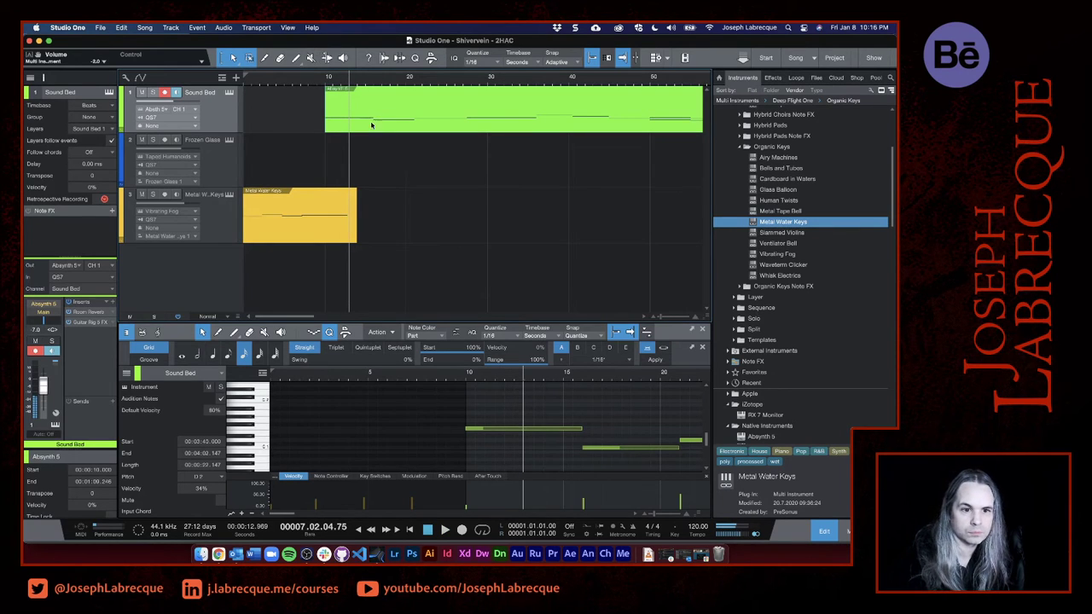
- Move the selected Sound Bed and Frozen Glass events so the Sound Bed starts at 0:20, and select the Metal Water Keys track
left_click_drag(367, 132, 438, 138)
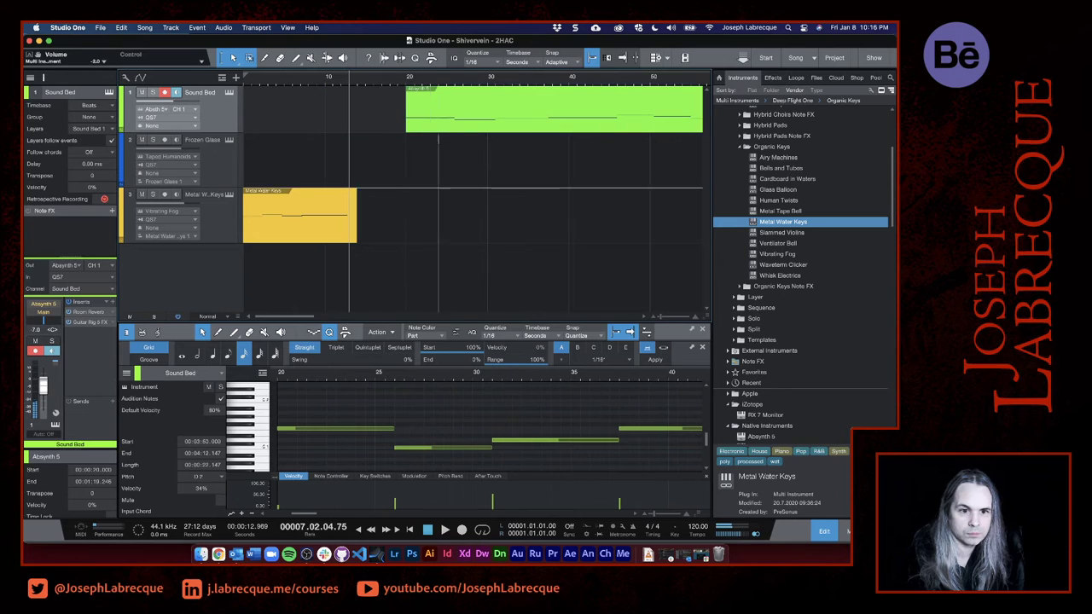
left_click(214, 235)
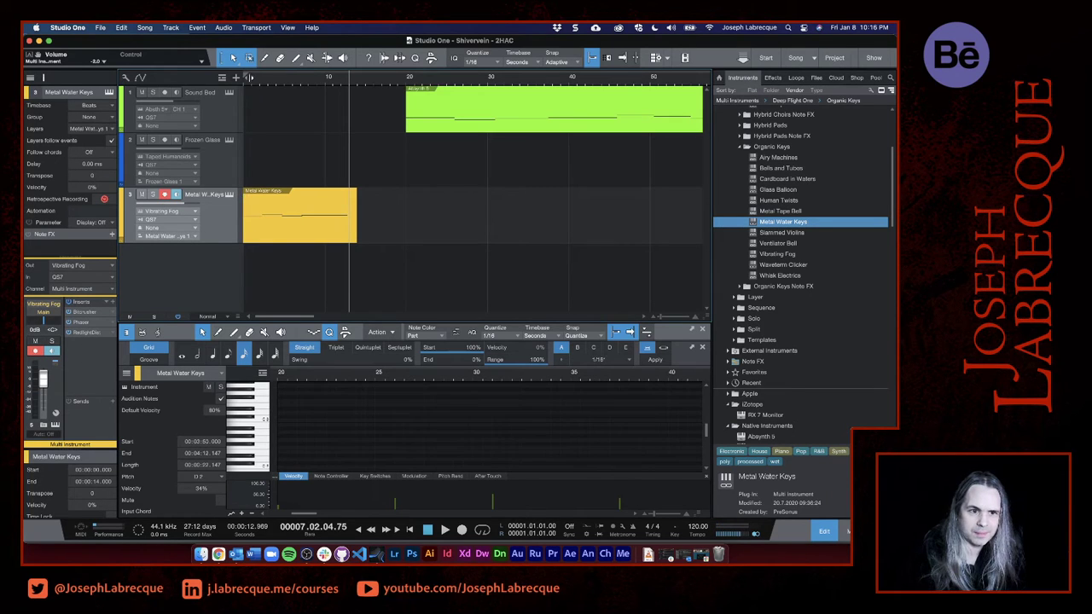
- Replay the intro from the song's start and browse the insert effects available for the Metal Water Keys channel
left_click(245, 83)
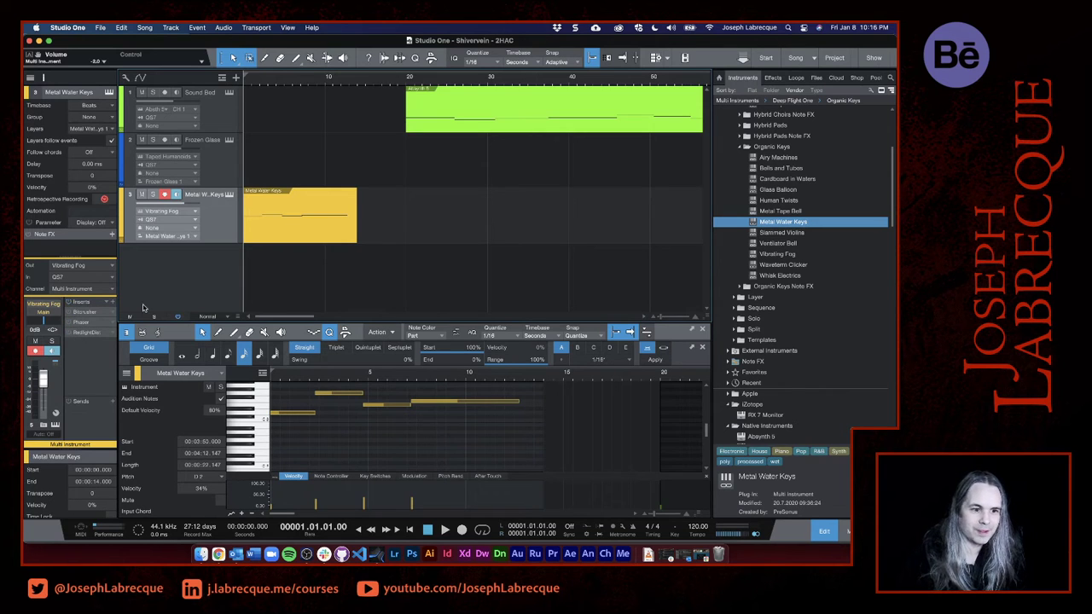
key("space")
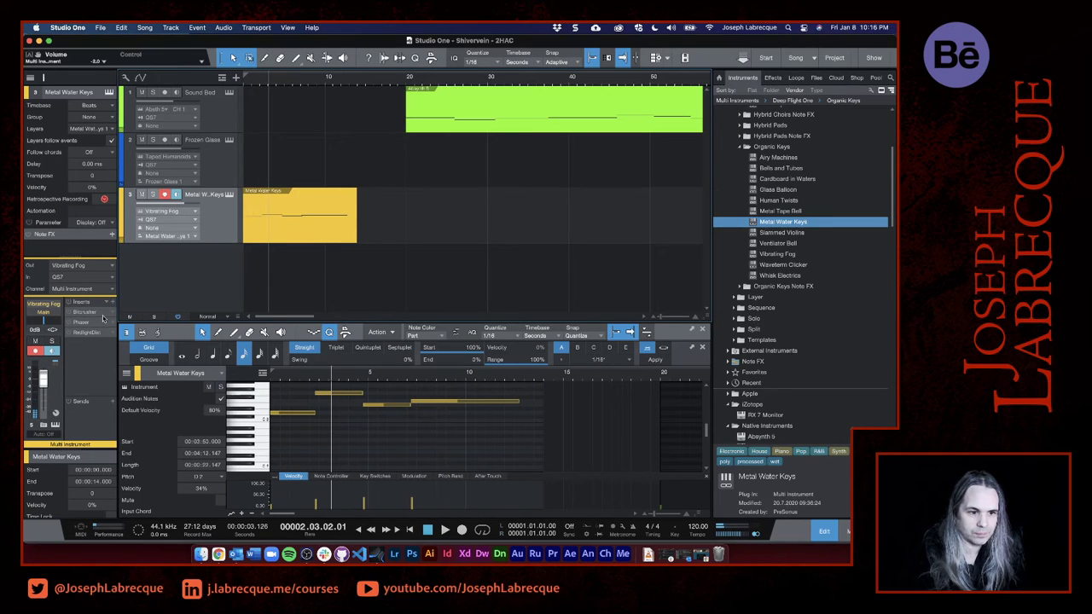
left_click(114, 304)
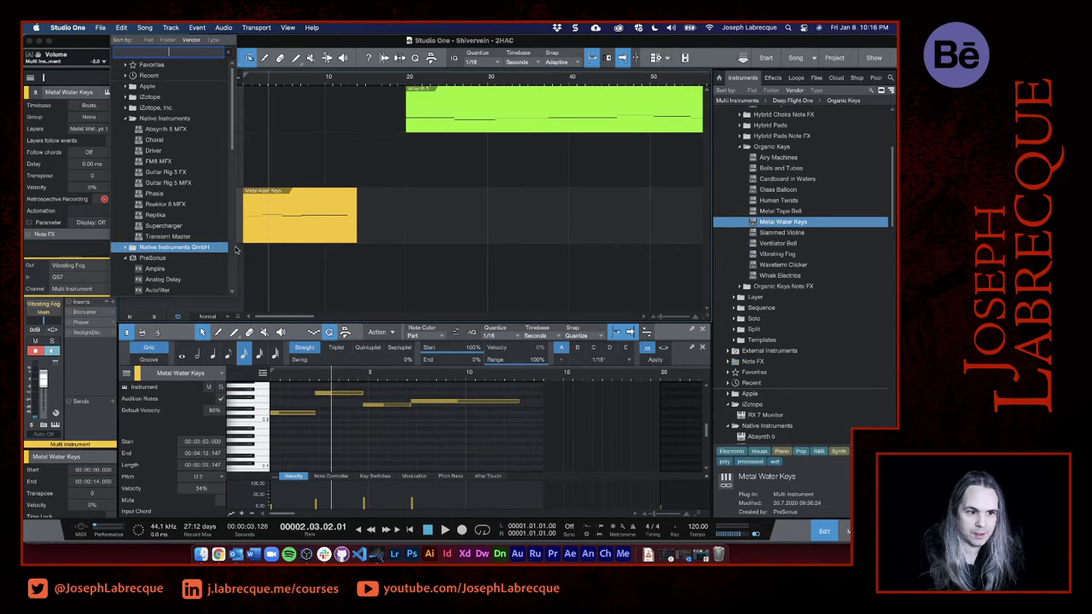
left_click(106, 390)
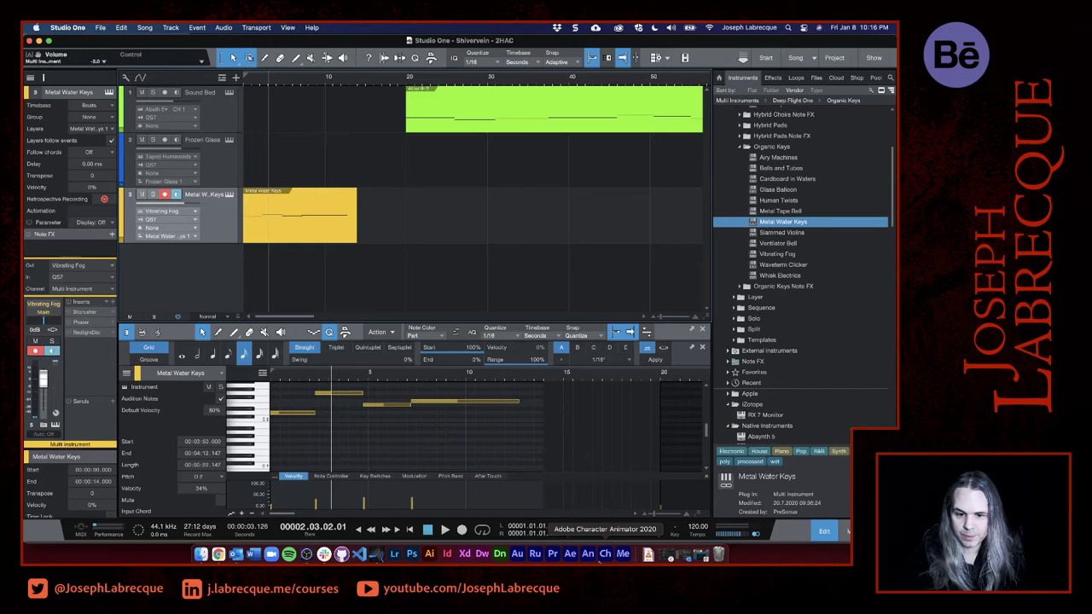
- Copy Sound Bed's Room Reverb and Frozen Glass's Analog Delay onto the Vibrating Fog channel's inserts in the mixer
key("F3")
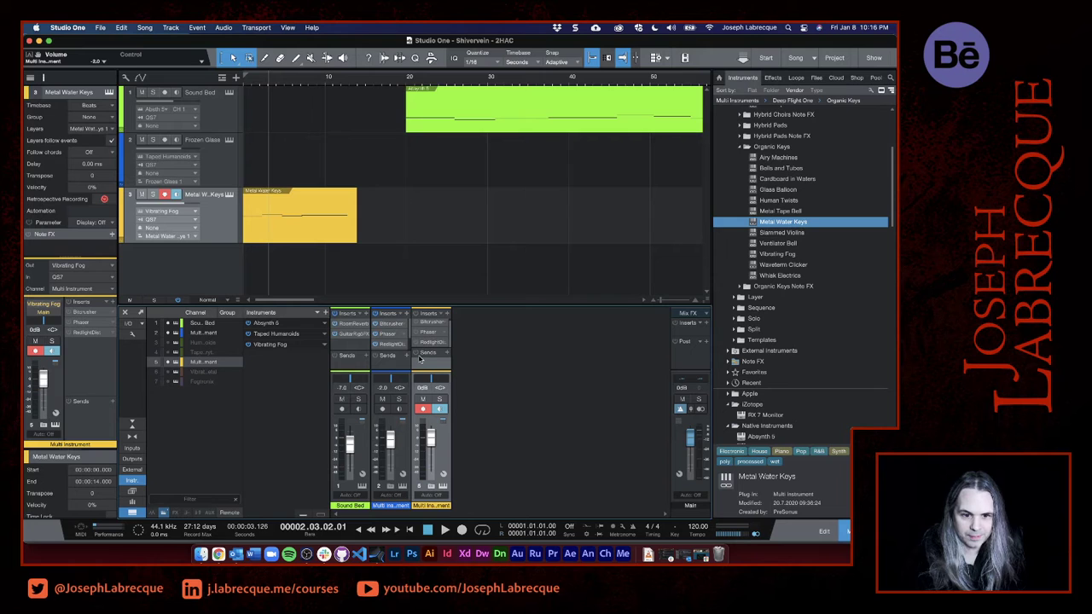
left_click_drag(486, 305, 498, 170)
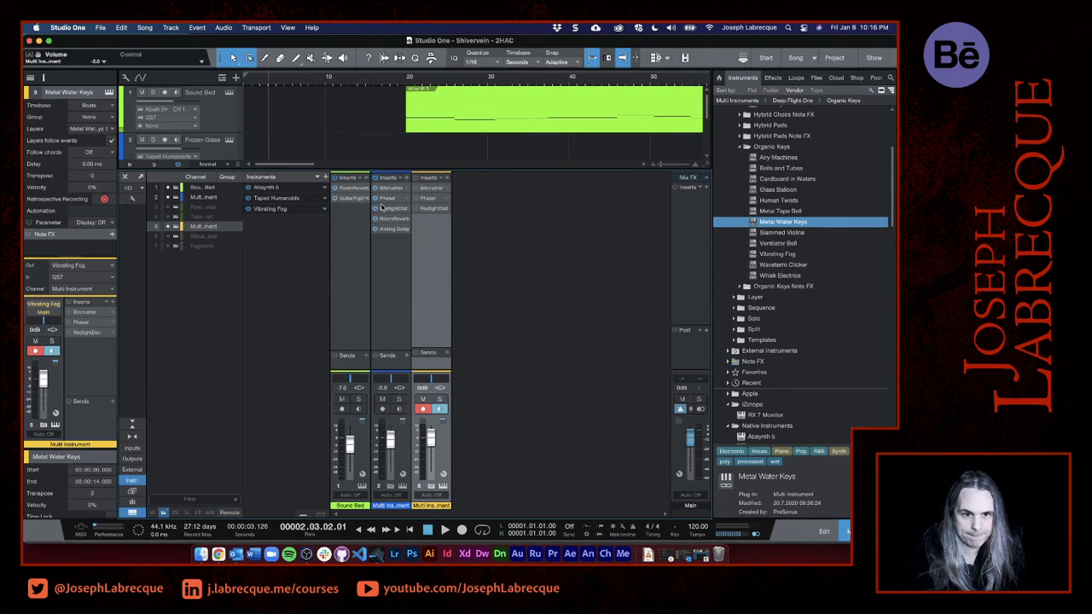
left_click_drag(356, 189, 432, 251)
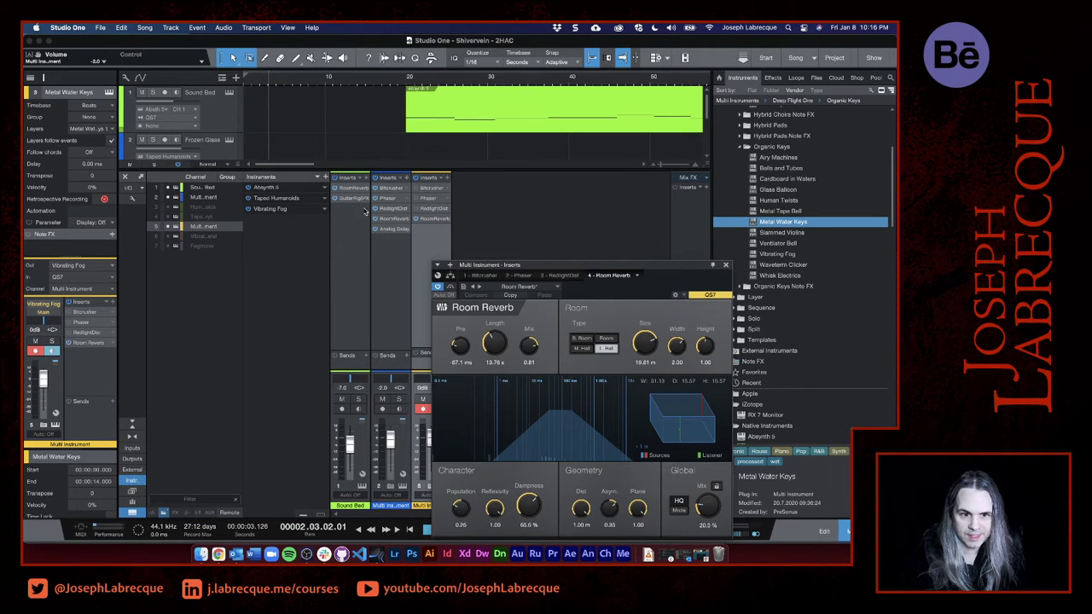
left_click_drag(394, 231, 433, 228)
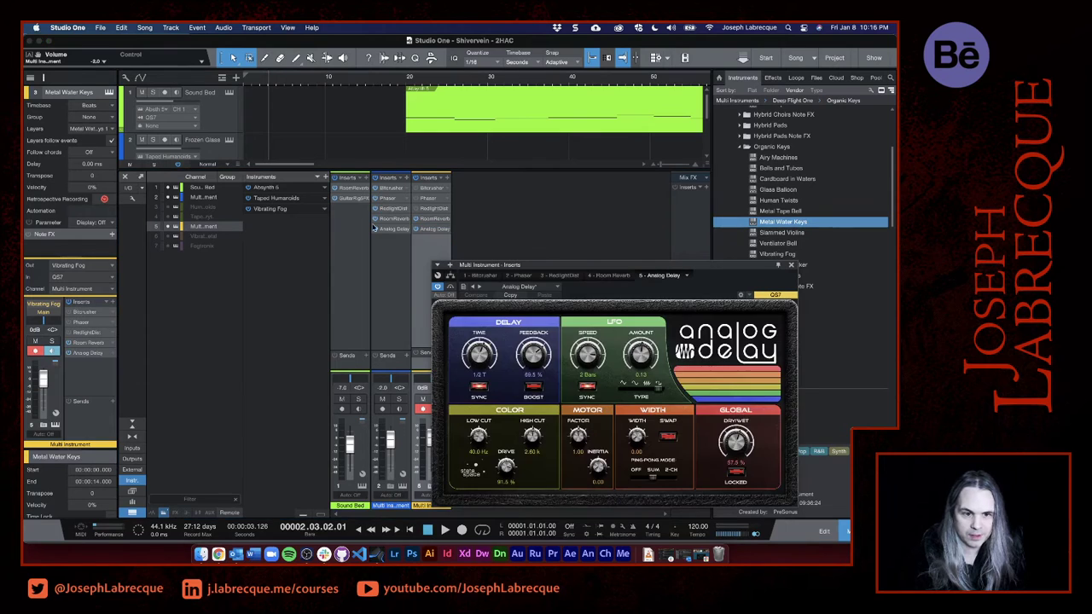
left_click(236, 169)
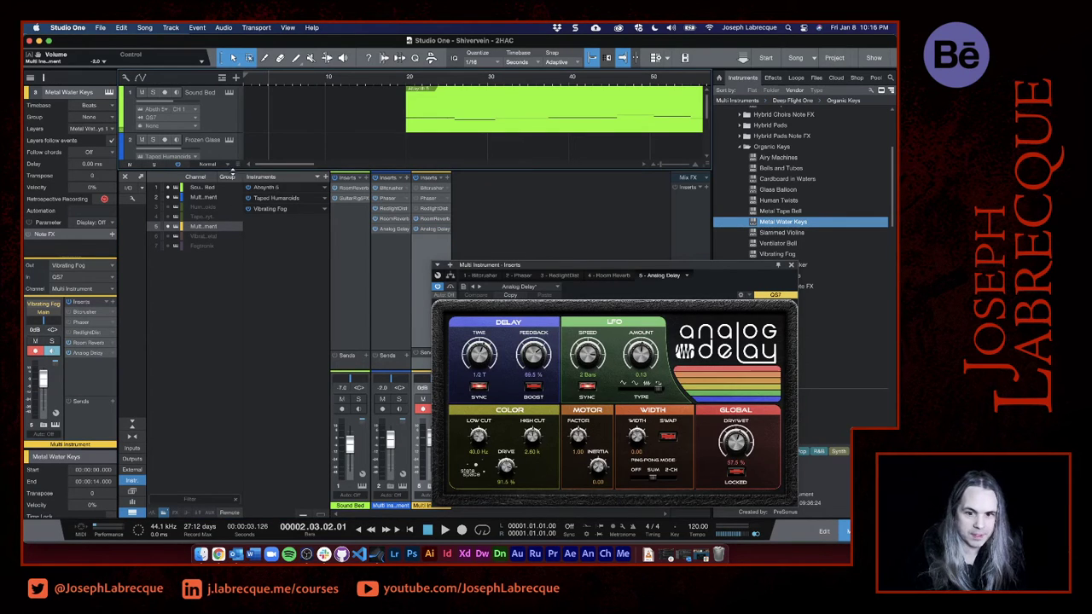
left_click_drag(232, 171, 226, 339)
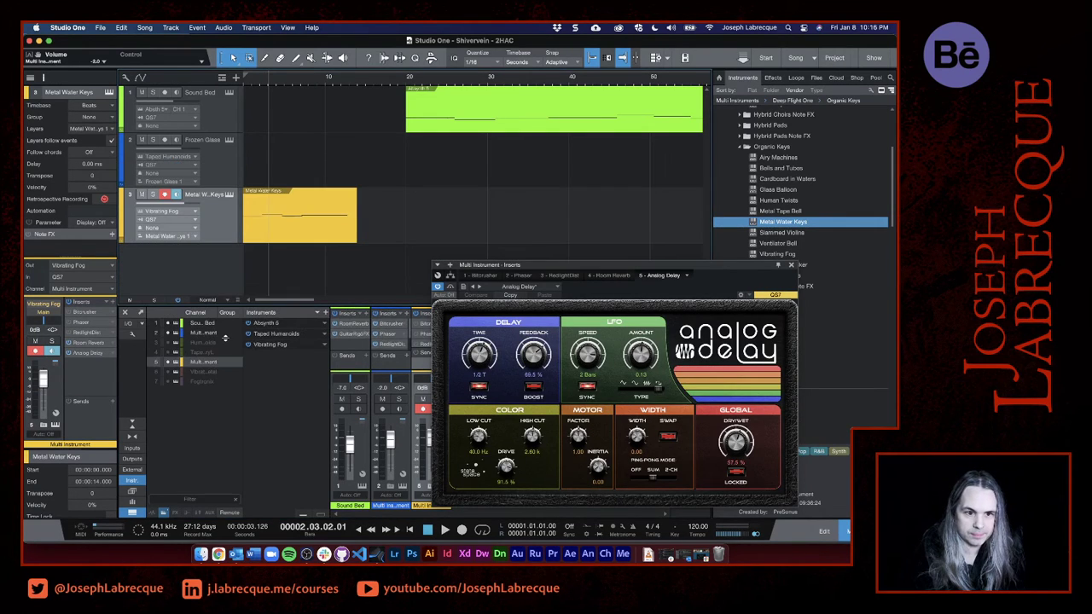
- Return the playhead to the song's start and move the Metal Water Keys event so it begins at 0:01
left_click(245, 82)
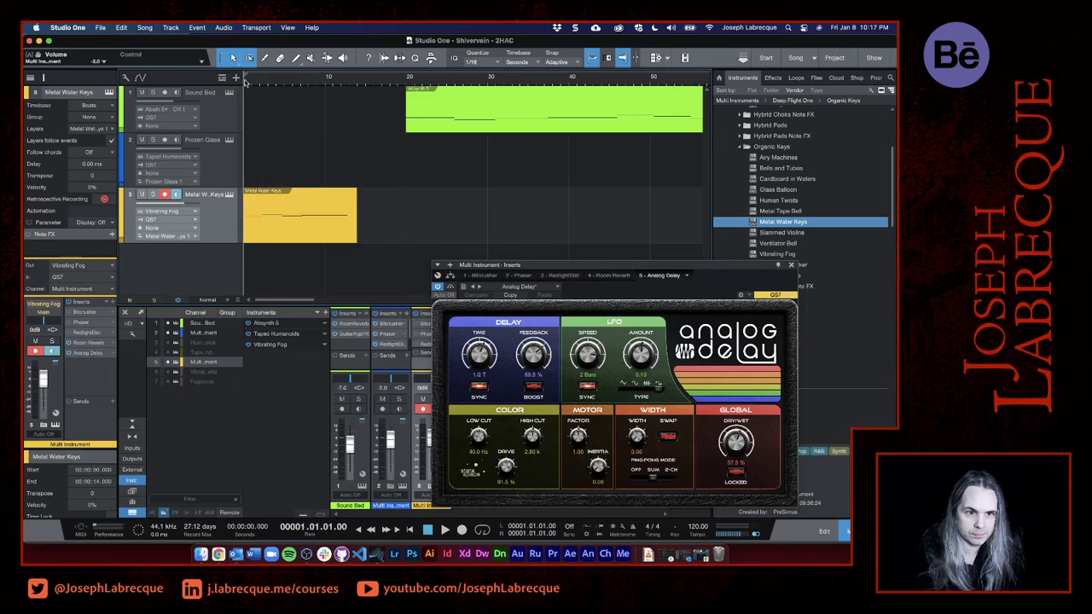
left_click(298, 242)
left_click_drag(297, 242, 298, 241)
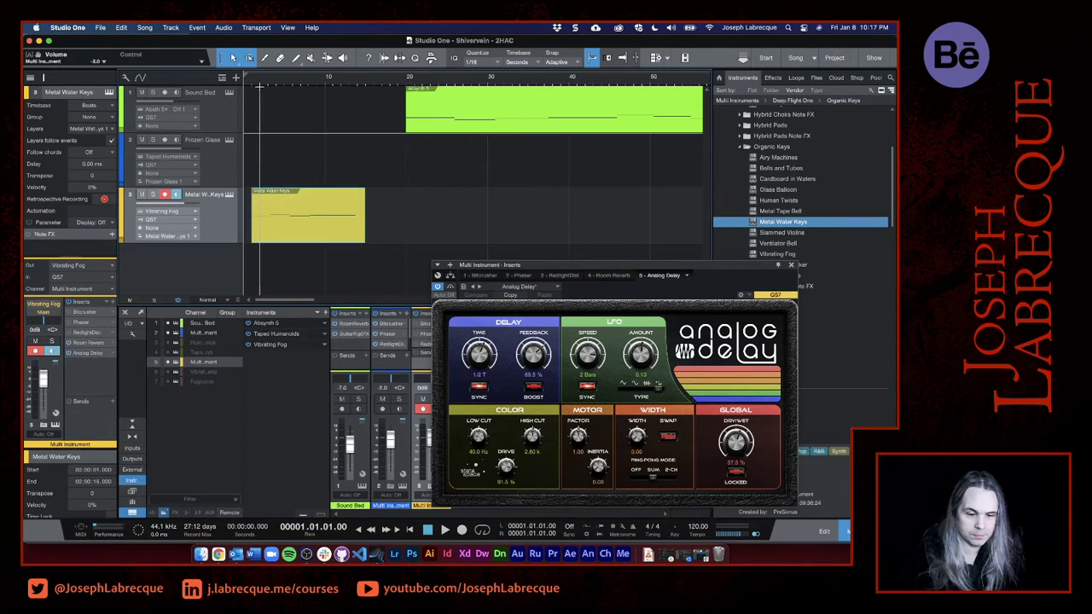
- Play the intro, close the Analog Delay window and raise the Vibrating Fog channel's volume to +6.6 dB
key("space")
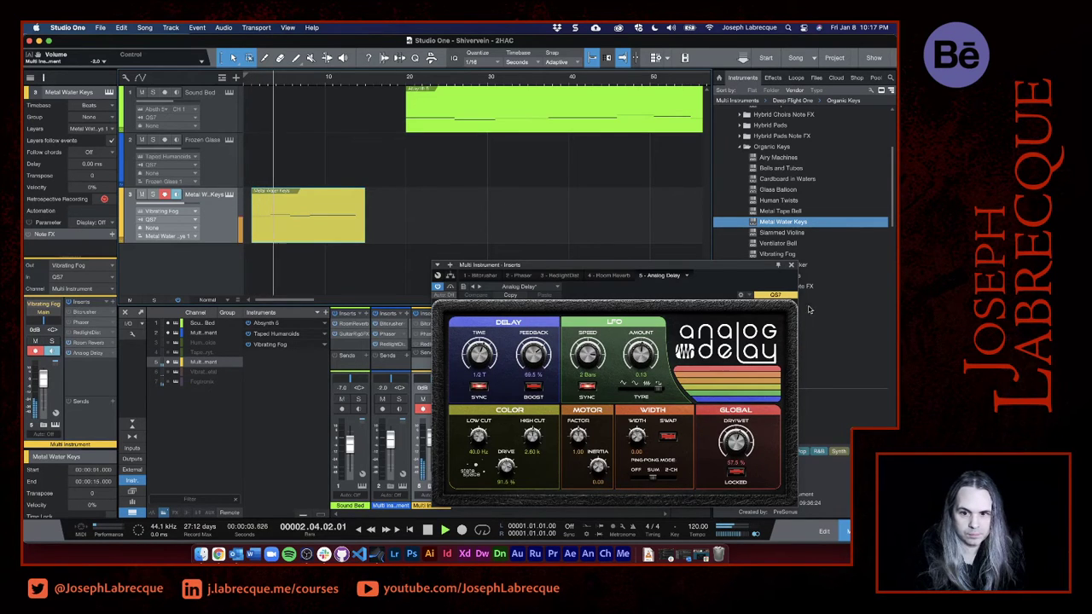
left_click(791, 264)
scroll(432, 433, "up", 5)
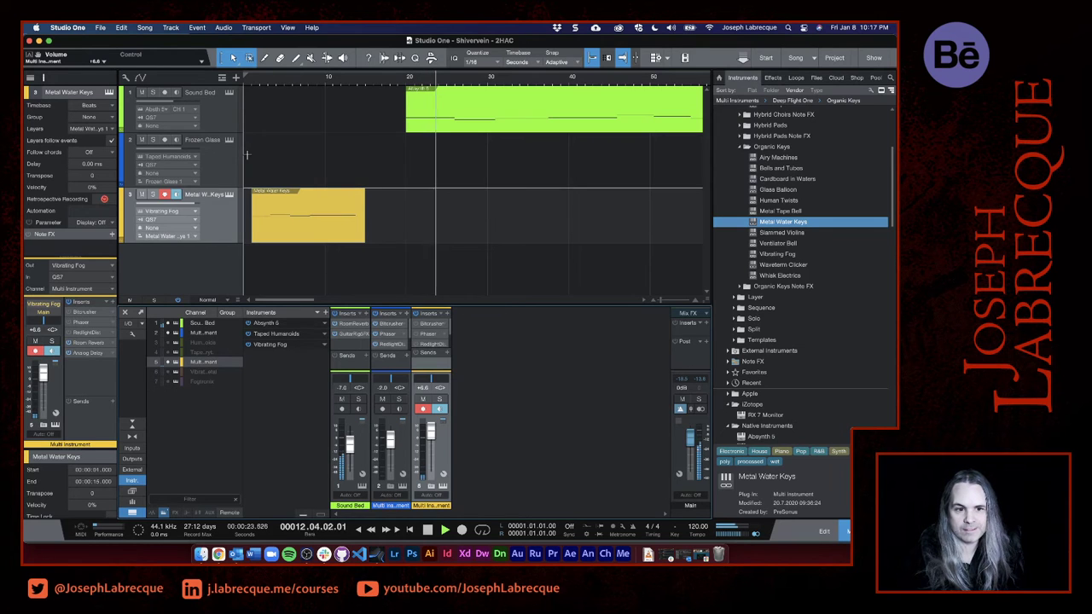
- View the whole arrangement, switch to Chrome to check the Two Hour Album Challenge details, and minimize the browser
scroll(461, 175, "down", 5)
scroll(461, 175, "down", 2)
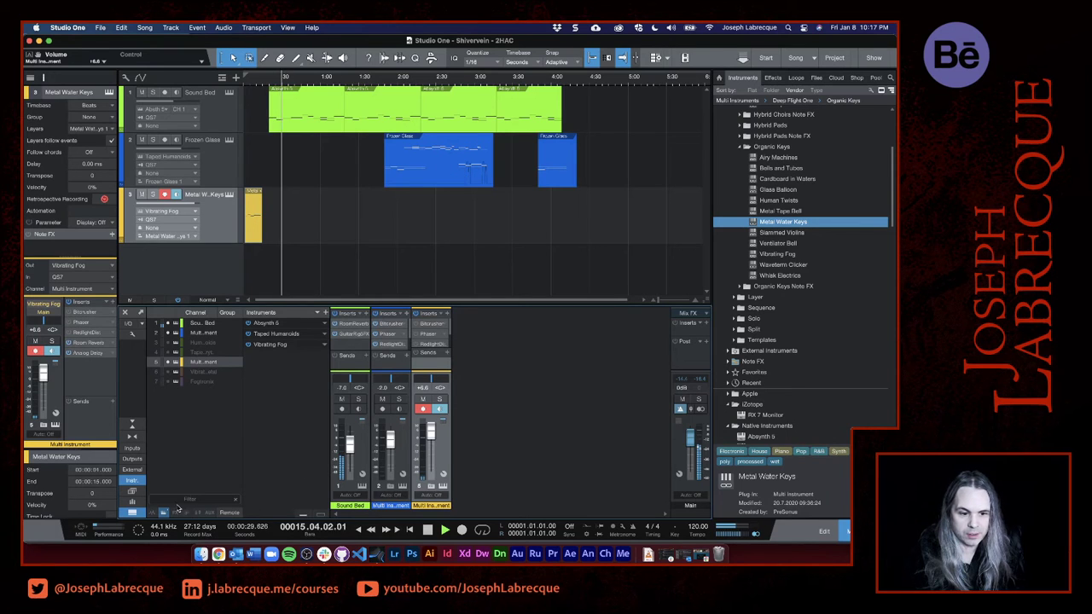
left_click(217, 554)
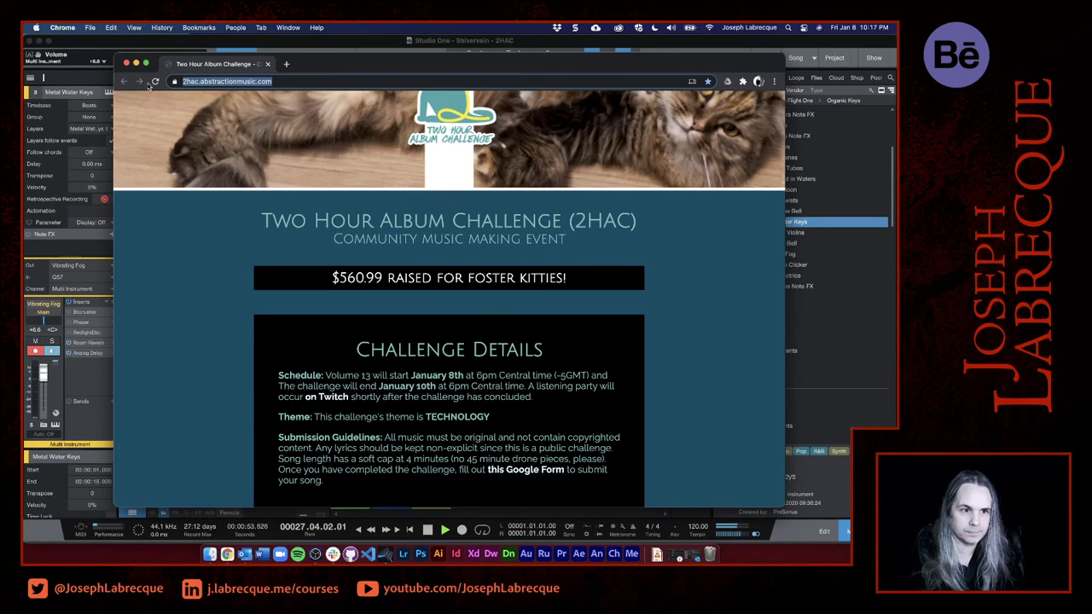
left_click(136, 63)
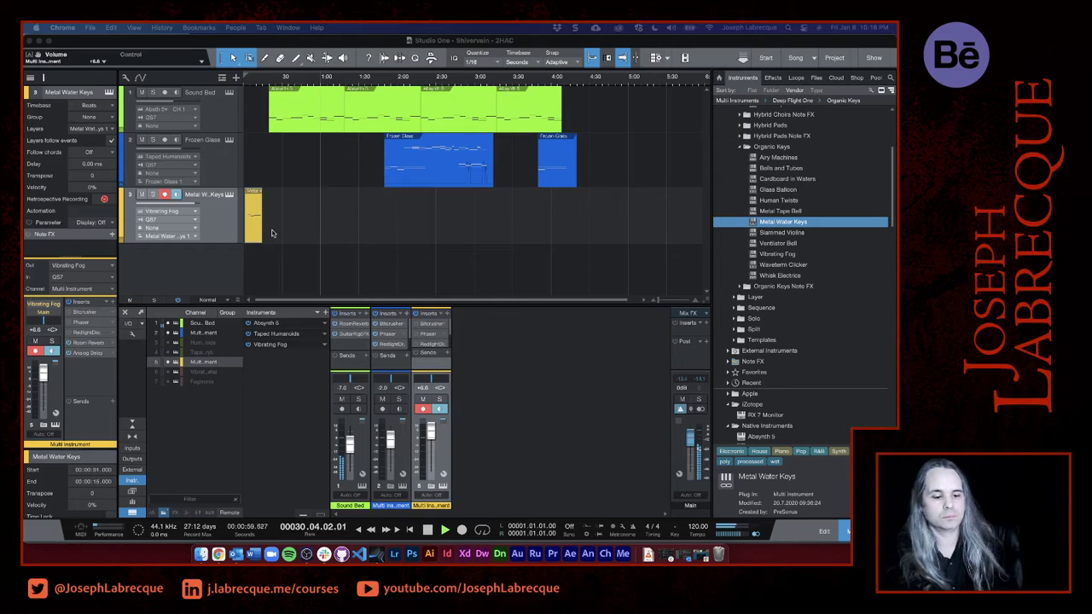
- Play from the Sound Bed's entrance and create an empty Metal Water Keys event spanning 0:20 to 0:40
left_click(267, 79)
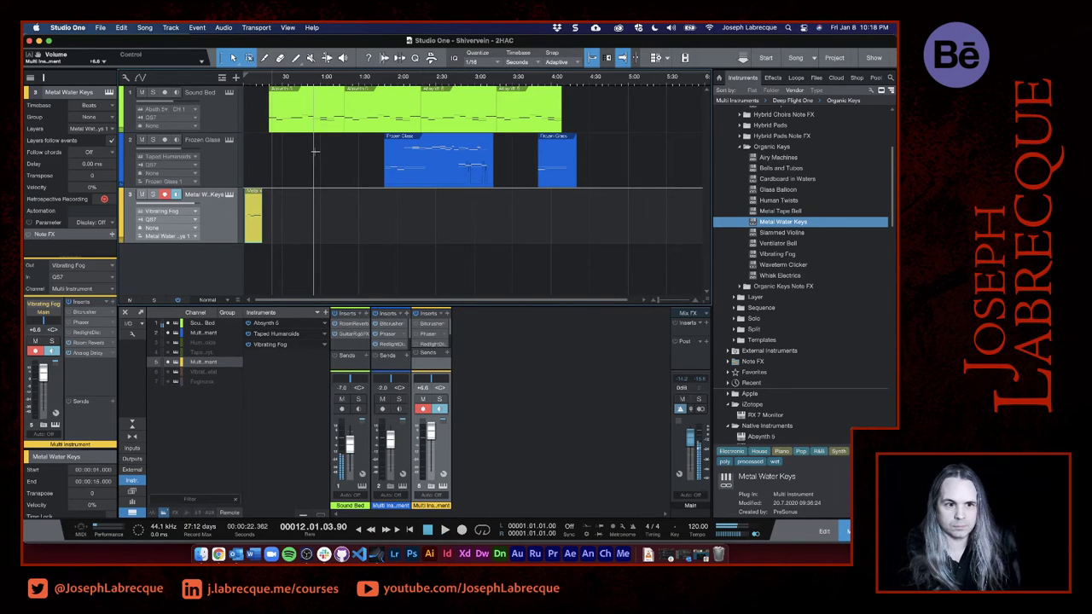
left_click(268, 80)
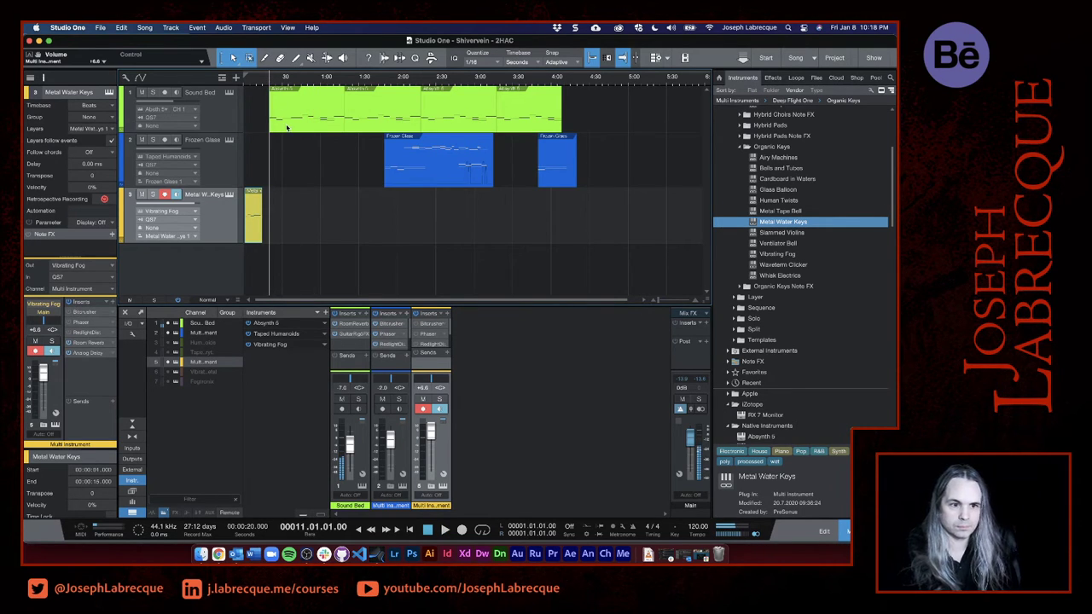
scroll(277, 216, "up", 4)
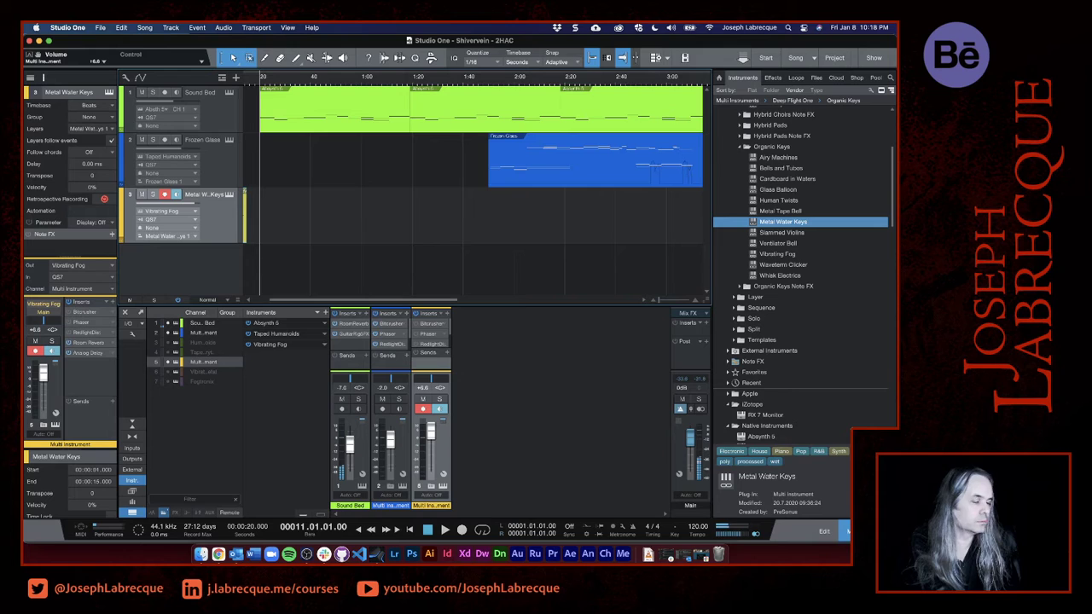
double_click(263, 240)
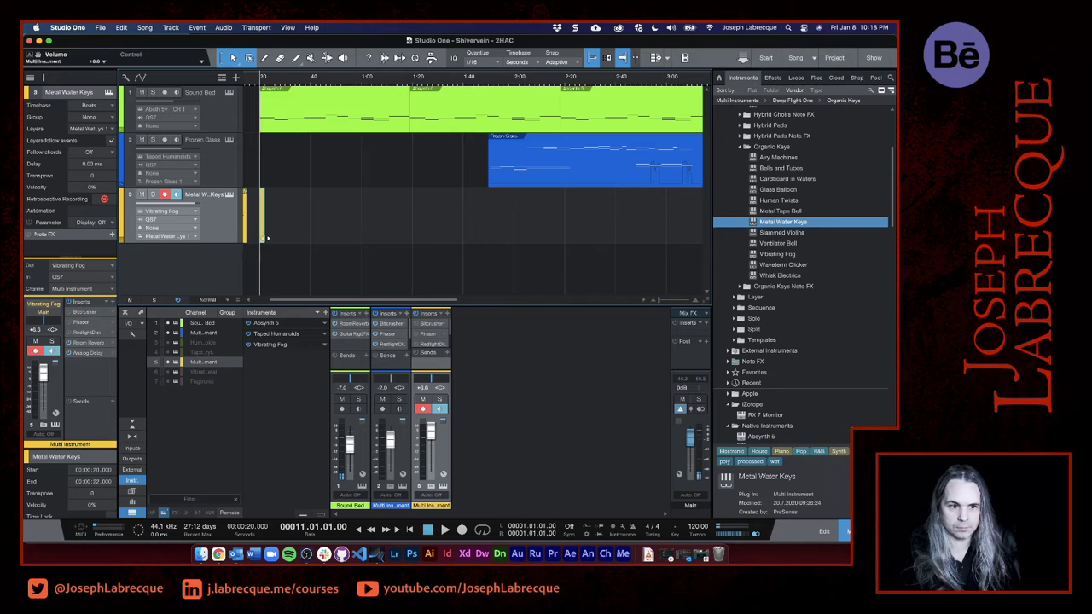
left_click_drag(267, 239, 310, 241)
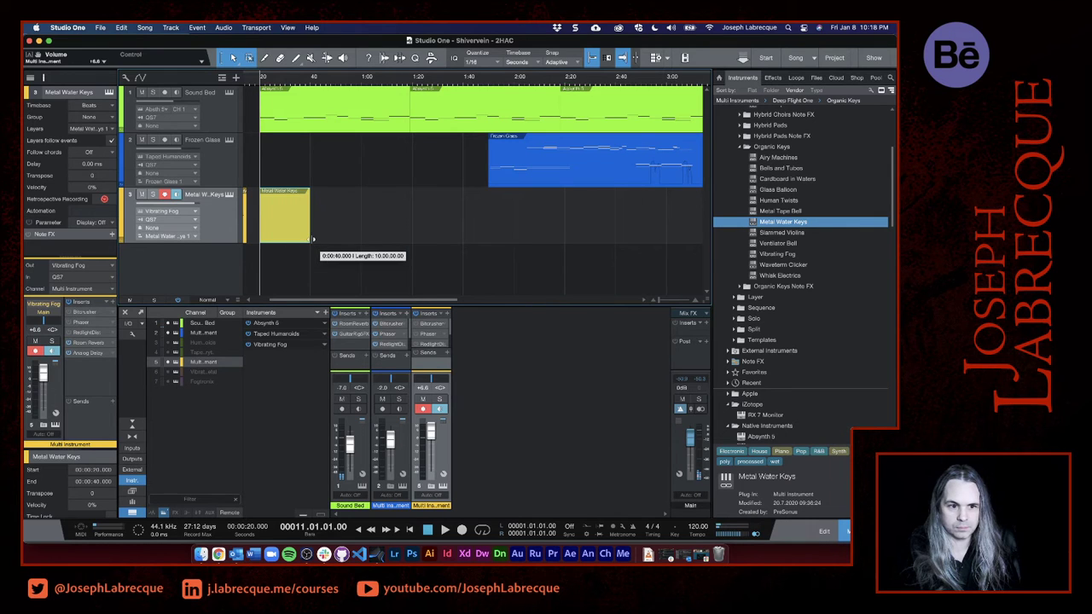
- Open the new Metal Water Keys event in the note editor and enlarge the editor area
double_click(270, 242)
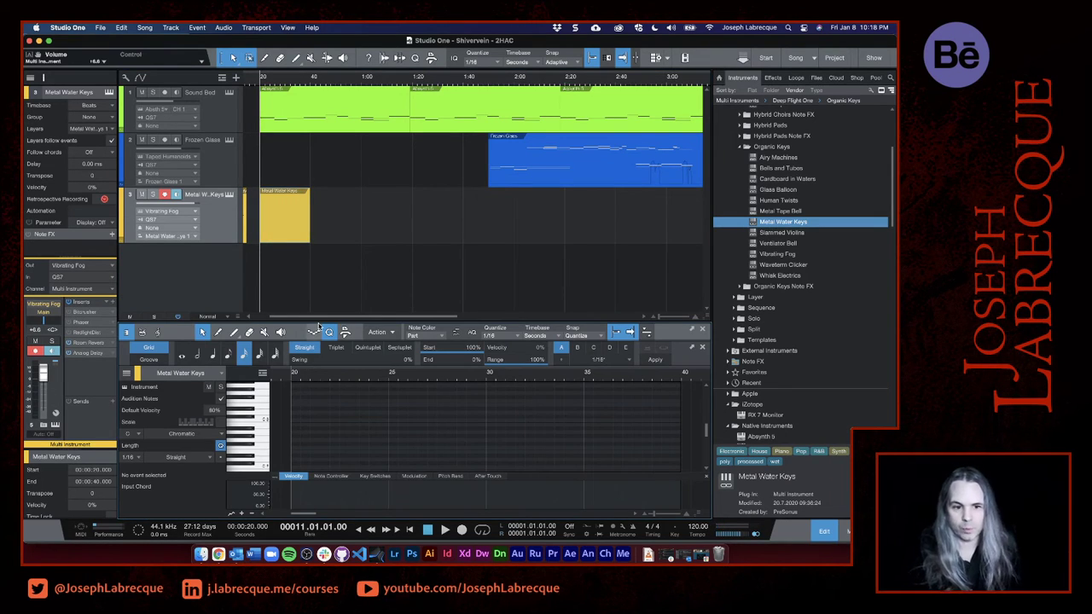
left_click_drag(328, 322, 328, 263)
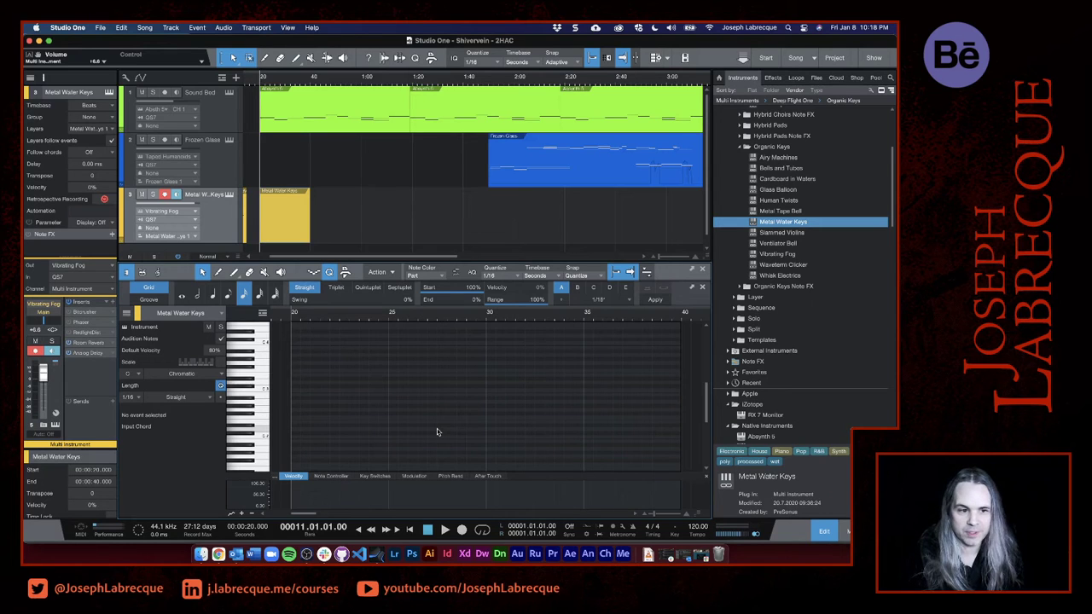
scroll(437, 428, "down", 2)
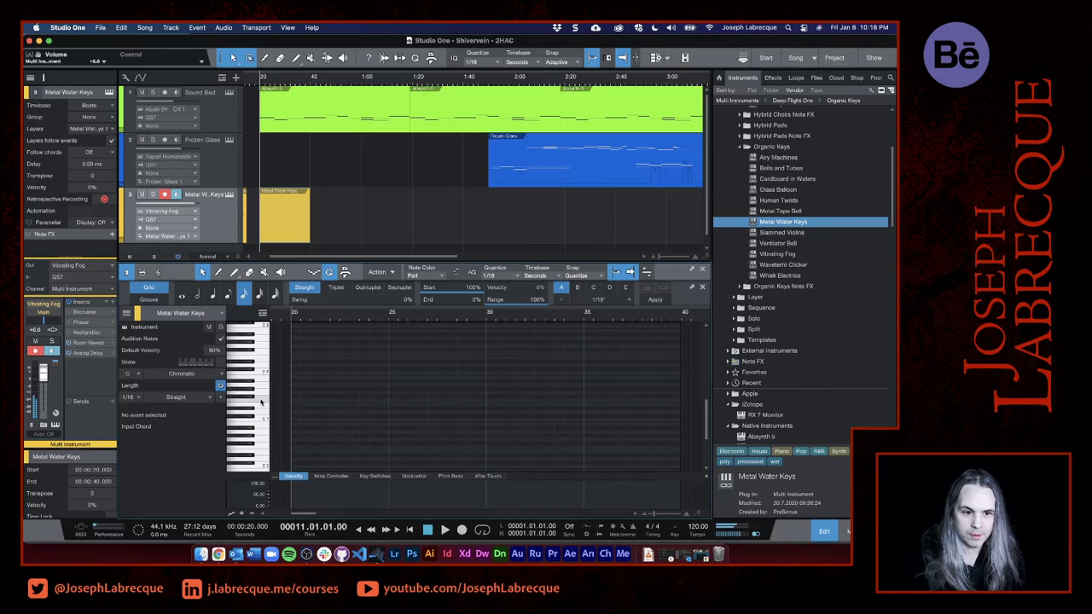
- Examine the pitches of the second and third notes in the opening Metal Water Keys event
scroll(290, 214, "left", 3)
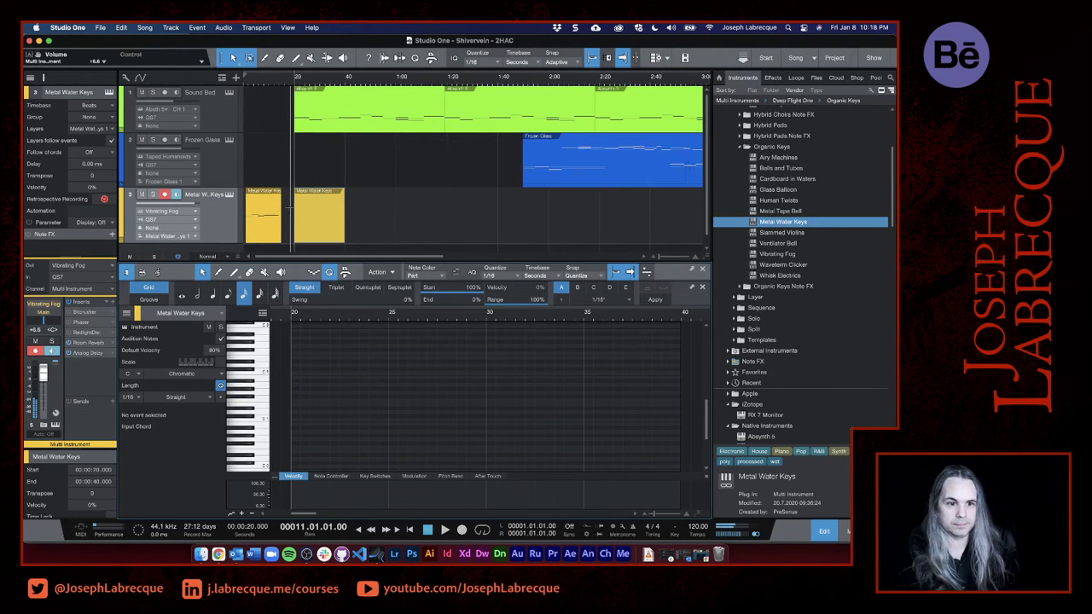
left_click(251, 237)
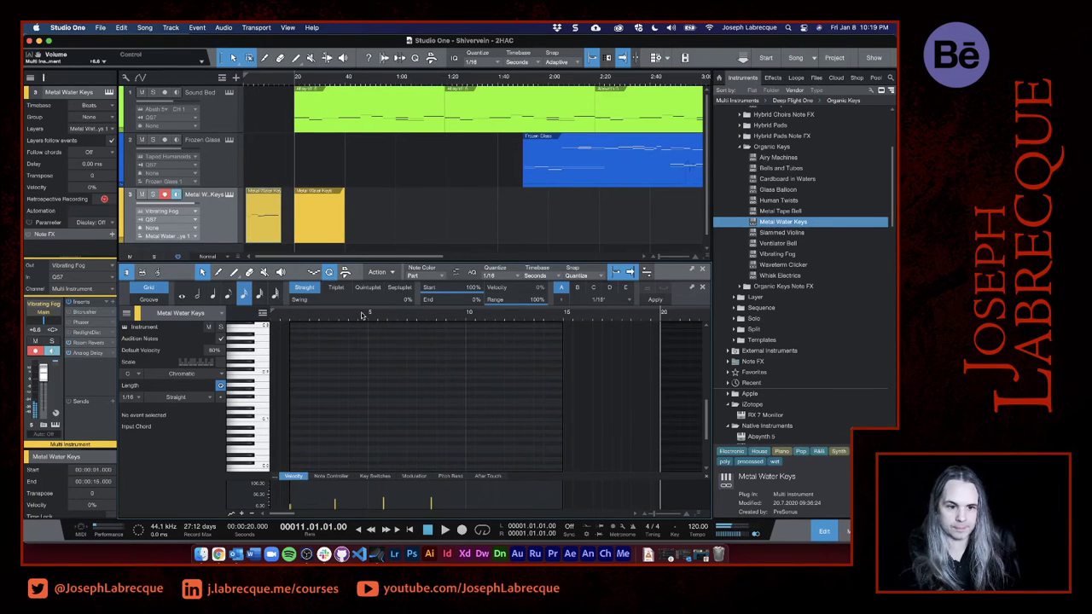
left_click_drag(293, 319, 541, 326)
scroll(424, 401, "down", 4)
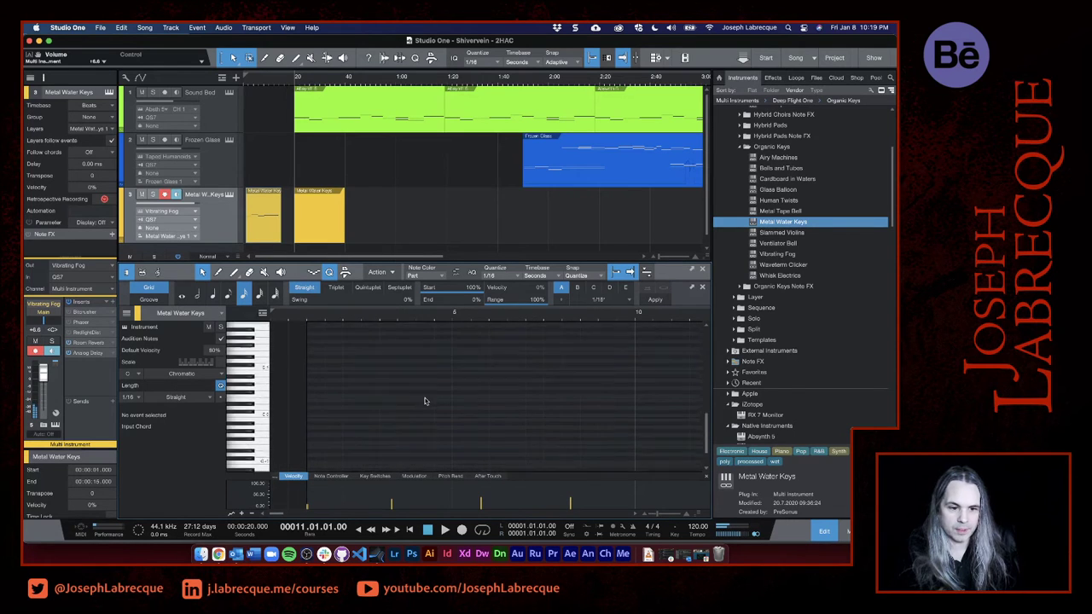
scroll(425, 401, "up", 5)
scroll(424, 400, "down", 3)
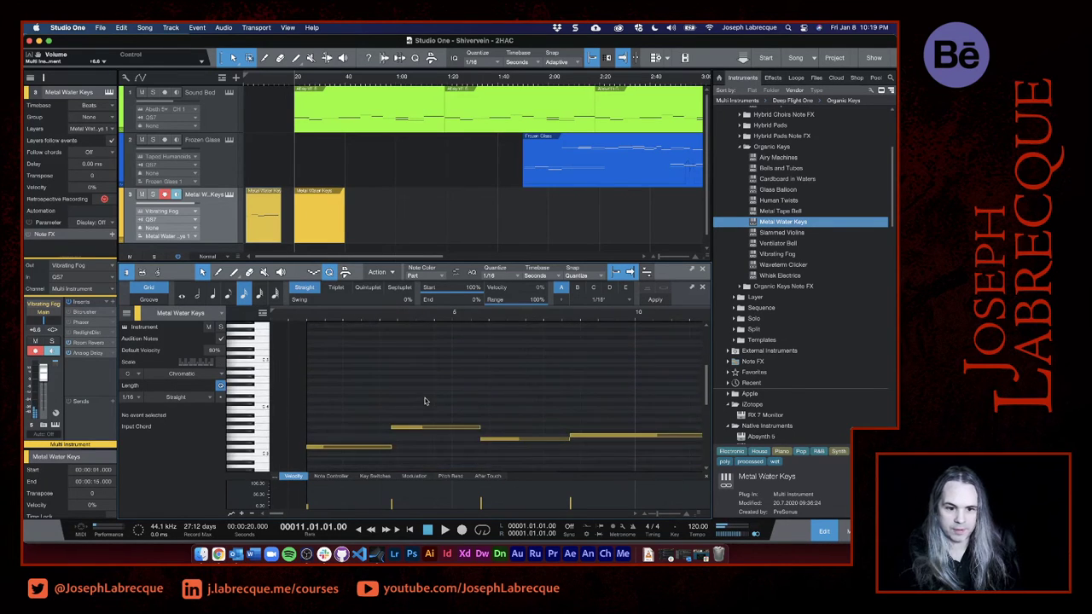
left_click(413, 383)
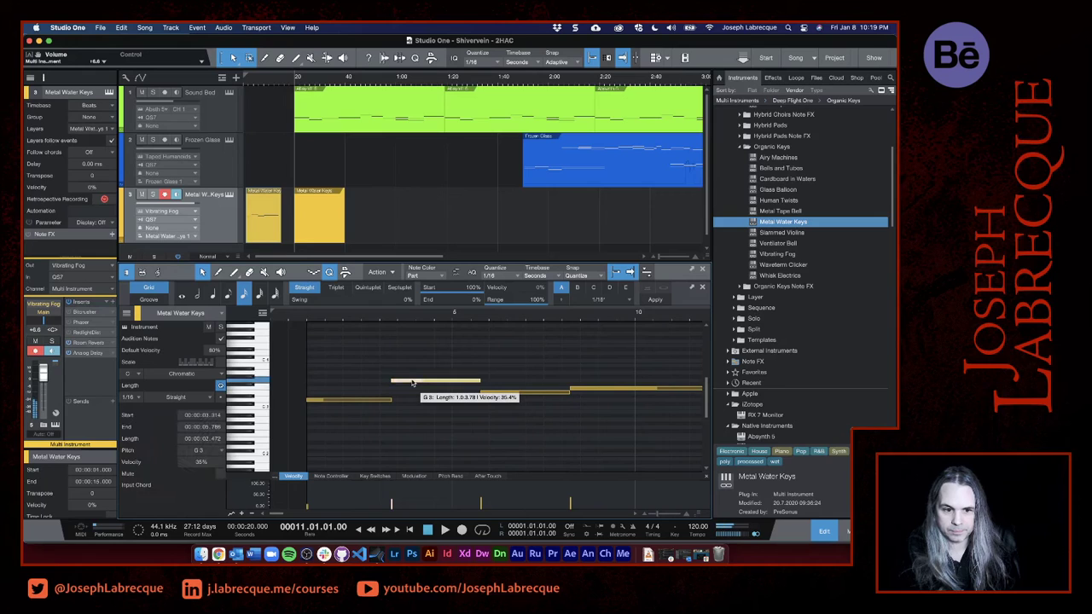
left_click(488, 392)
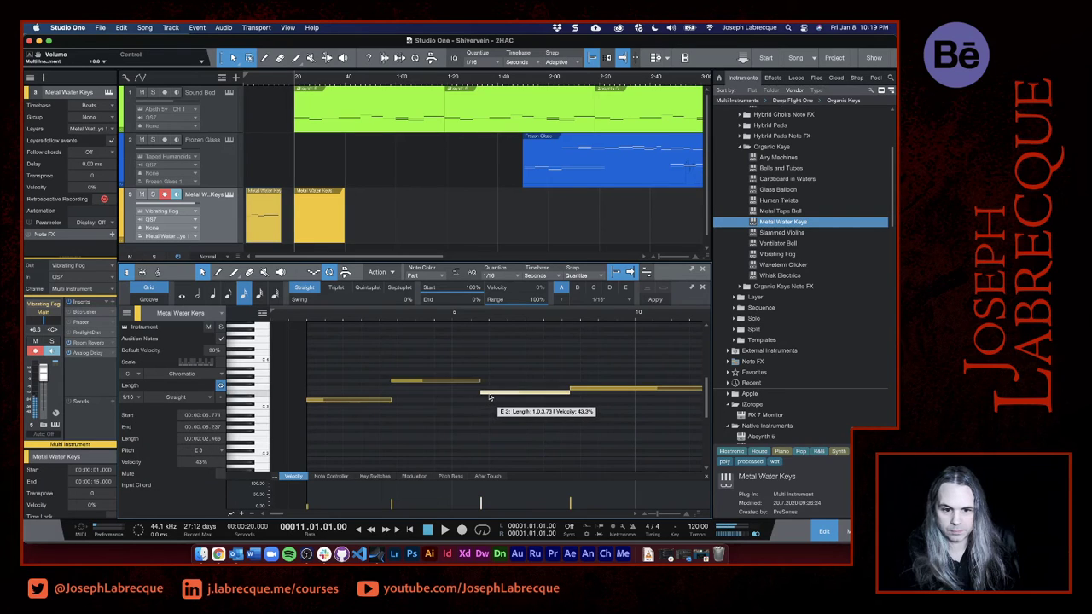
- Copy the first and third notes, D3 and E3, from the opening Metal Water Keys event into the empty event at 0:20
left_click(373, 400)
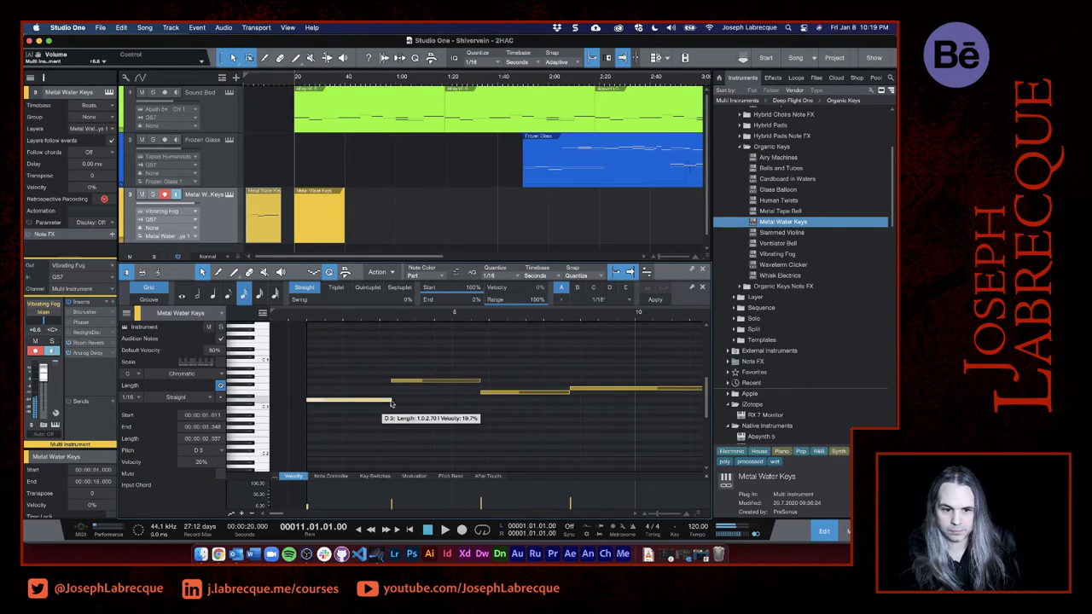
left_click(520, 393)
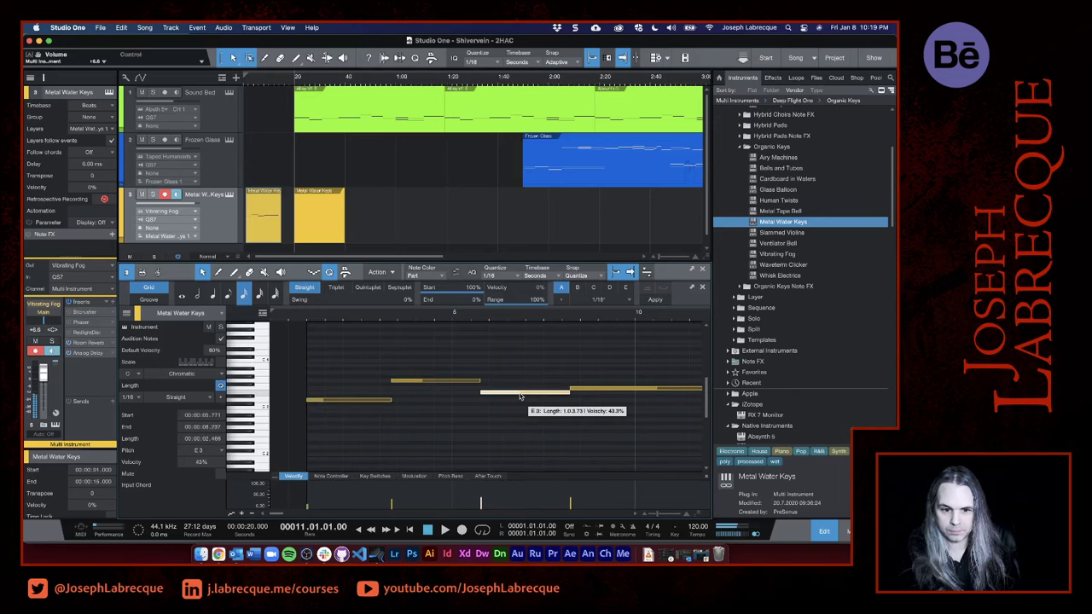
right_click(358, 403)
left_click(381, 428)
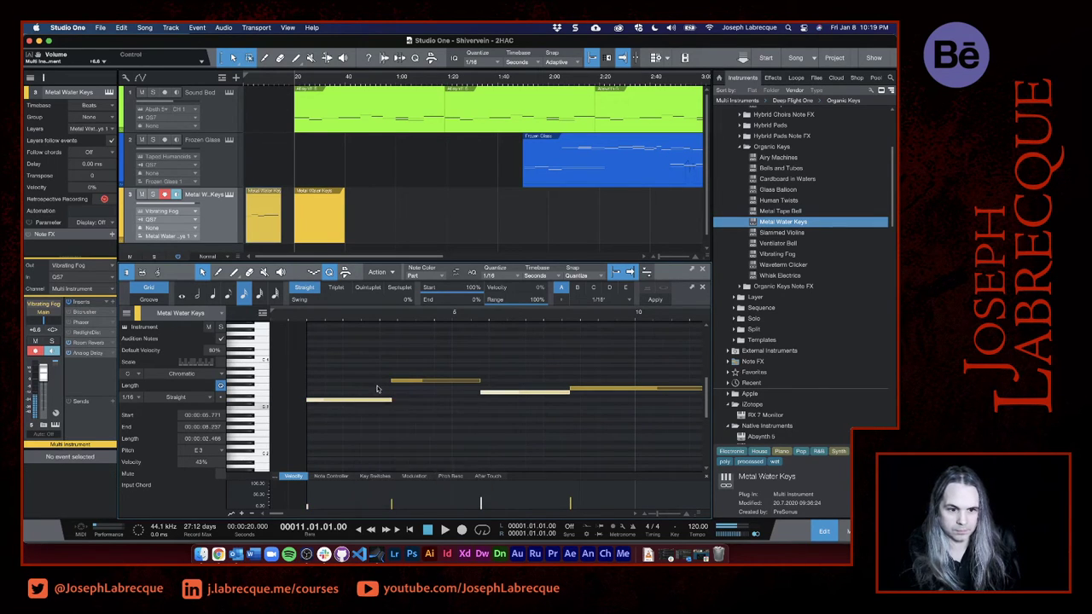
left_click(310, 229)
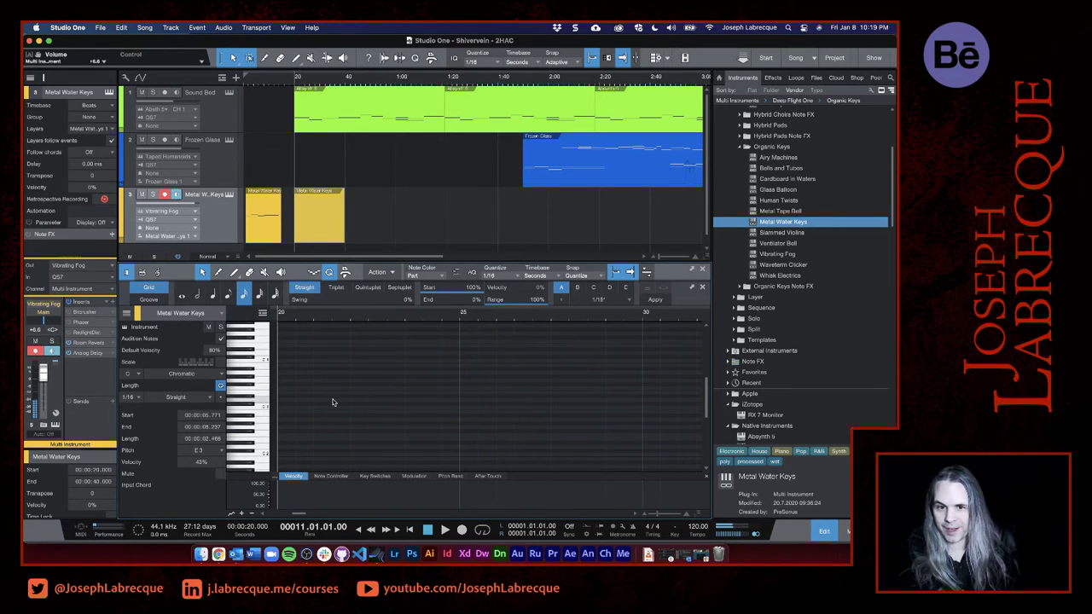
key("cmd+v")
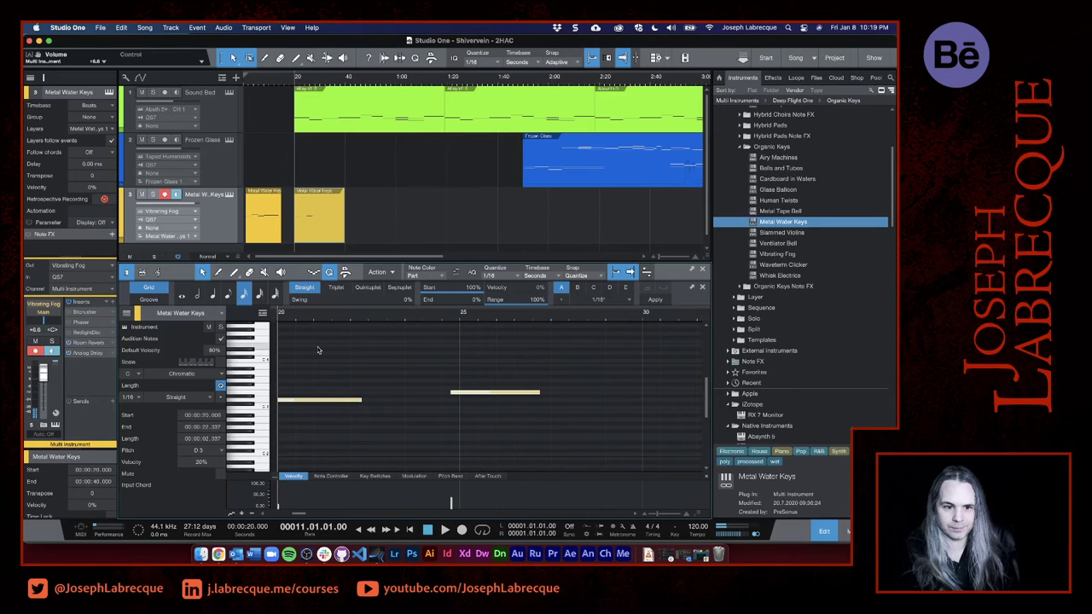
- Play the pasted notes and shorten the Metal Water Keys event so it ends at 0:33
key("space")
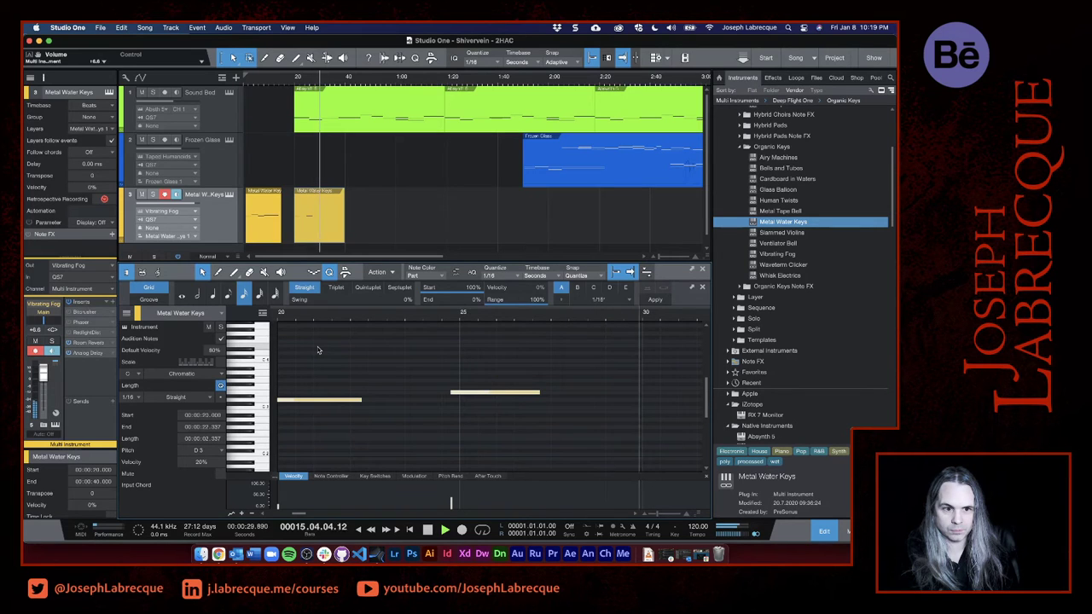
key("space")
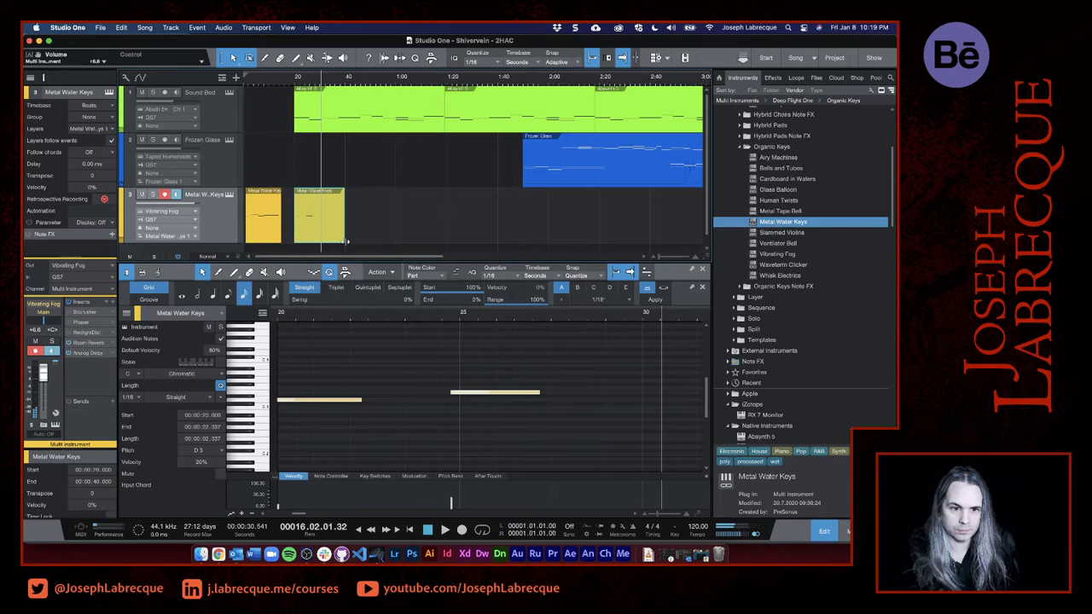
left_click_drag(347, 241, 327, 243)
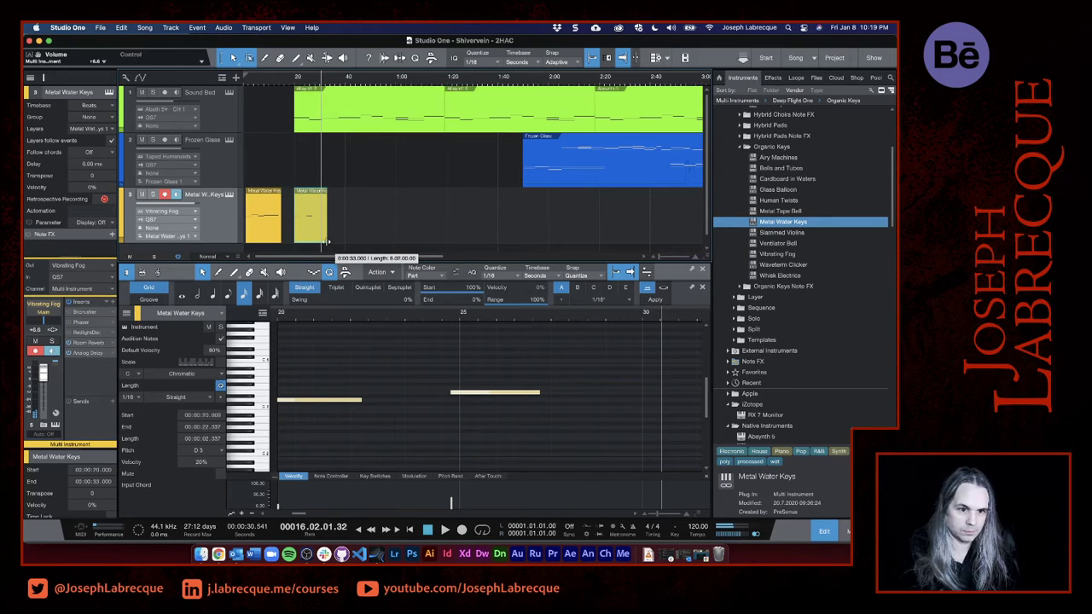
- Duplicate the shortened two-note Metal Water Keys event repeatedly, end to end, until the copies reach 1:51
key("d")
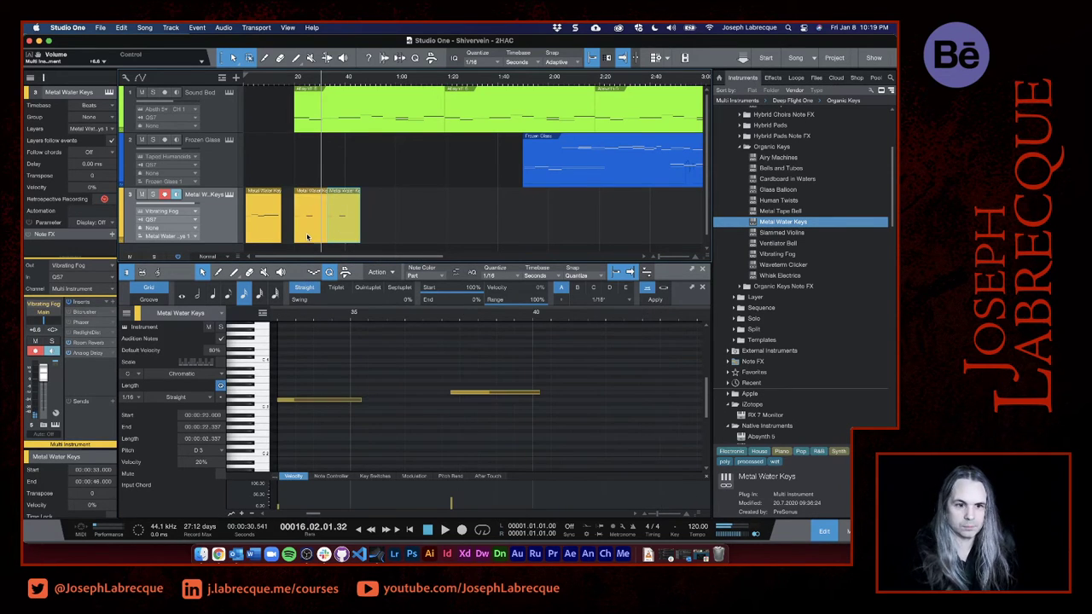
key("d")
key("d")
key("d")
key("d")
key("d")
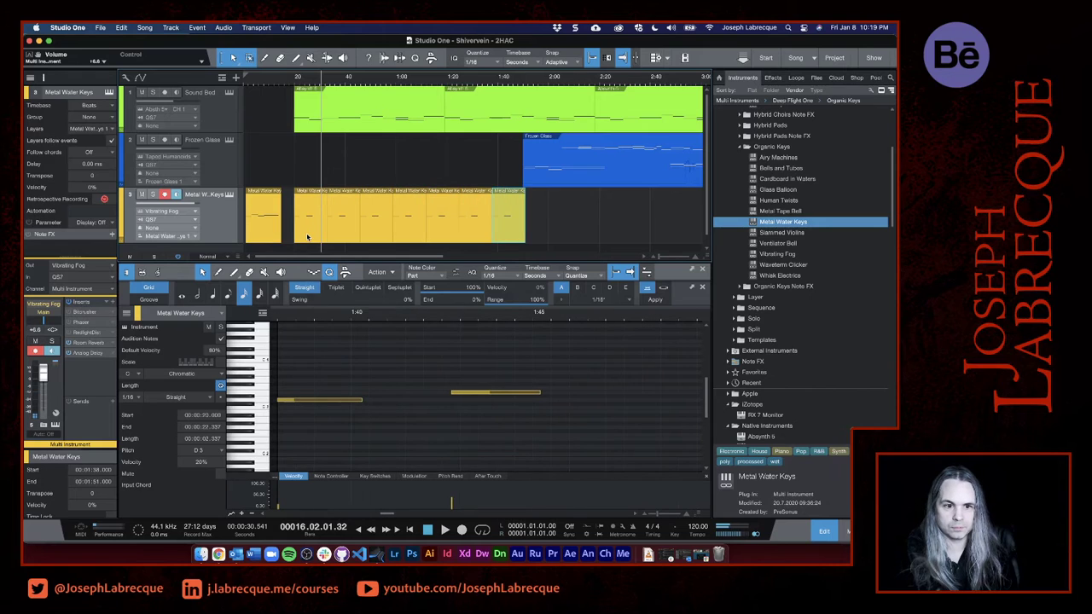
scroll(452, 254, "right", 2)
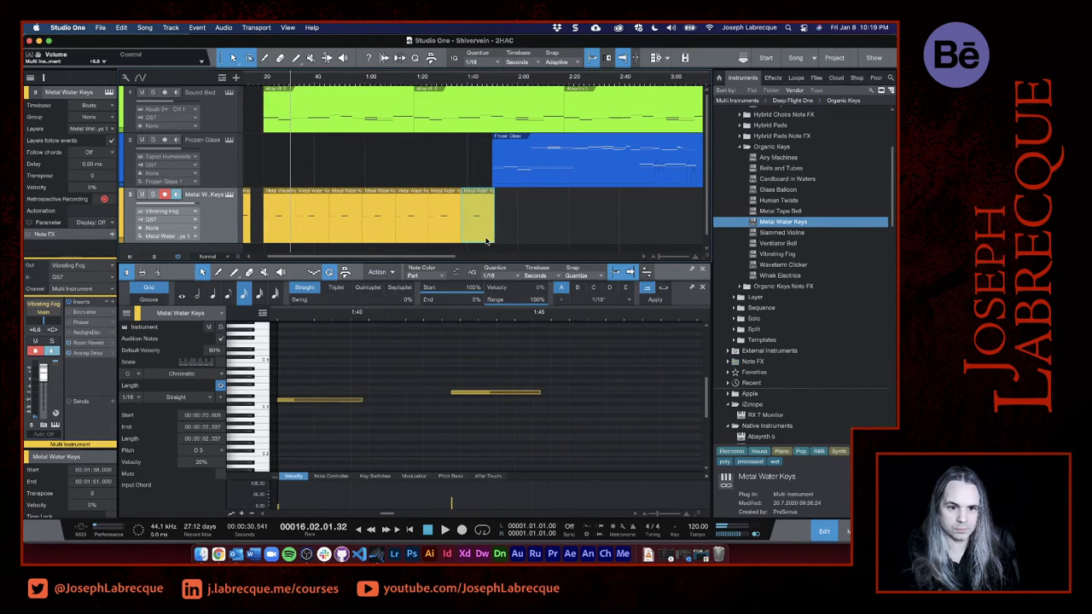
- Pull the last two Metal Water Keys copies further along the timeline and shift the remaining copies to start at 0:40
left_click_drag(486, 242, 621, 242)
left_click_drag(450, 237, 554, 239)
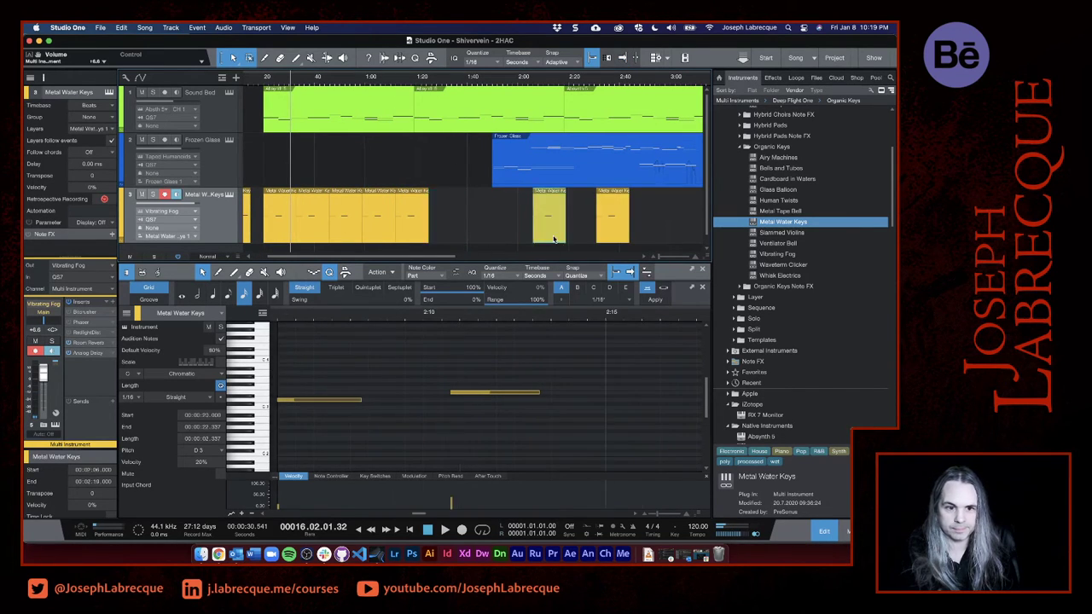
left_click(417, 239)
left_click(316, 234)
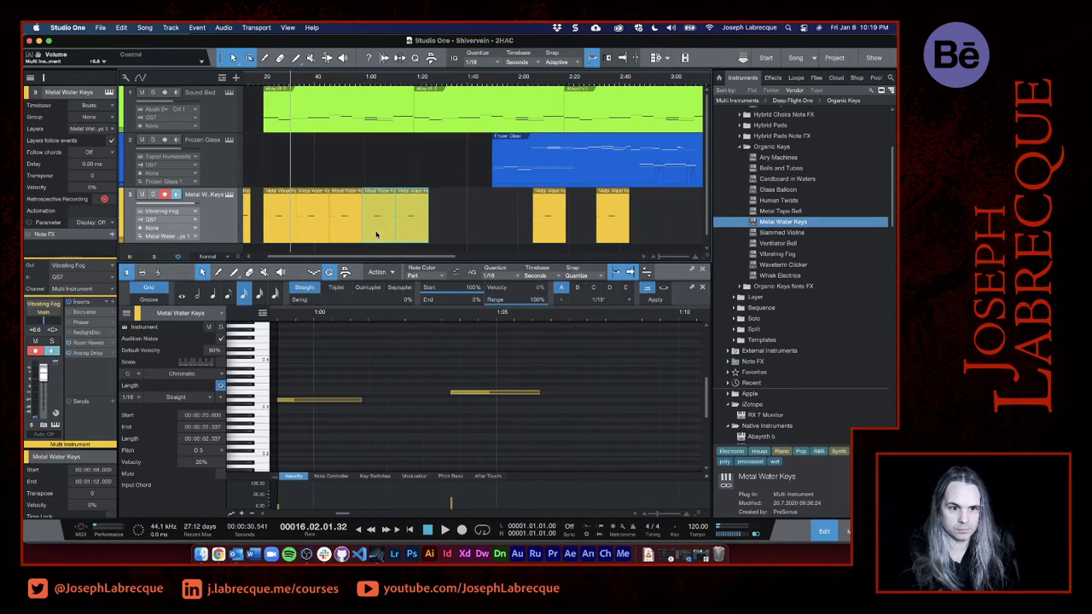
left_click_drag(306, 238, 324, 239)
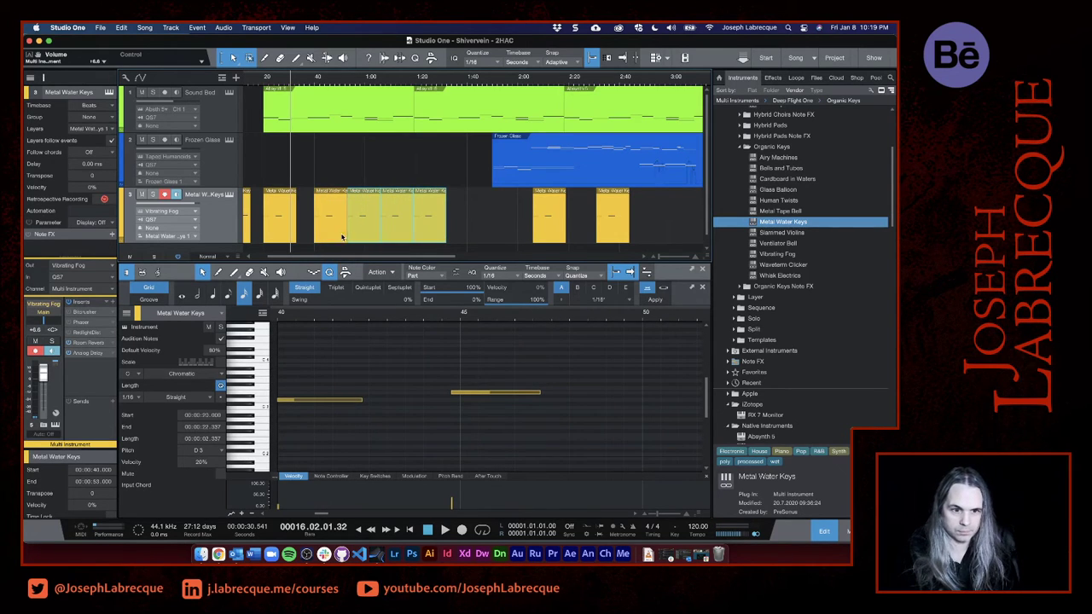
- Space the remaining Metal Water Keys copies 20 seconds apart, starting at 1:00, 1:20, 1:40, 2:00 and 2:20
left_click_drag(381, 233, 480, 238)
left_click(391, 237, "shift")
left_click(431, 237, "shift")
left_click_drag(550, 238, 535, 237)
left_click_drag(617, 235, 589, 235)
scroll(590, 236, "right", 1)
scroll(590, 236, "right", 2)
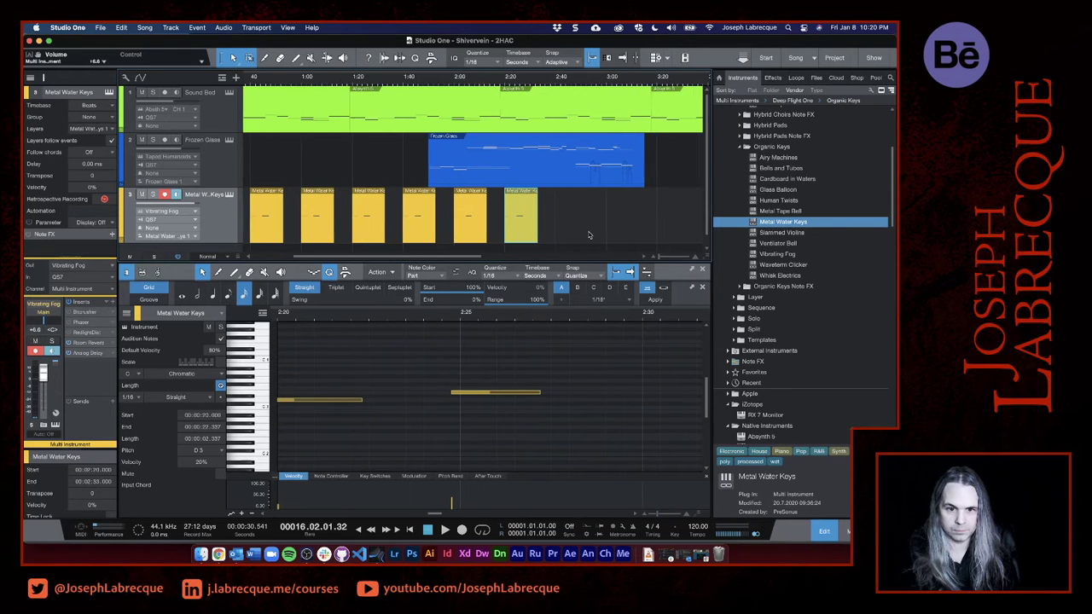
- Duplicate the Metal Water Keys event at 2:20 four times, end to end
key("w")
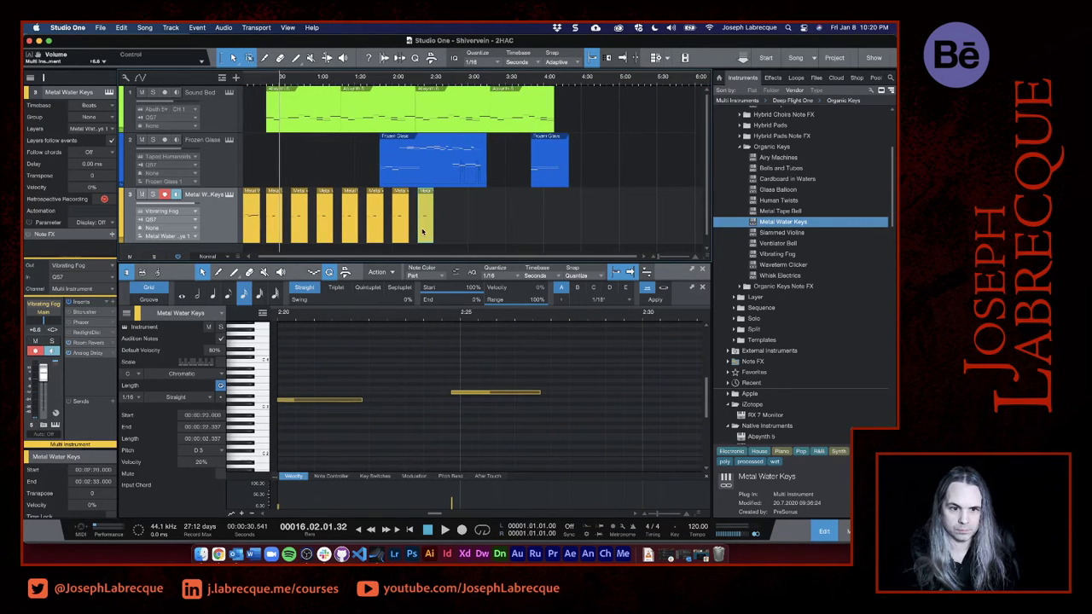
key("d")
key("d")
key("d")
key("d")
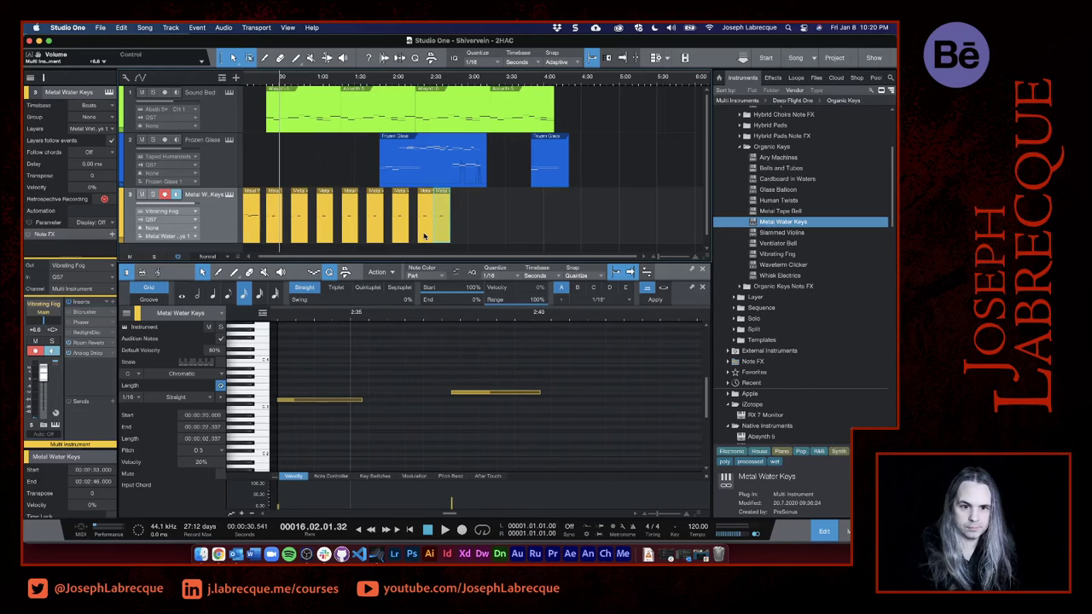
left_click(454, 240)
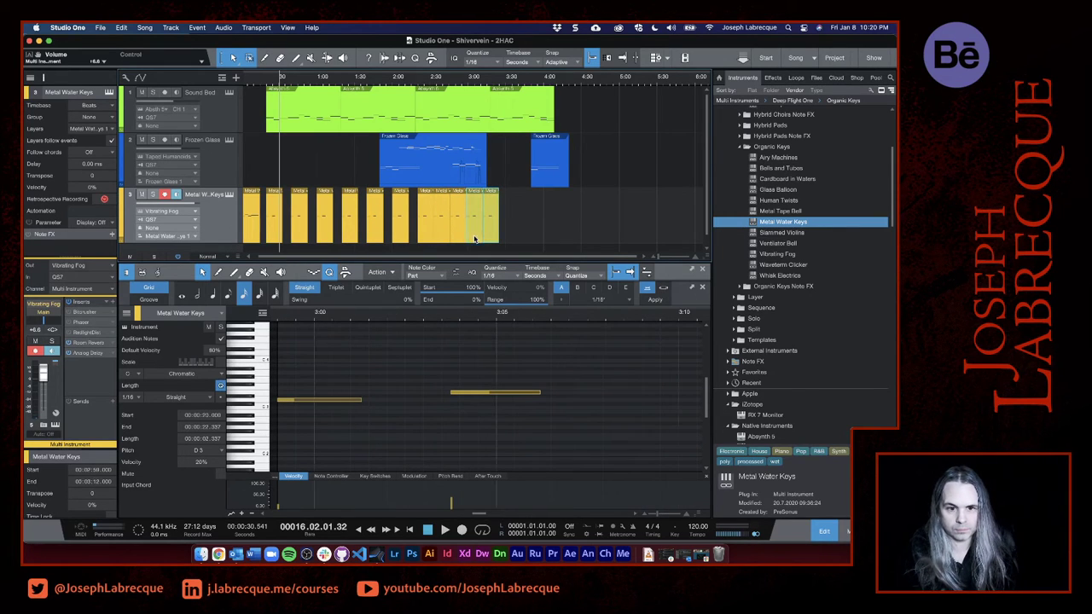
- Shift the four new Metal Water Keys copies together so the first one starts at 2:40
left_click(439, 239)
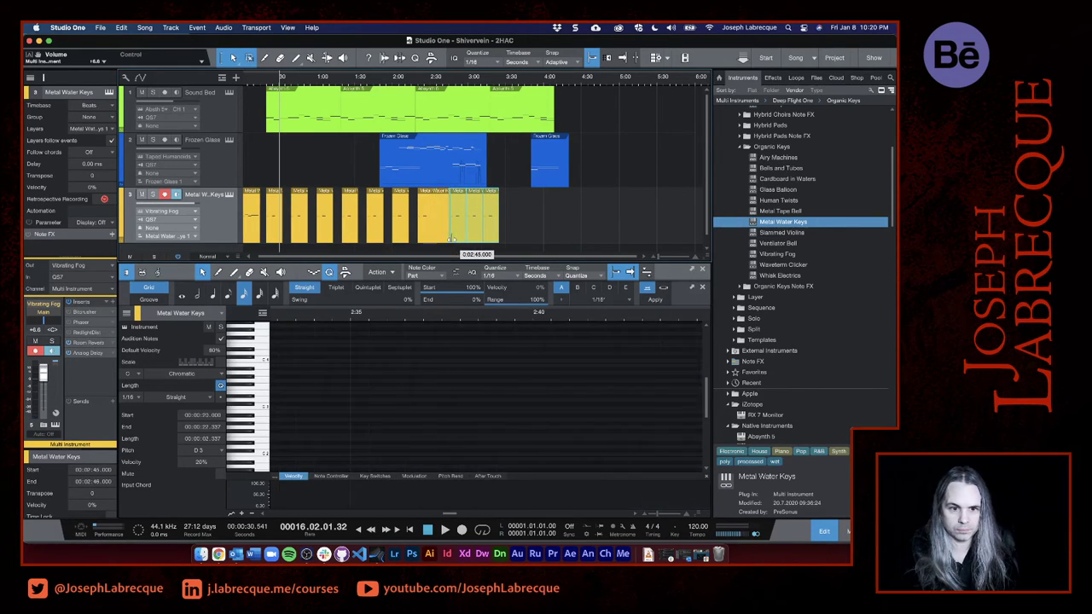
left_click(452, 239)
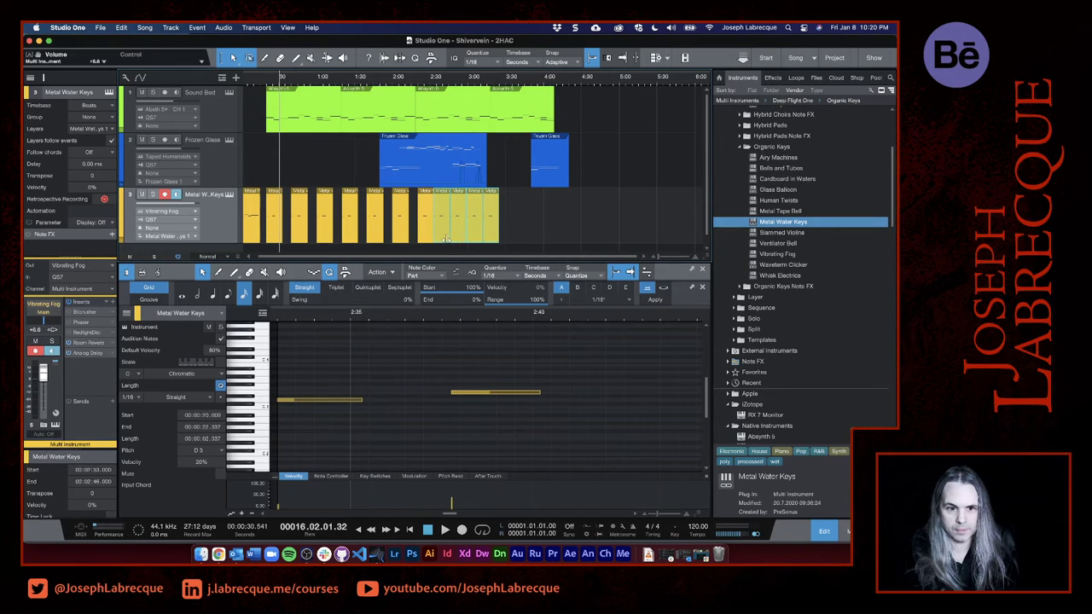
left_click_drag(444, 239, 458, 239)
left_click_drag(453, 238, 452, 237)
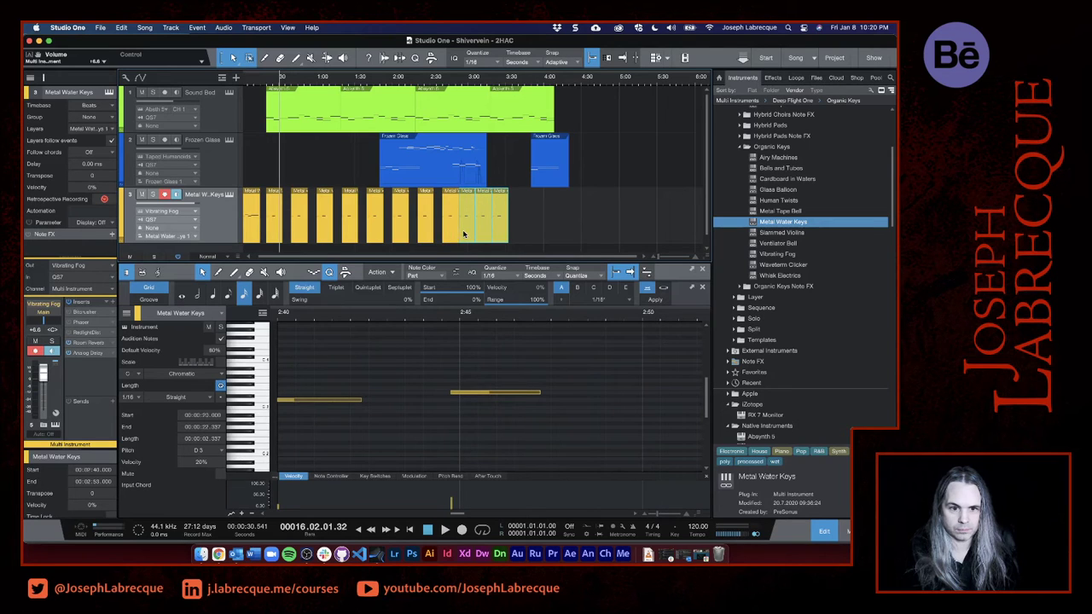
- Move the last three Metal Water Keys copies to start at 3:00, 3:20 and 3:40
left_click(464, 236)
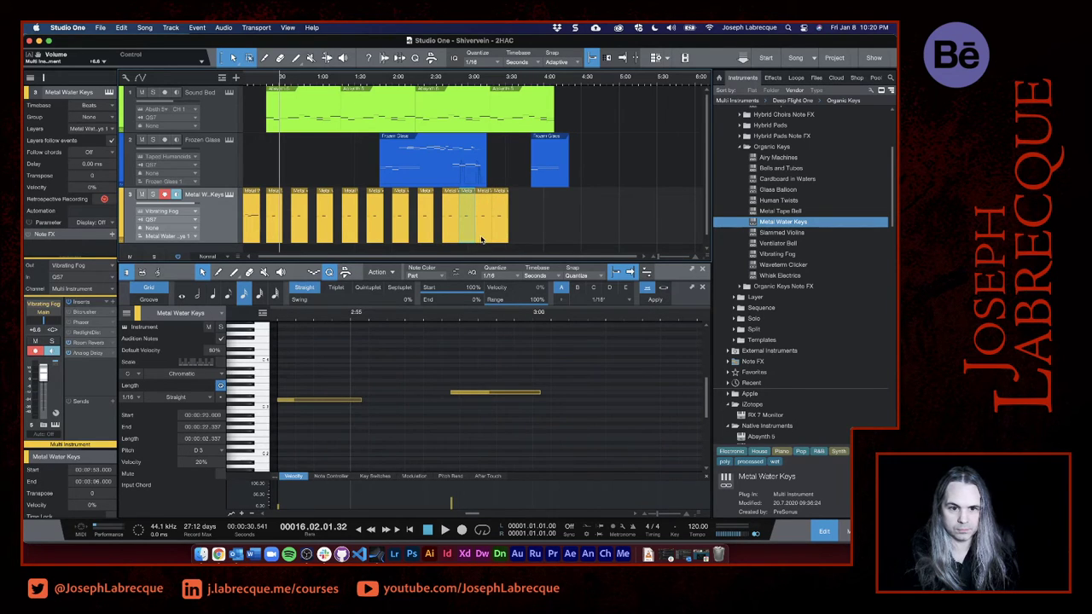
left_click(481, 239)
left_click(500, 238)
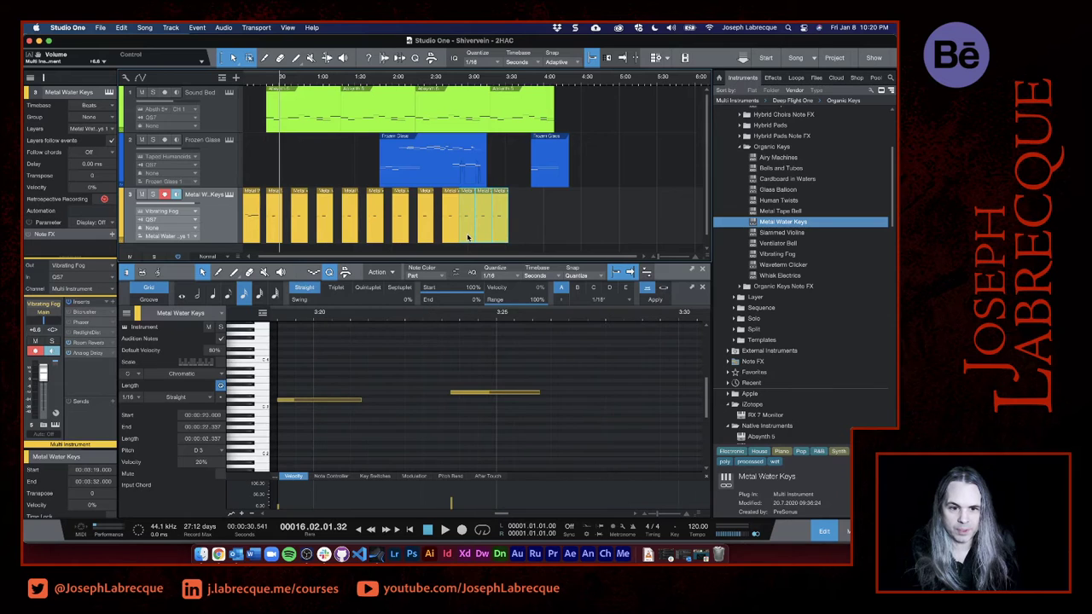
left_click_drag(468, 237, 499, 239)
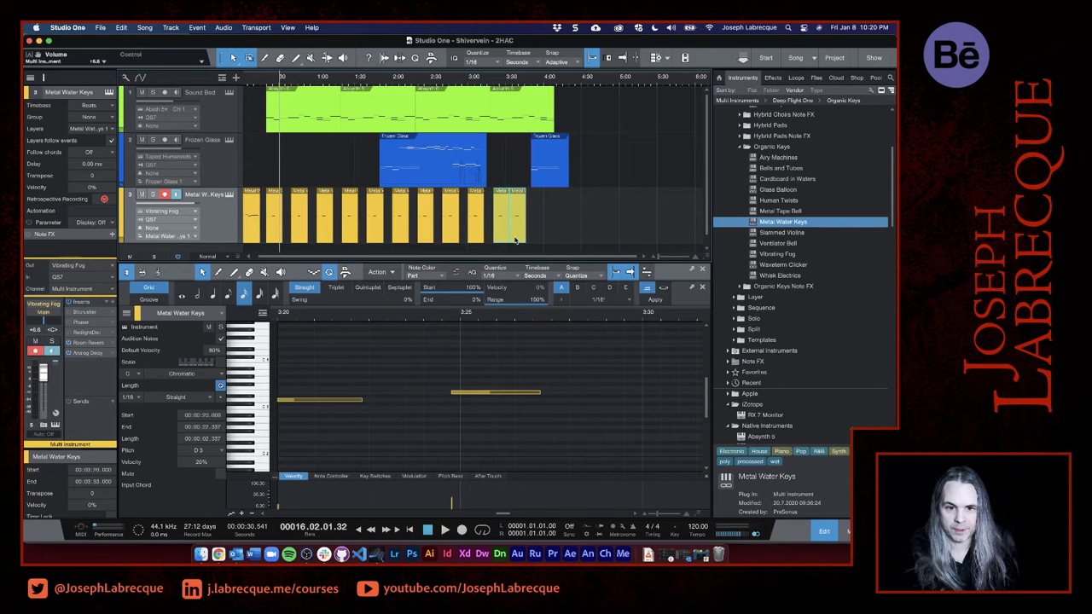
left_click(517, 240)
left_click_drag(517, 240, 527, 240)
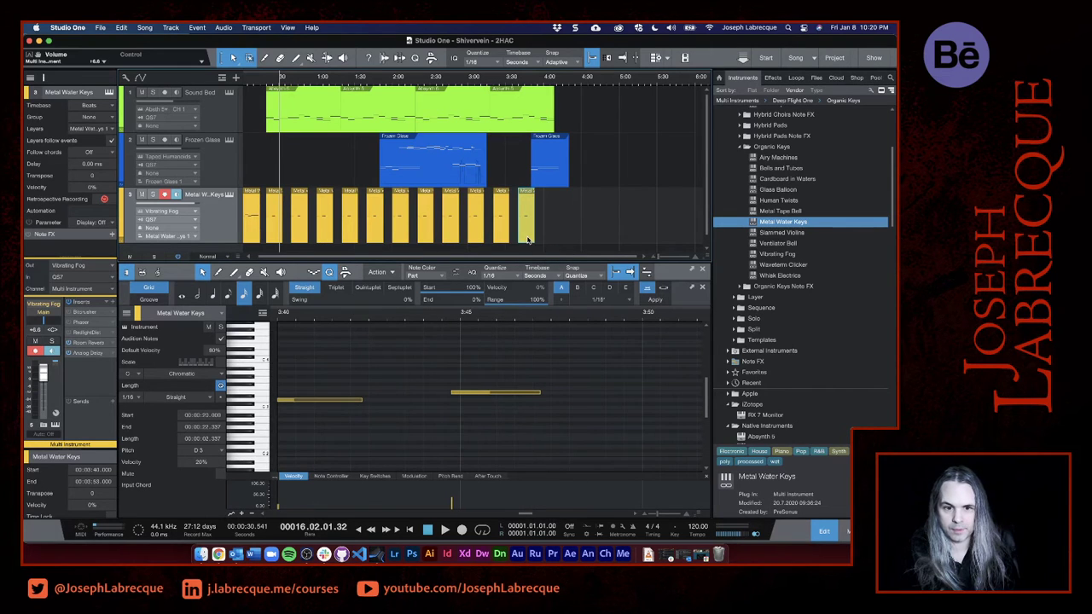
- Copy the opening four-note Metal Water Keys event and paste it at 4:00 as the song's ending
key("super+a")
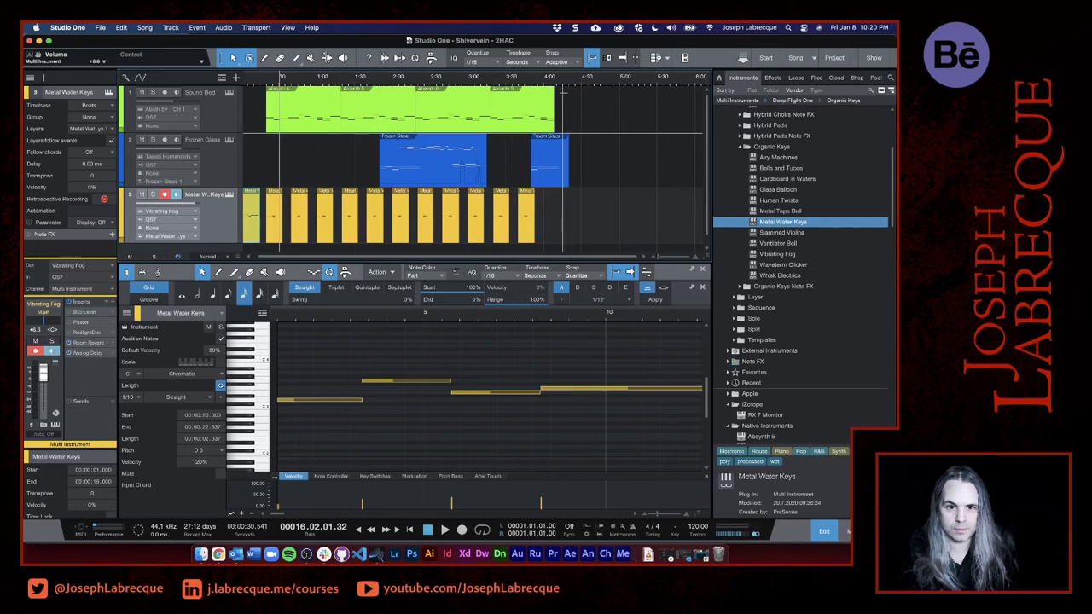
left_click(544, 79)
key("super+v")
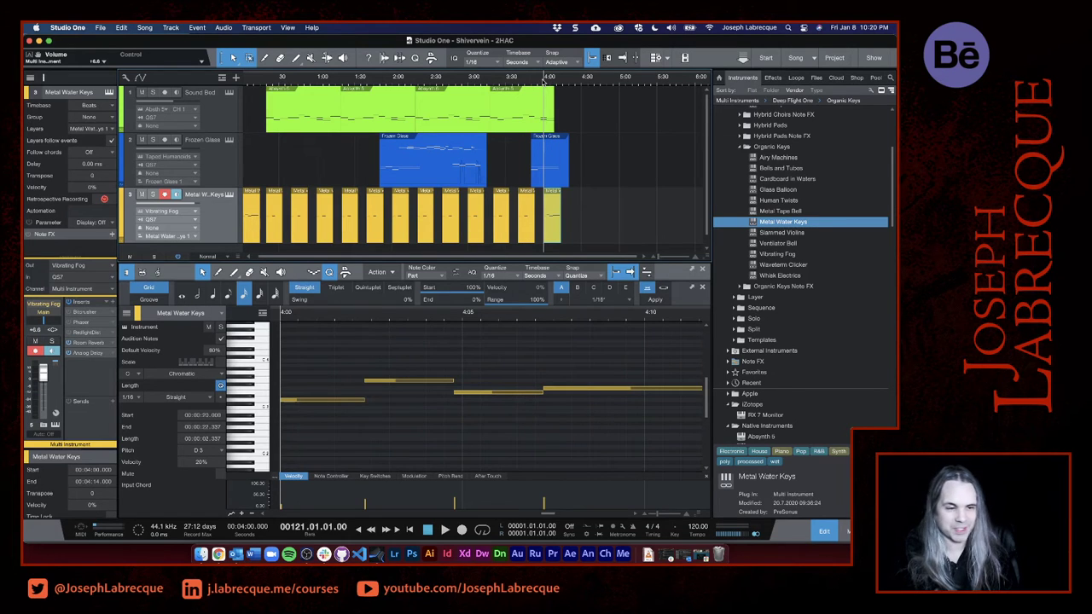
- Play the song's closing section, show the mixer, and listen to the arrangement from near its beginning
key("space")
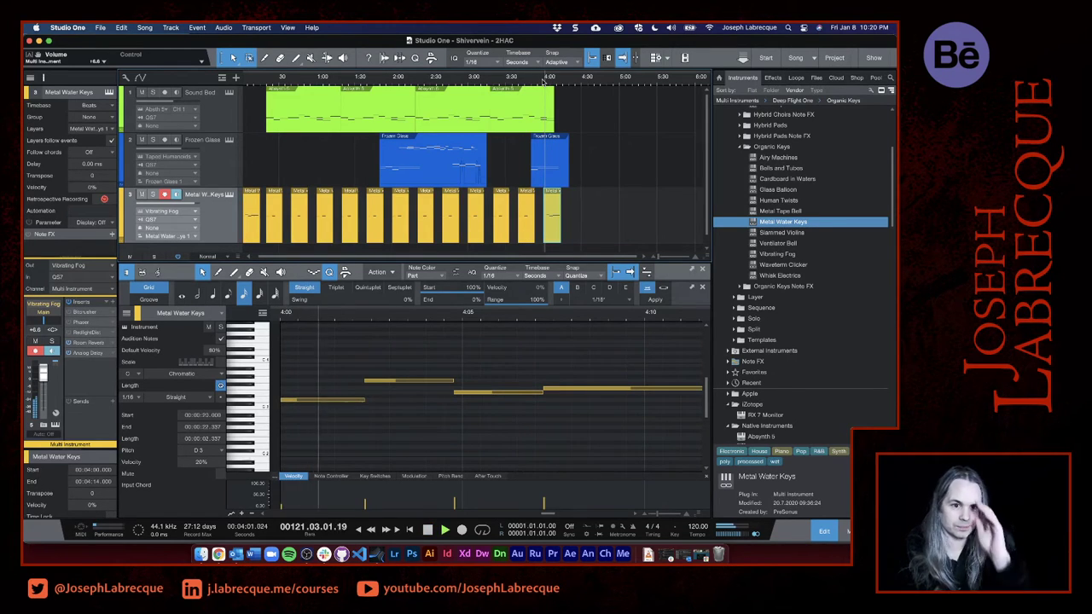
left_click(527, 72)
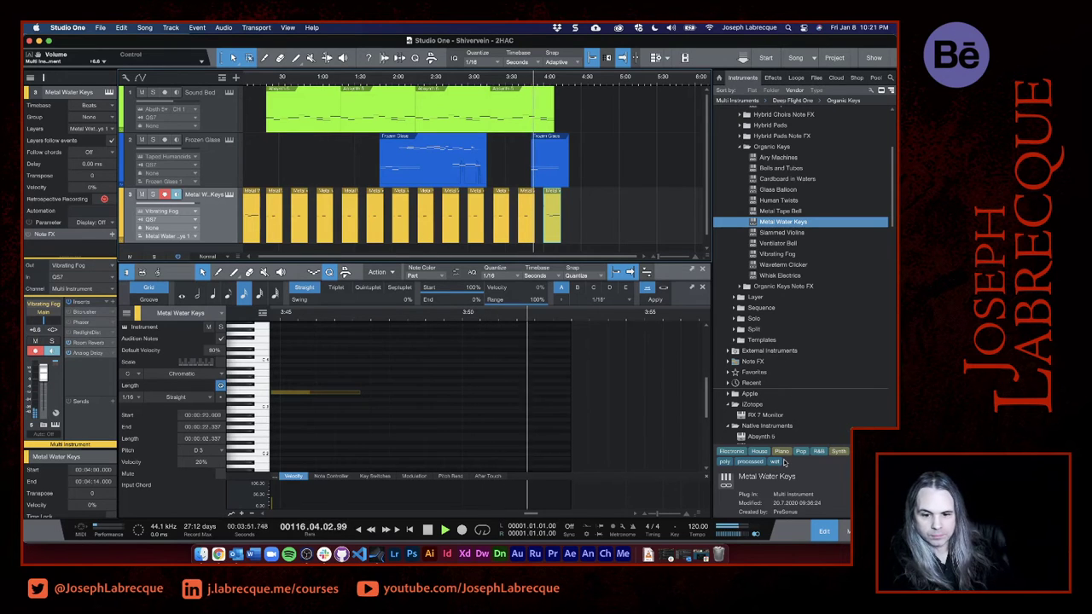
key("F3")
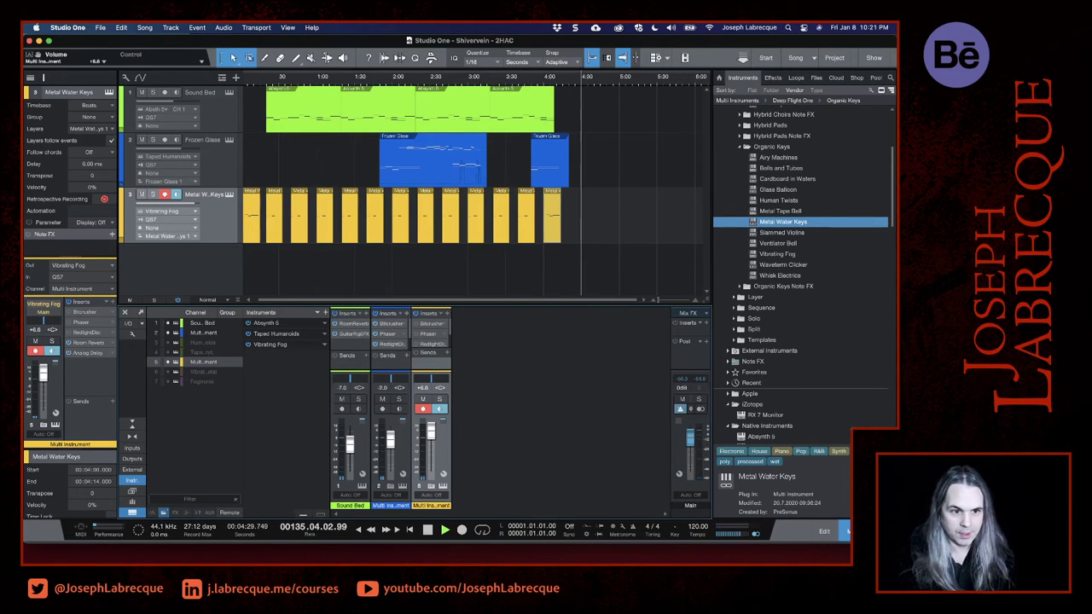
left_click(260, 79)
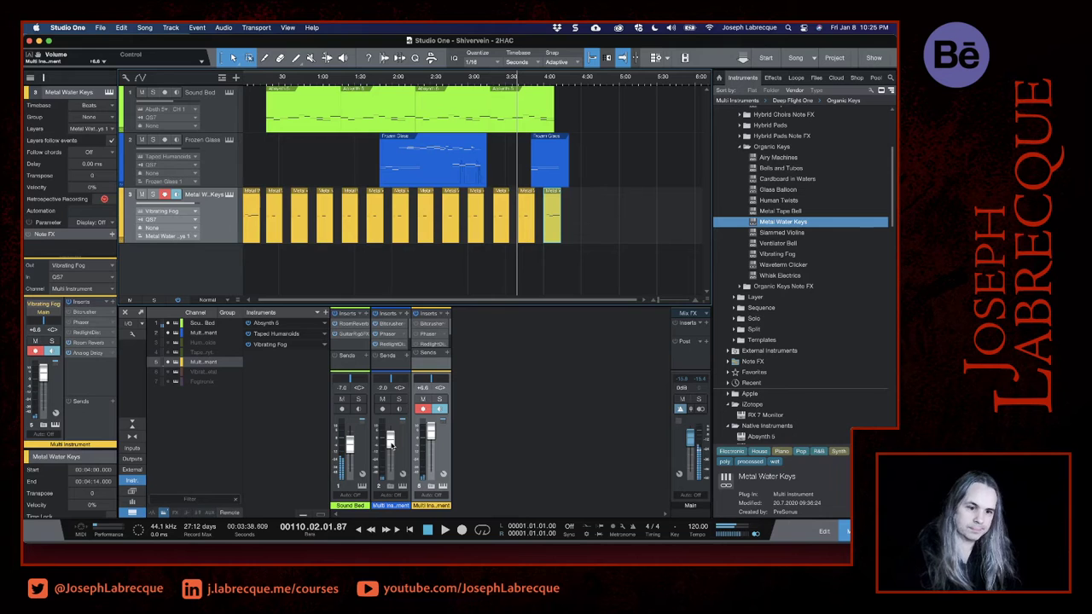
- Switch to Adobe Audition, enlarge its window to fill the screen, and enable Meter Input Signal for the level meters
mouse_move(379, 558)
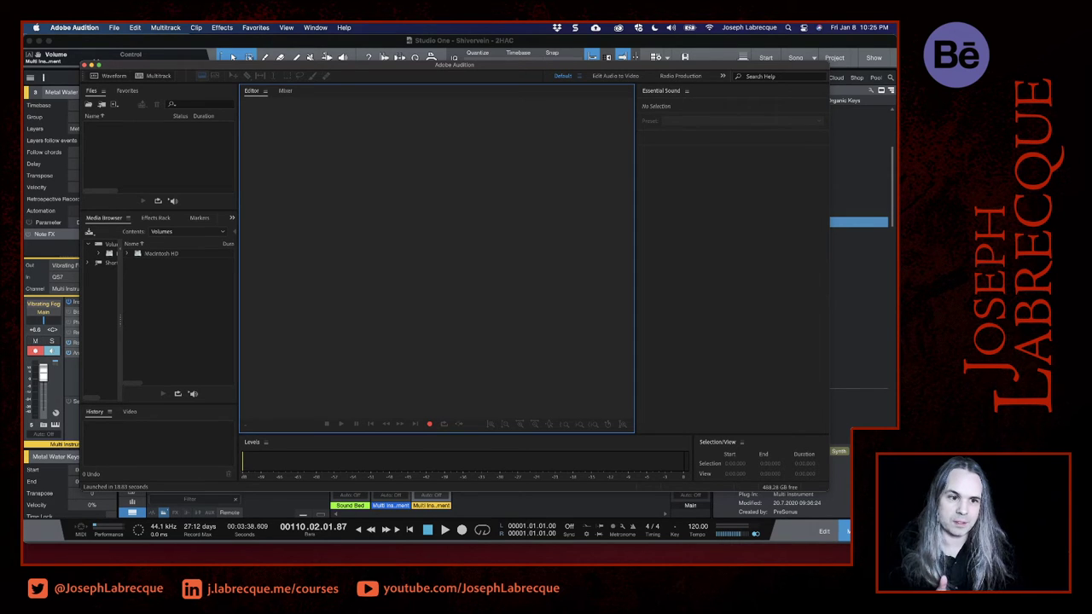
left_click(99, 66)
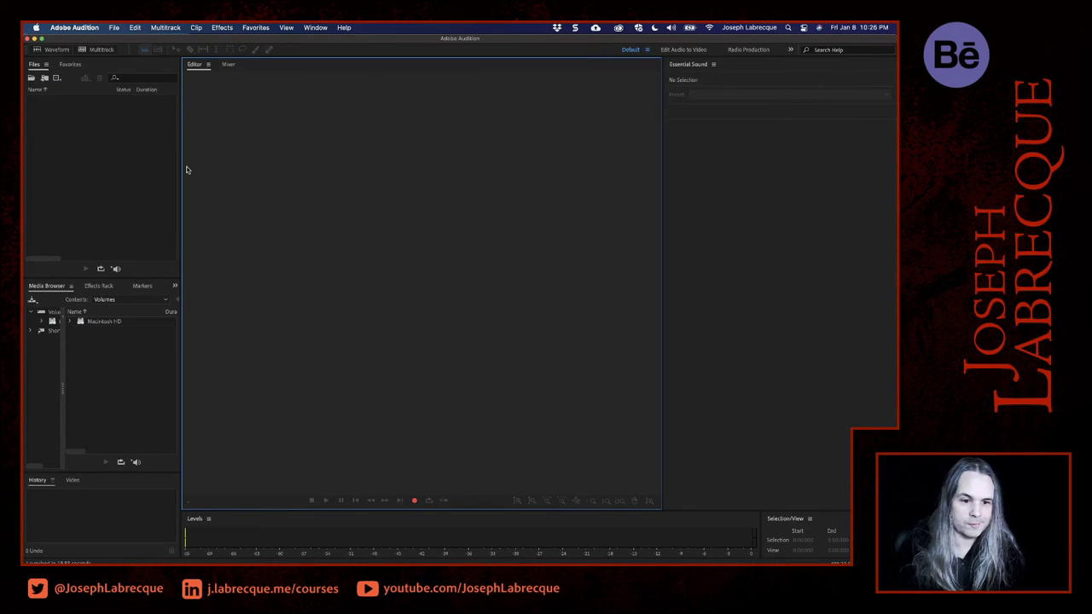
right_click(304, 537)
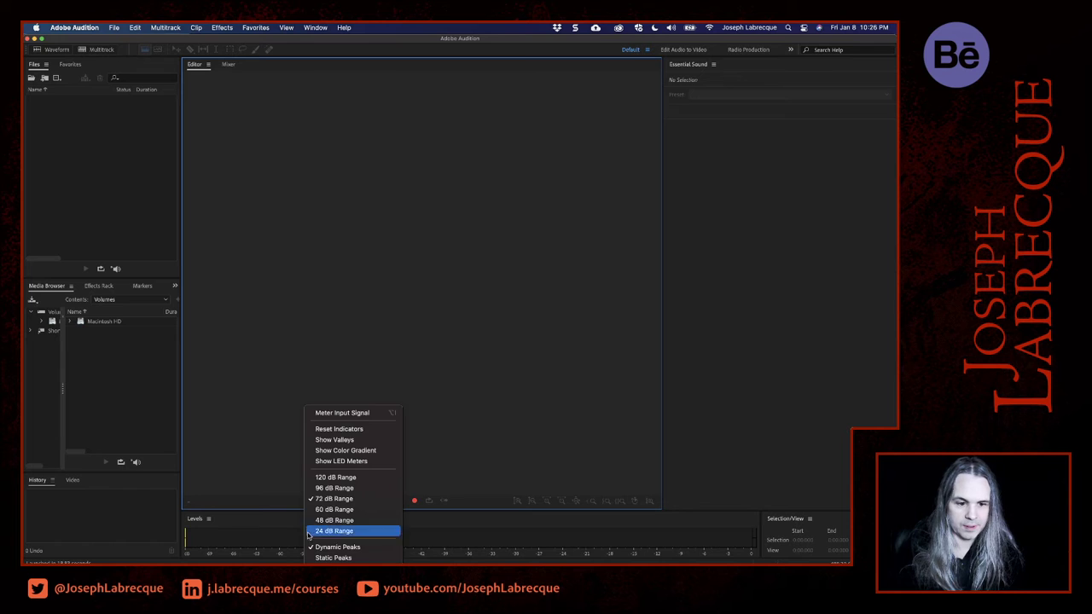
left_click(367, 414)
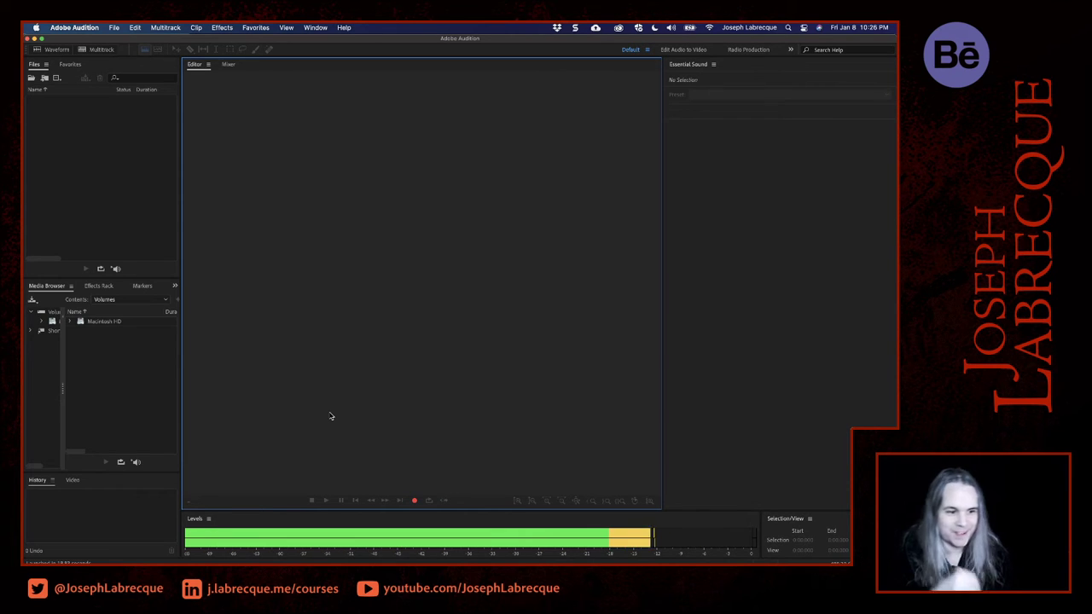
- Switch back to Studio One, return the playhead to the song's start, and play the arrangement through past 2:40
left_click(38, 40)
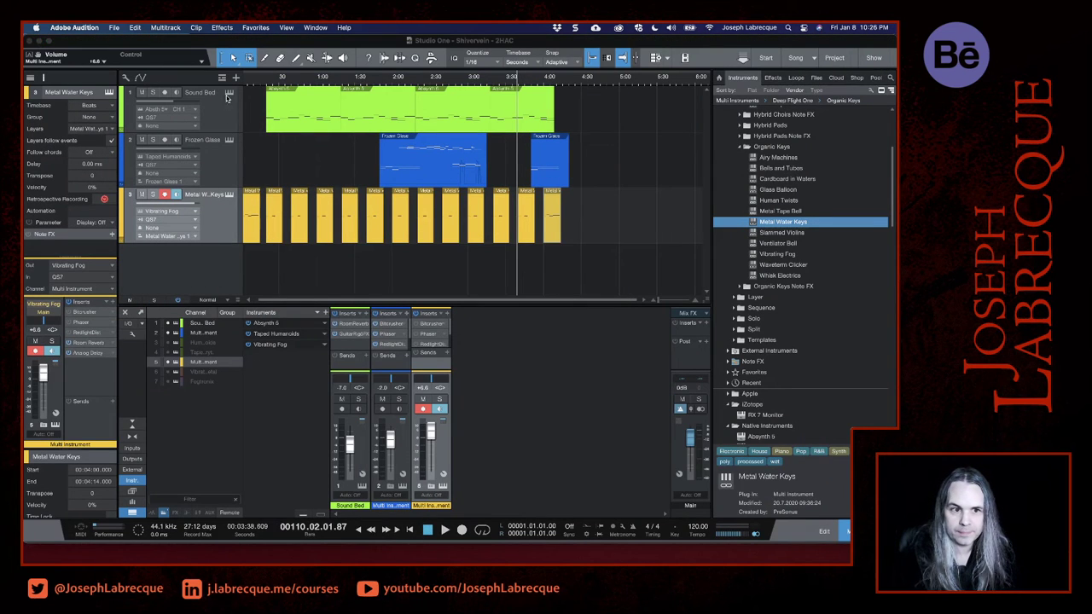
left_click(247, 80)
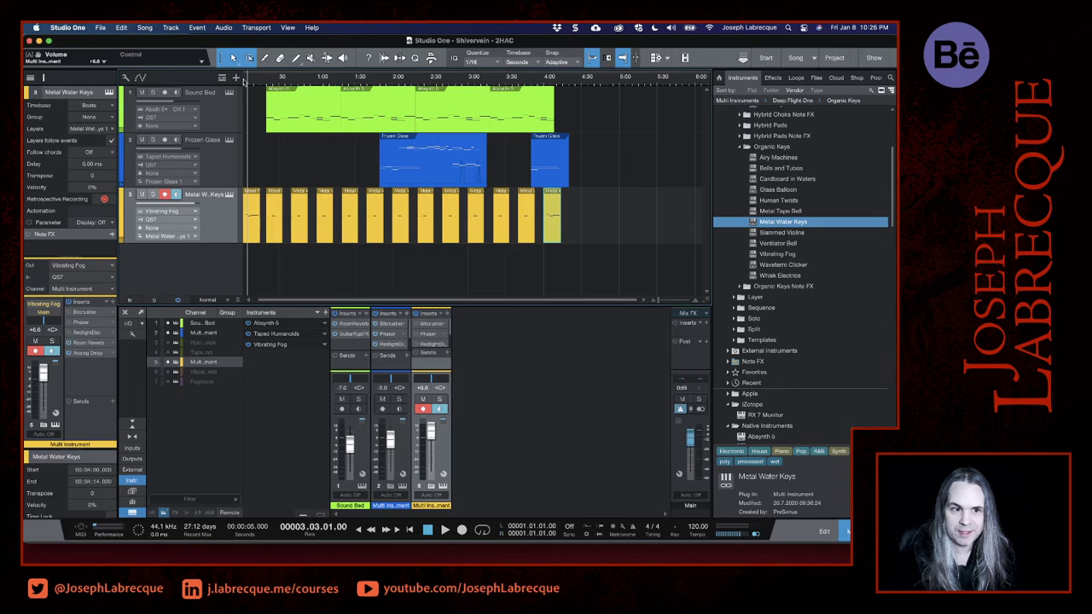
left_click(245, 78)
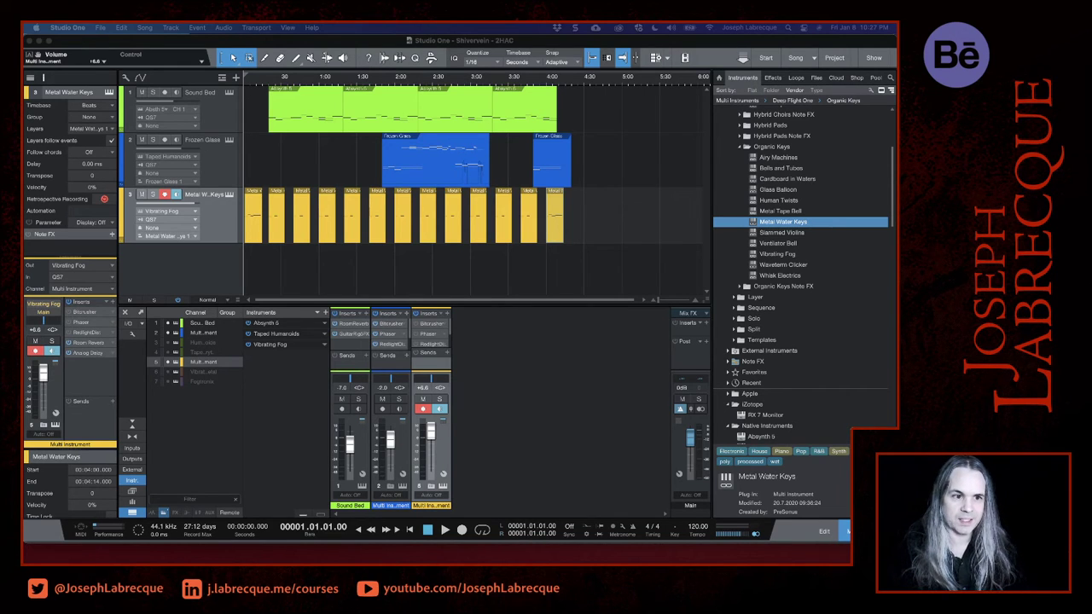
key("space")
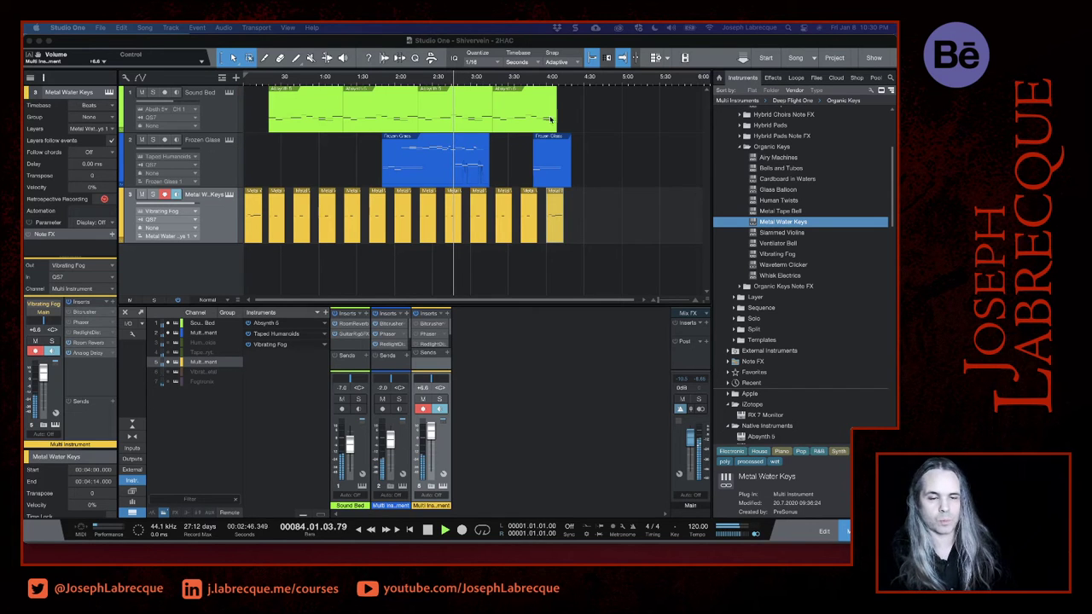
left_click(615, 42)
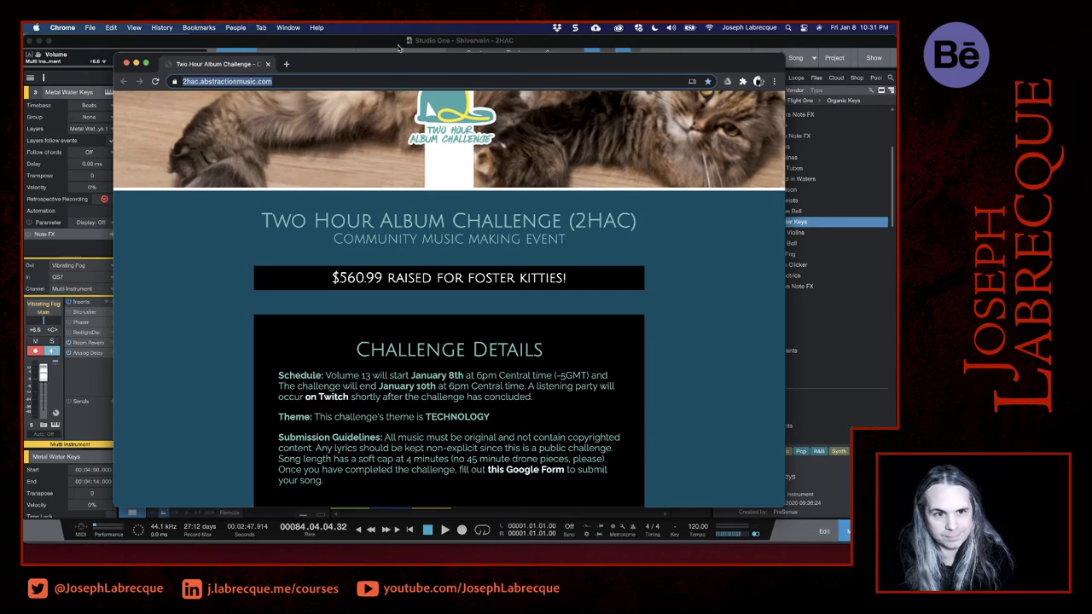
left_click(391, 43)
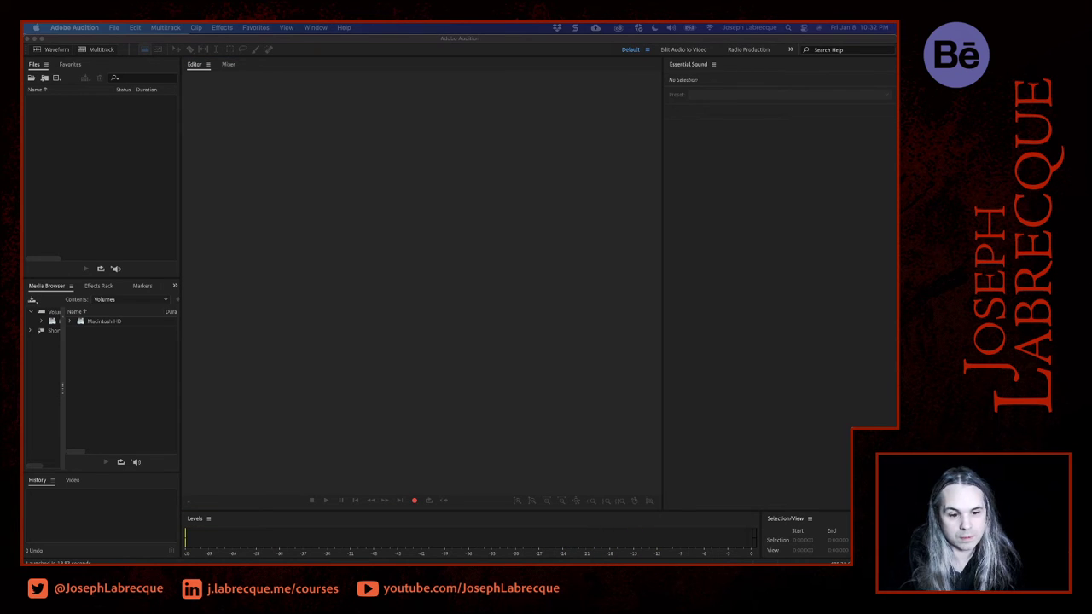
- Switch to Adobe Audition and record a vocal take into a new 44100 Hz, stereo, 16-bit audio file named vox
left_click(416, 502)
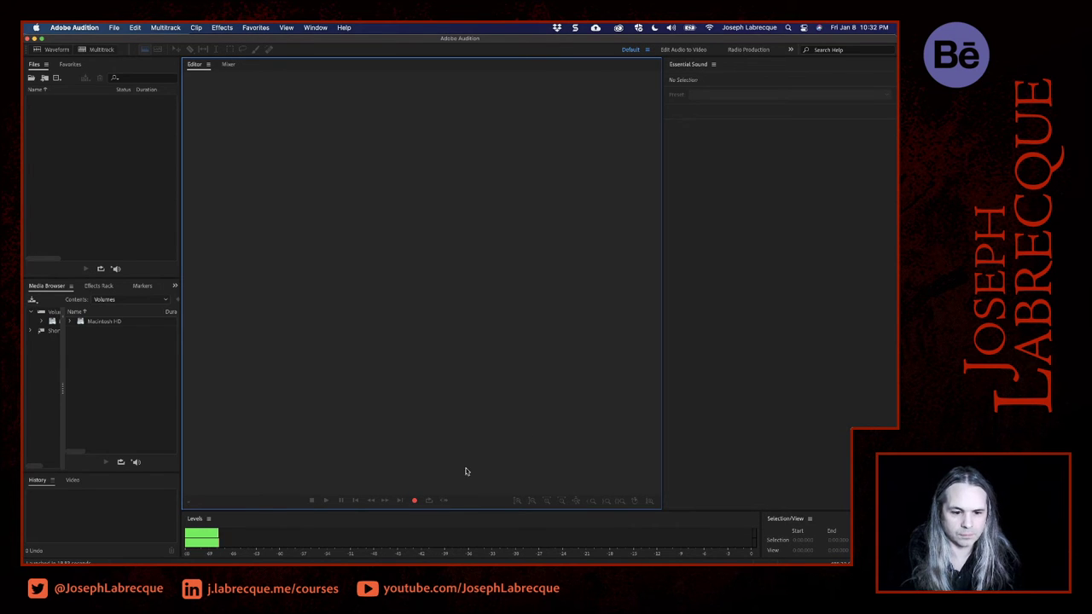
left_click(415, 502)
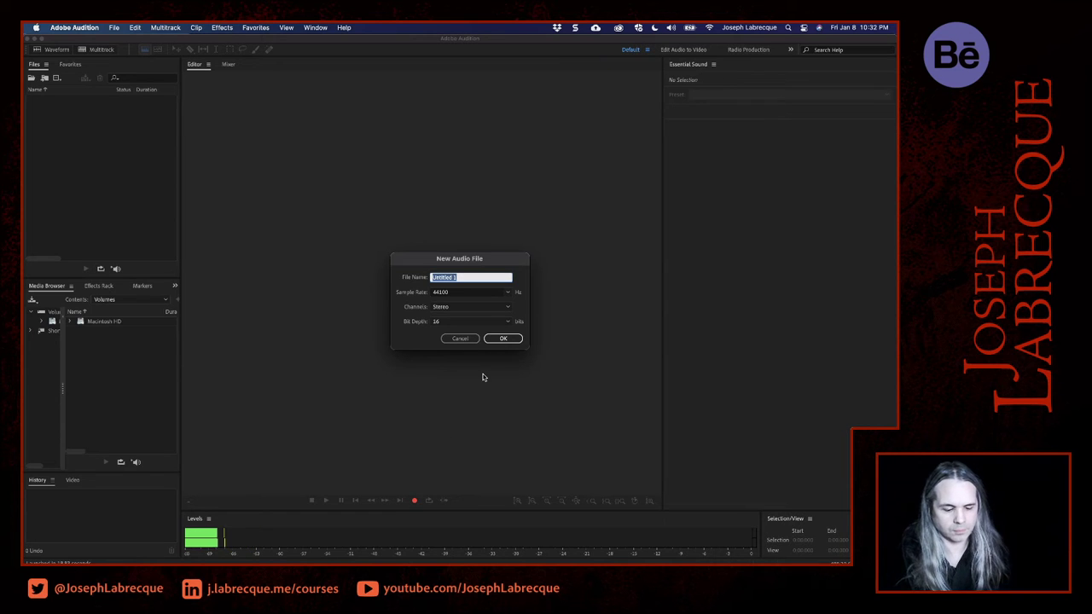
type("vox")
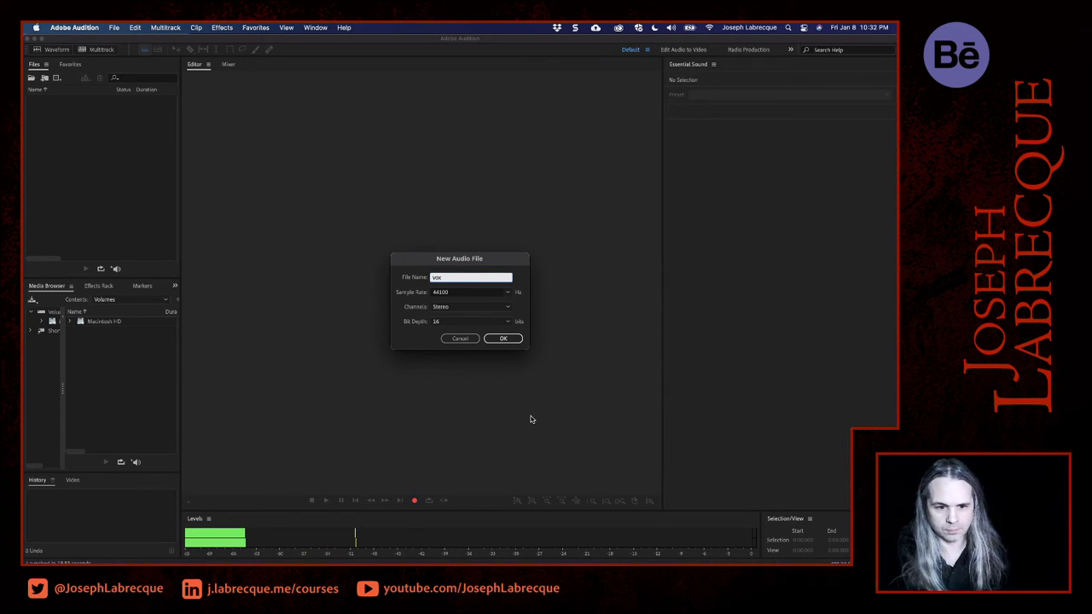
left_click(504, 339)
key("shift+space")
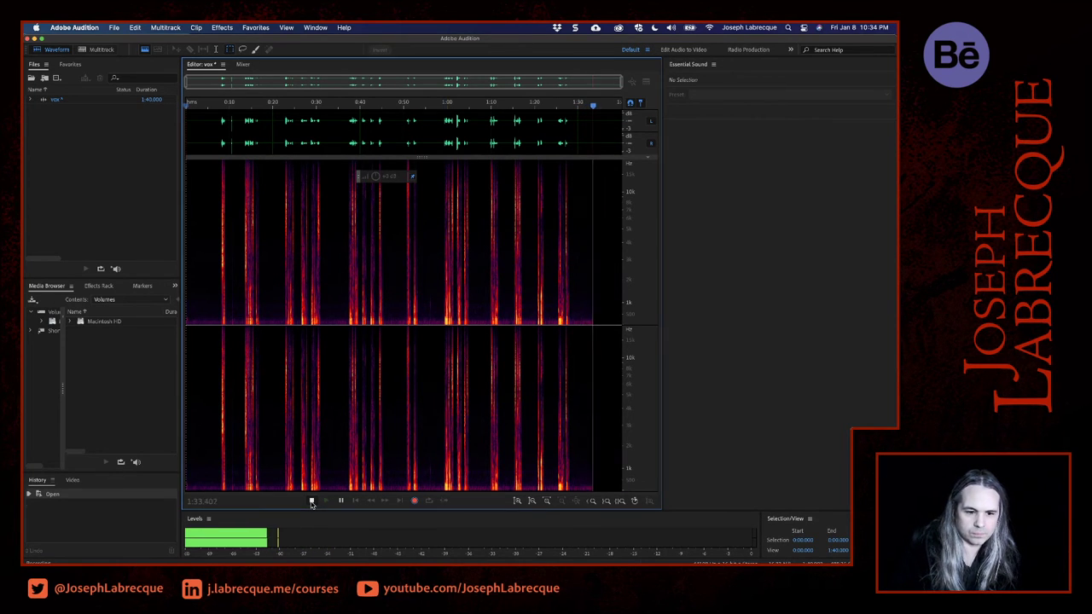
key("space")
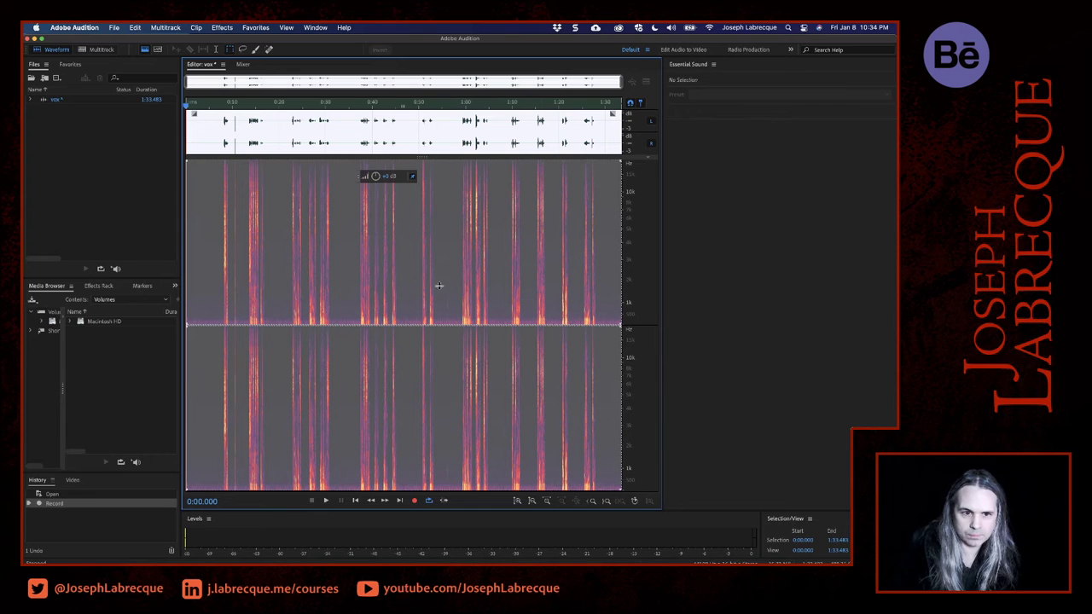
- Enlarge the waveform display, audition the opening sounds, and delete about the first 12.5 seconds and the last 3 seconds of the vox recording
left_click_drag(422, 157, 448, 419)
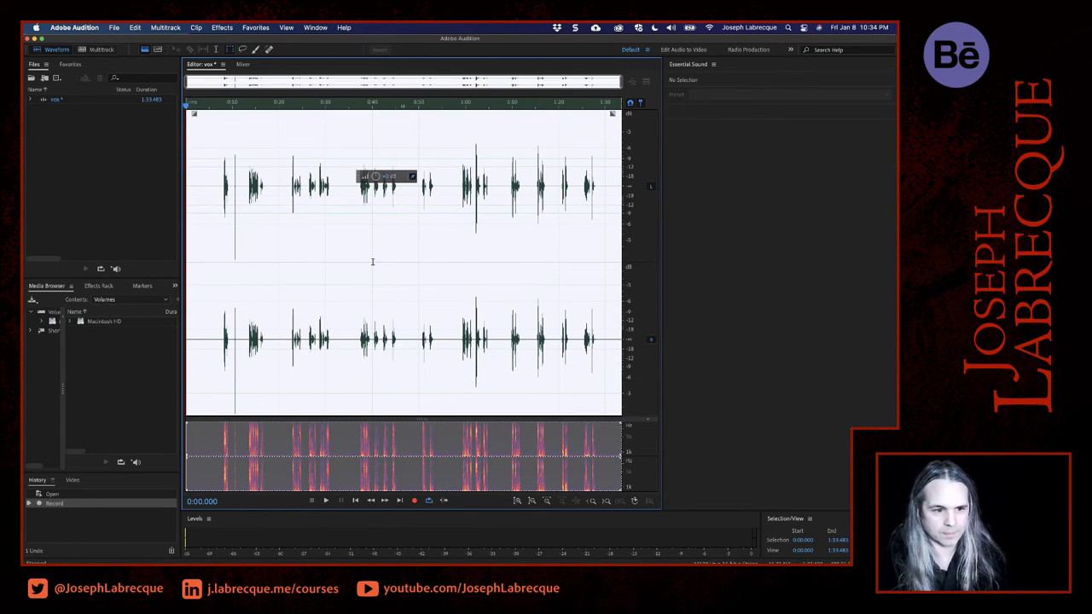
left_click(222, 310)
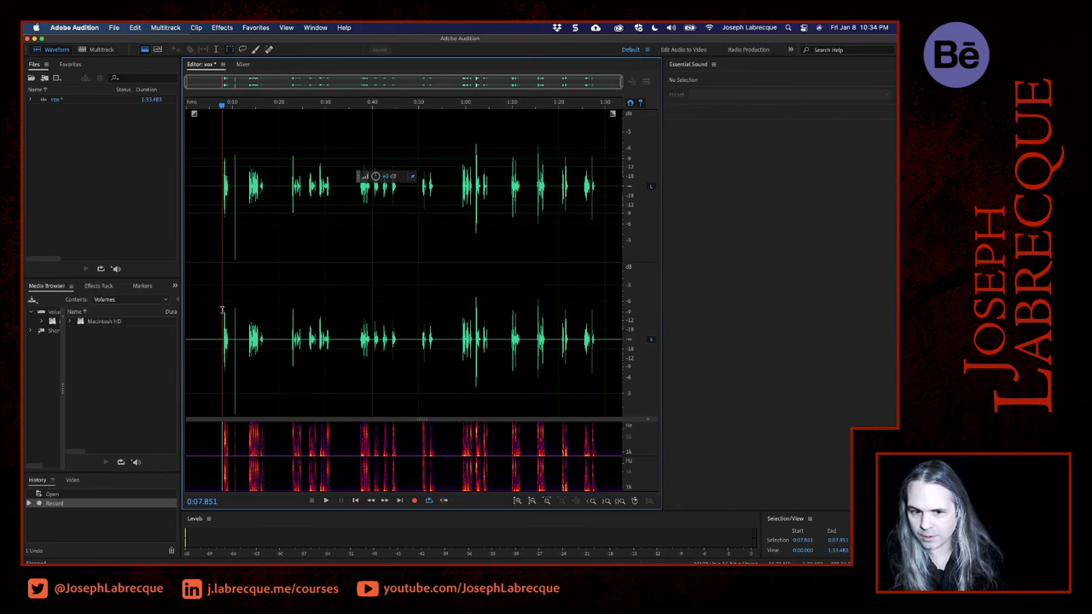
key("space")
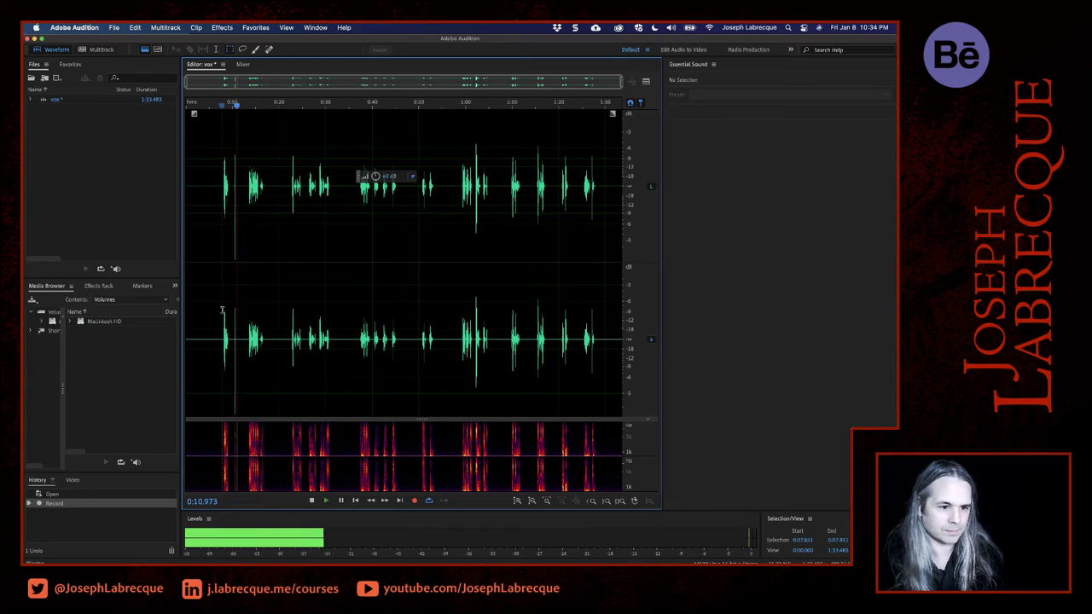
key("space")
left_click_drag(243, 313, 152, 314)
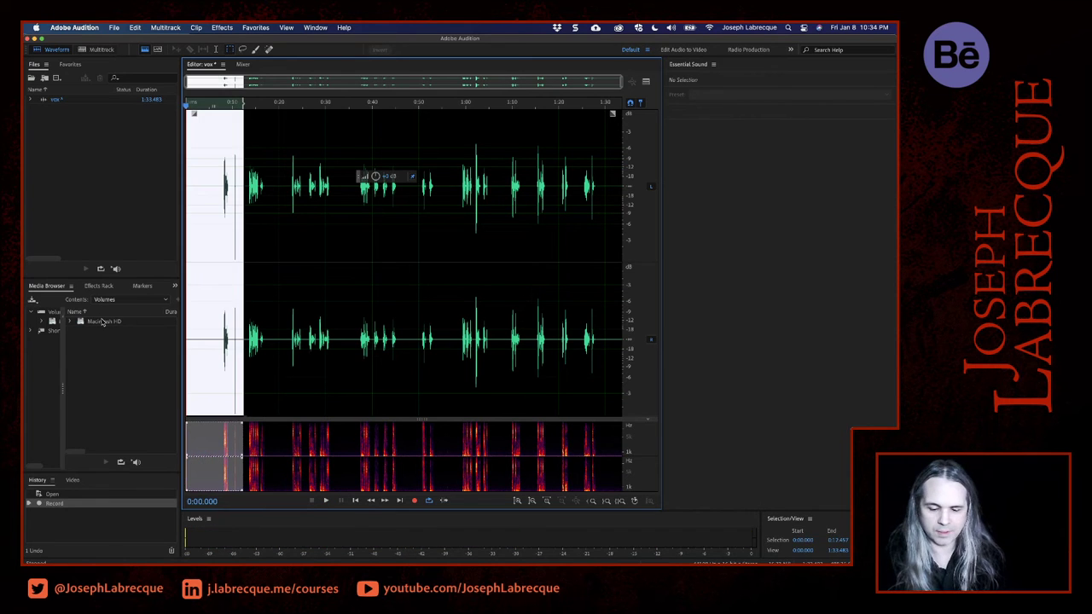
key("Delete")
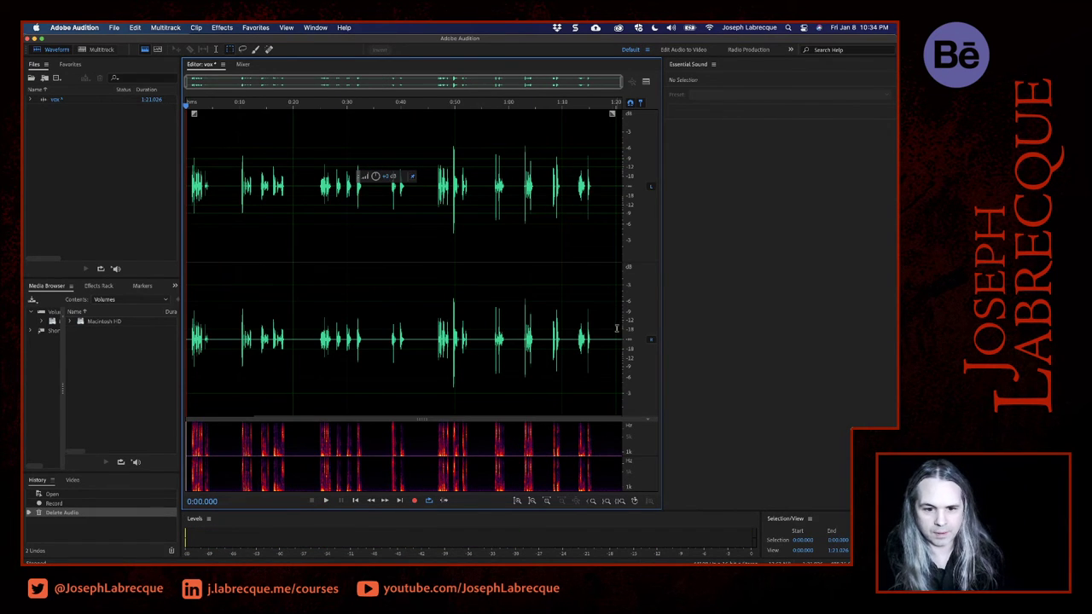
left_click_drag(604, 327, 645, 328)
key("Delete")
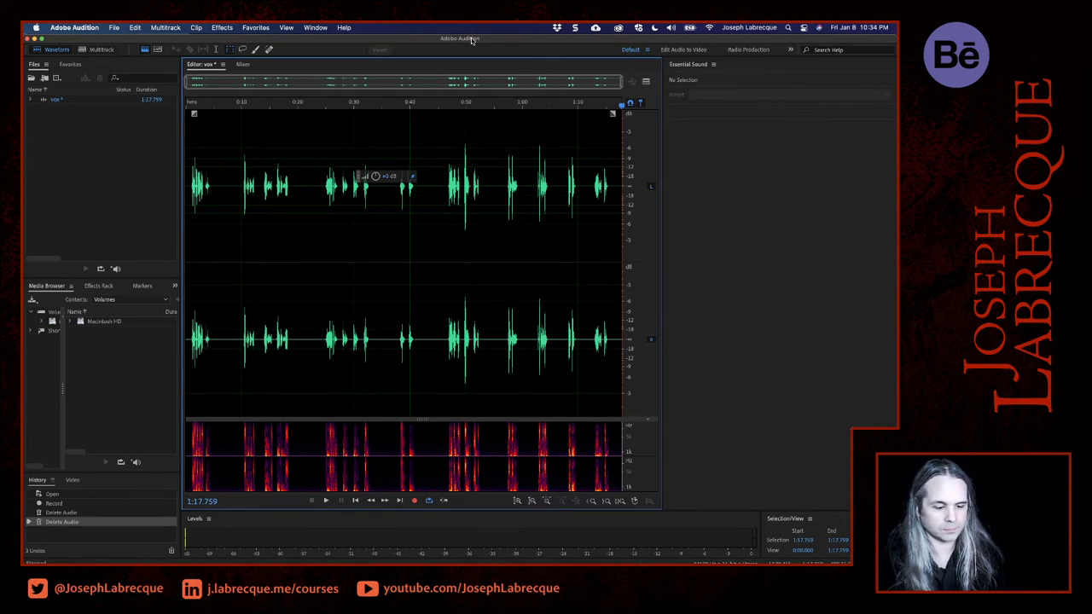
- Save the trimmed recording as vox.wav in the Downloads folder and switch back to the Studio One song
key("super+shift+s")
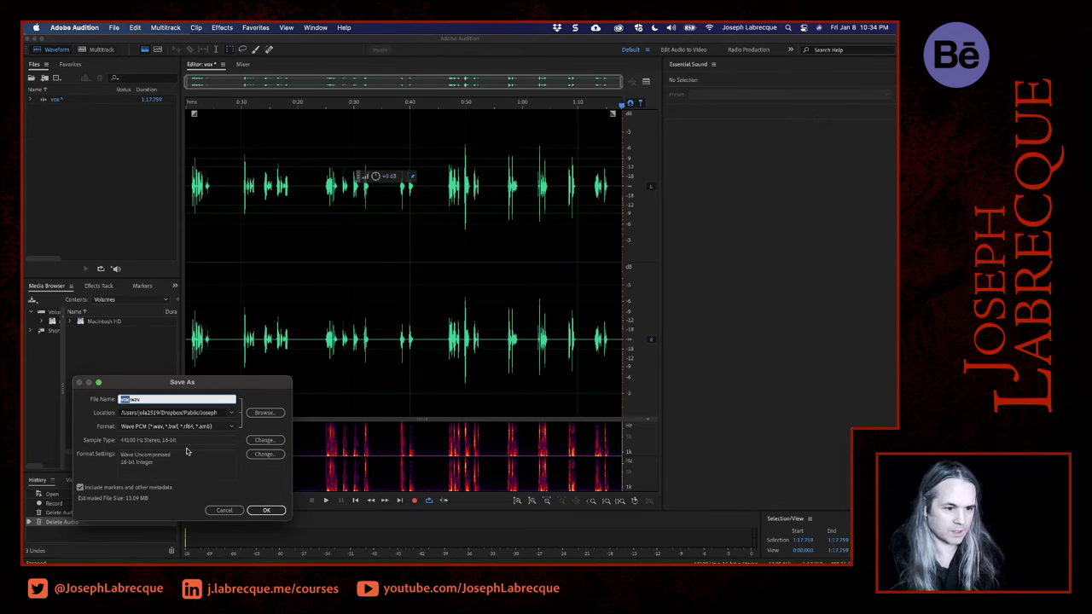
left_click(231, 414)
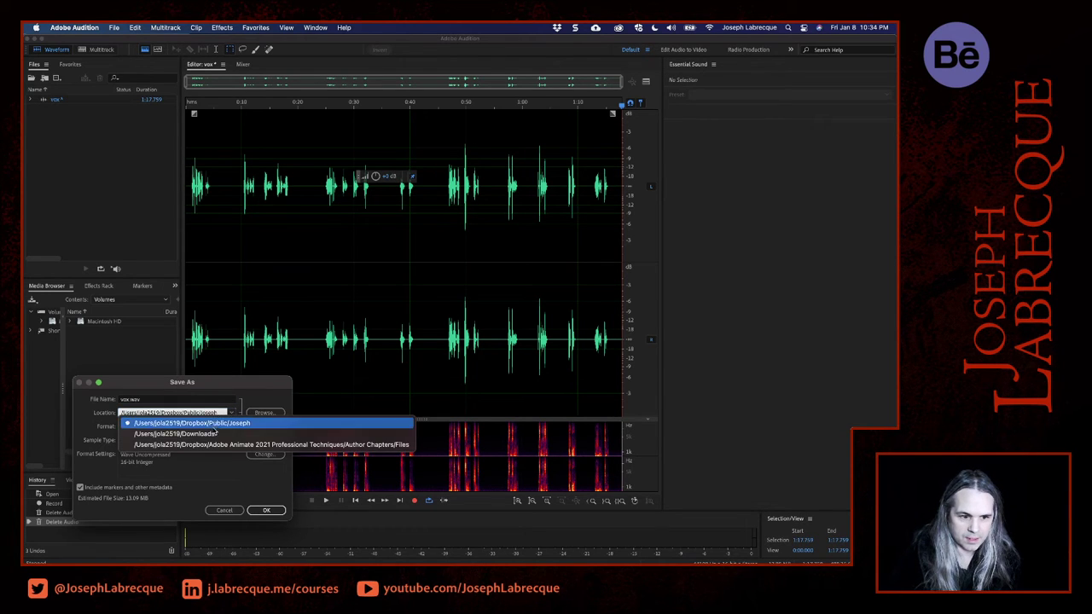
left_click(214, 434)
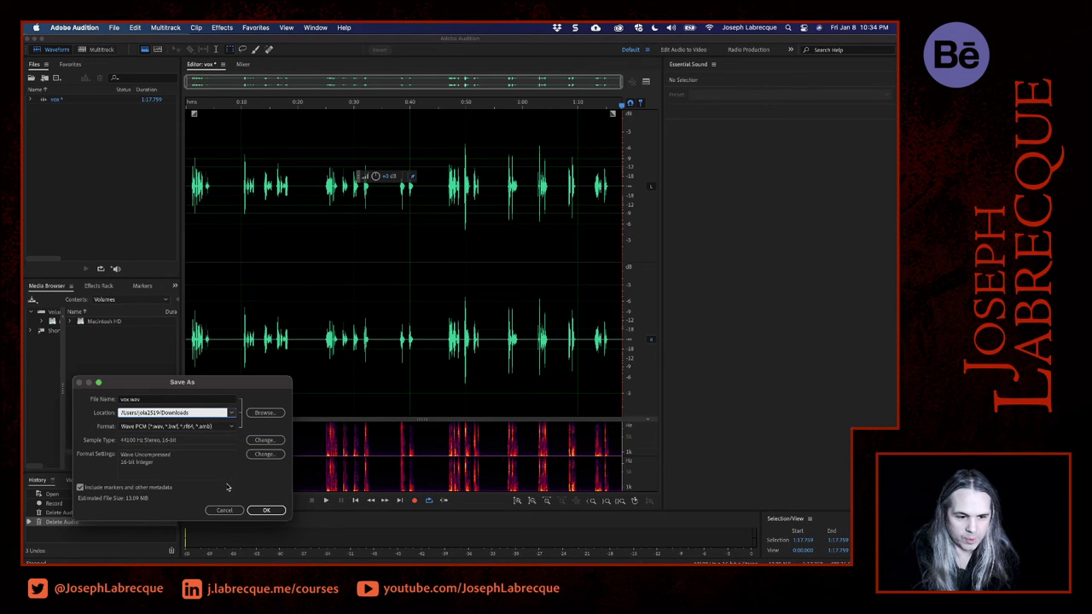
left_click(271, 511)
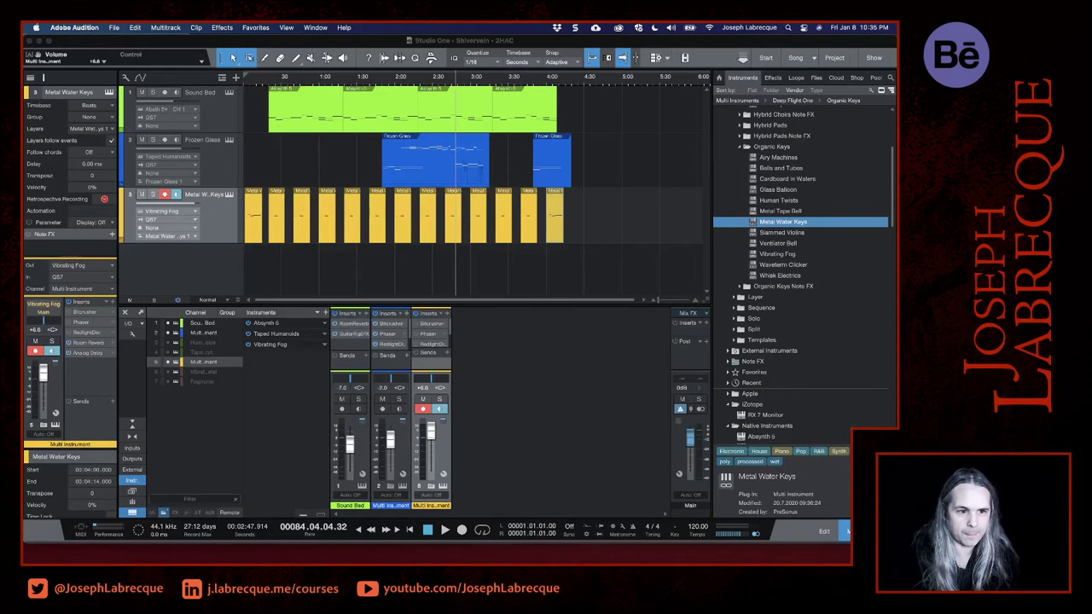
left_click(220, 271)
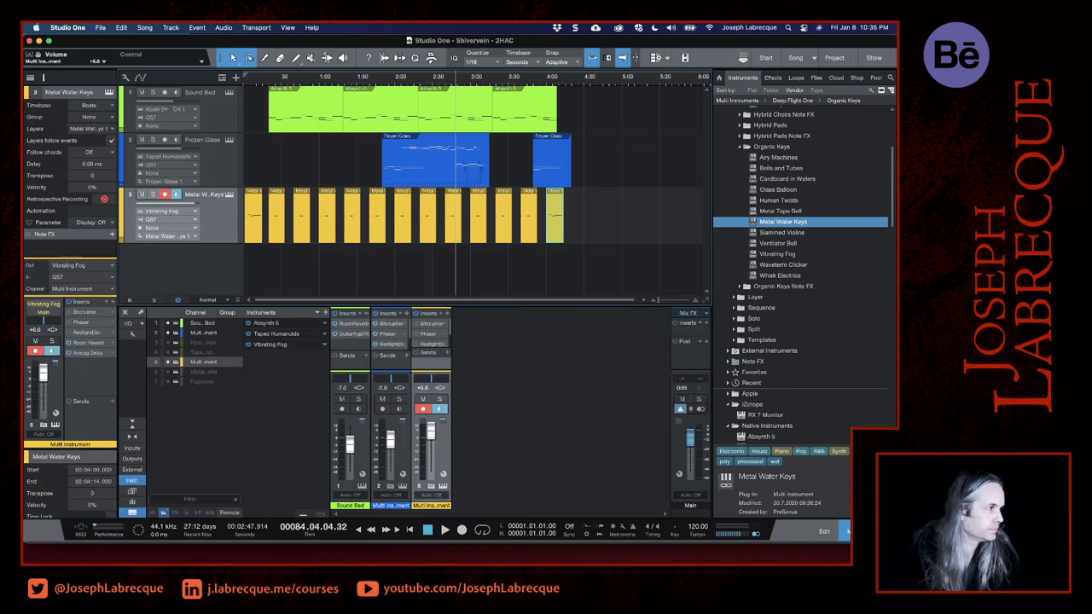
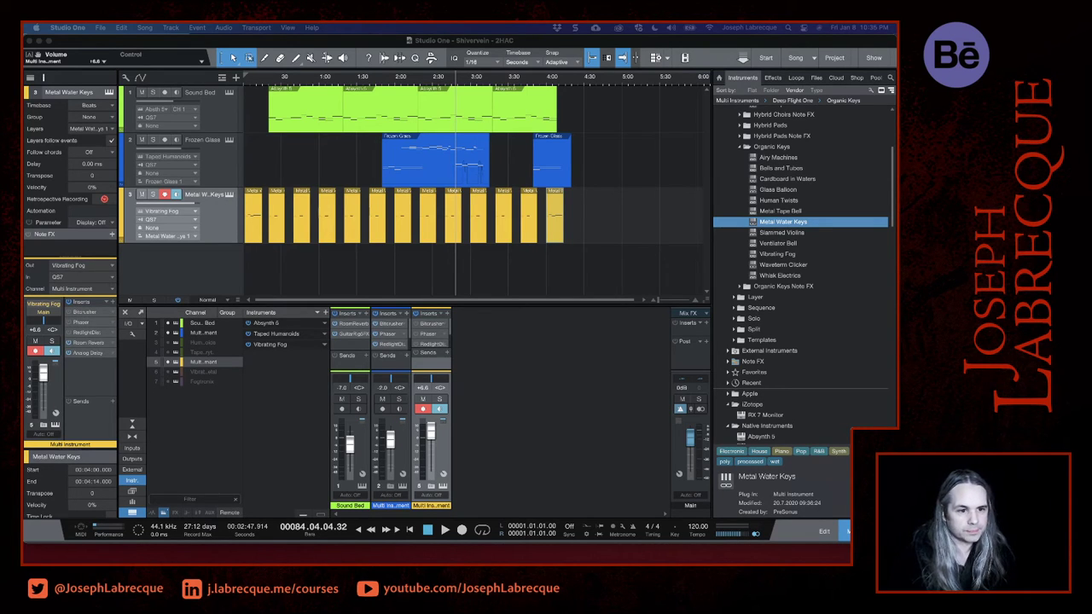
- Add the vox recording to the arrangement on a new audio track and move it to start at 1:01
left_click_drag(276, 228, 265, 268)
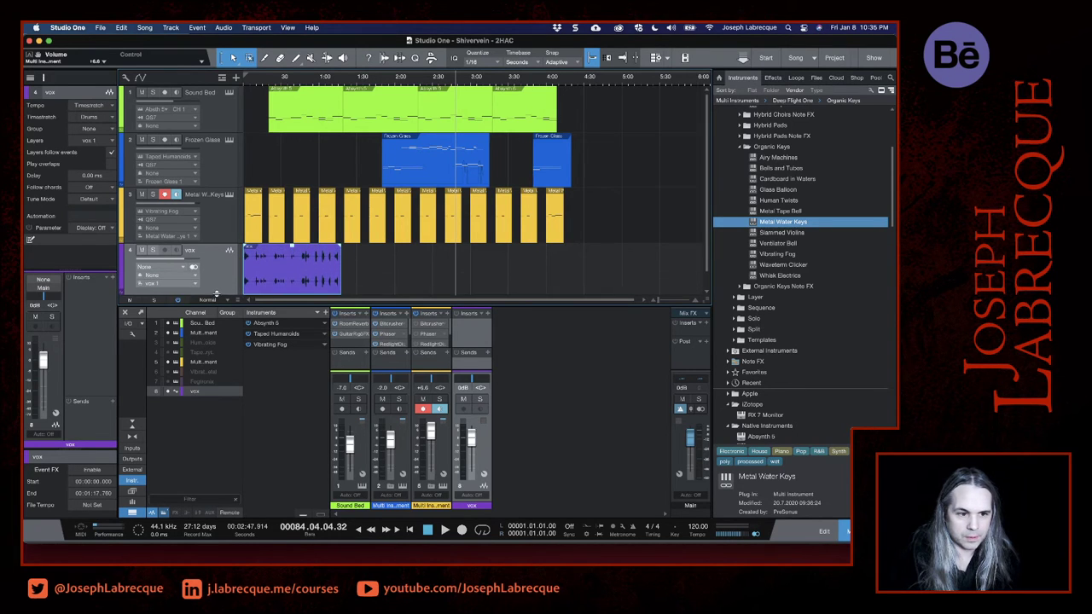
left_click_drag(215, 271, 215, 295)
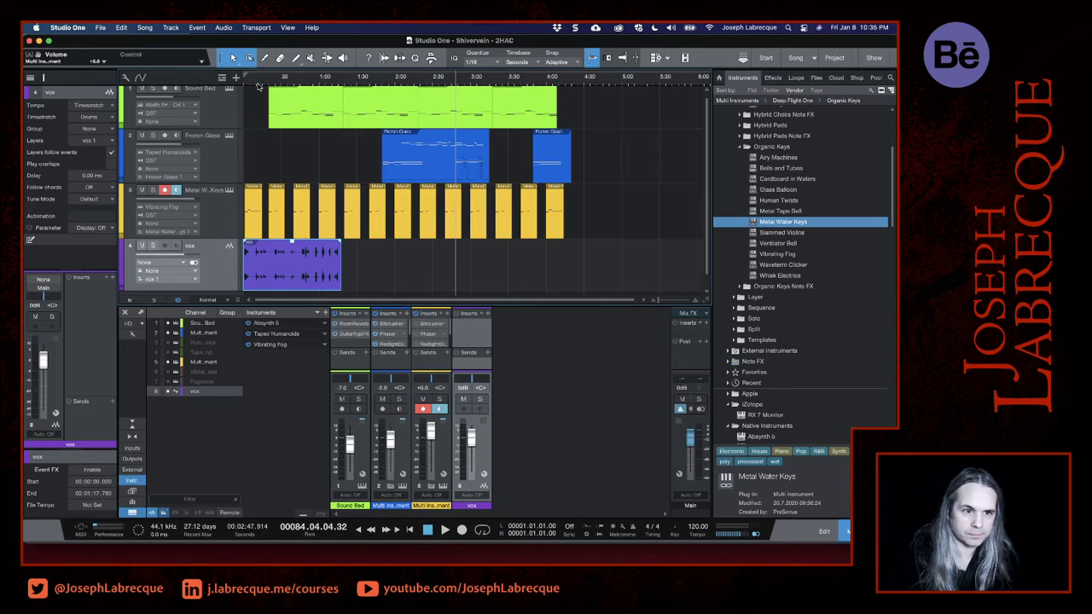
left_click(253, 84)
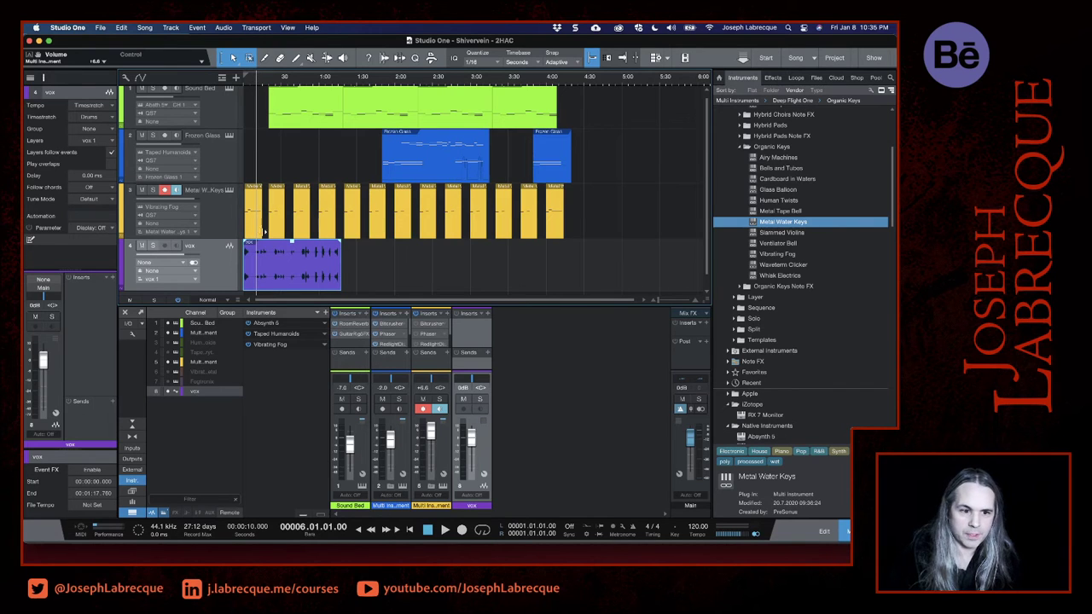
scroll(285, 243, "up", 3)
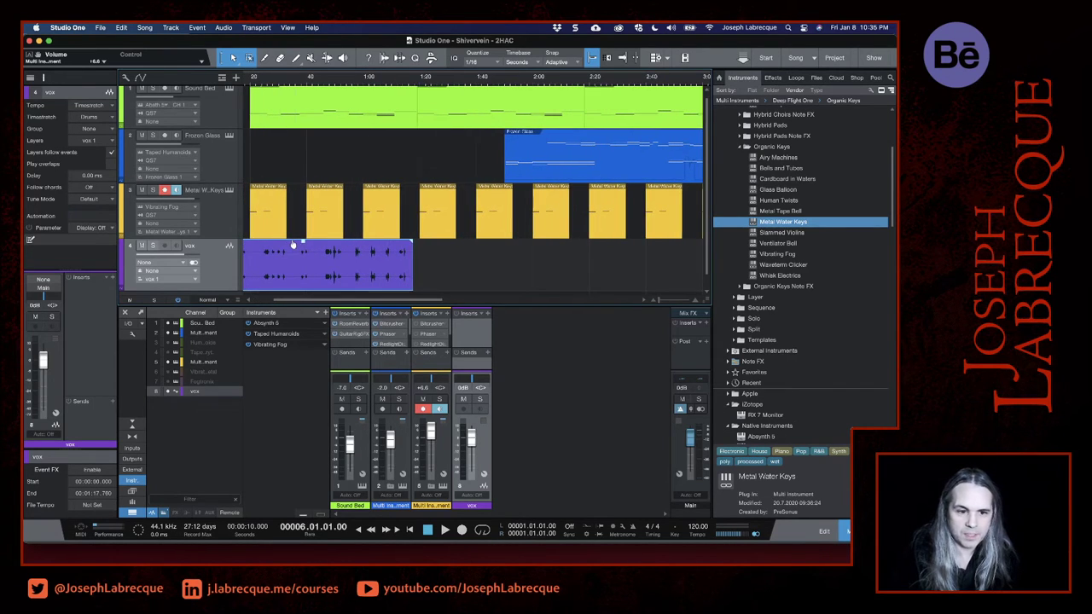
scroll(292, 245, "up", 2)
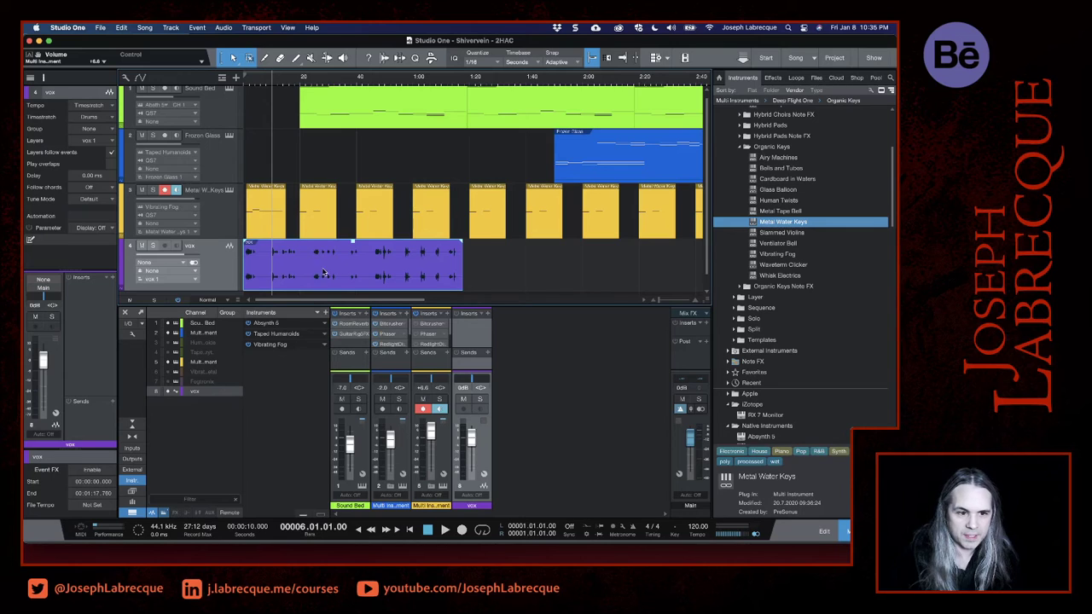
left_click_drag(350, 277, 523, 278)
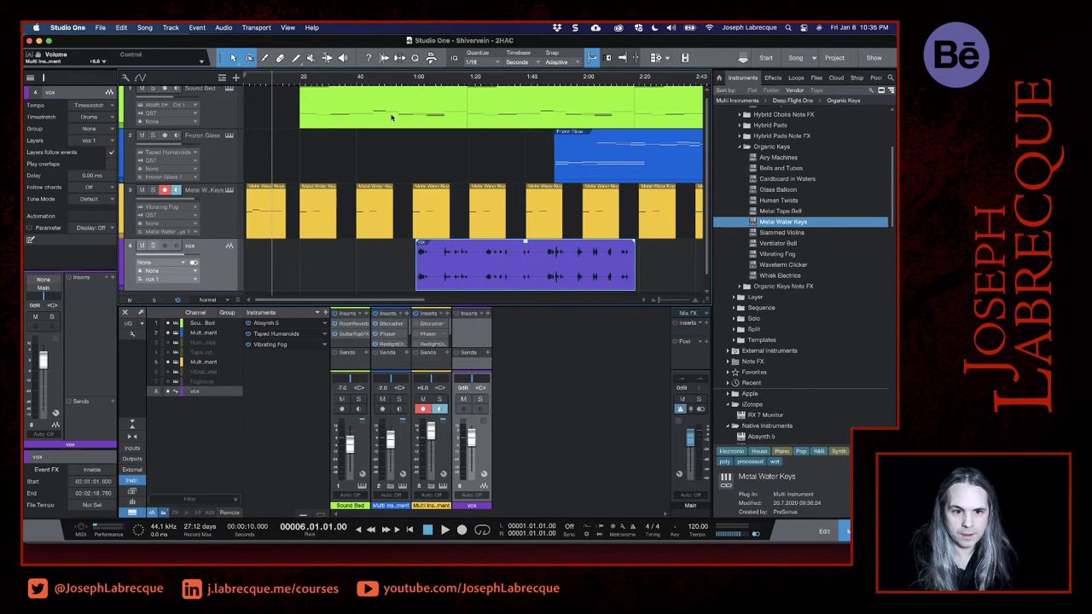
scroll(432, 102, "right", 3)
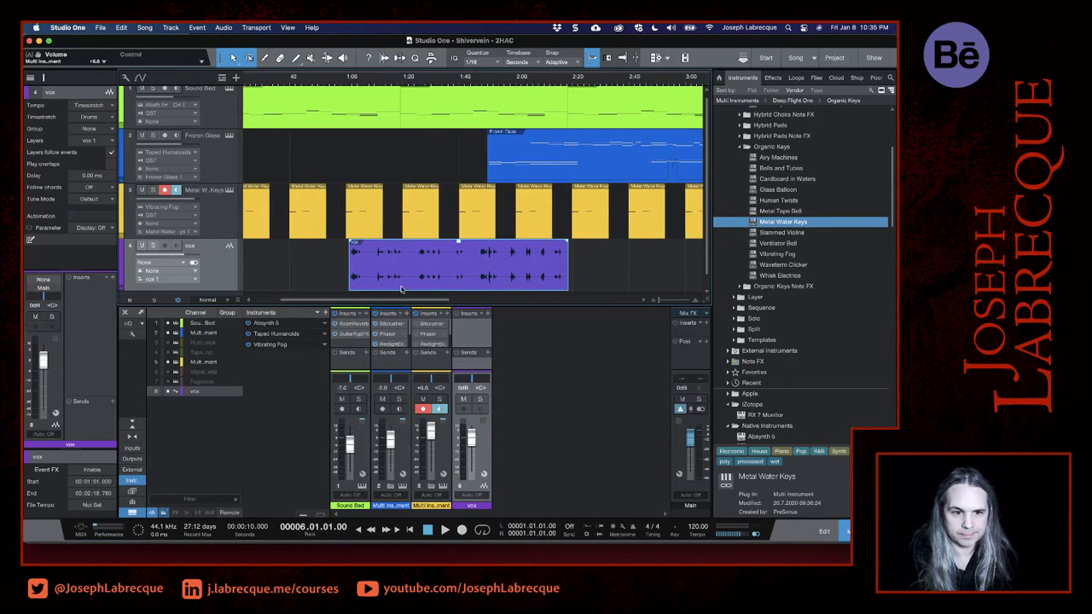
- Split the vox event in the silences at 1:09 and 1:14 with the Split tool, listening between the cuts
left_click(371, 253)
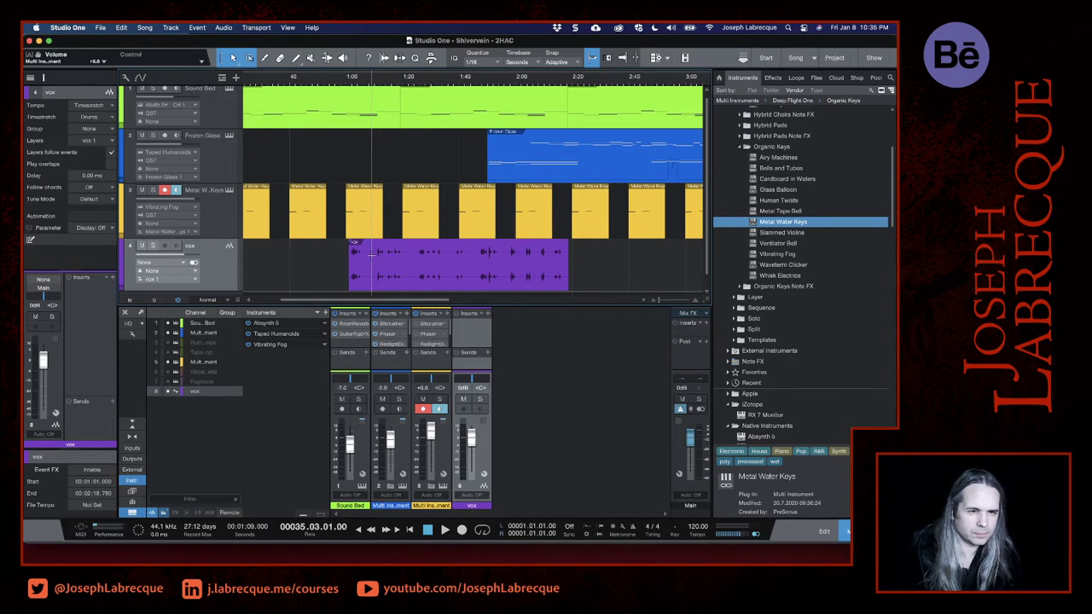
key("3")
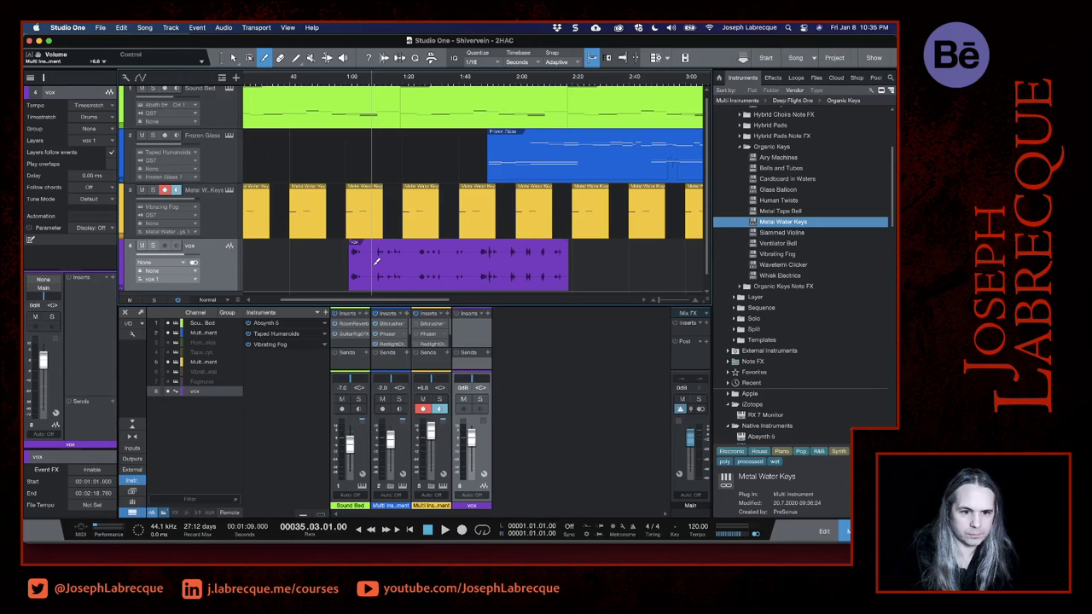
left_click(377, 261)
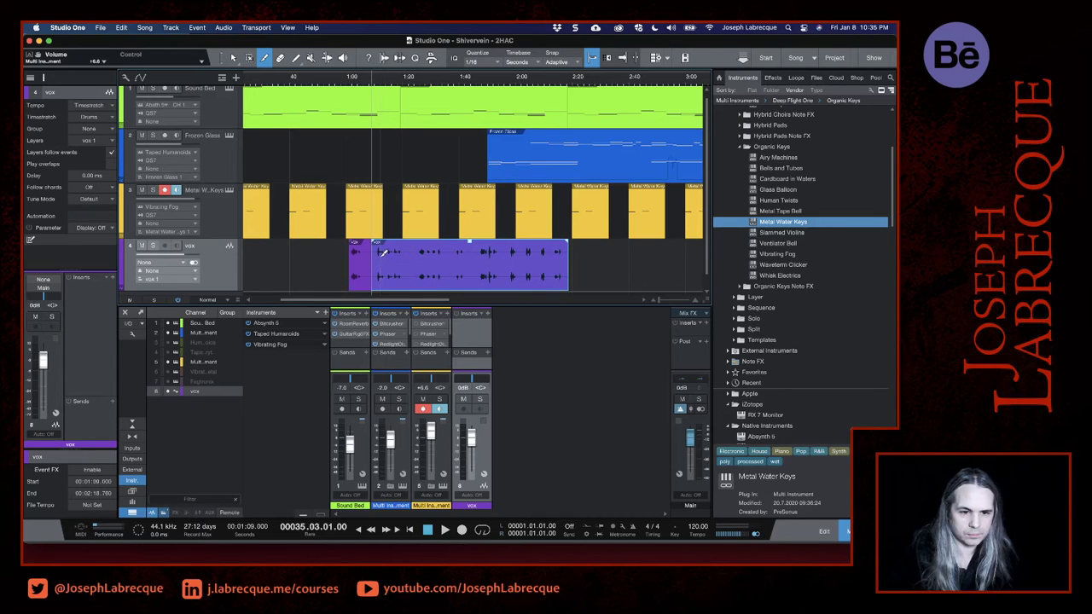
key("space")
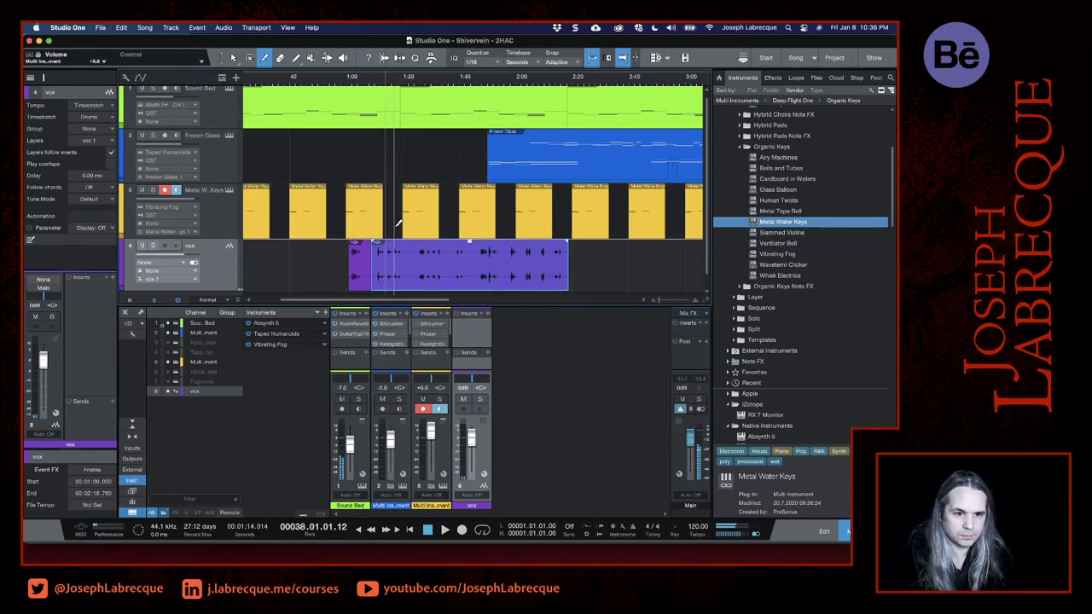
left_click(387, 267)
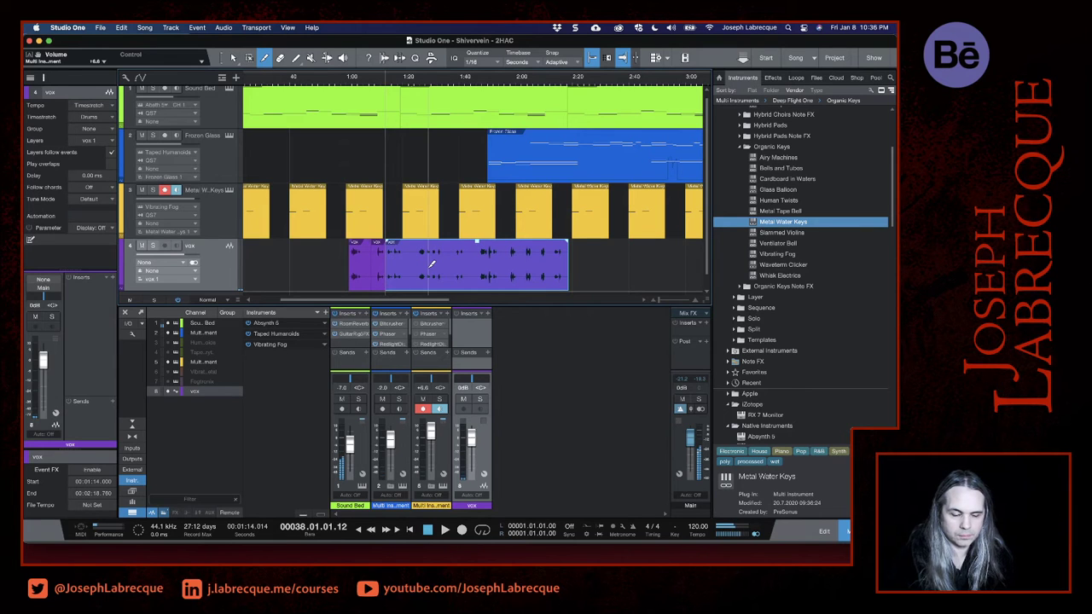
- Play the song onward from 1:14 and split the vox event at 1:22 and 1:28
key("space")
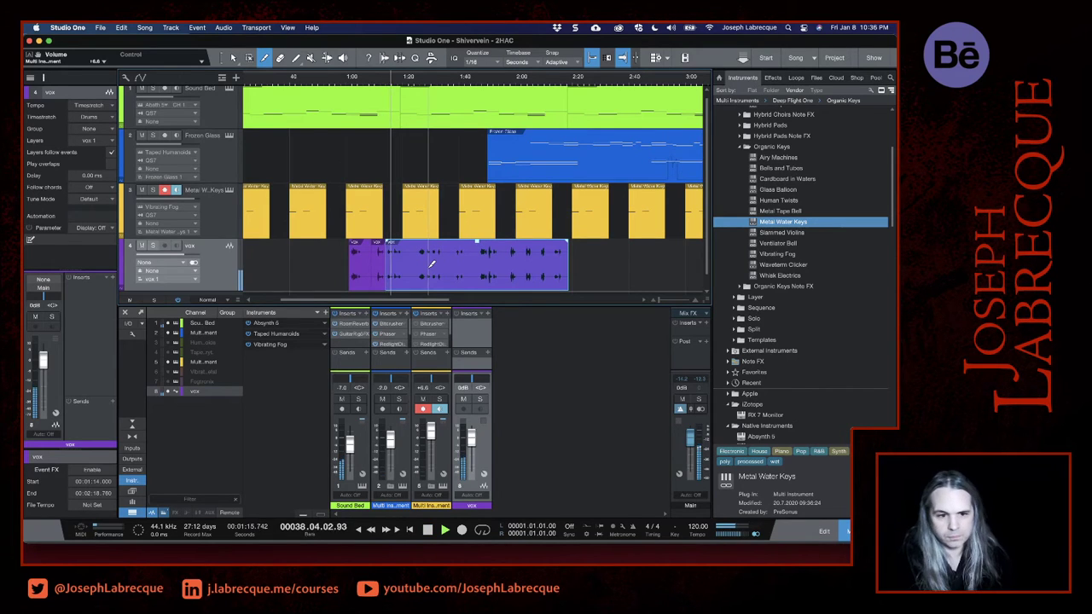
scroll(432, 265, "up", 3)
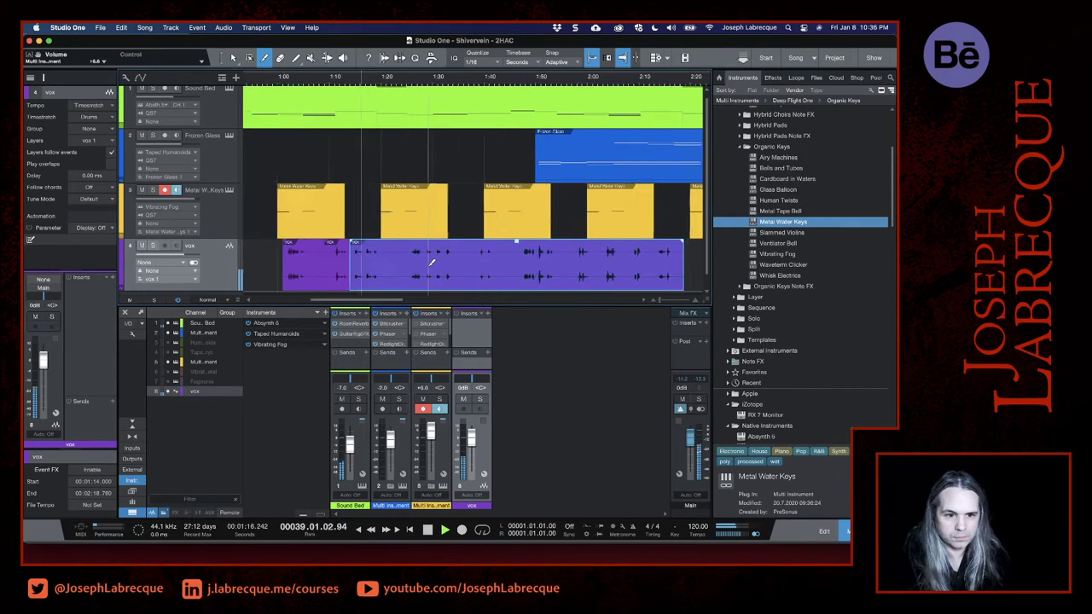
left_click(383, 260)
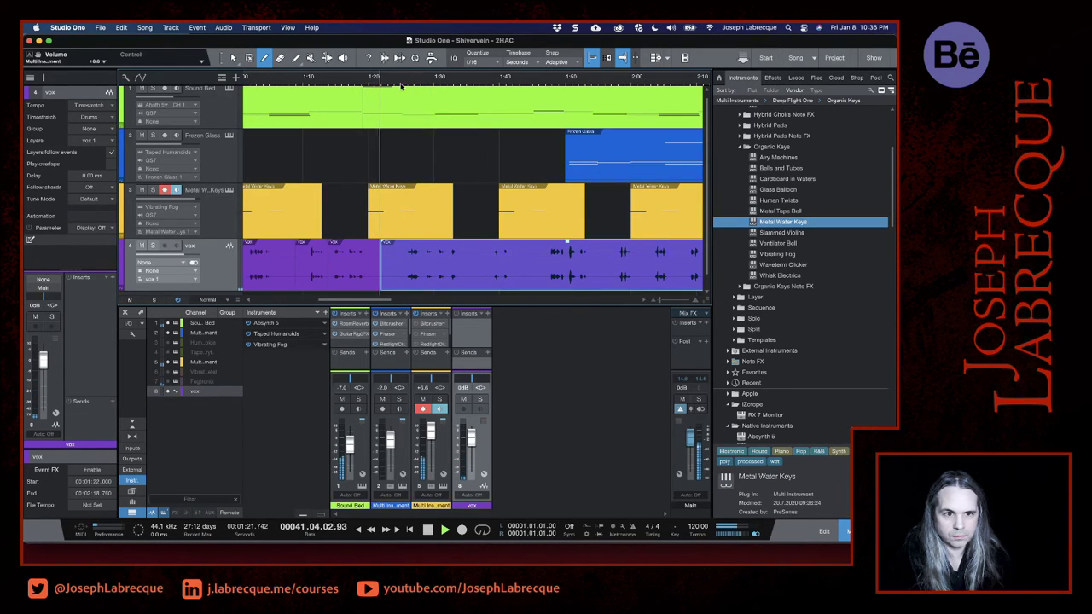
left_click(400, 86)
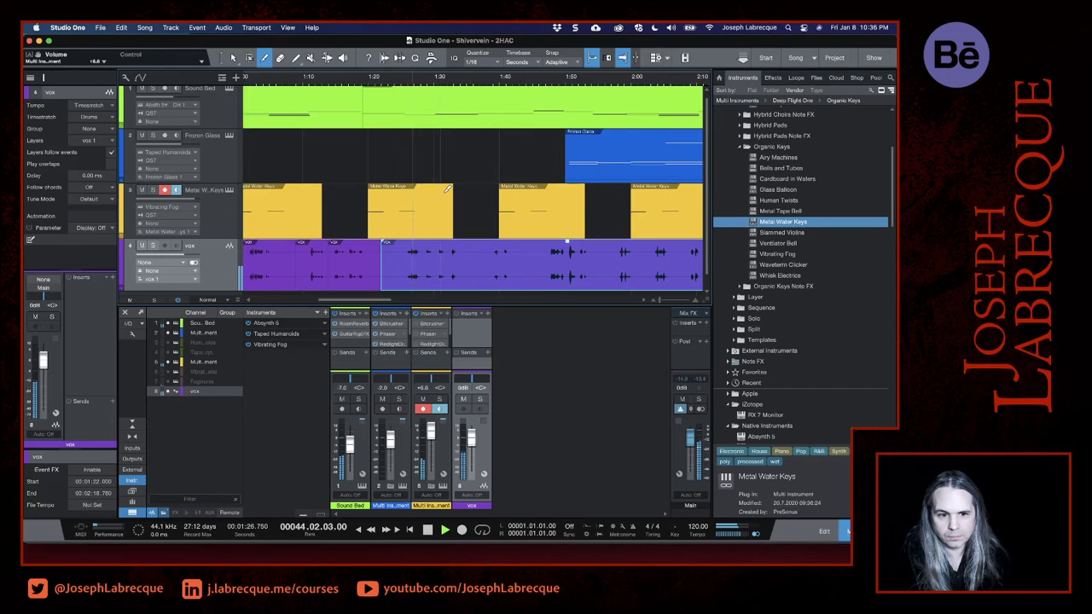
left_click(423, 260)
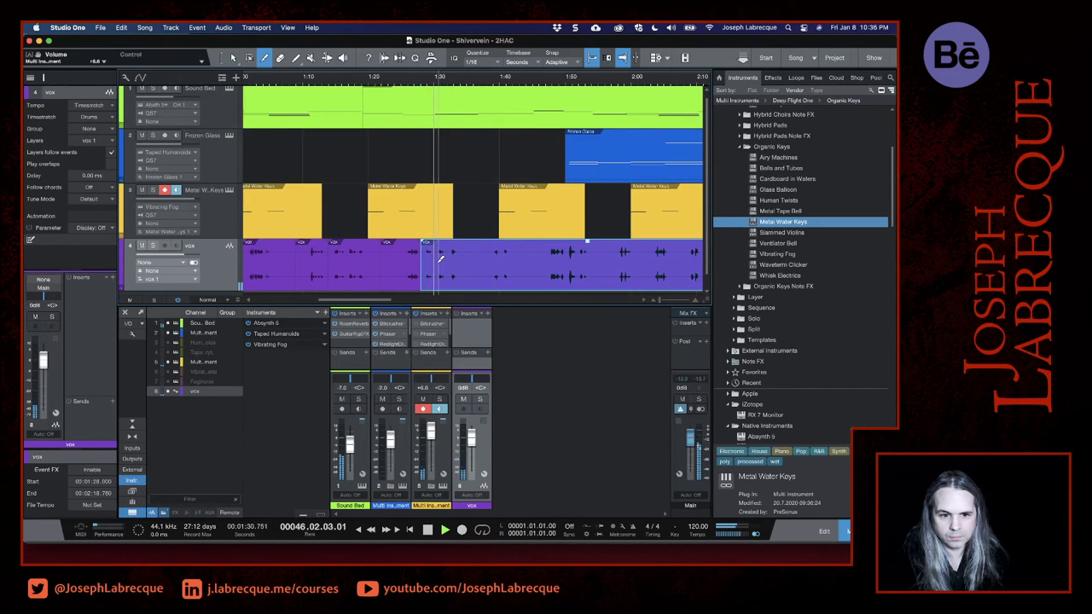
- Try a vox split at 1:31, undo it, and split more precisely at about 1:30 and 1:32.1
left_click(441, 259)
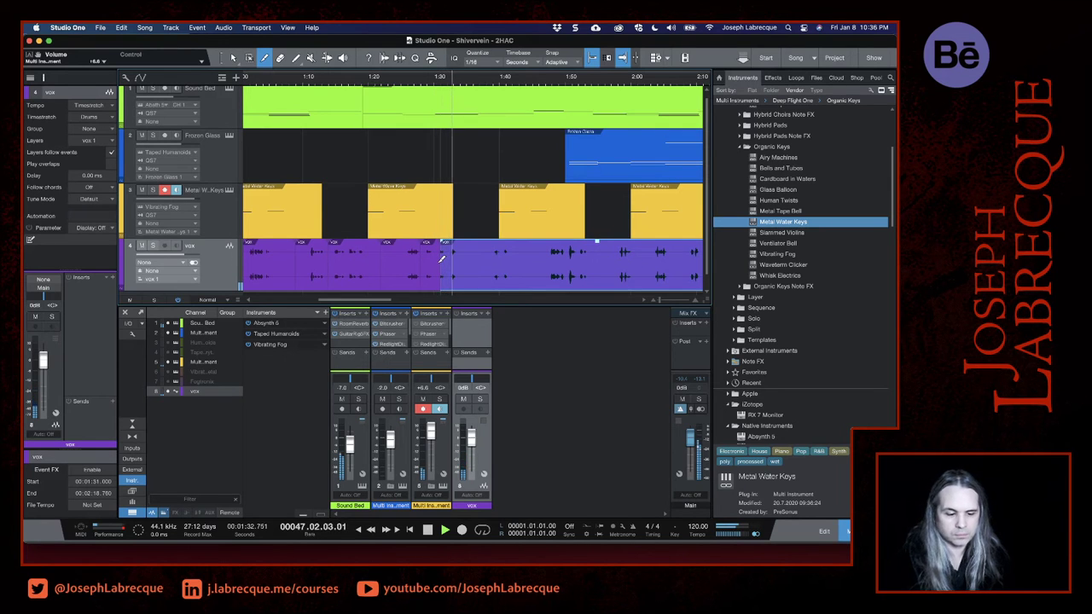
key("super+z")
scroll(442, 258, "up", 3)
scroll(442, 259, "up", 2)
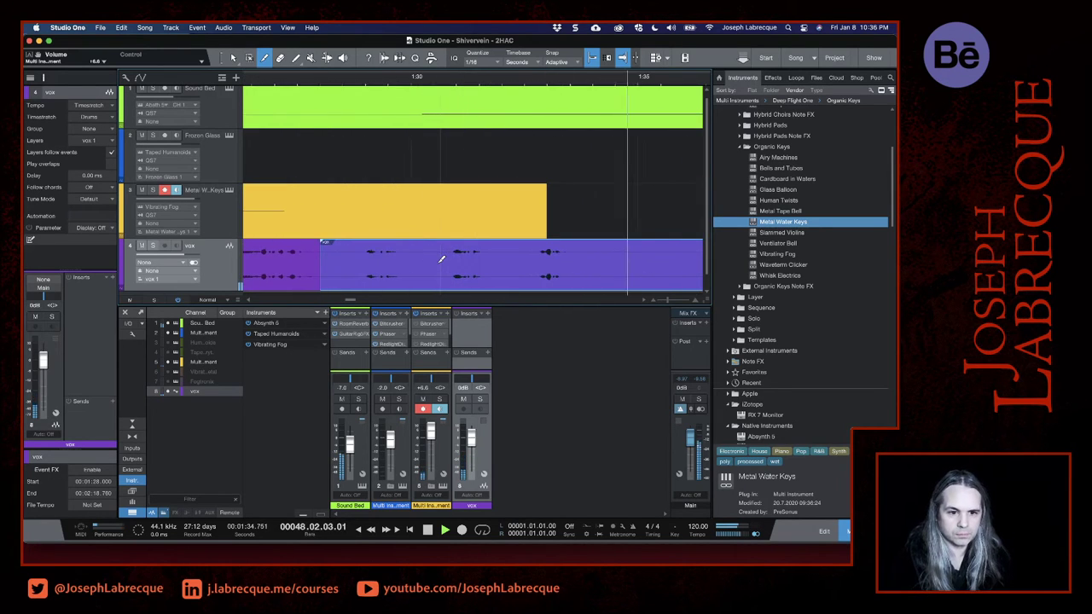
left_click(424, 260)
left_click(508, 261)
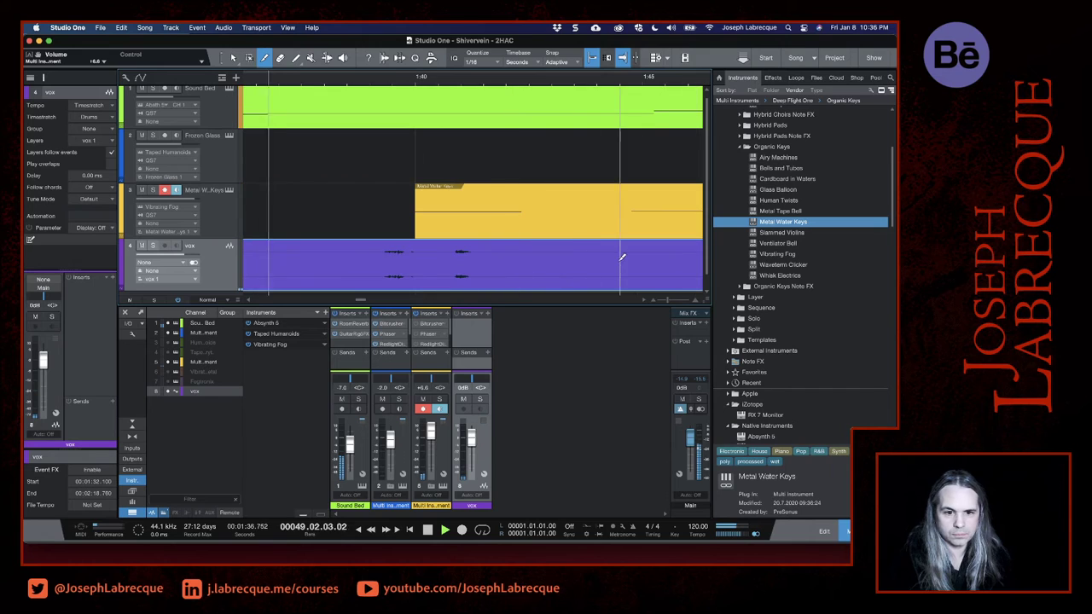
- Split the vox event between the following phrases at 1:34.4 and 1:42.6
scroll(510, 262, "down", 2)
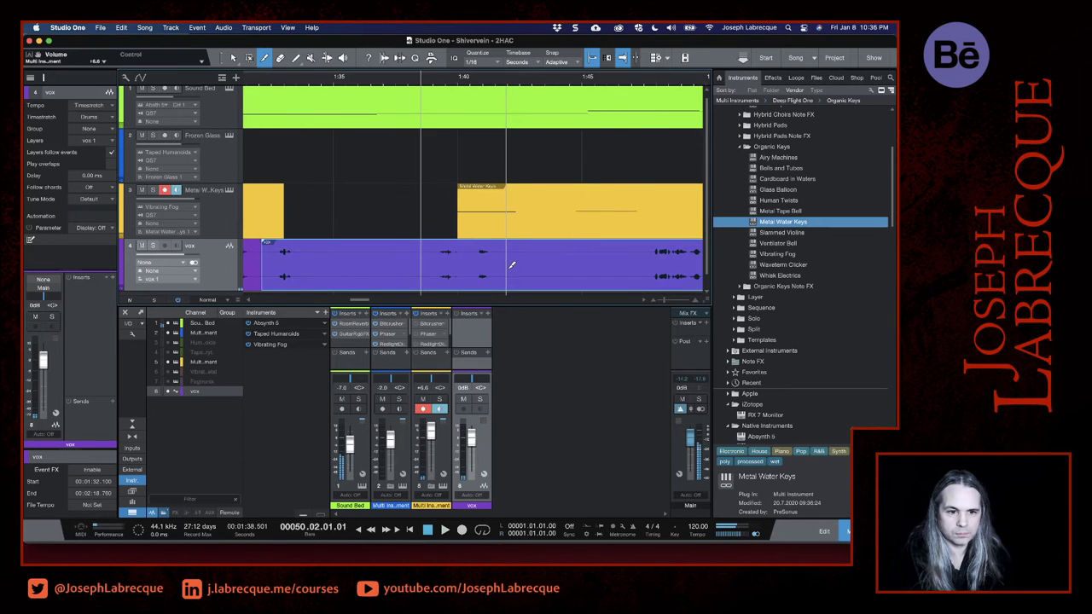
left_click(320, 249)
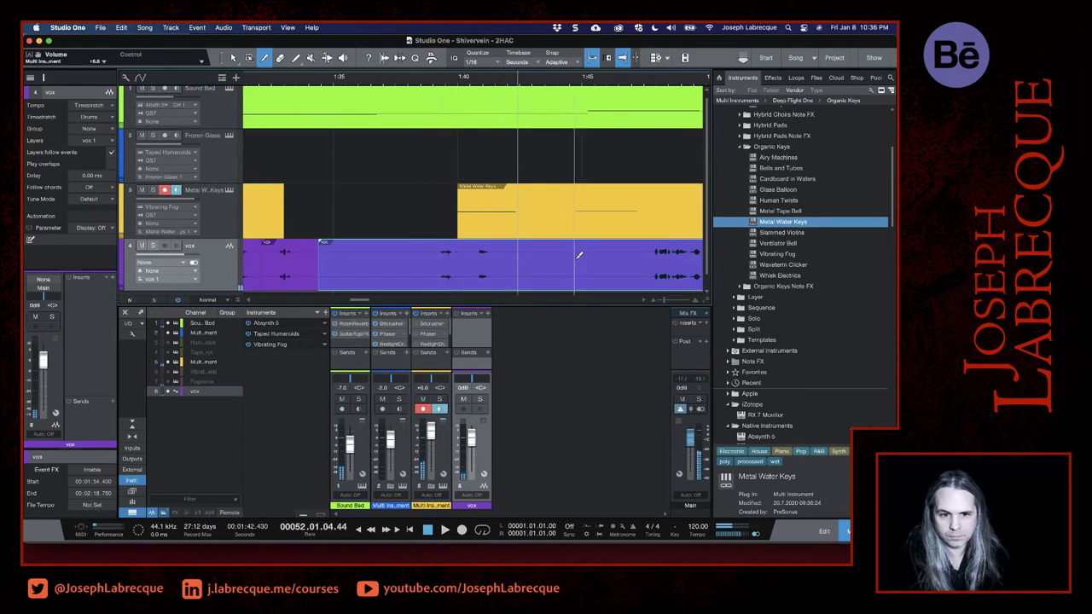
left_click(523, 256)
scroll(546, 255, "right", 5)
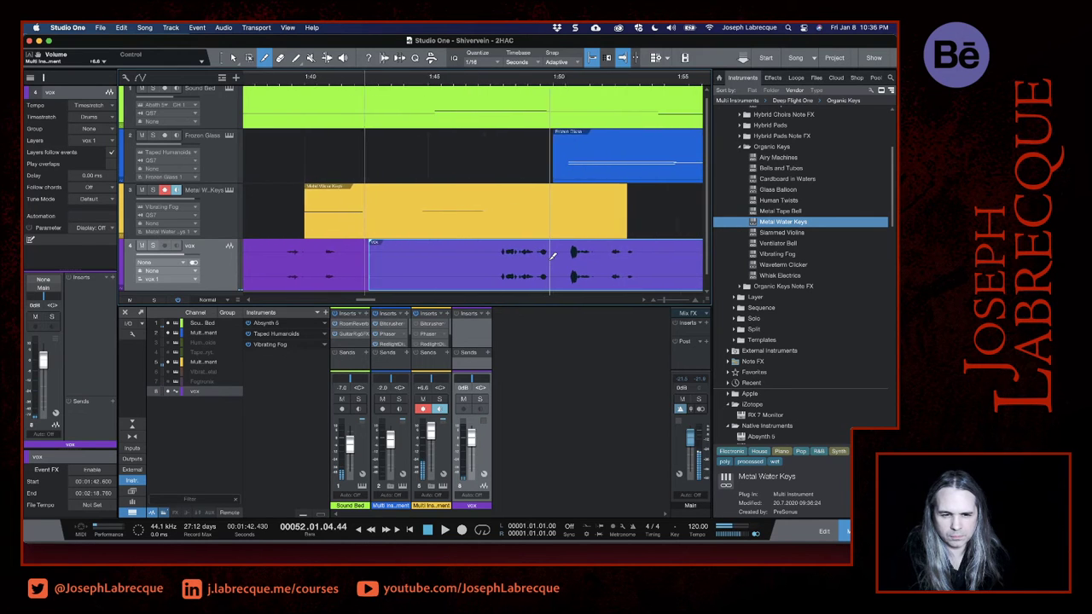
- Play the vox phrases from about 1:47 and split the event in the silence at 1:54.1
scroll(553, 256, "right", 4)
left_click(370, 79)
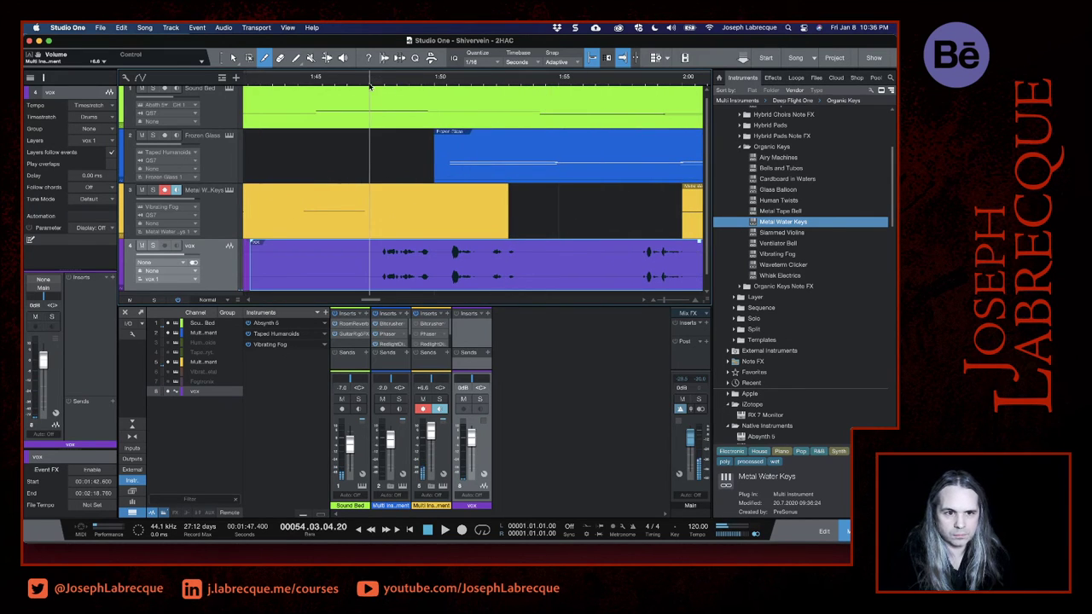
key("space")
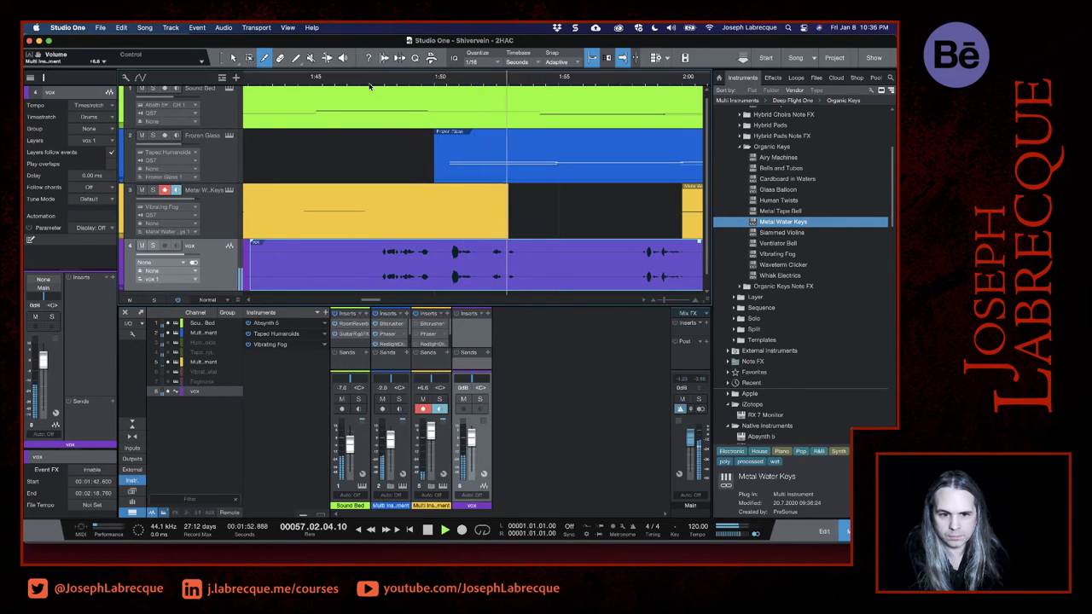
key("space")
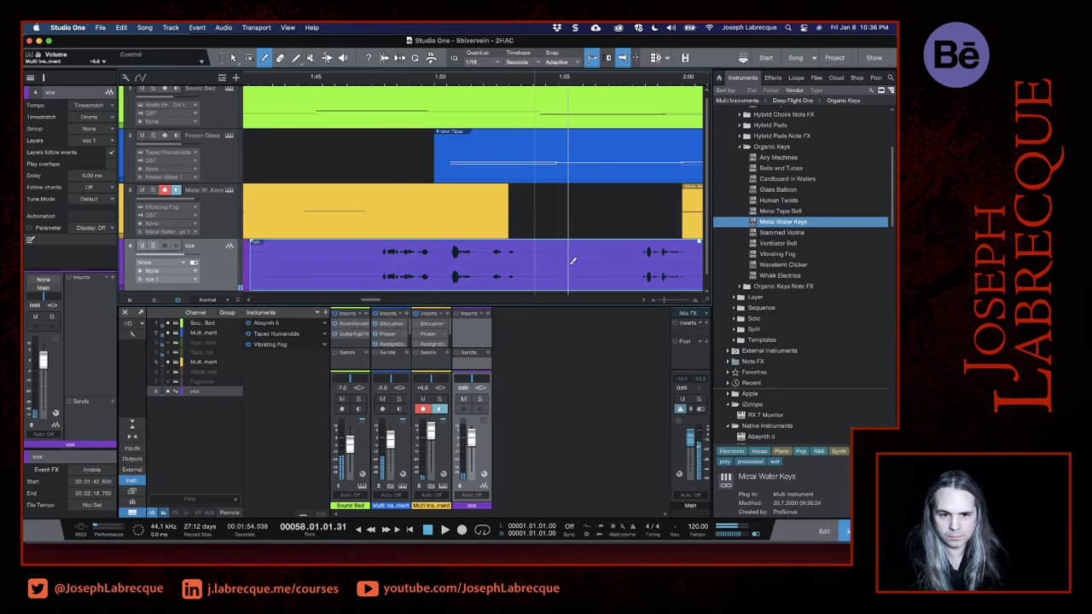
left_click(536, 267)
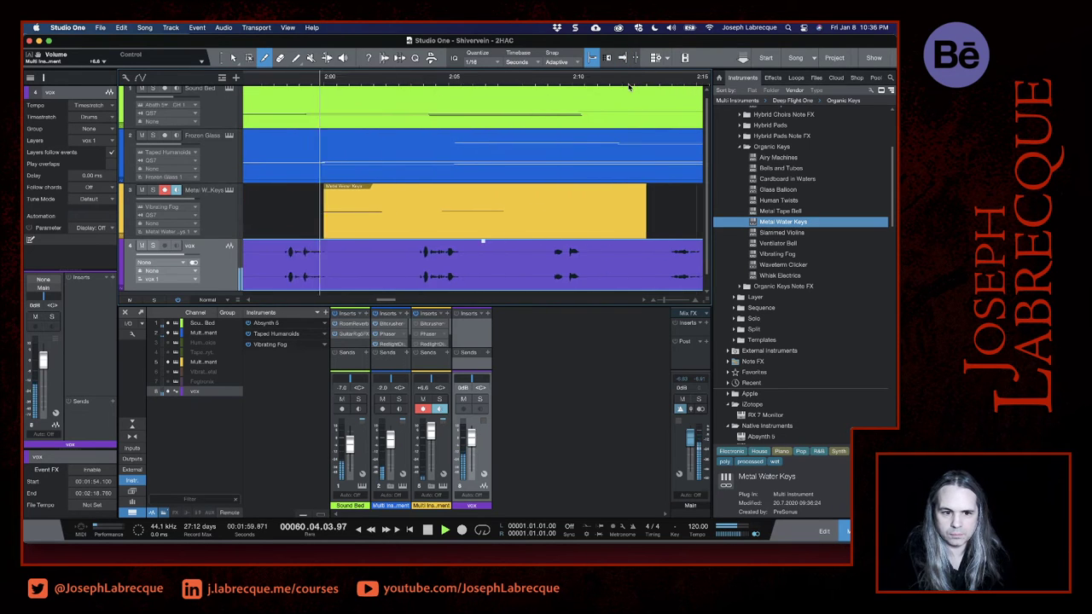
- Split the remaining vox event at 2:02.6, about 2:08 and 2:13, stop playback, and save the song
left_click(378, 248)
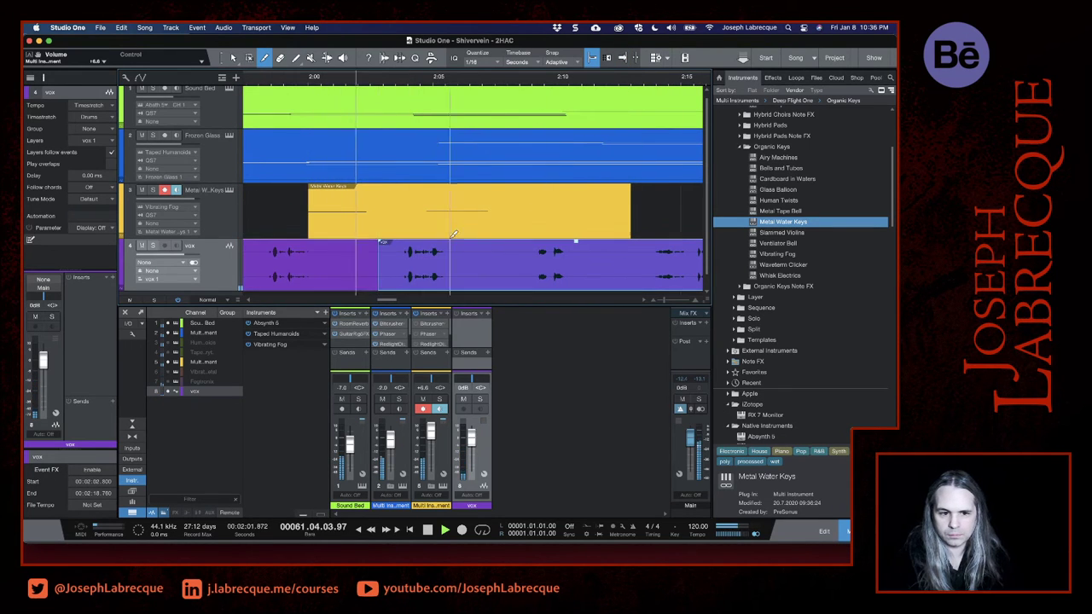
left_click(516, 261)
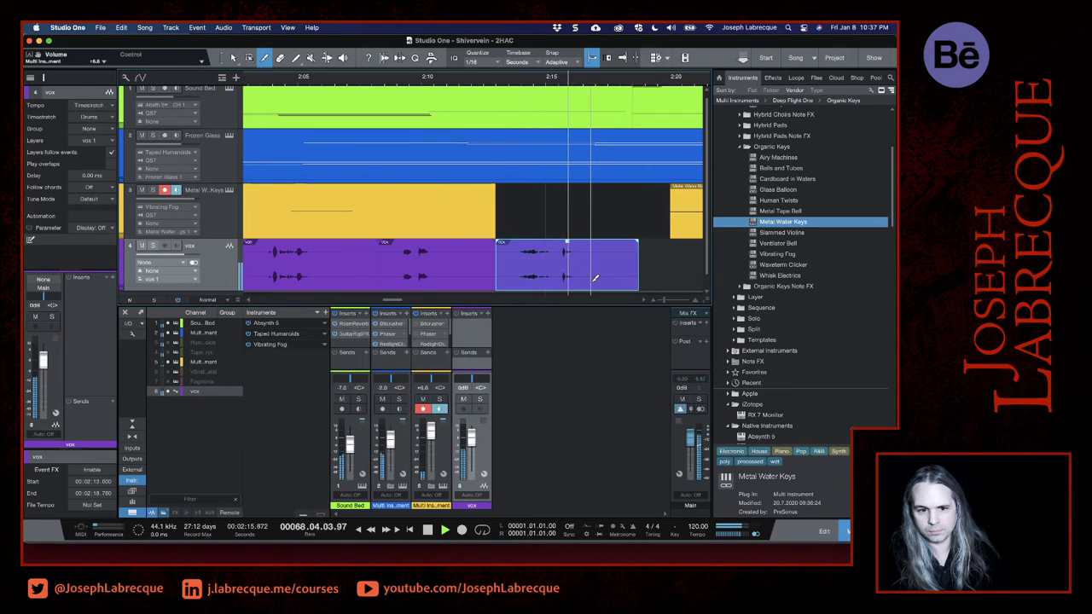
key("space")
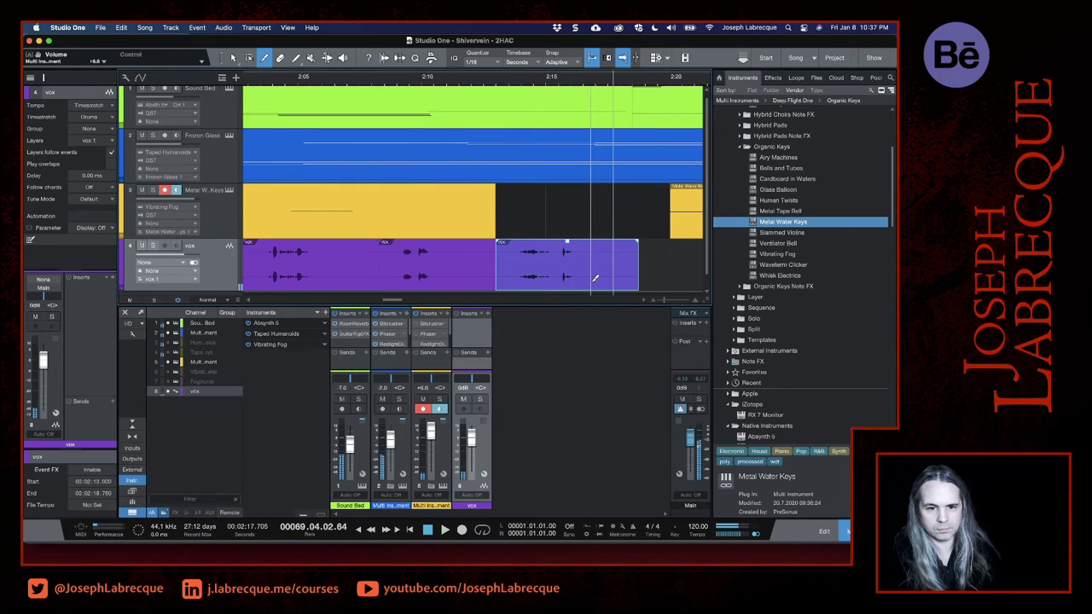
key("super+s")
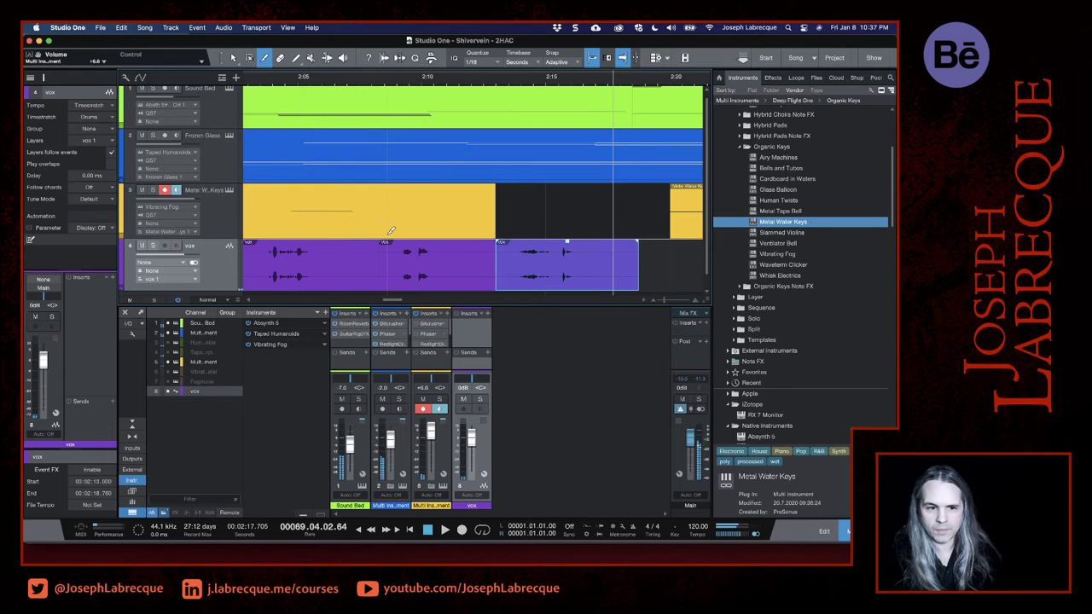
- Select all the vox pieces, move them about 54 seconds later in the song, and play from just before the first piece
scroll(390, 231, "down", 10)
scroll(391, 231, "down", 6)
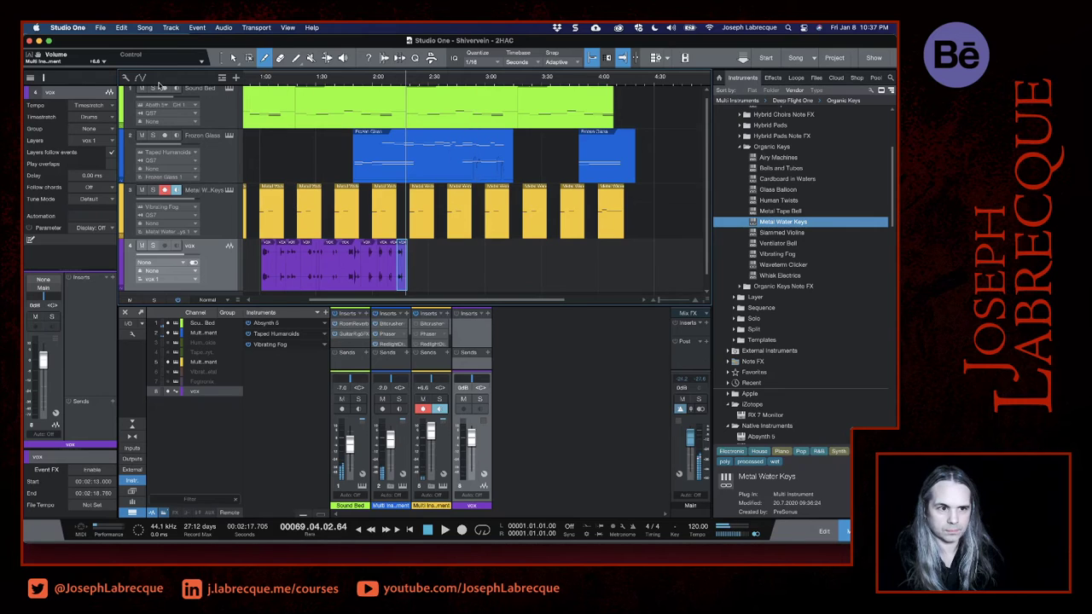
left_click(233, 58)
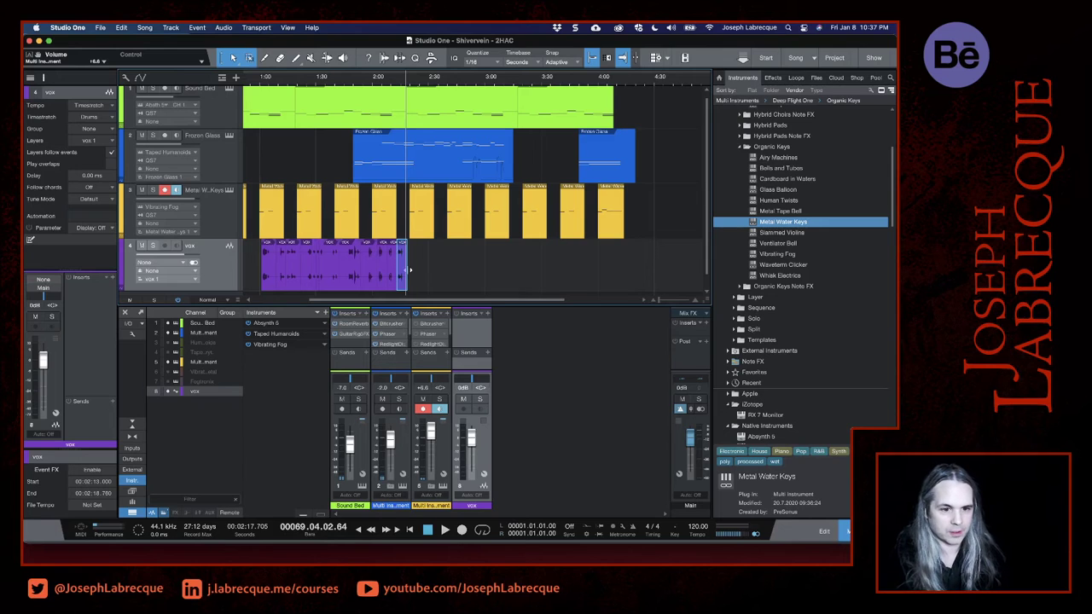
left_click_drag(410, 259, 369, 287)
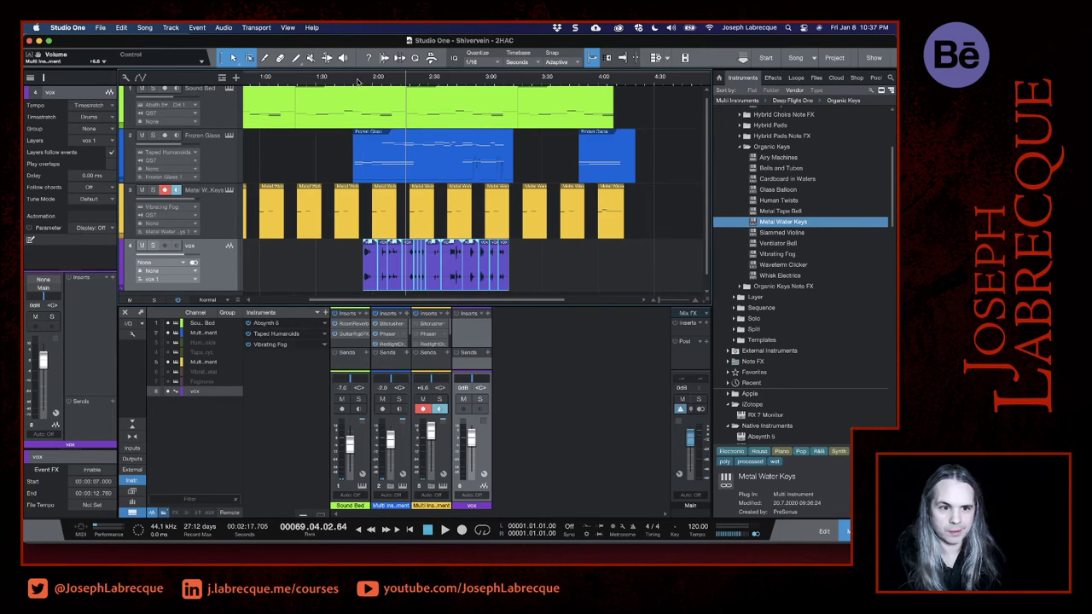
left_click(351, 83)
key("space")
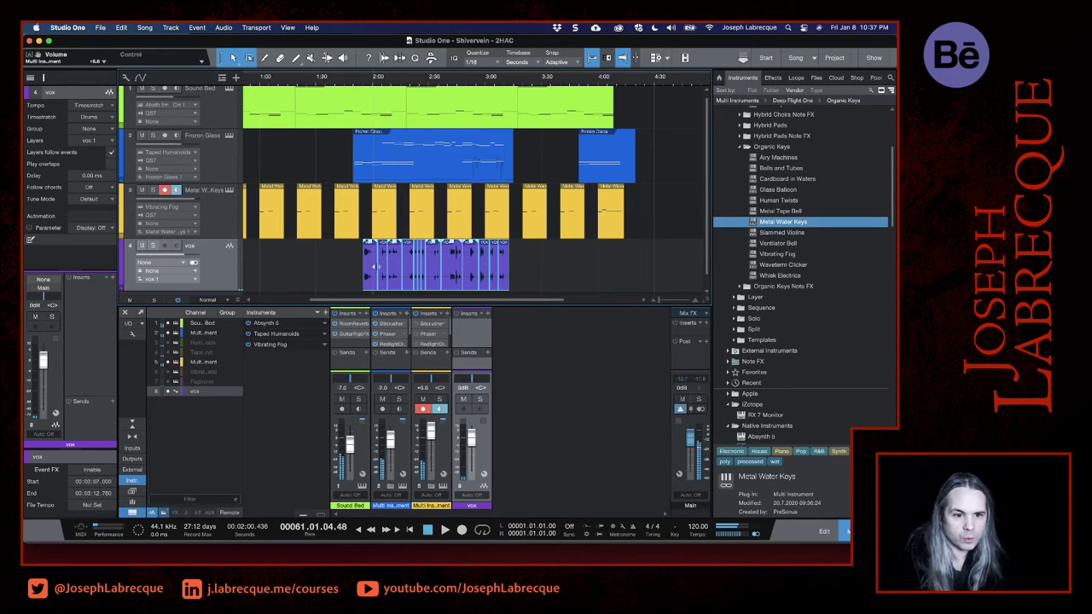
- Move the selected vox pieces so the first one starts at 2:05, and briefly play the song from there
left_click_drag(368, 283, 400, 279)
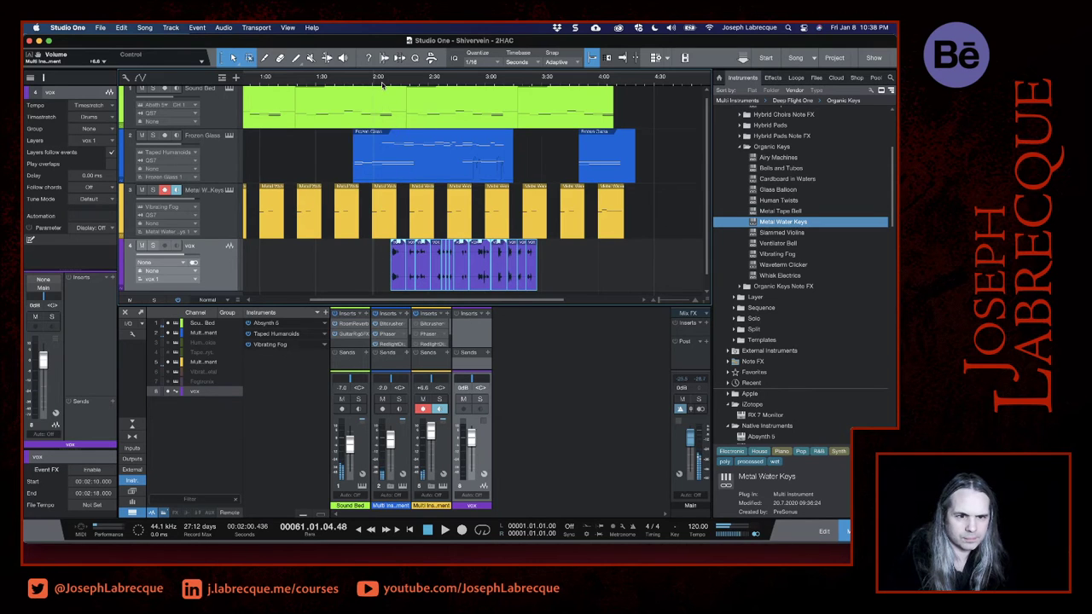
left_click(386, 83)
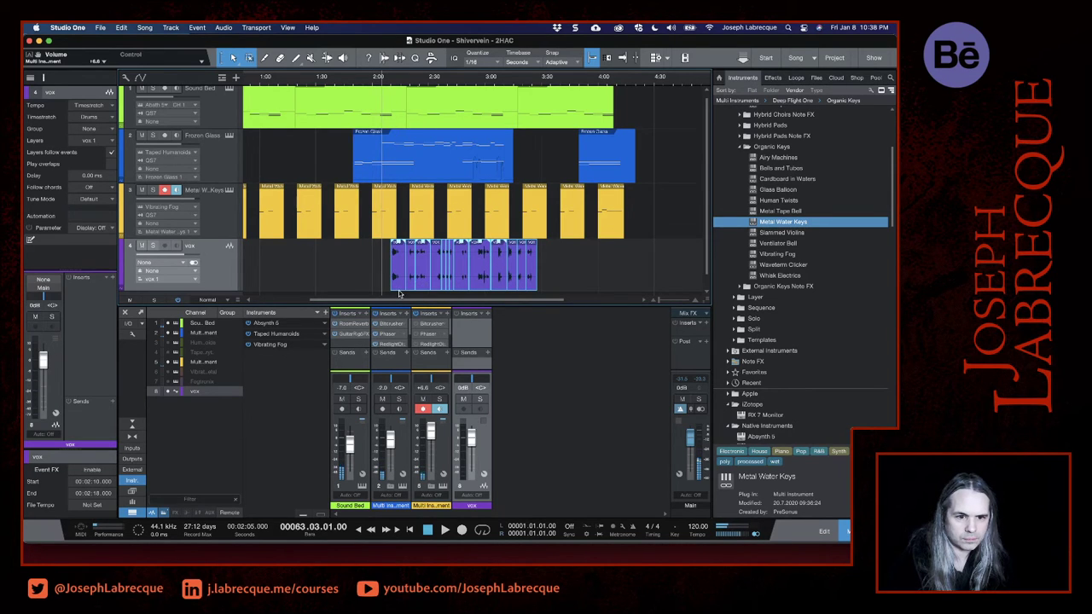
left_click_drag(398, 288, 389, 288)
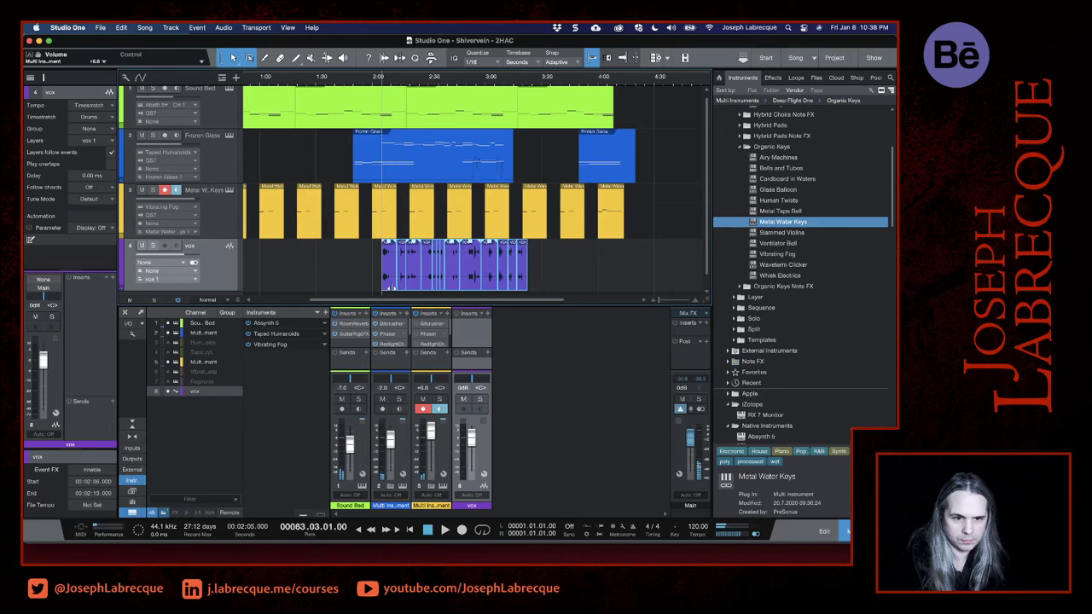
key("space")
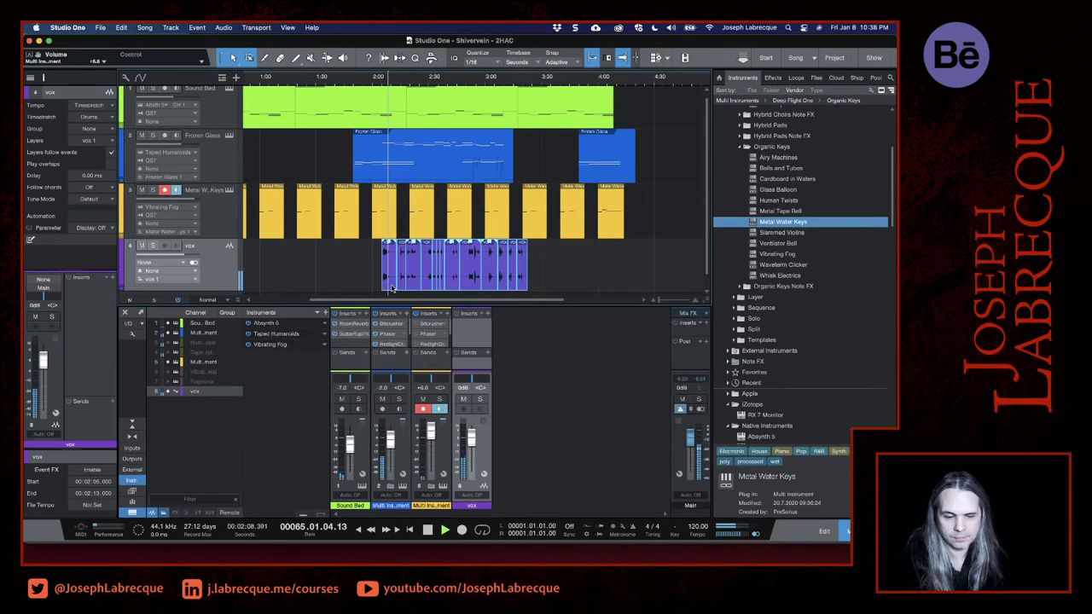
key("space")
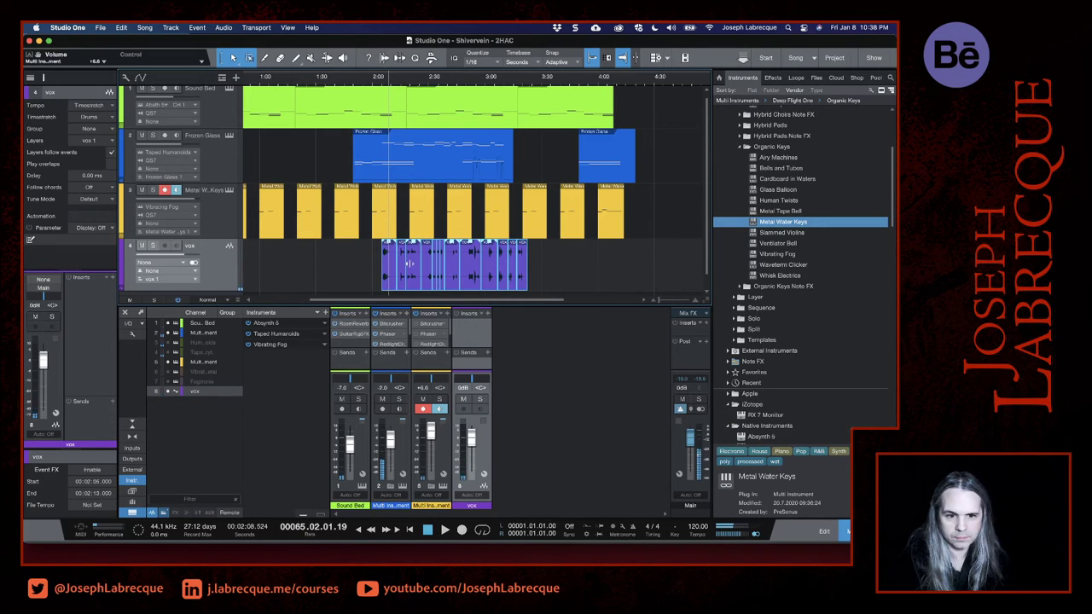
- Deselect the vox pieces and trim out the silence between the first two phrases, from about 2:10 to 2:15
scroll(409, 264, "up", 10)
scroll(410, 264, "right", 3)
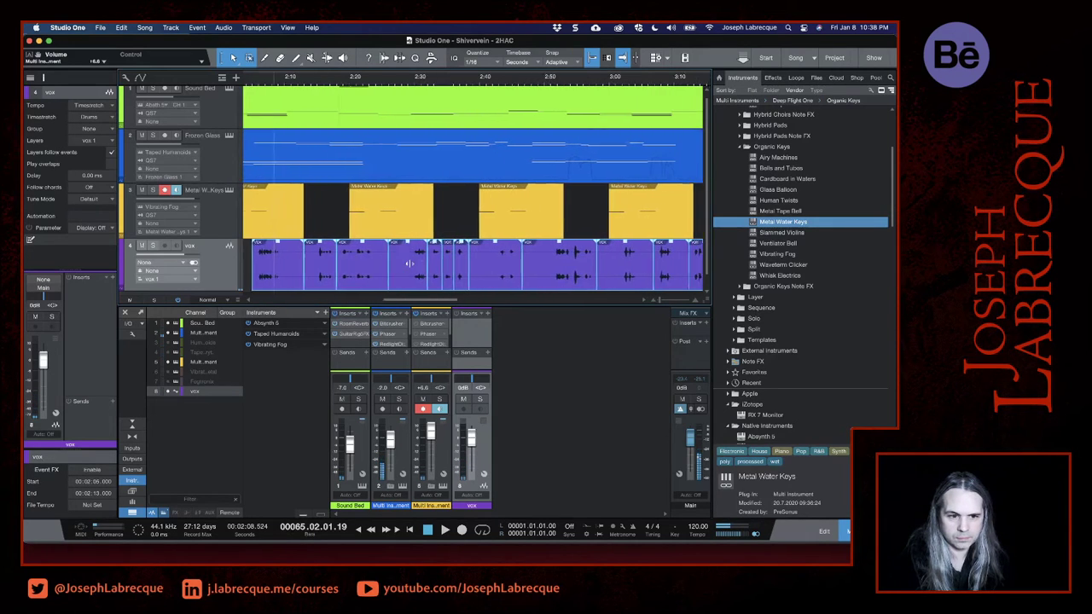
scroll(285, 277, "left", 2)
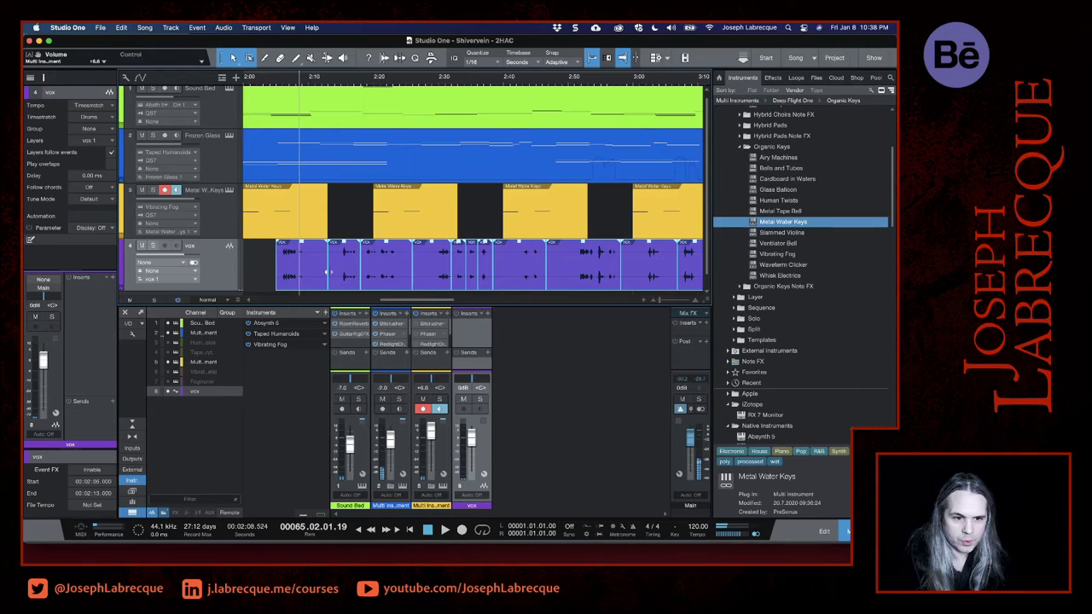
left_click(265, 279)
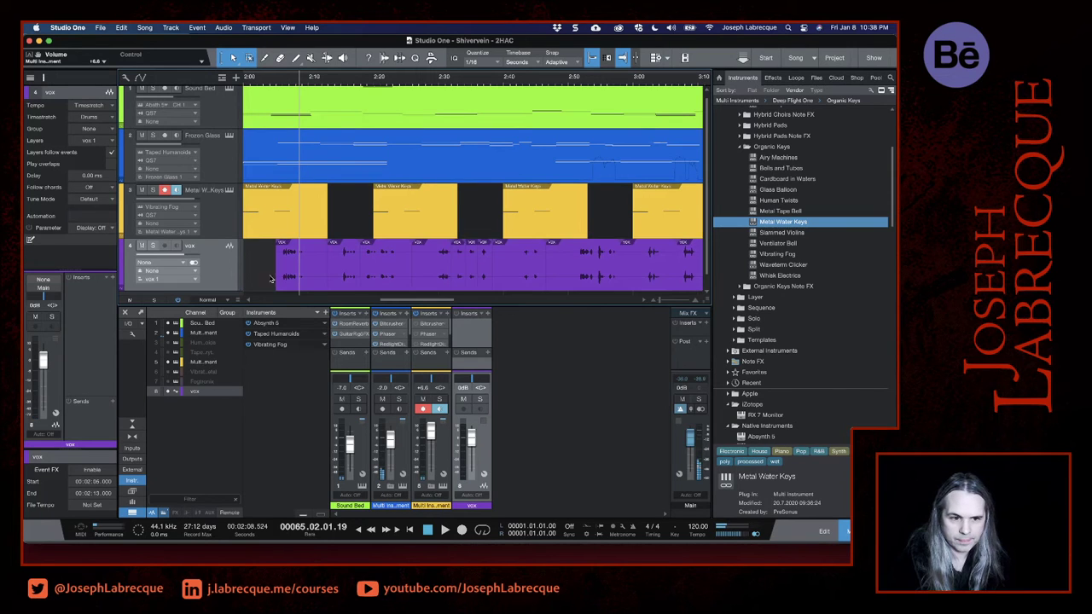
left_click(322, 276)
mouse_move(325, 274)
left_mouse_down()
mouse_move(306, 273)
mouse_move(342, 274)
left_mouse_up()
- Trim the silence around the vox phrases between 2:18 and about 3:05, leaving gaps between the separate phrases
left_click(397, 271)
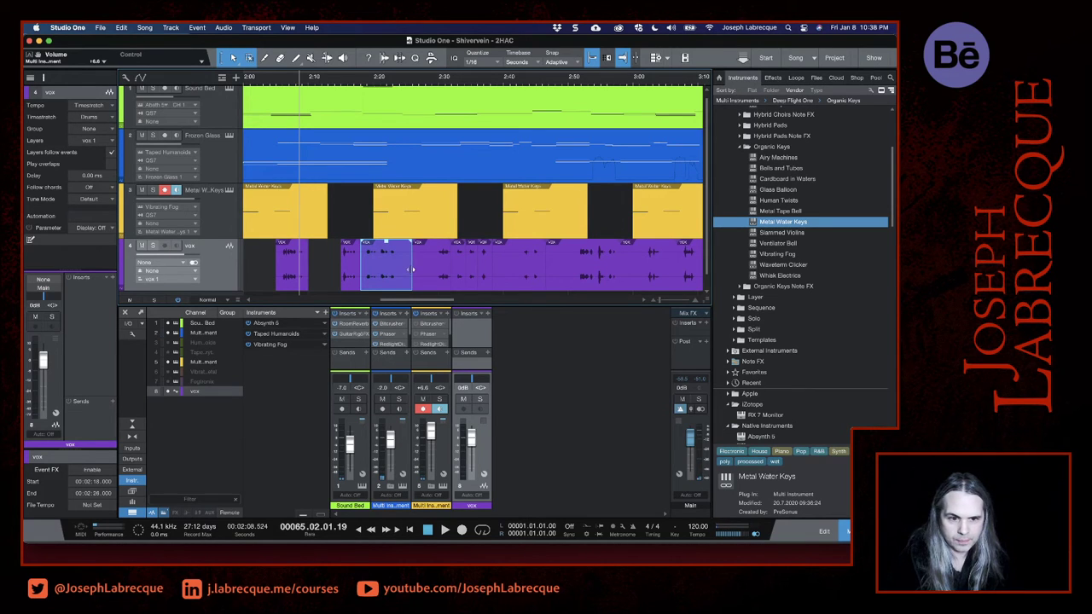
left_click_drag(411, 269, 666, 266)
left_click(417, 272)
left_click(501, 273)
left_click(564, 272)
left_click(625, 271)
scroll(615, 271, "right", 2)
scroll(614, 271, "right", 3)
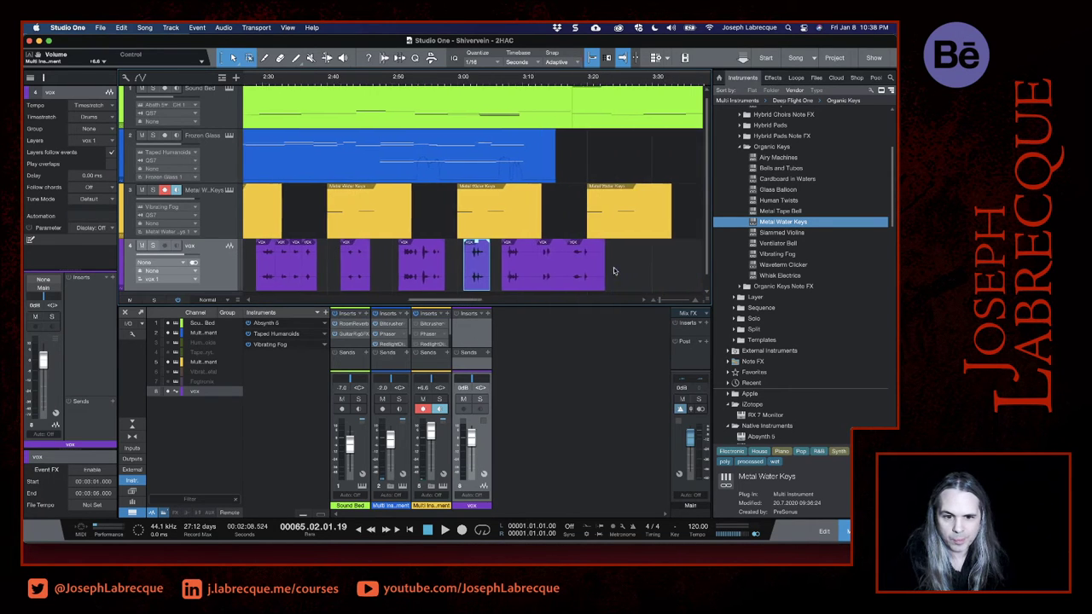
- Trim the last three vox pieces, ending the first at 3:11, and place the other two at about 3:15 and 3:21
left_click(521, 282)
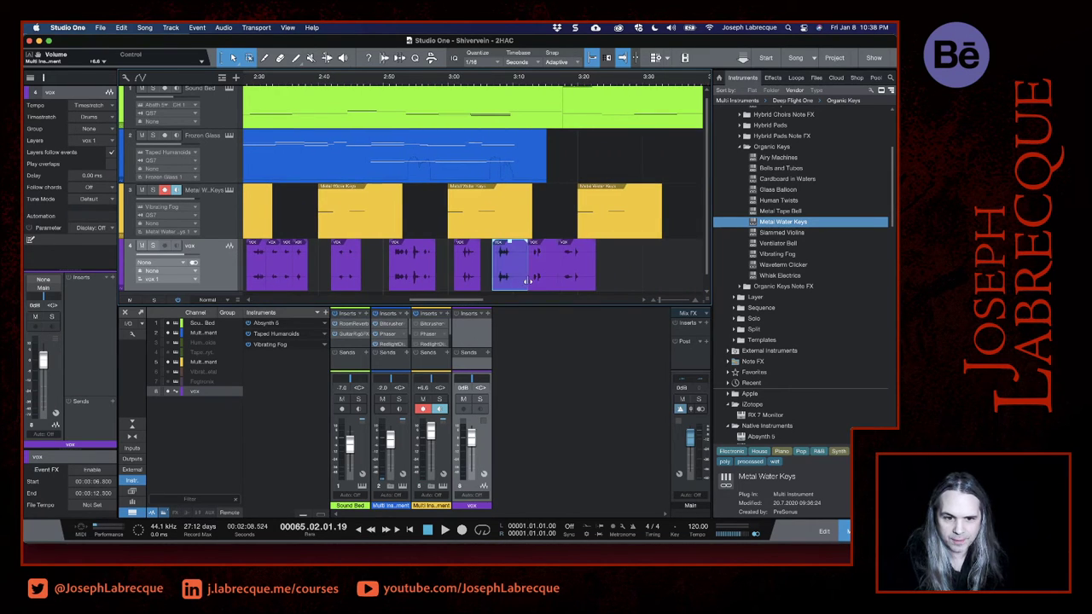
mouse_move(529, 278)
left_mouse_down()
mouse_move(511, 278)
mouse_move(527, 269)
left_mouse_up()
left_click(535, 282)
left_click(519, 281)
left_click(522, 279)
left_click(524, 284)
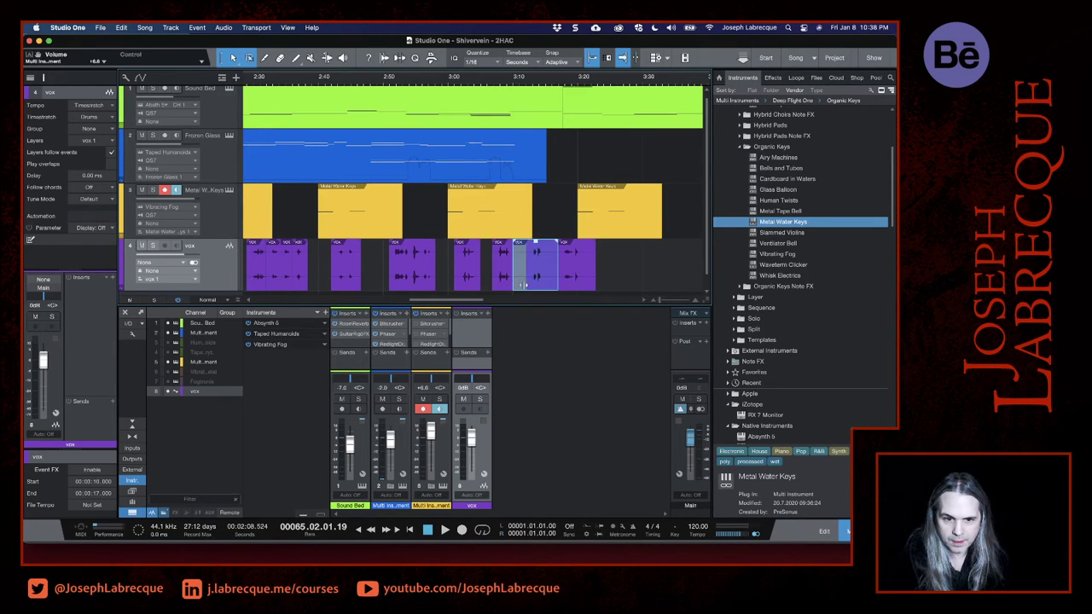
left_click(504, 287)
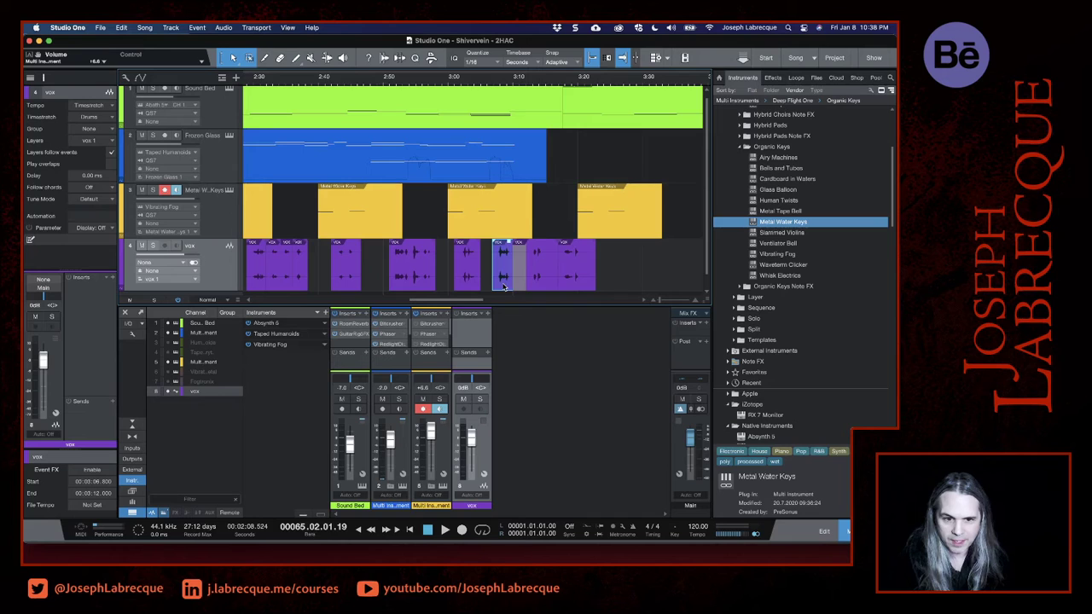
left_click(564, 287)
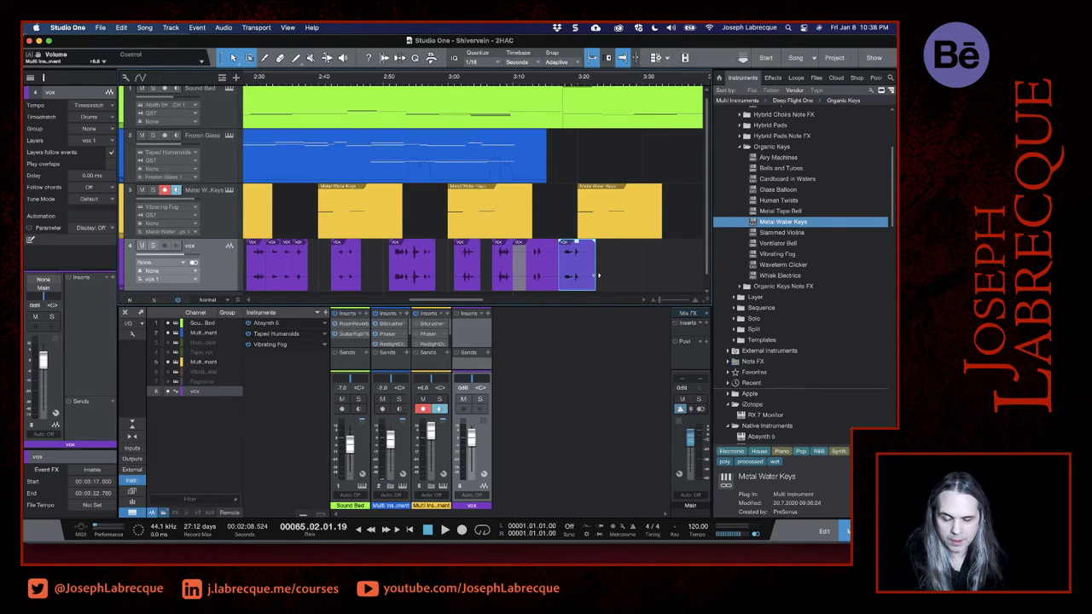
left_click_drag(597, 276, 564, 278)
left_click(522, 276)
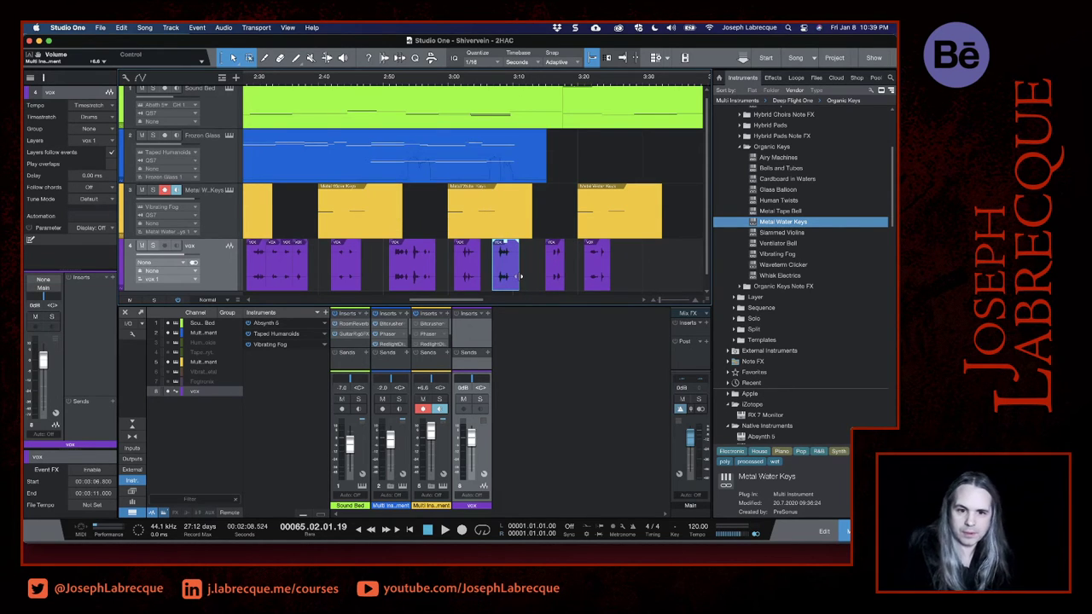
- Make the Metal Water Keys, Frozen Glass and Sound Bed tracks slightly taller in the arrangement
scroll(520, 276, "left", 5)
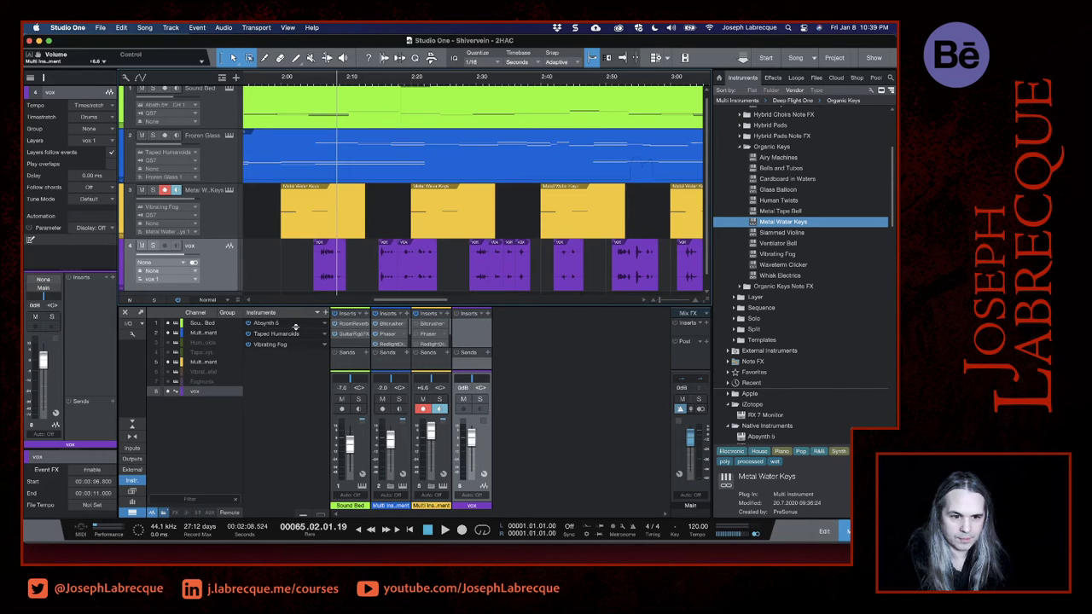
scroll(423, 249, "down", 1)
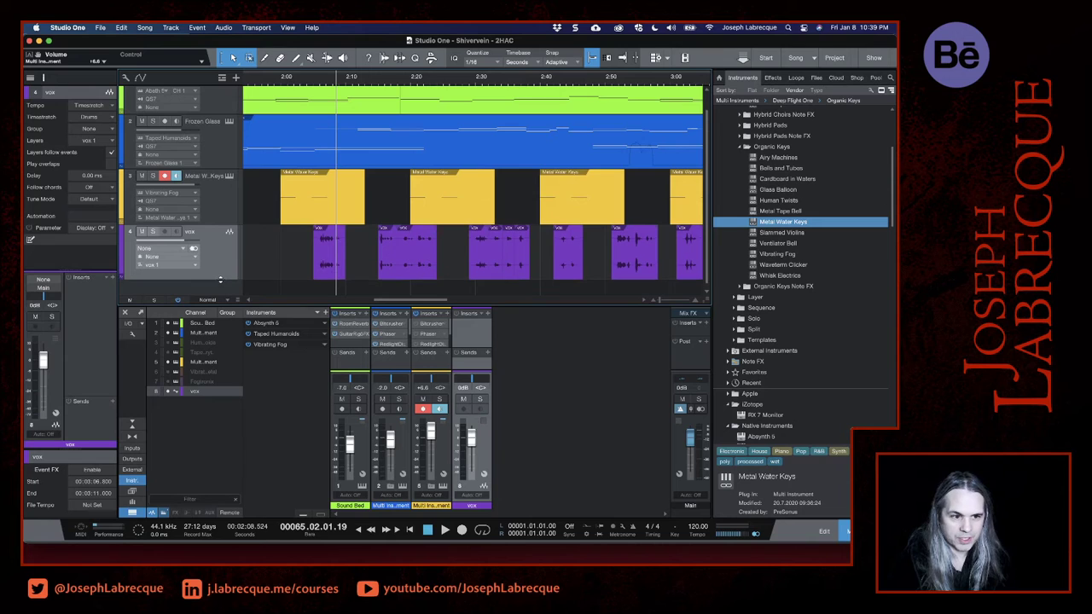
left_click_drag(214, 226, 211, 232)
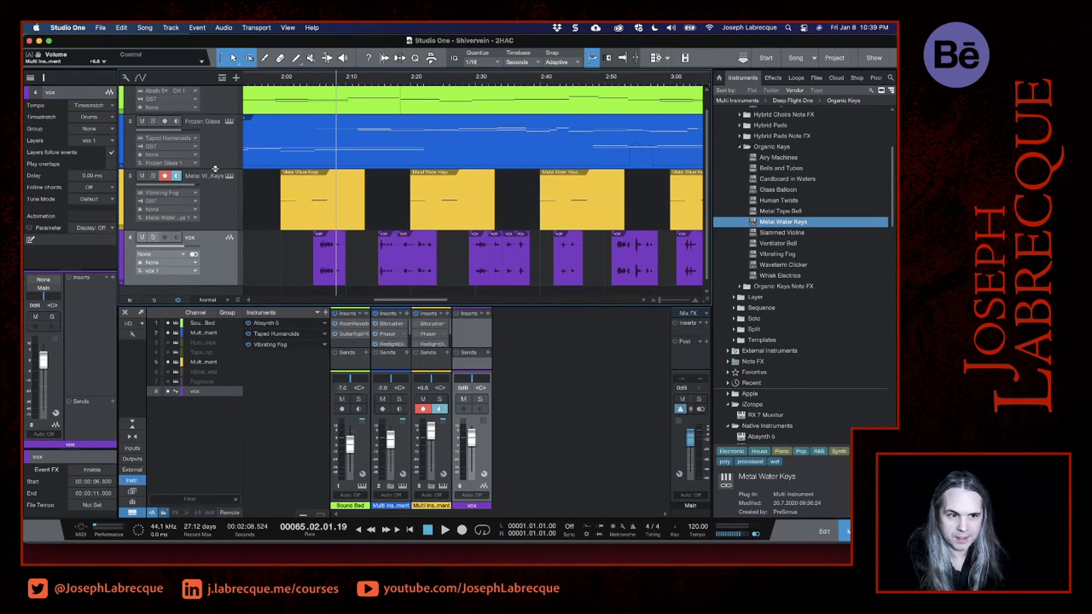
left_click_drag(216, 170, 216, 176)
left_click_drag(215, 116, 215, 121)
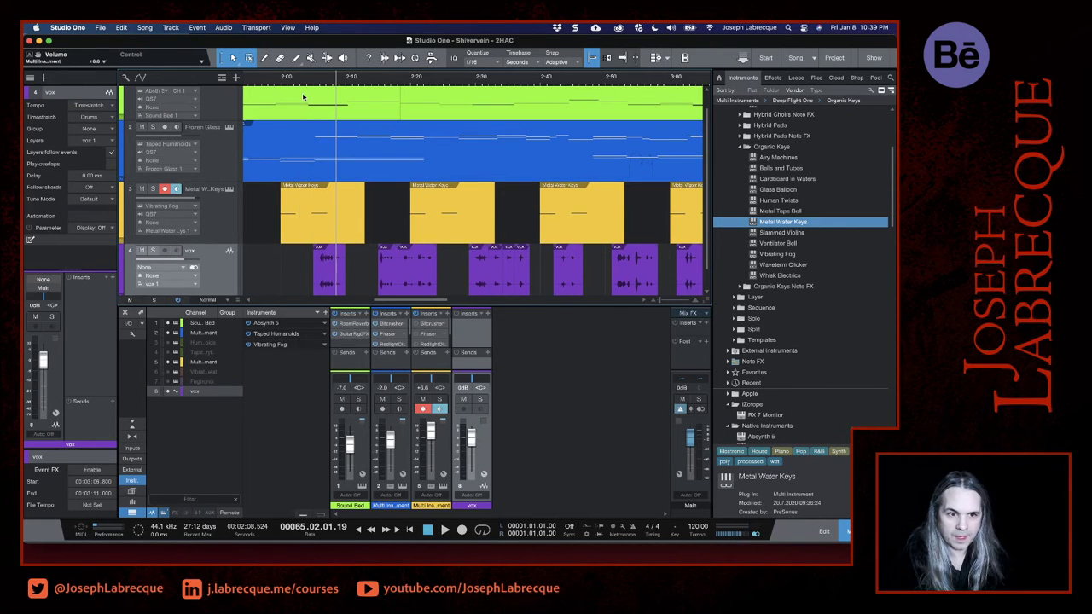
- Play the arrangement from 2:05 to hear the first vox phrase over the instruments
scroll(304, 97, "down", 5)
scroll(303, 98, "up", 1)
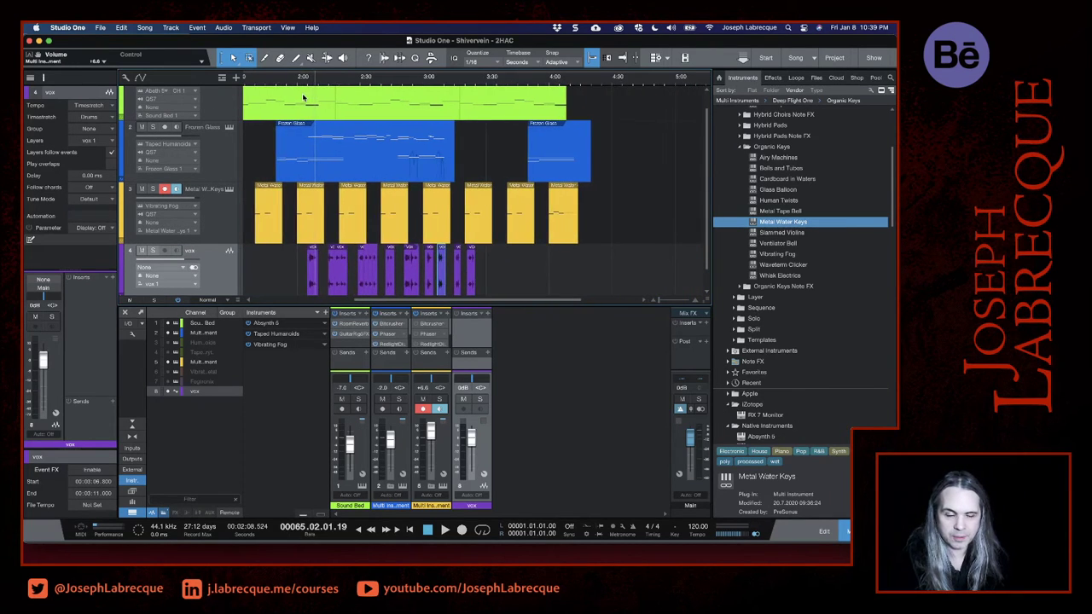
left_click(305, 77)
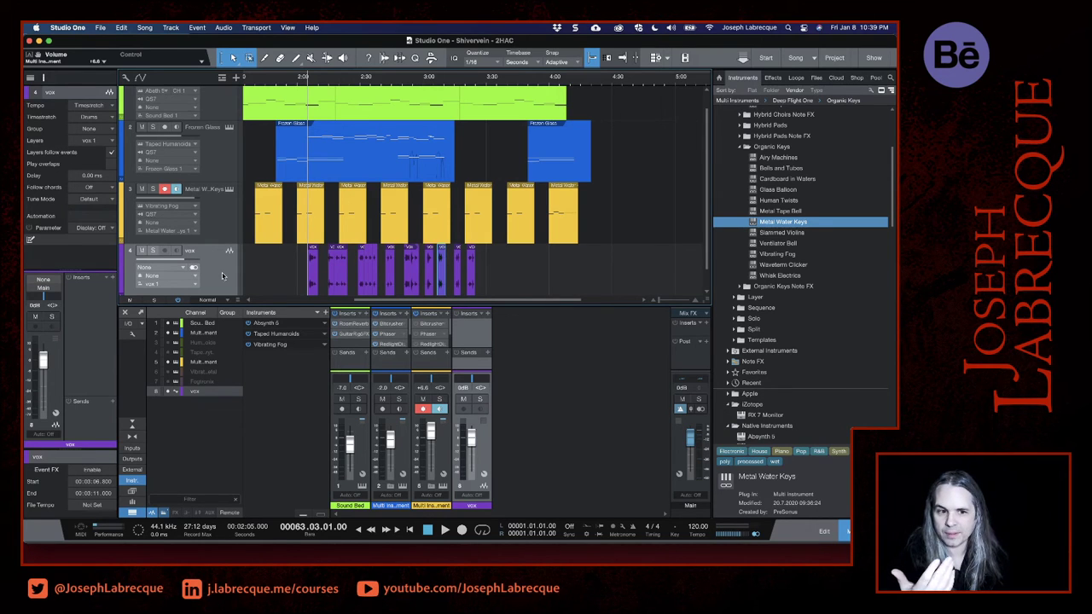
key("space")
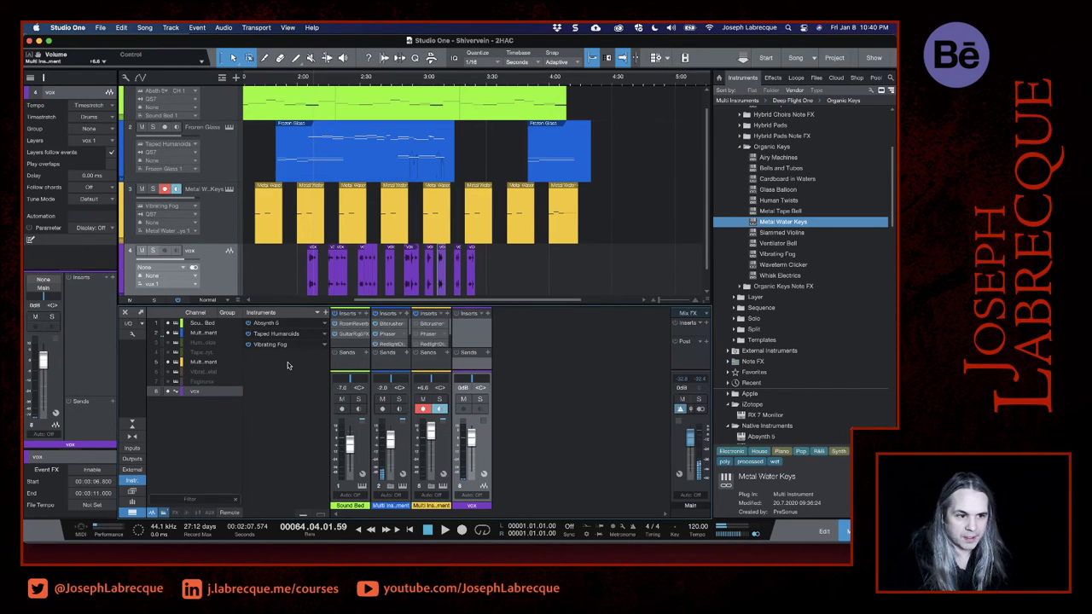
- Insert iZotope Nectar 3 on the vox track, dismiss its data-sharing prompt, and move the plug-in window over the arrangement
left_click(108, 279)
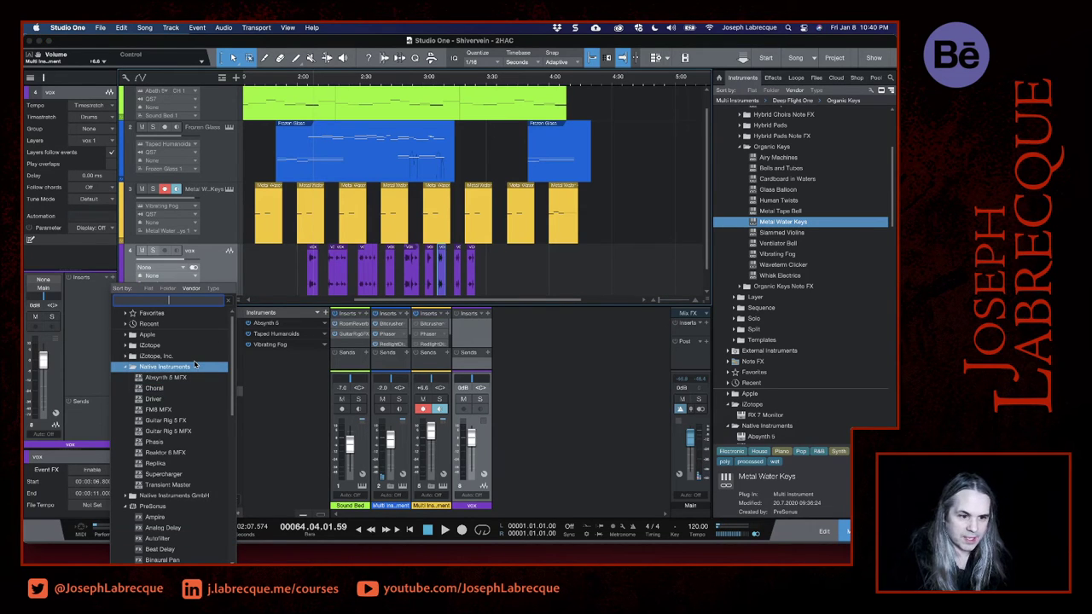
left_click(127, 344)
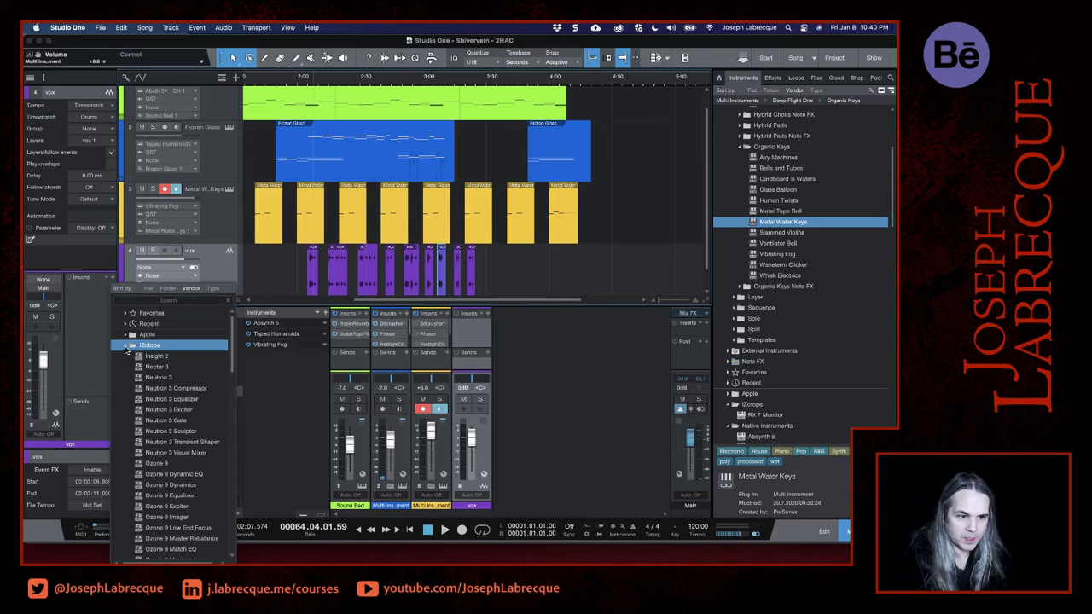
scroll(158, 410, "down", 5)
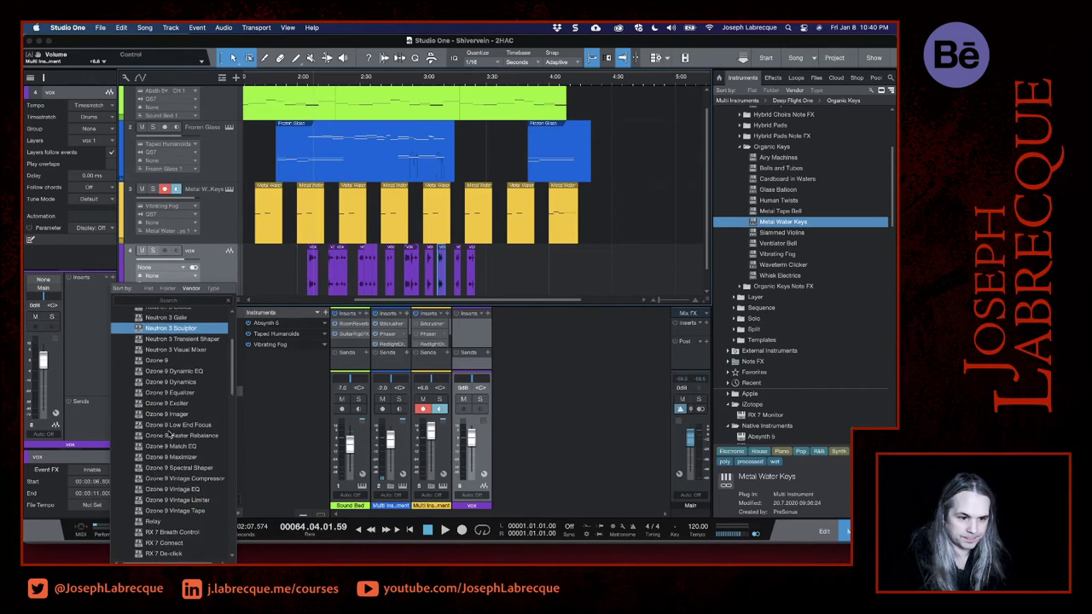
scroll(170, 435, "down", 5)
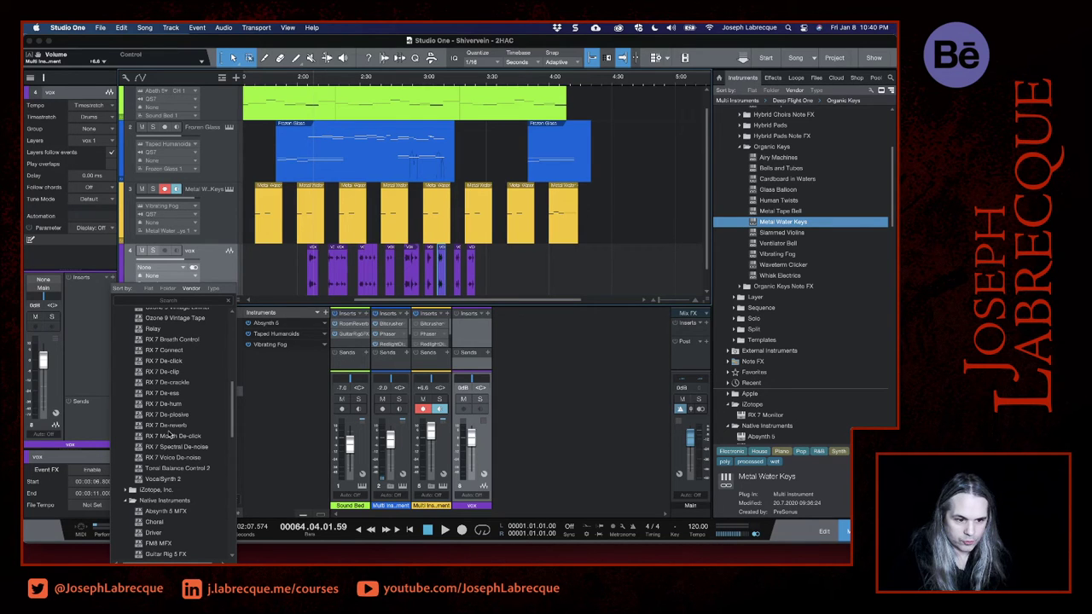
scroll(169, 435, "up", 5)
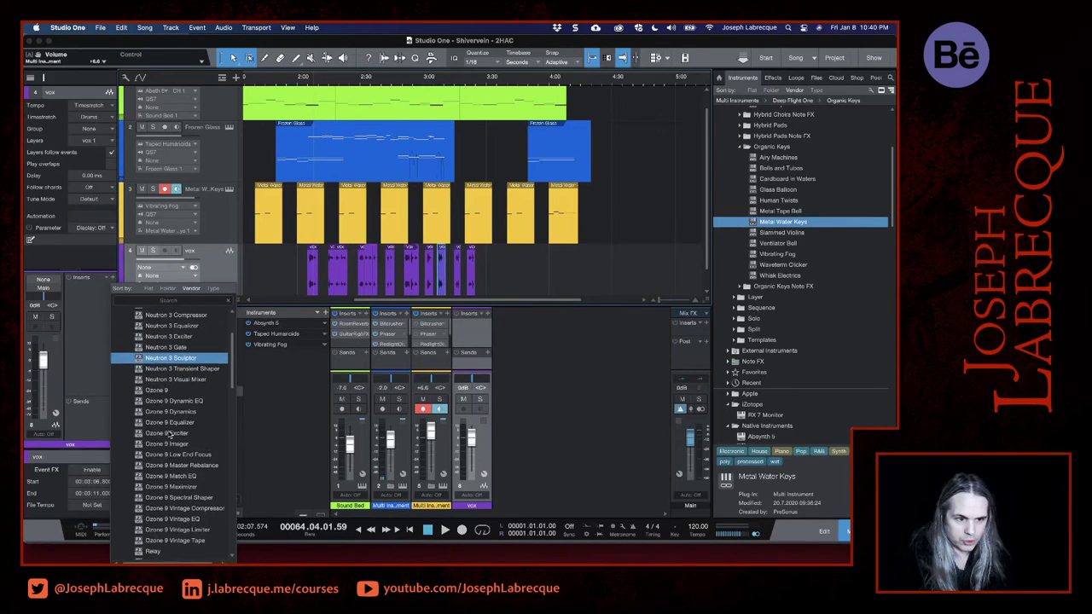
scroll(170, 435, "up", 1)
scroll(169, 435, "up", 2)
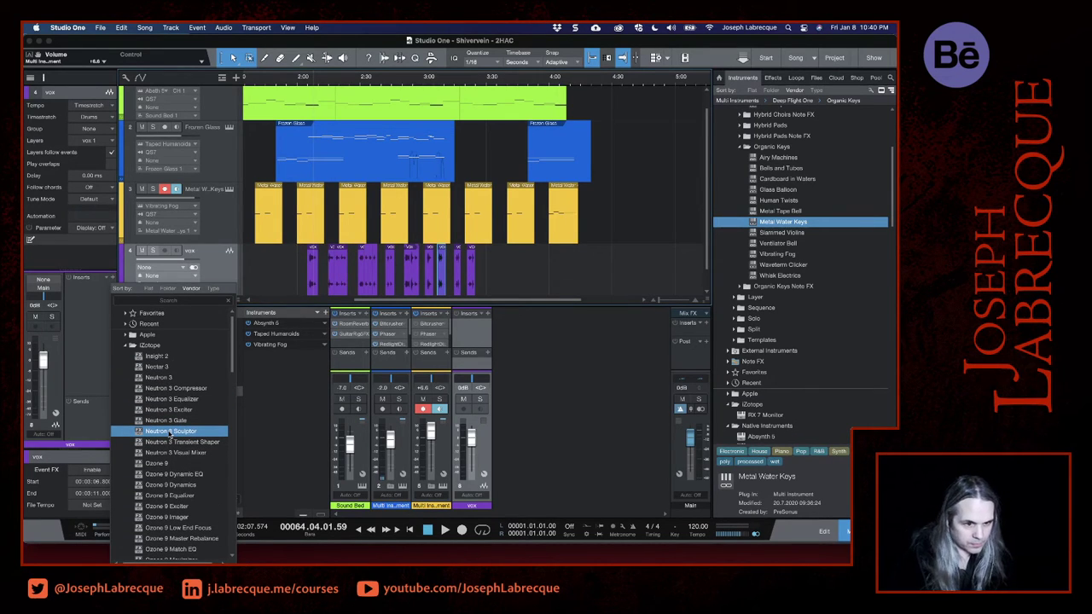
left_click(158, 373)
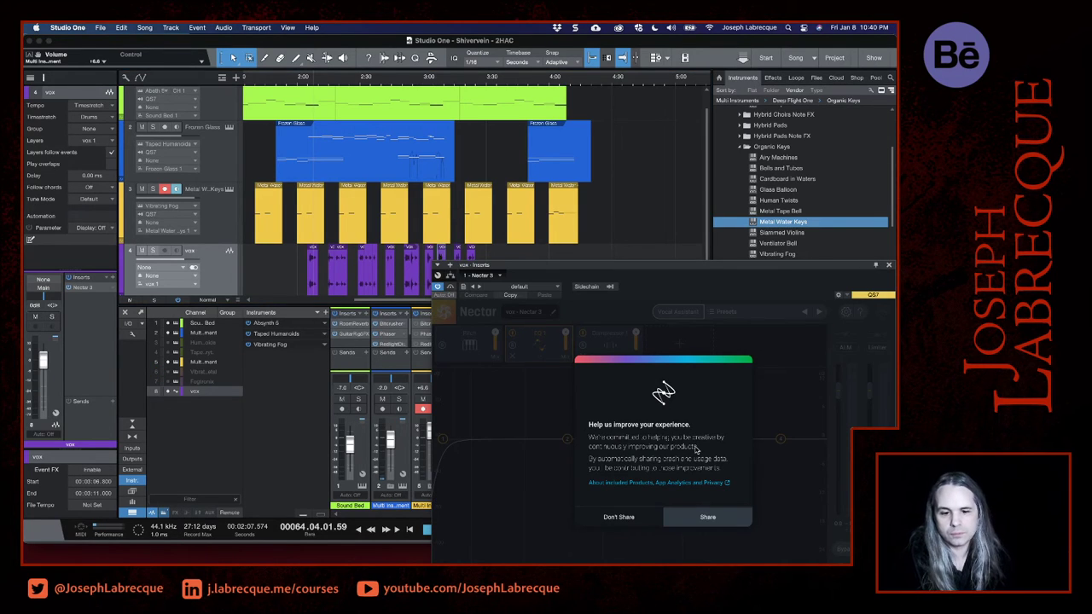
left_click(667, 519)
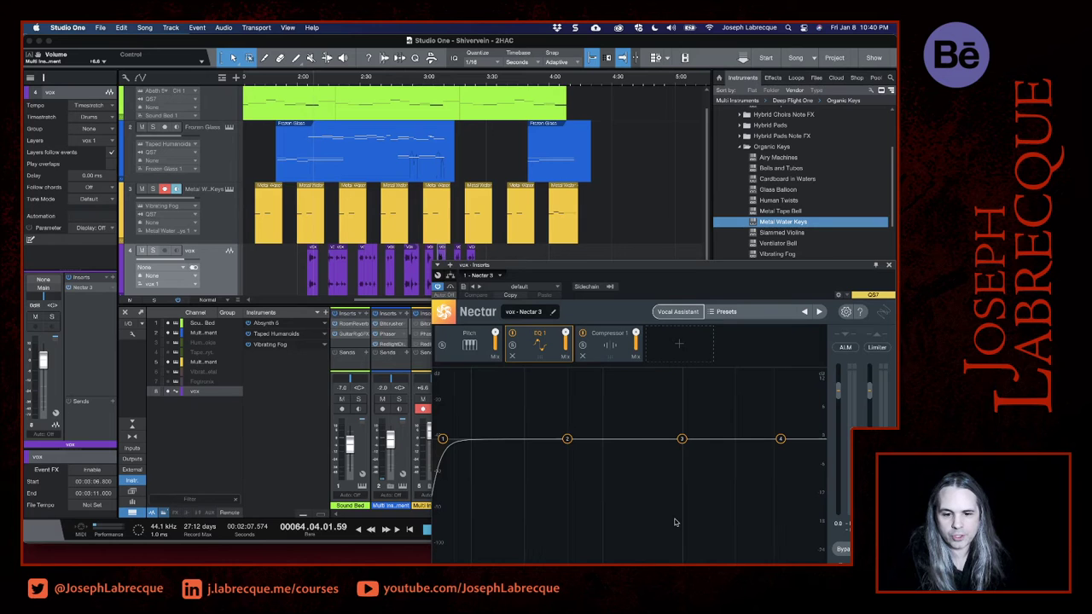
left_click_drag(695, 267, 606, 110)
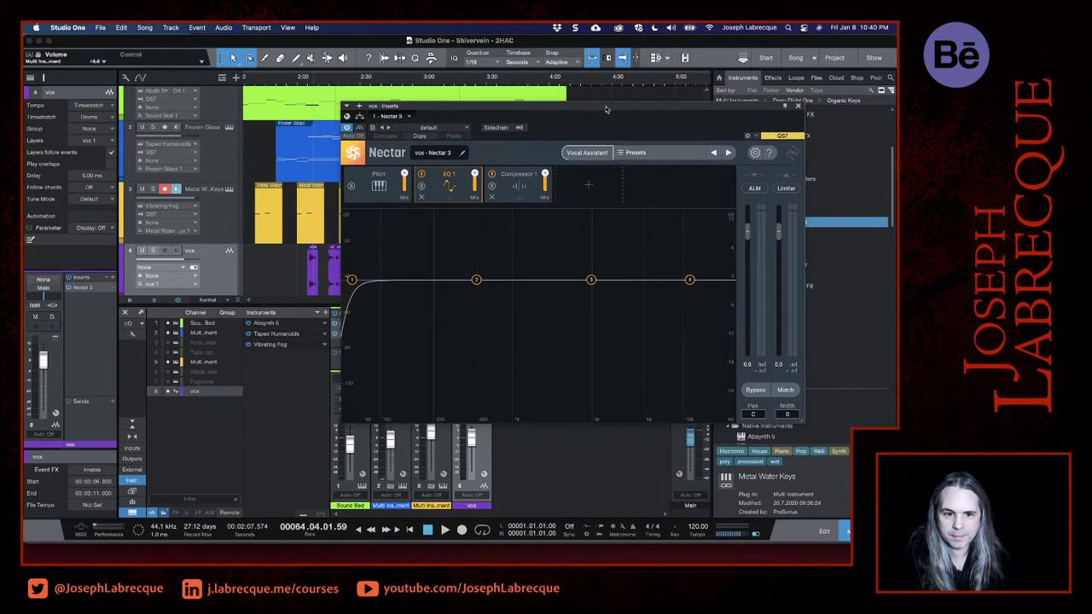
left_click(466, 130)
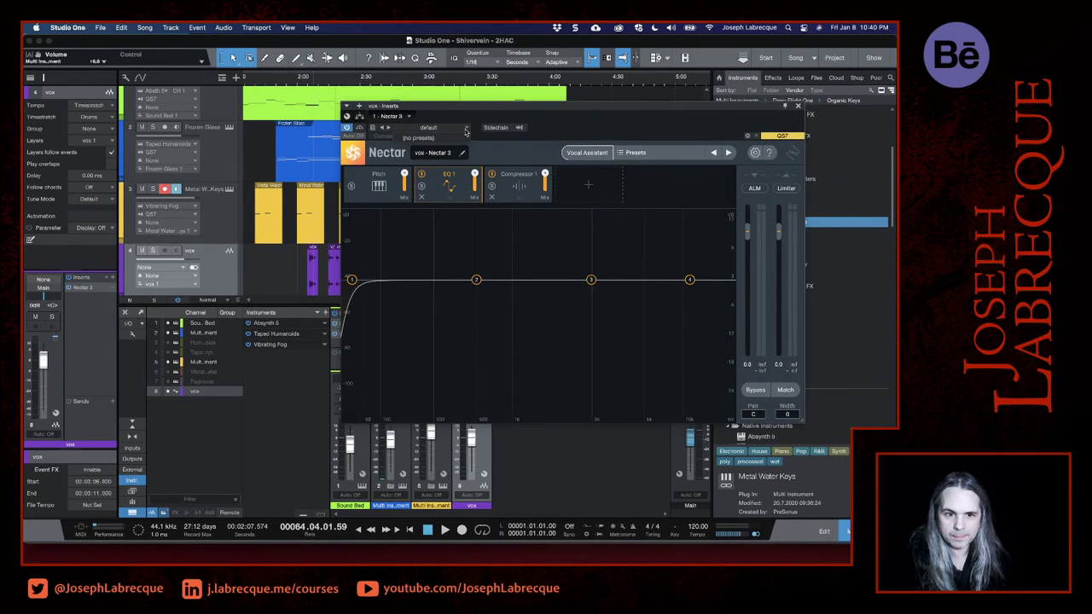
left_click(535, 141)
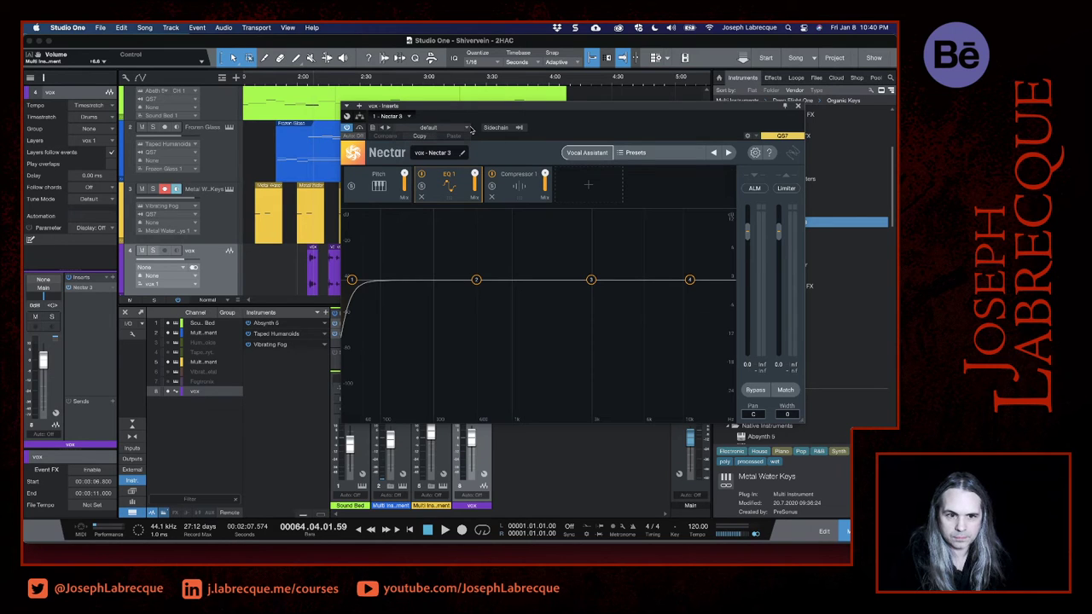
left_click(464, 129)
left_click(479, 148)
double_click(437, 152)
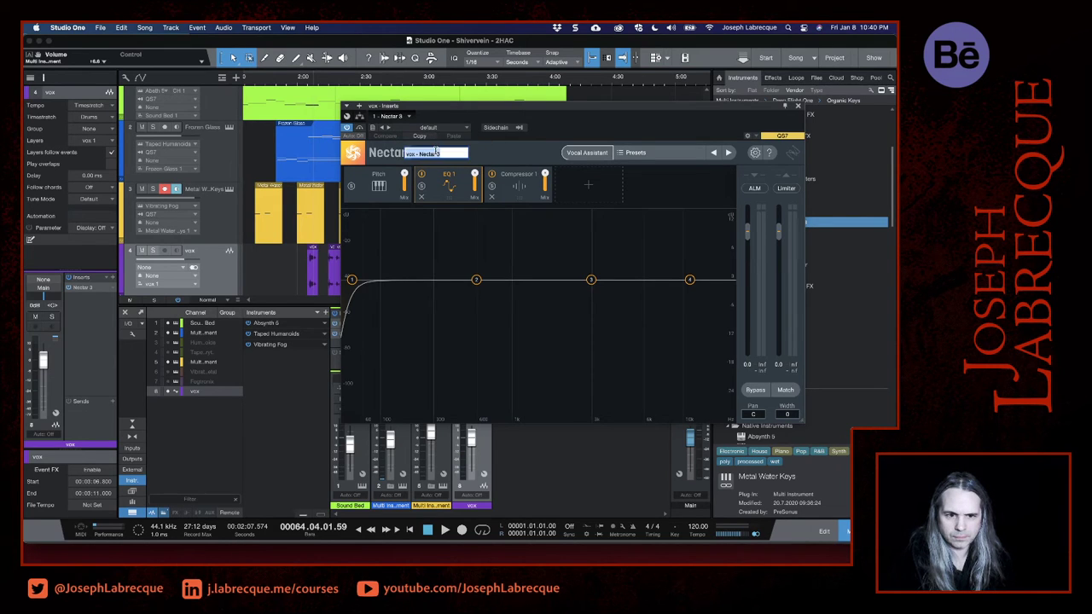
- Load the Angelic Space preset from Nectar 3's Music presets on the vox track
left_click(662, 155)
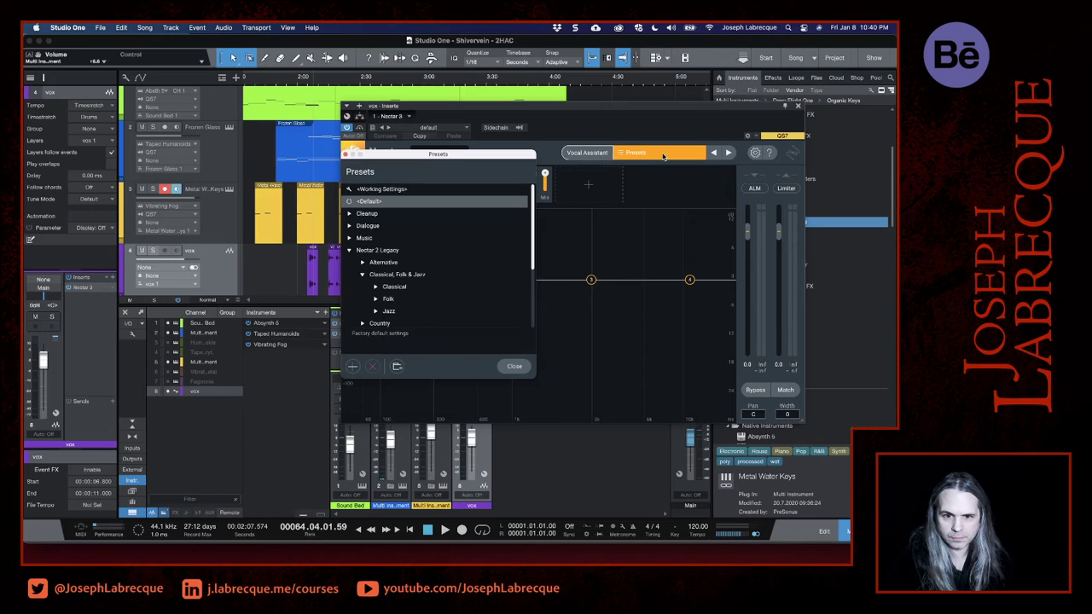
scroll(479, 277, "down", 1)
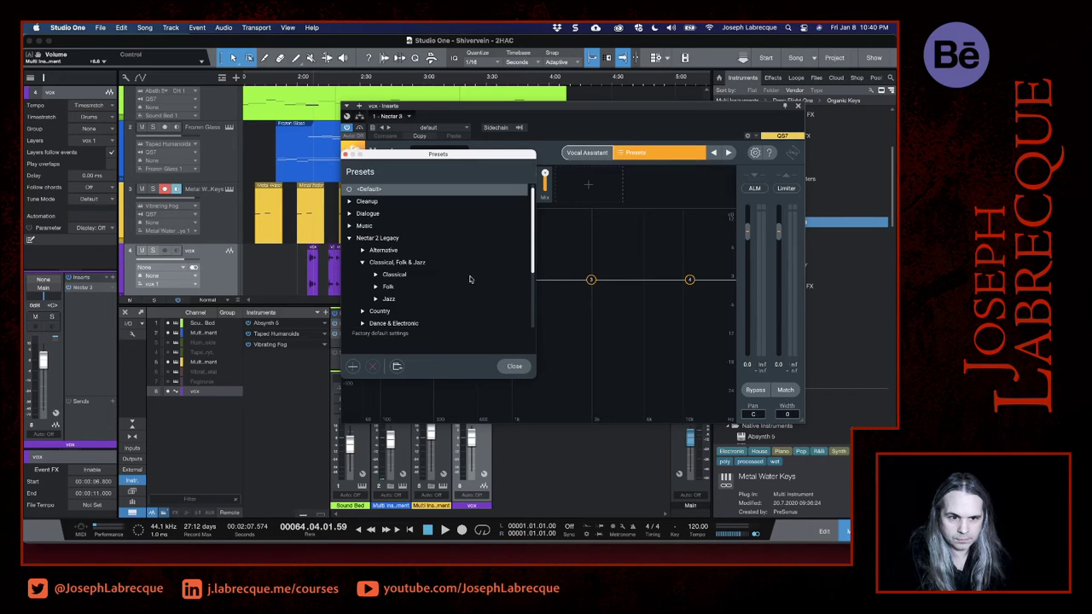
left_click(349, 226)
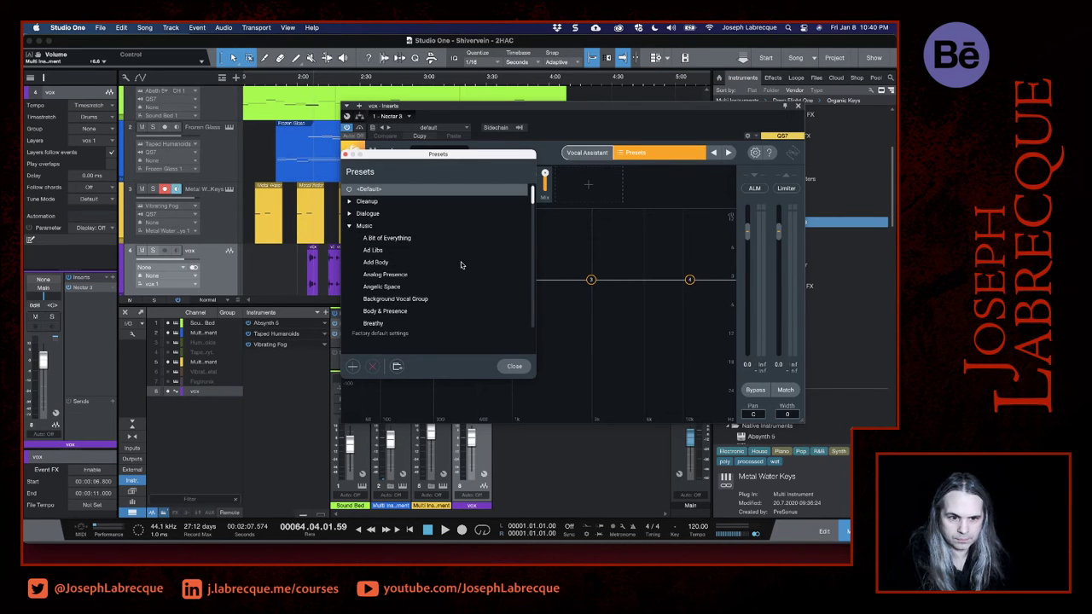
scroll(461, 264, "down", 2)
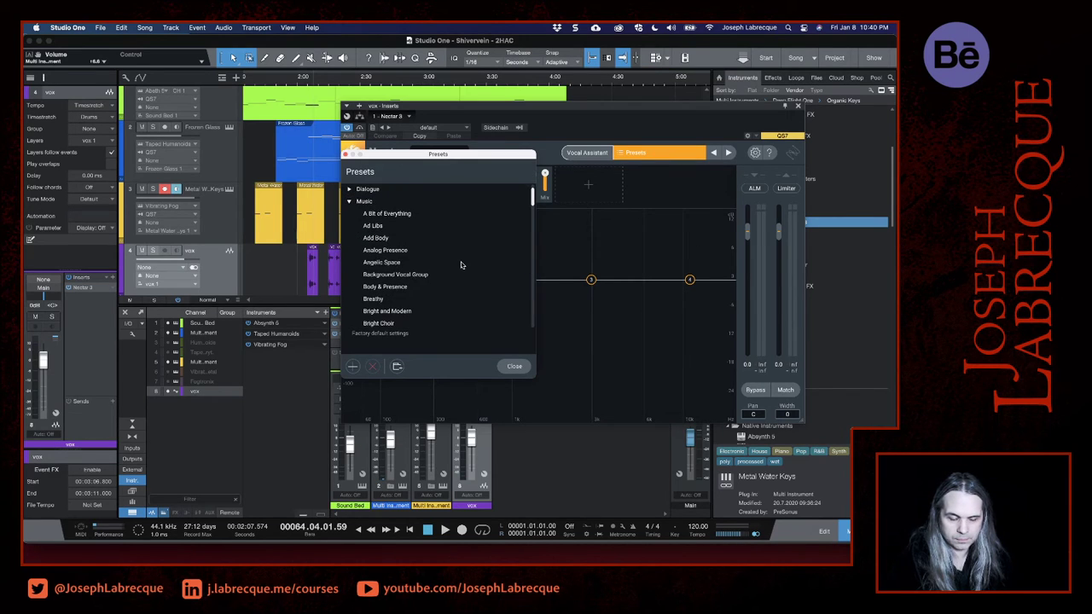
left_click(372, 263)
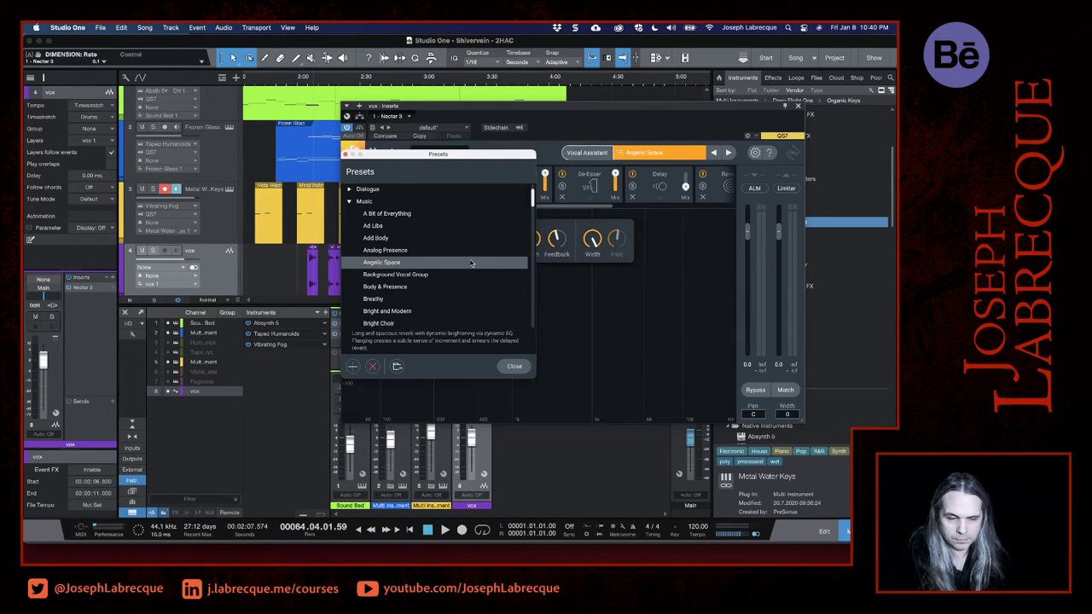
- Move the Nectar 3 plug-in window and its Presets window clear of the arrangement tracks
left_click_drag(453, 155, 230, 260)
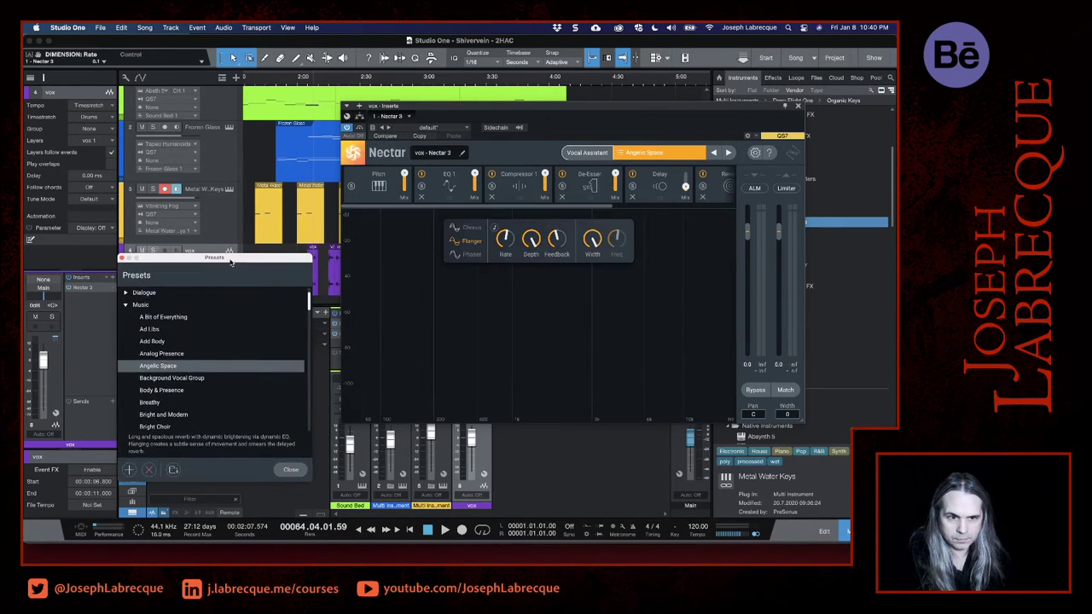
left_click(379, 43)
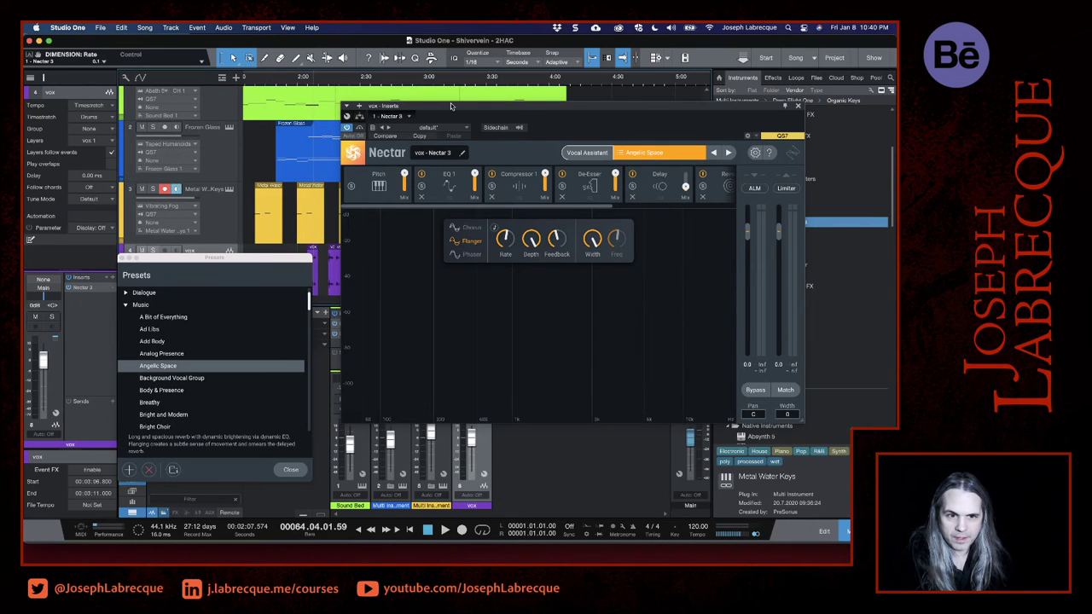
left_click_drag(451, 105, 764, 146)
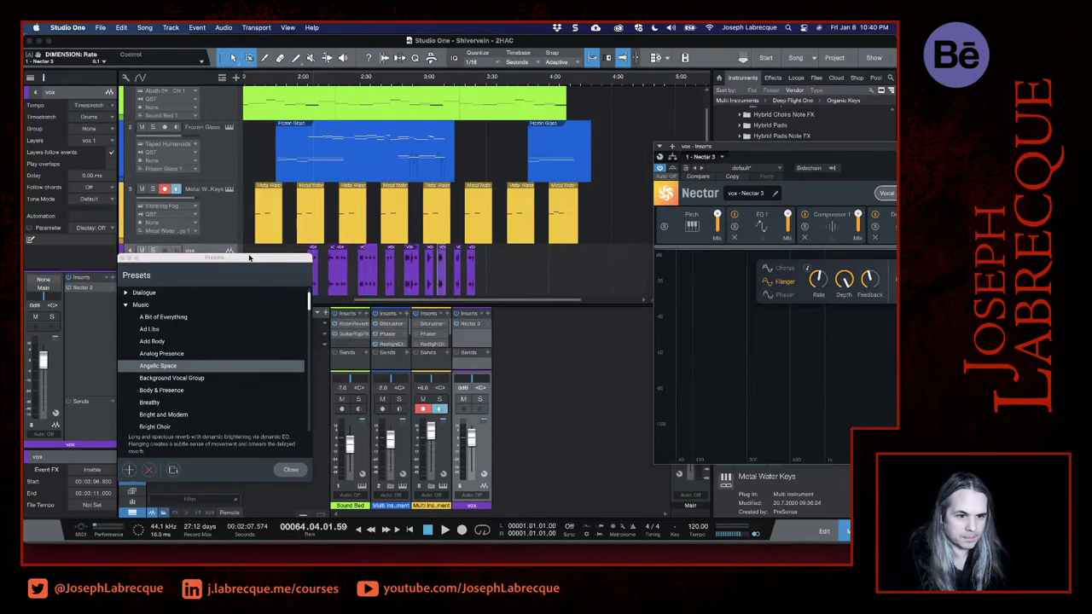
left_click_drag(249, 258, 617, 330)
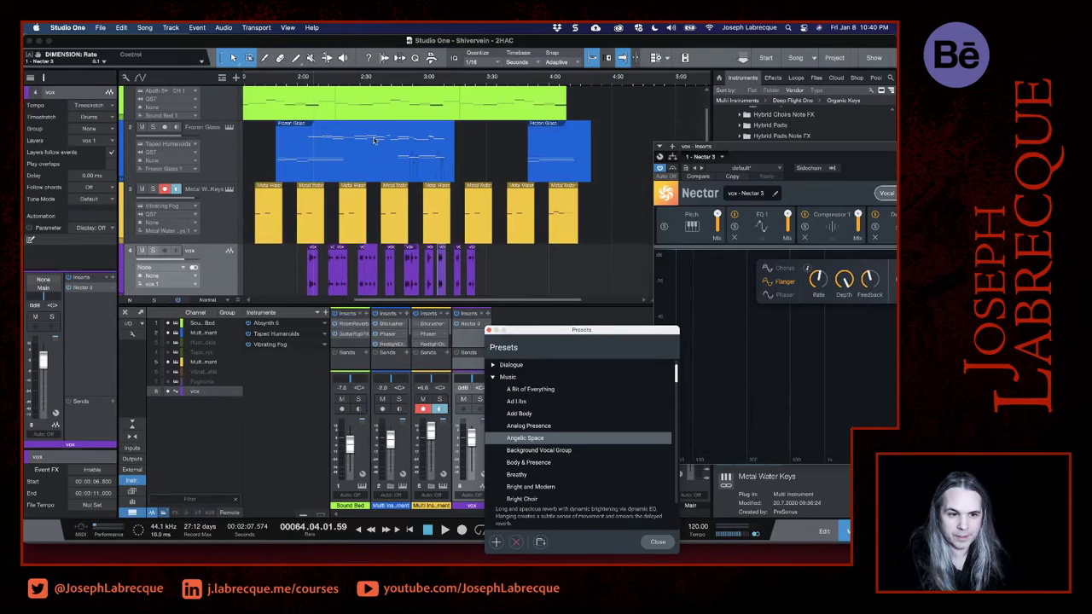
- Play the arrangement from 2:30 to hear the processed vox phrases, and close the Sound Bed track's Guitar Rig window
left_click(302, 79)
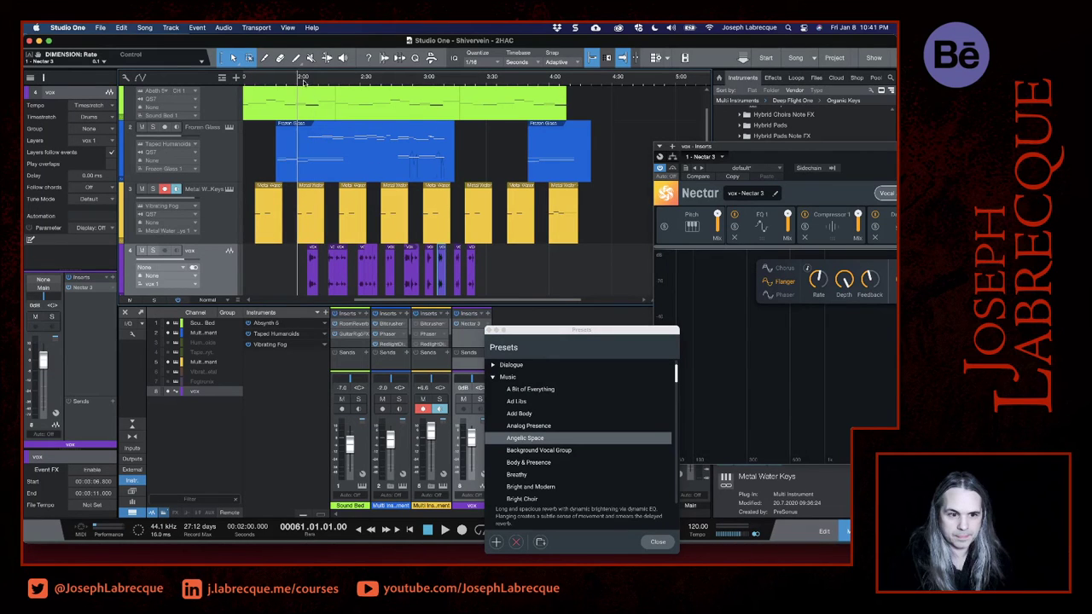
left_click(349, 87)
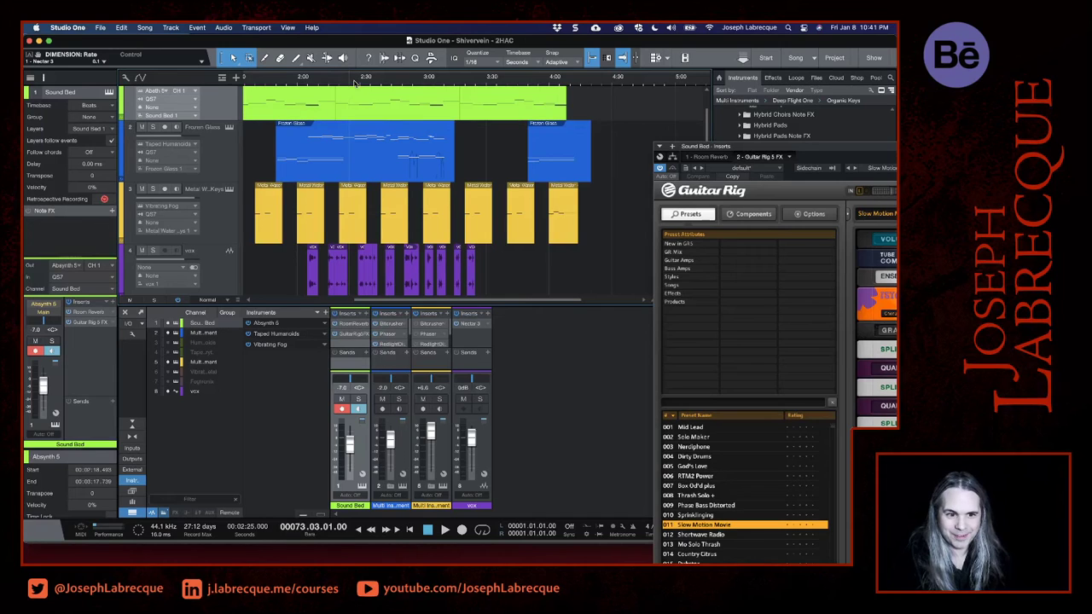
left_click(357, 79)
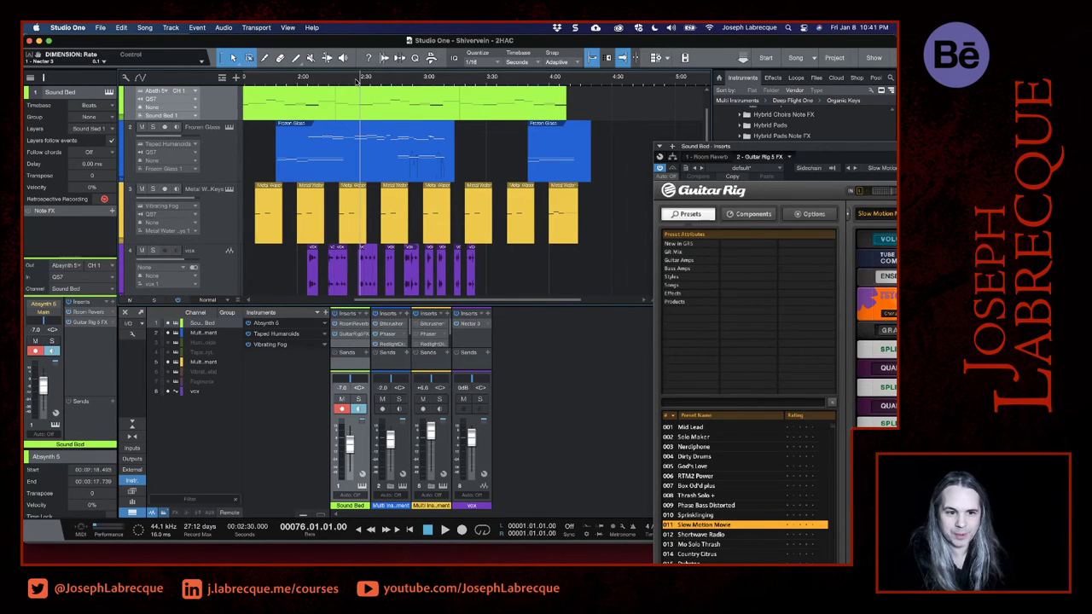
key("space")
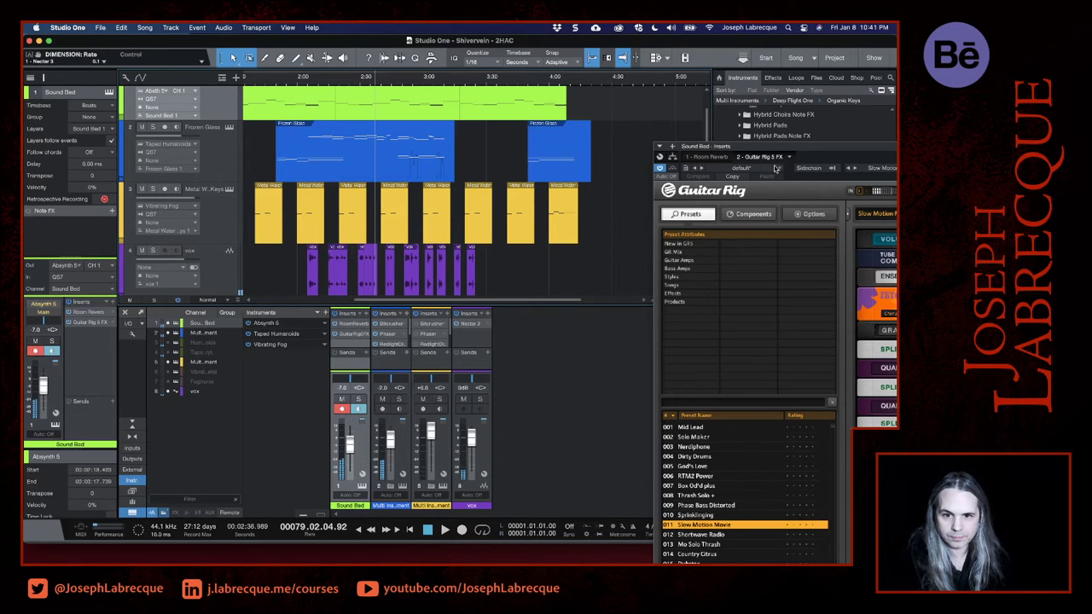
left_click_drag(776, 151, 237, 113)
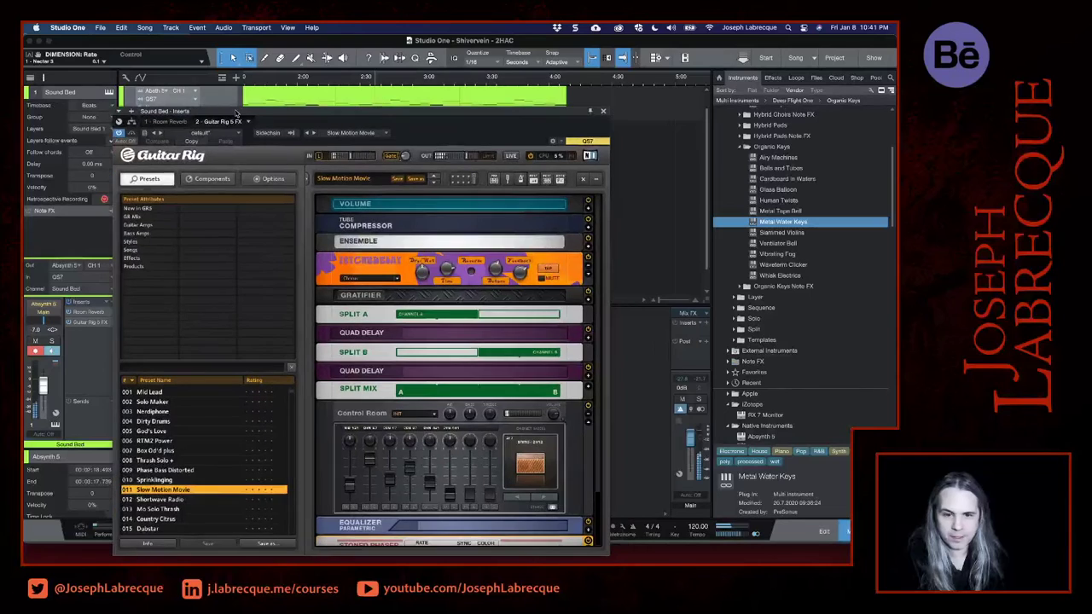
left_click(602, 111)
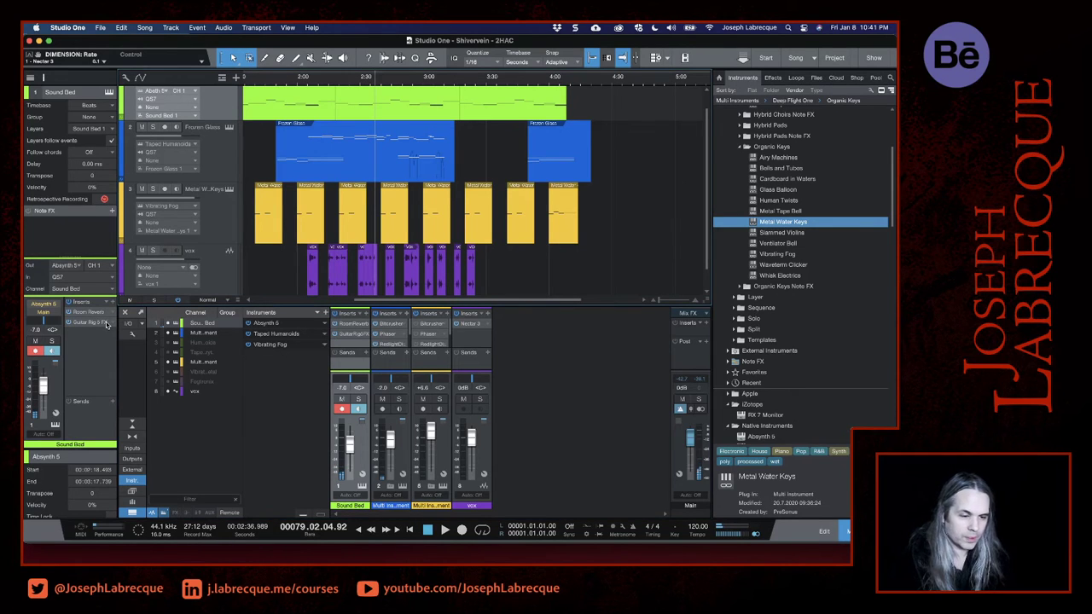
- Insert the PreSonus RedlightDist distortion on the vox track after Nectar 3
left_click(224, 278)
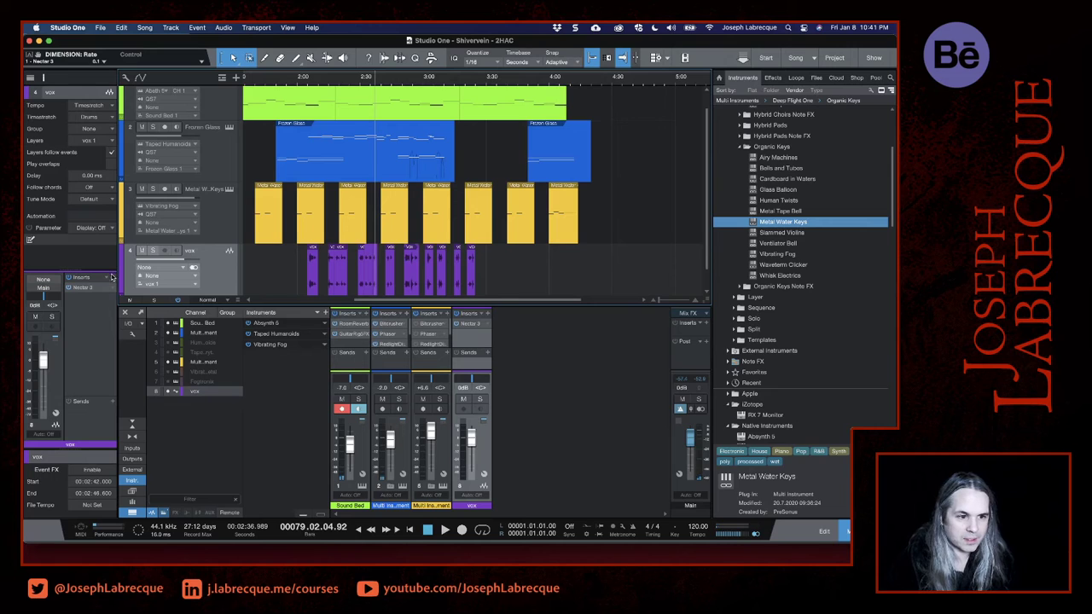
left_click(114, 280)
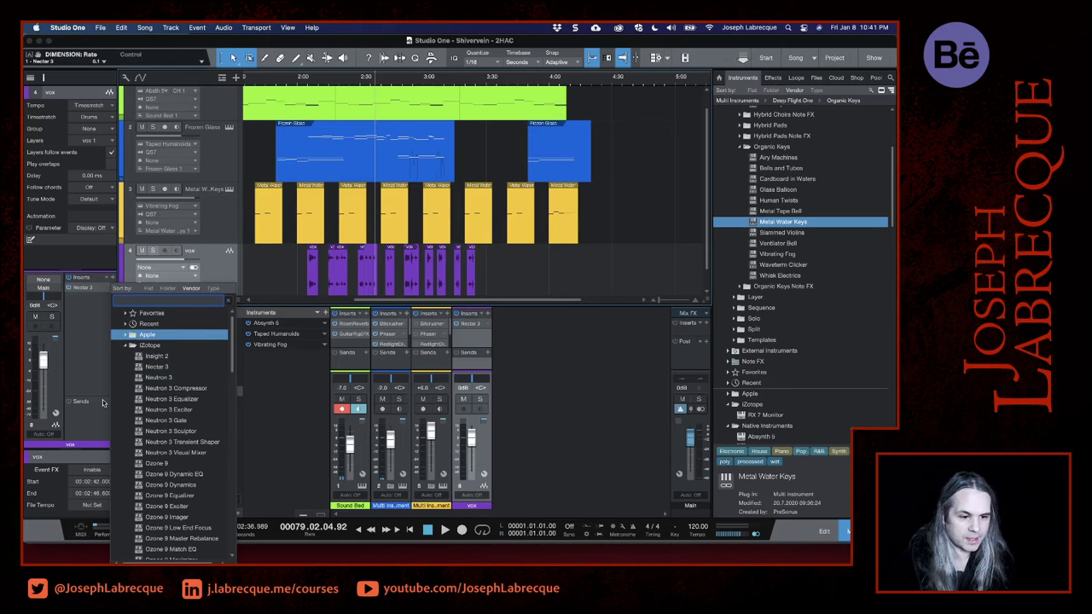
left_click(125, 345)
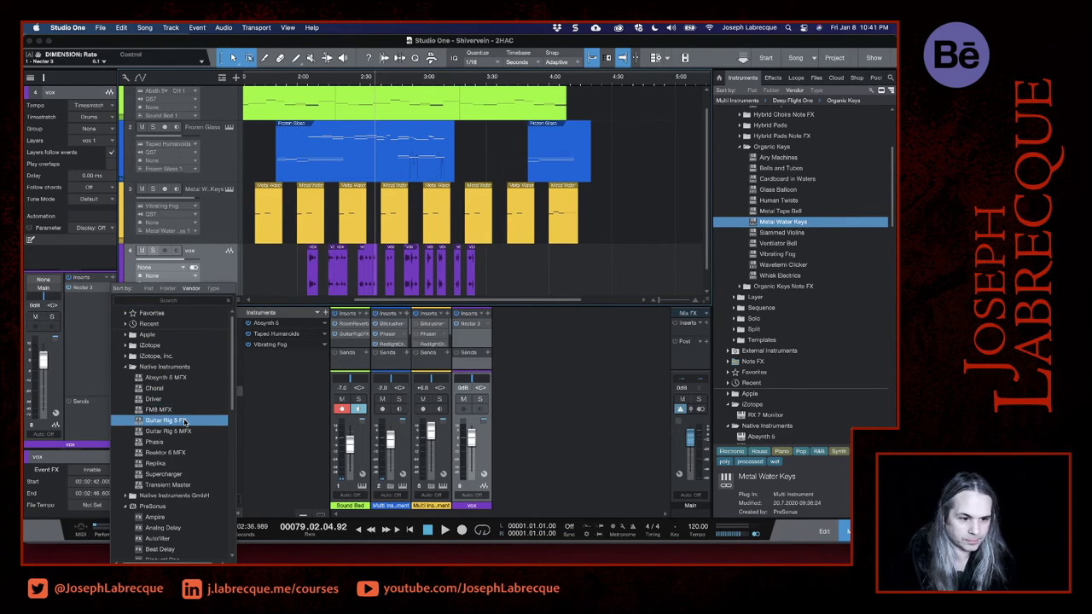
scroll(197, 472, "down", 3)
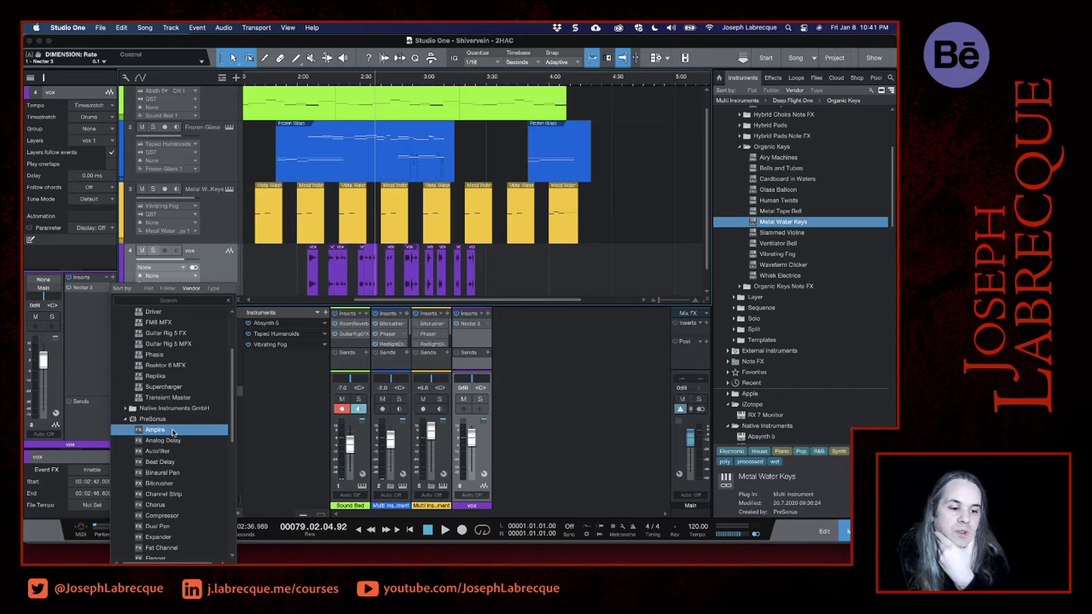
scroll(177, 469, "down", 3)
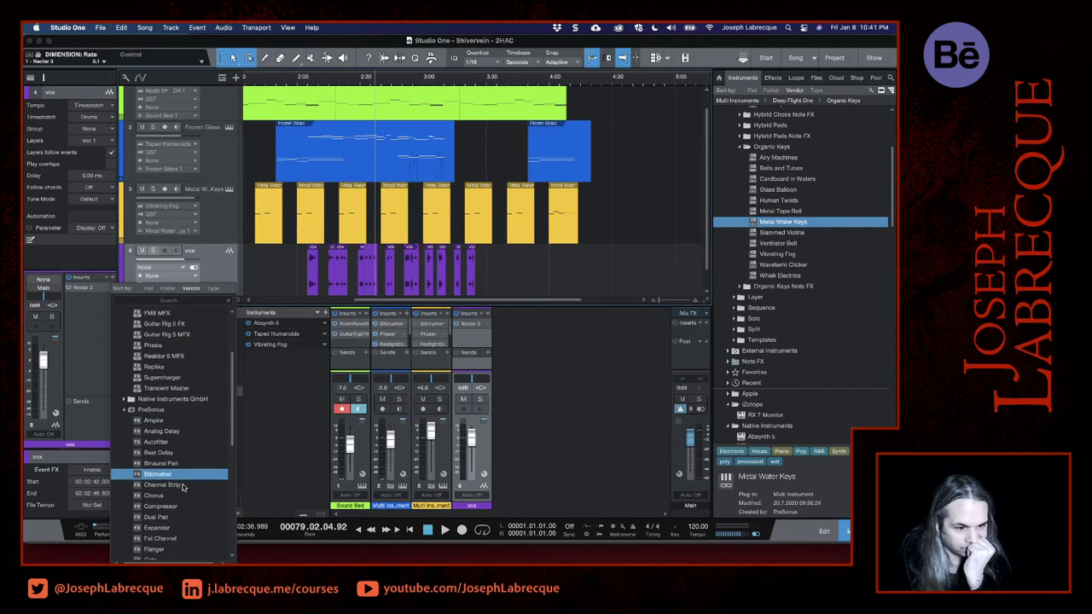
scroll(181, 487, "down", 6)
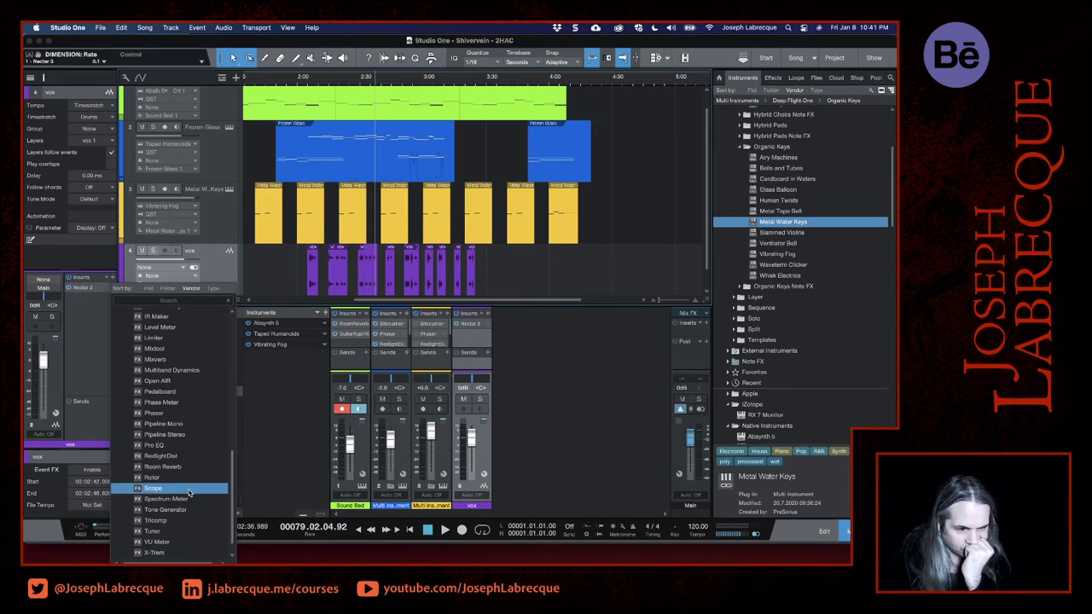
double_click(162, 457)
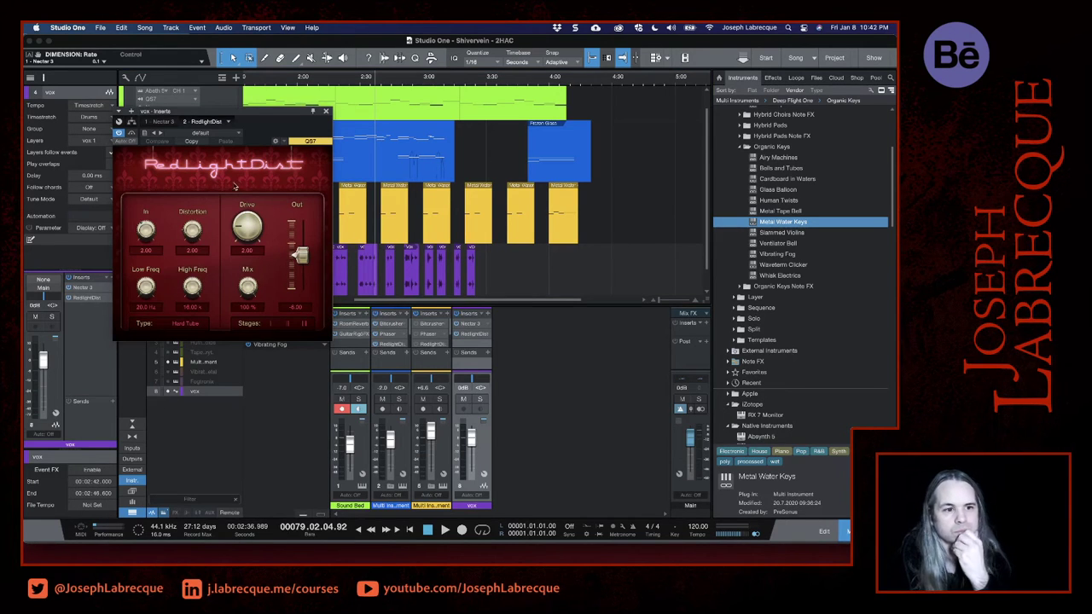
- Load the Old Radio preset in RedlightDist, move its window off the tracks, and lower Mix to about 53.5%
left_click(220, 133)
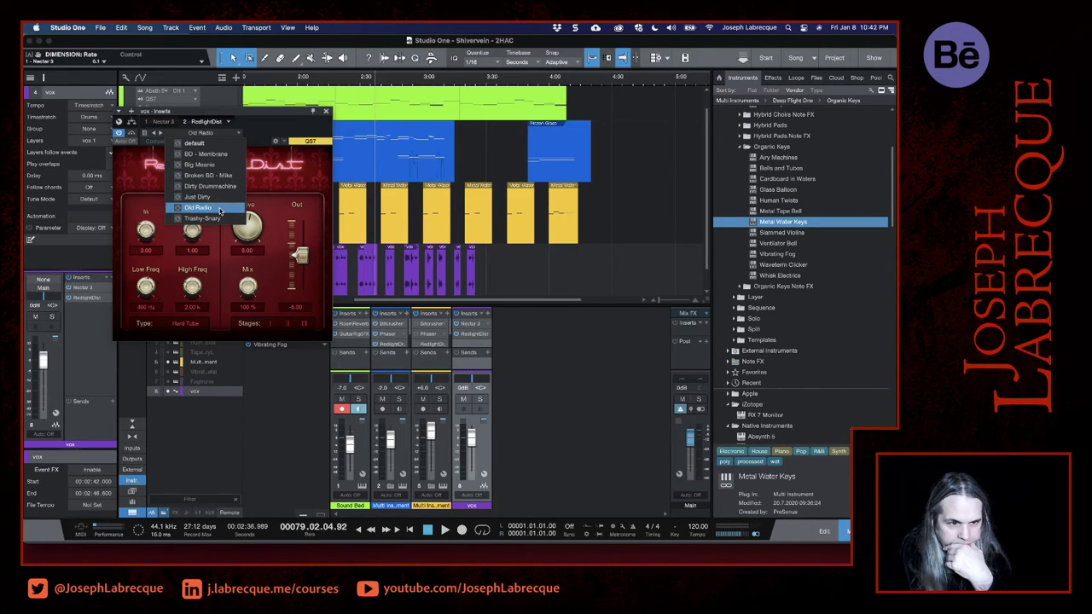
left_click(218, 119)
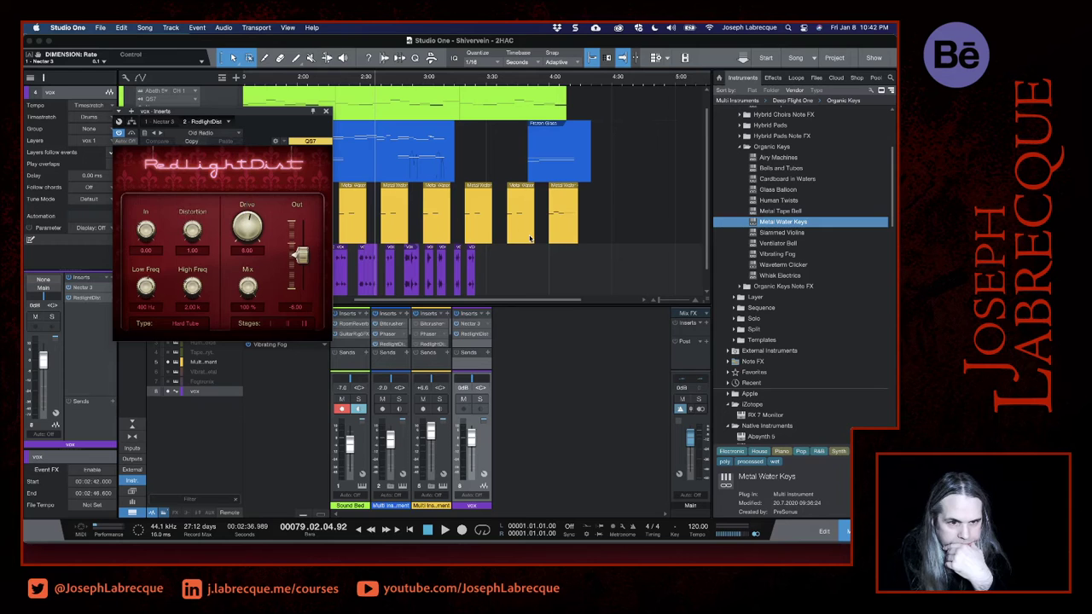
left_click_drag(299, 112, 639, 239)
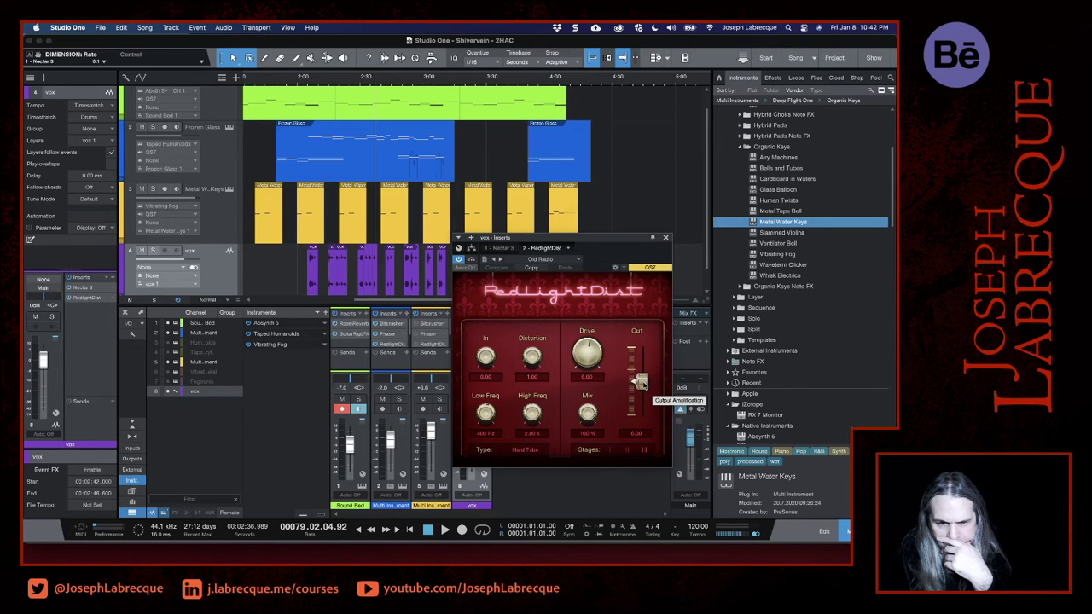
left_click_drag(588, 415, 587, 428)
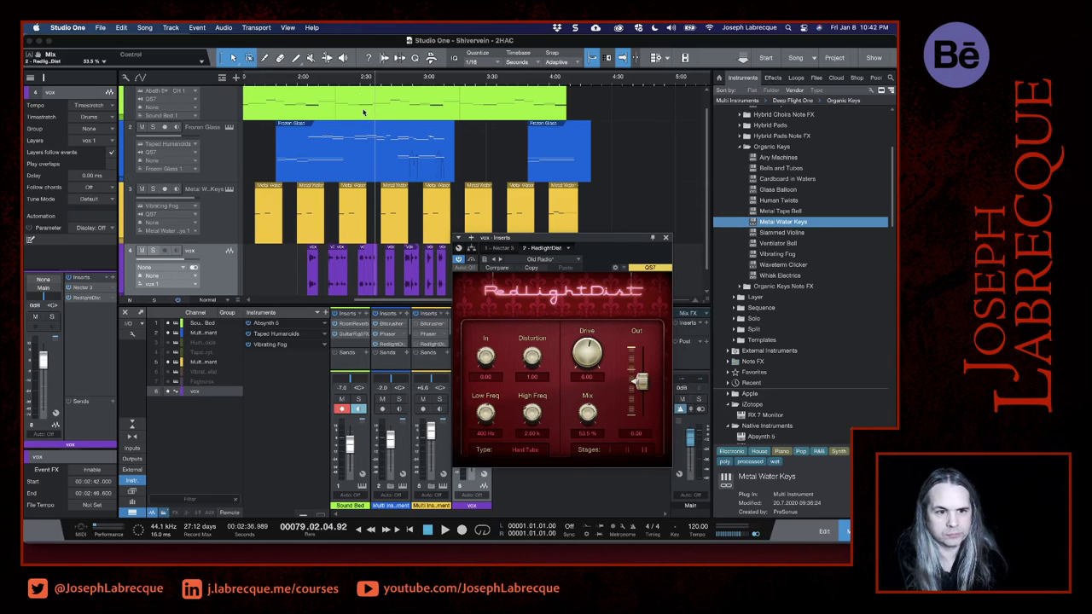
- Play from 2:30 while raising RedlightDist's output gain to about -0.17 dB and increasing its Mix
left_click(356, 79)
key("space")
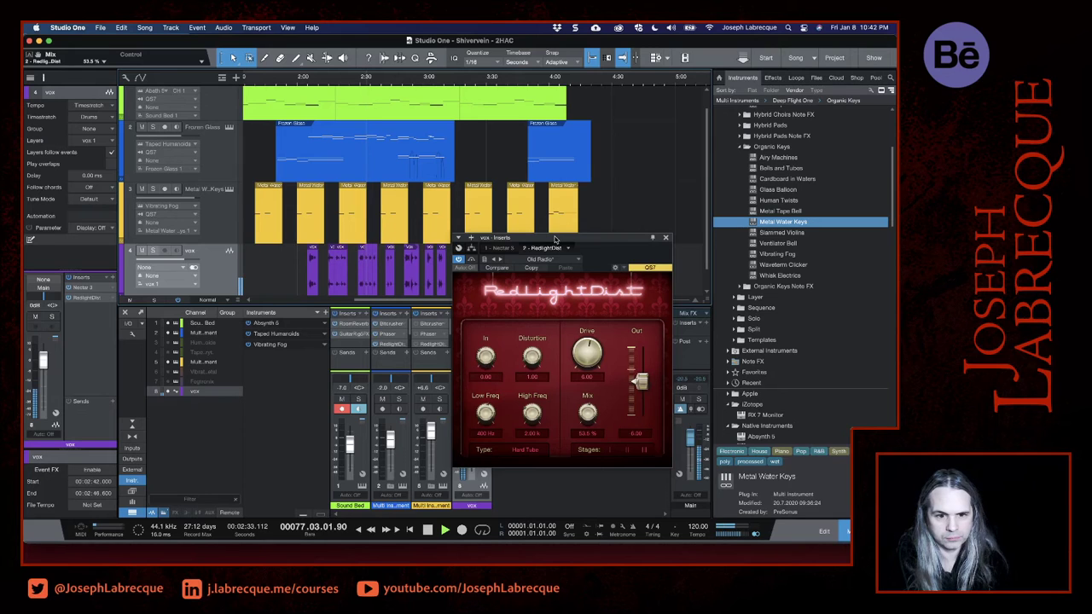
left_click_drag(556, 239, 659, 126)
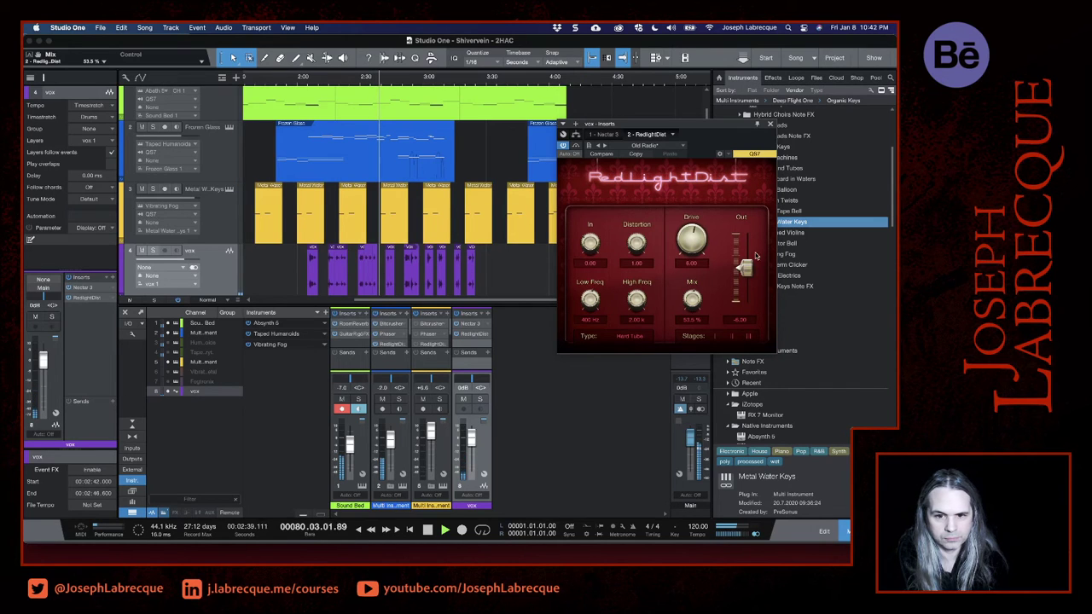
left_click_drag(744, 268, 747, 258)
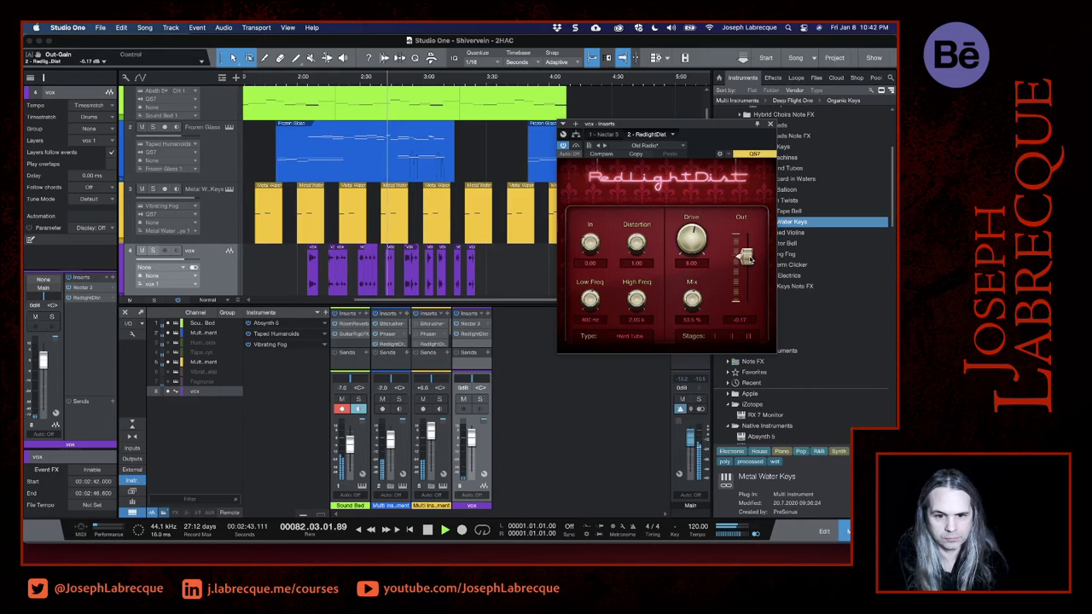
left_click_drag(693, 297, 693, 286)
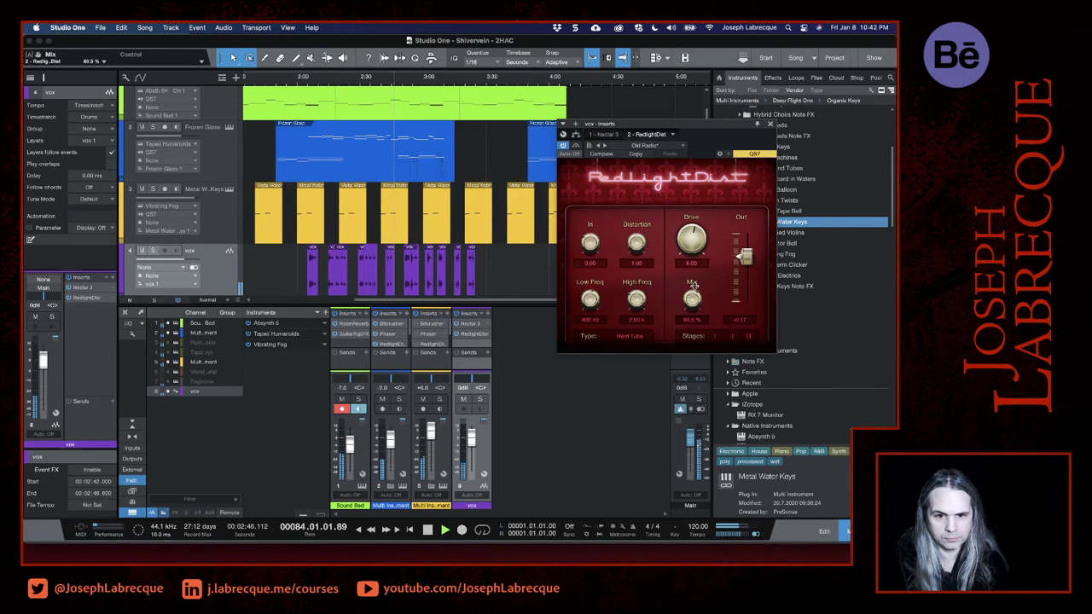
- Switch RedlightDist to the Just Dirty preset and lower its Mix to about 67.5% during playback
left_click(682, 145)
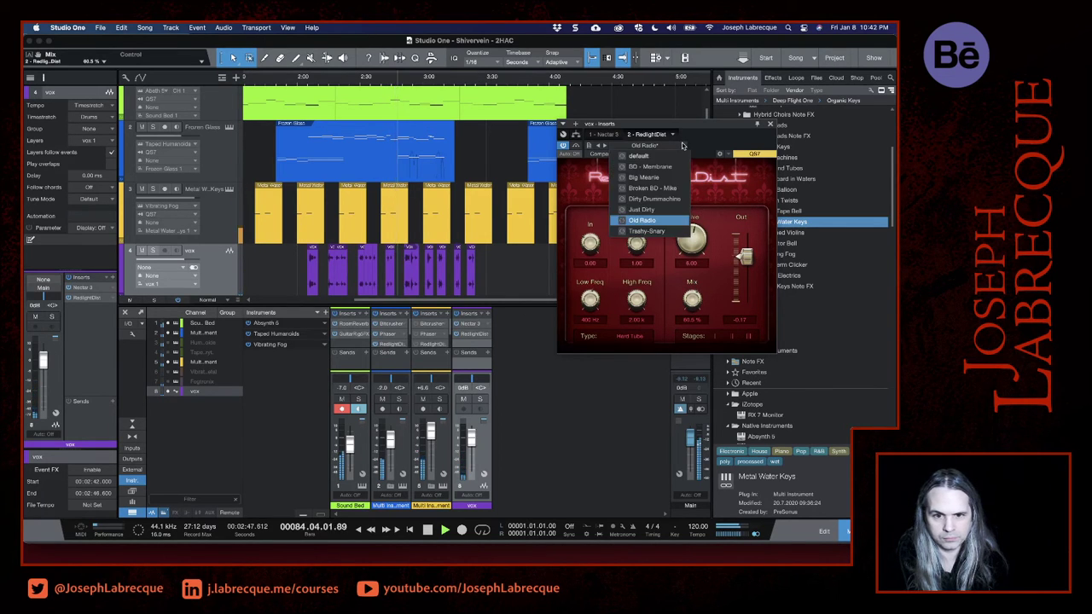
left_click(661, 211)
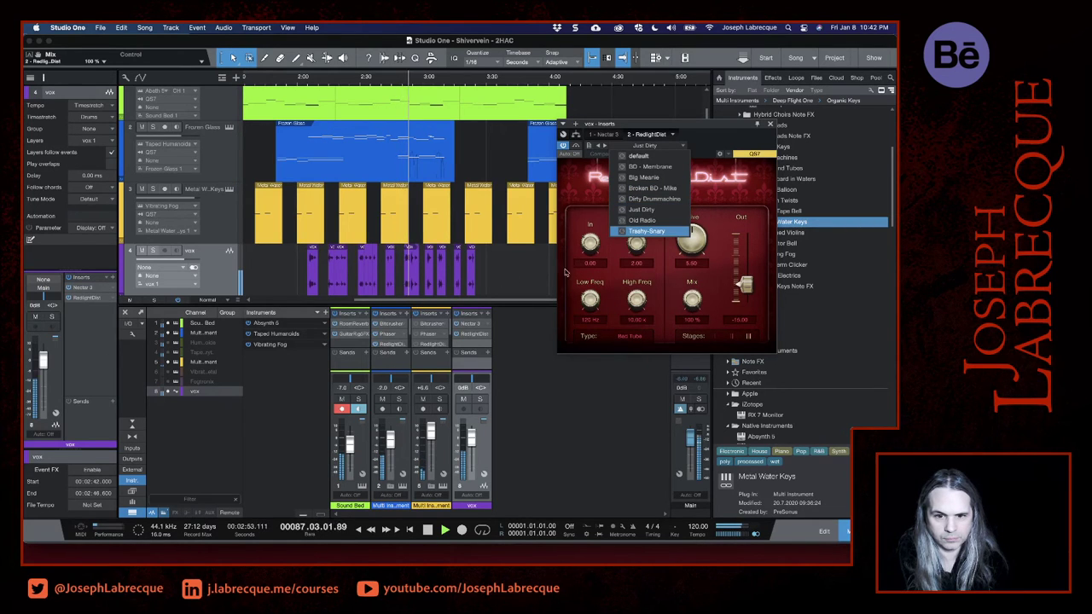
left_click(683, 269)
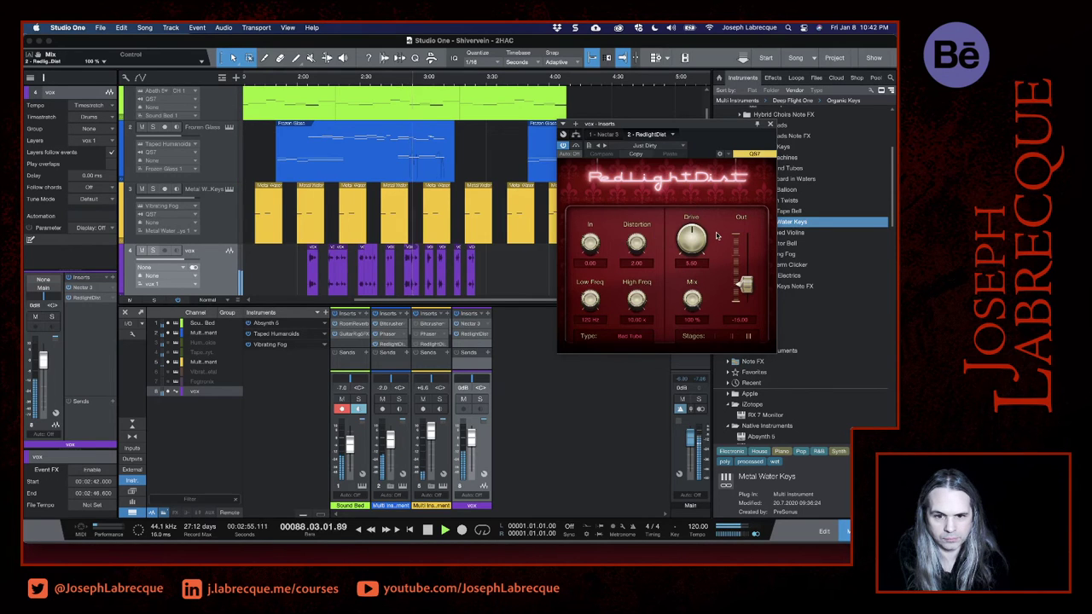
left_click_drag(692, 300, 695, 333)
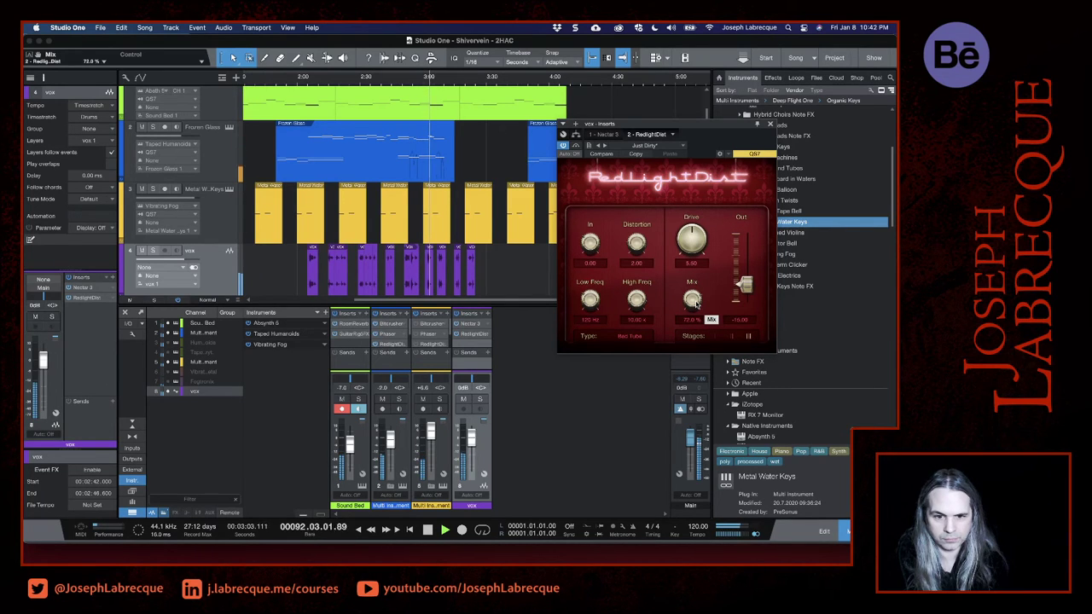
left_click_drag(696, 303, 697, 310)
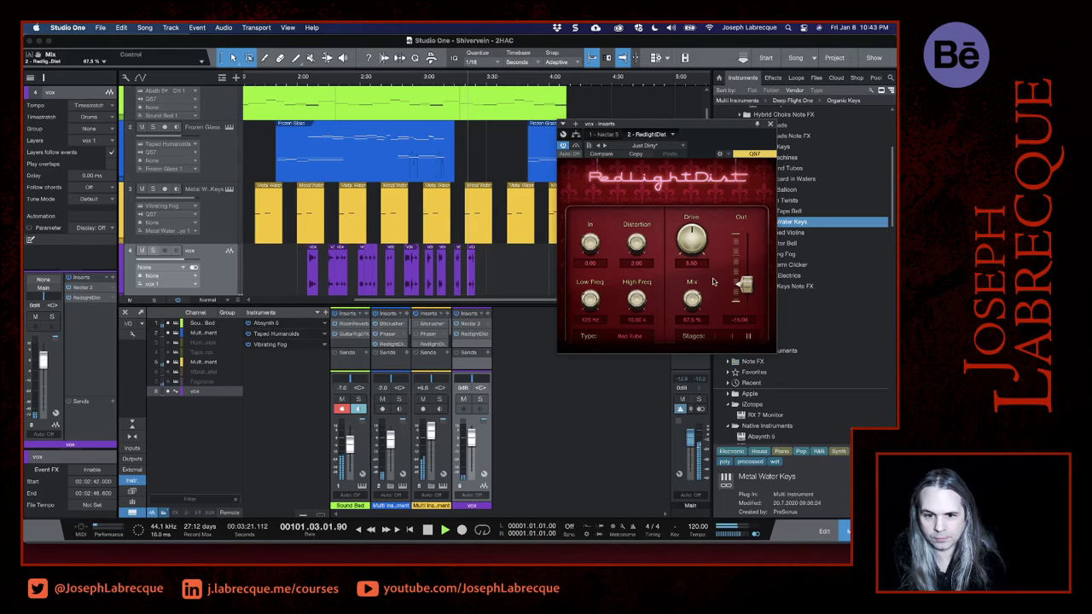
- Fine-tune RedlightDist during playback to Mix about 64.5%, Drive about 6.60 and Distortion about 3.05, and close its window
left_click_drag(691, 297, 692, 301)
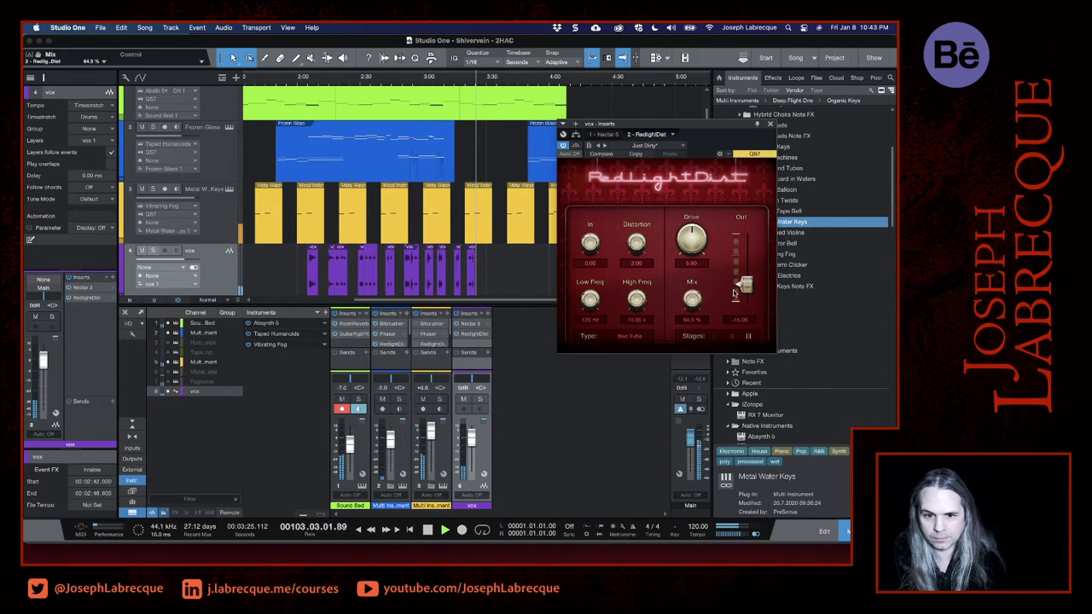
left_click_drag(692, 235, 691, 233)
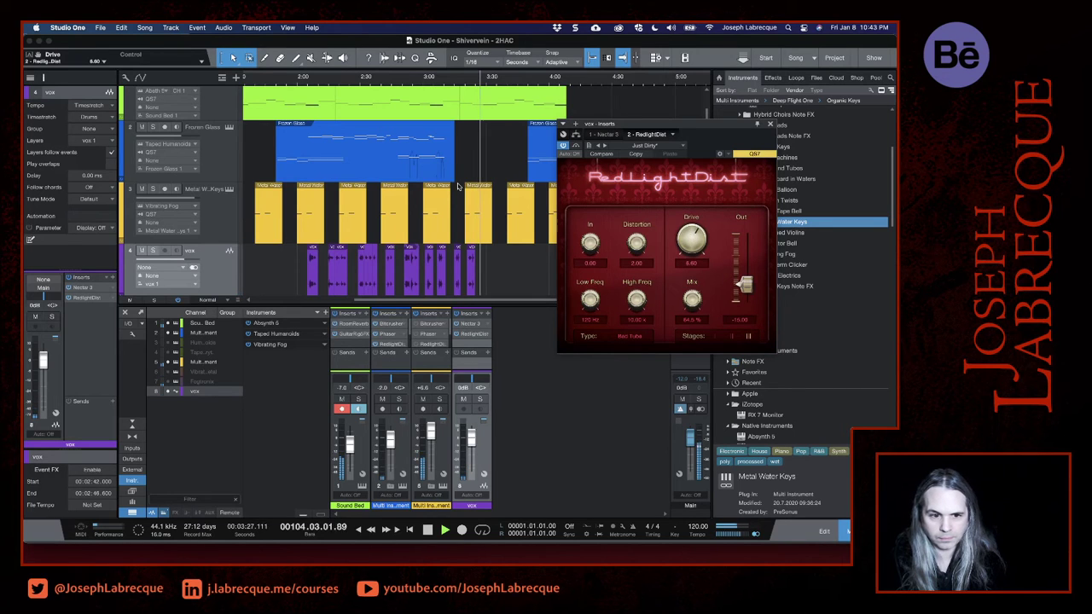
left_click(467, 79)
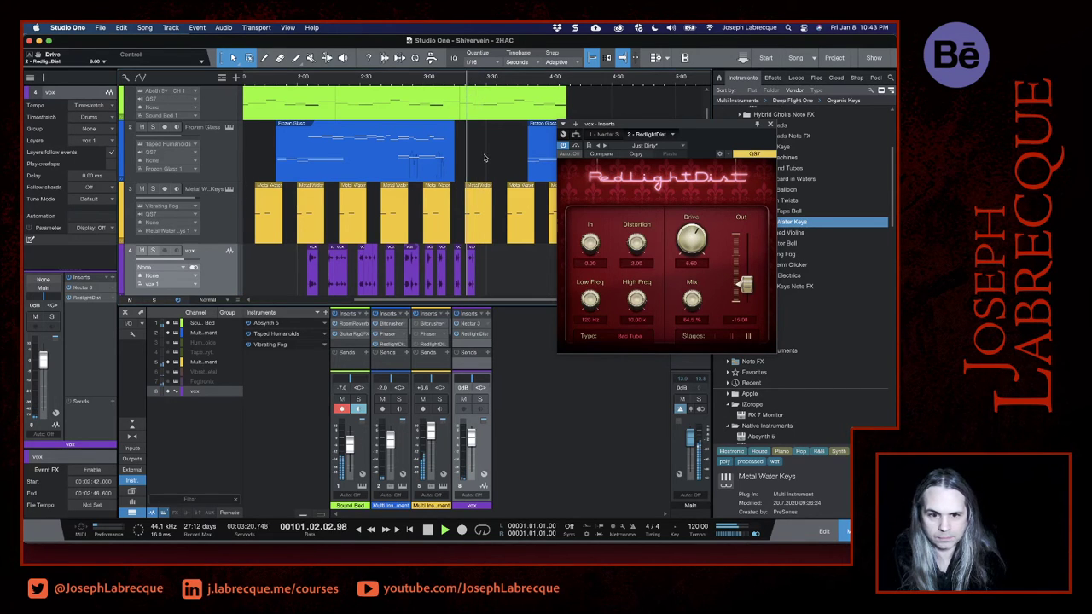
left_click_drag(637, 245, 637, 232)
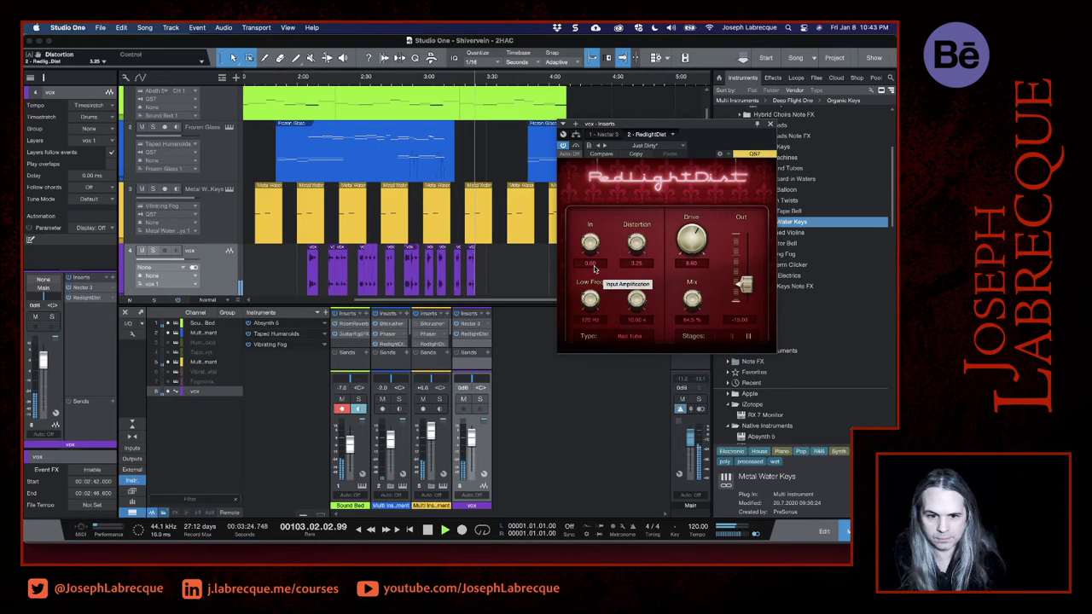
left_click_drag(634, 246, 634, 249)
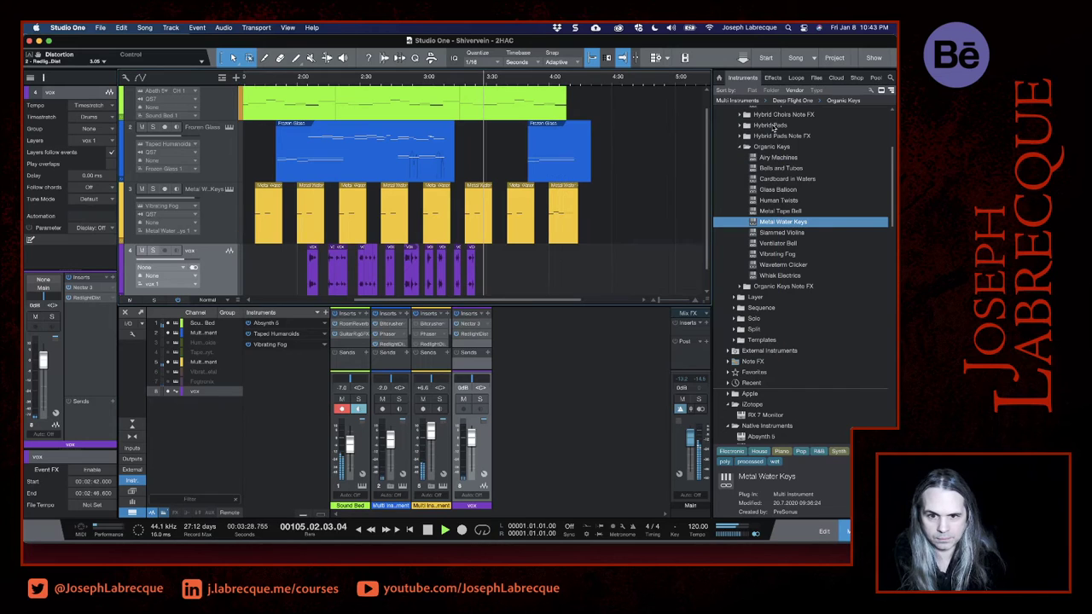
left_click(769, 123)
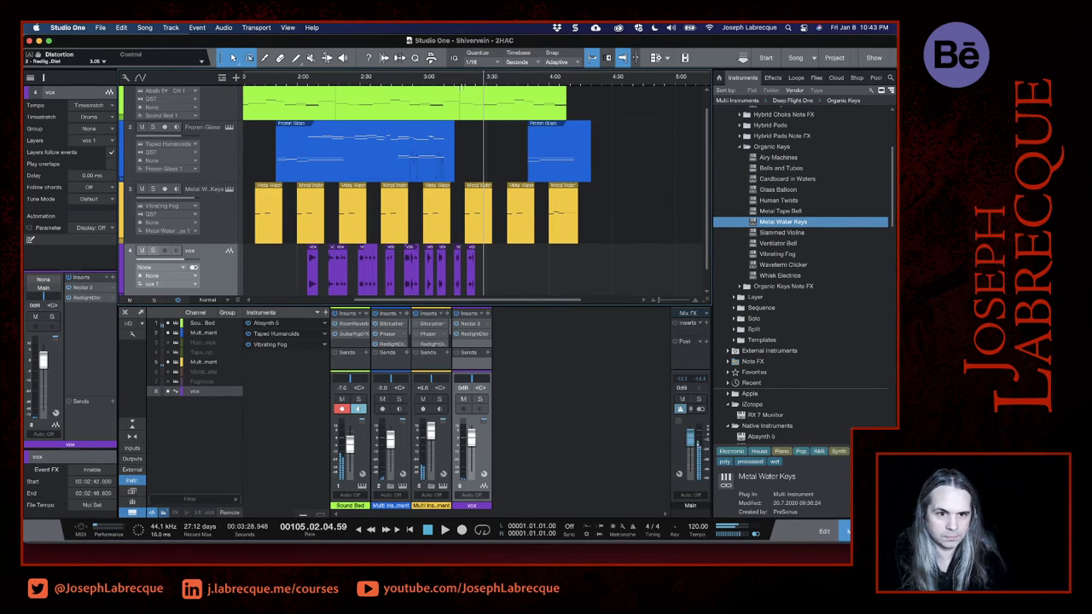
- Insert the Driver effect from Native Instruments GmbH on the vox track after RedlightDist
left_click(462, 85)
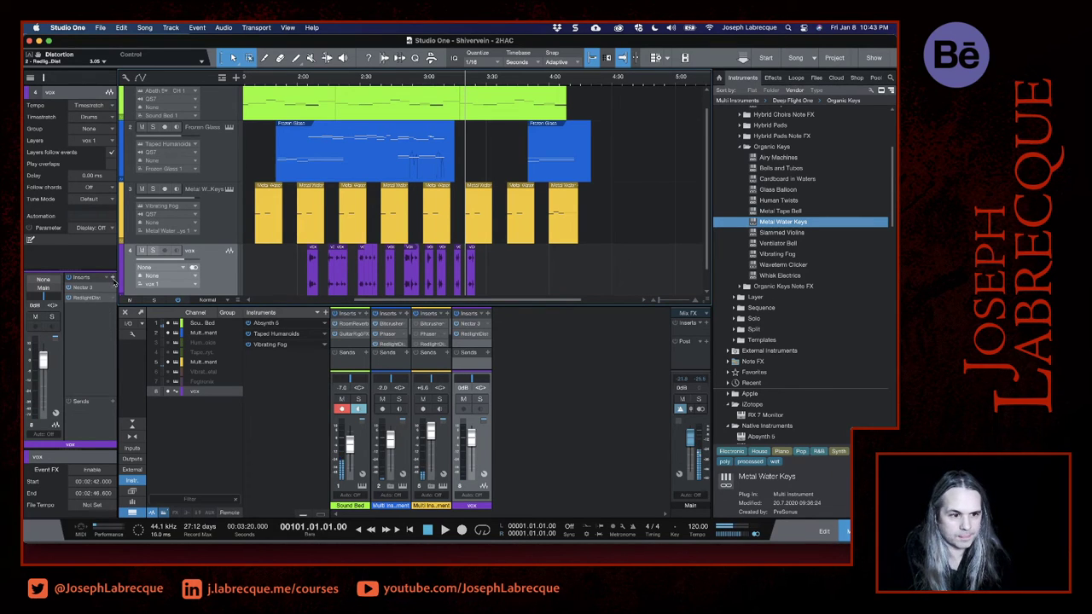
left_click(112, 278)
scroll(175, 435, "down", 3)
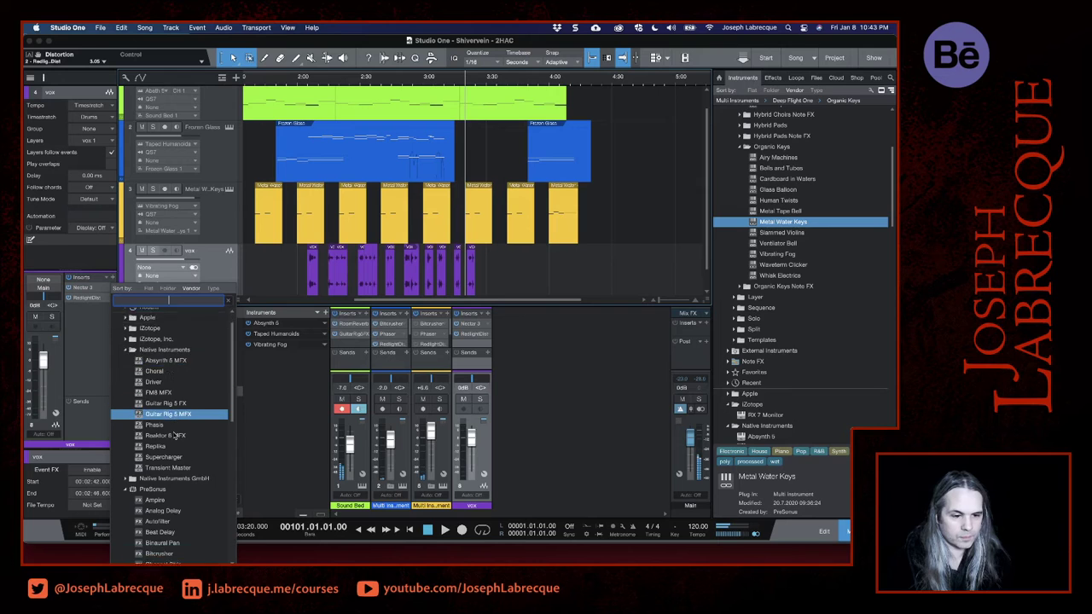
scroll(175, 435, "down", 2)
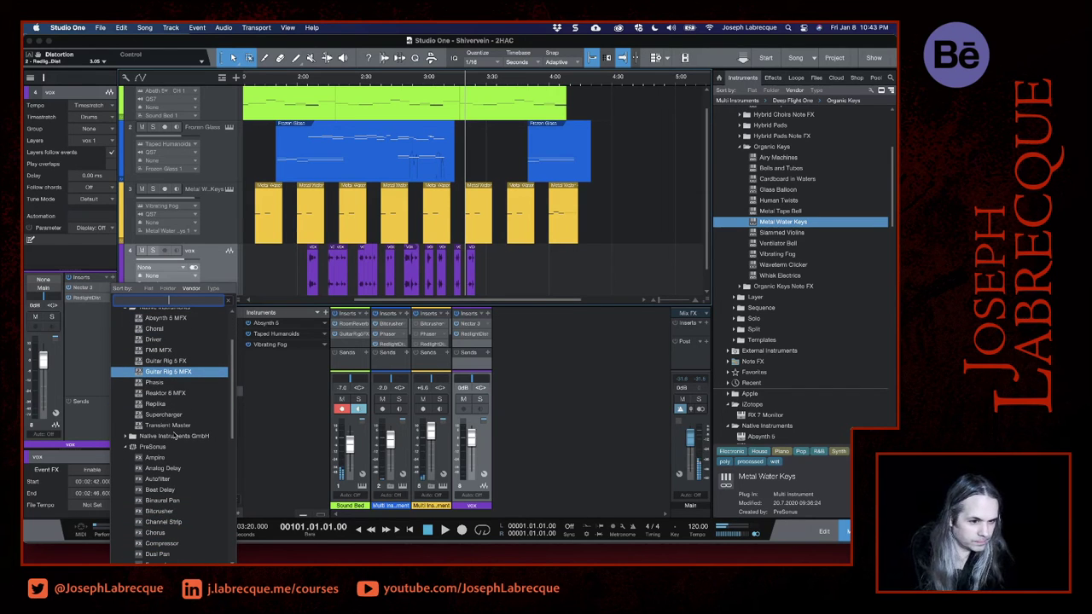
scroll(175, 436, "down", 6)
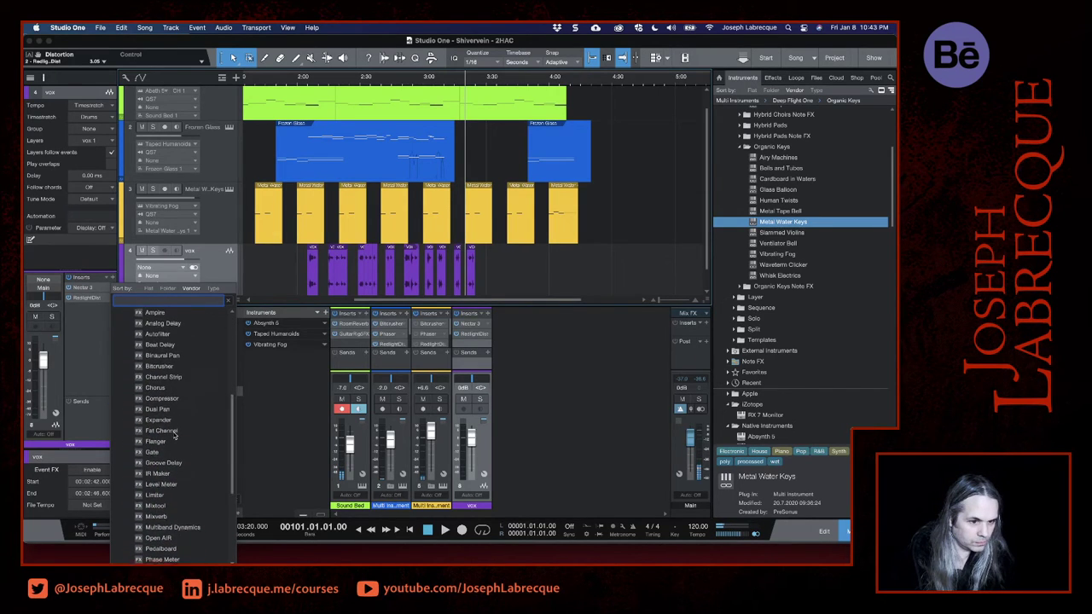
scroll(175, 435, "down", 1)
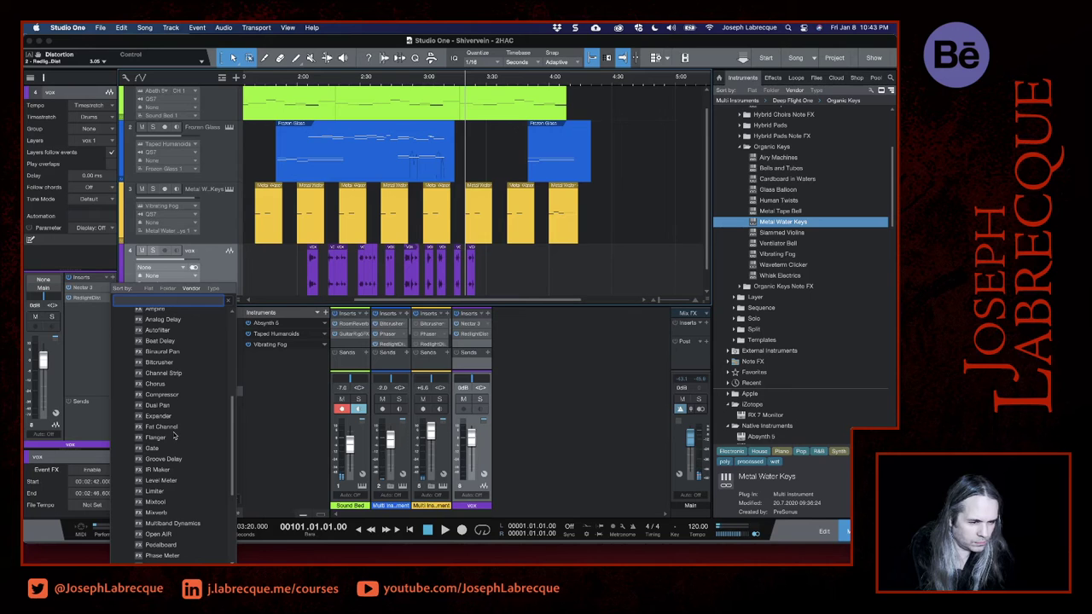
scroll(174, 436, "down", 1)
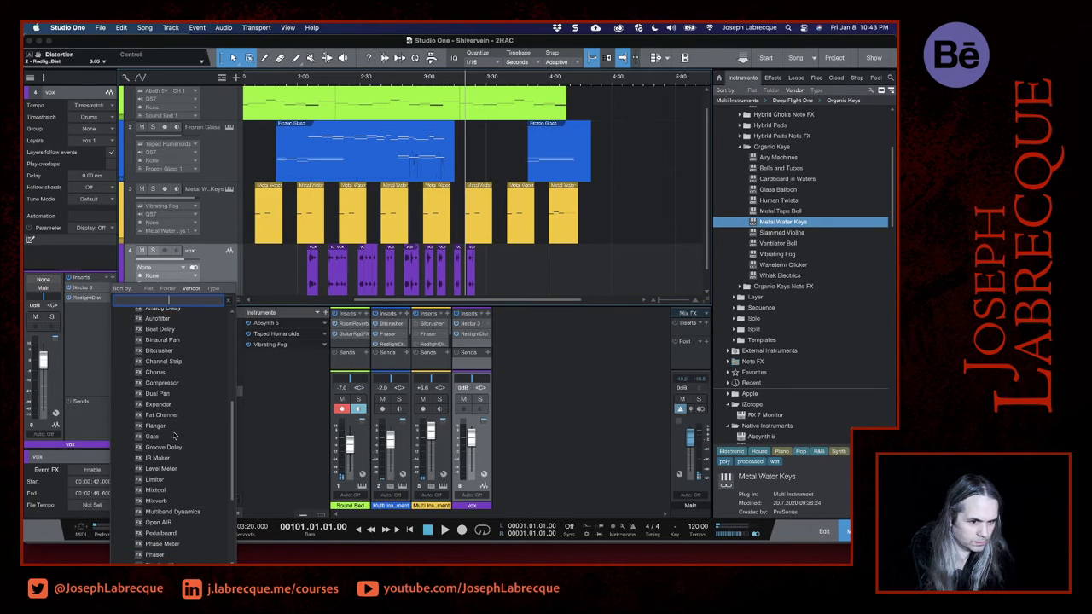
scroll(174, 436, "down", 5)
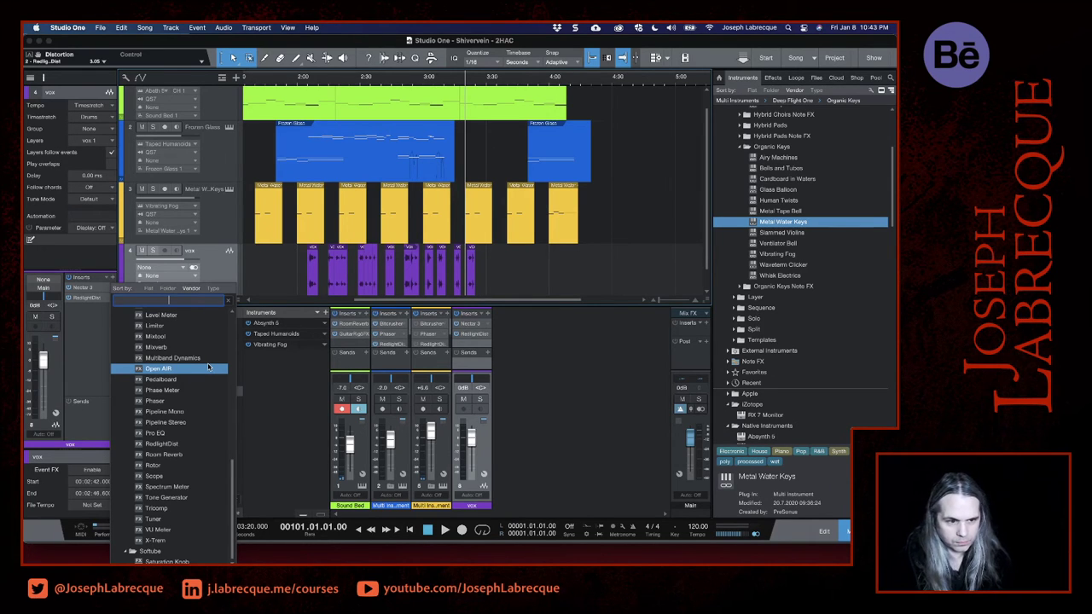
scroll(208, 367, "up", 10)
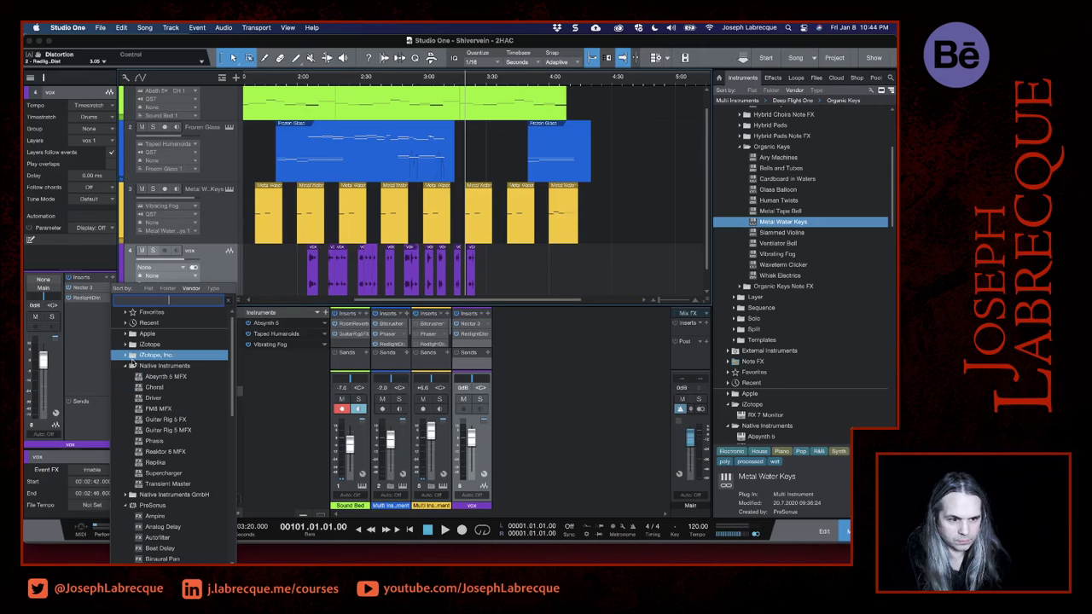
left_click(126, 497)
scroll(175, 477, "down", 5)
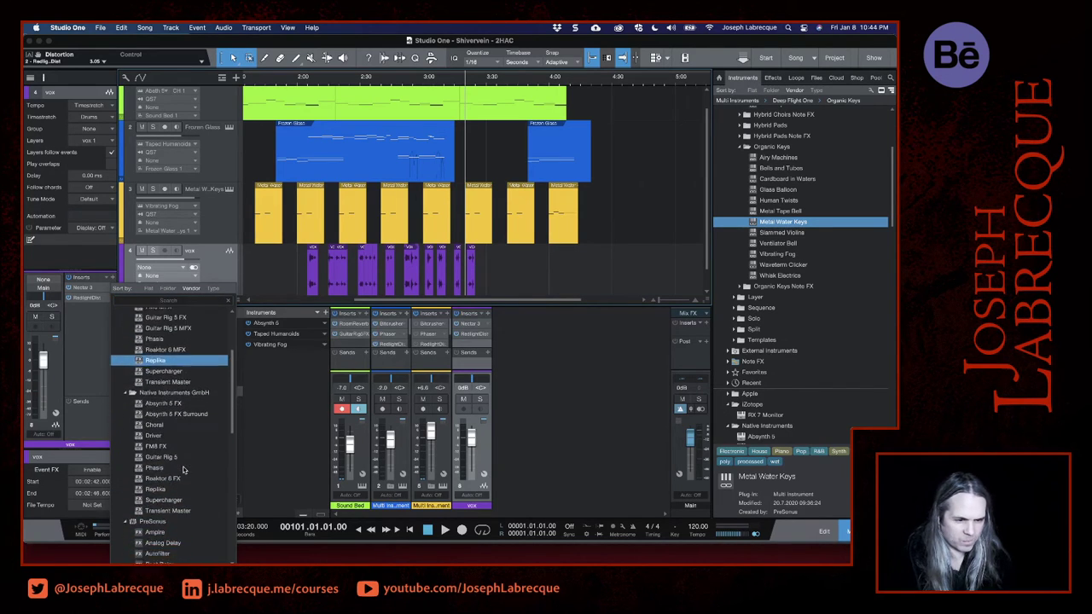
scroll(183, 469, "down", 3)
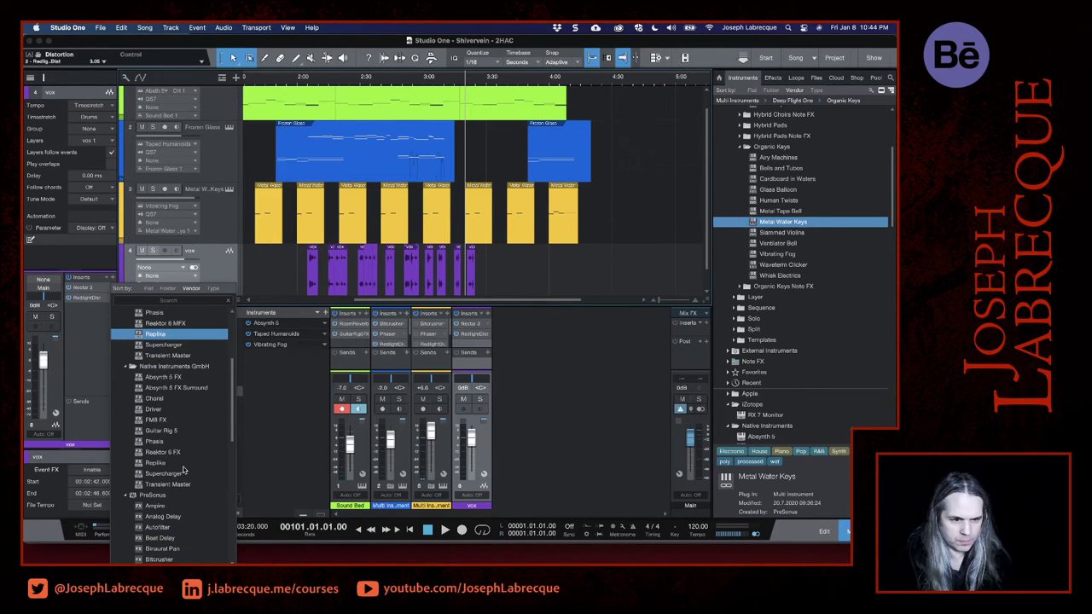
double_click(154, 409)
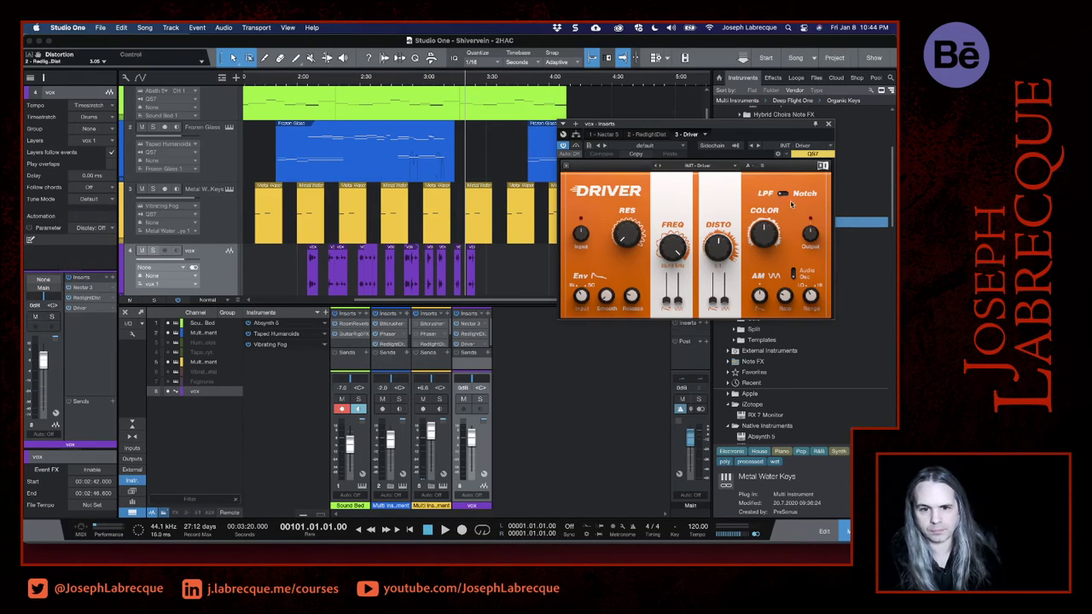
- Try Driver's factory preset Dark LFO on the vocals during playback
left_click(673, 149)
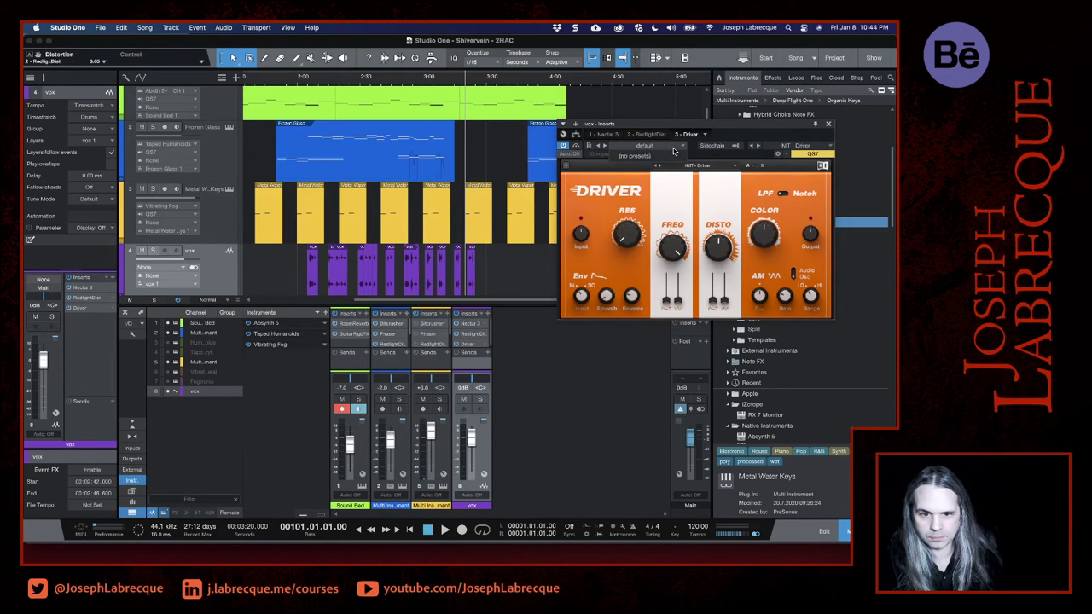
left_click(732, 161)
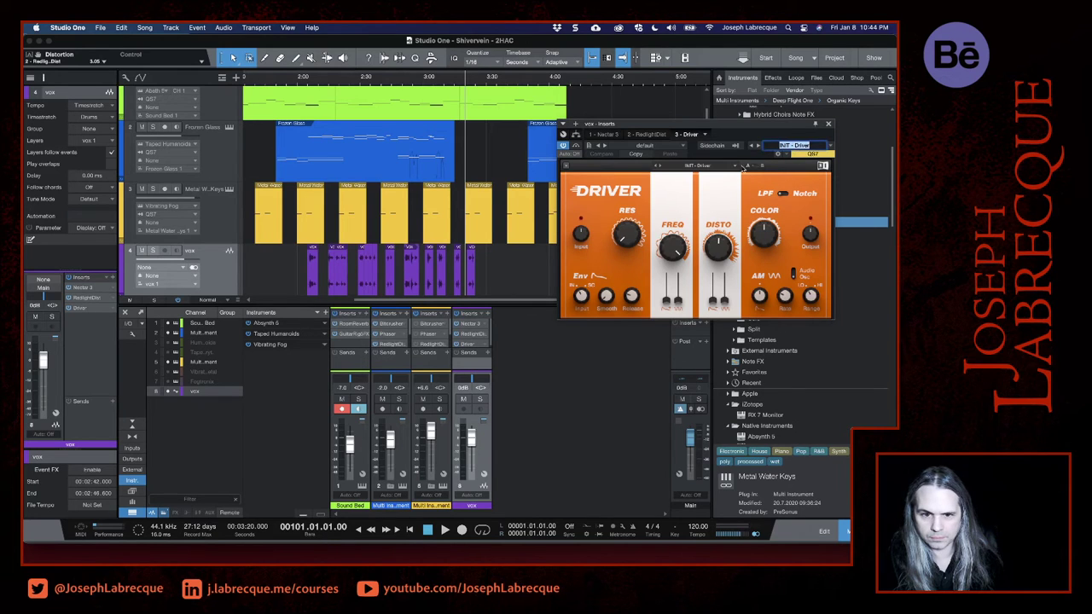
left_click(715, 167)
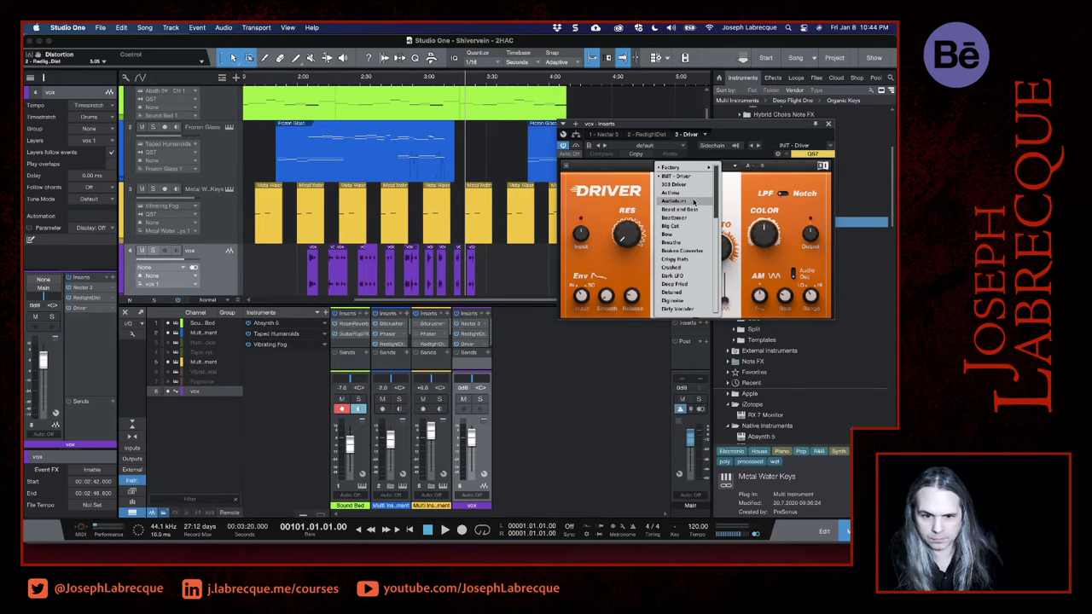
left_click(673, 276)
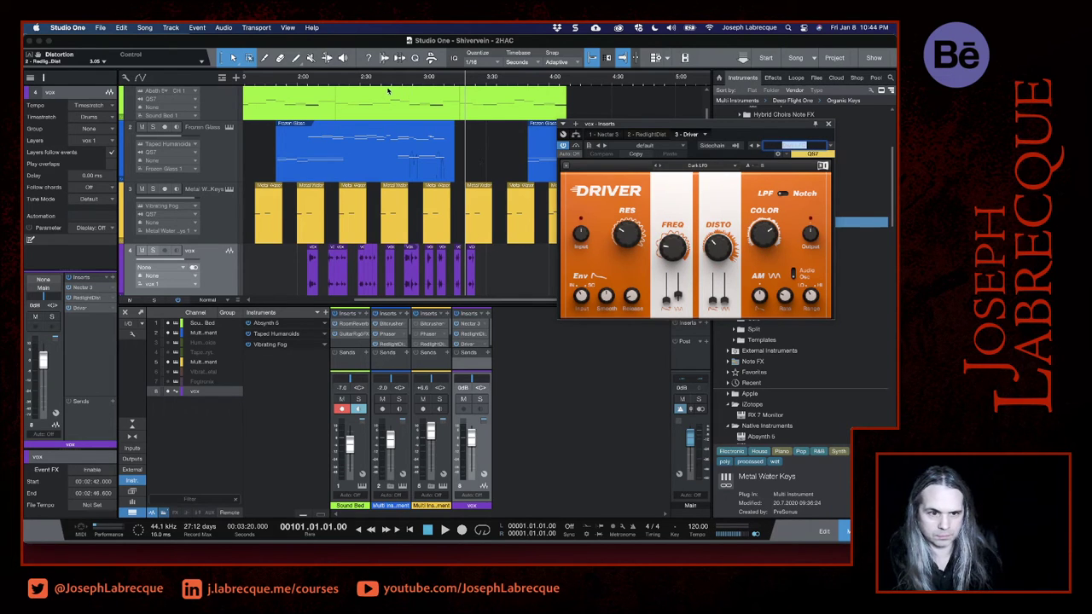
left_click(397, 84)
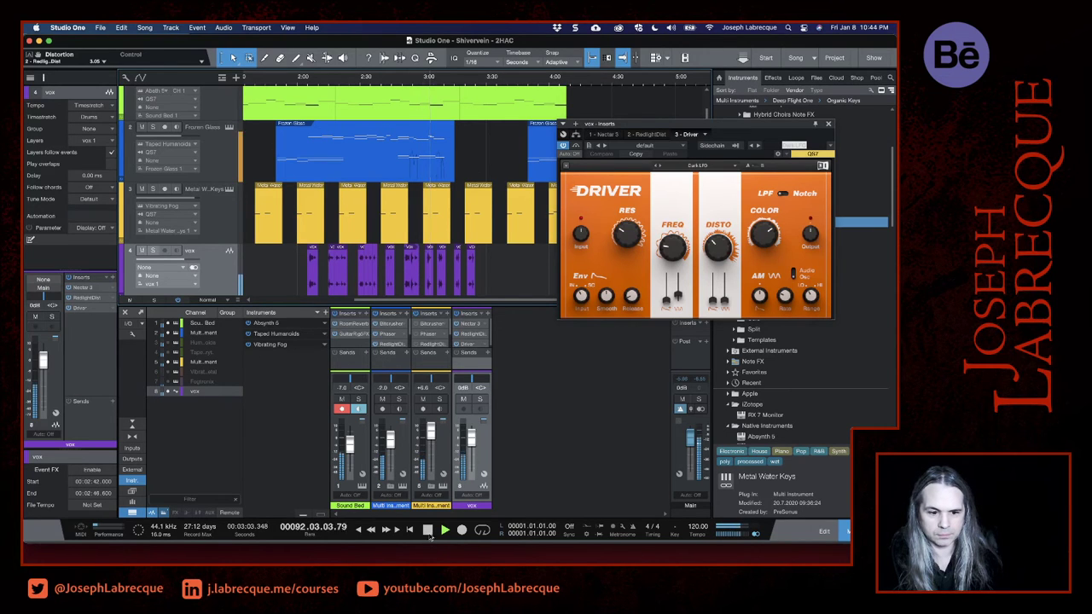
- Try Driver's Audioburn preset on the vocals, playing the song from 2:52
left_click(661, 165)
left_click(689, 203)
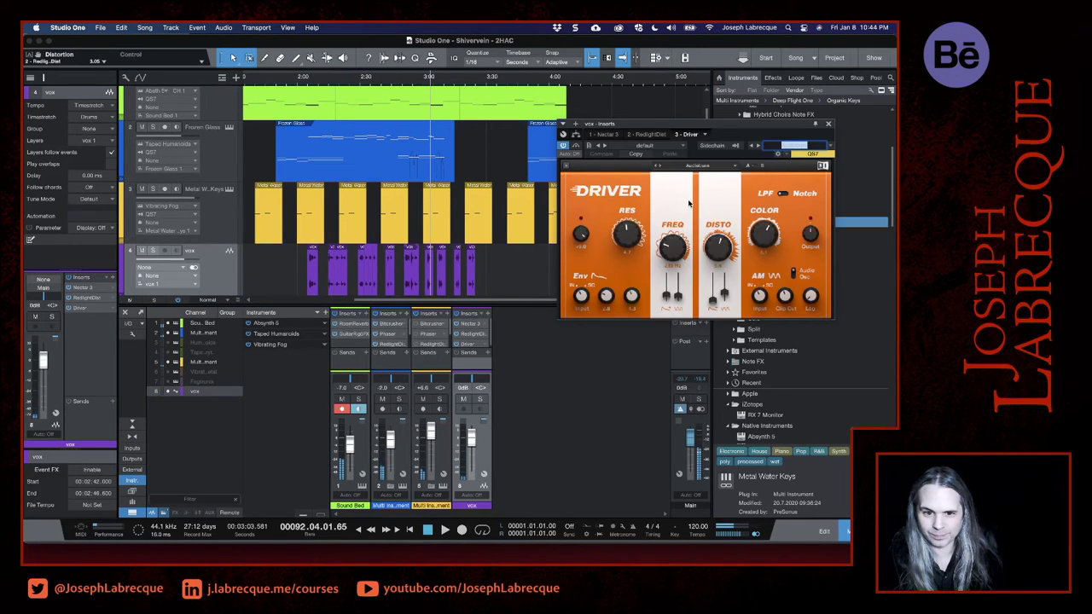
left_click(413, 83)
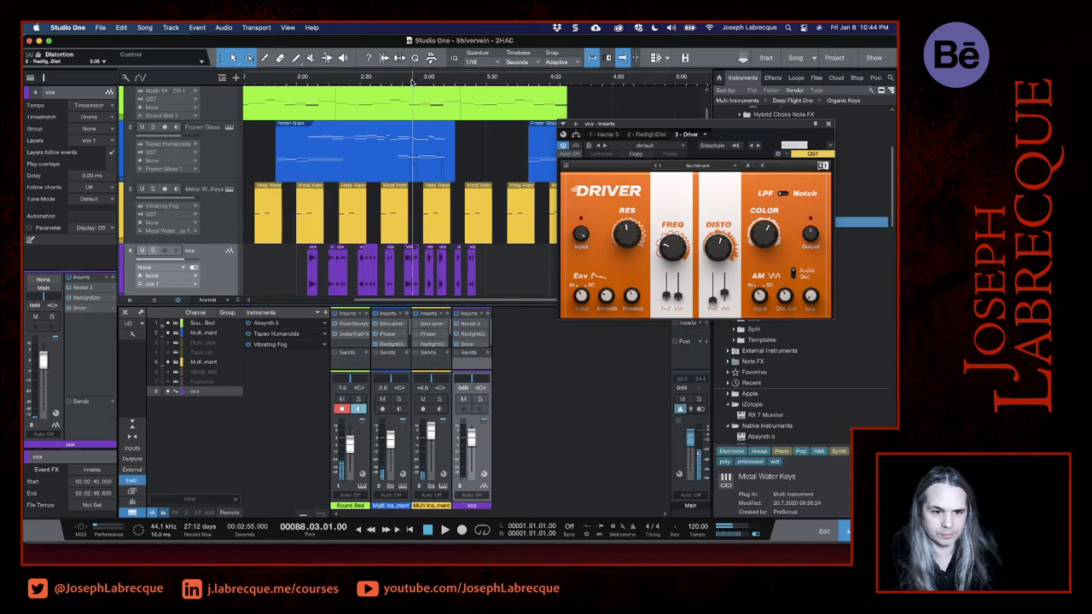
scroll(413, 82, "up", 4)
left_click(387, 82)
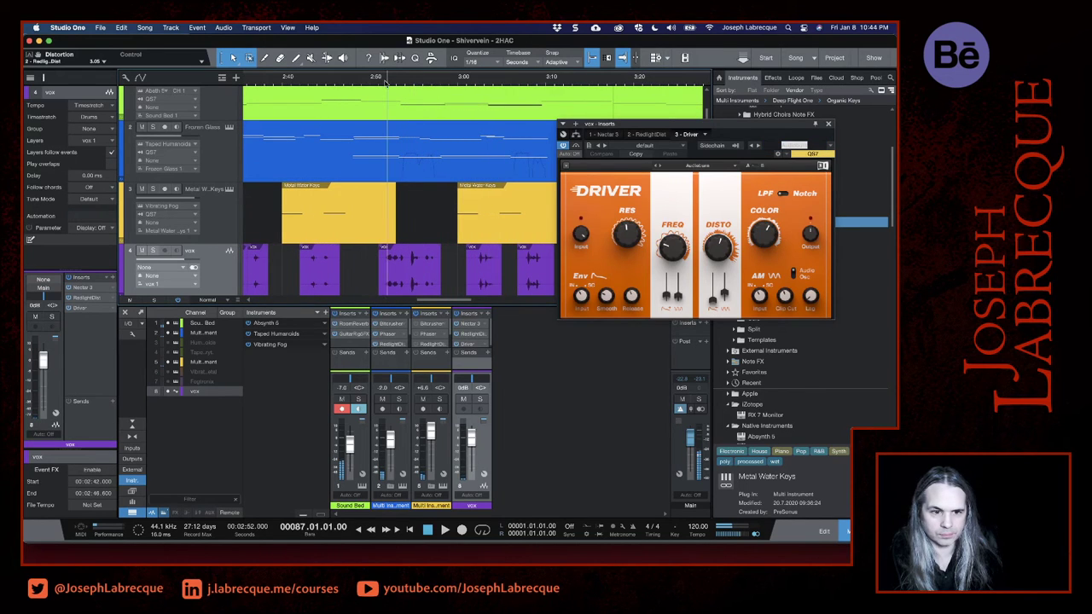
left_click(444, 530)
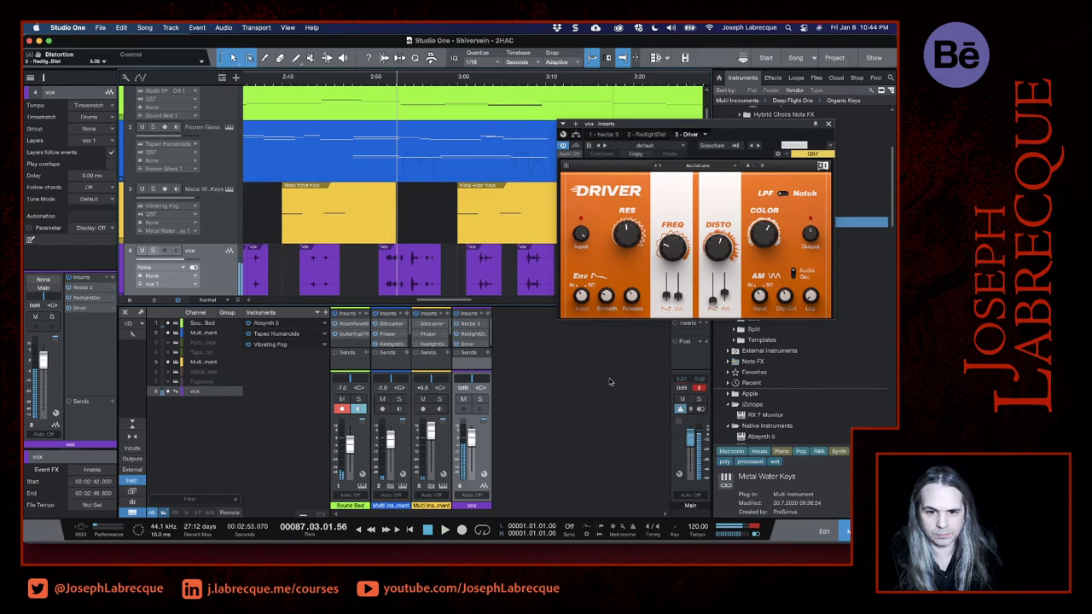
- Try Driver's Breathe preset on the vocals, playing the song from 2:53
left_click(682, 150)
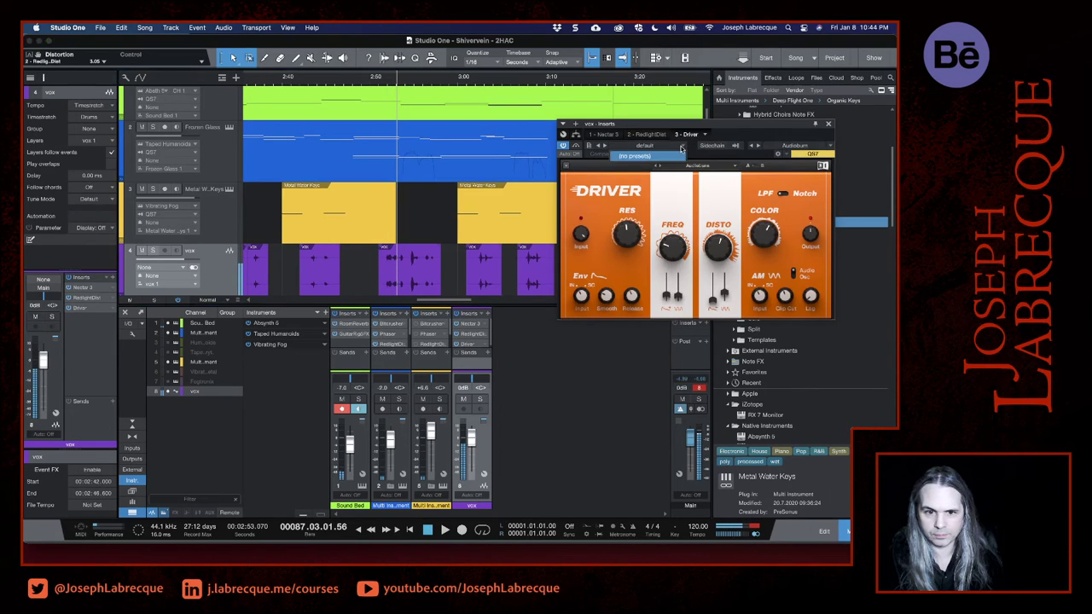
left_click(709, 165)
left_click(710, 165)
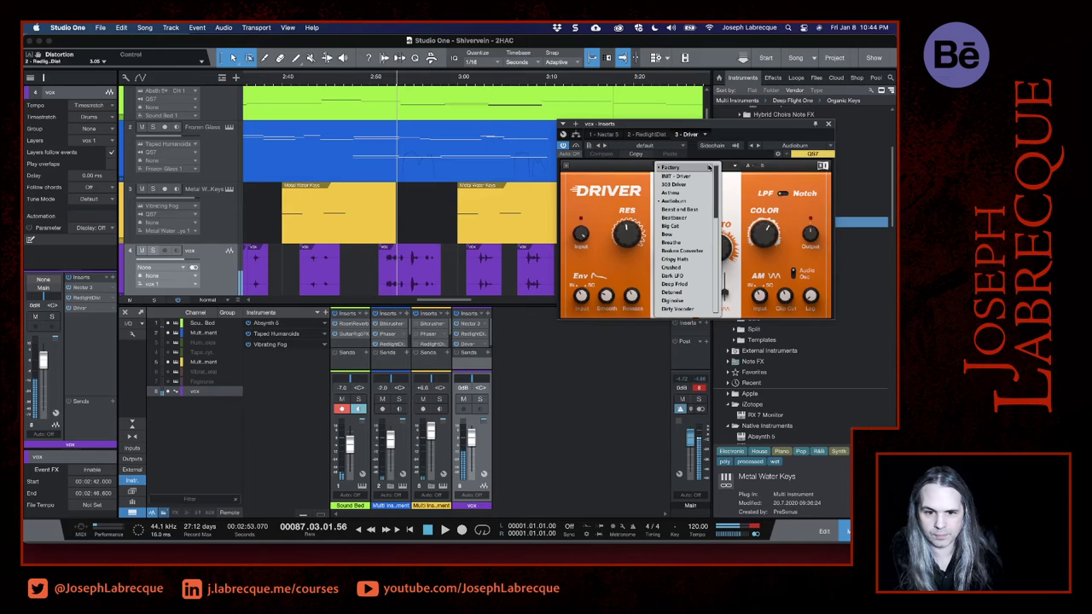
left_click(674, 242)
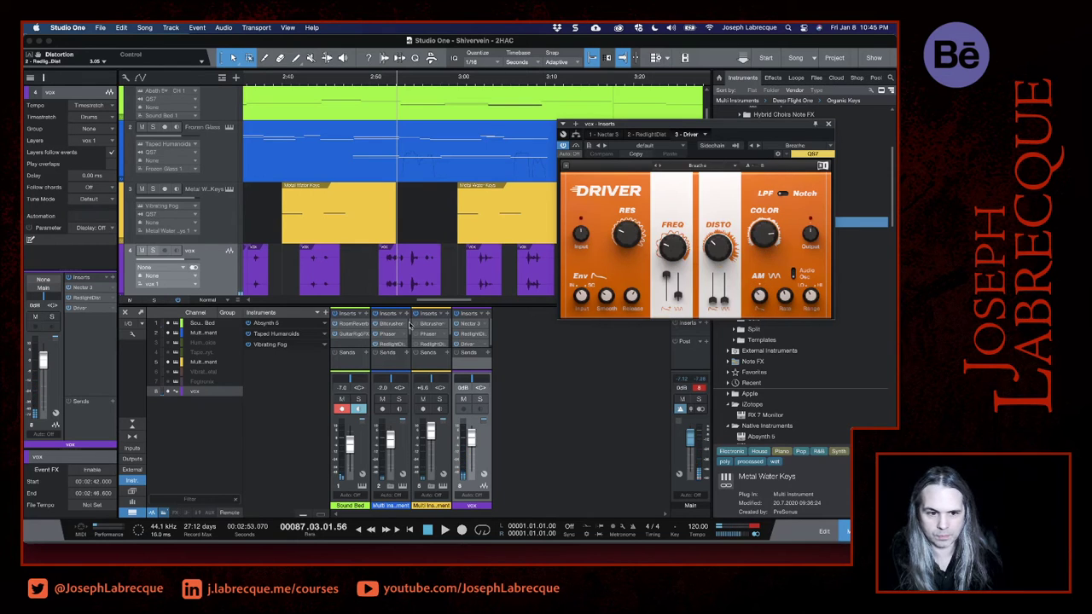
left_click(398, 85)
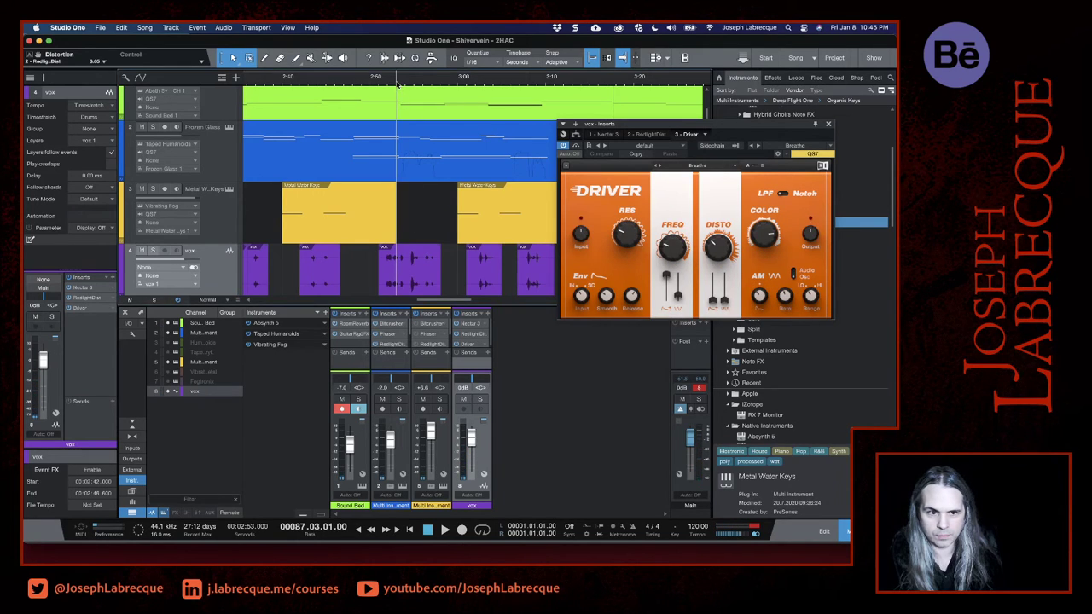
key("space")
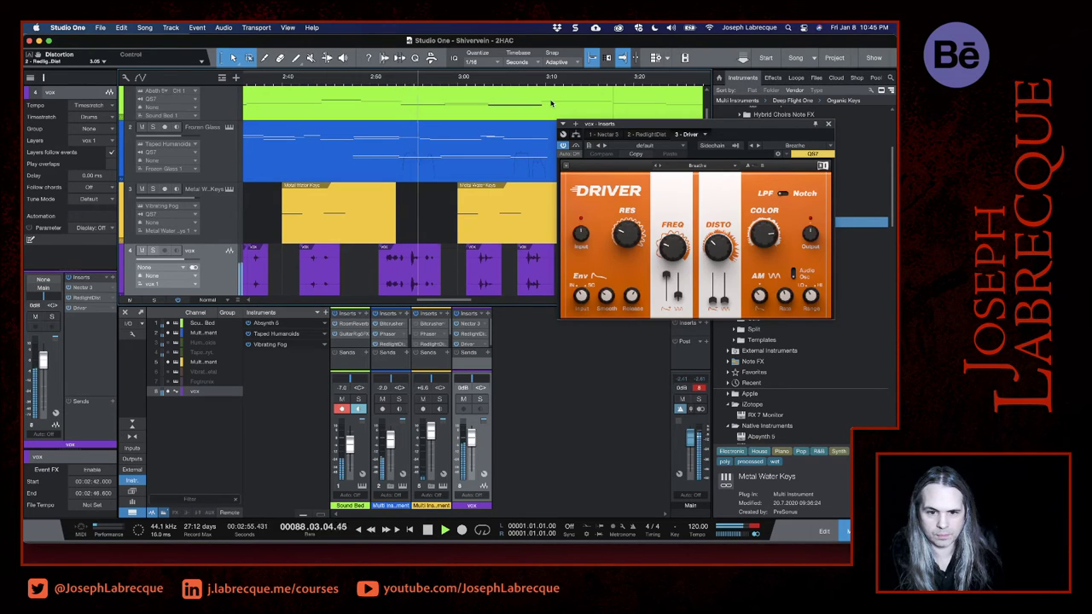
- Load Driver's Dirty Vocoder preset, audition it on the vocals from 2:52, and close the effect window
left_click(692, 166)
mouse_move(692, 169)
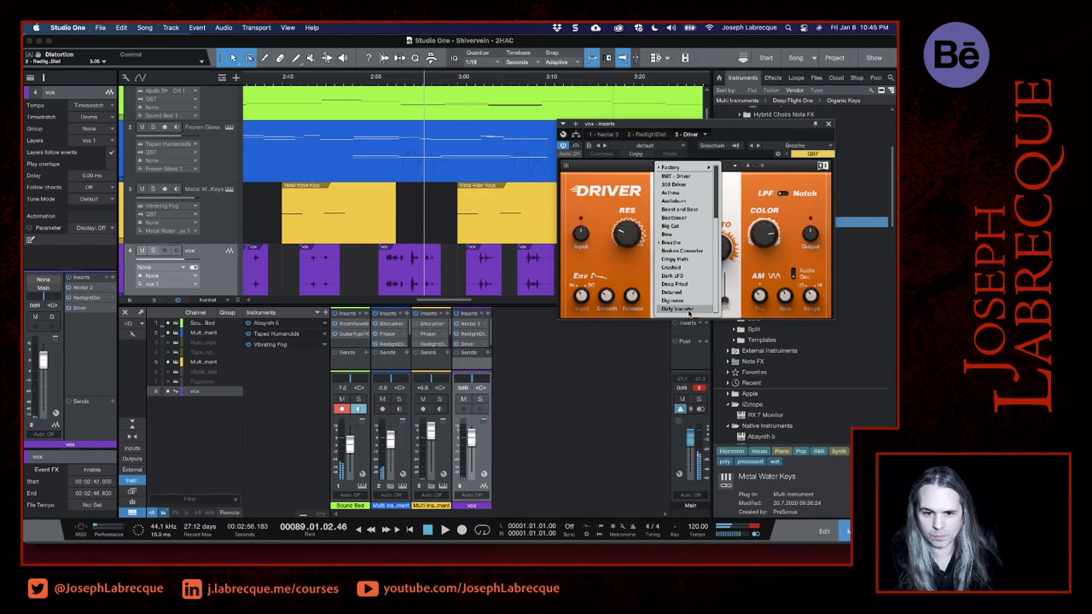
left_click(689, 310)
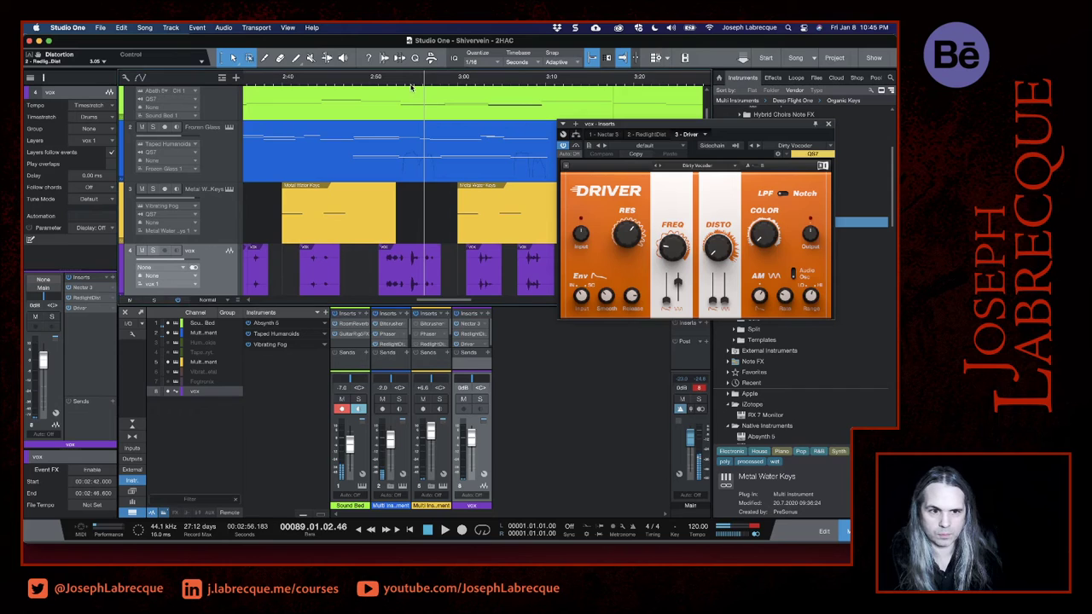
left_click(407, 81)
left_click(387, 82)
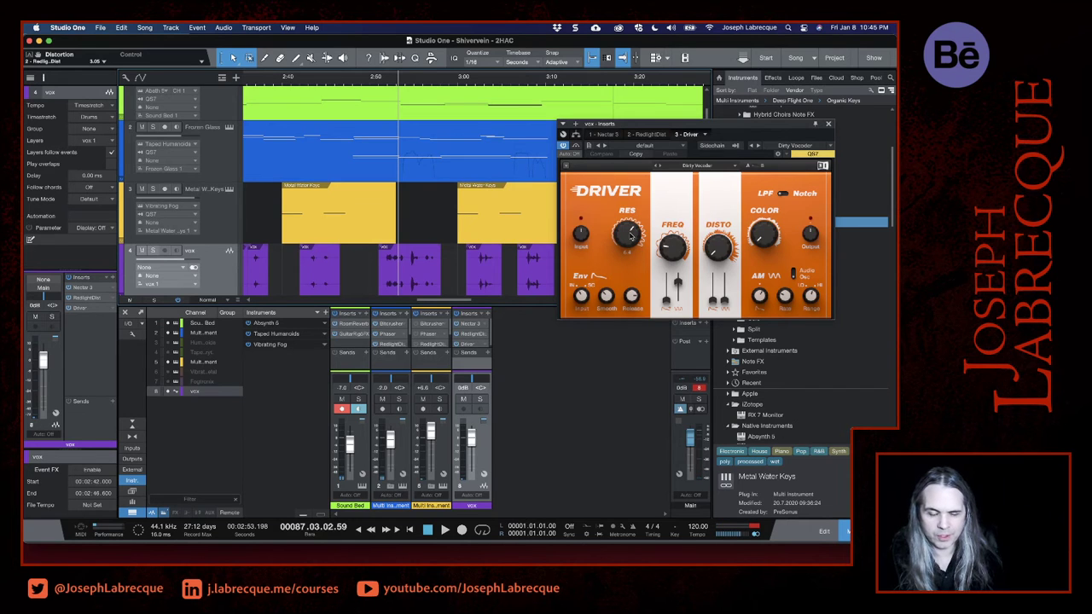
left_click(828, 124)
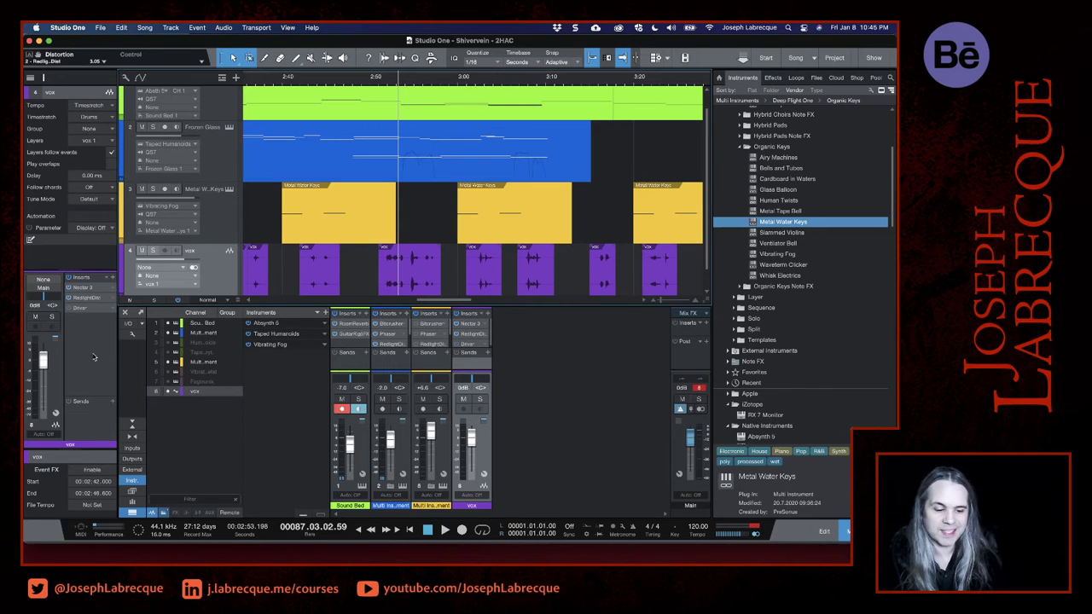
- Save the song and browse the available insert effects for the vox track
key("super+s")
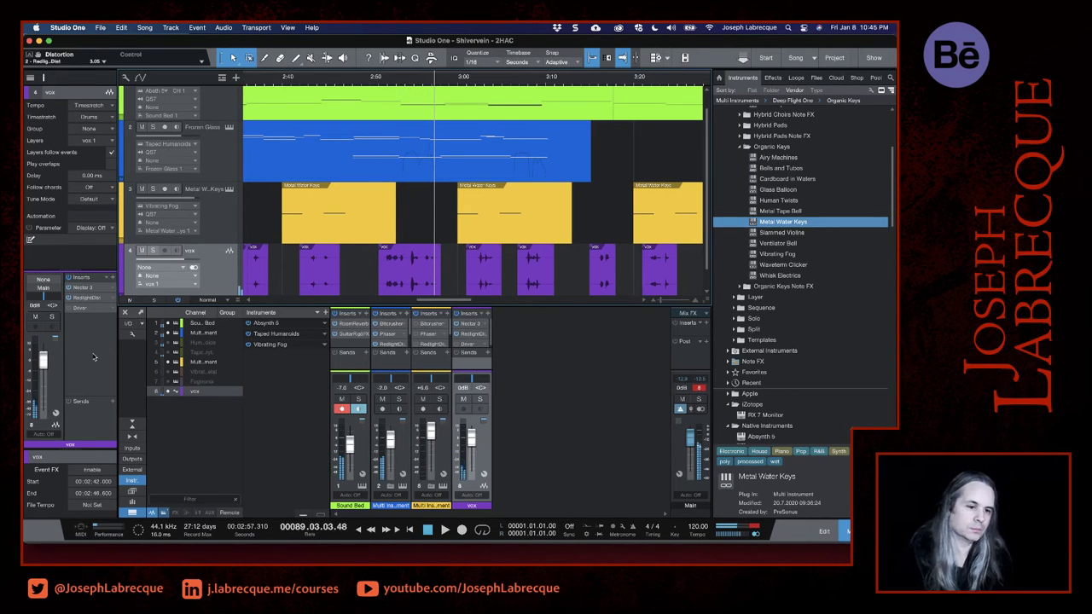
left_click(114, 278)
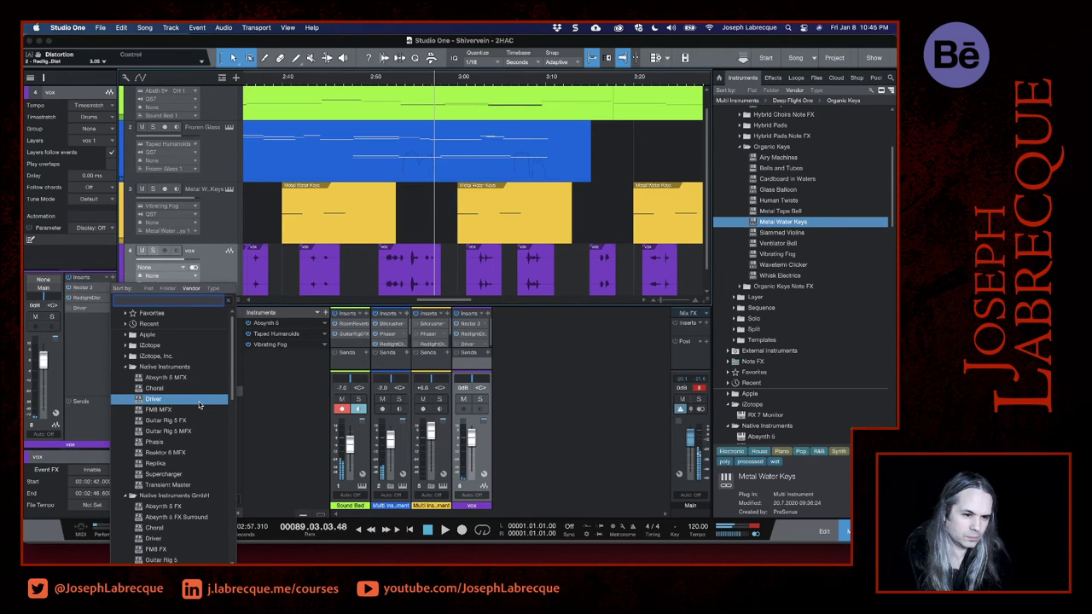
scroll(205, 425, "down", 10)
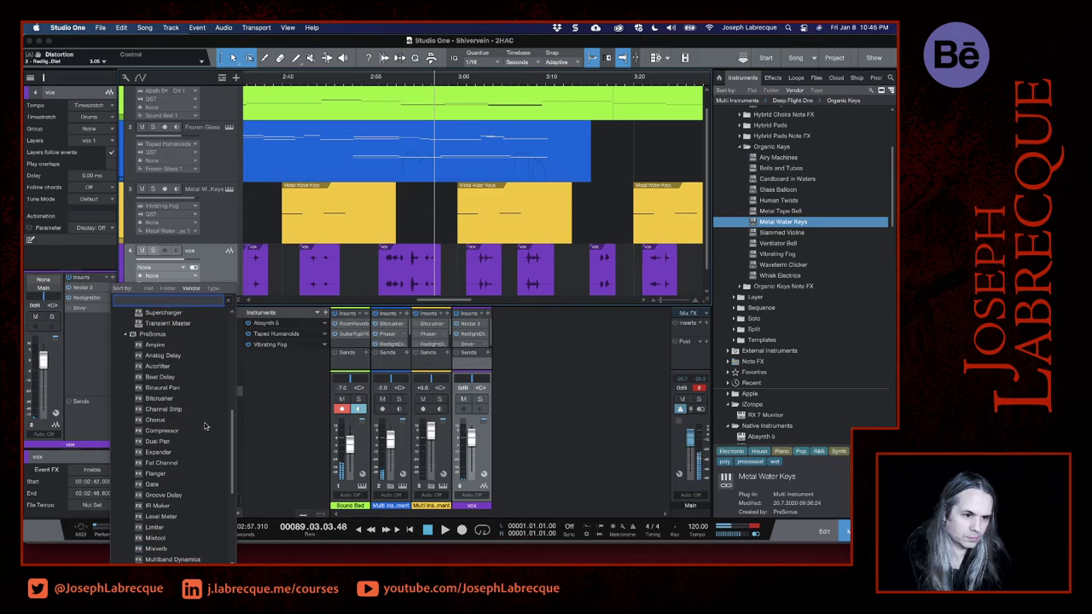
left_click(81, 357)
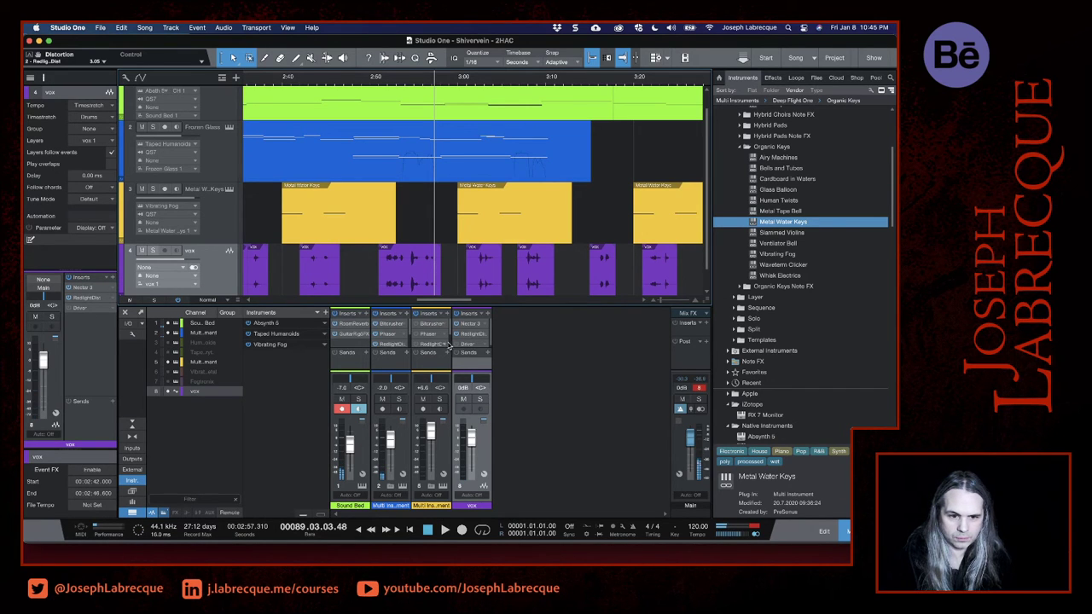
- Copy Room Reverb and Analog Delay from the blue Multi Instrument channel to the vox inserts, and move RedlightDist to the end of the chain
left_click_drag(470, 303, 460, 175)
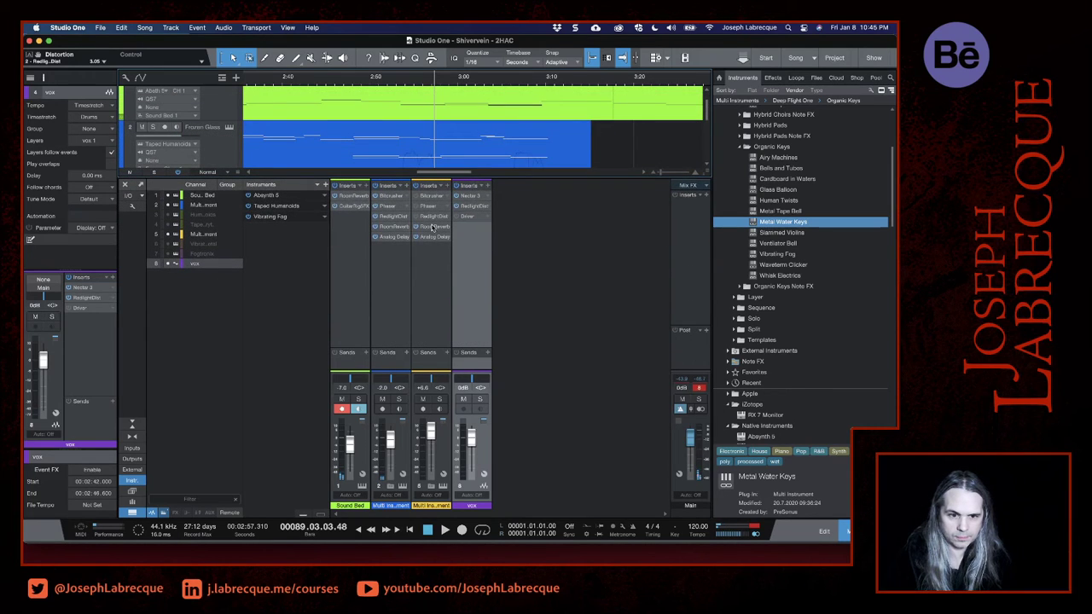
left_click_drag(389, 227, 481, 246)
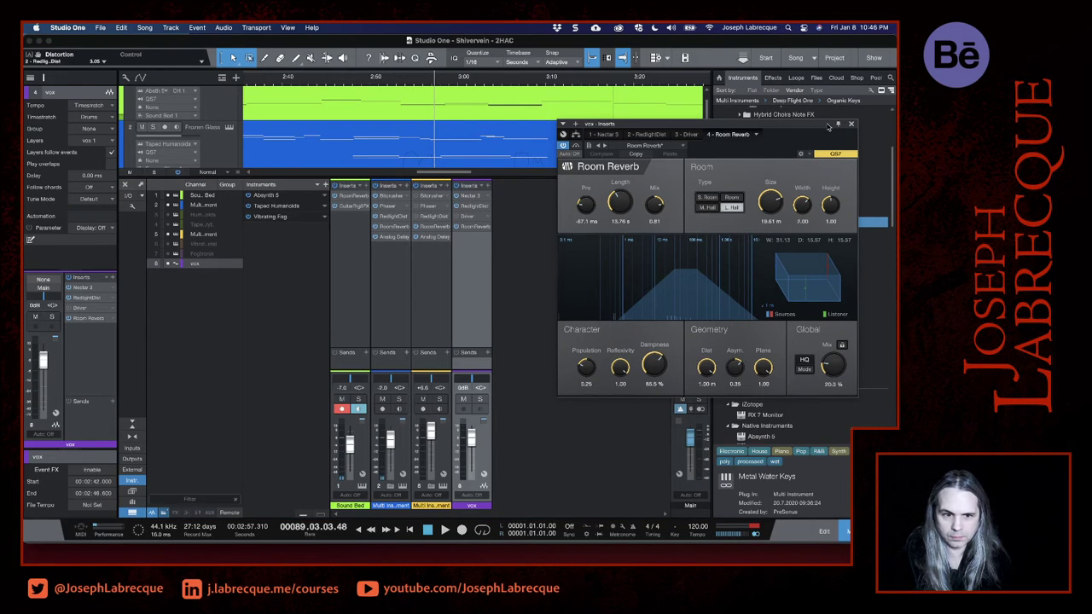
left_click_drag(385, 243, 471, 256)
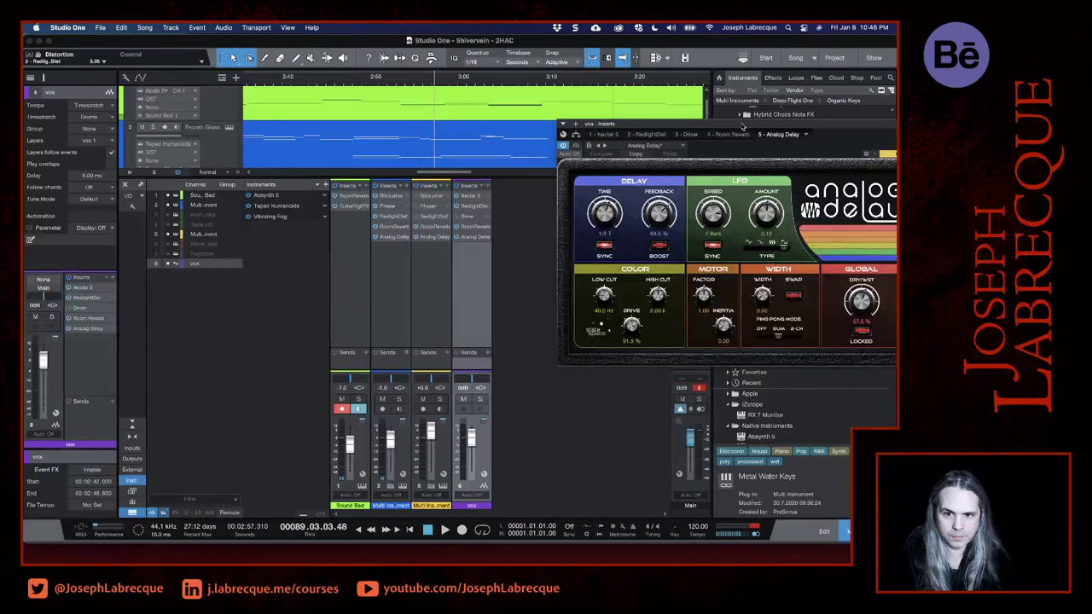
left_click_drag(742, 126, 594, 163)
left_click(770, 162)
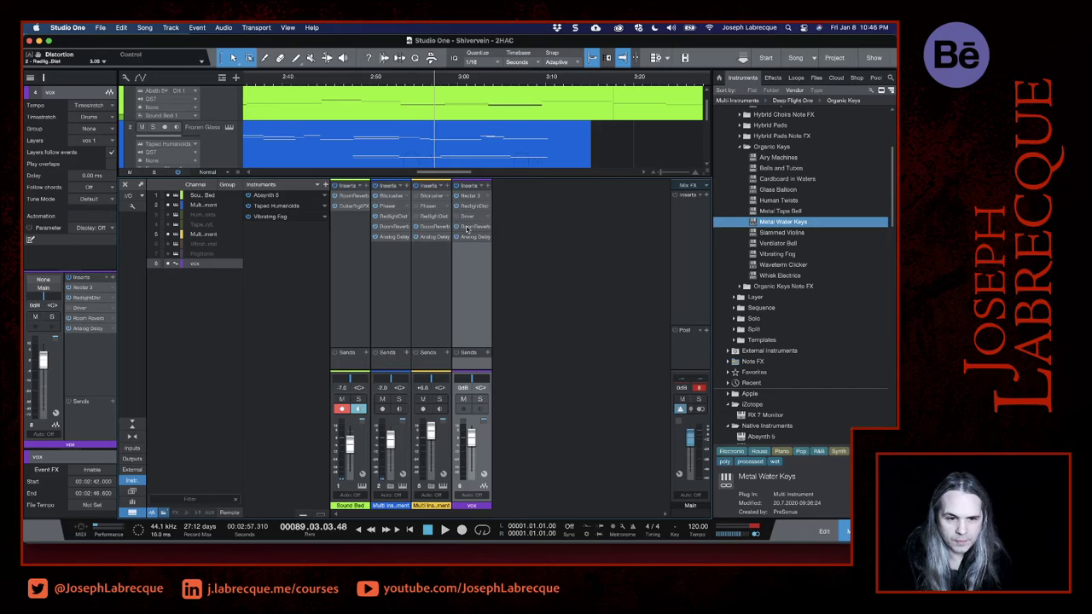
left_click_drag(467, 205, 466, 255)
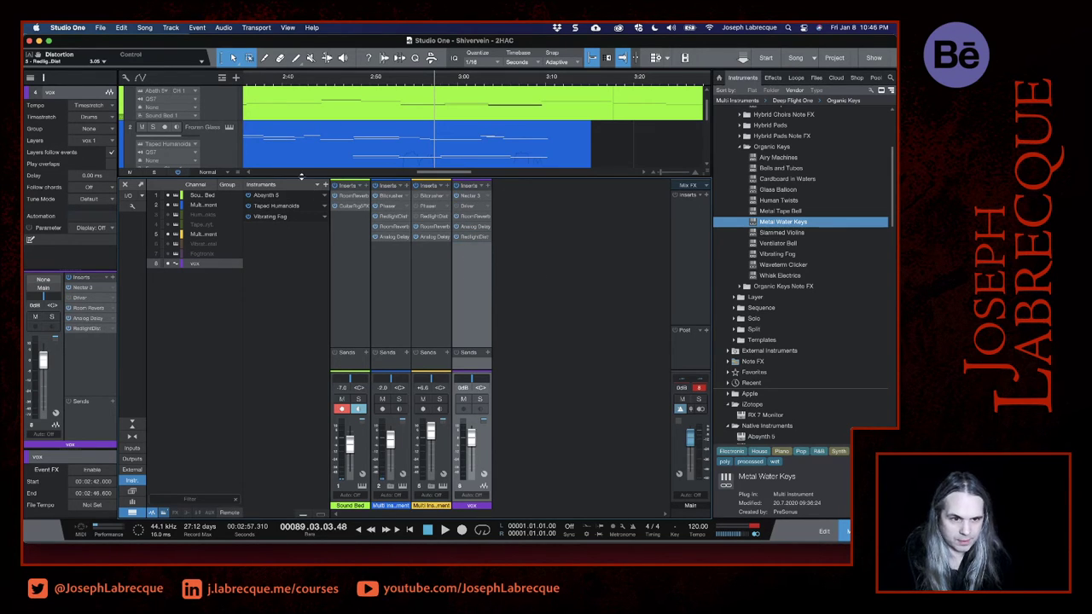
left_click_drag(295, 177, 294, 352)
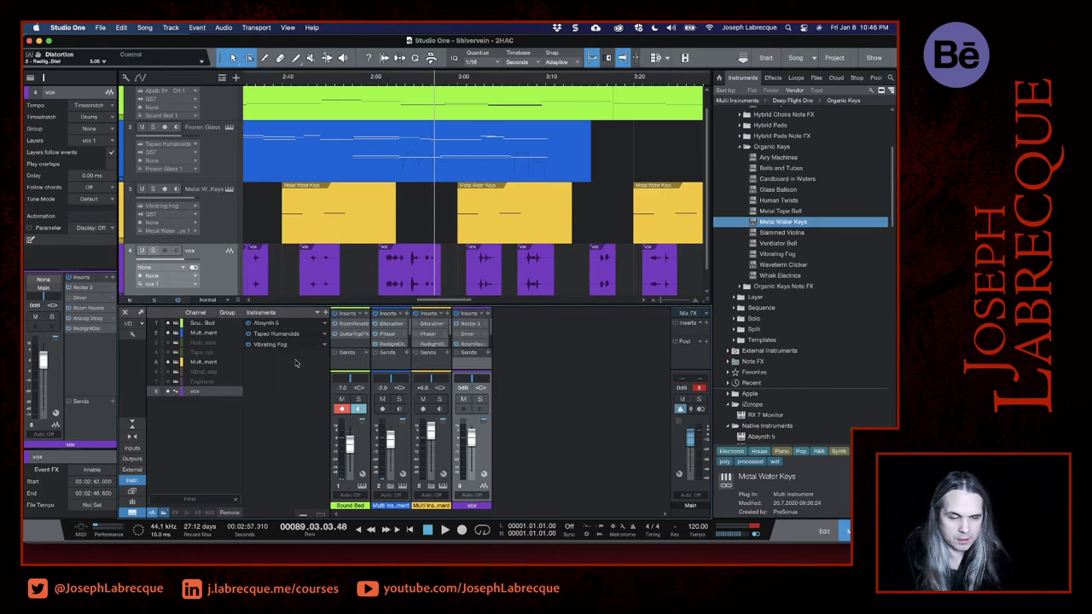
- Play the vocals repeatedly from about 2:50 to compare the effects of Room Reverb, Analog Delay and RedlightDist
left_click(382, 83)
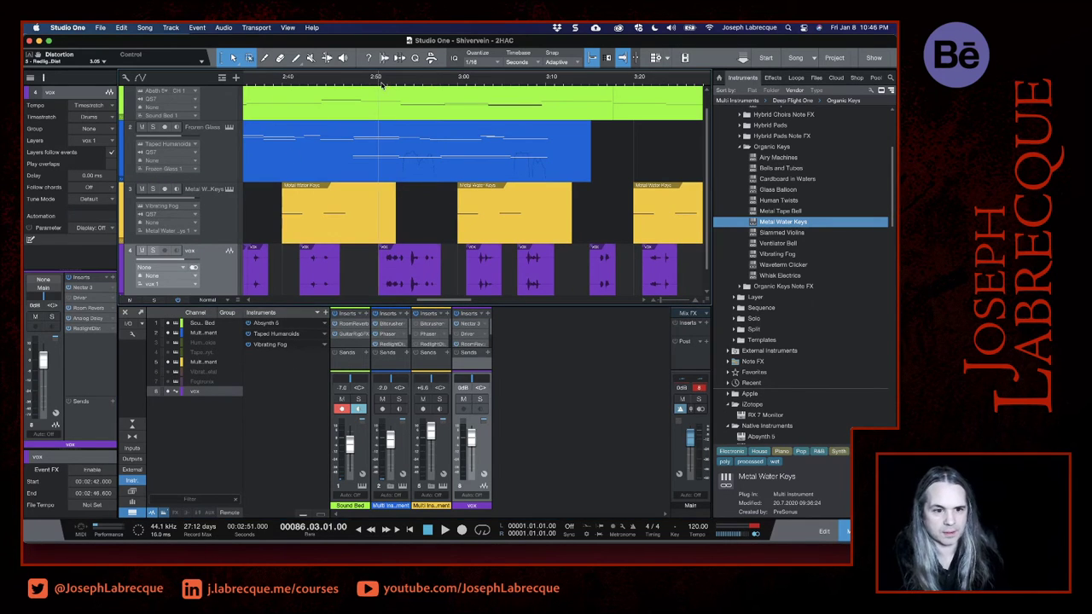
key("space")
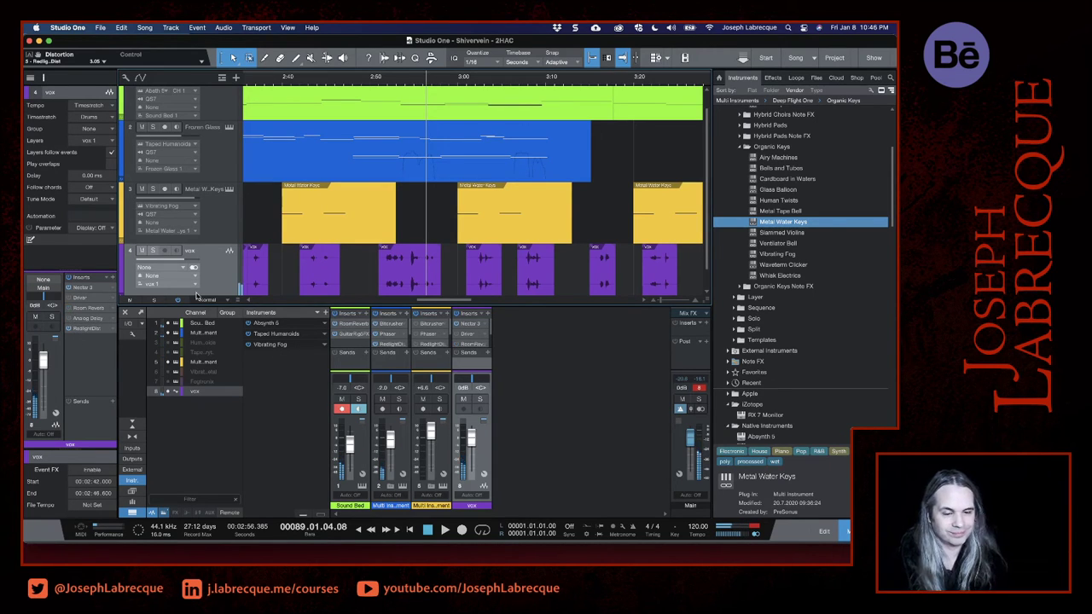
left_click(378, 85)
key("space")
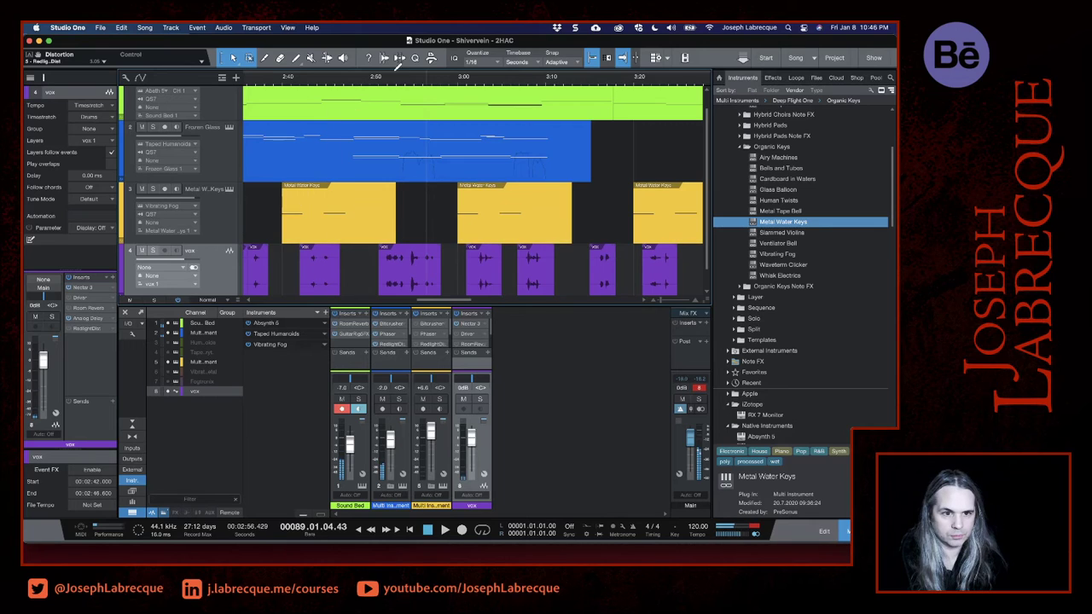
left_click(378, 85)
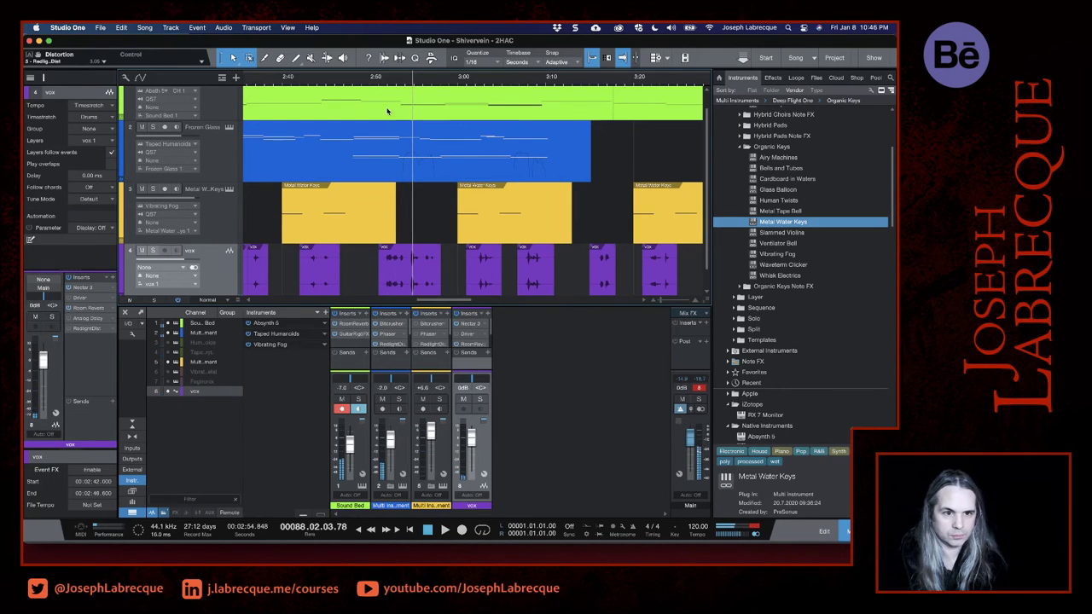
left_click(377, 78)
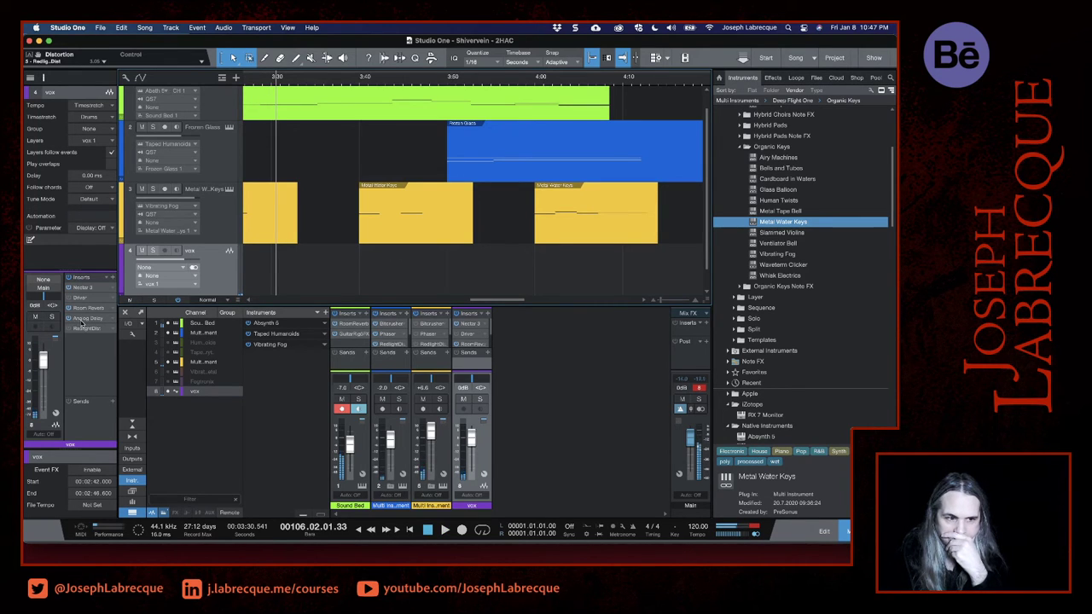
- Open the vox track's Analog Delay and audition the vocals with it from about 2:50
left_click(80, 324)
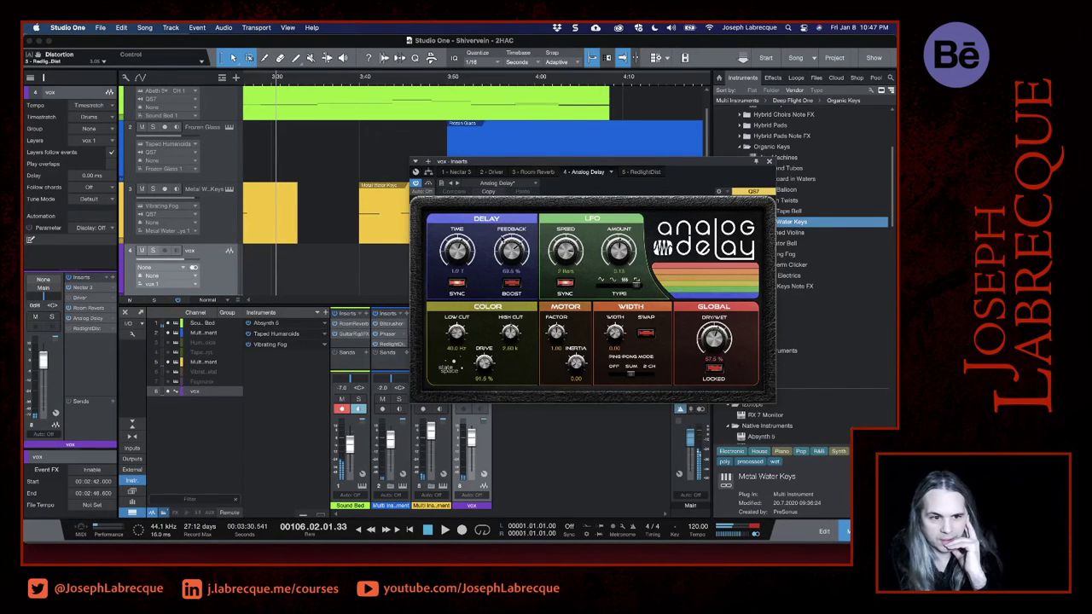
scroll(383, 172, "down", 2)
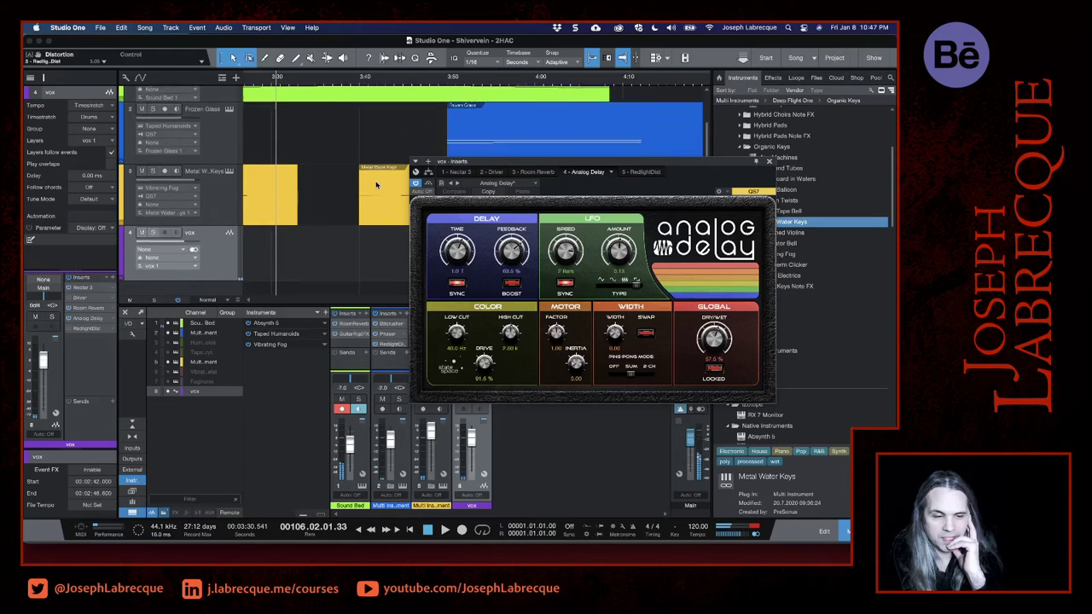
scroll(376, 185, "left", 10)
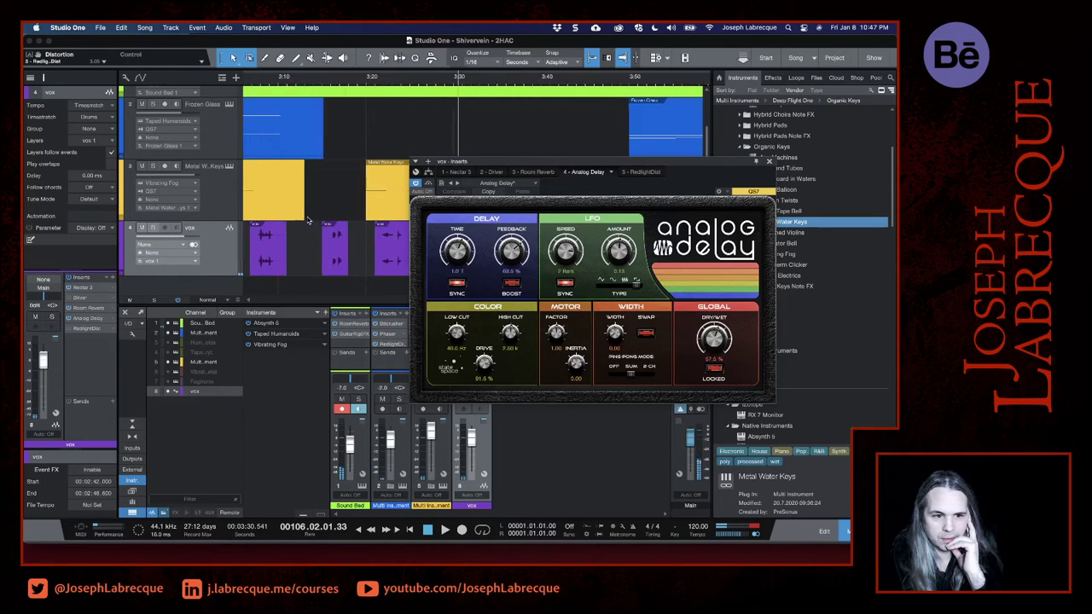
scroll(308, 220, "left", 2)
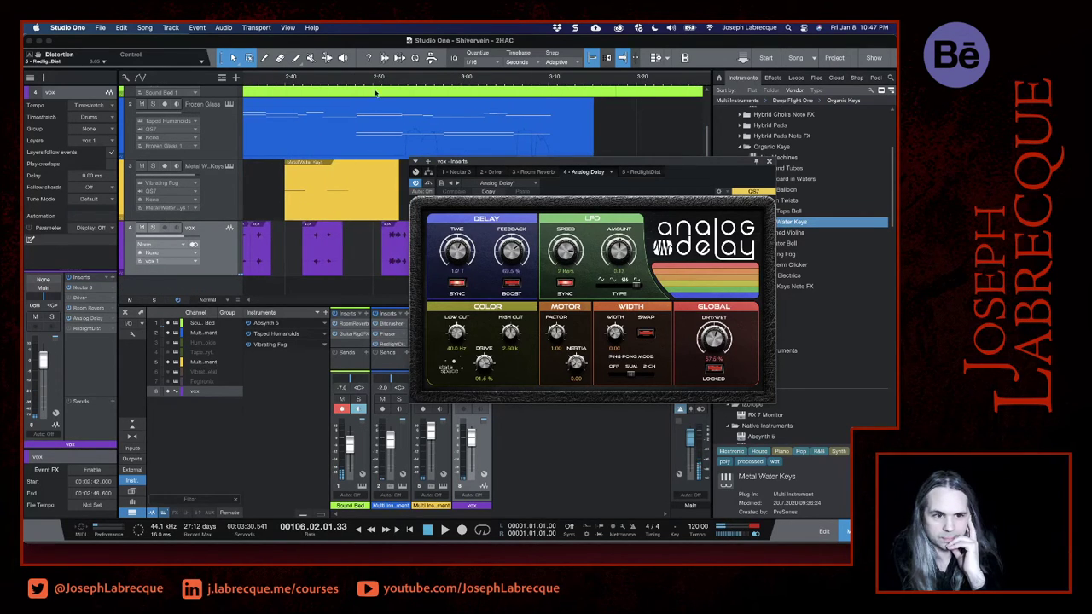
left_click(381, 78)
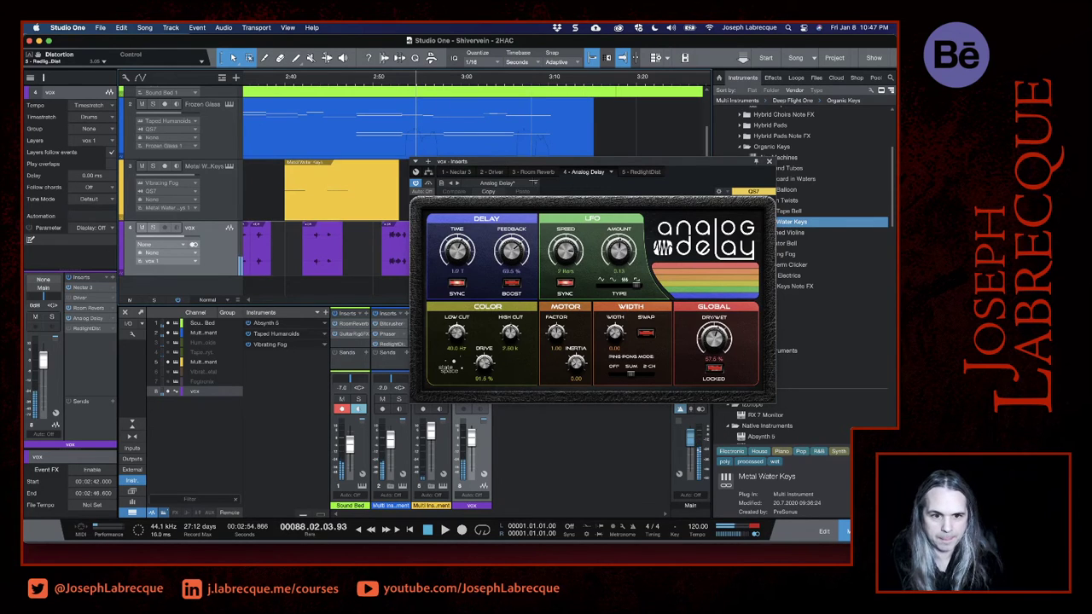
- Try Analog Delay's Broken Tape Machine preset on the vocals, playing the song from about 2:50
left_click(535, 183)
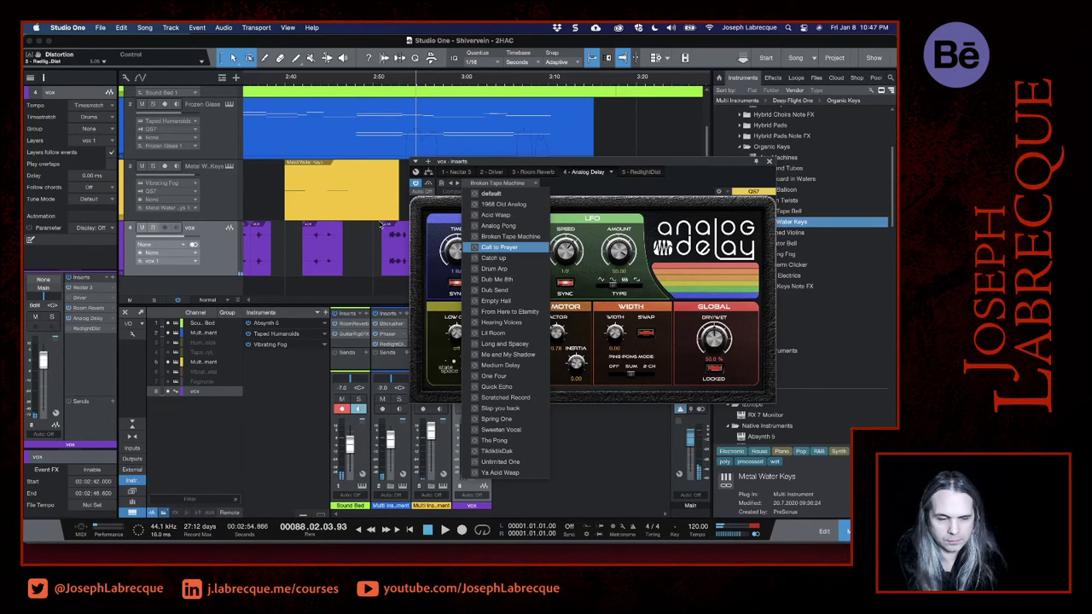
left_click(373, 81)
left_click(379, 80)
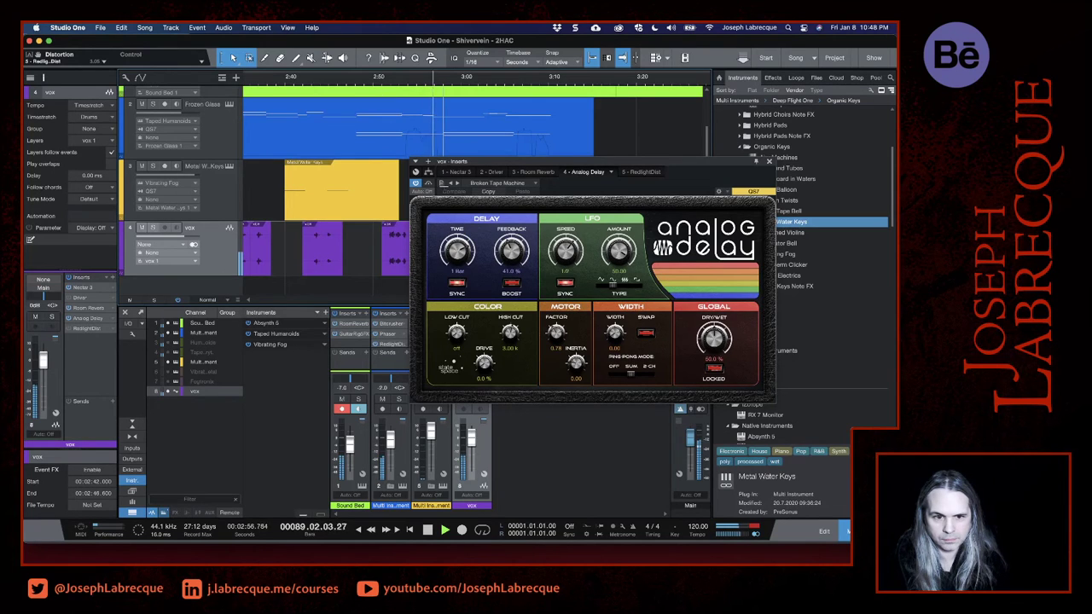
- Load Analog Delay's Scratched Record preset, audition it on the vocals from 2:48, and close the effect window
left_click(532, 185)
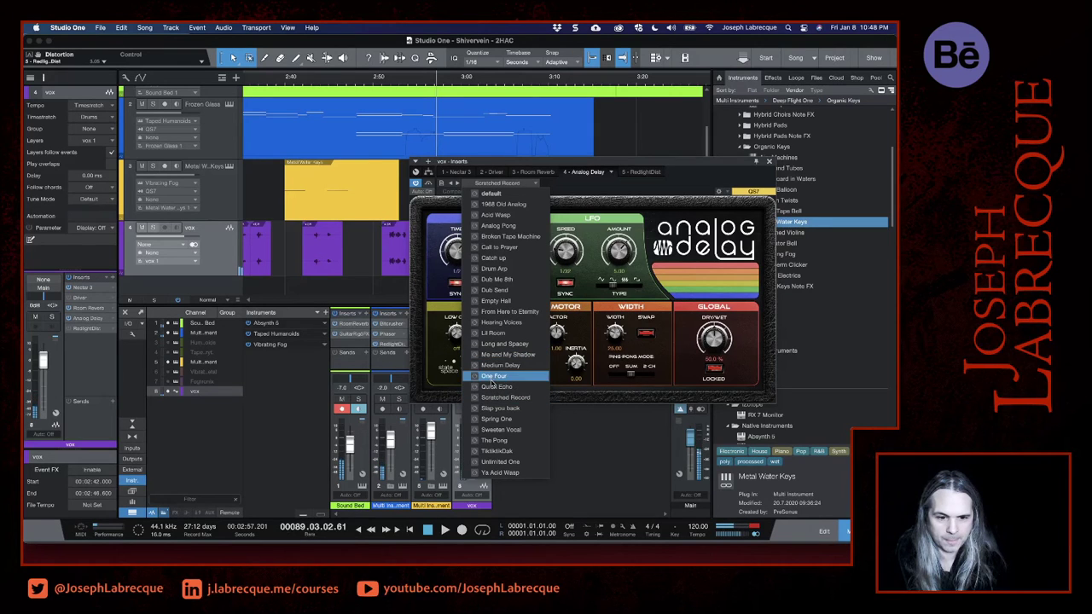
left_click(483, 398)
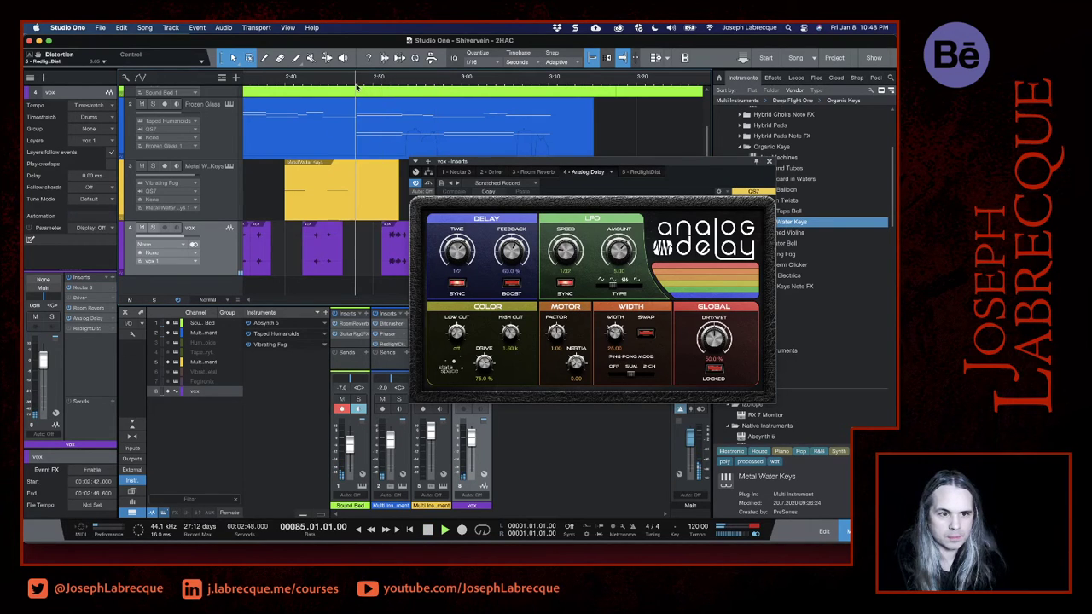
key("space")
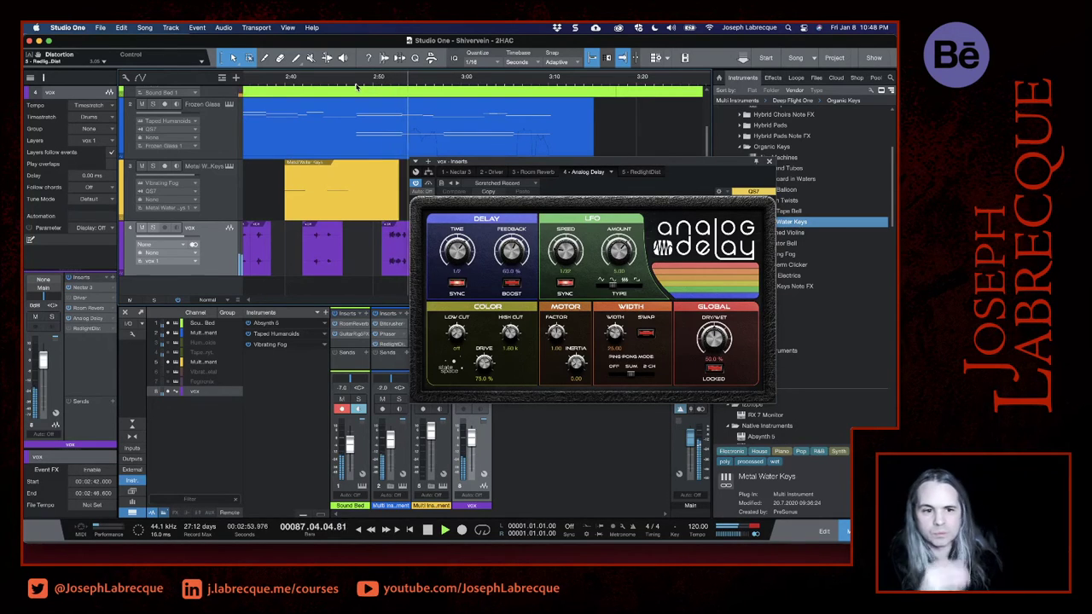
left_click(769, 161)
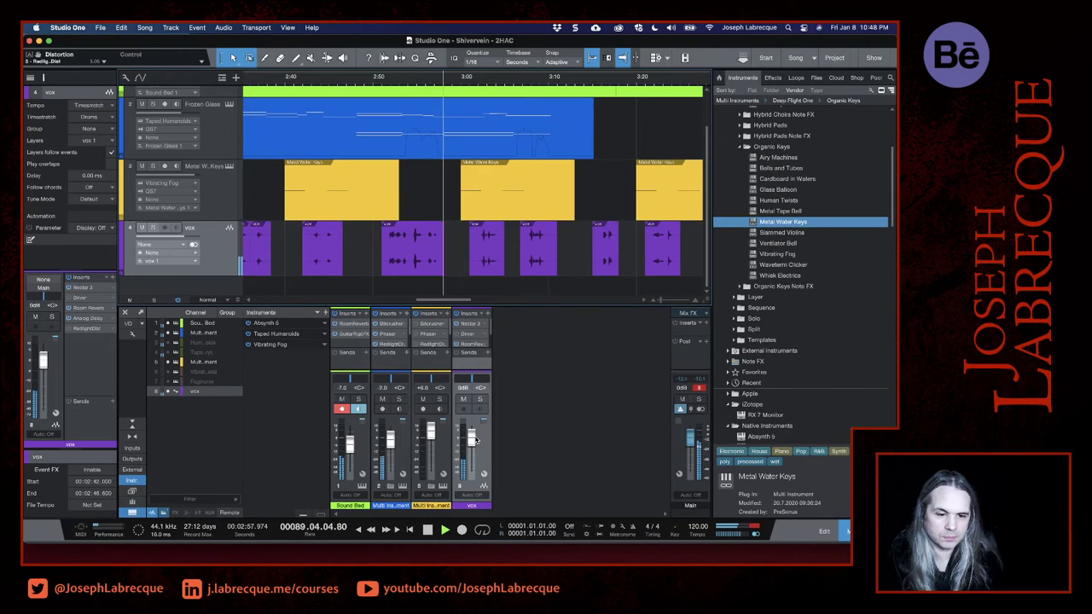
- Raise the vox channel volume to +10 dB during playback
left_click_drag(474, 439, 474, 433)
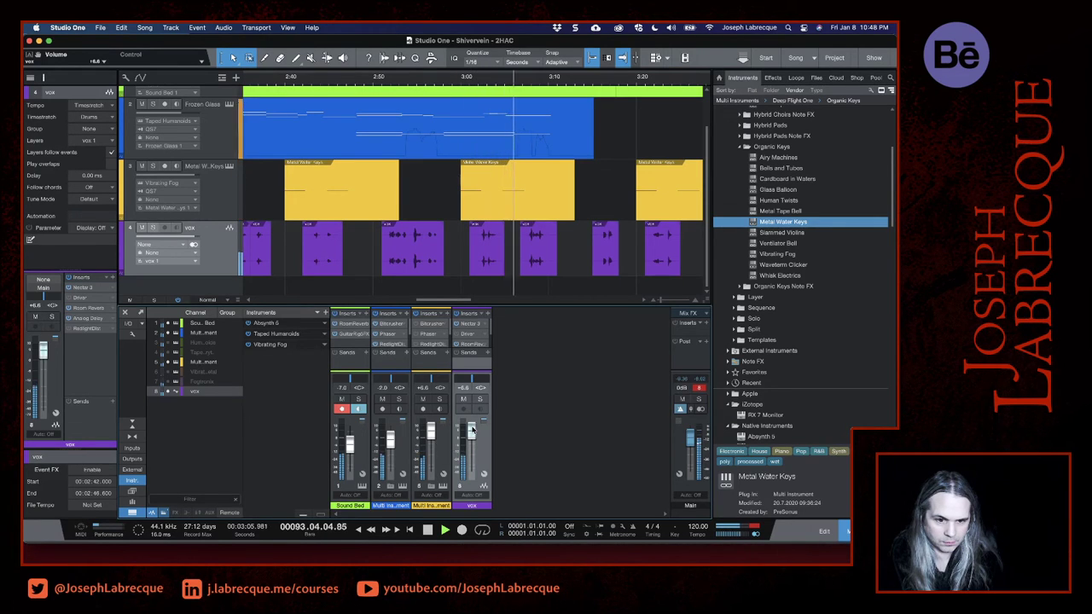
left_click_drag(471, 431, 472, 423)
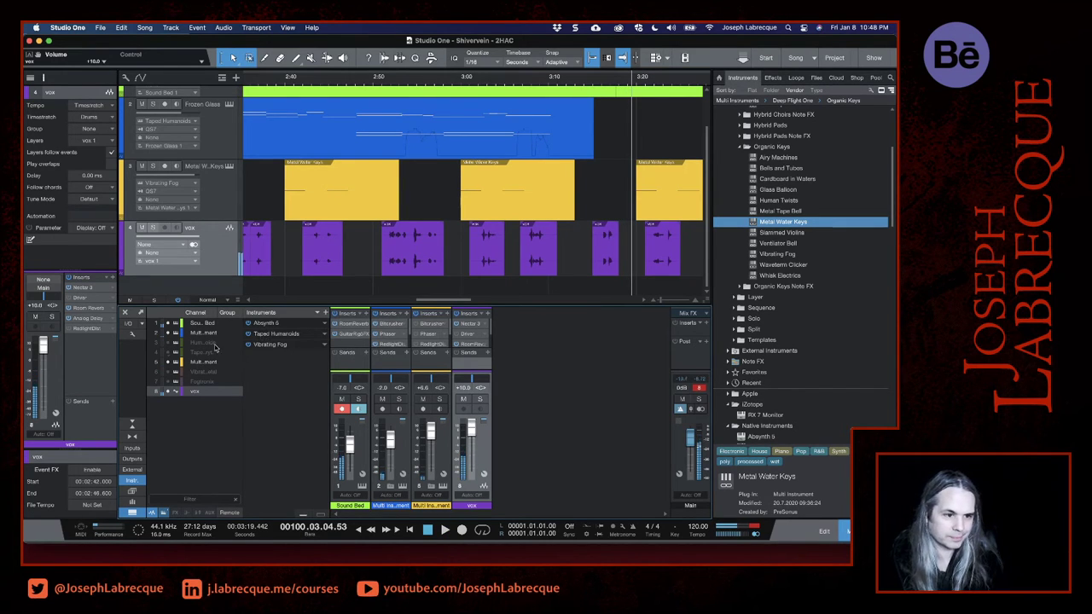
- Lower the vocal Analog Delay's feedback and set its delay time to 1/4, auditioning from about 3:14
left_click(89, 318)
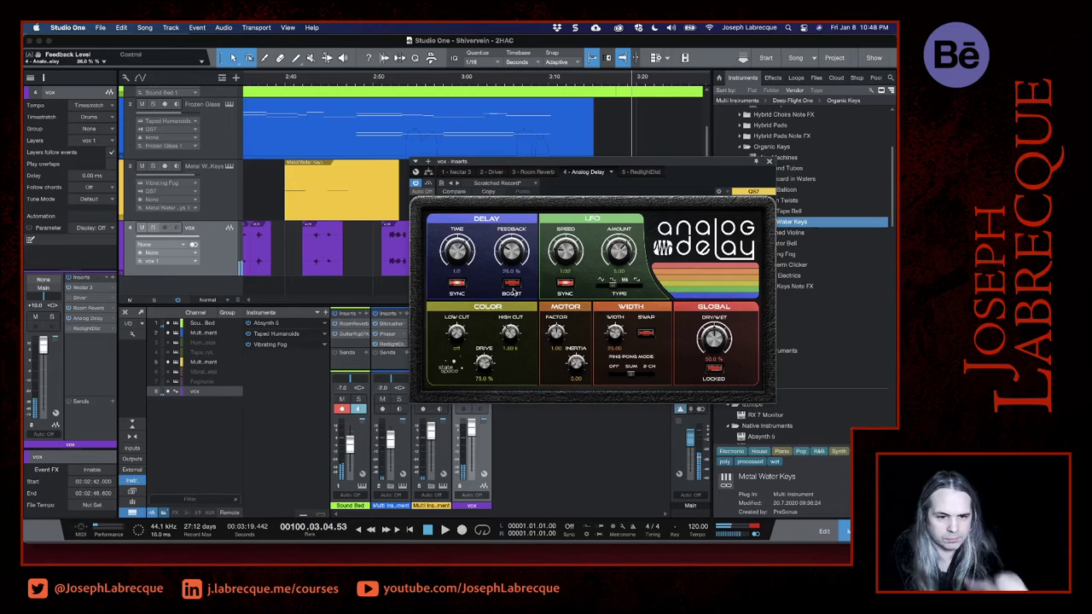
left_click_drag(521, 165, 273, 284)
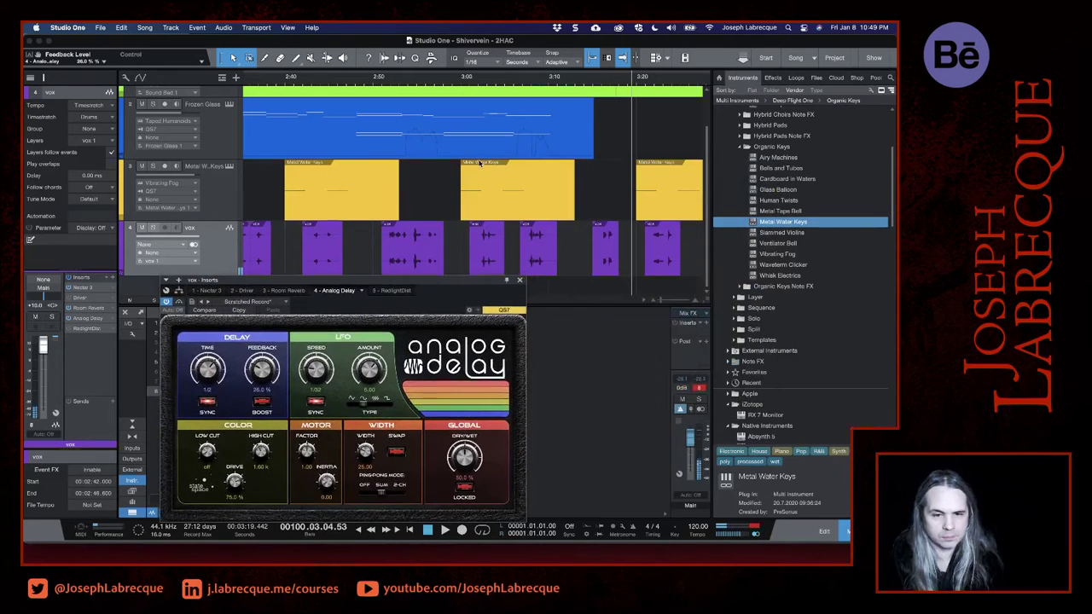
left_click(592, 83)
key("space")
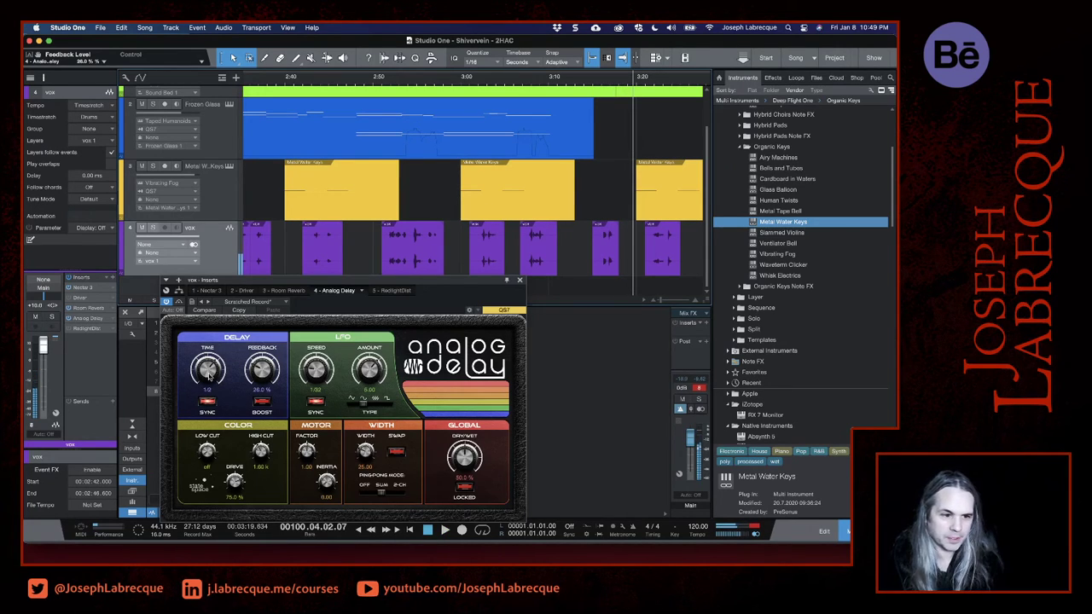
left_click_drag(209, 375, 211, 388)
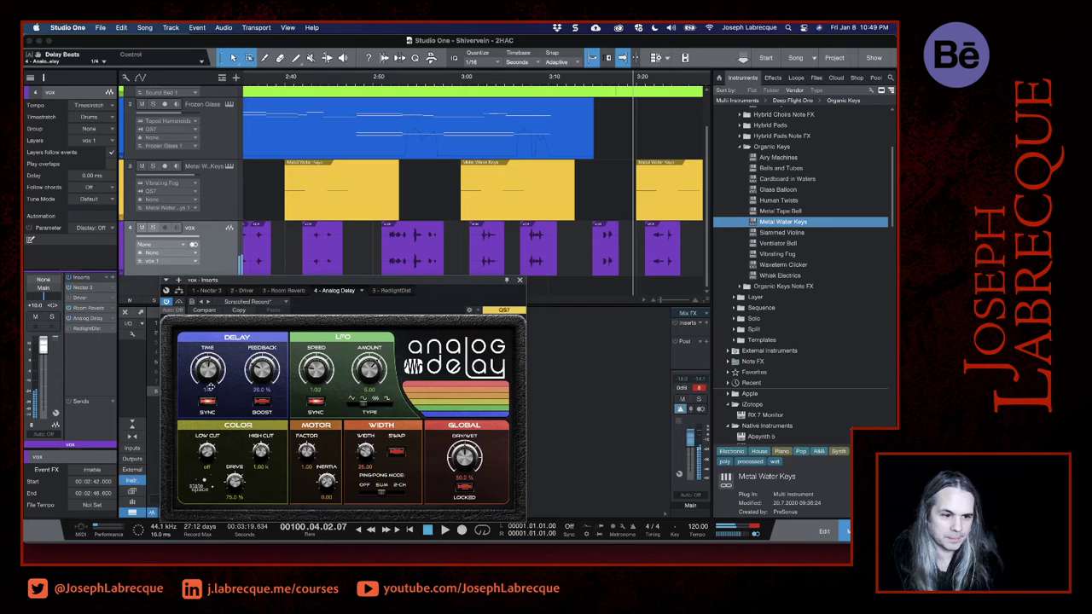
- Set the Analog Delay's LFO amount to 0.03 and replay the vocals from about 3:14
left_click(593, 85)
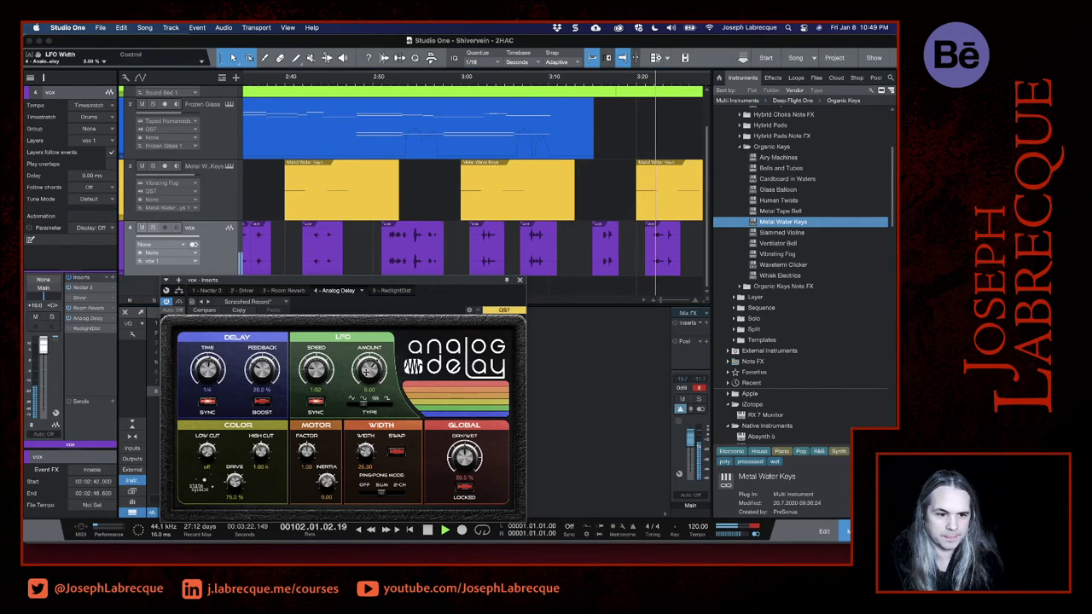
left_click_drag(366, 371, 365, 386)
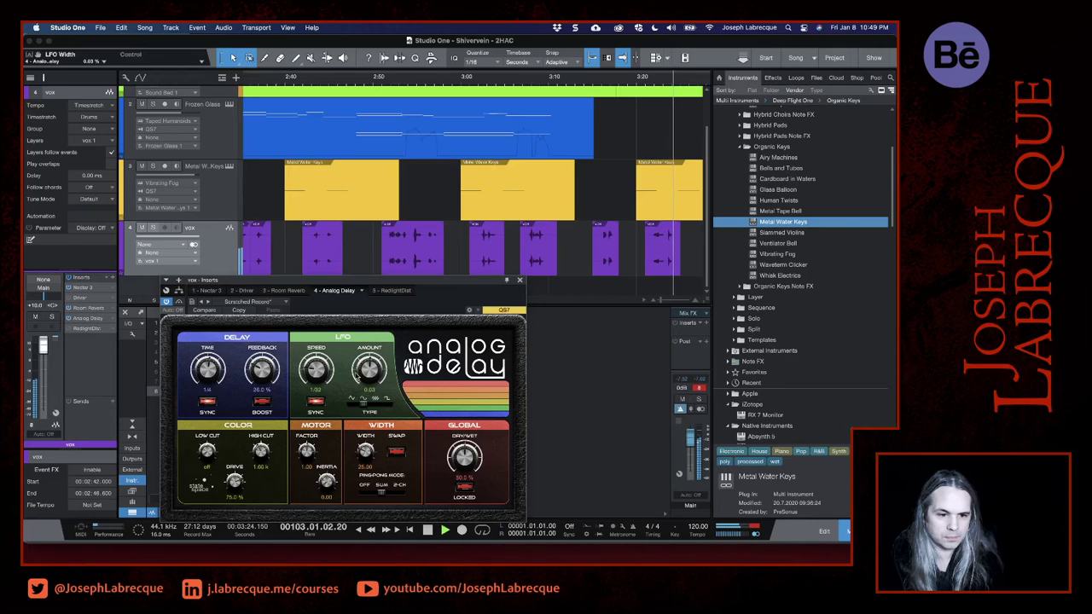
left_click(593, 83)
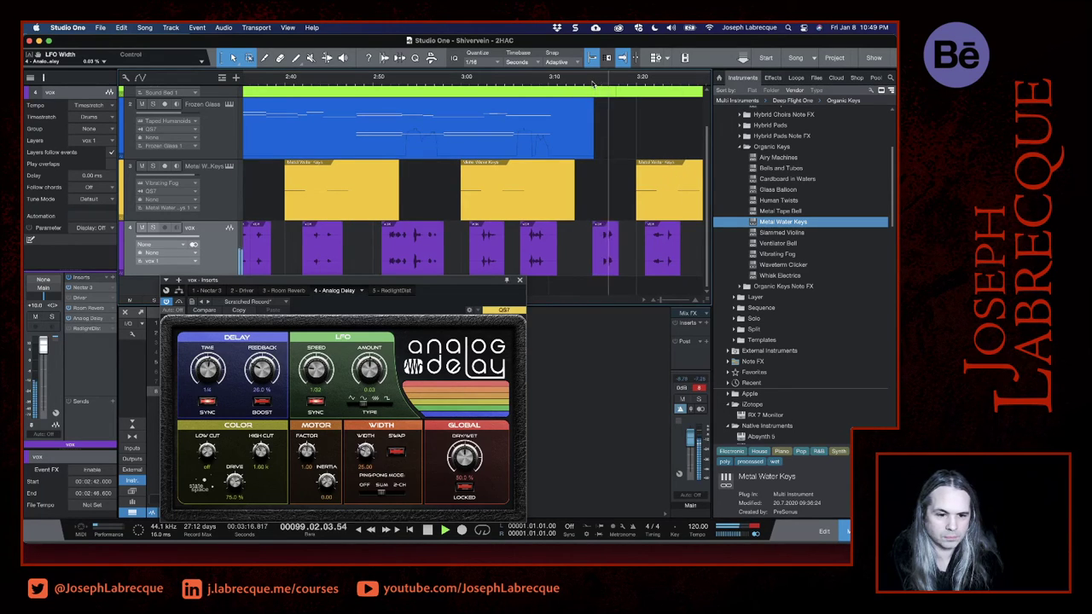
- Set the vocal Analog Delay's dry/wet mix to 18%, replay from about 3:14, and close the effect window
left_click_drag(464, 458, 463, 501)
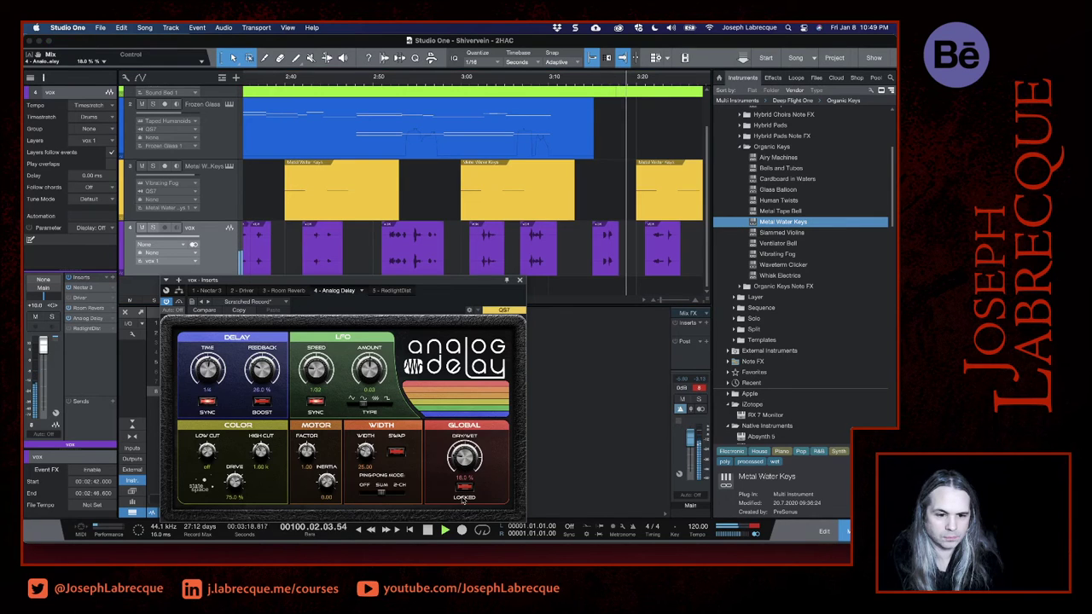
left_click(593, 86)
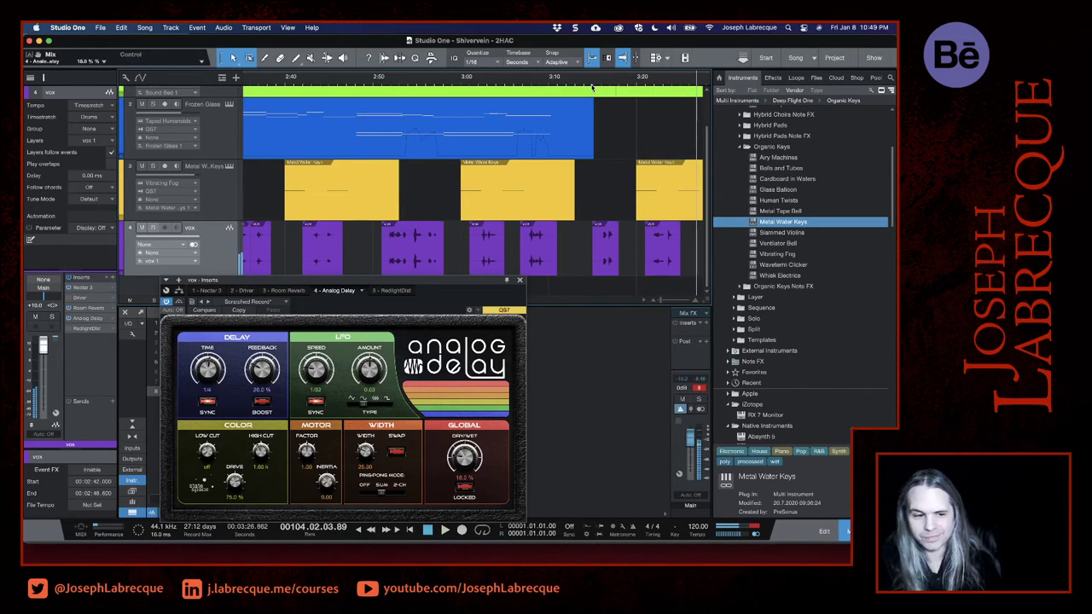
left_click(519, 279)
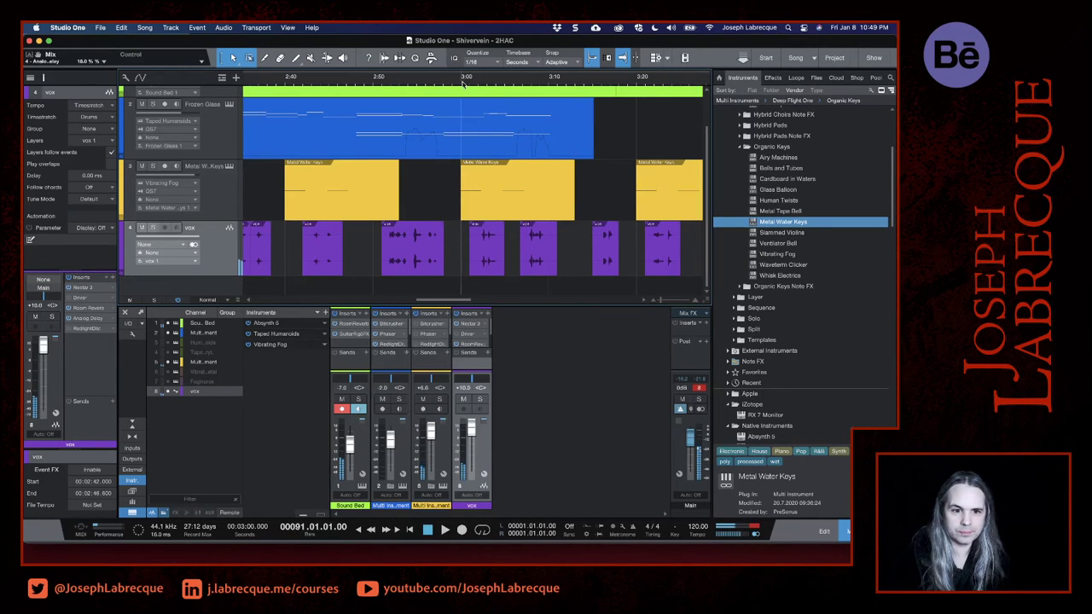
- Play the vocals from 3:00 and adjust the vox channel volume to +3.8 dB, listening until about 3:36
key("space")
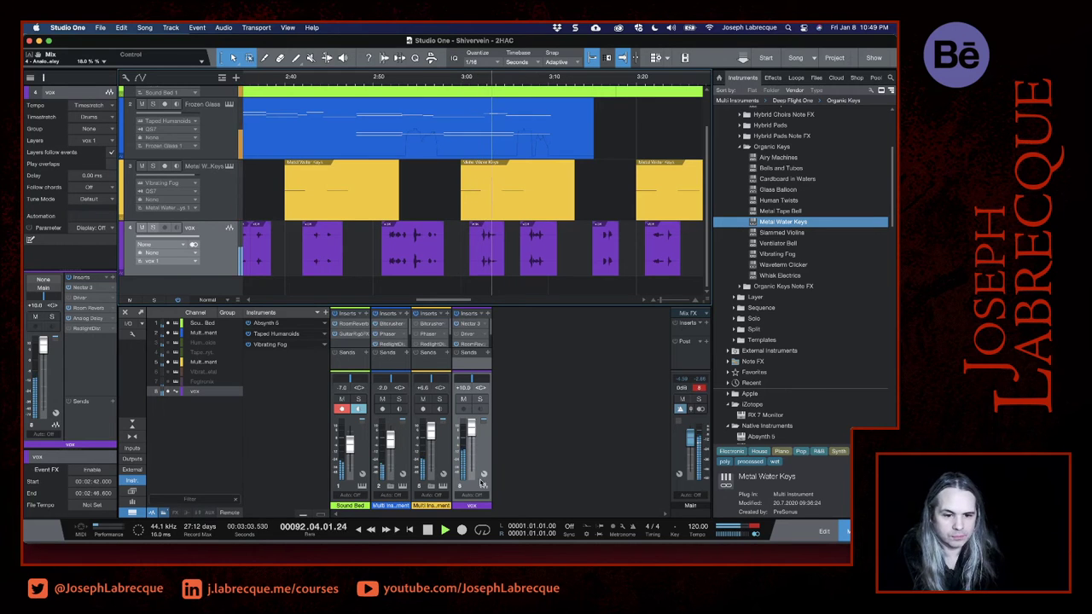
left_click_drag(471, 432, 471, 449)
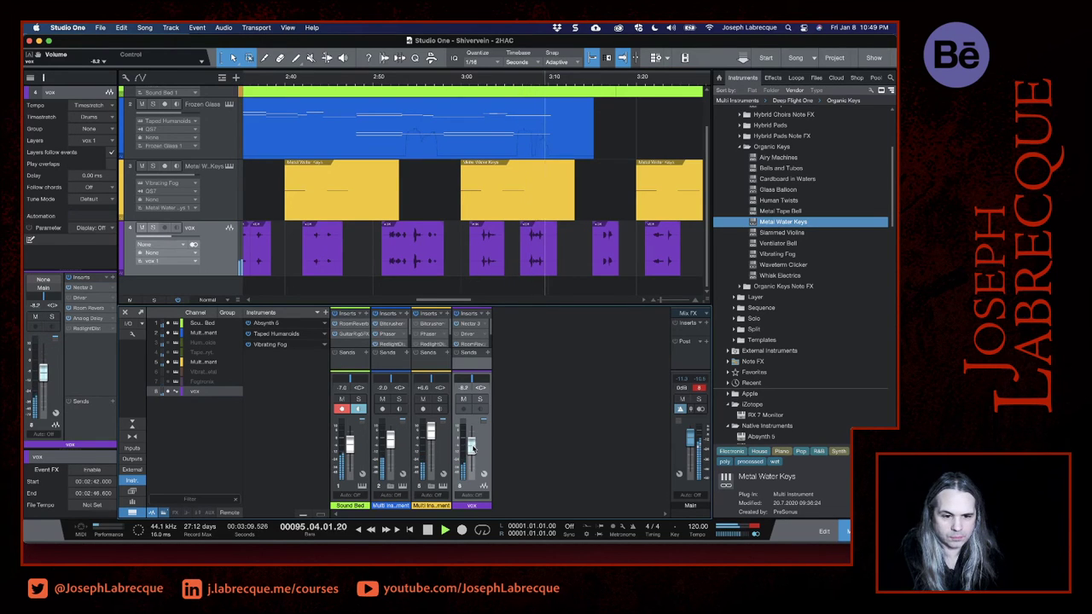
left_click_drag(471, 447, 472, 441)
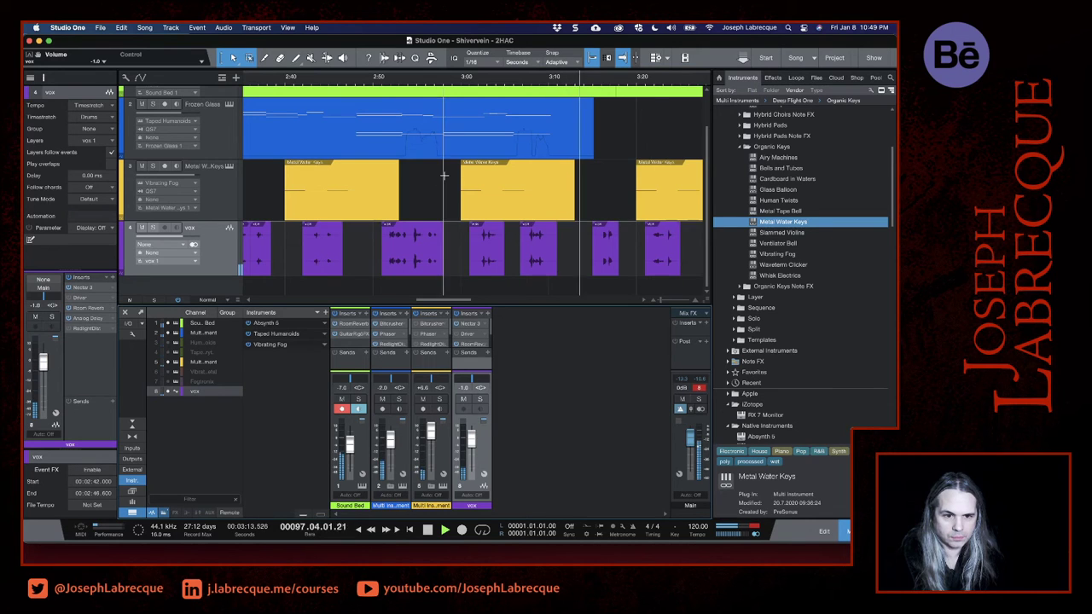
left_click(473, 83)
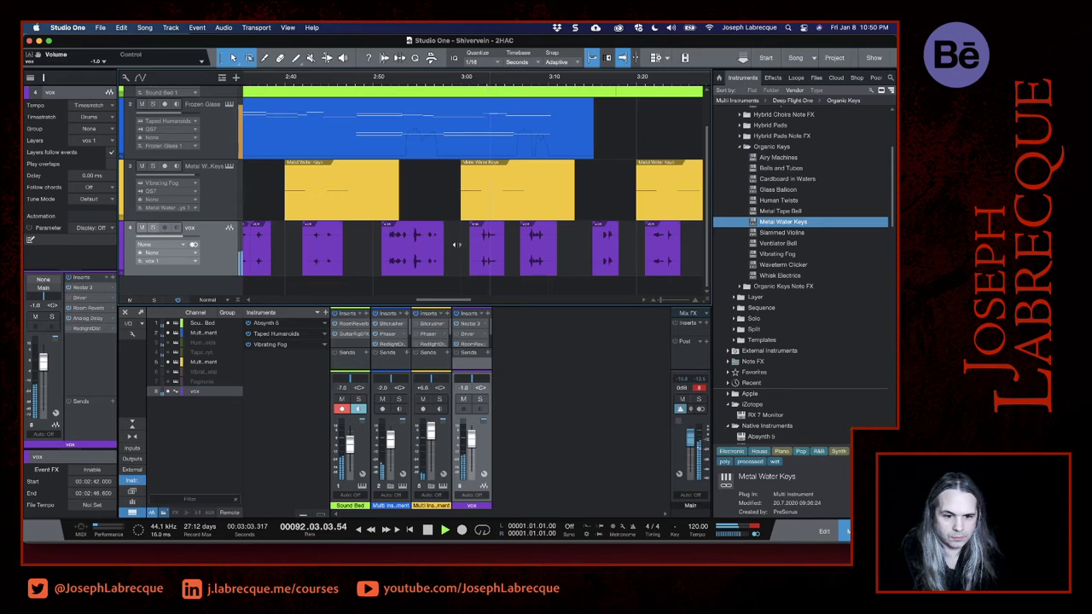
left_click_drag(470, 441, 470, 433)
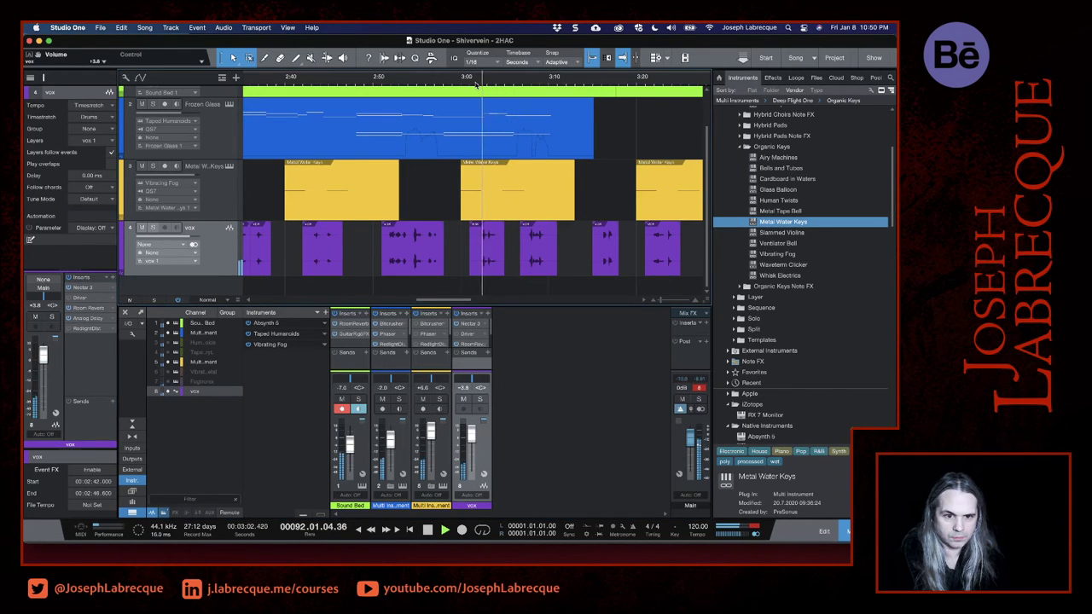
left_click(509, 84)
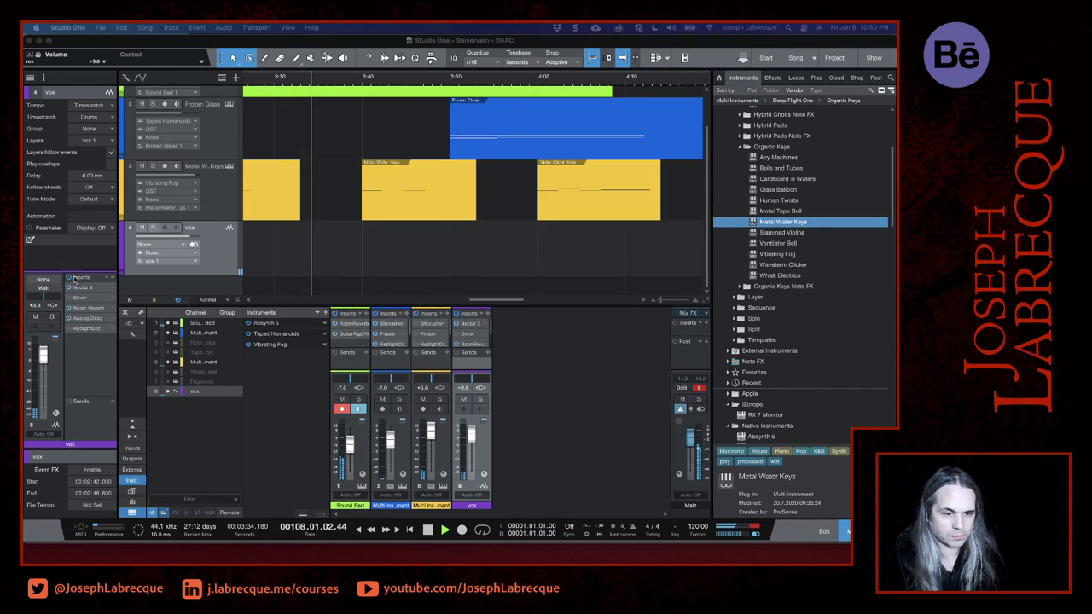
left_click(313, 182)
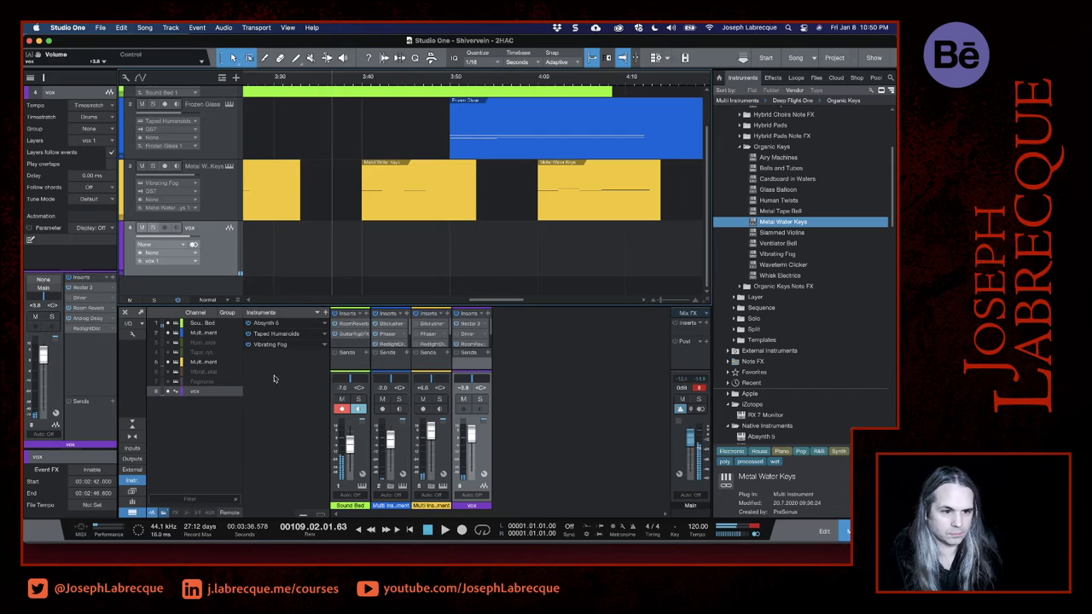
- Replace the mixer with a reduced-height event editor and make the vox track taller in the arrangement
left_click(824, 534)
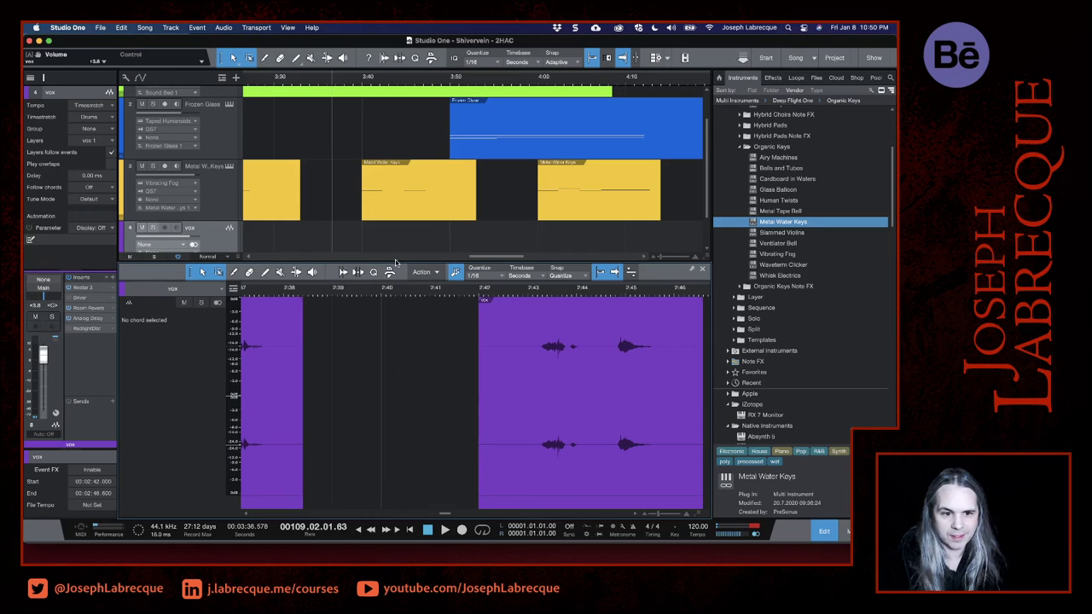
left_click_drag(395, 261, 392, 427)
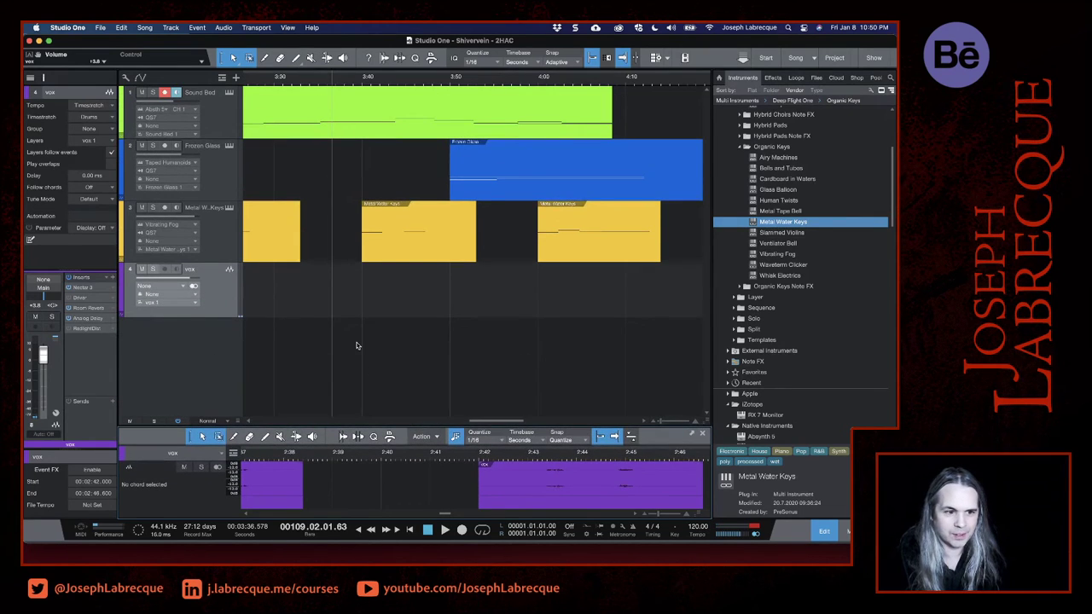
scroll(357, 345, "left", 10)
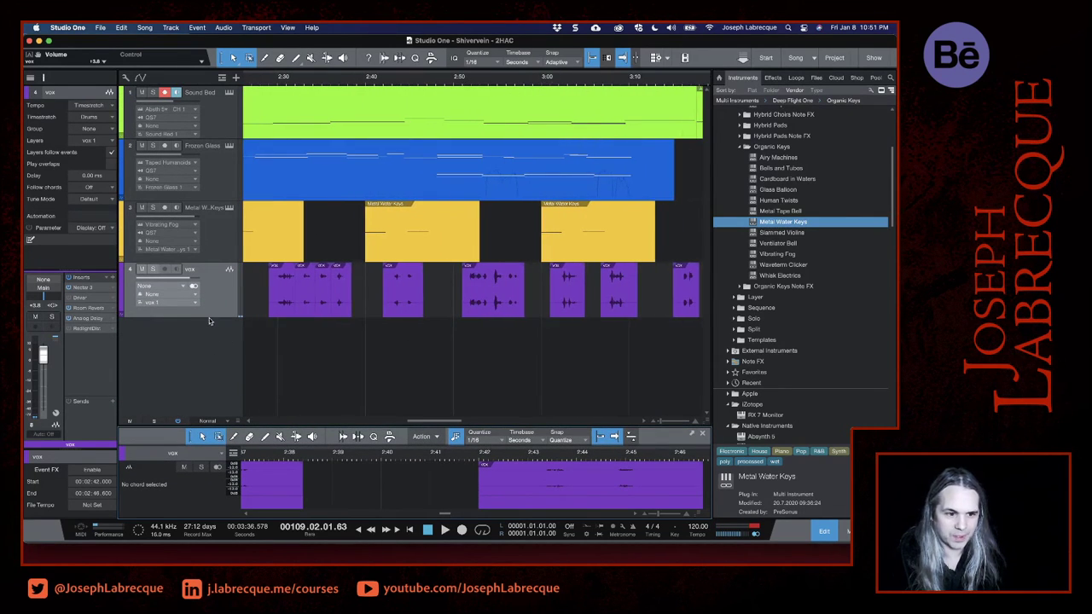
left_click_drag(209, 317, 213, 353)
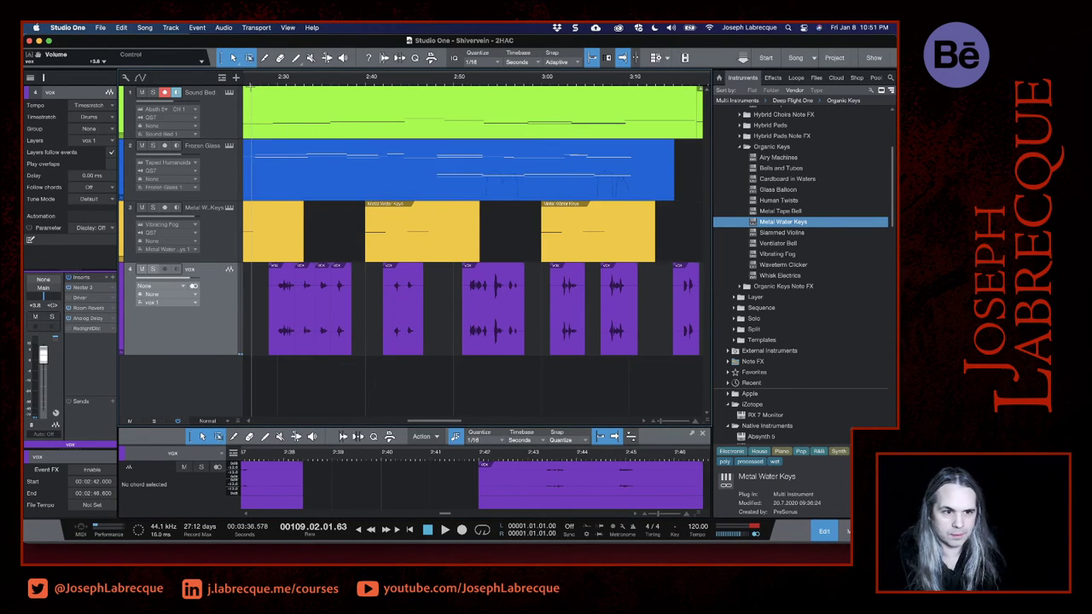
- Move the first vocal phrase on the vox track earlier so it starts at 1:56
scroll(272, 96, "left", 15)
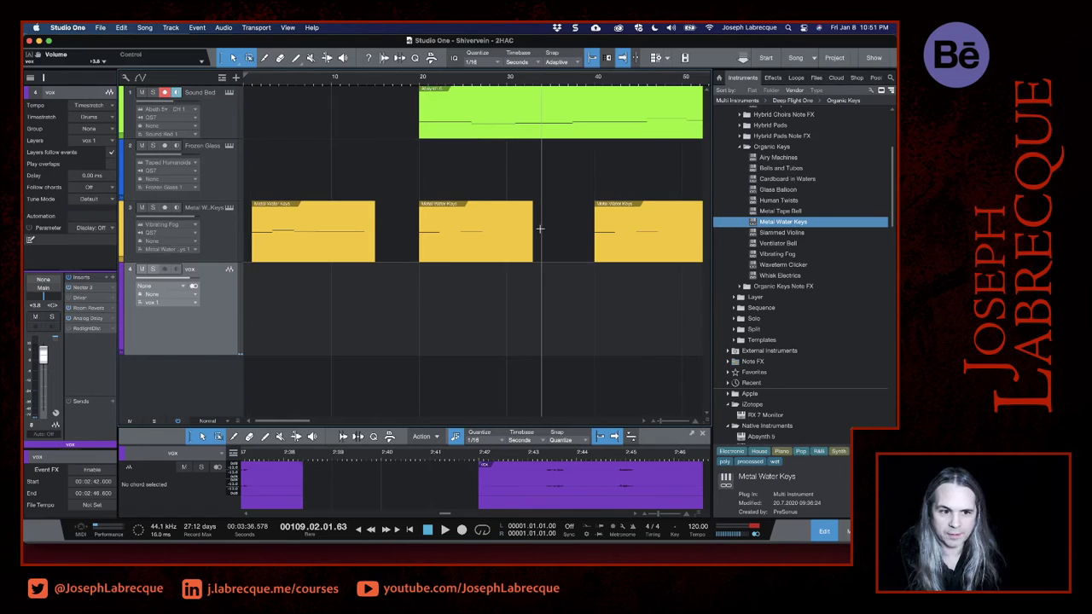
scroll(535, 241, "down", 10)
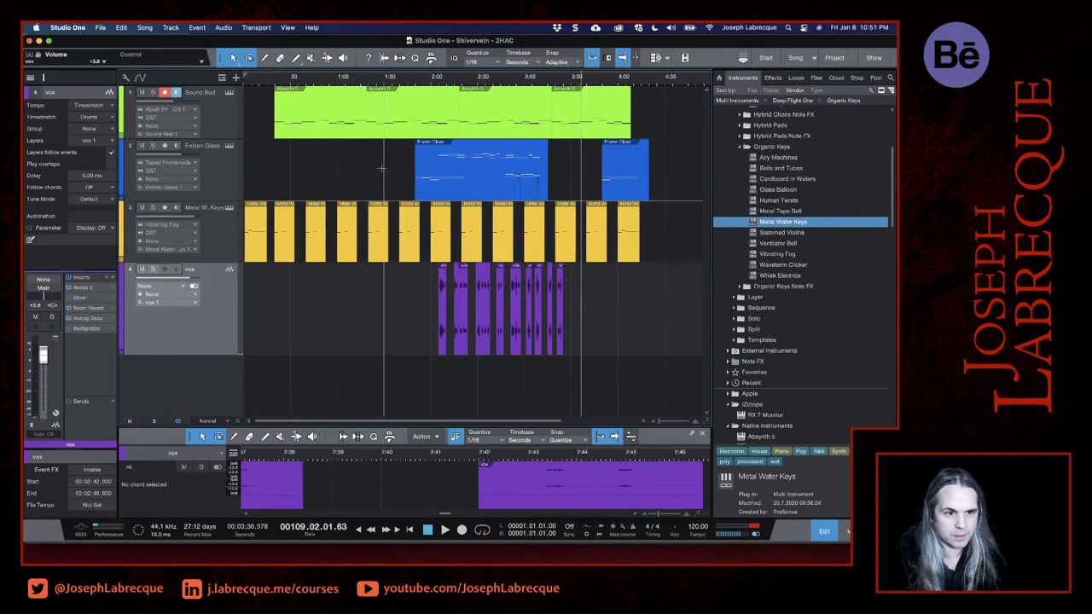
left_click(273, 78)
key("space")
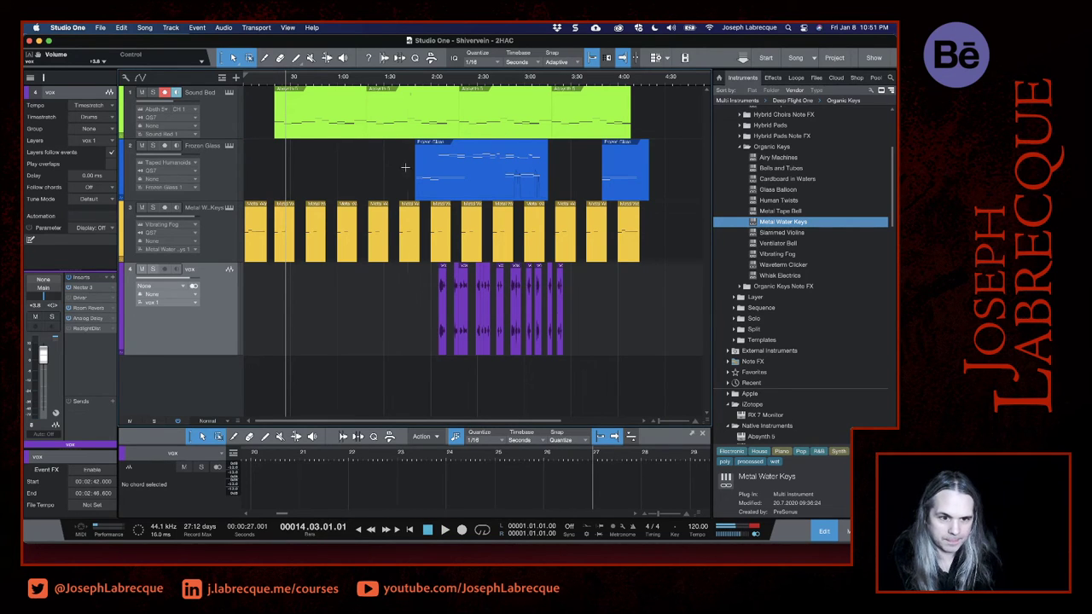
left_click(406, 86)
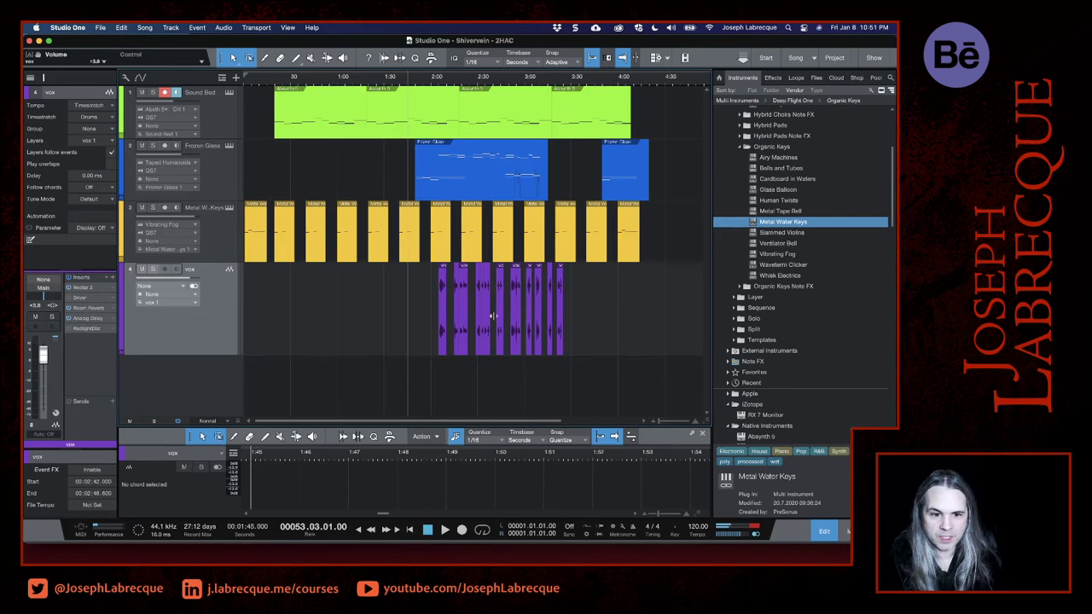
scroll(479, 319, "up", 5)
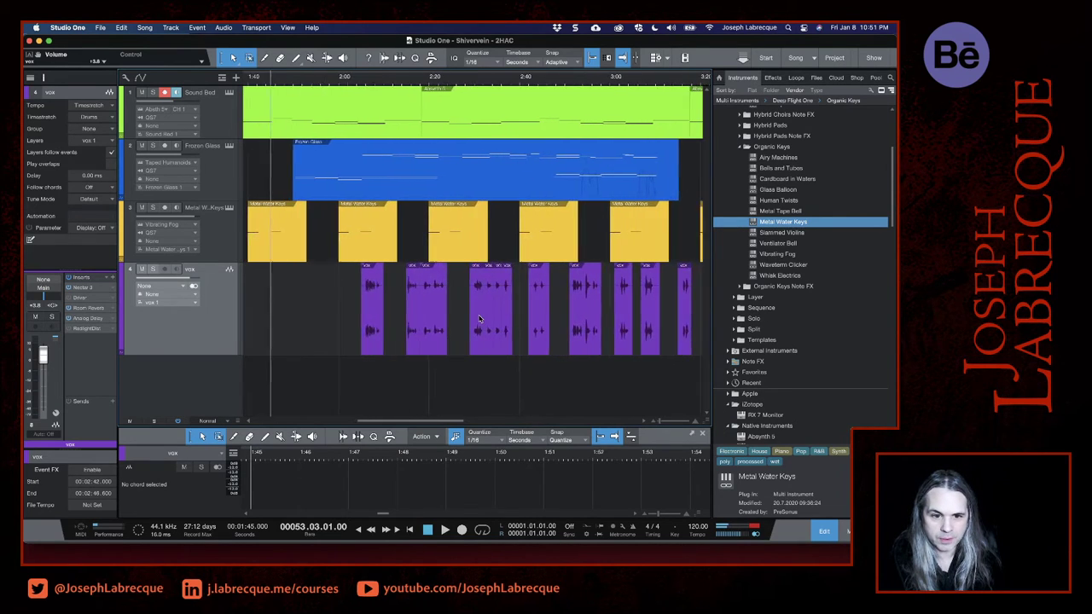
scroll(479, 319, "up", 1)
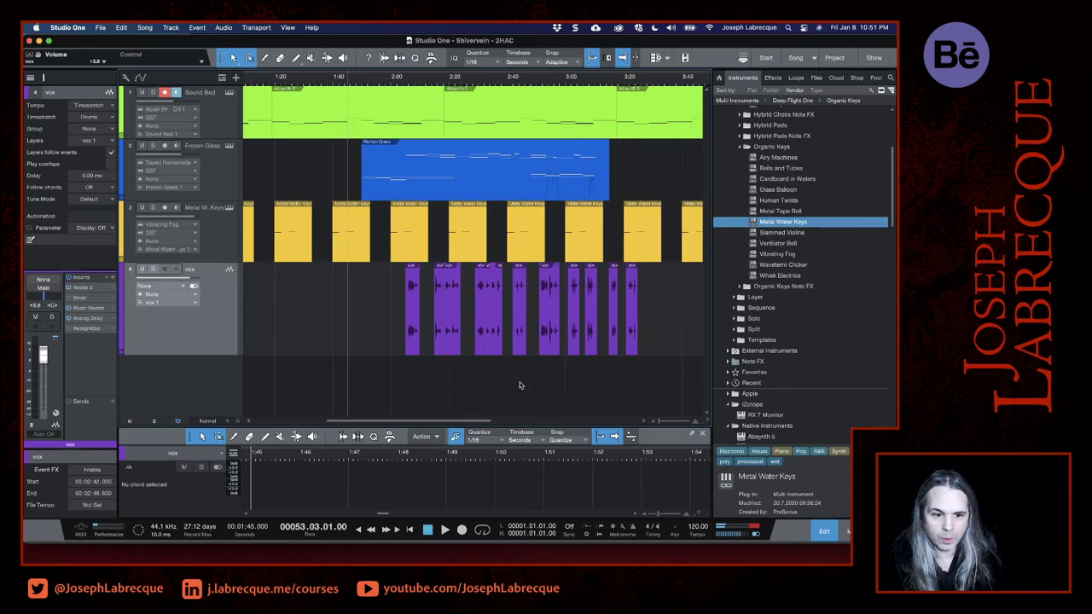
left_click_drag(450, 421, 465, 424)
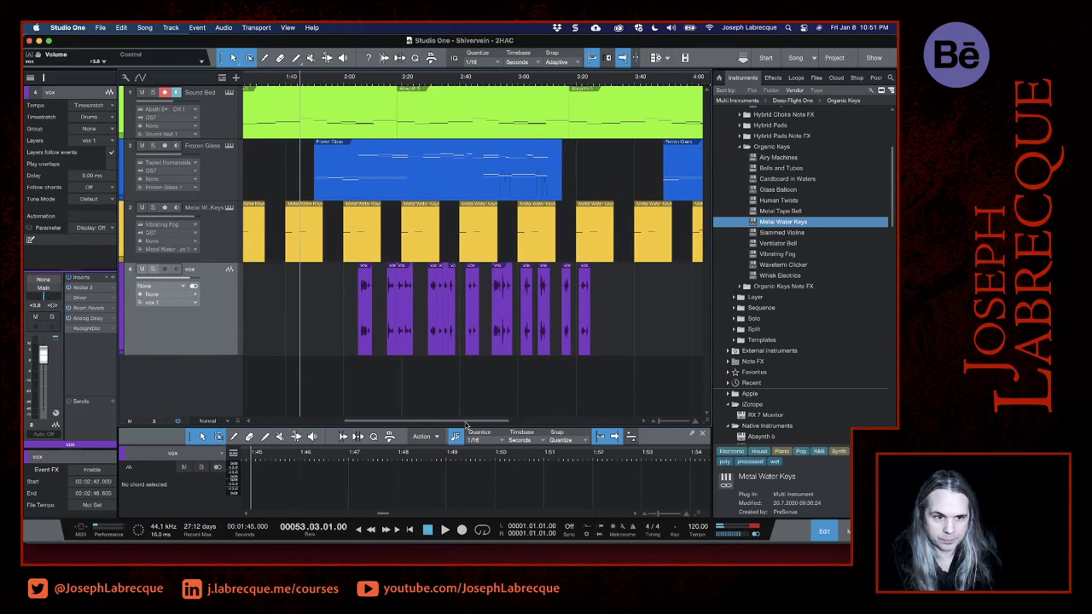
left_click_drag(363, 355, 340, 356)
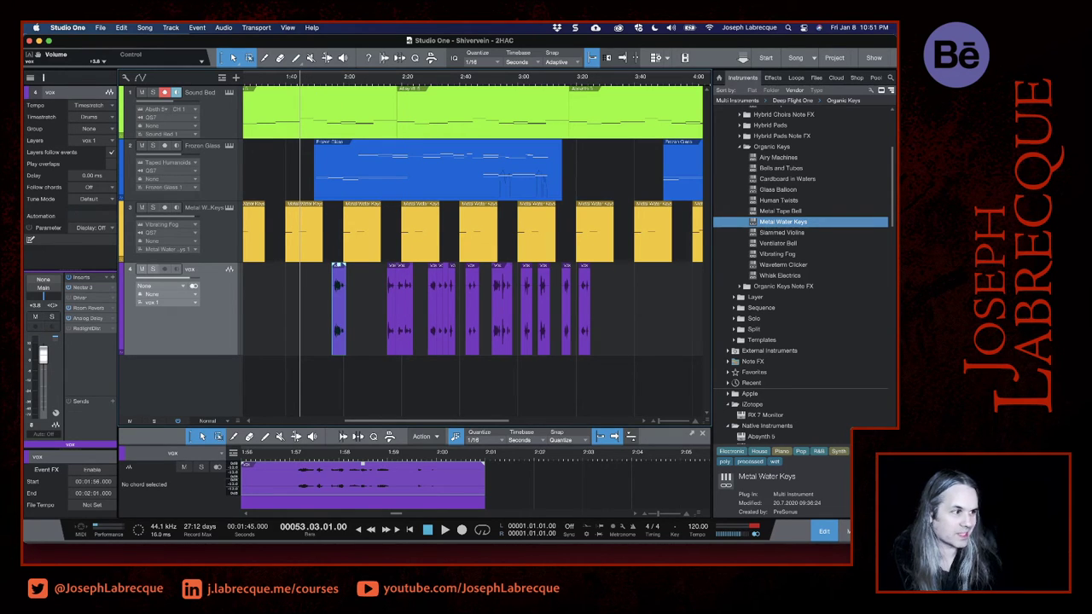
- Space out the second and third groups of vocal phrases while playing from 1:48, and raise the vox volume to +8.4 dB
left_click(308, 77)
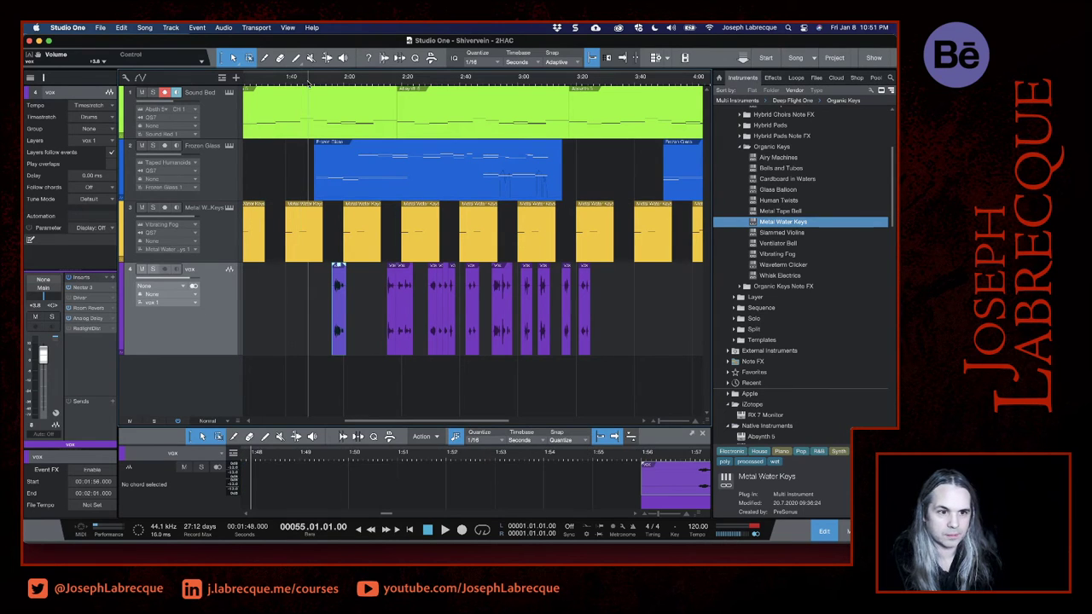
key("space")
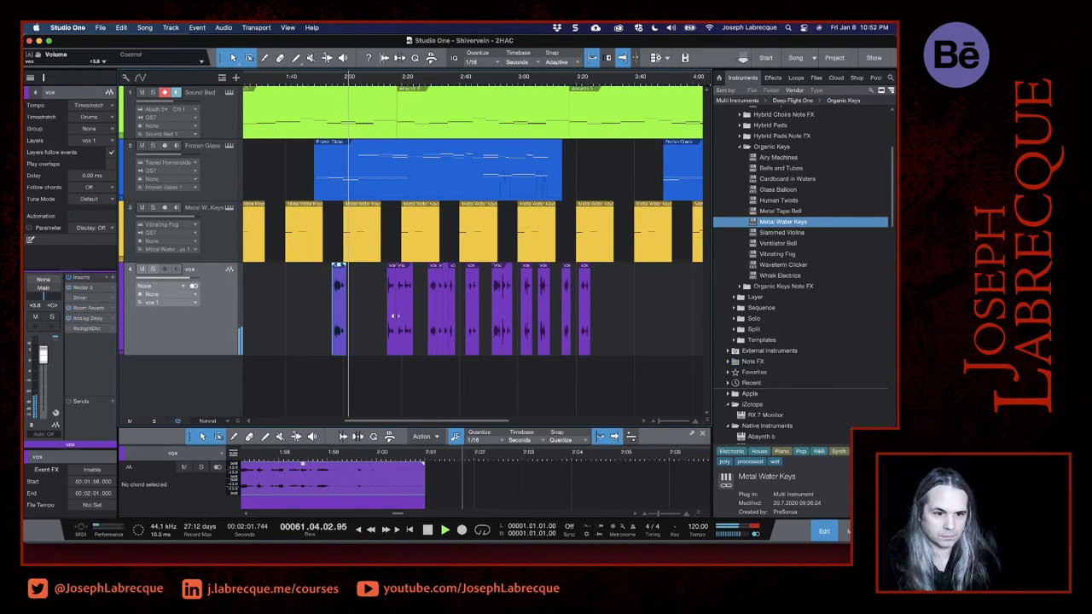
mouse_move(392, 333)
left_mouse_down()
mouse_move(366, 337)
mouse_move(386, 349)
left_mouse_up()
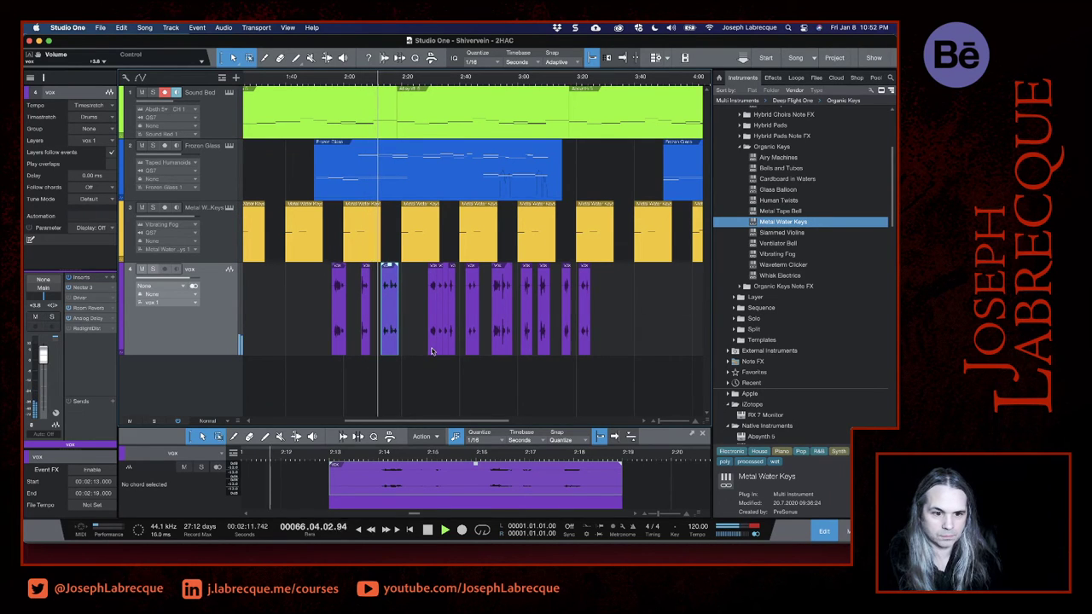
mouse_move(432, 350)
left_mouse_down()
mouse_move(414, 353)
mouse_move(437, 355)
left_mouse_up()
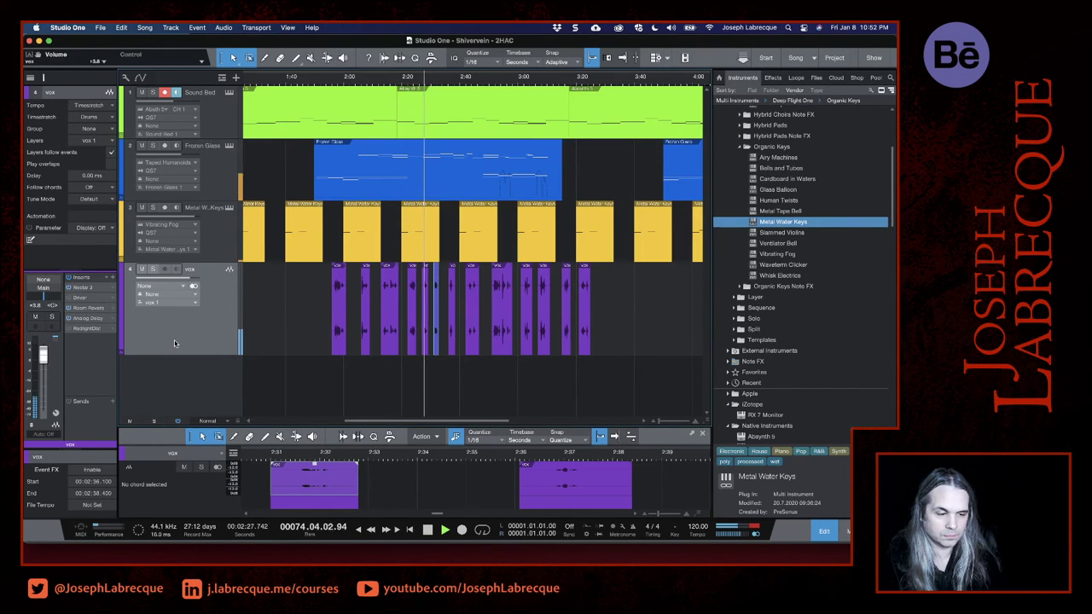
left_click_drag(43, 364, 43, 356)
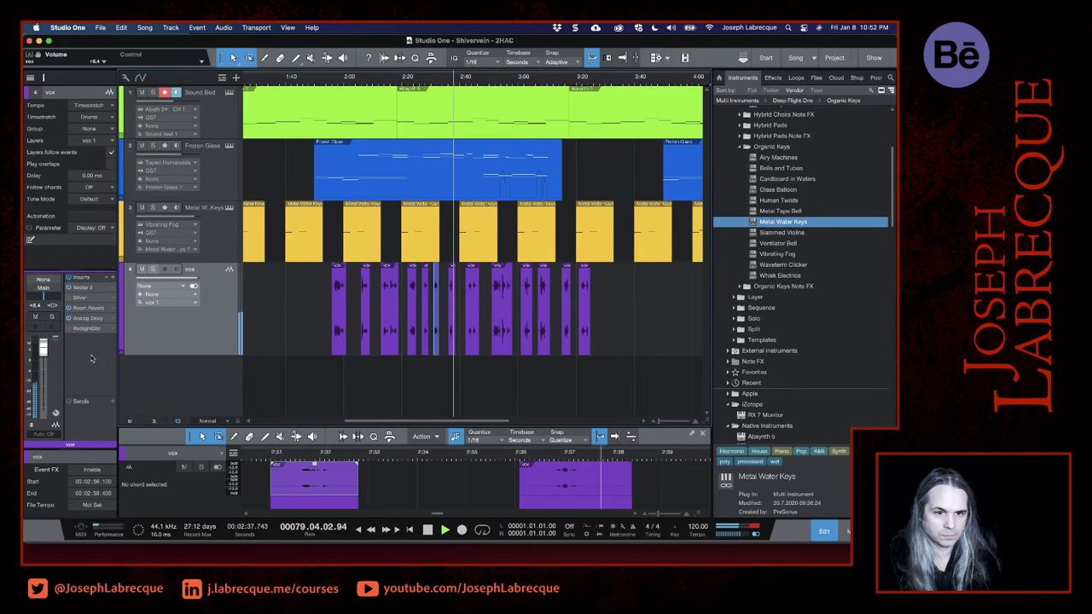
- Move all the remaining vocal phrases together to begin at about 3:00, and audition them from 2:58
scroll(584, 345, "right", 5)
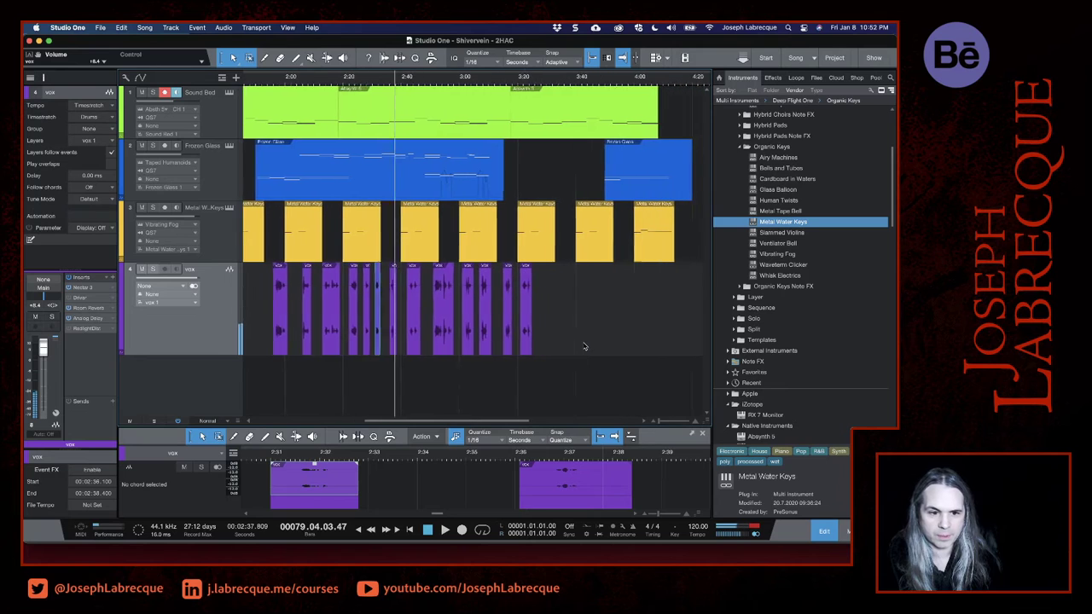
left_click_drag(520, 384, 419, 337)
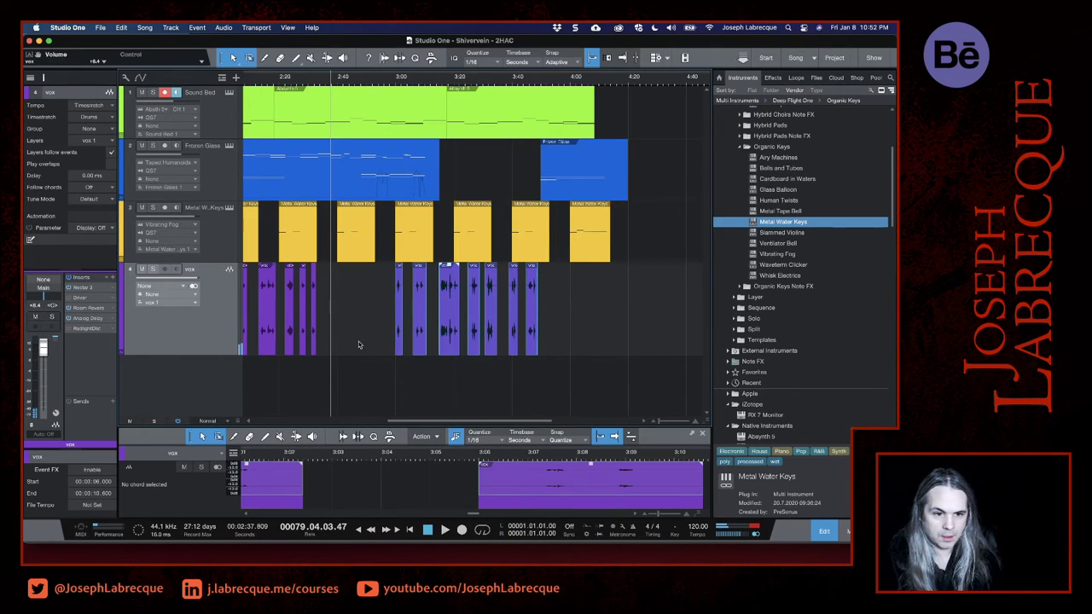
left_click(390, 82)
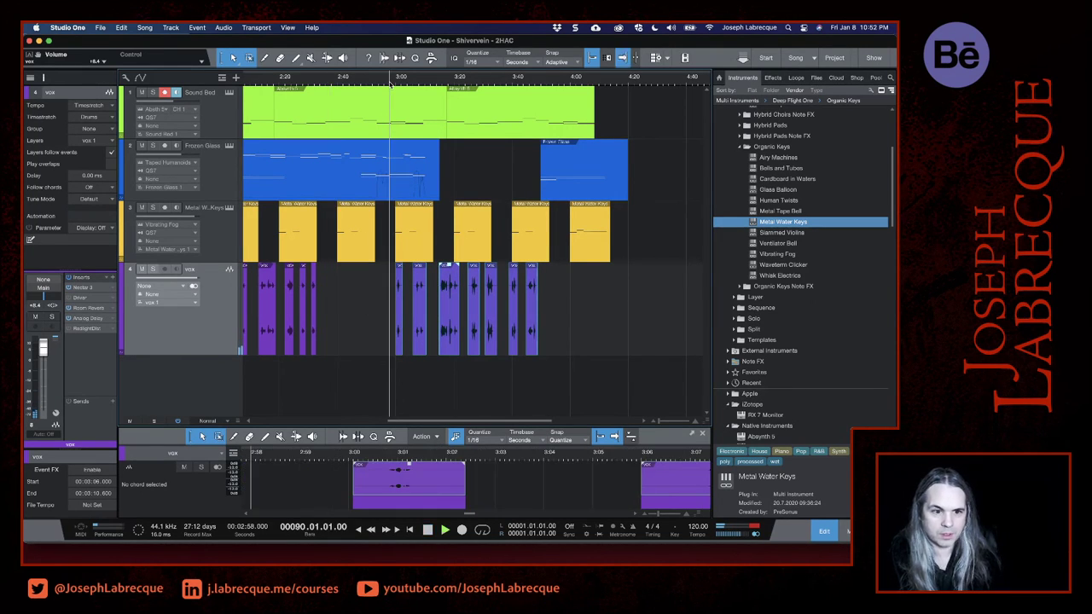
key("space")
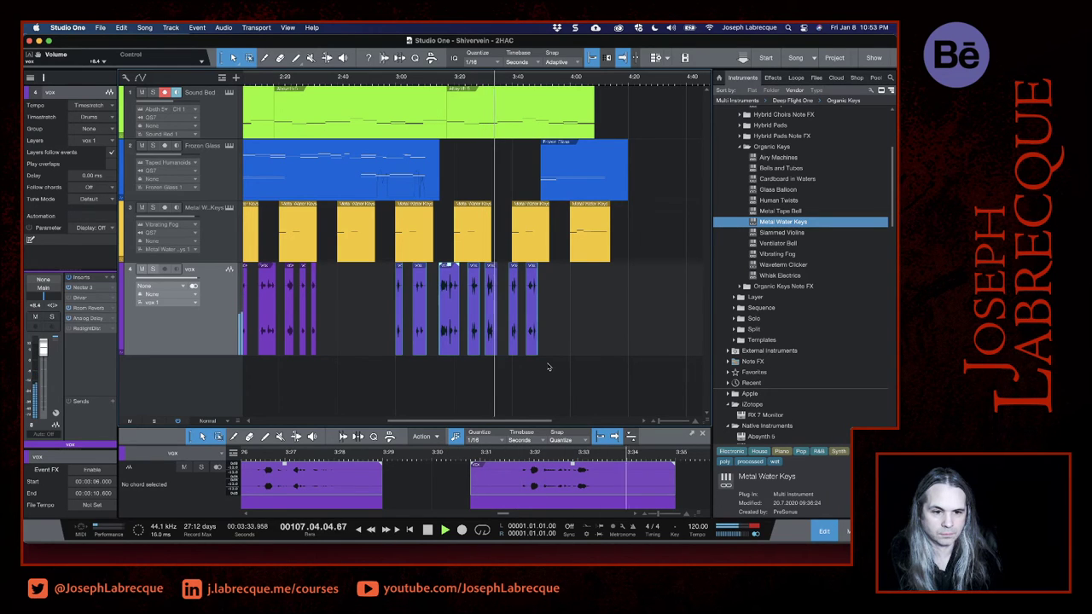
- Move the last two vocal phrases later so the first starts at 3:47, and audition the ending from 3:44
left_click_drag(555, 384, 537, 352)
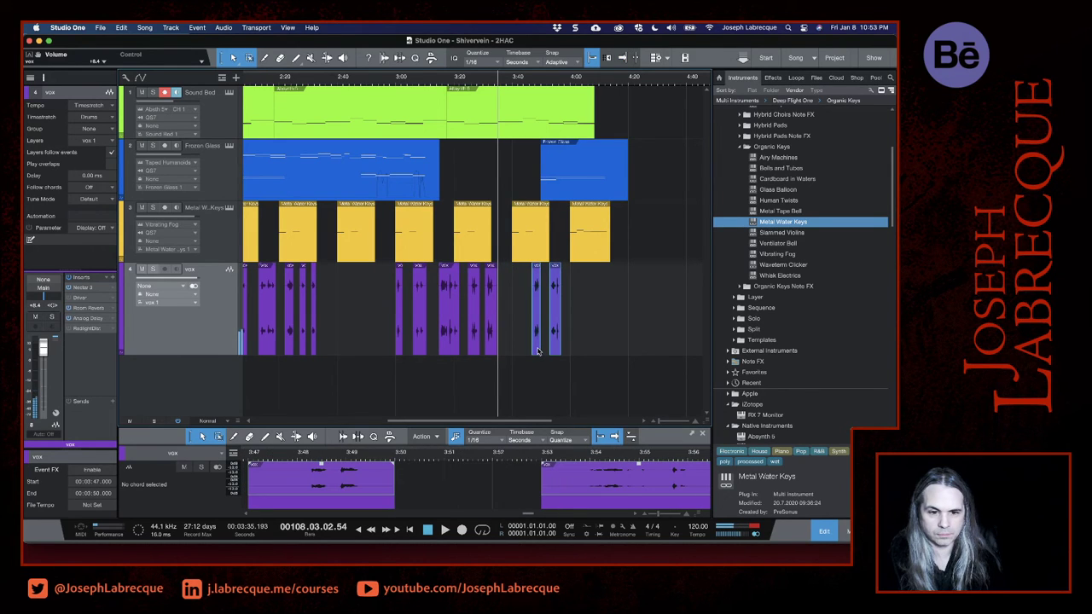
left_click(523, 85)
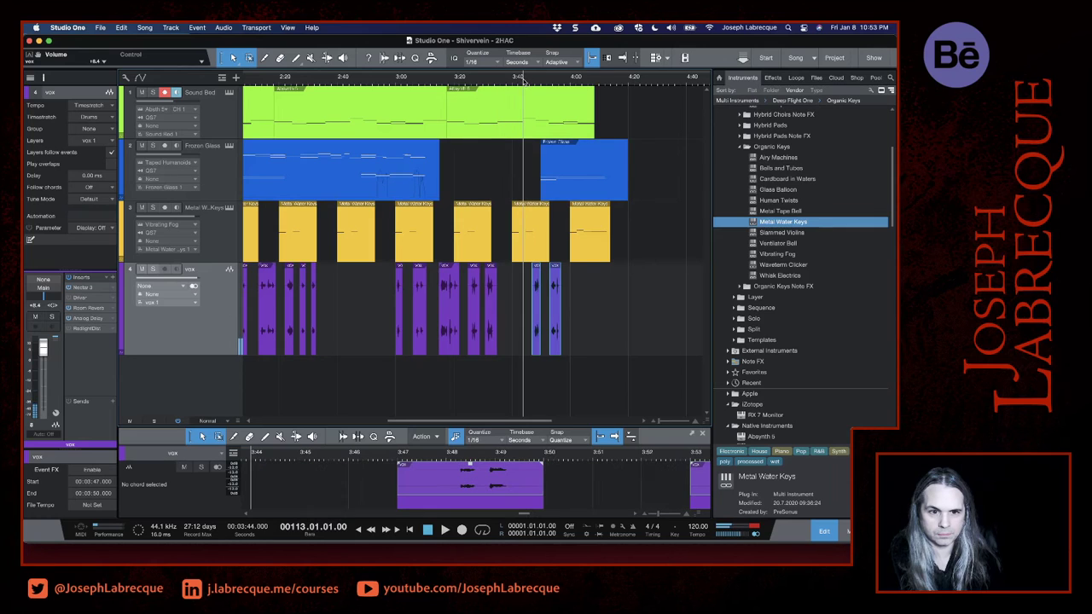
key("space")
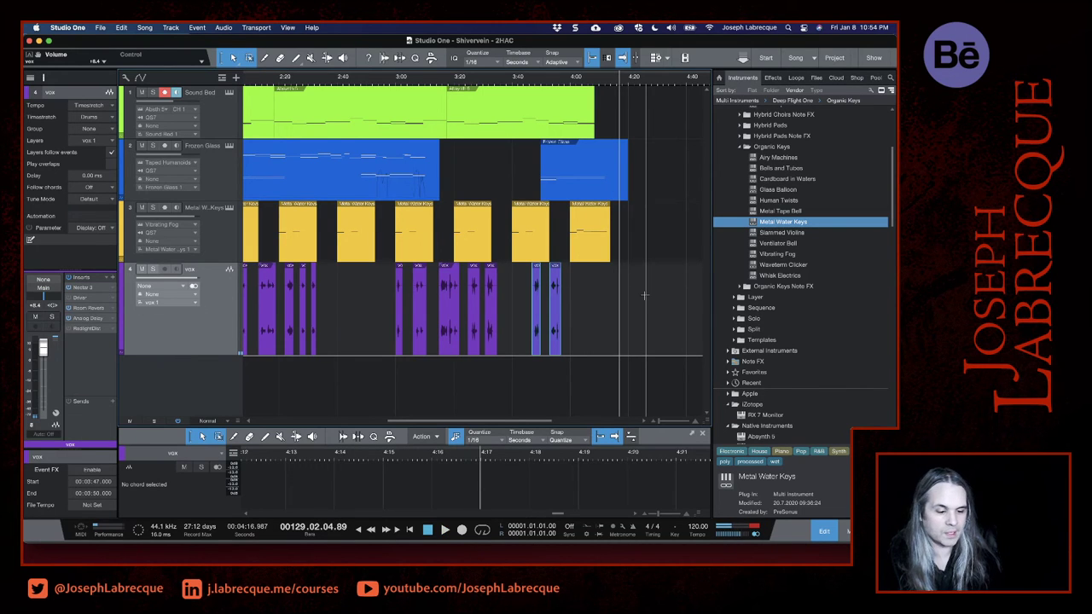
scroll(602, 298, "left", 5)
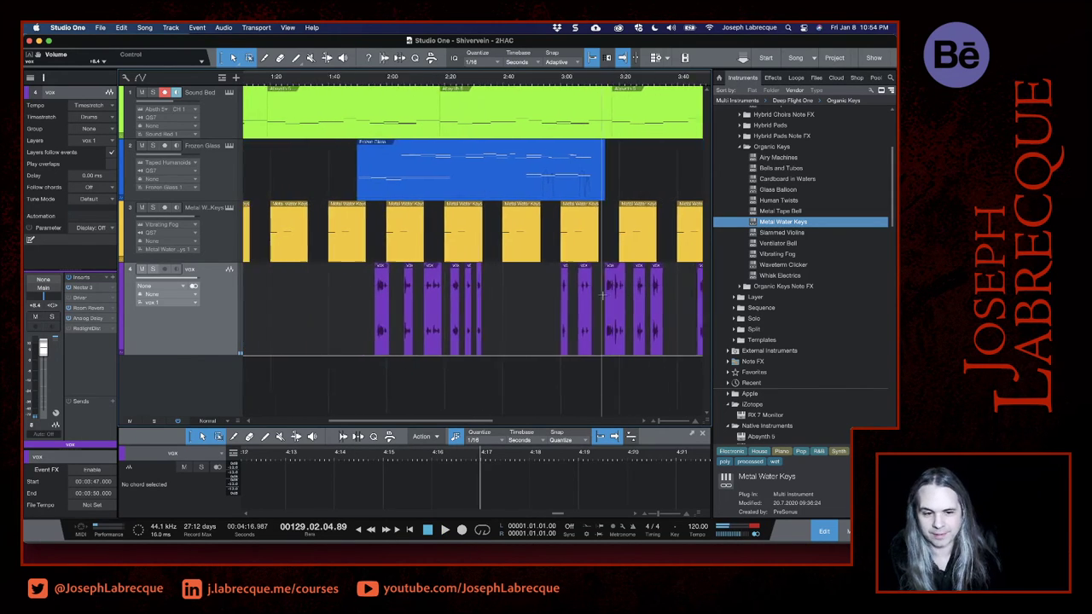
- Show the mixing console and play the arrangement from 1:45 to audition the first vocal phrase
scroll(533, 308, "down", 3)
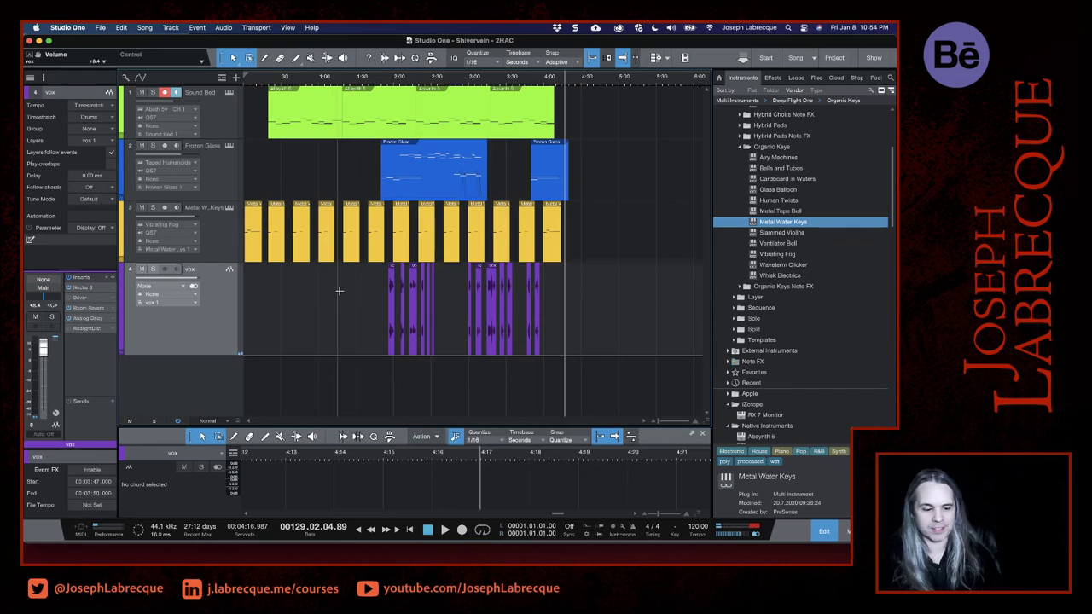
left_click(367, 79)
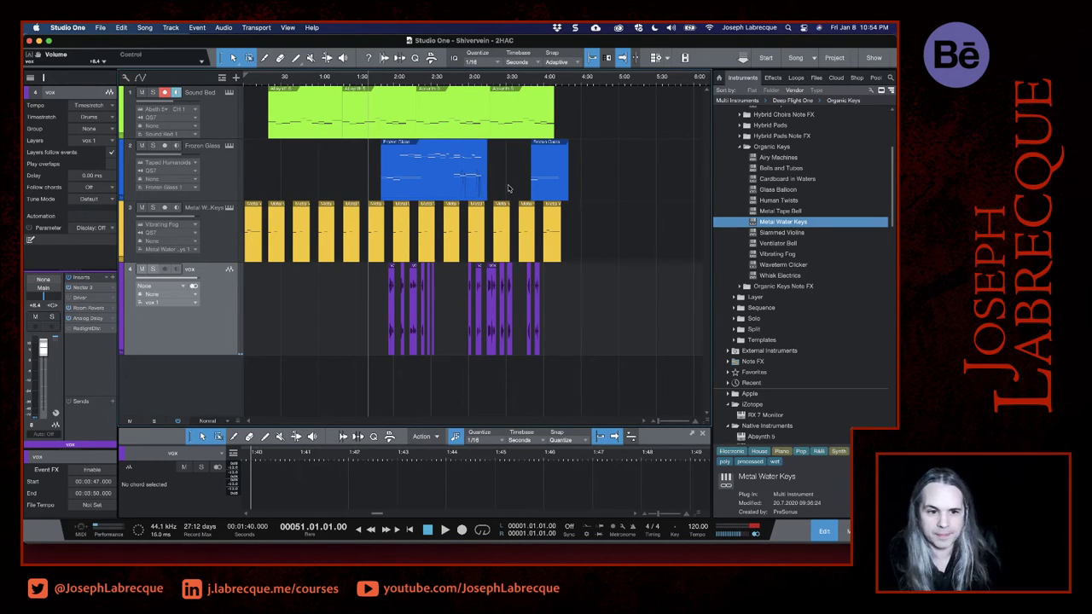
left_click(376, 84)
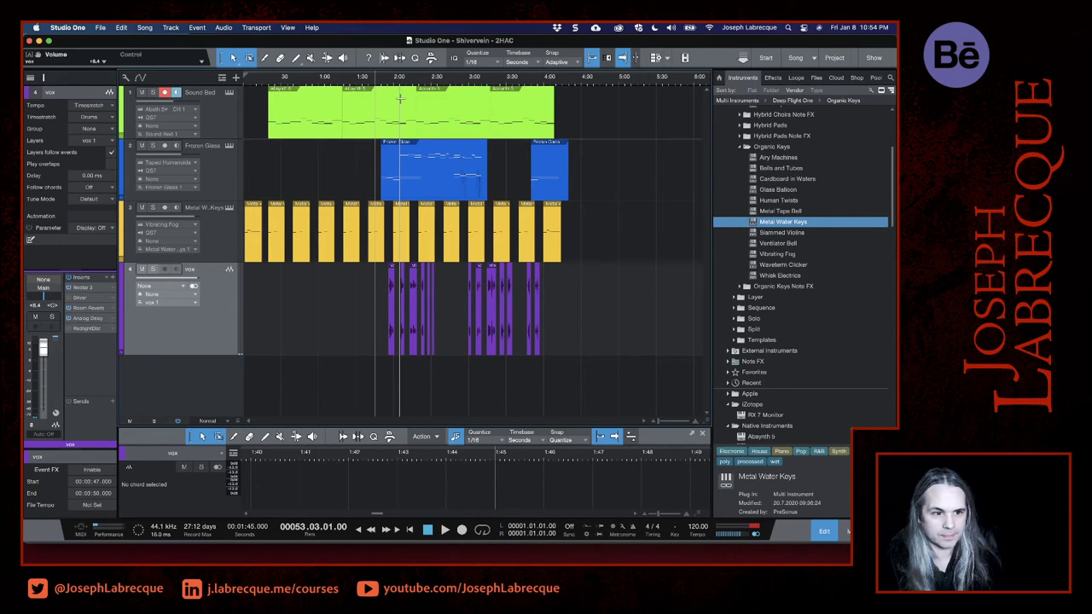
left_click(199, 344)
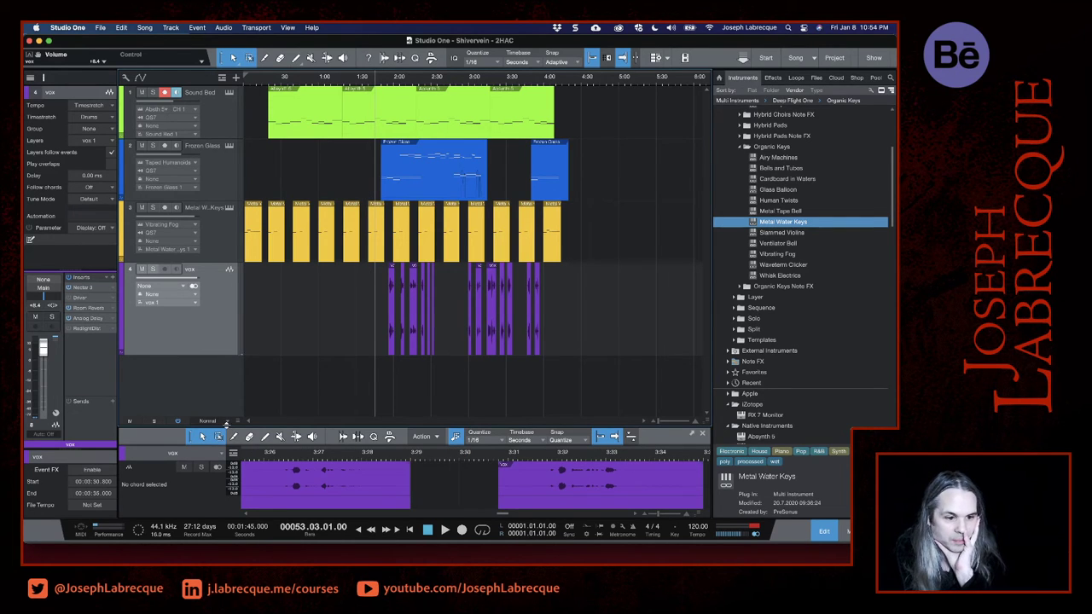
left_click_drag(225, 428, 226, 378)
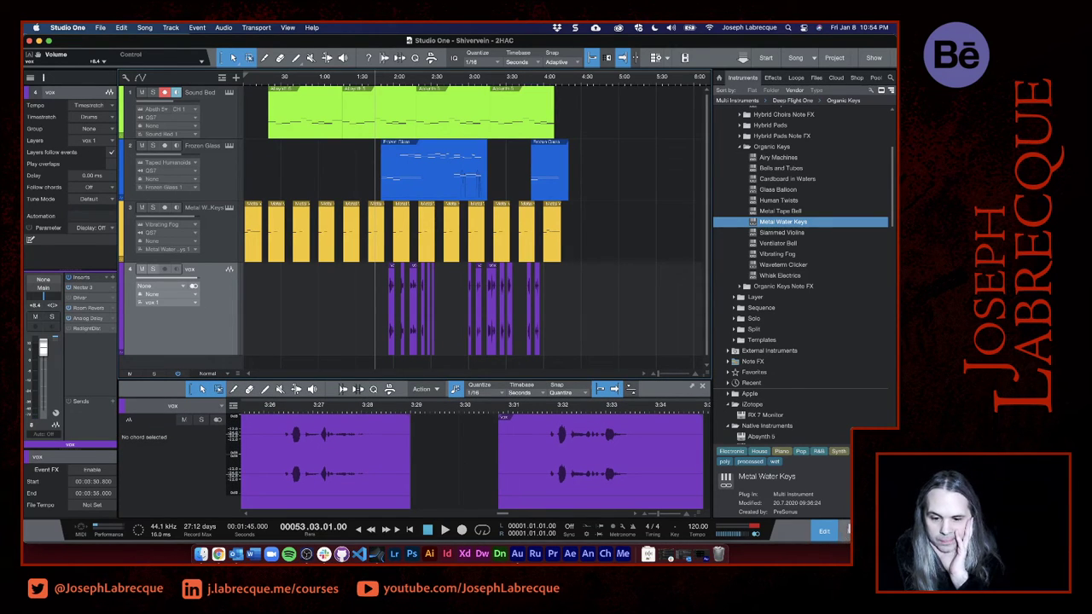
left_click(847, 531)
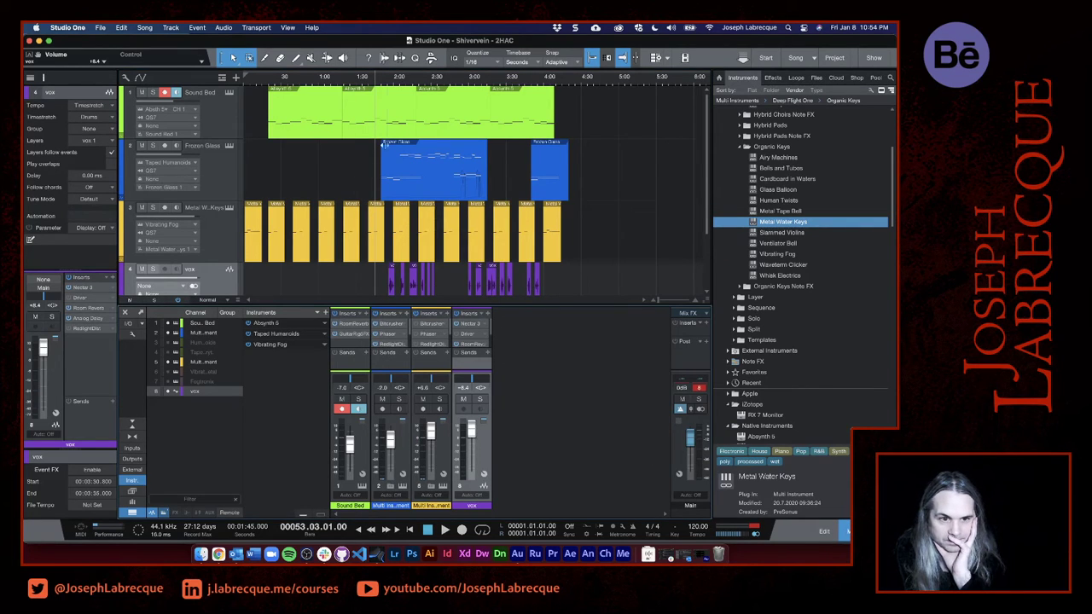
key("space")
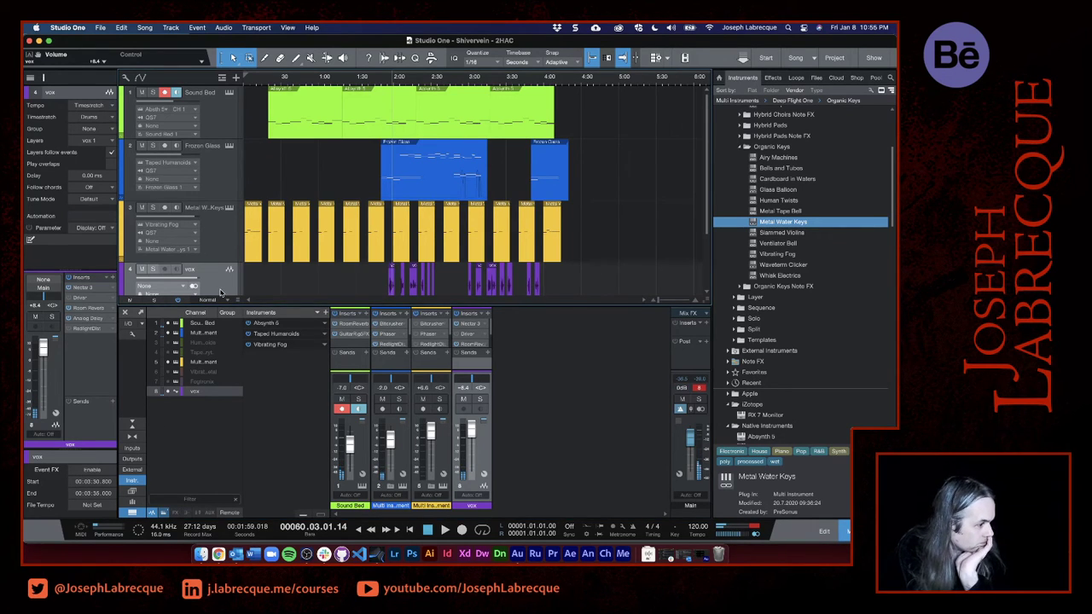
- Add the Native Instruments Guitar Rig 5 FX plug-in as an insert on the vox track
left_click(113, 278)
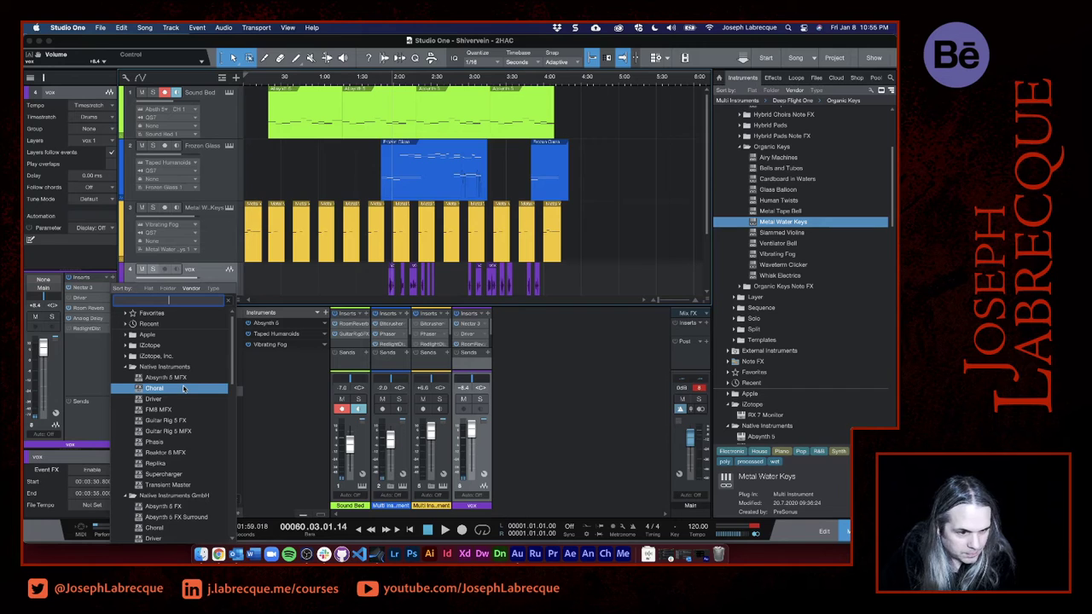
scroll(196, 448, "down", 8)
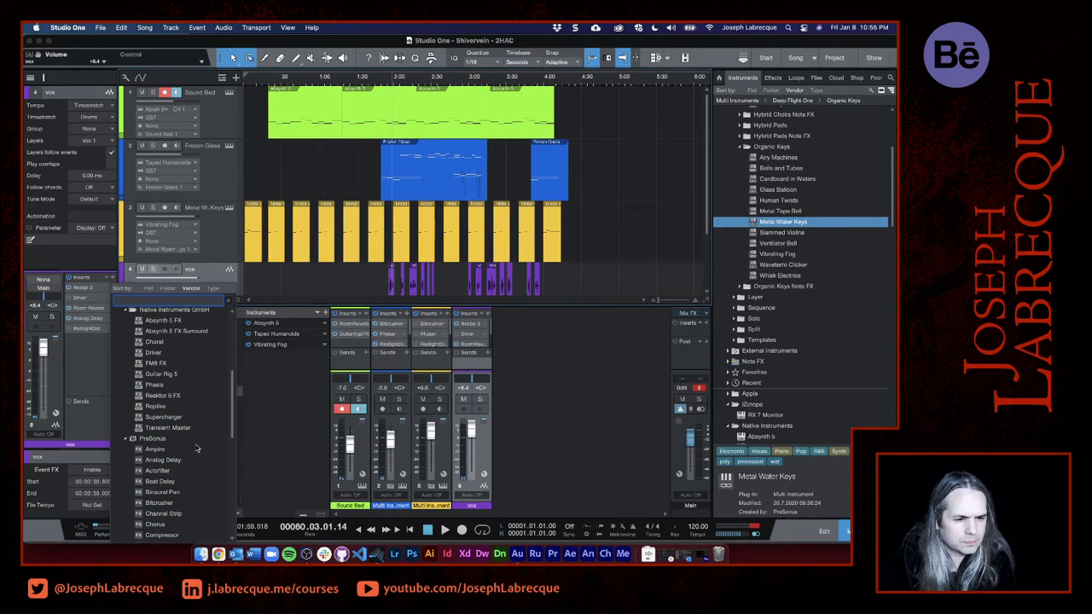
scroll(196, 447, "down", 10)
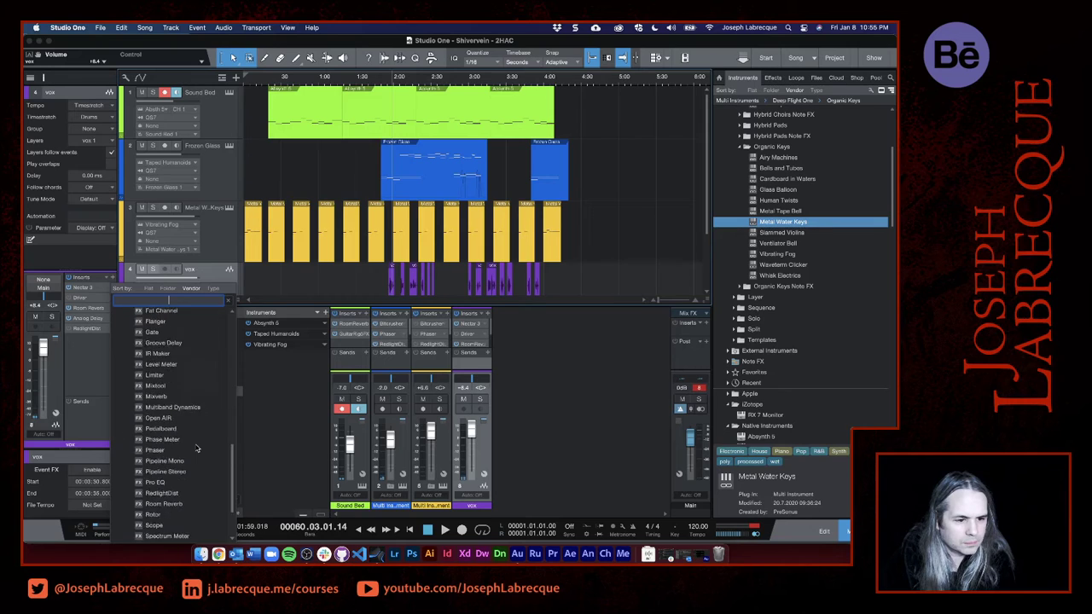
scroll(196, 447, "up", 15)
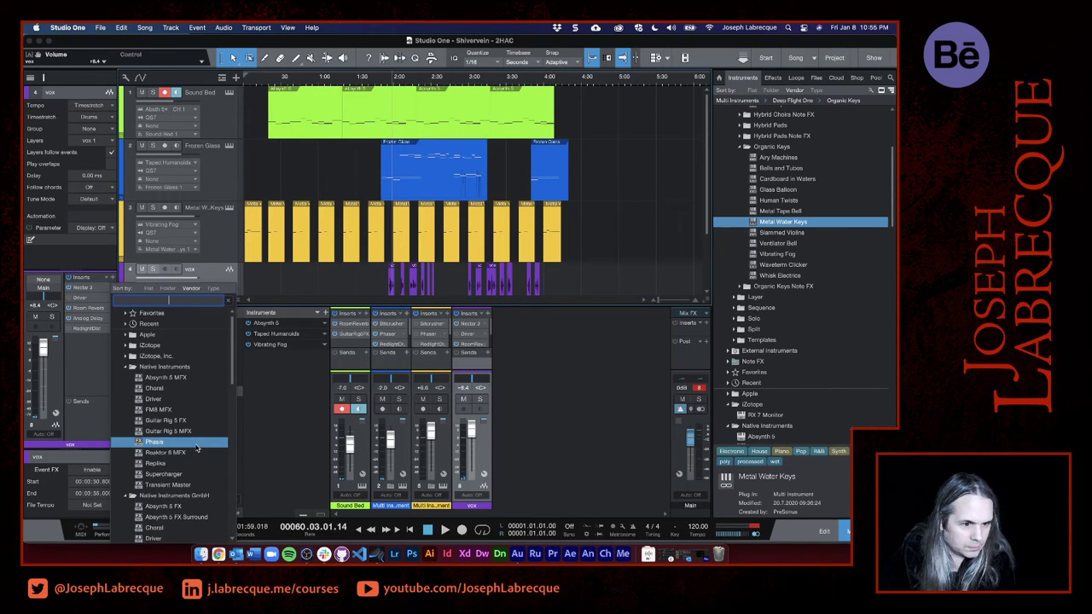
left_click(125, 345)
scroll(174, 444, "down", 5)
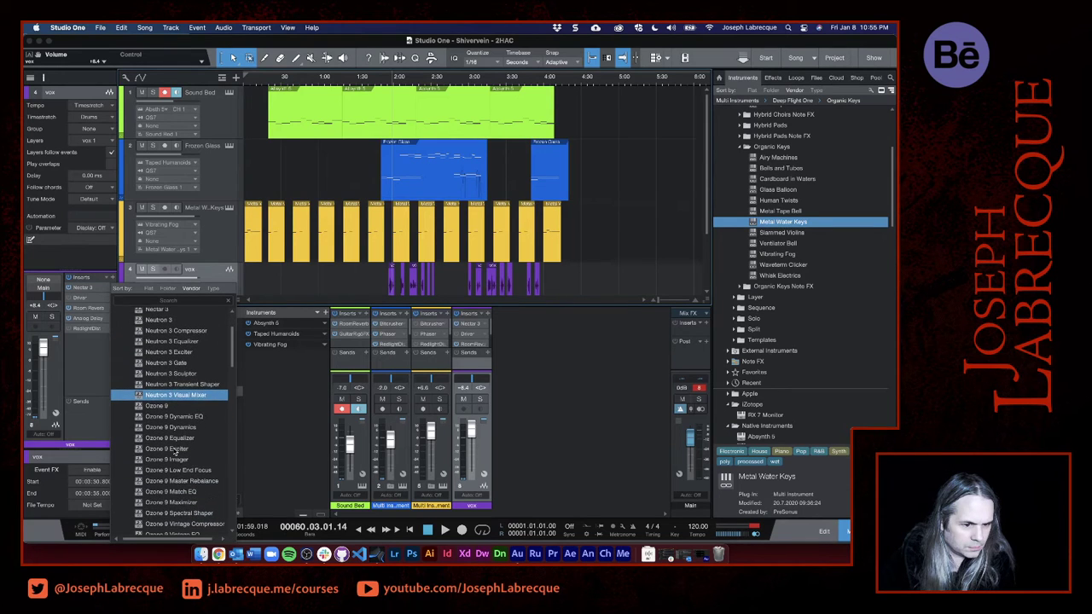
scroll(175, 449, "down", 6)
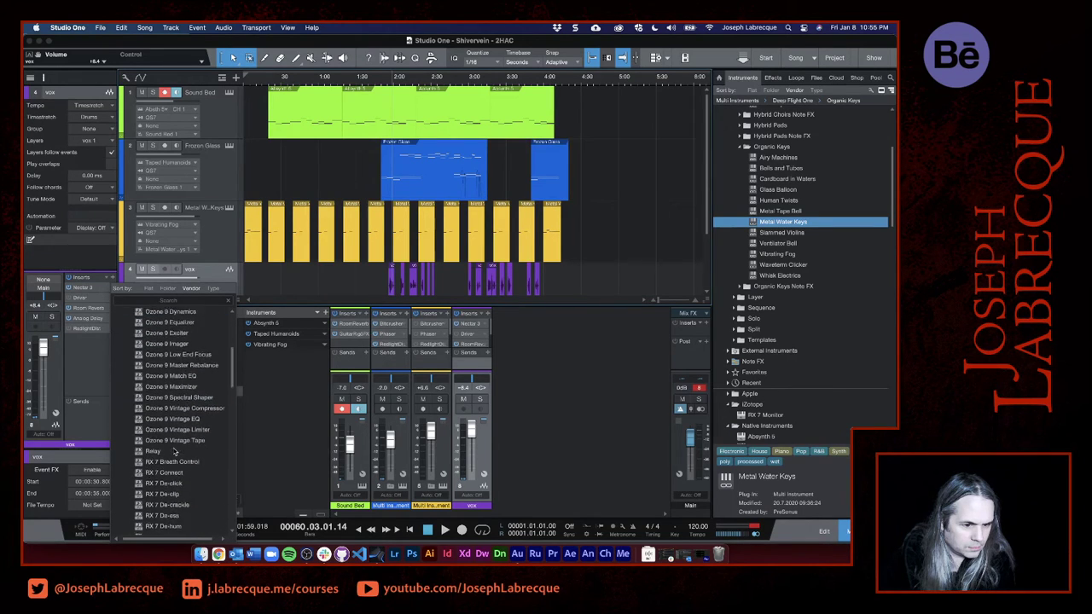
scroll(174, 450, "down", 6)
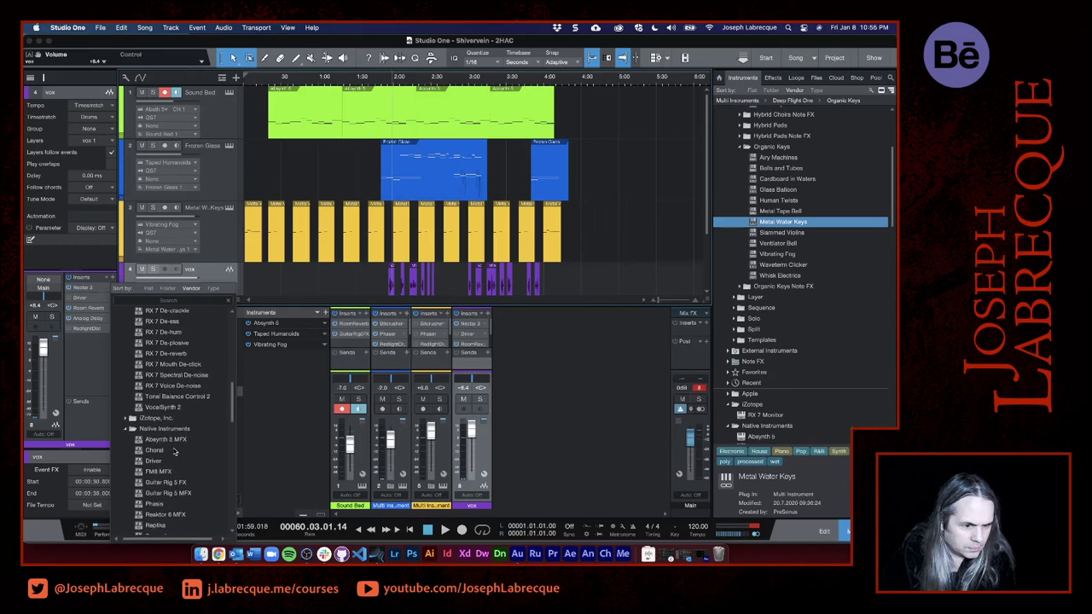
scroll(174, 451, "down", 5)
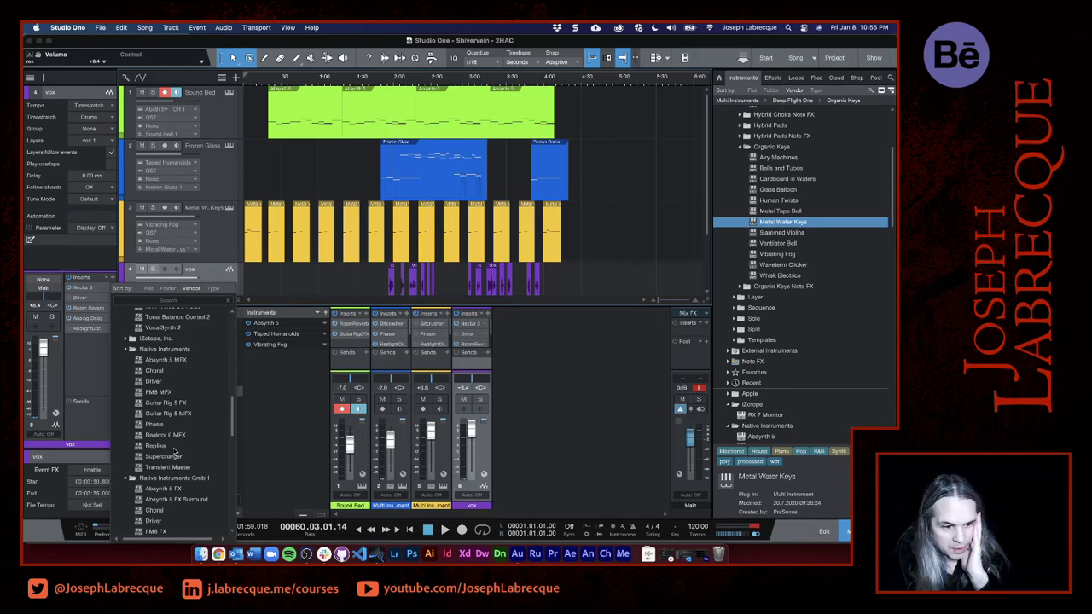
left_click(178, 407)
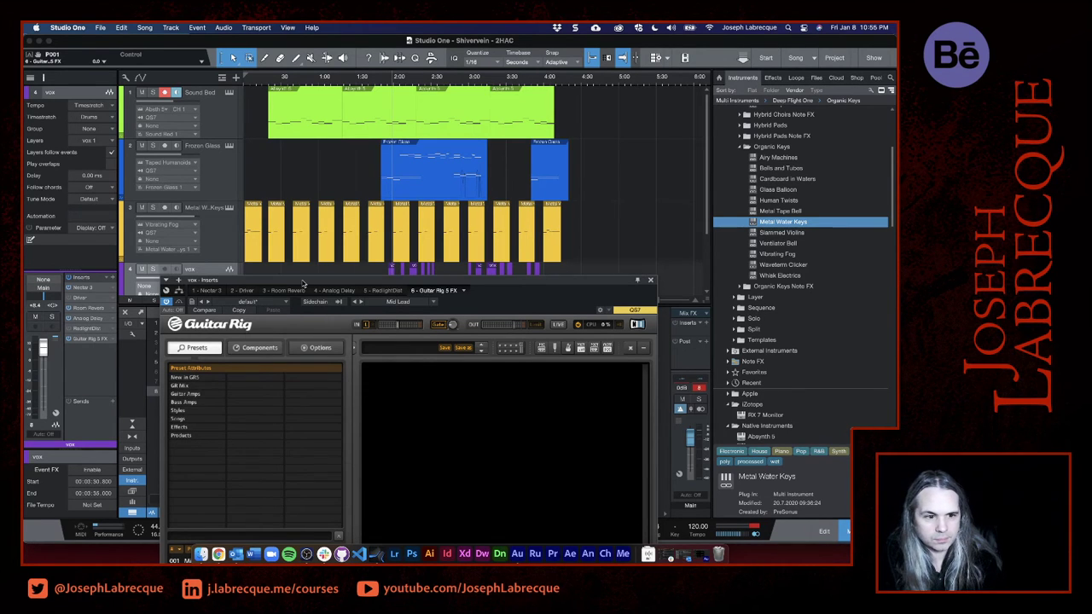
left_click_drag(304, 283, 522, 56)
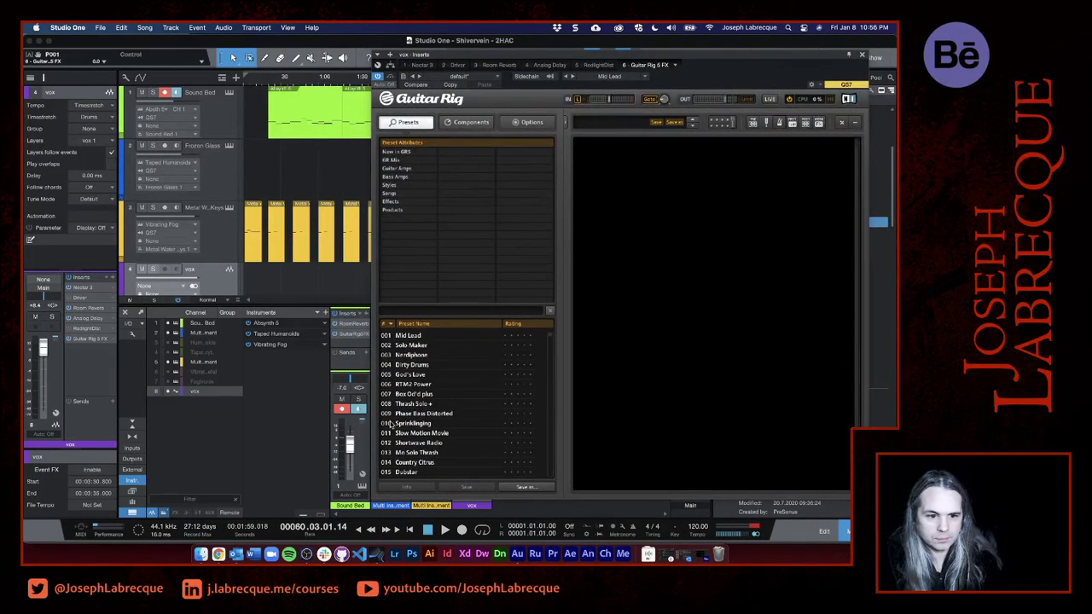
- Load the Warm Universe preset from Guitar Rig's New in GR5 category and audition the first vocal phrase with it
left_click(396, 152)
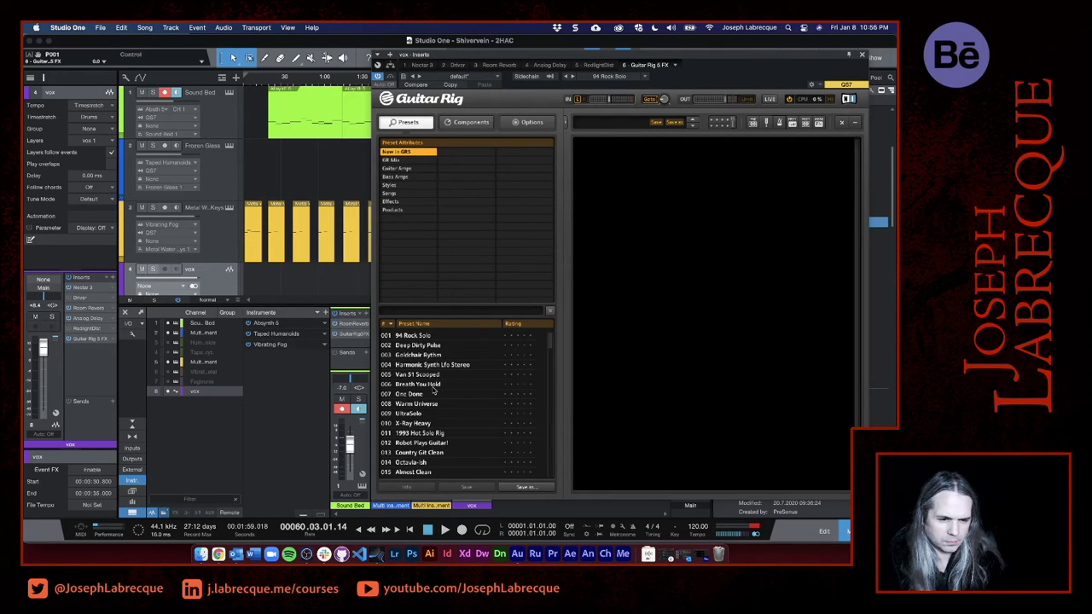
left_click(401, 404)
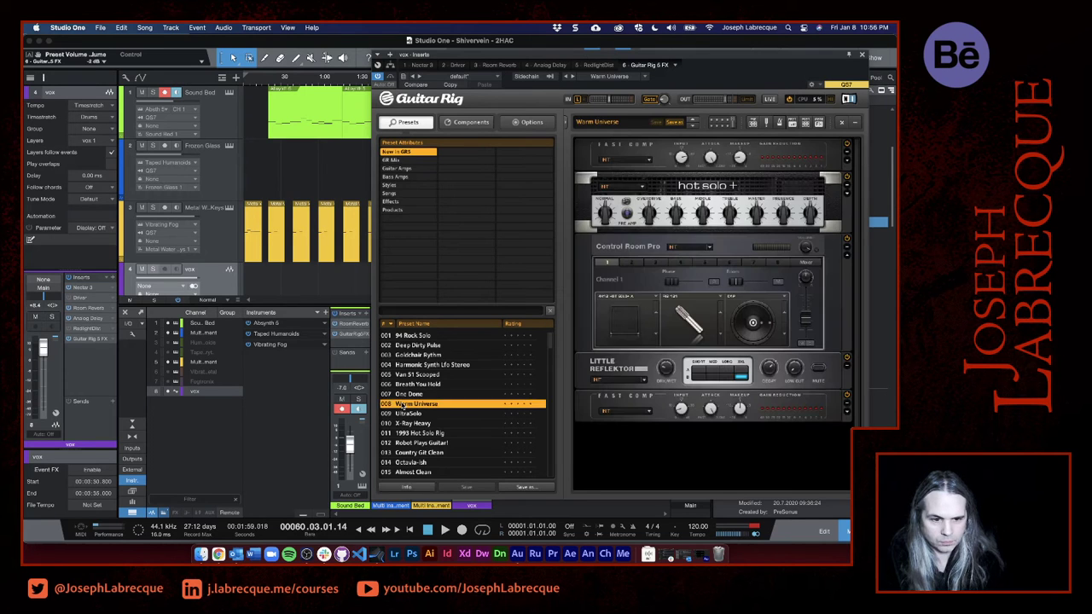
left_click_drag(522, 58, 471, 290)
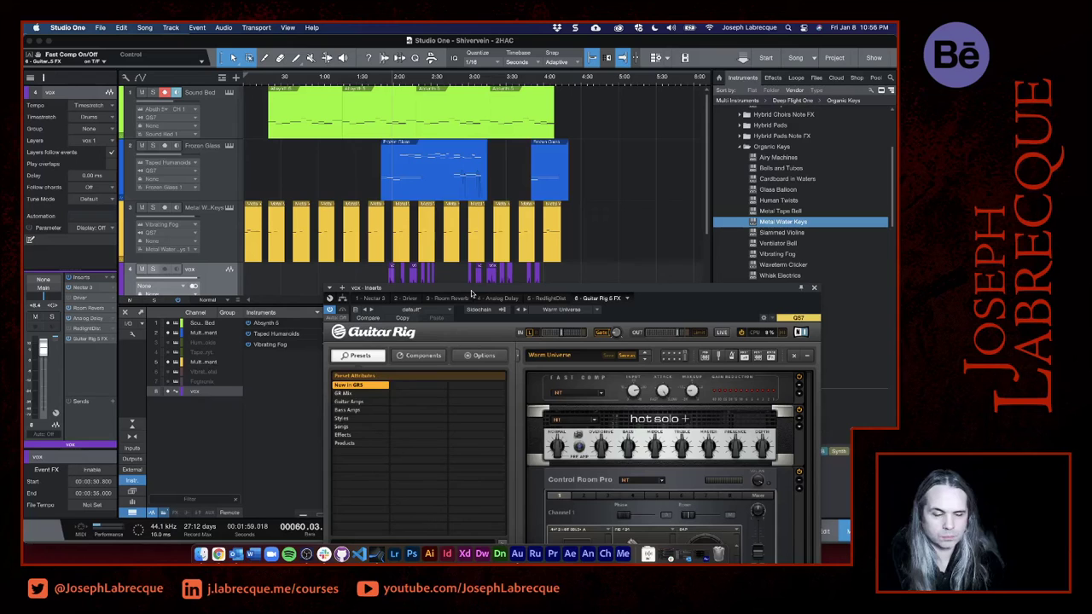
left_click(387, 82)
key("space")
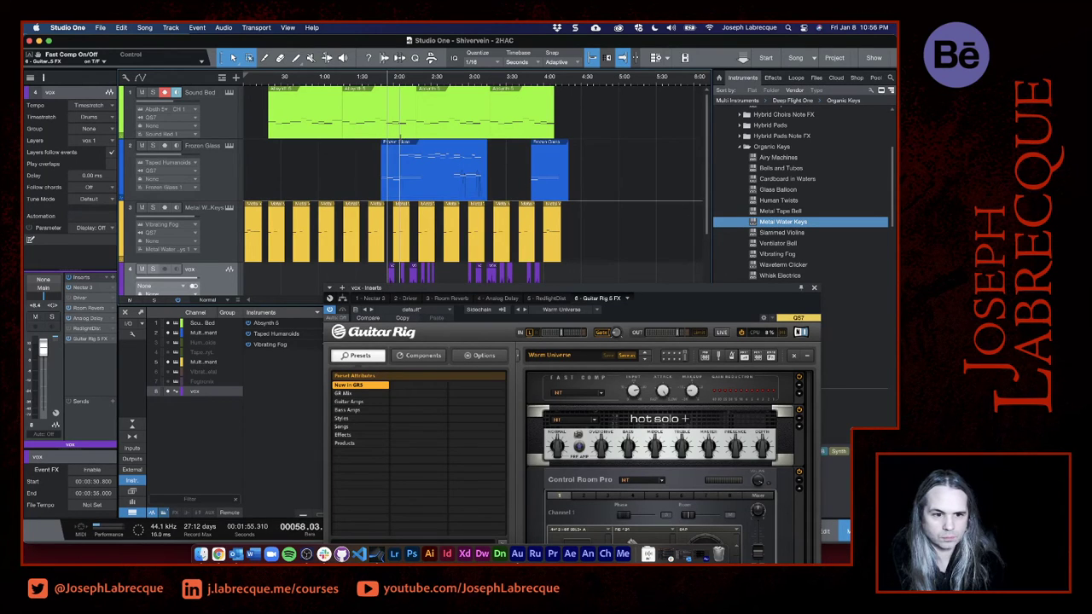
scroll(396, 170, "up", 4)
scroll(391, 208, "up", 2)
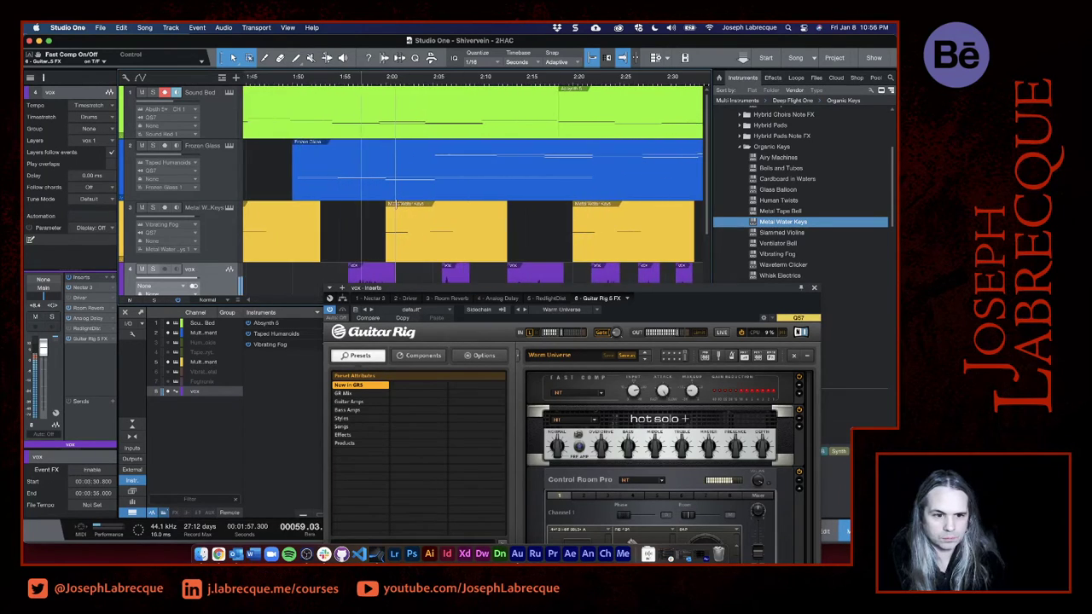
- Switch the Guitar Rig preset to Deep Dirty Pulse and audition the vocal with it
left_click_drag(473, 288, 378, 75)
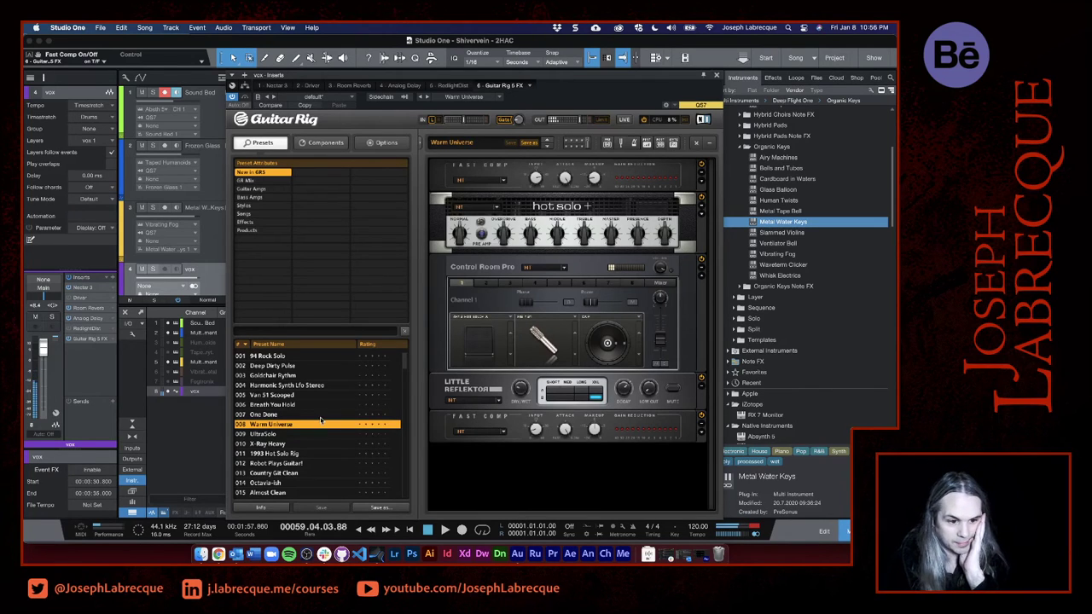
left_click(282, 366)
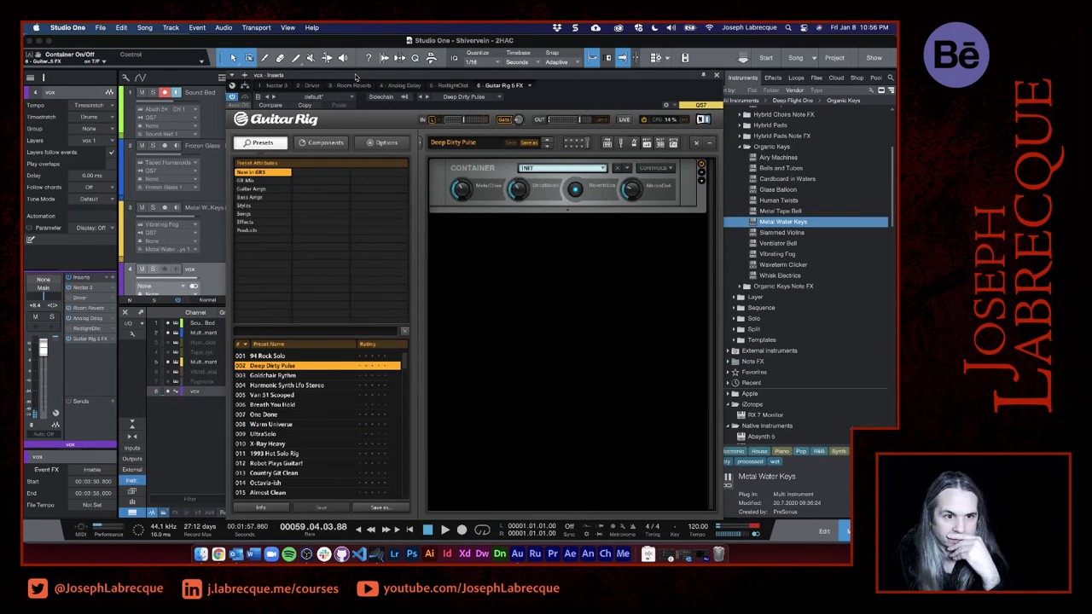
left_click_drag(356, 78, 359, 330)
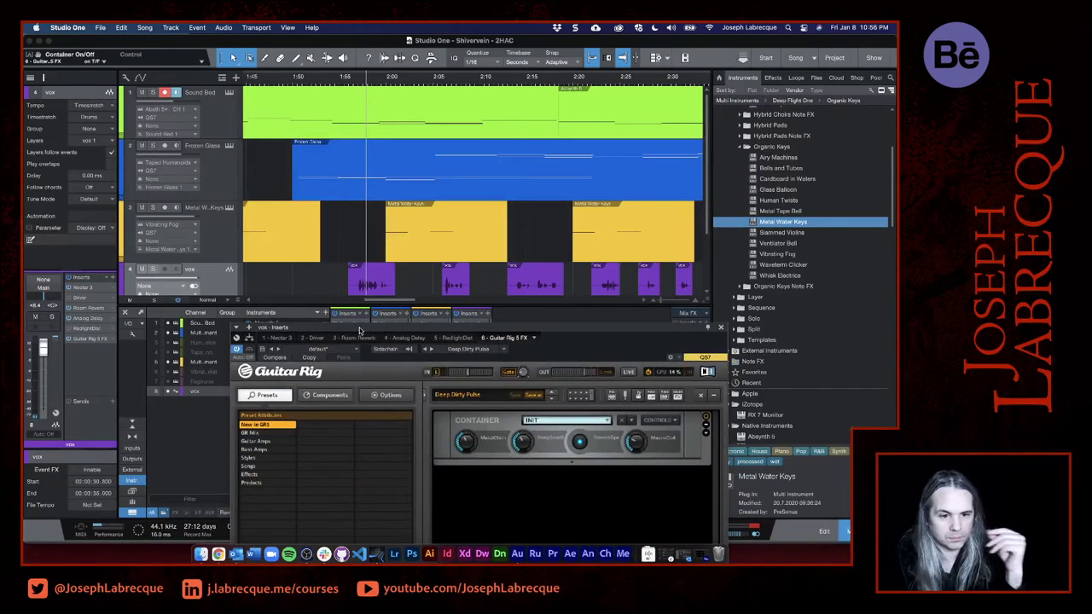
key("space")
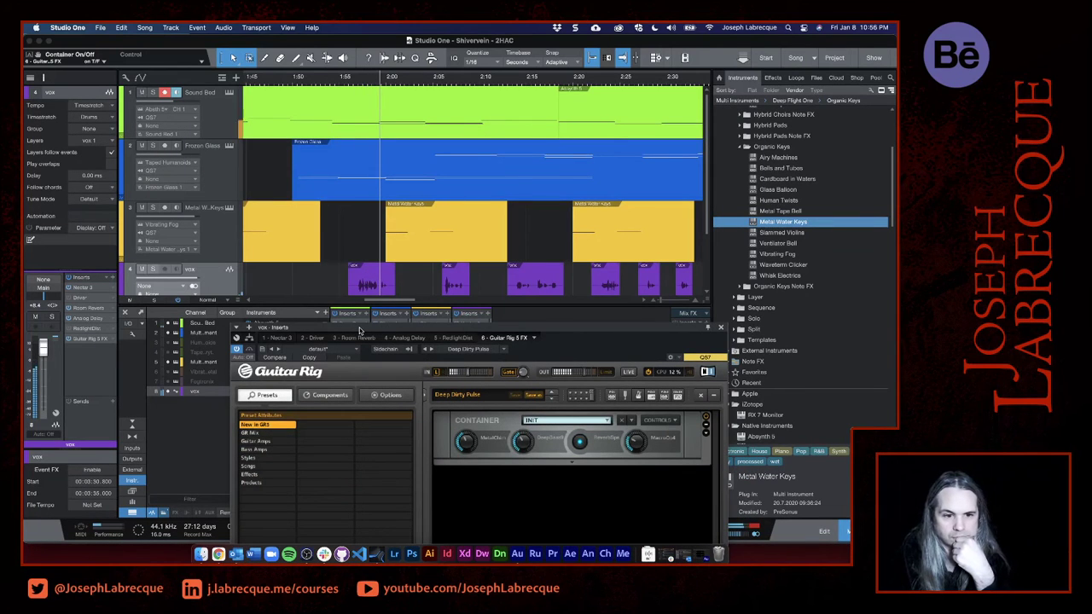
- Filter the Guitar Rig presets to Vocal effects and load the Dissonance preset
left_click_drag(620, 320, 612, 67)
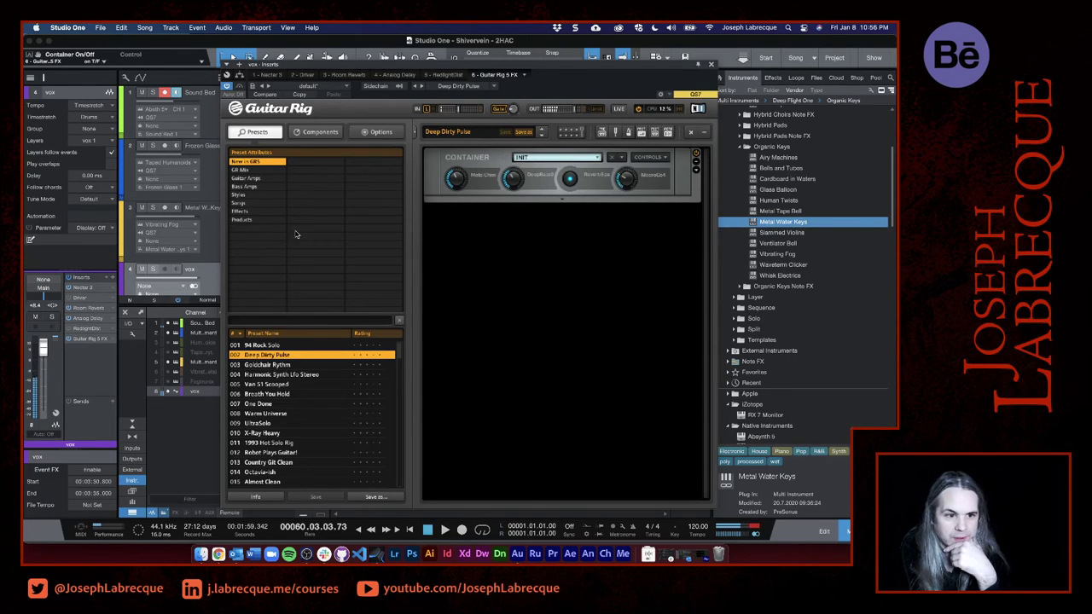
left_click(247, 211)
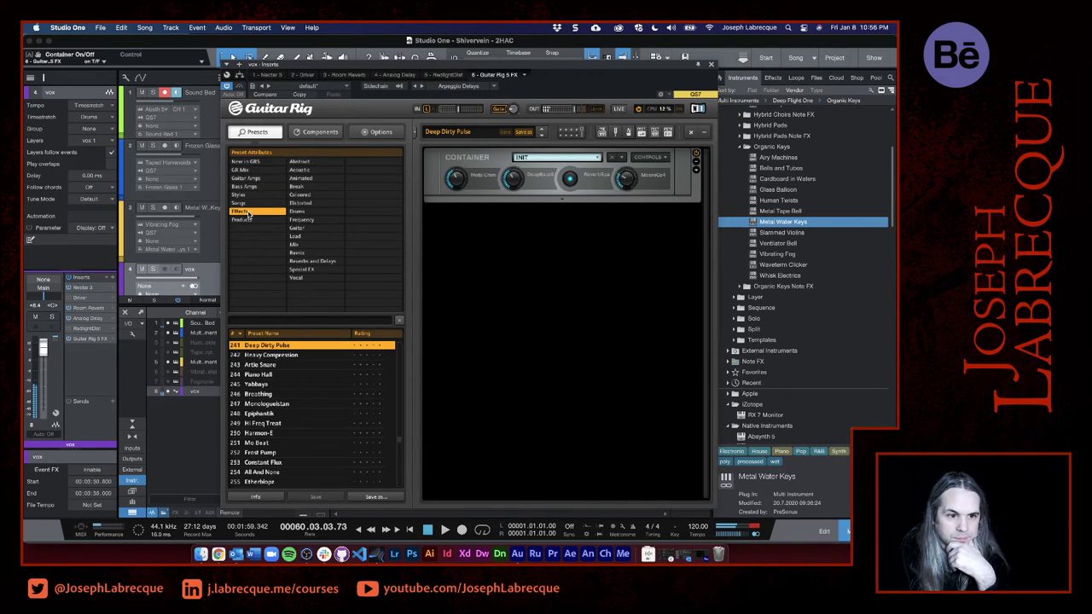
left_click(315, 270)
left_click(302, 279)
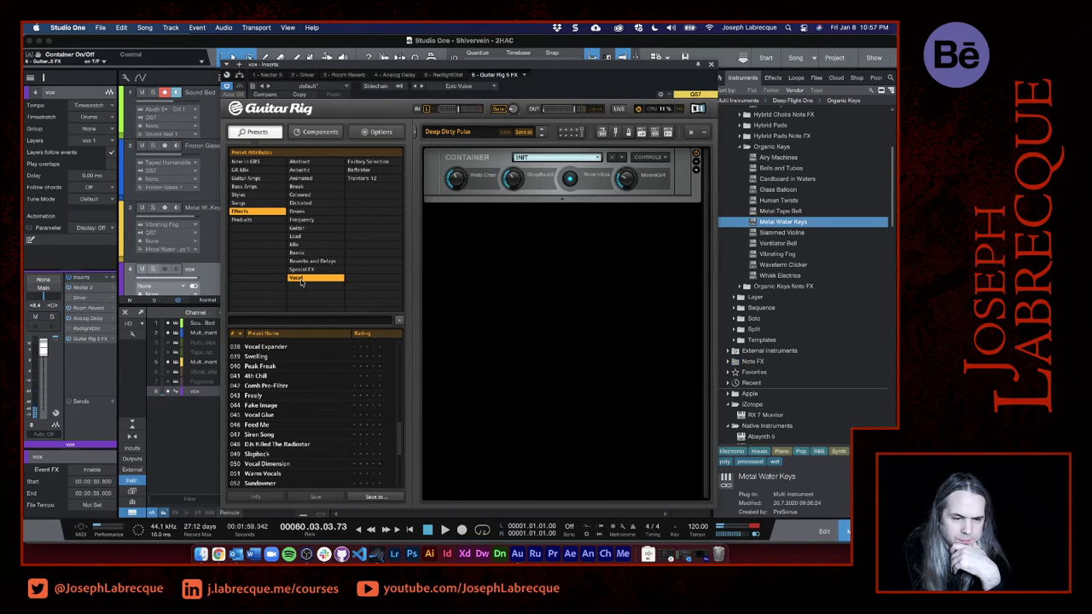
left_click(363, 179)
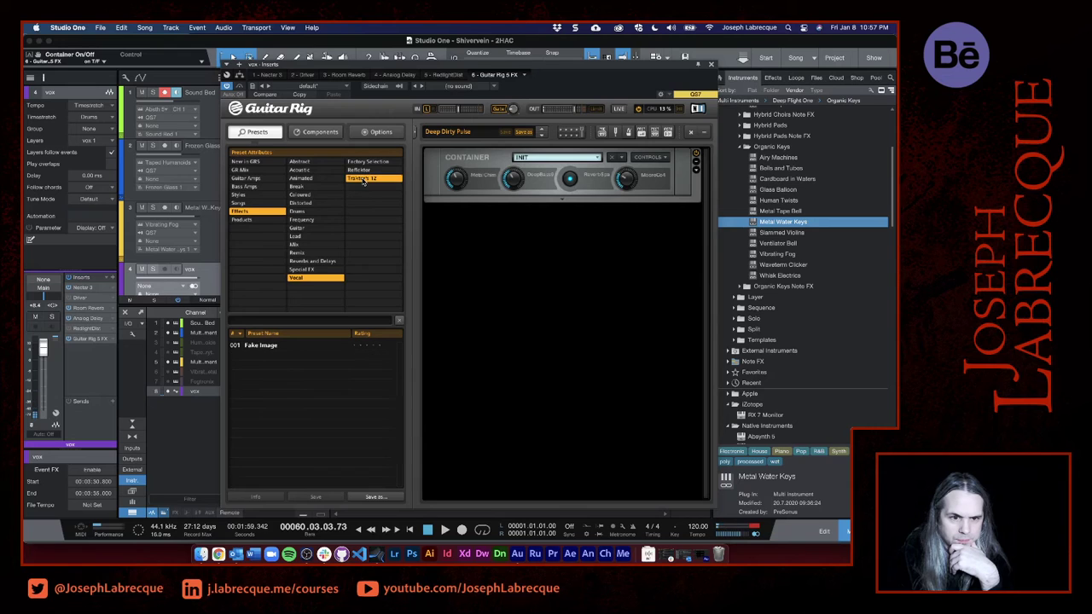
left_click(363, 179)
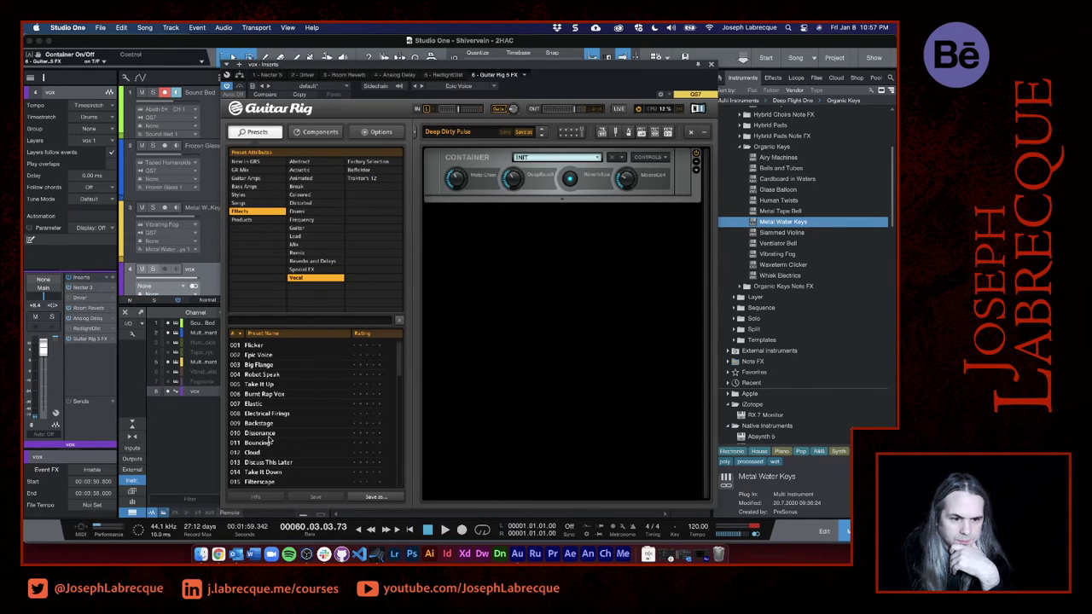
left_click(258, 433)
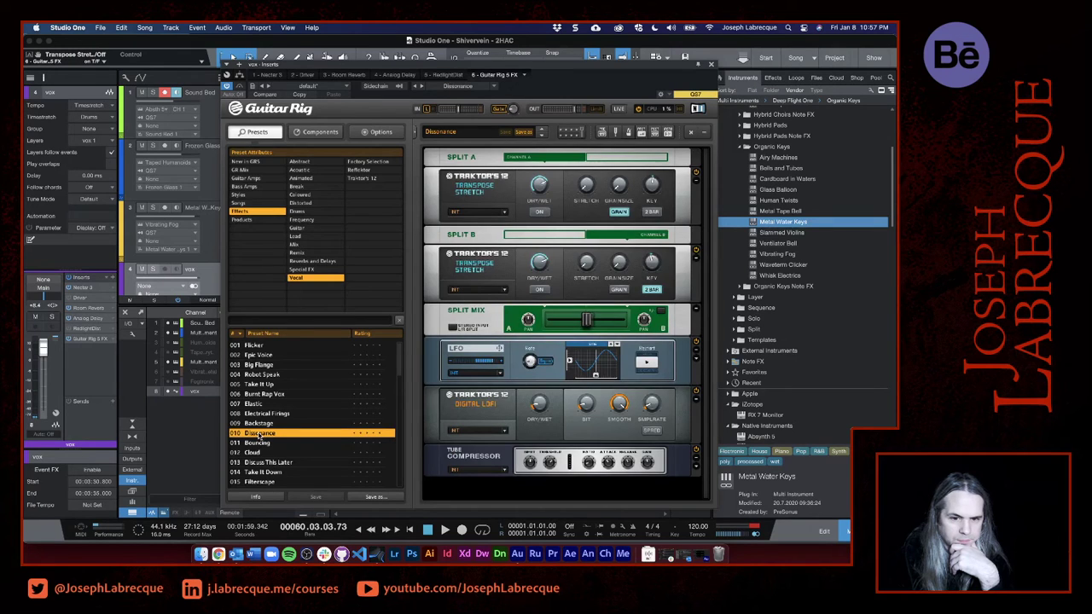
- Play the first vocal phrase from about 1:55 to audition the Dissonance preset
left_click_drag(381, 69, 231, 336)
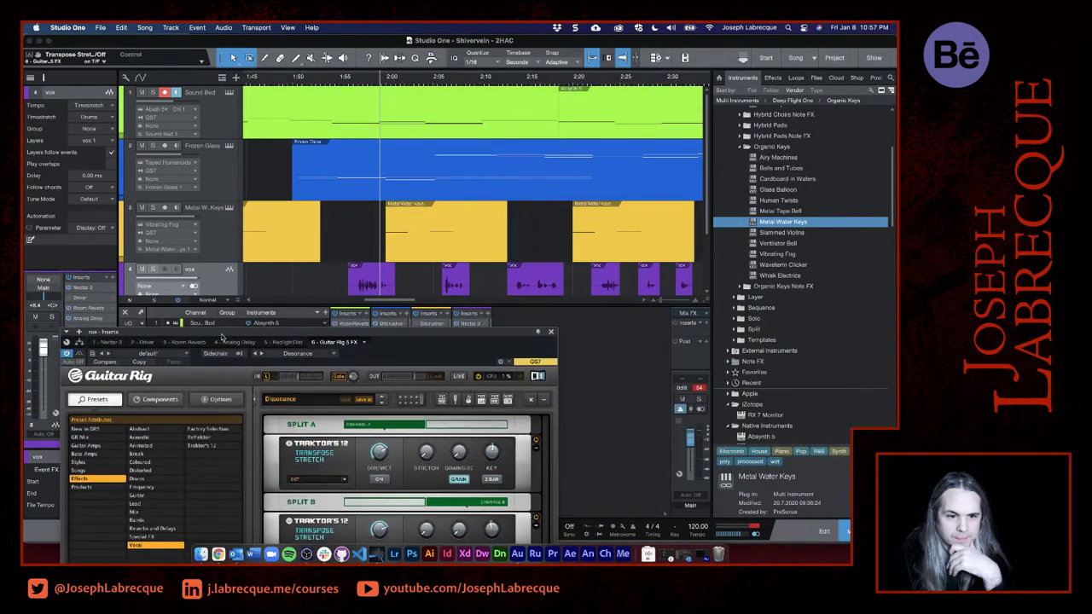
left_click(349, 80)
key("space")
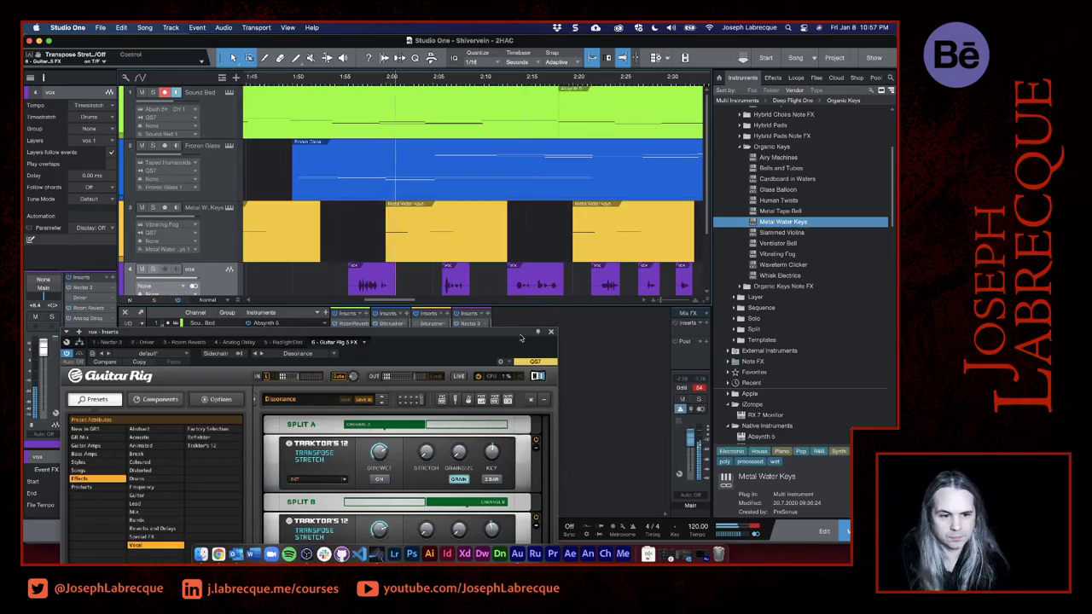
left_click_drag(521, 338, 815, 96)
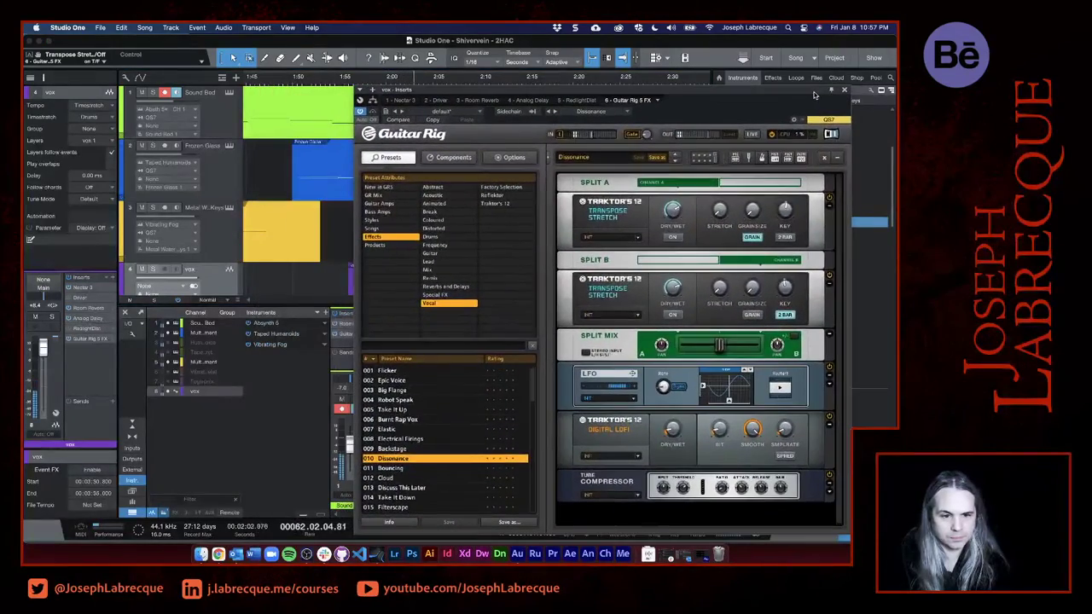
- Audition Guitar Rig's Throat Texture preset on the vocals and adjust the Peak Filter's dry/wet mix
left_click_drag(510, 94, 667, 55)
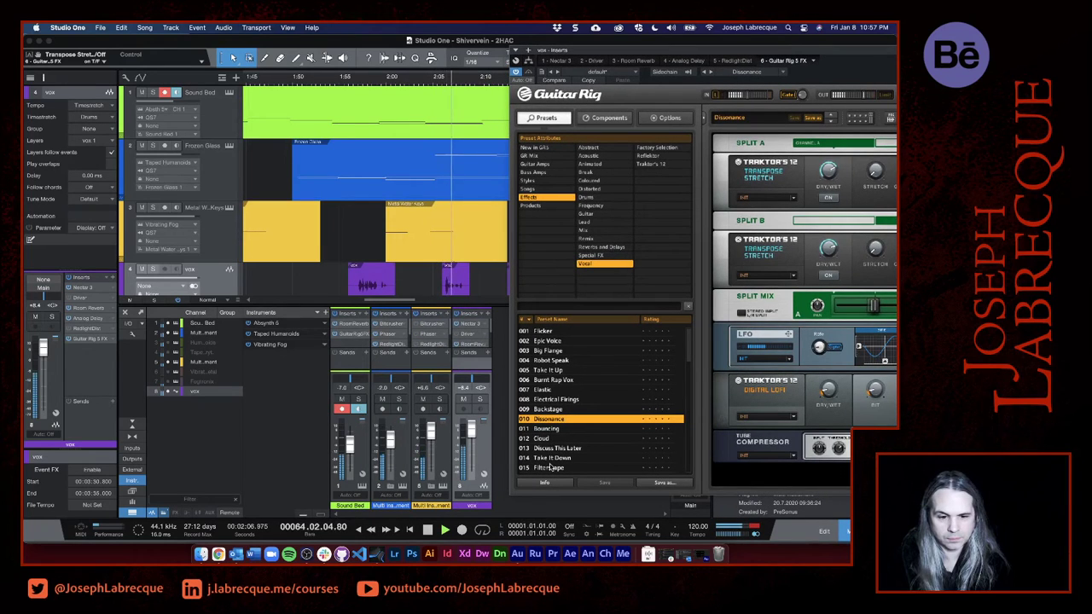
scroll(575, 437, "down", 1)
scroll(575, 436, "down", 1)
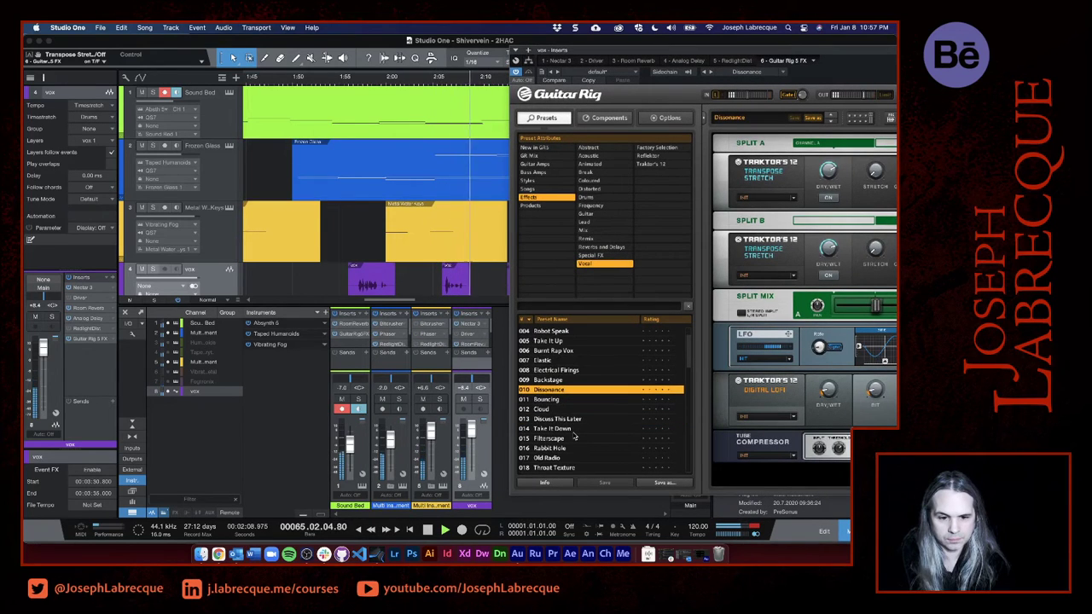
scroll(552, 456, "down", 1)
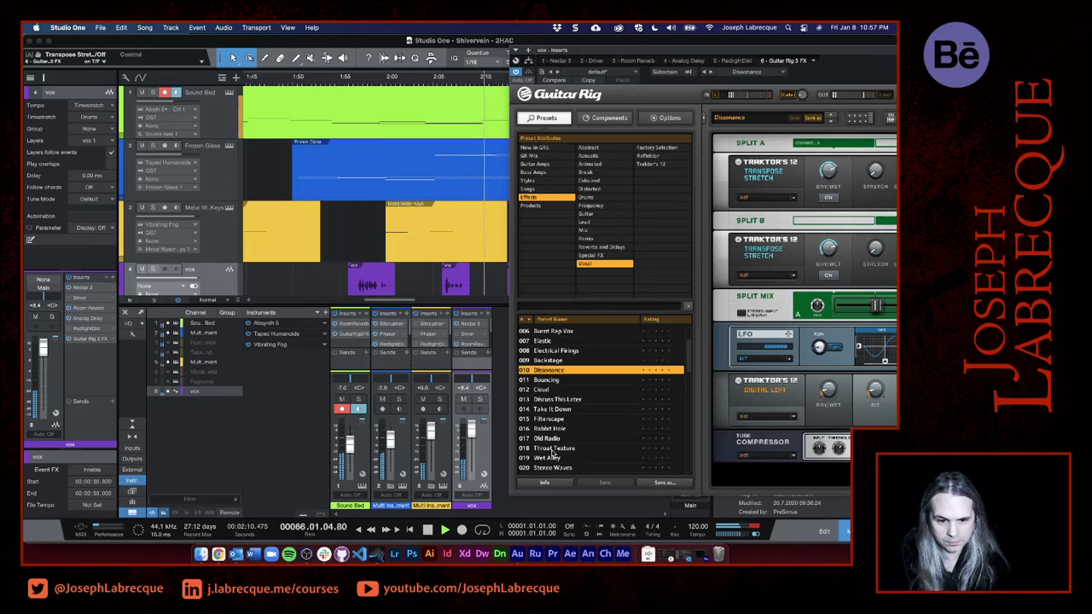
left_click(539, 448)
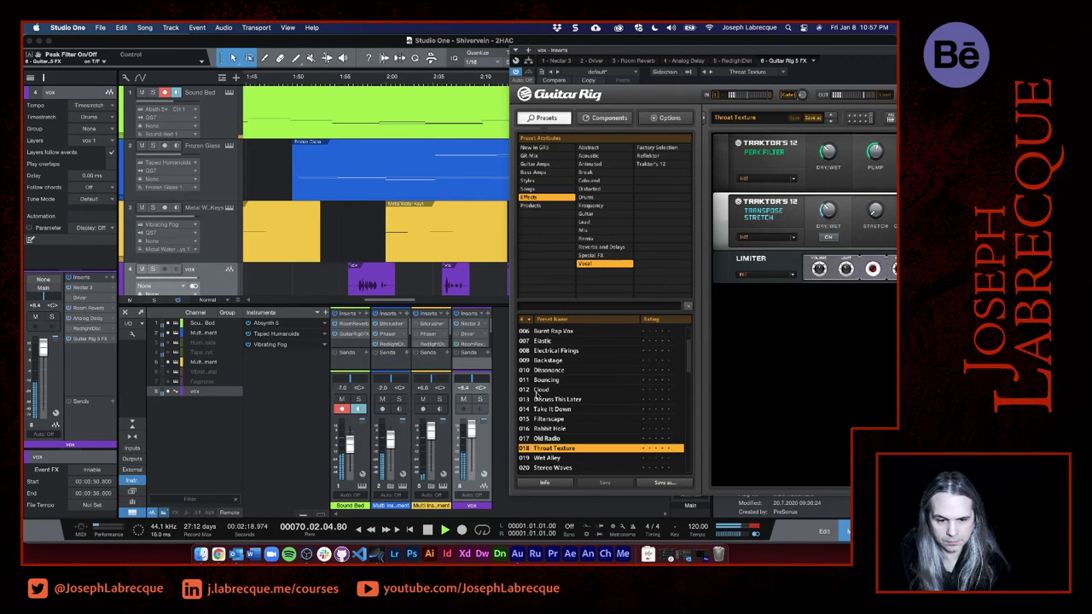
left_click_drag(823, 41, 514, 44)
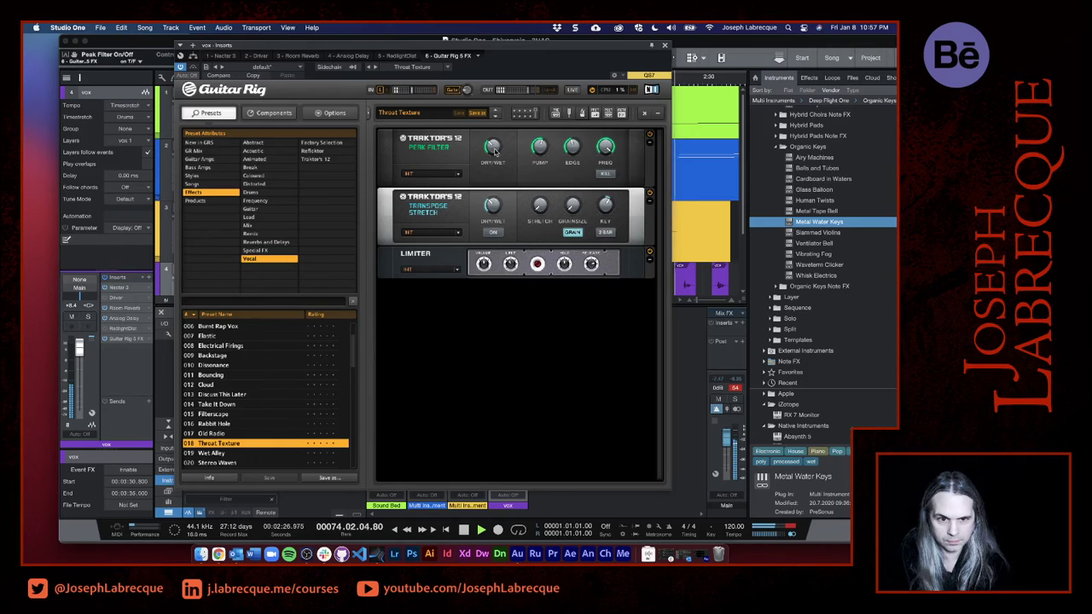
left_click_drag(495, 149, 497, 110)
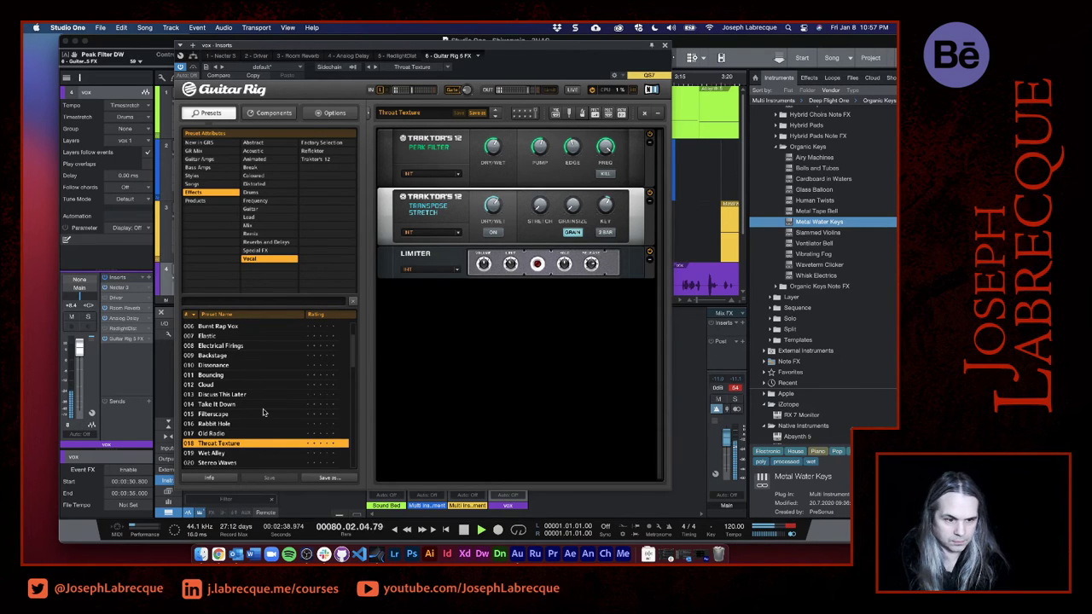
- Audition the Filterscape, Rabbit Hole and Dream Vox presets on the vocals during playback
left_click(229, 414)
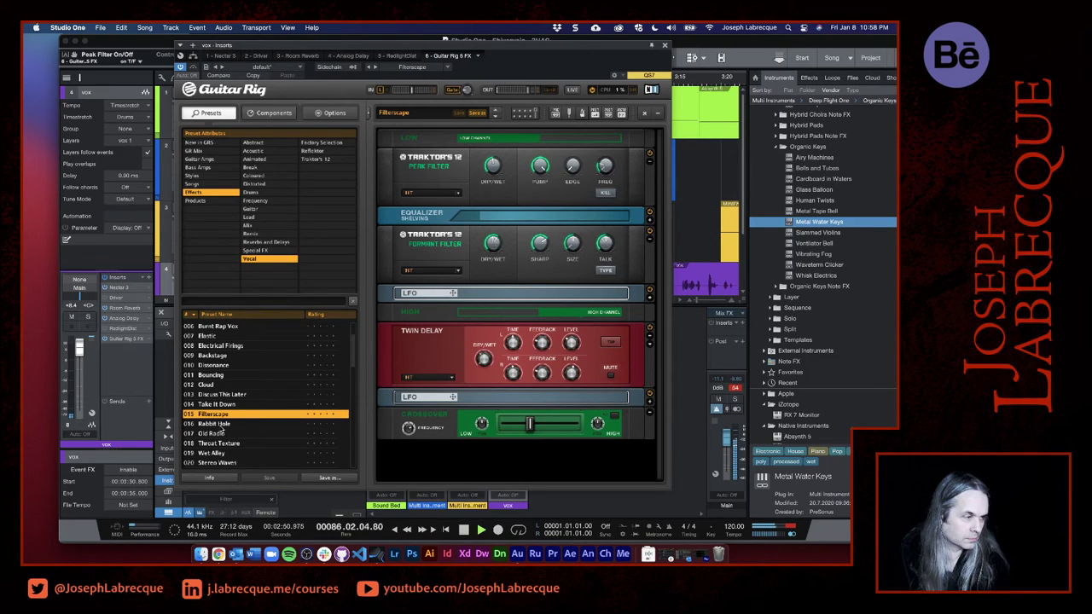
scroll(221, 431, "down", 3)
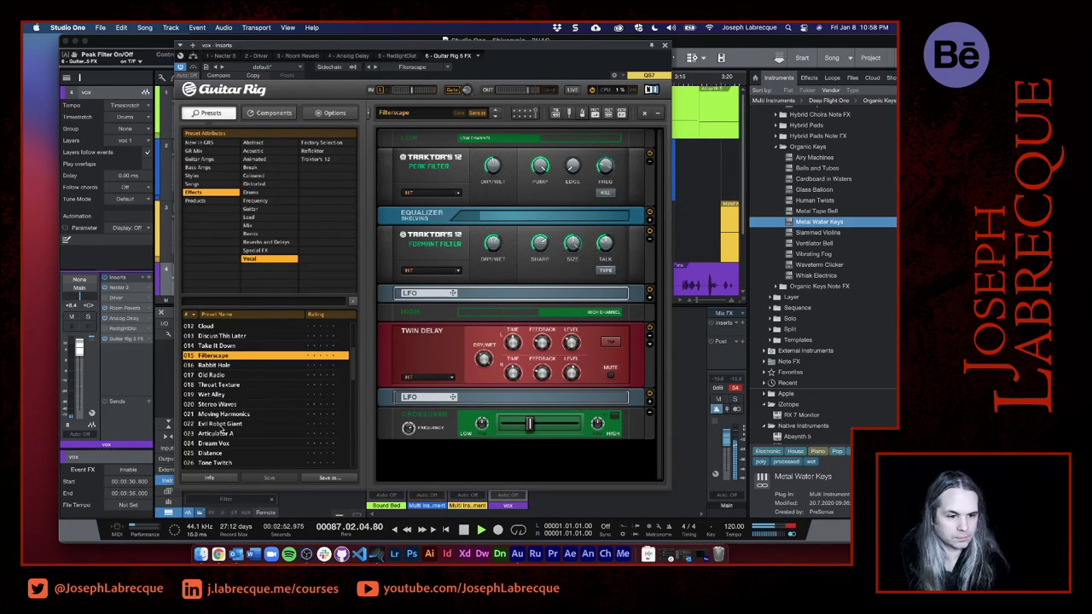
left_click(738, 44)
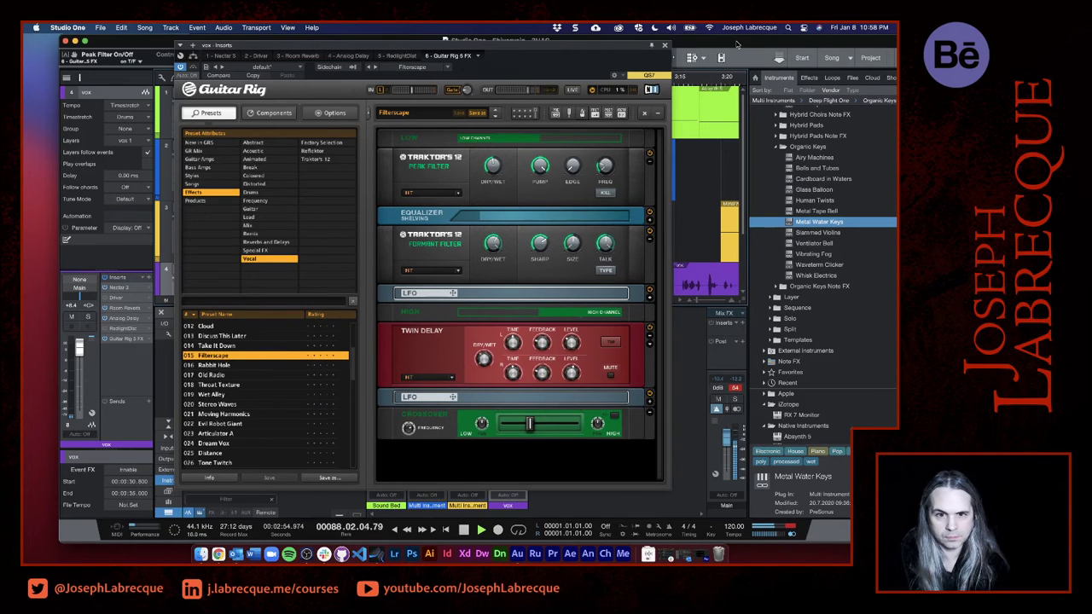
left_click_drag(628, 47, 473, 68)
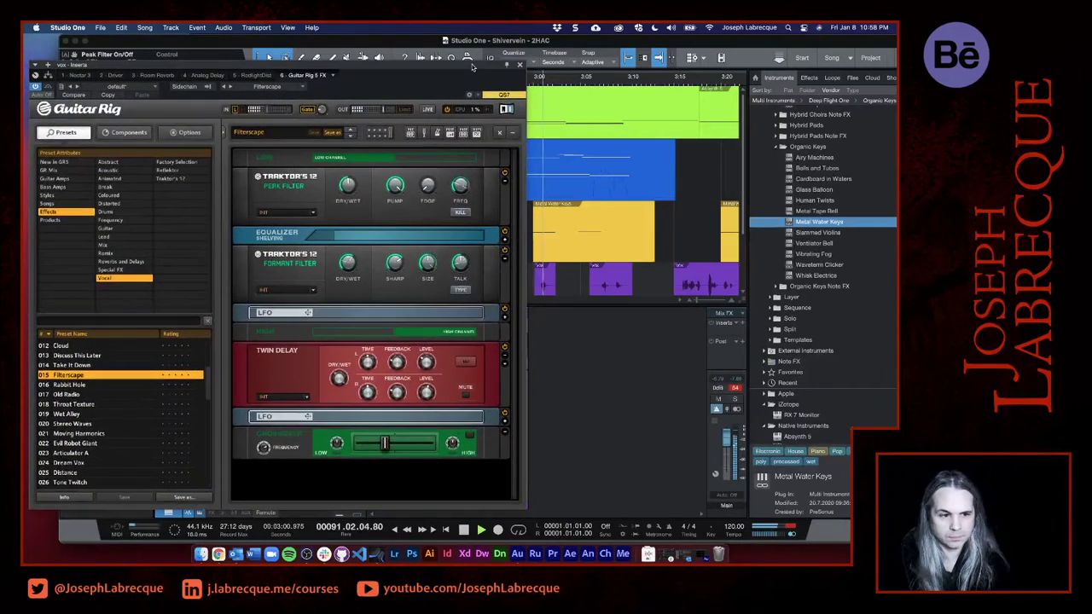
left_click(83, 386)
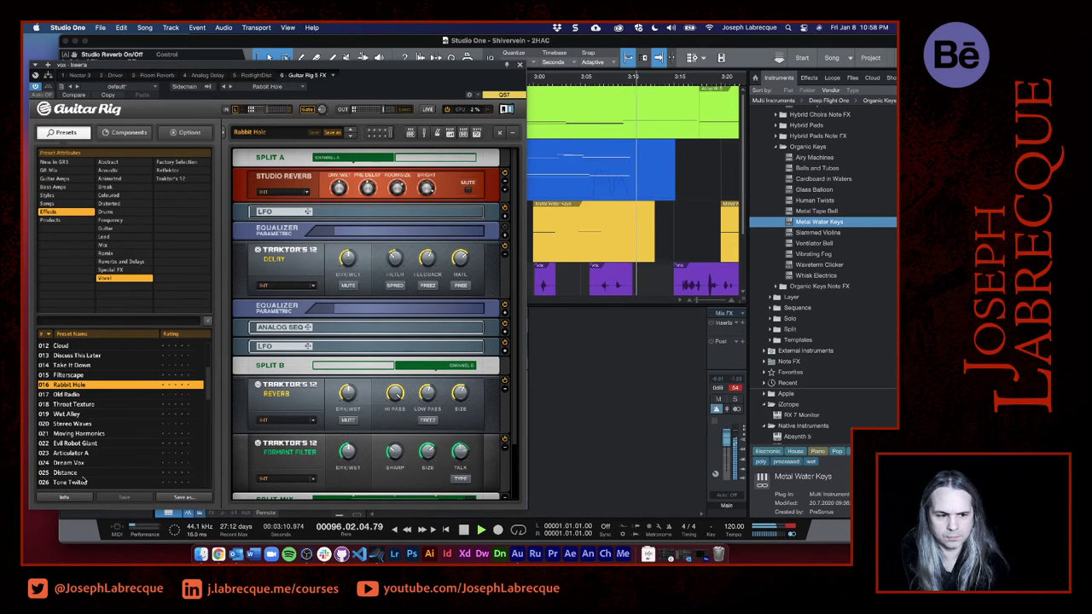
left_click(83, 462)
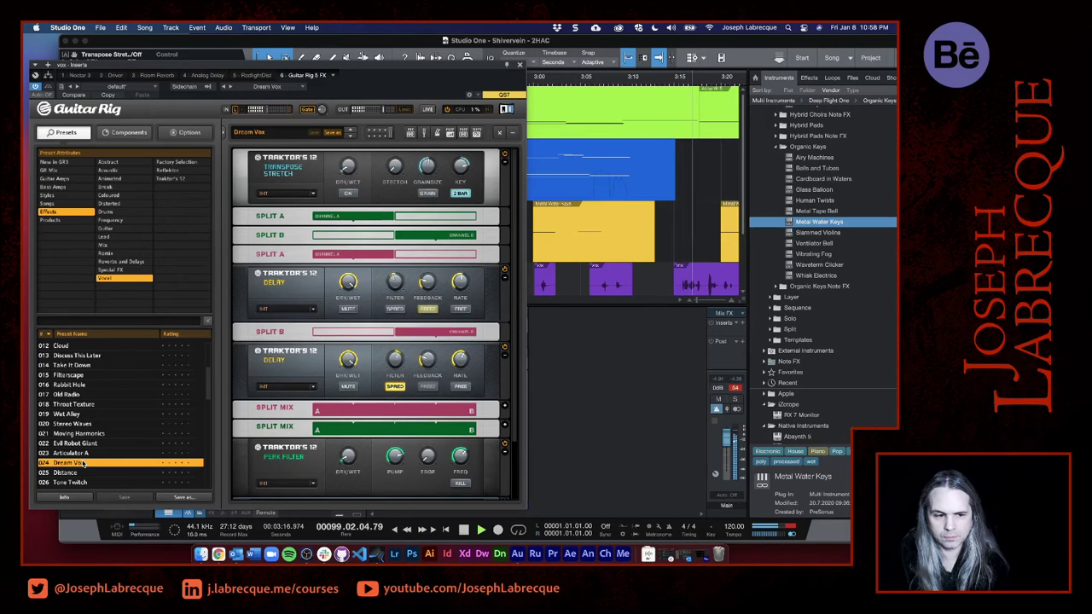
- Load Guitar Rig's Warm Vocals preset and play the song from about 3:23 to audition it on the vocals
scroll(108, 431, "down", 10)
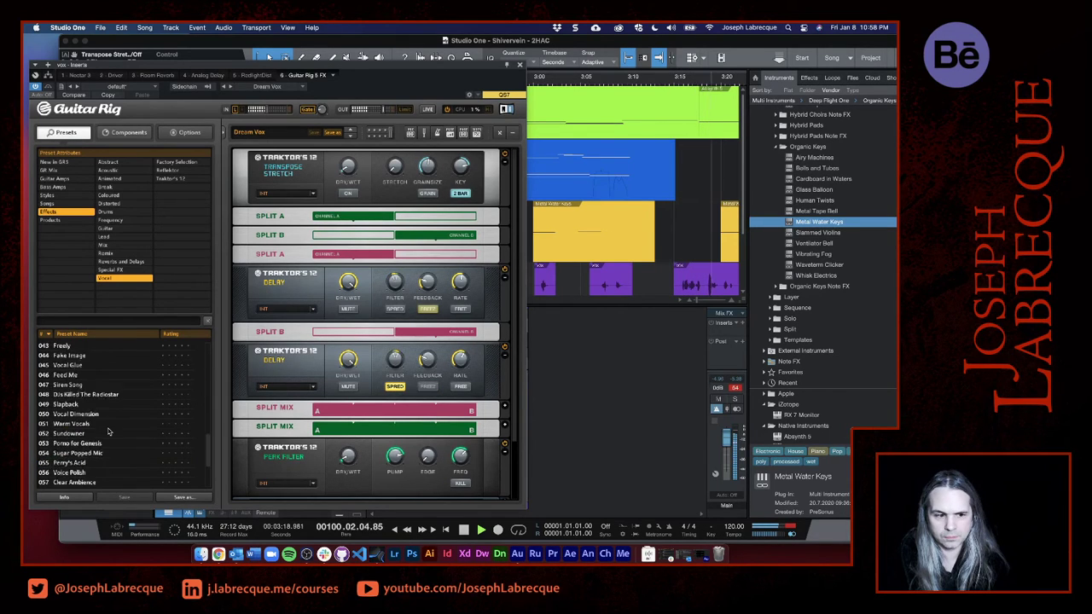
scroll(102, 429, "down", 1)
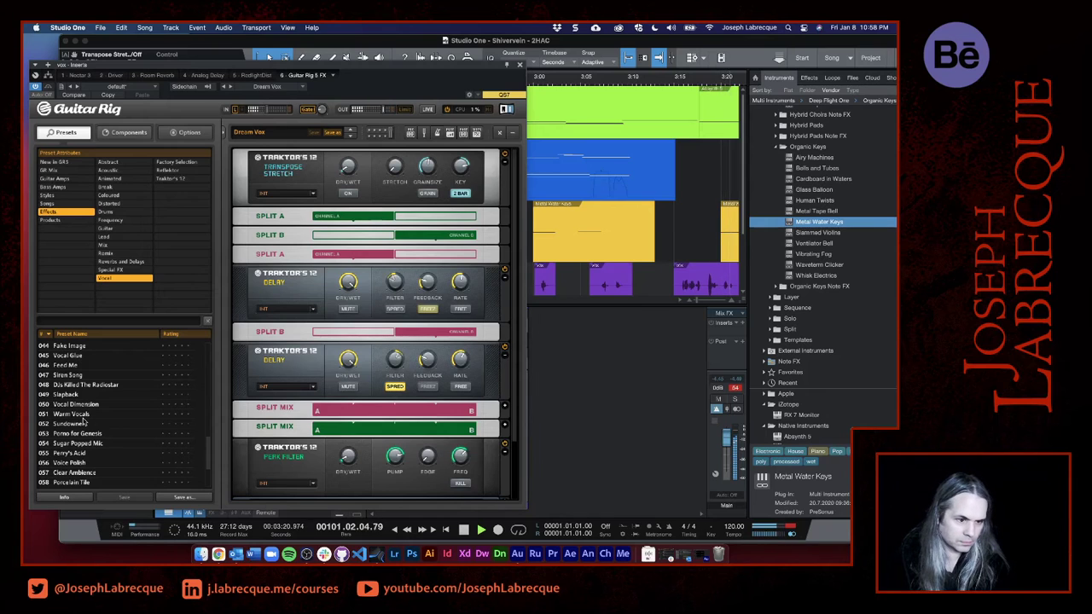
left_click(83, 415)
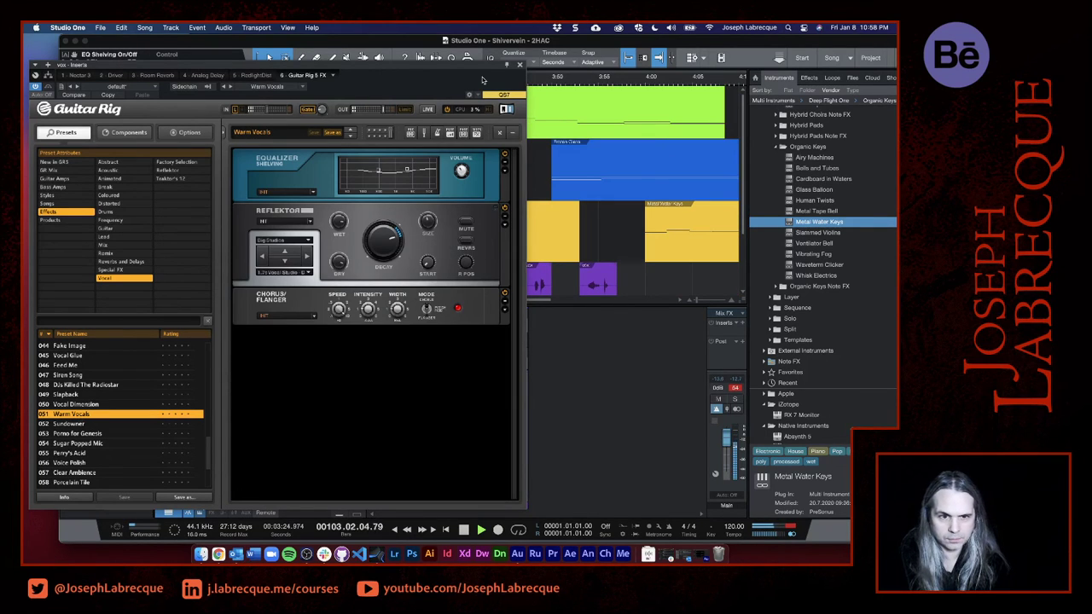
left_click_drag(484, 74, 209, 131)
key("space")
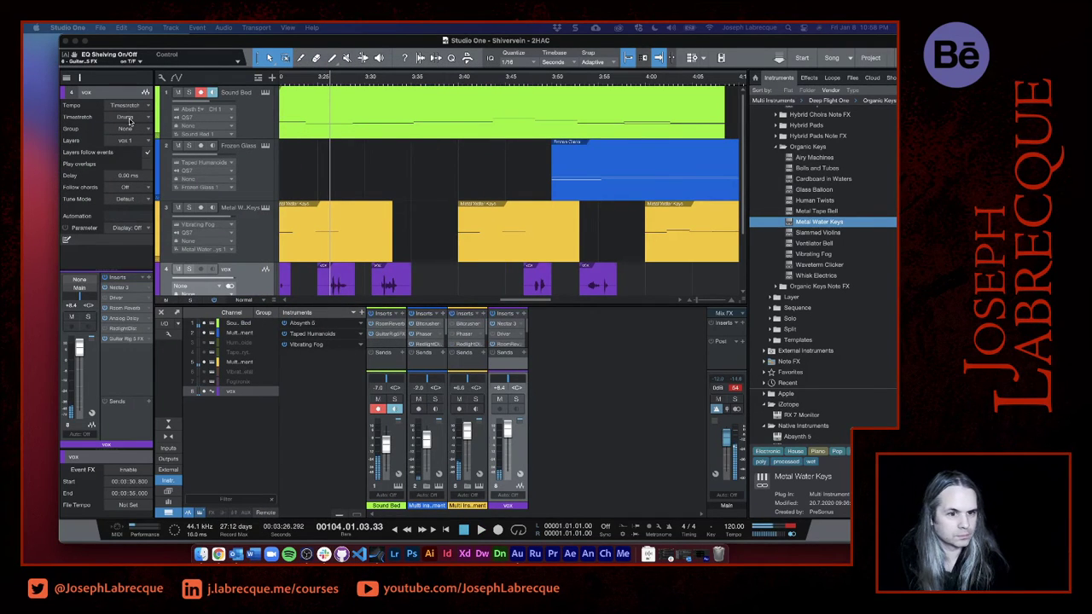
left_click(300, 79)
key("space")
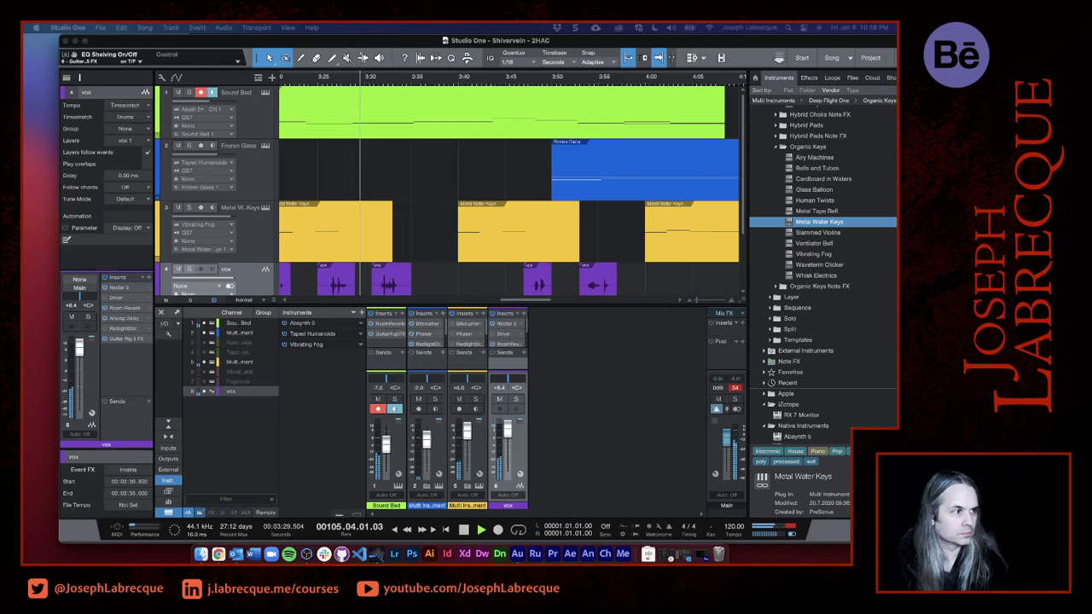
- Set the Reflektor's decay to 135% and adjust its dry level in the Warm Vocals preset, closing the effect window when done
left_click_drag(25, 55, 430, 58)
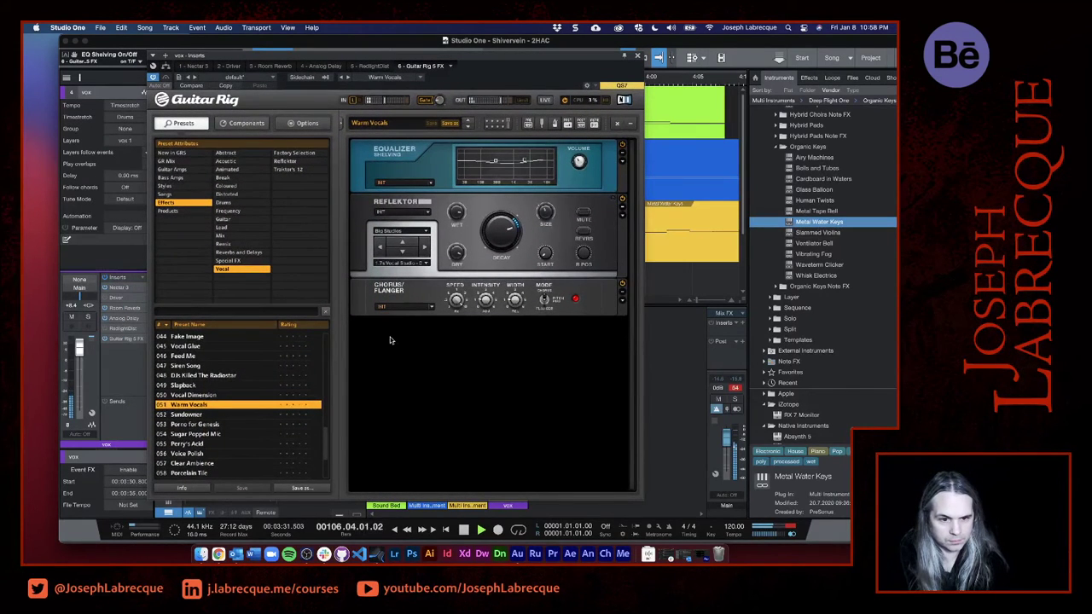
left_click_drag(516, 229, 516, 222)
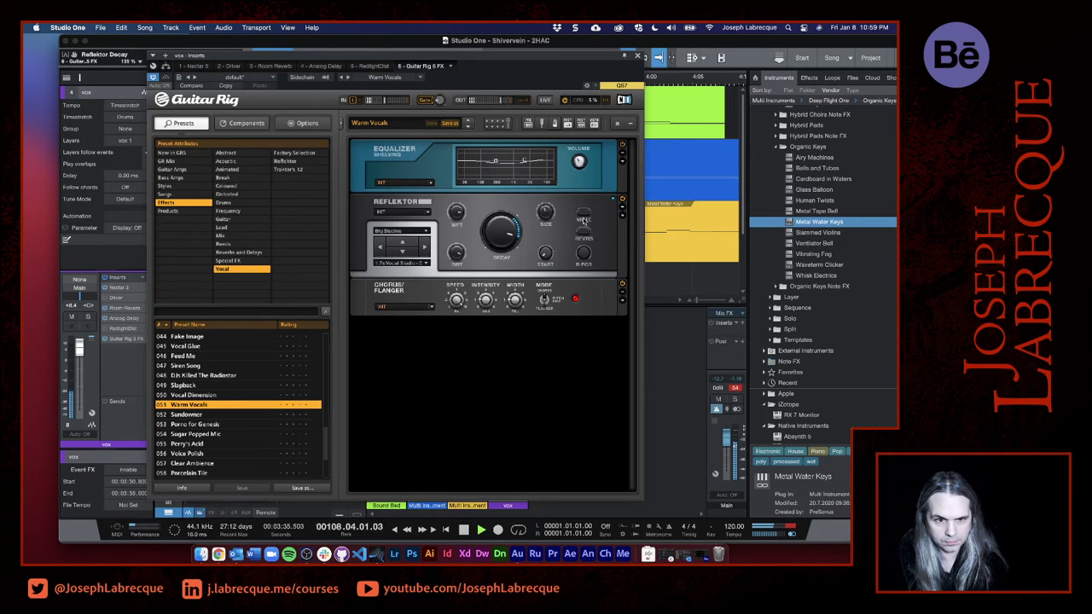
mouse_move(580, 161)
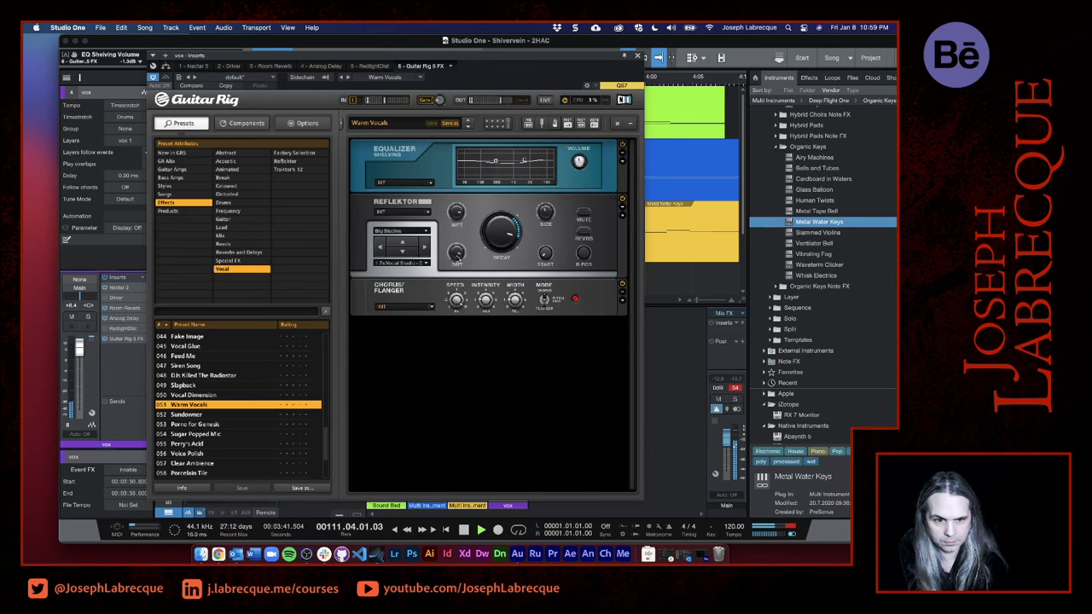
mouse_move(460, 264)
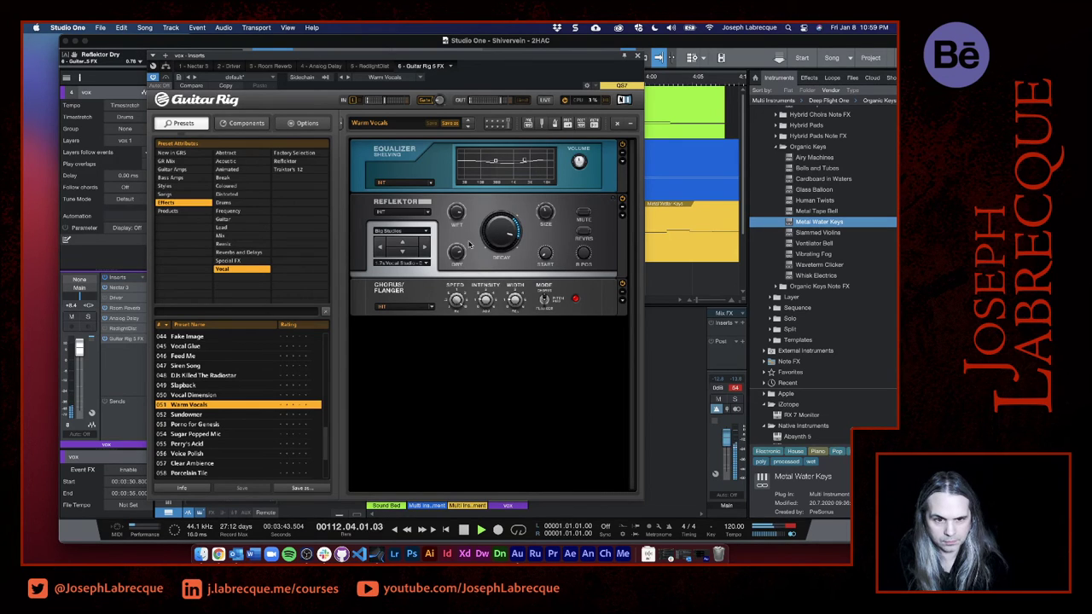
left_click_drag(543, 67, 414, 89)
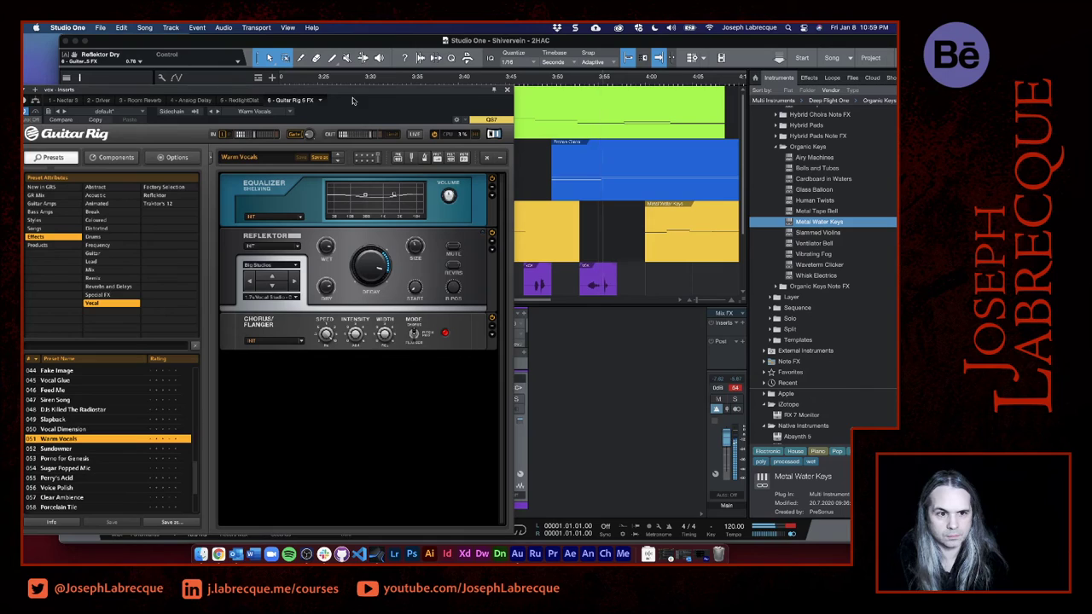
left_click_drag(340, 89, 553, 60)
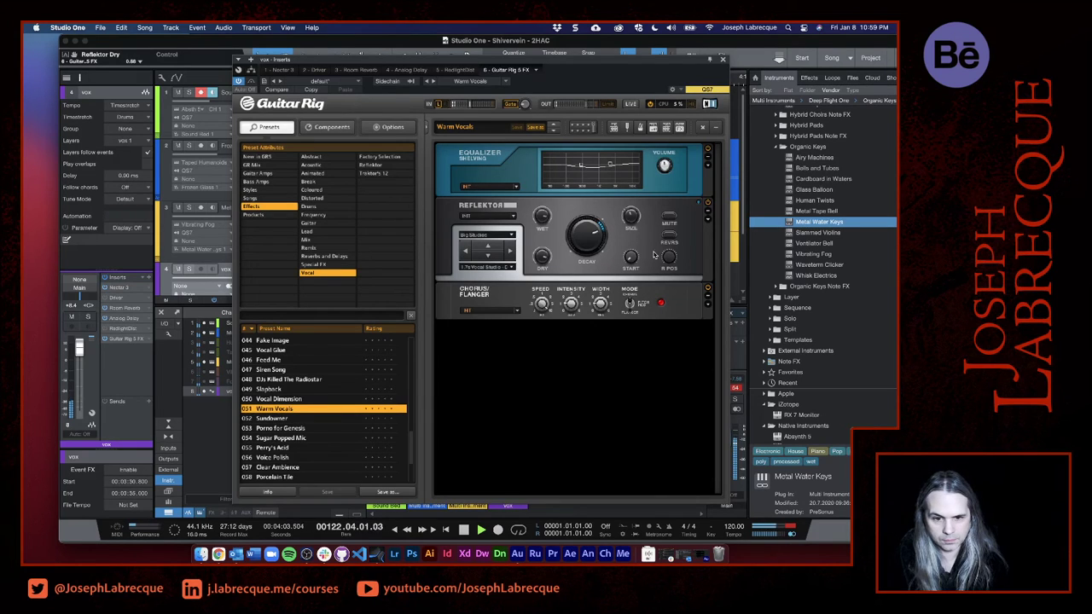
left_click(724, 62)
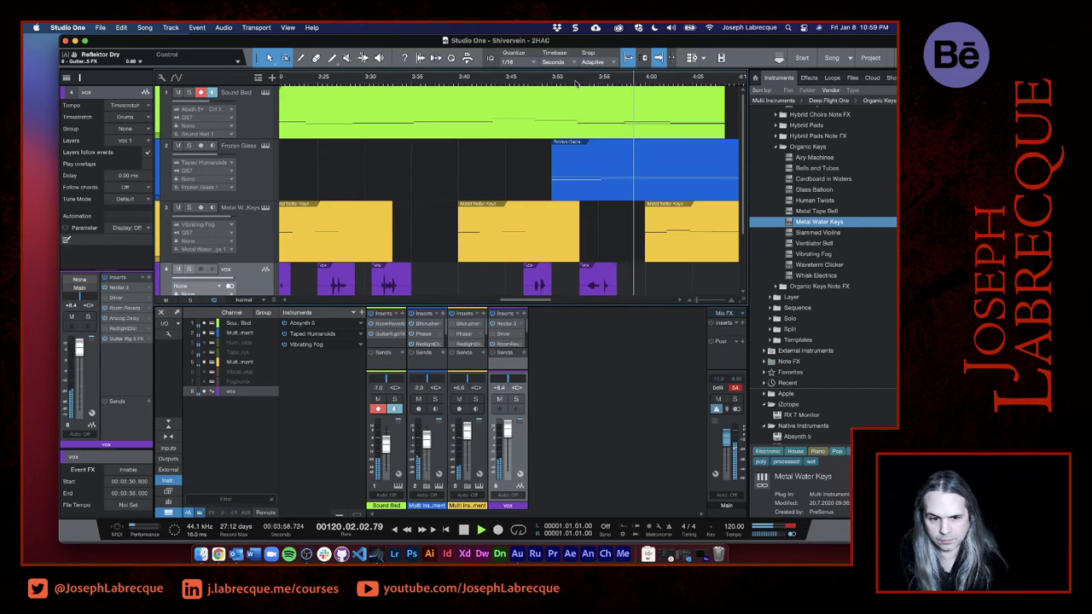
- Replay the song from about 1:51, just before the first vocal phrase, to hear the vocals in the mix
key("space")
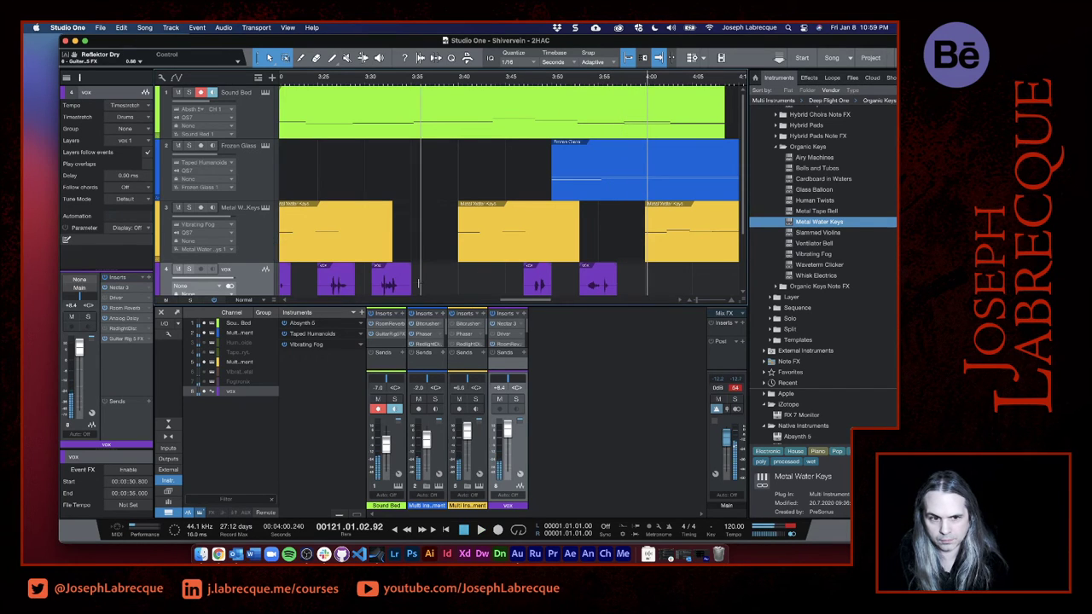
scroll(422, 255, "down", 5)
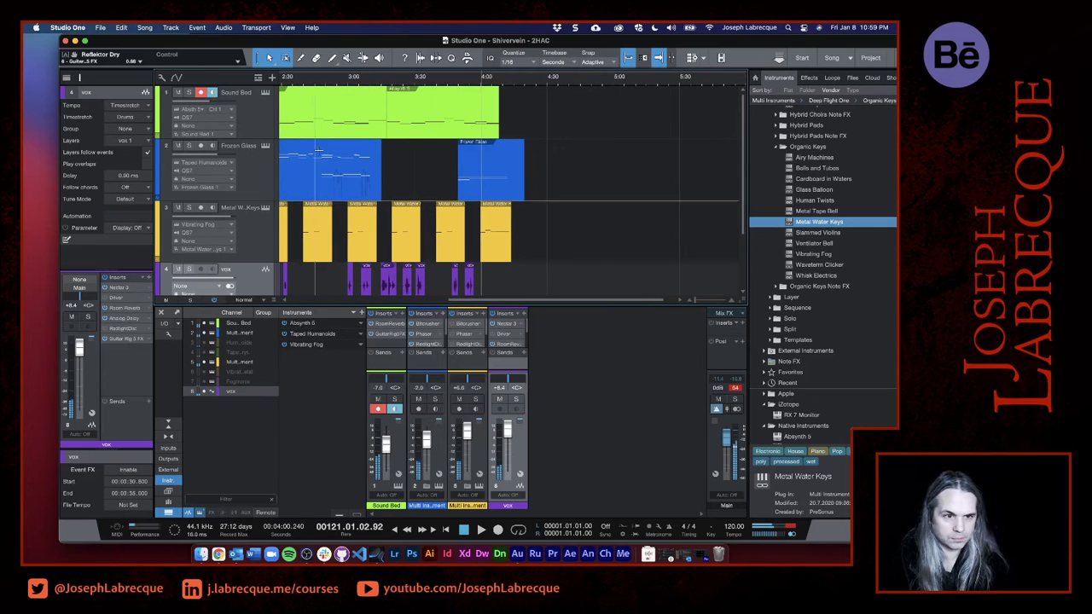
scroll(300, 139, "left", 5)
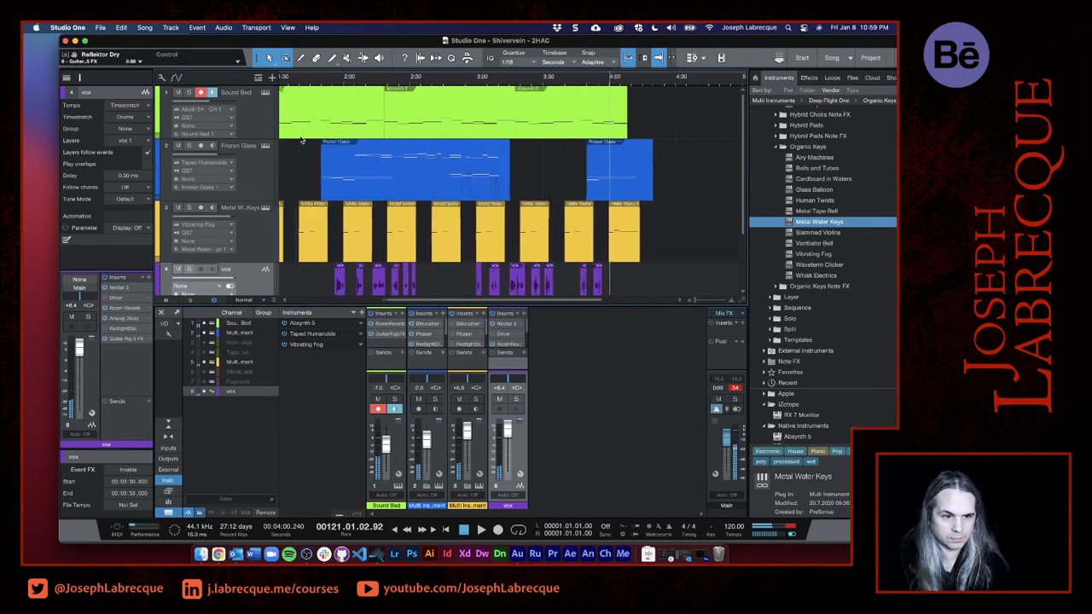
left_click(367, 79)
key("space")
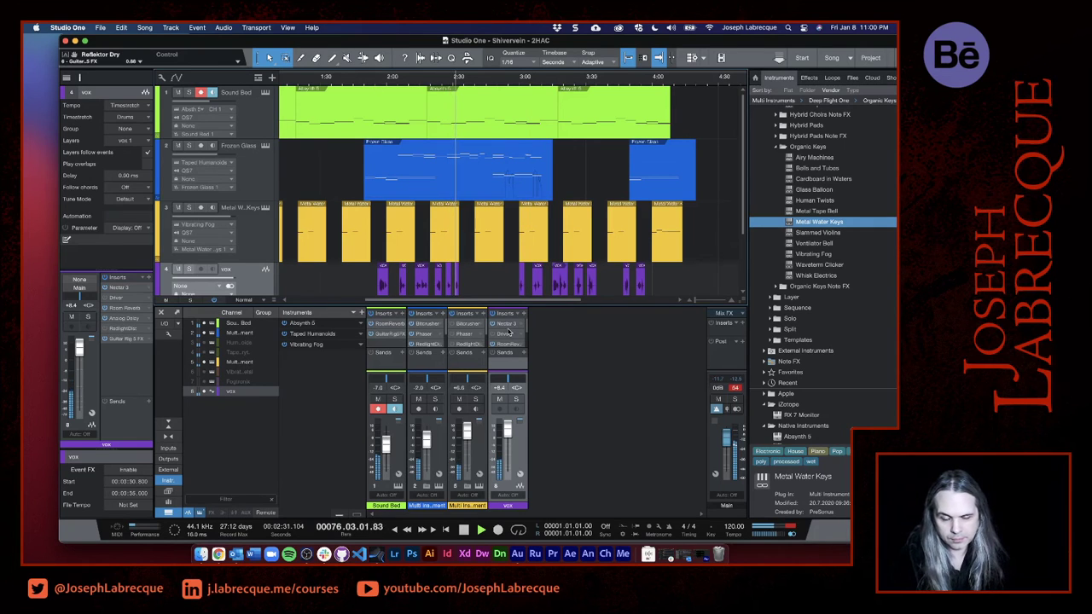
- Set the dry/wet mix of the vox channel's Analog Delay to 25% and audition the second vocal section from about 3:03
scroll(509, 338, "down", 3)
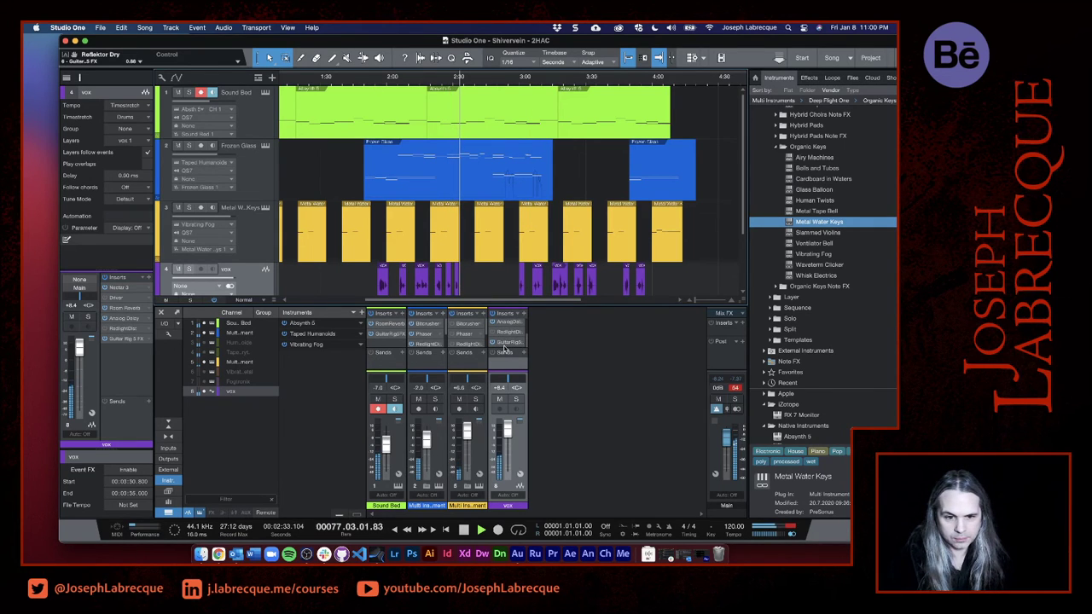
left_click(508, 323)
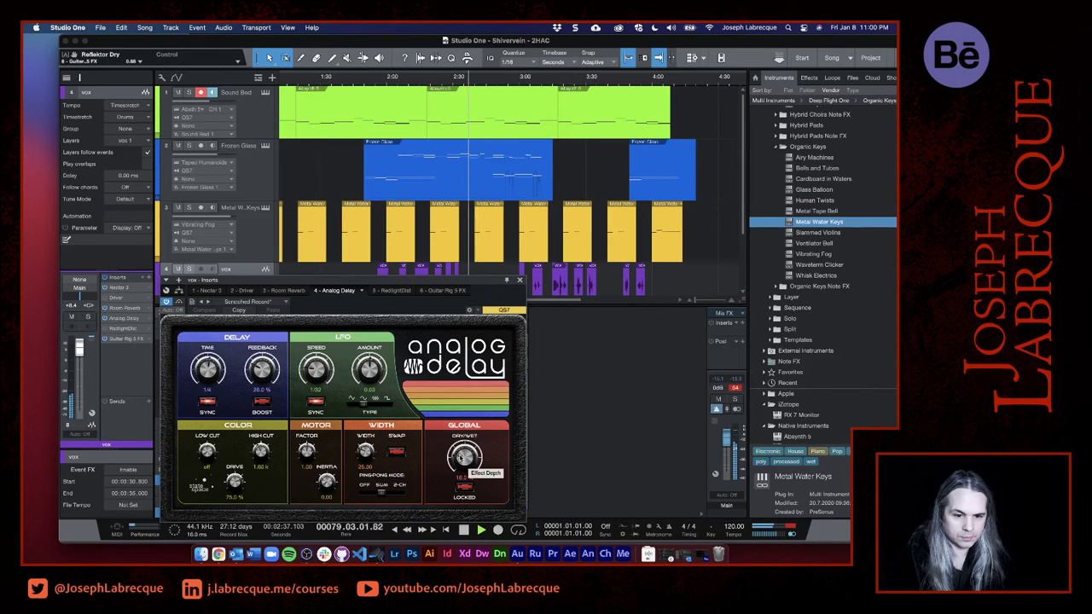
left_click_drag(460, 458, 457, 448)
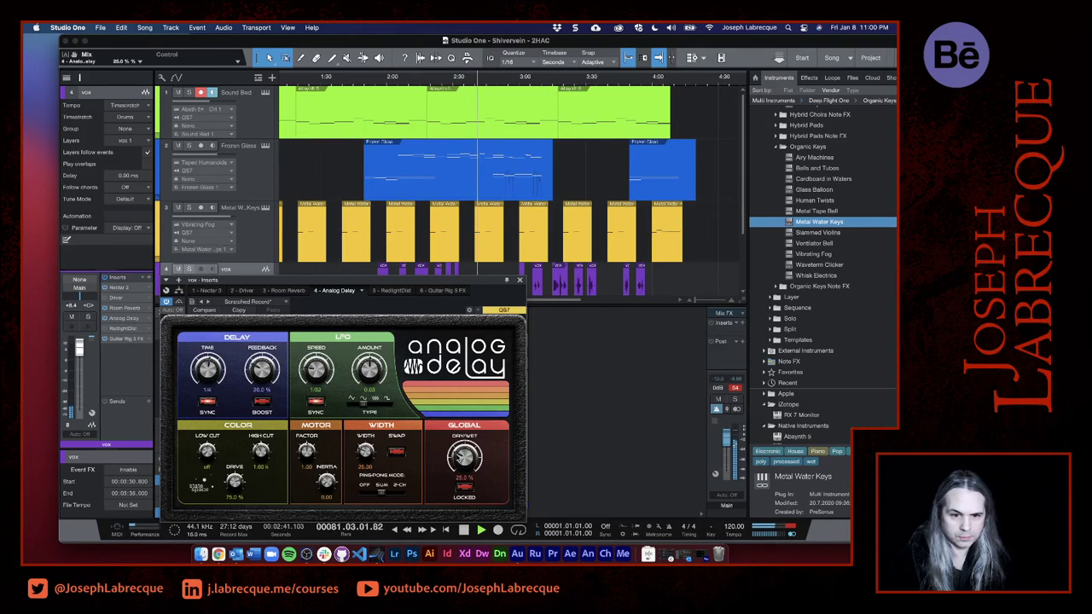
left_click(527, 80)
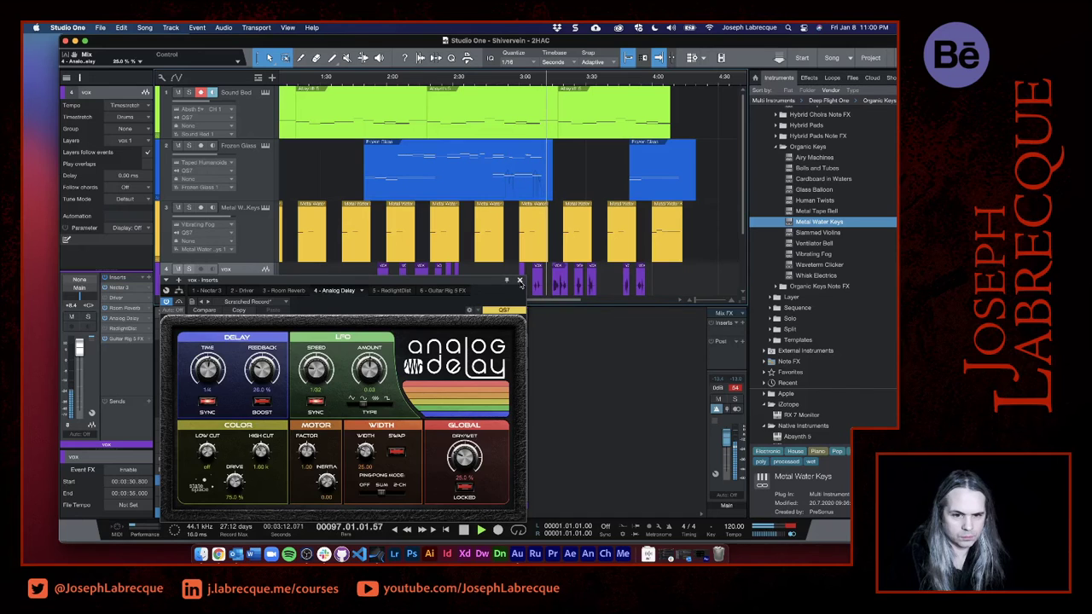
left_click(519, 280)
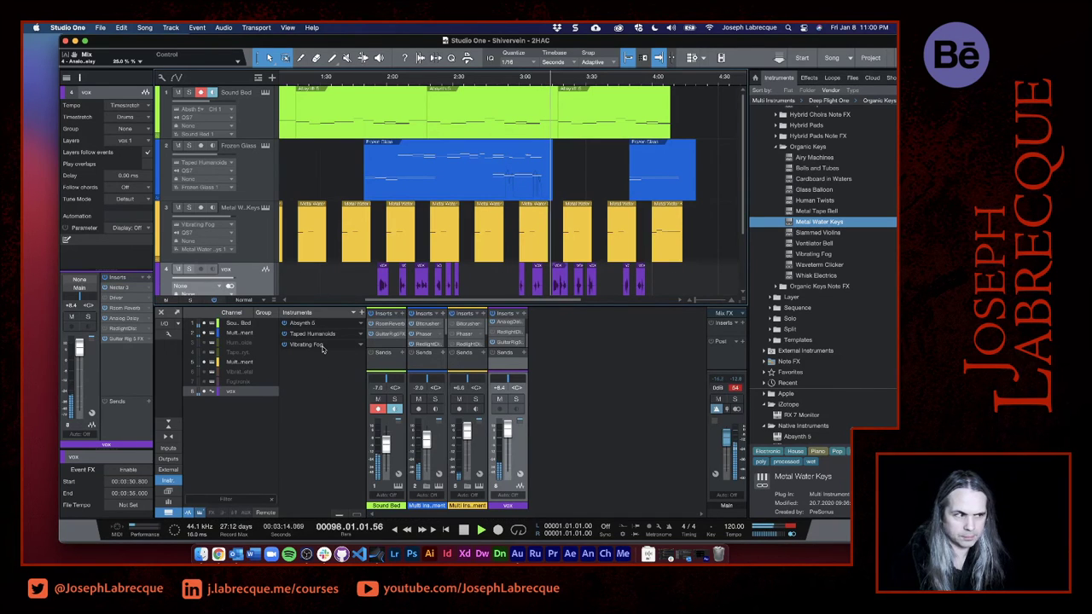
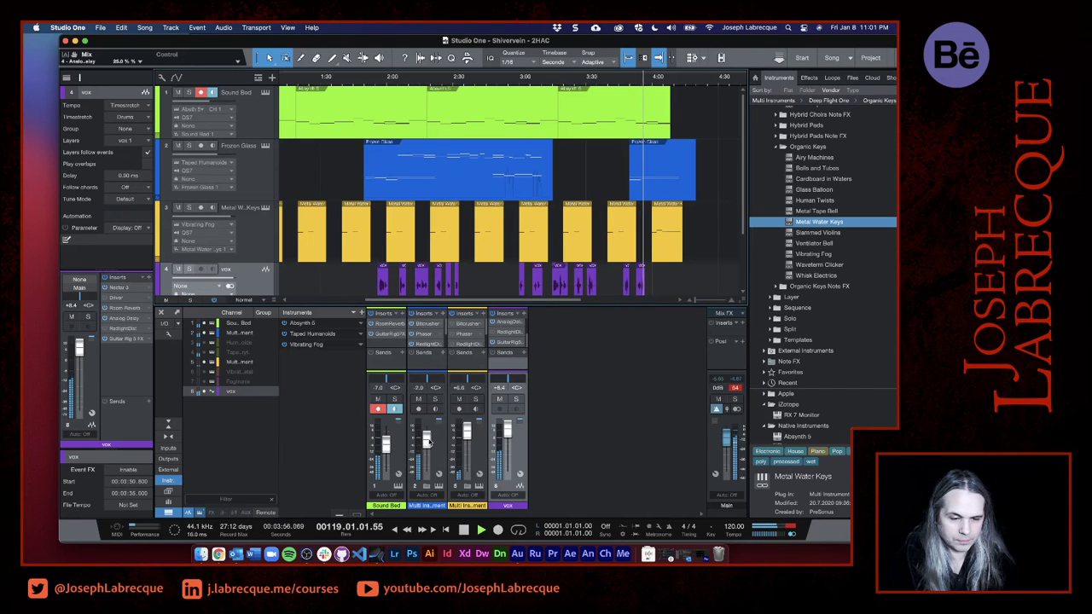
- Raise the blue Multi Instrument channel's fader to about +1.9 dB in the mixer
left_click_drag(428, 443, 428, 439)
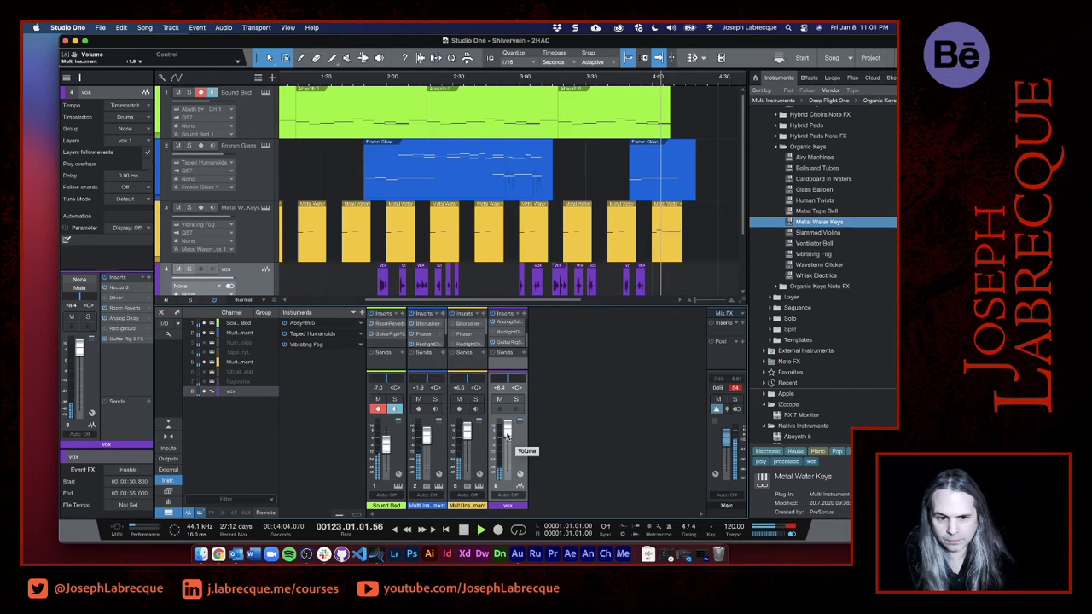
- Set the Shelving Equalizer volume in the vox channel's Guitar Rig to about +4.5 dB, replaying the vocals from about 2:12
left_click(512, 344)
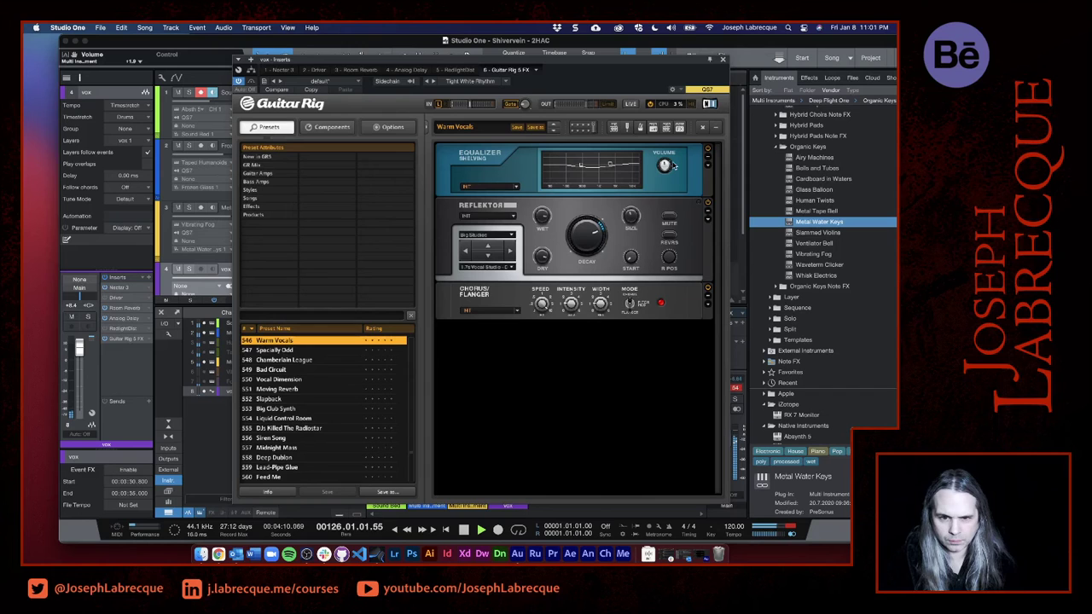
mouse_move(666, 166)
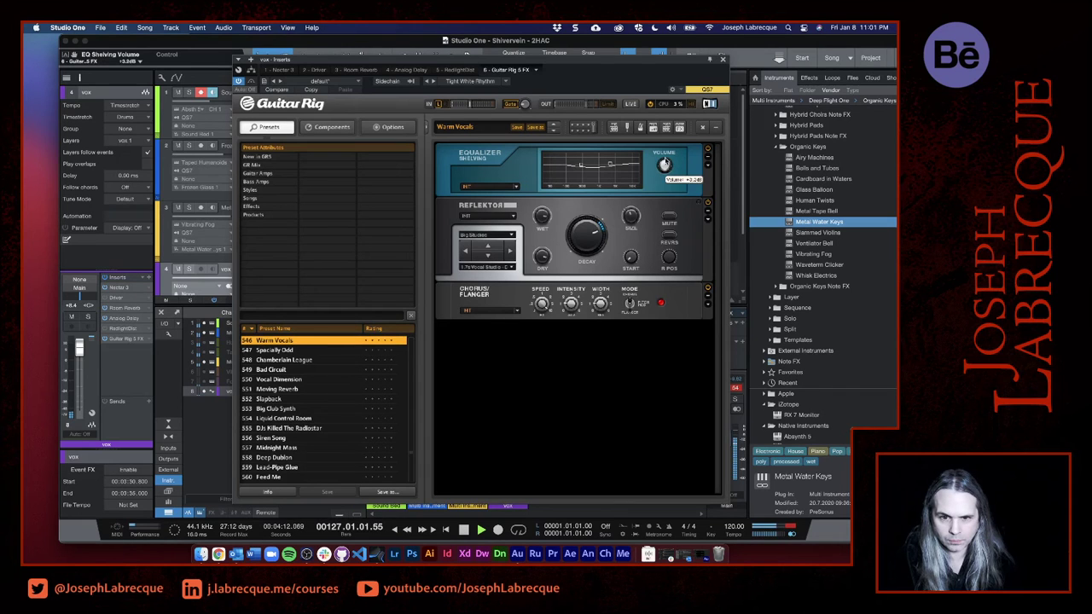
left_click_drag(637, 63, 413, 371)
left_click(418, 78)
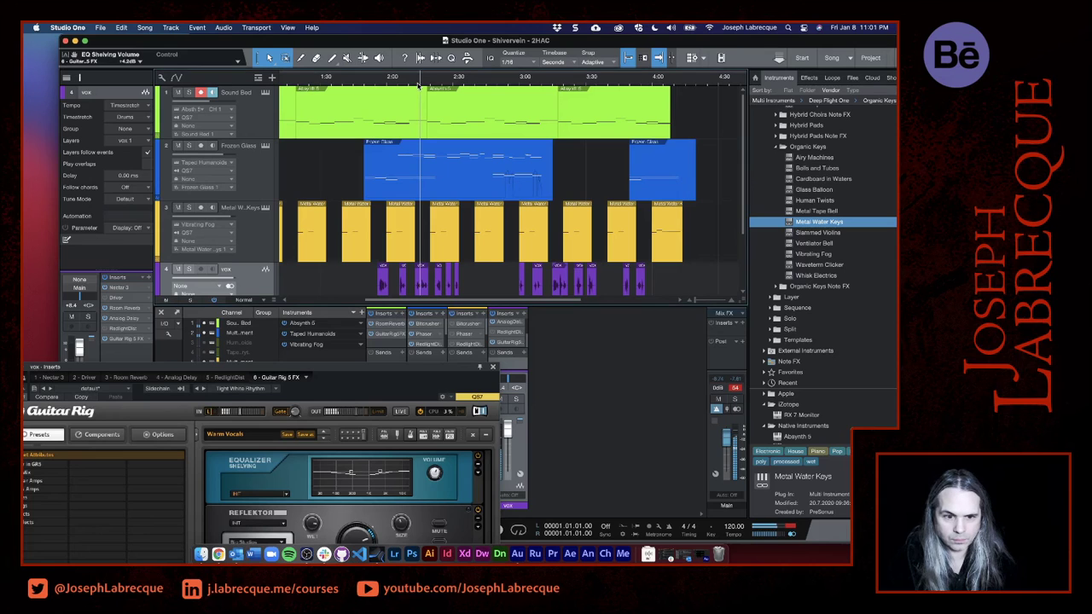
left_click(435, 475)
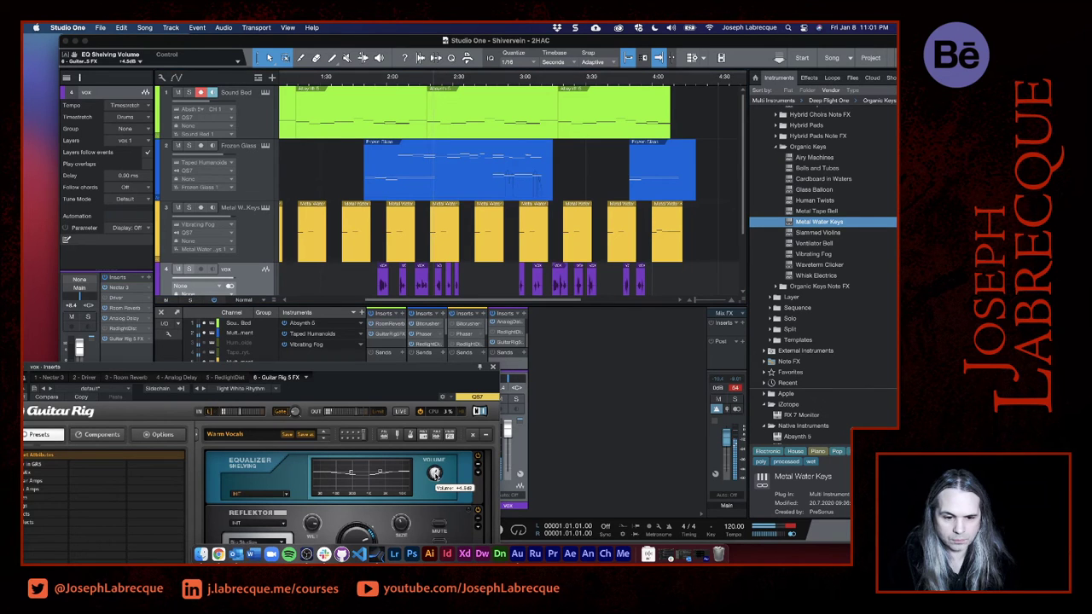
left_click_drag(406, 366, 643, 177)
left_click(759, 174)
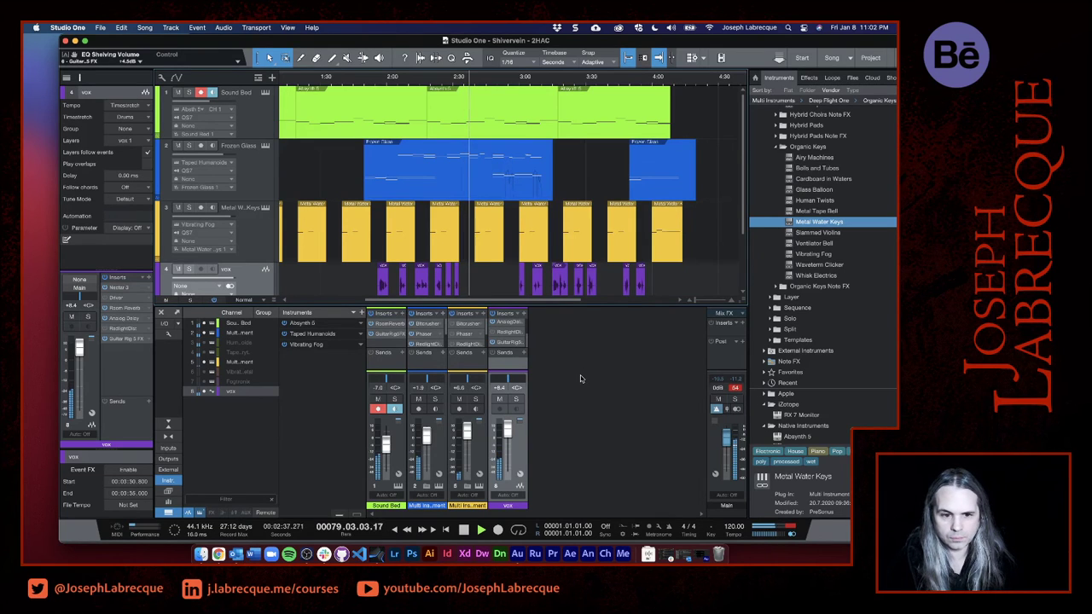
key("space")
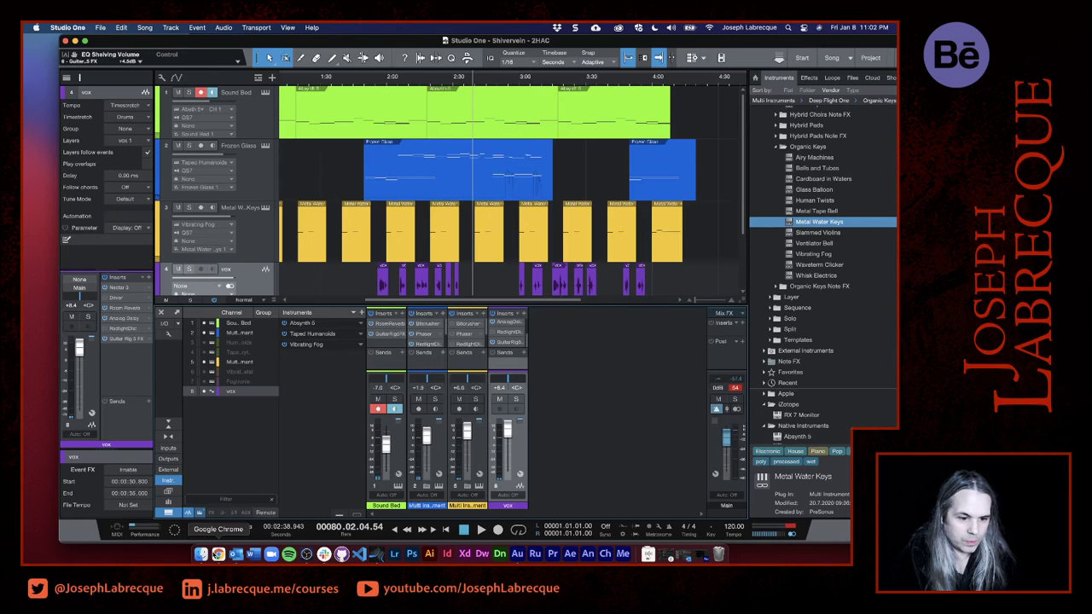
- Switch to Chrome to check the Two Hour Album Challenge details and return to Studio One
left_click(218, 554)
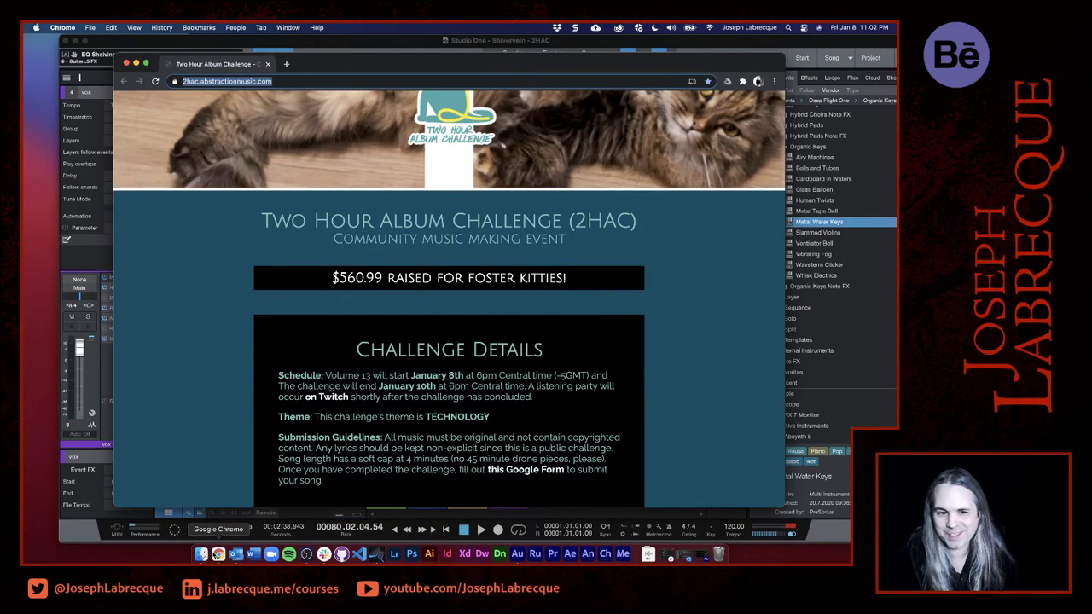
left_click(690, 44)
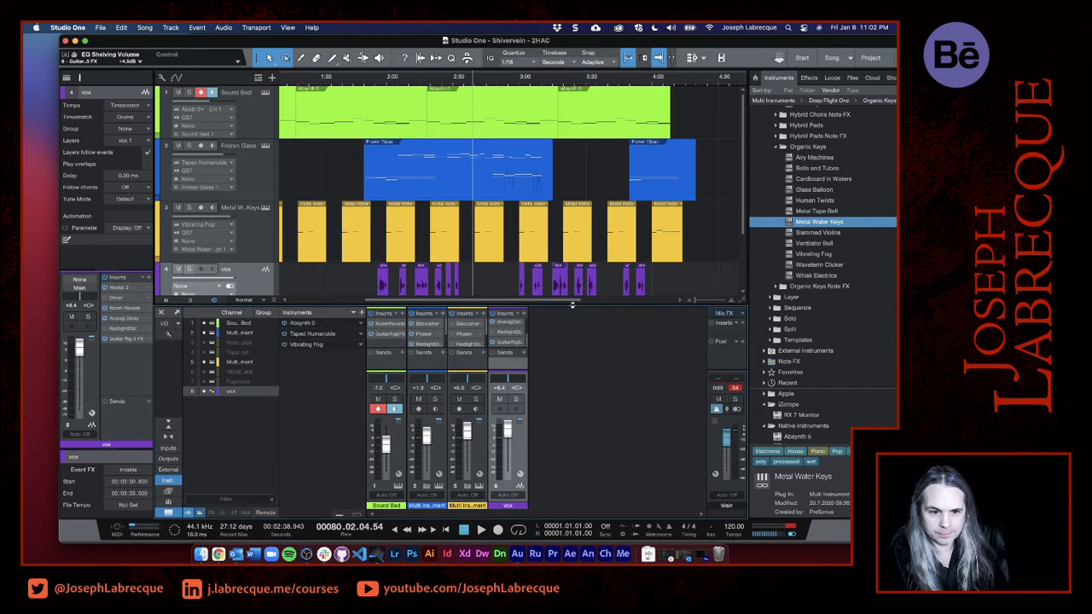
- Enlarge the mixer console to show the channels' full insert lists and bring the vox track into view in the arrangement
left_click_drag(572, 302, 543, 205)
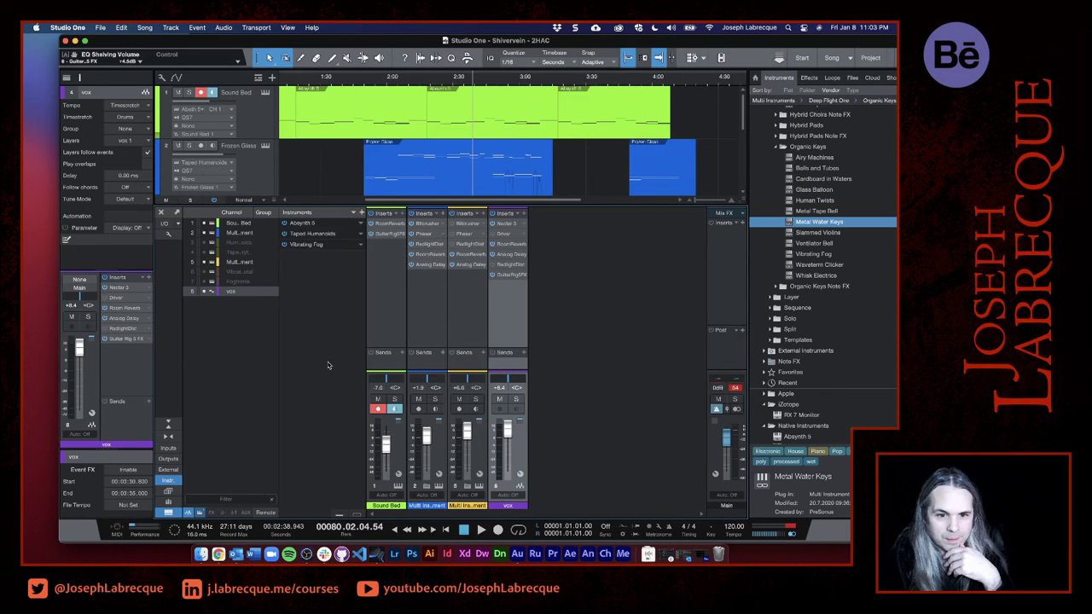
scroll(520, 128, "down", 5)
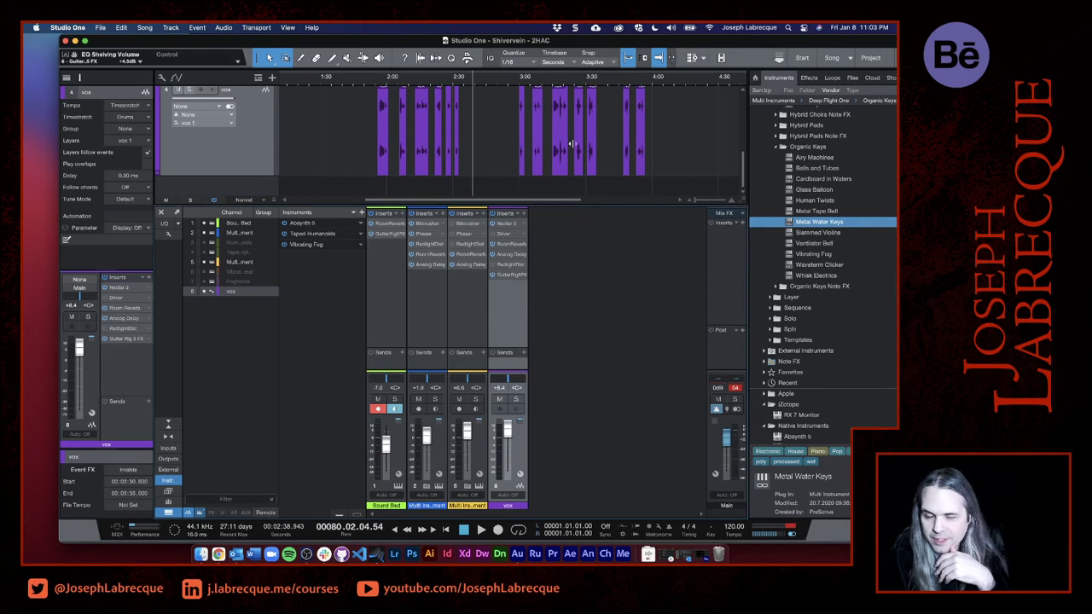
scroll(572, 143, "up", 2)
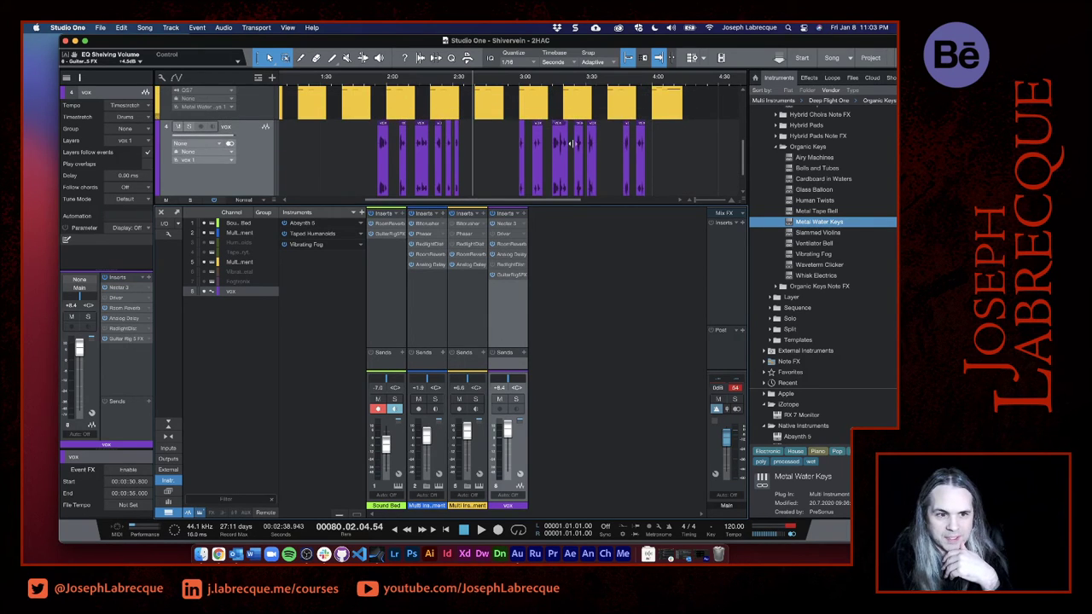
scroll(571, 143, "up", 3)
scroll(571, 143, "down", 4)
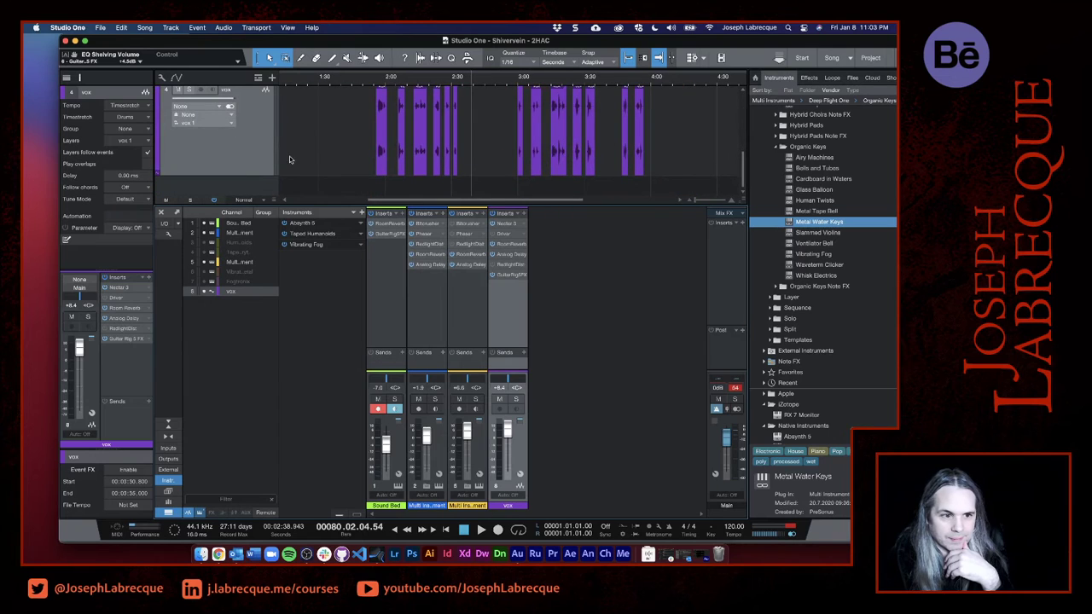
scroll(230, 175, "up", 1)
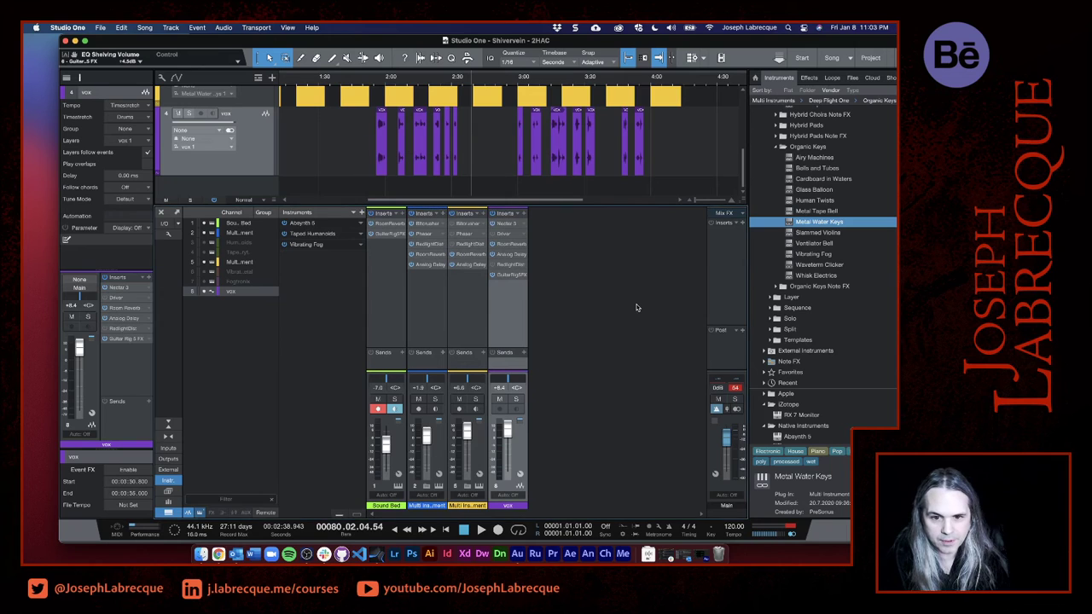
- Insert iZotope's Ozone 9 on the Main output channel and move its window clear of the channel's inserts
left_click(742, 223)
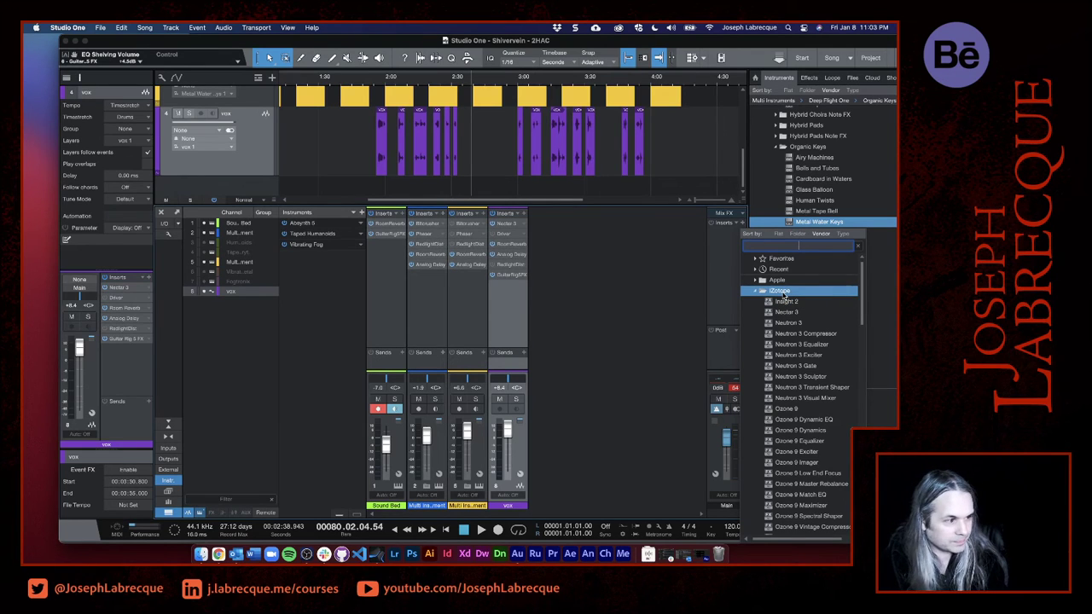
left_click(810, 345)
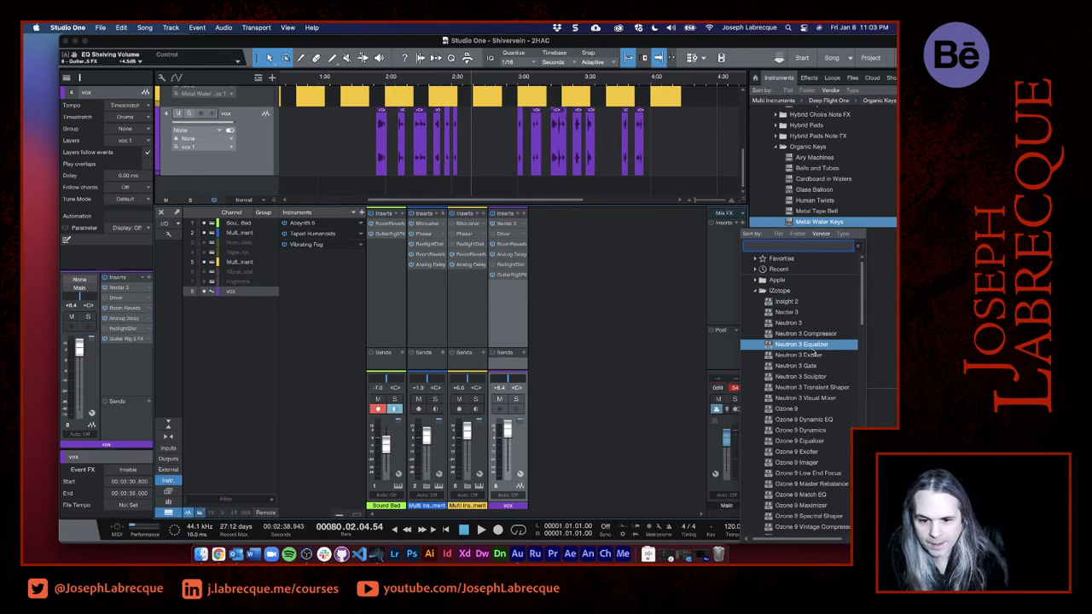
left_click(827, 418)
scroll(837, 418, "down", 1)
left_click(810, 396)
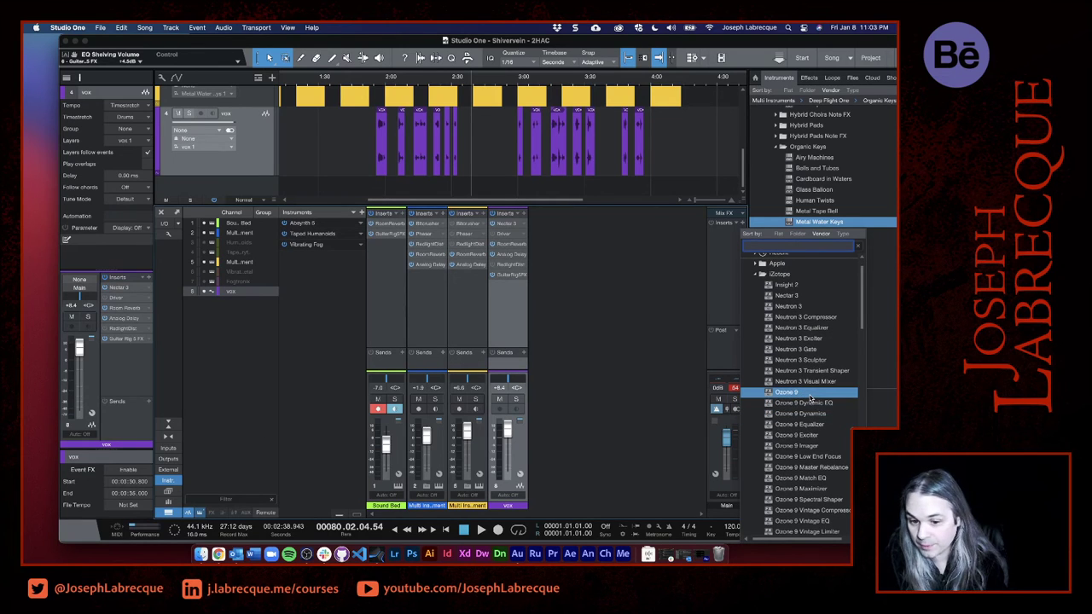
left_click(809, 396)
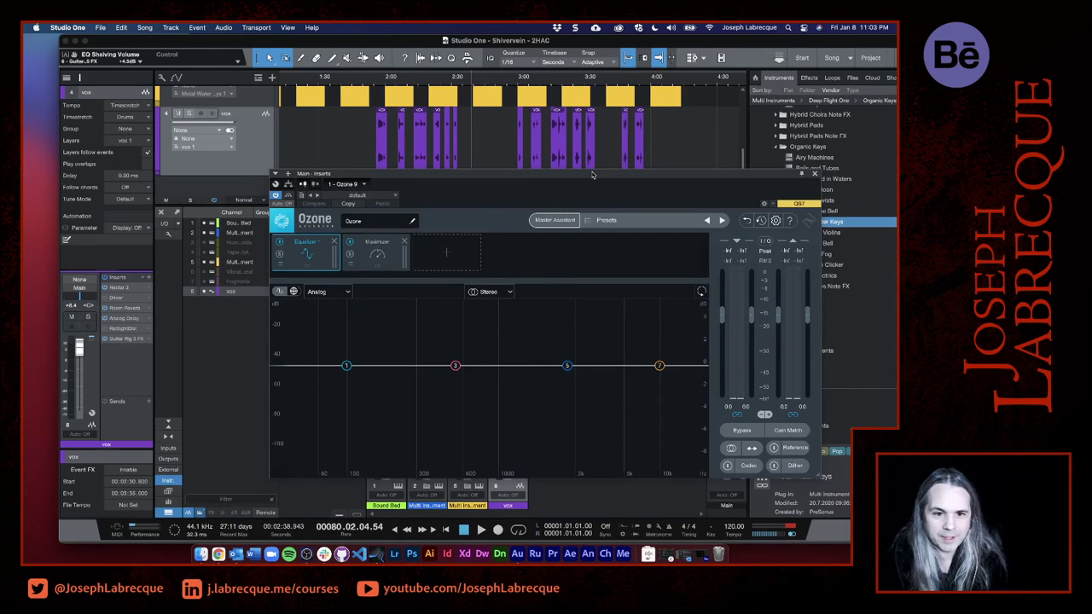
left_click_drag(592, 174, 482, 65)
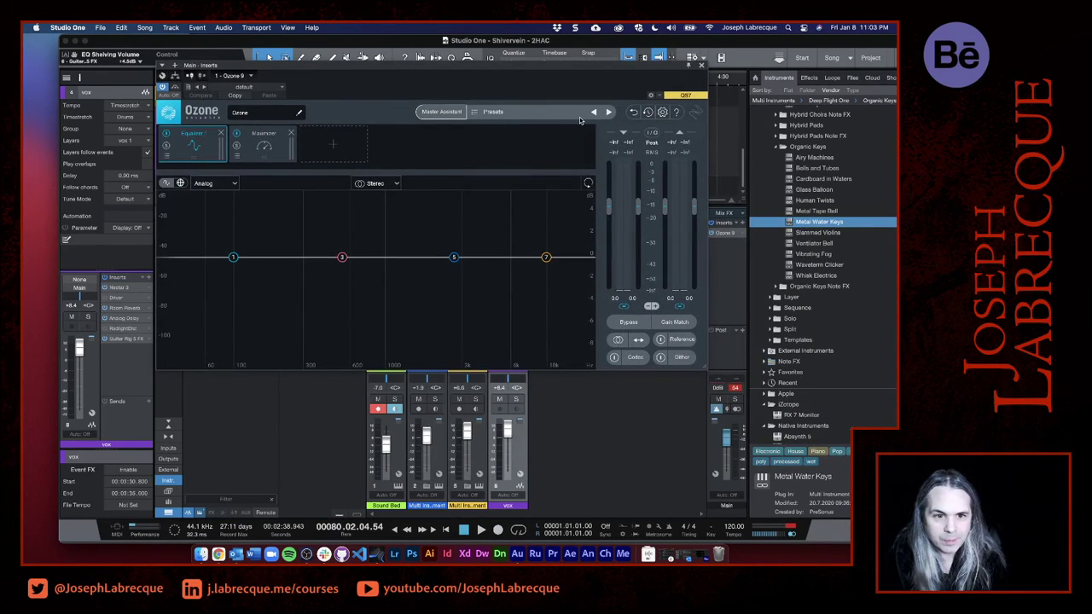
- Load the CD Master preset from Ozone's All-Purpose Mastering category and close the preset manager
left_click(575, 114)
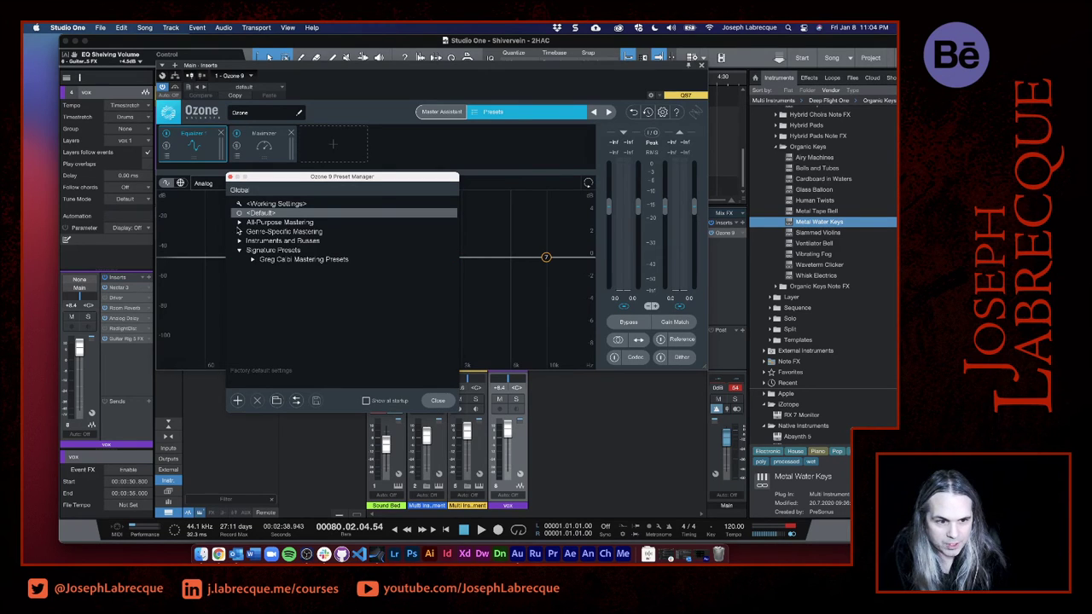
left_click(240, 222)
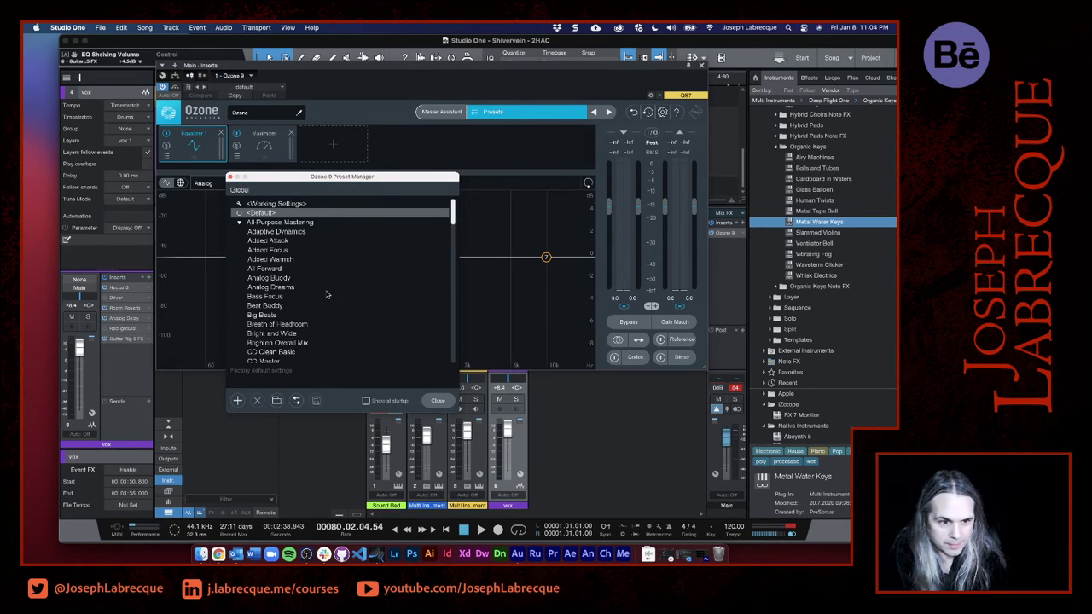
scroll(326, 294, "down", 2)
scroll(326, 294, "down", 3)
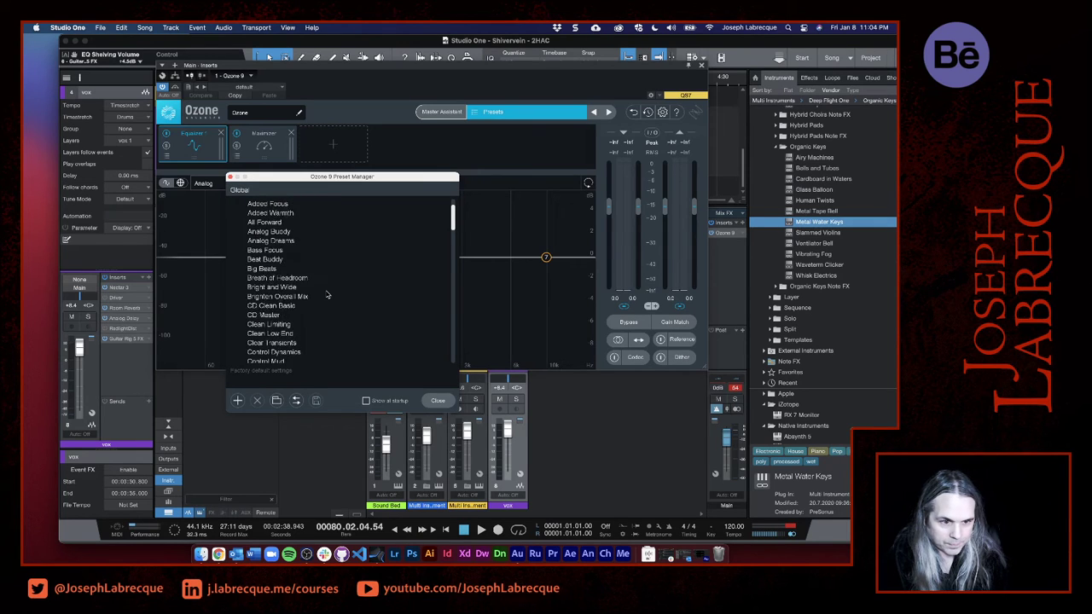
scroll(326, 294, "down", 1)
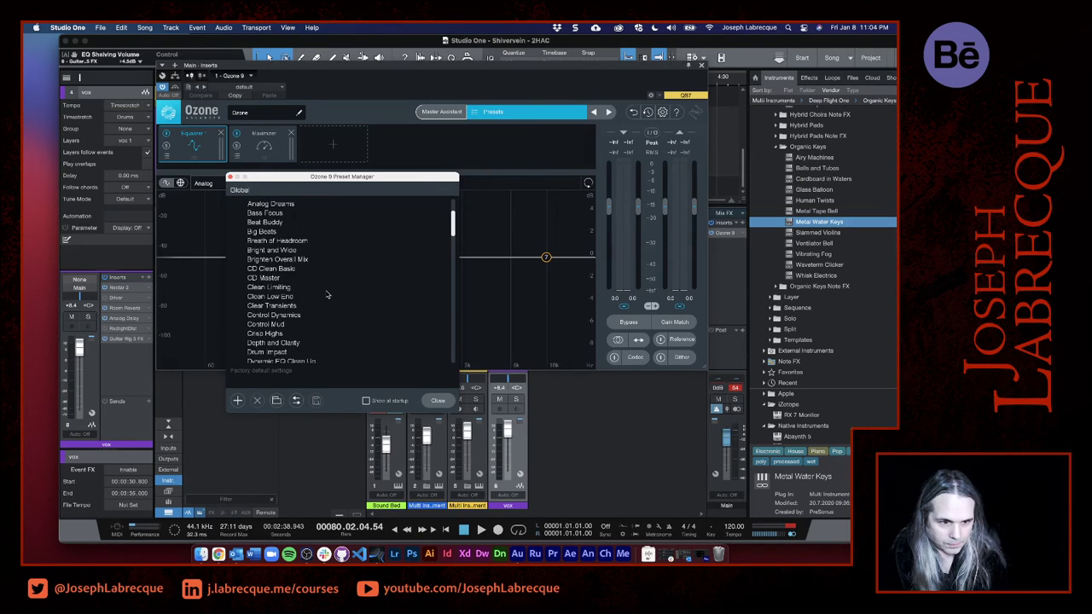
scroll(327, 294, "down", 1)
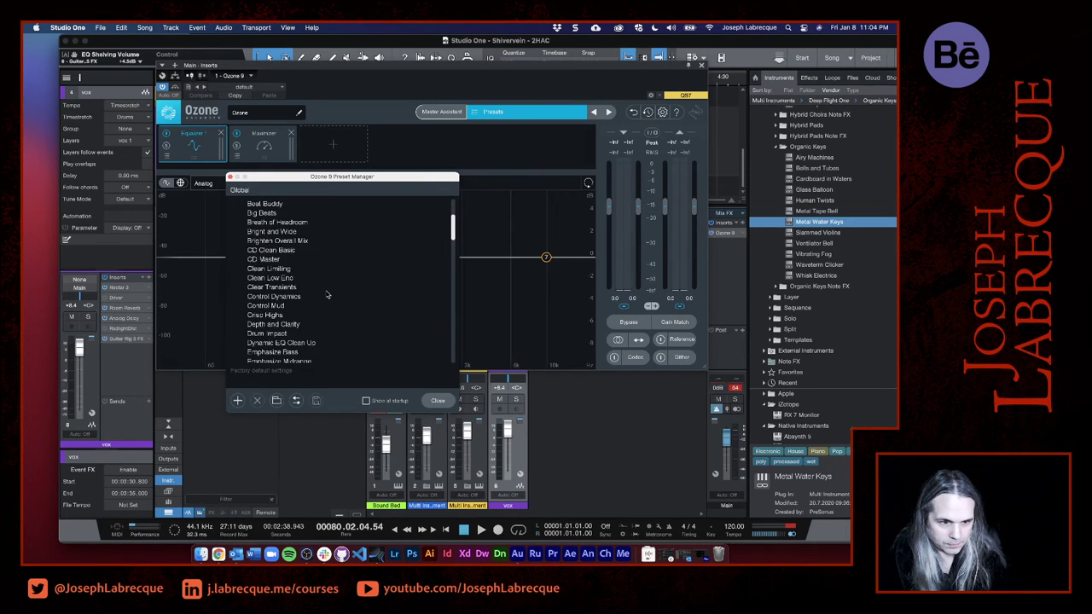
left_click(261, 259)
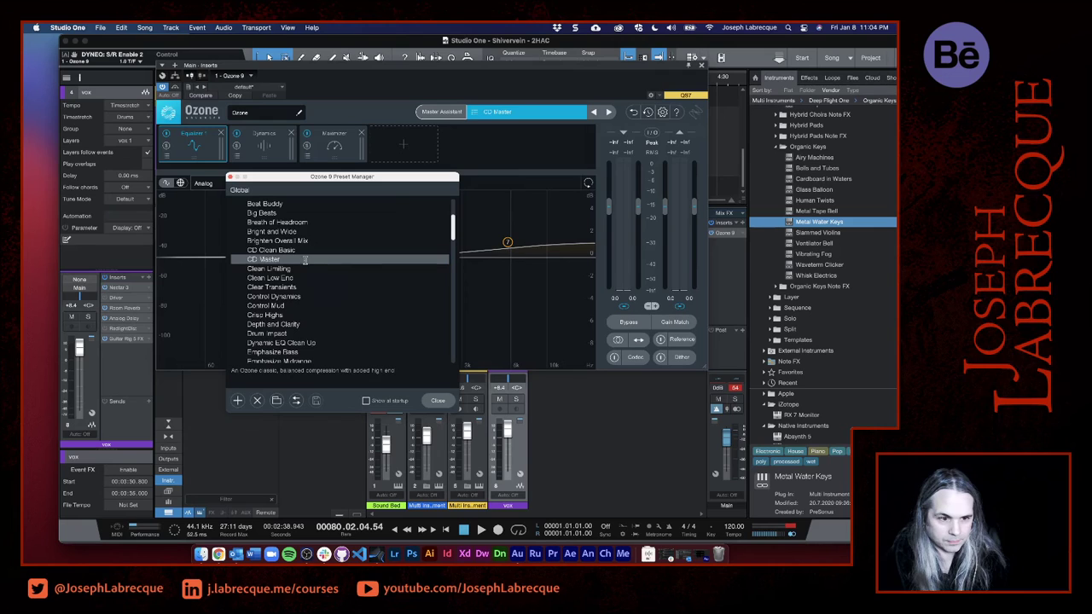
double_click(305, 259)
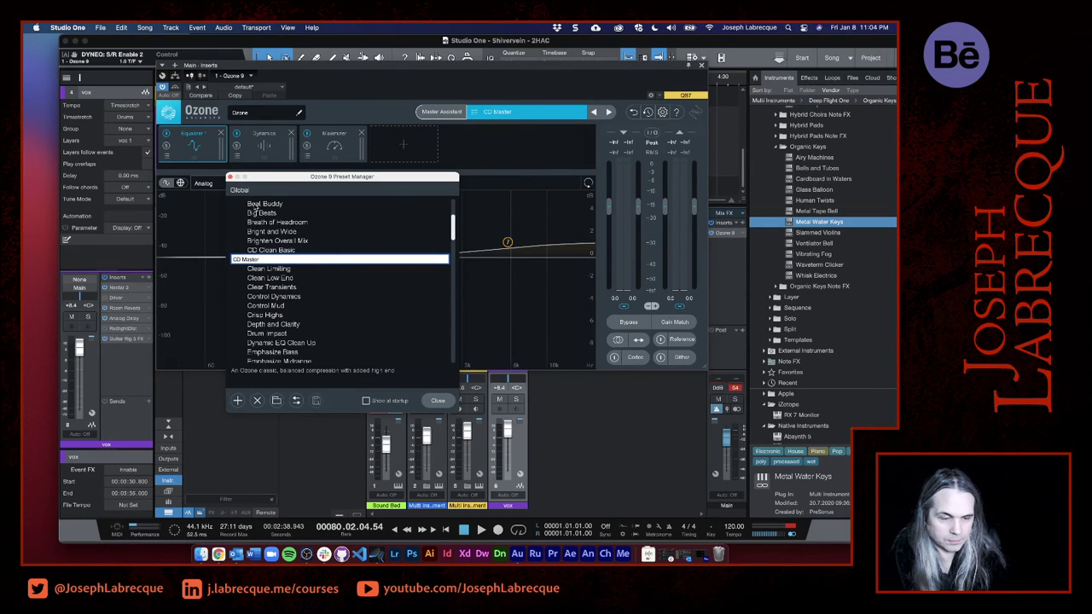
left_click(229, 179)
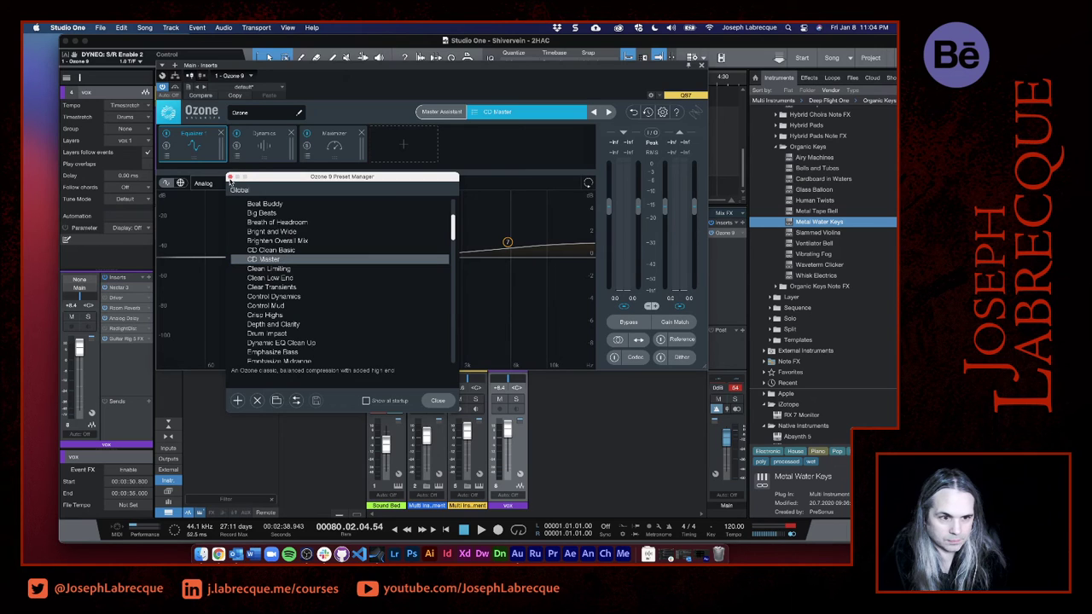
left_click(229, 178)
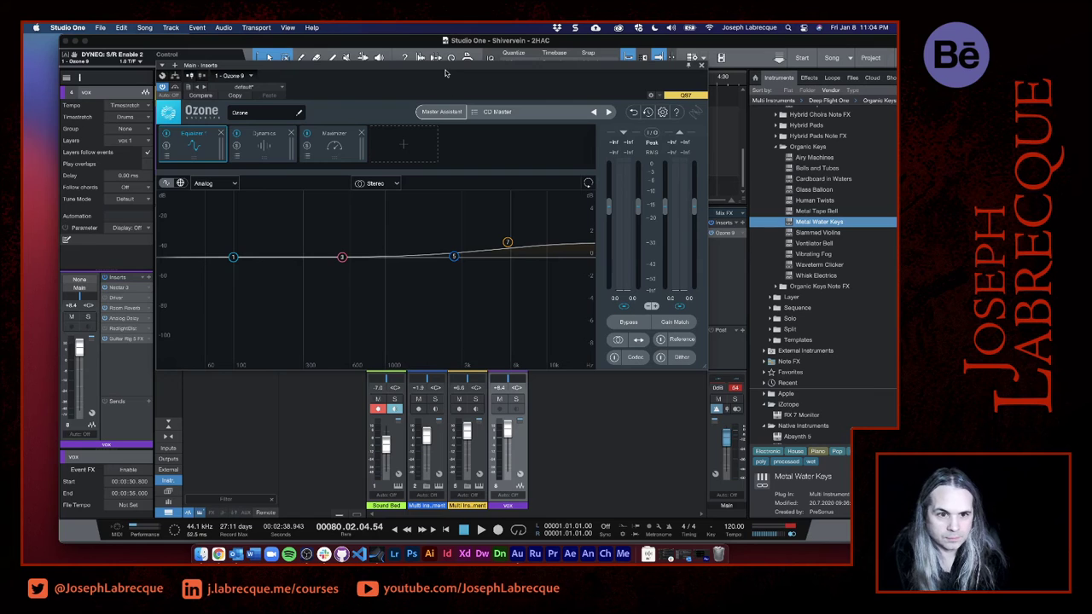
- Examine the settings of Ozone's Dynamics and Maximizer modules, moving the plug-in window clear of the timeline
left_click_drag(444, 72, 400, 65)
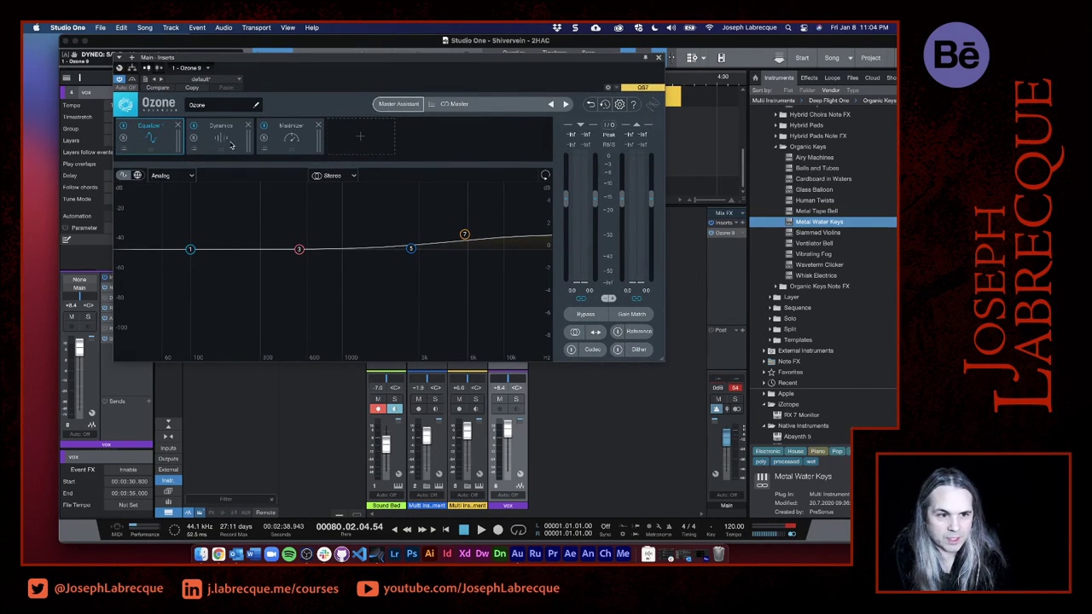
left_click(231, 145)
left_click(295, 140)
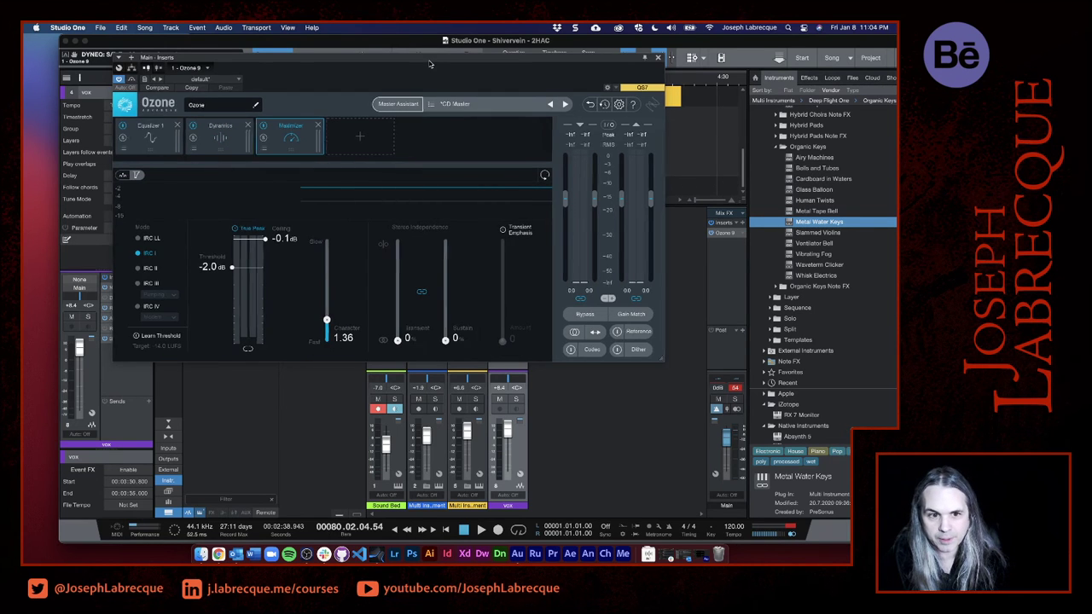
left_click_drag(431, 68, 433, 195)
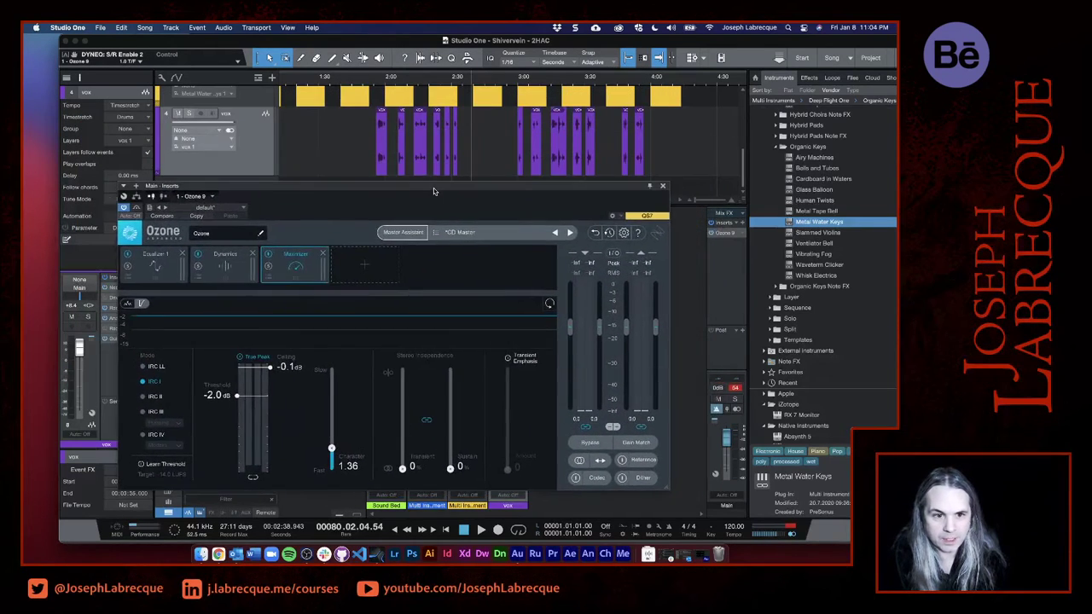
- Play the song from around the first vocal phrase and examine Ozone's Maximizer, Dynamics and Equalizer modules during playback
left_click(375, 86)
key("space")
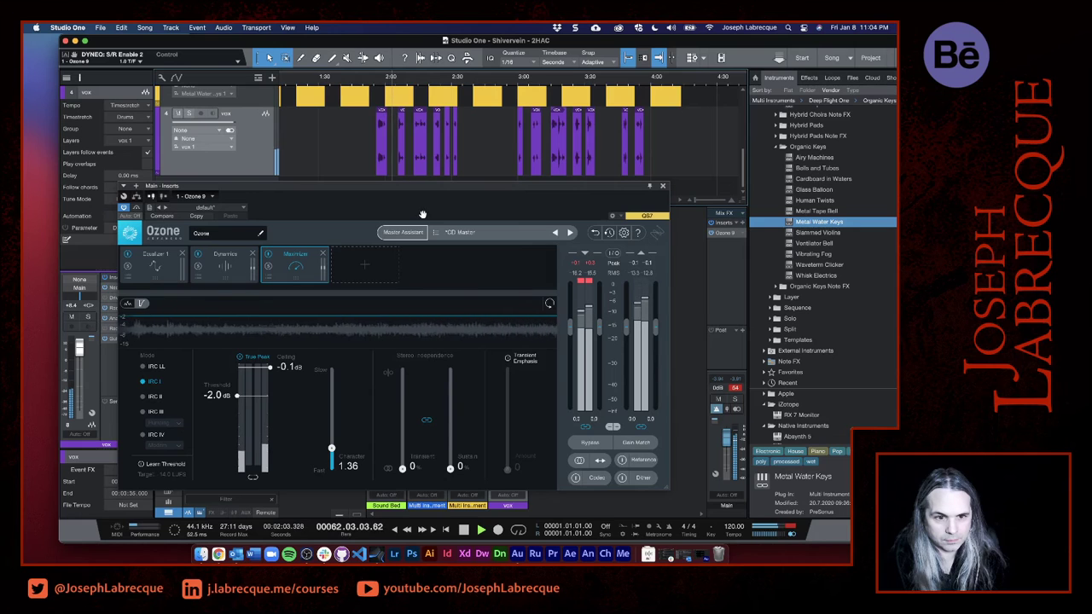
left_click_drag(411, 187, 476, 100)
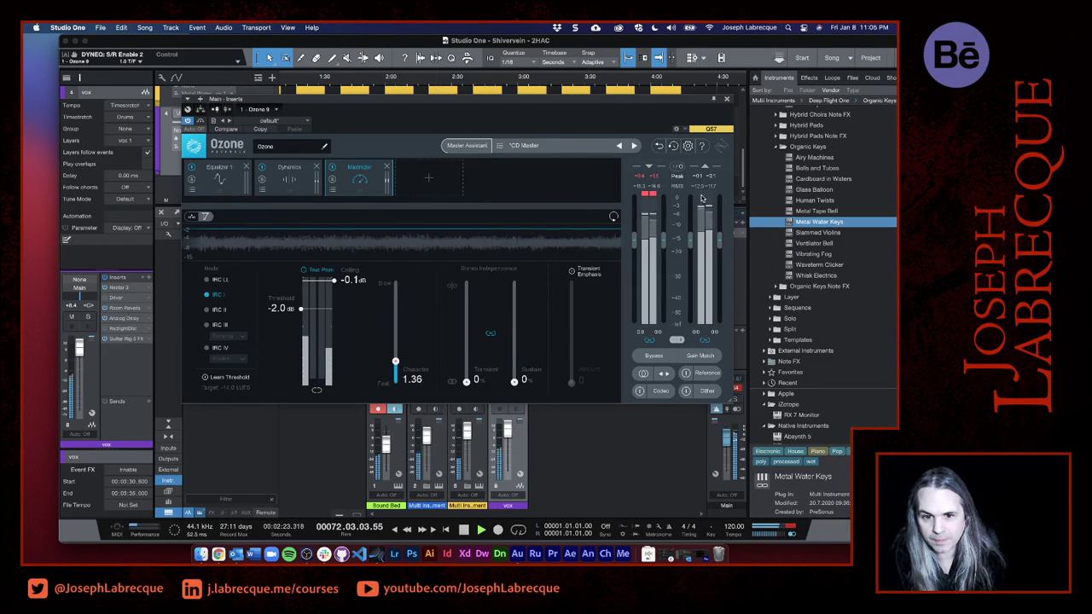
left_click(288, 183)
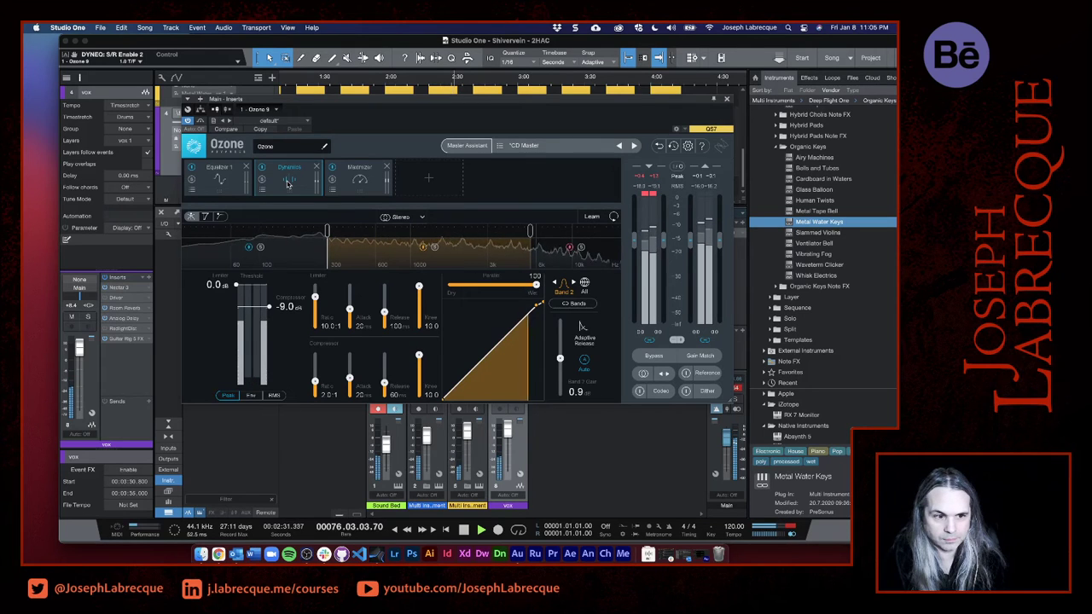
left_click(224, 182)
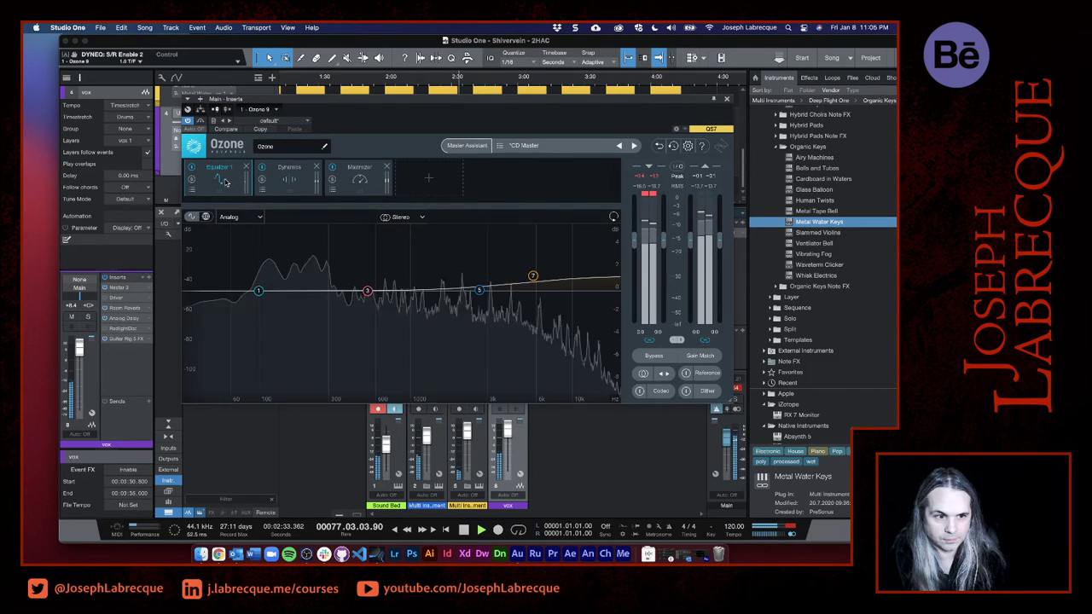
- Change band 1 of Ozone's Equalizer to a Flat High Pass filter and lower its frequency to about 58 Hz
left_click(258, 292)
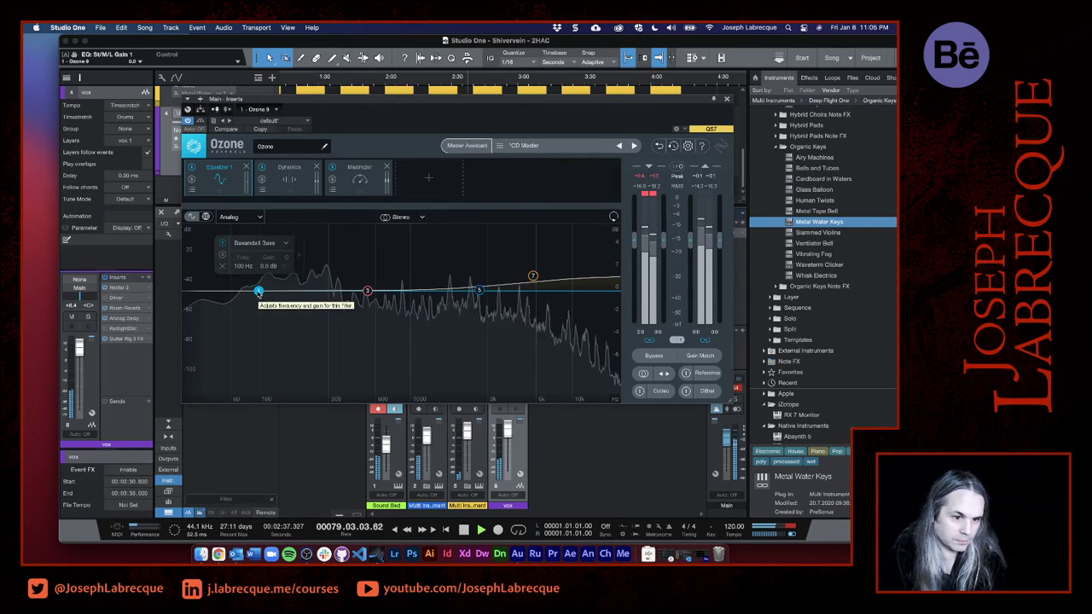
left_click(286, 244)
mouse_move(263, 318)
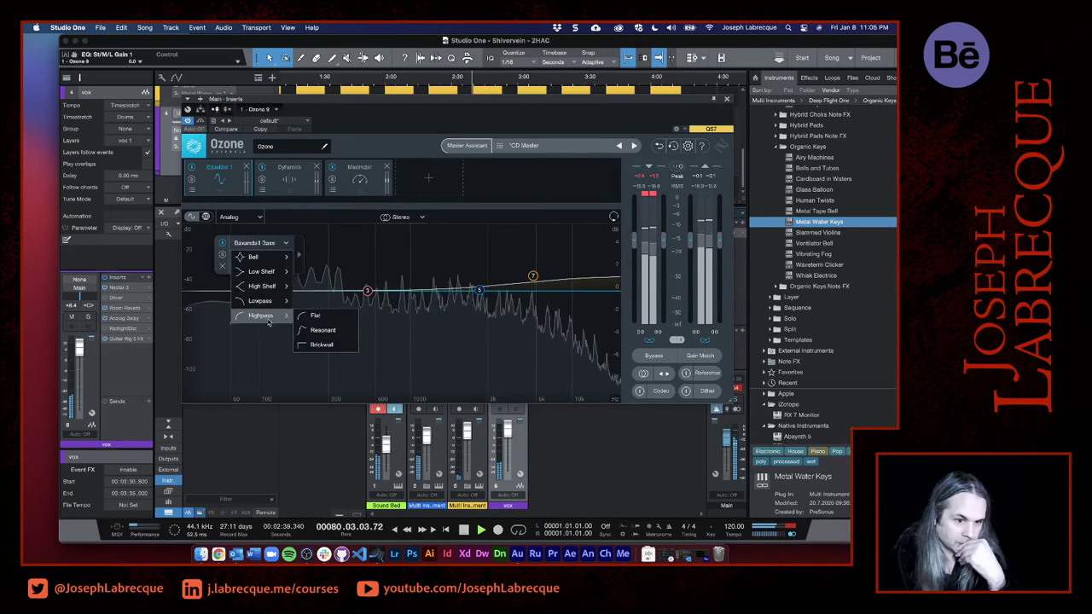
left_click(315, 316)
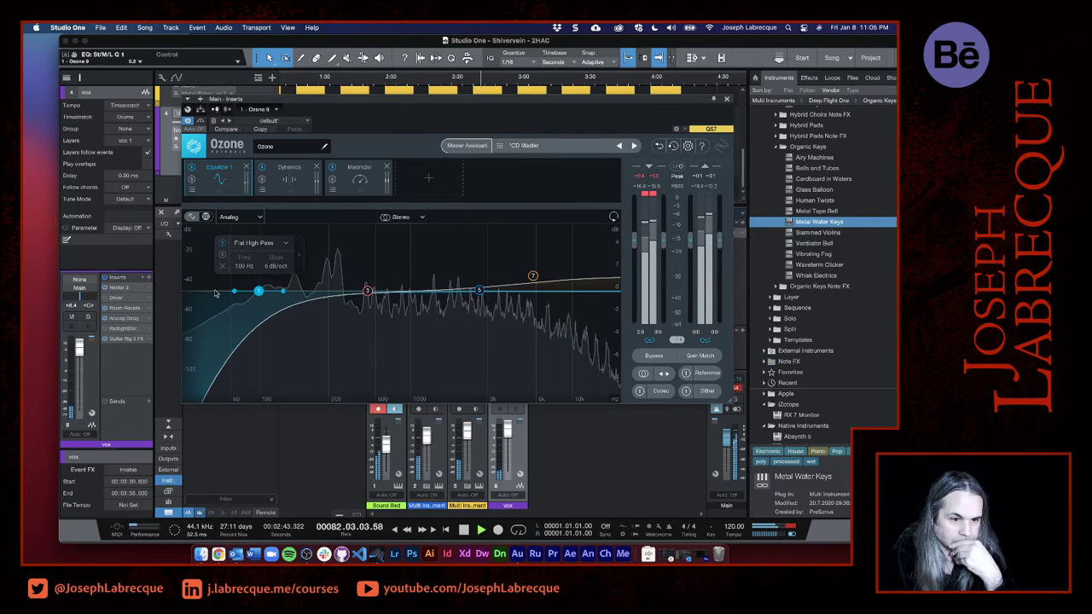
left_click_drag(259, 291, 229, 280)
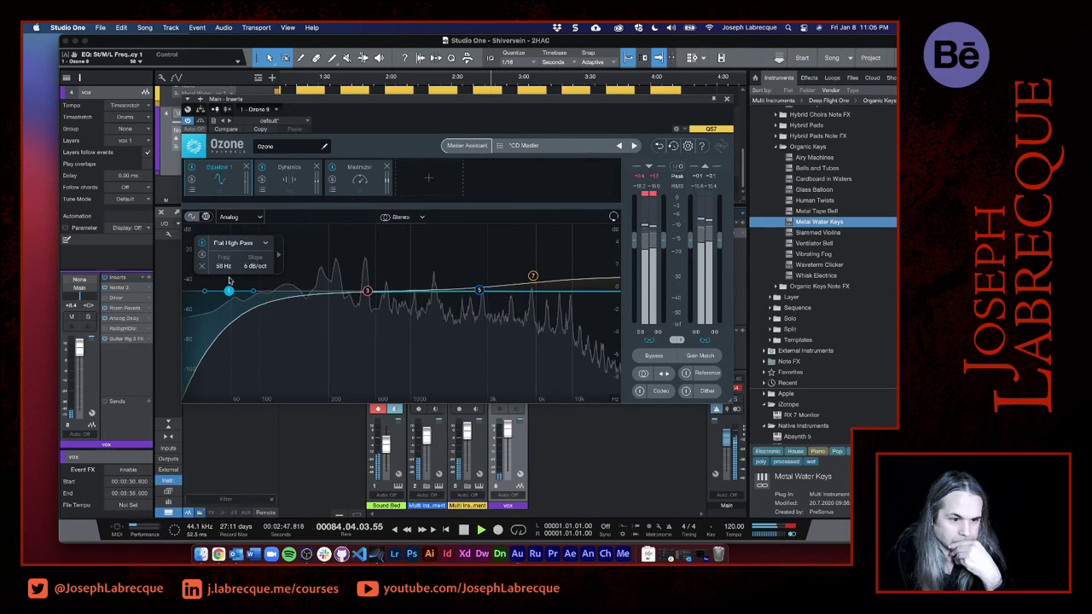
- Boost Equalizer band 3 by about 1.3 dB as a bell centred around 588 Hz
left_click(369, 293)
mouse_move(370, 294)
left_mouse_down()
mouse_move(368, 284)
mouse_move(397, 280)
mouse_move(386, 278)
left_mouse_up()
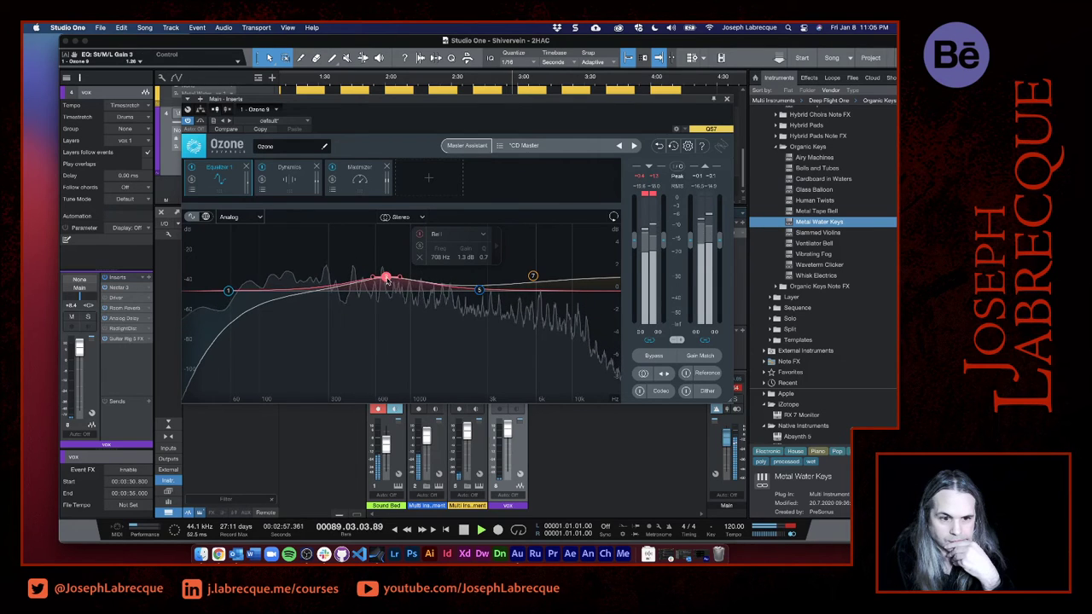
left_click_drag(385, 278, 374, 282)
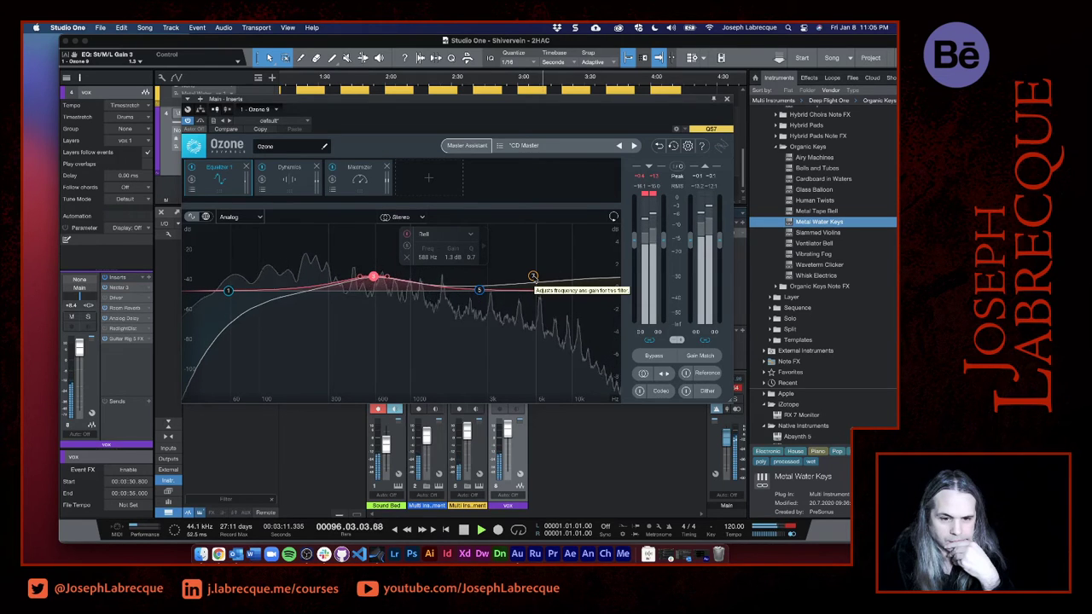
- Adjust Equalizer band 7's Baxandall Treble filter to about 4790 Hz and 1.2 dB, then close Ozone
left_click_drag(534, 278, 519, 277)
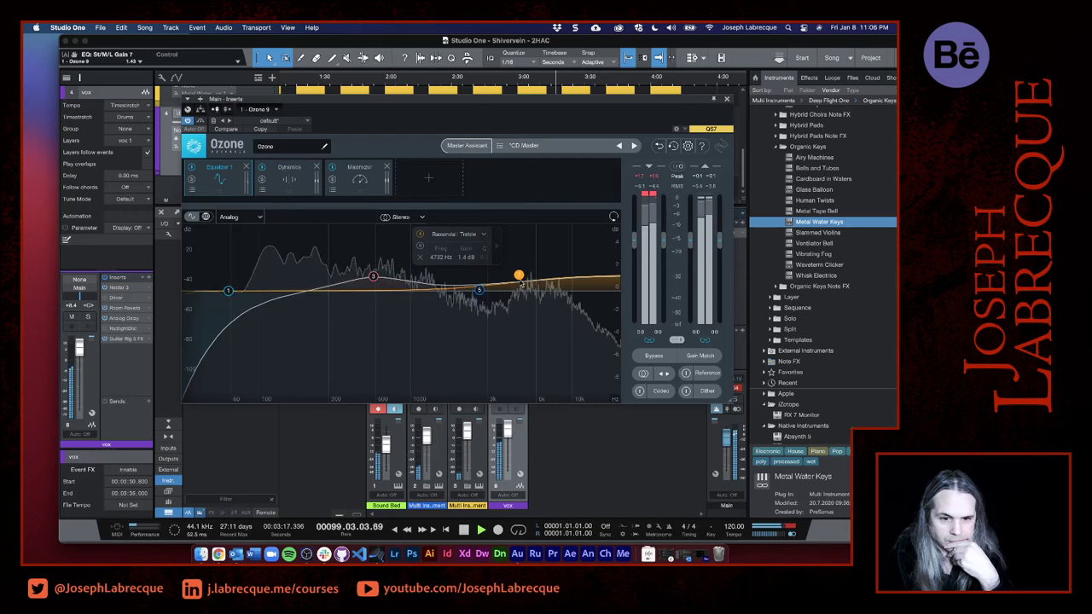
left_click_drag(520, 280, 521, 282)
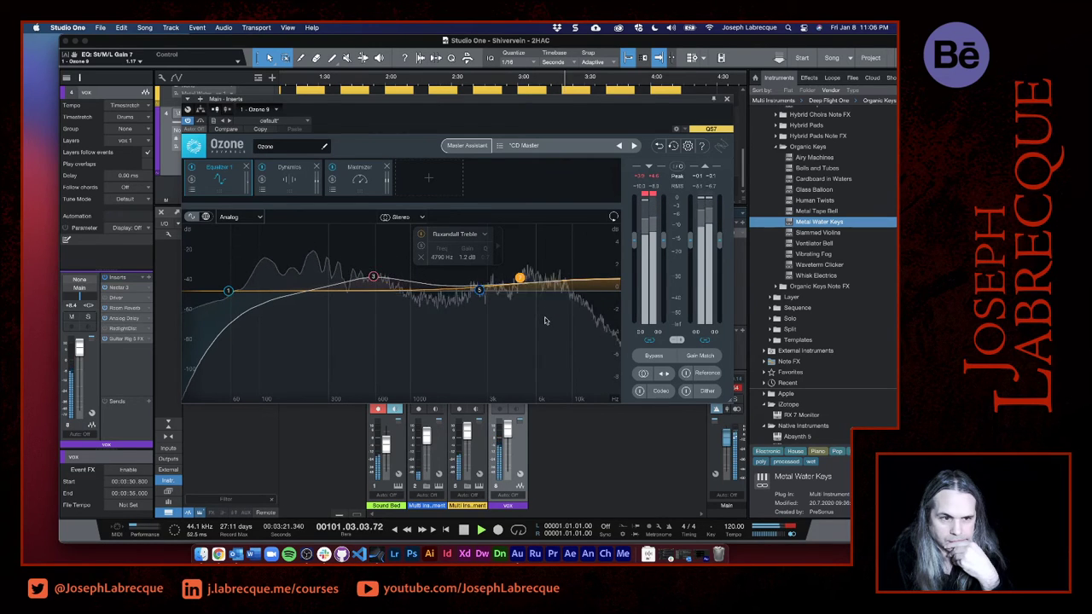
left_click(727, 100)
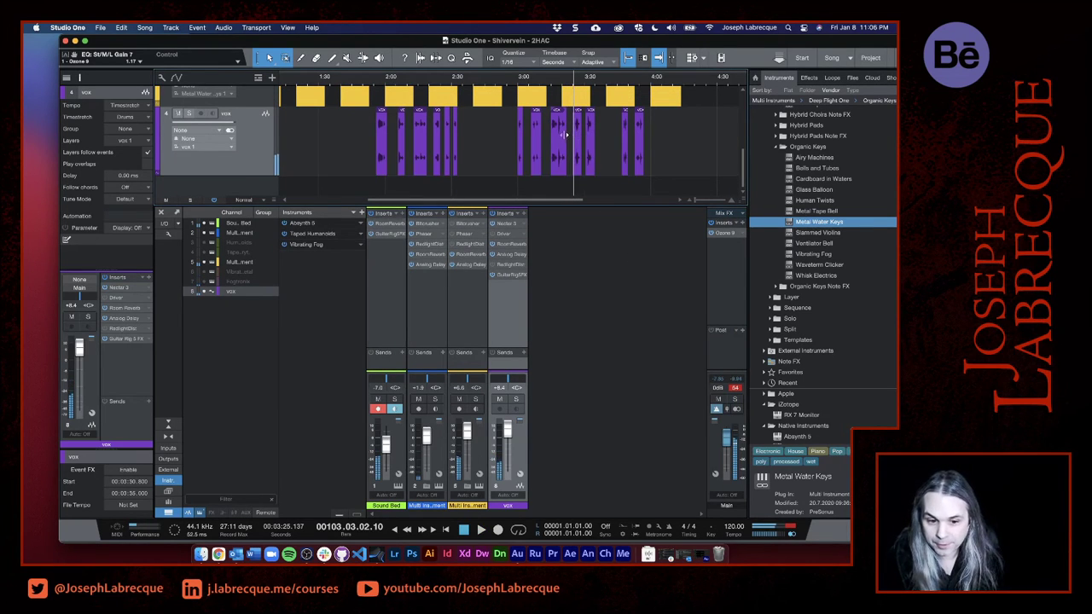
- Lower the vox channel's volume to about +3.3 dB and replay the vocal passage shortly after the 3:00 mark
left_click_drag(508, 426, 509, 434)
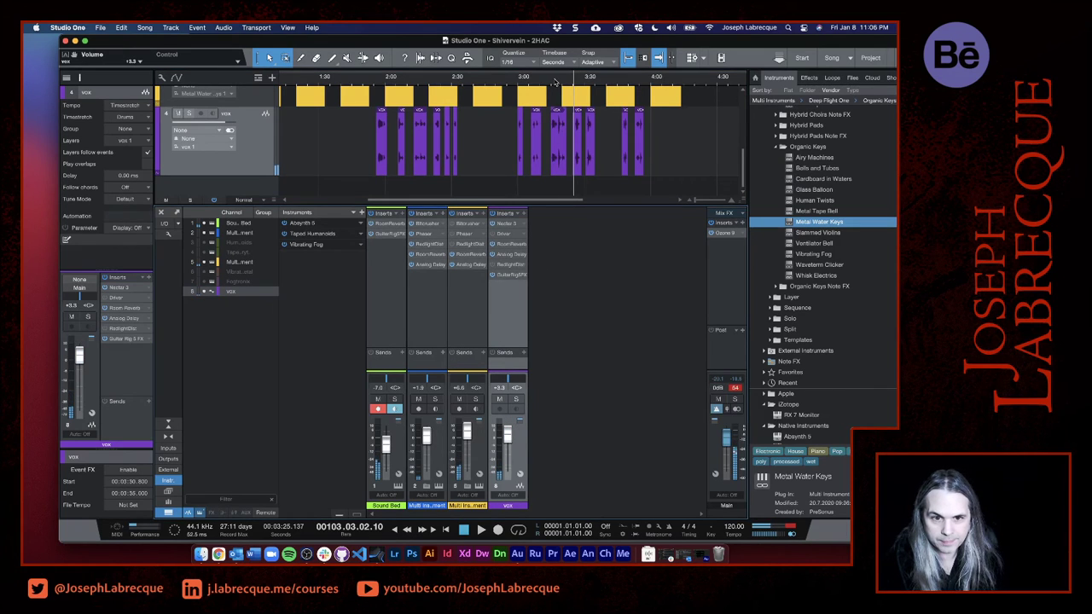
left_click(551, 78)
key("space")
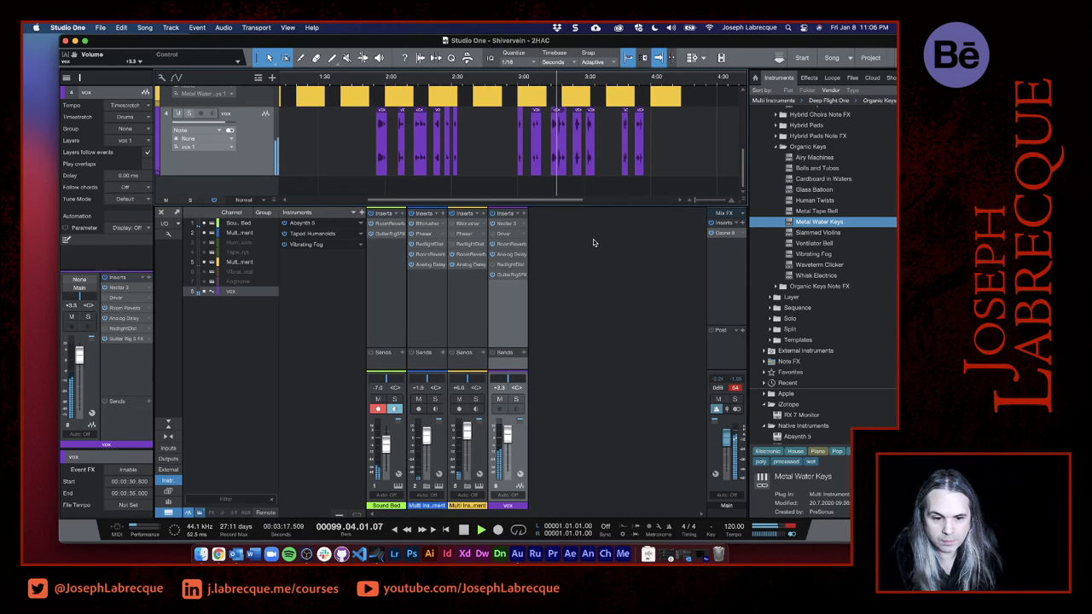
left_click(539, 79)
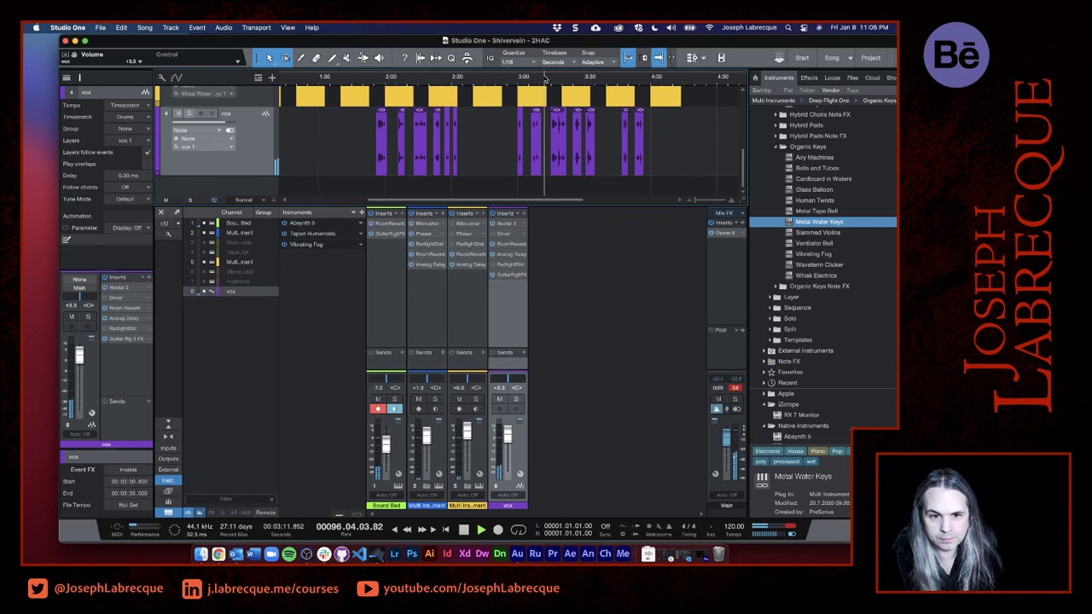
- Check the instrument tracks around the second vocal section and replay the song from the 3:00 mark
scroll(565, 128, "up", 3)
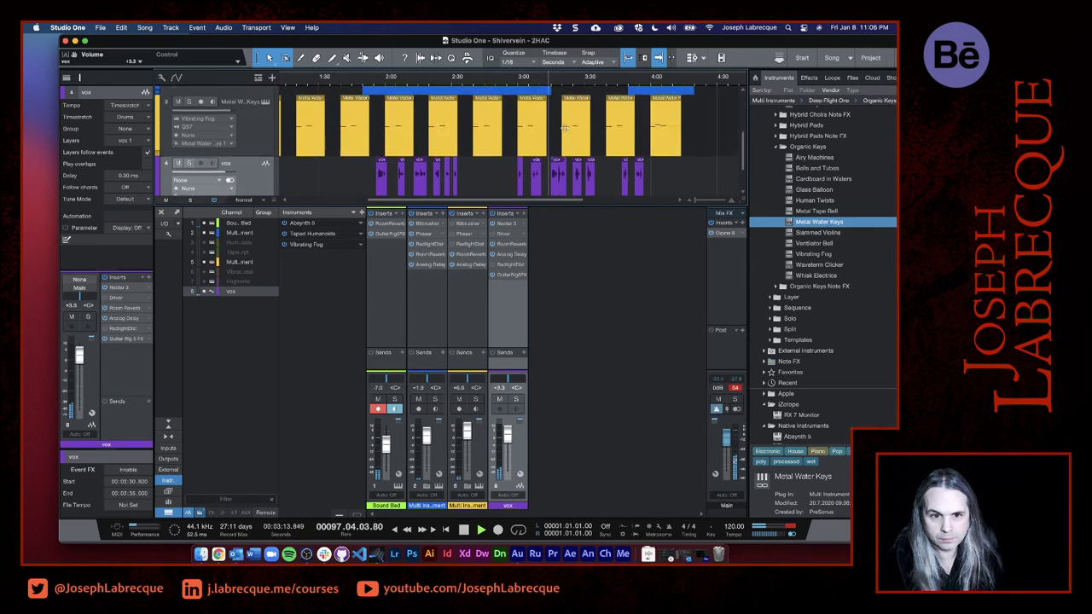
scroll(564, 128, "up", 4)
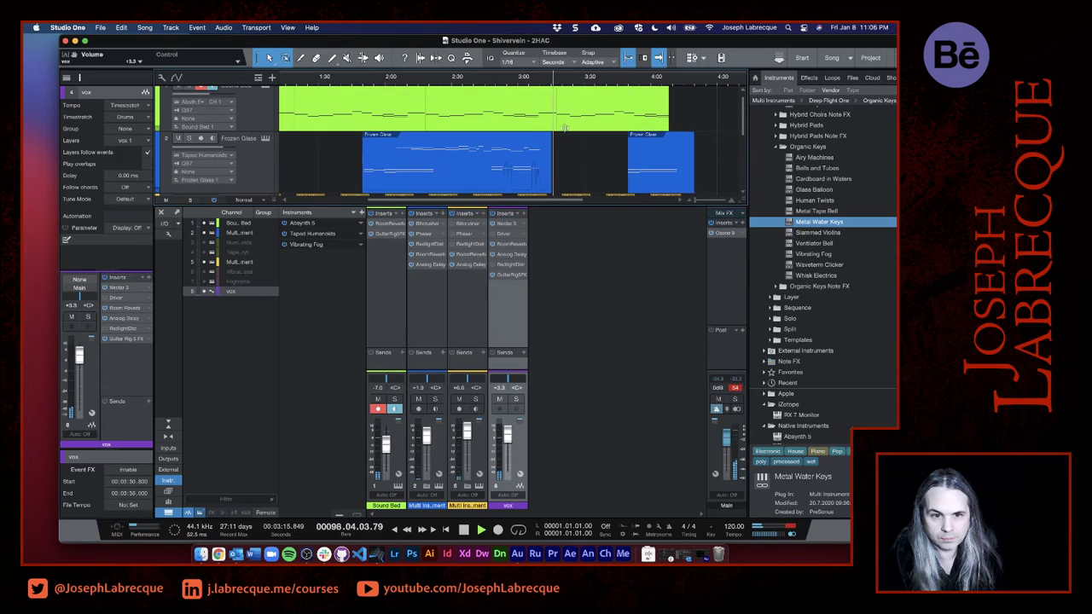
scroll(565, 128, "down", 1)
left_click(538, 83)
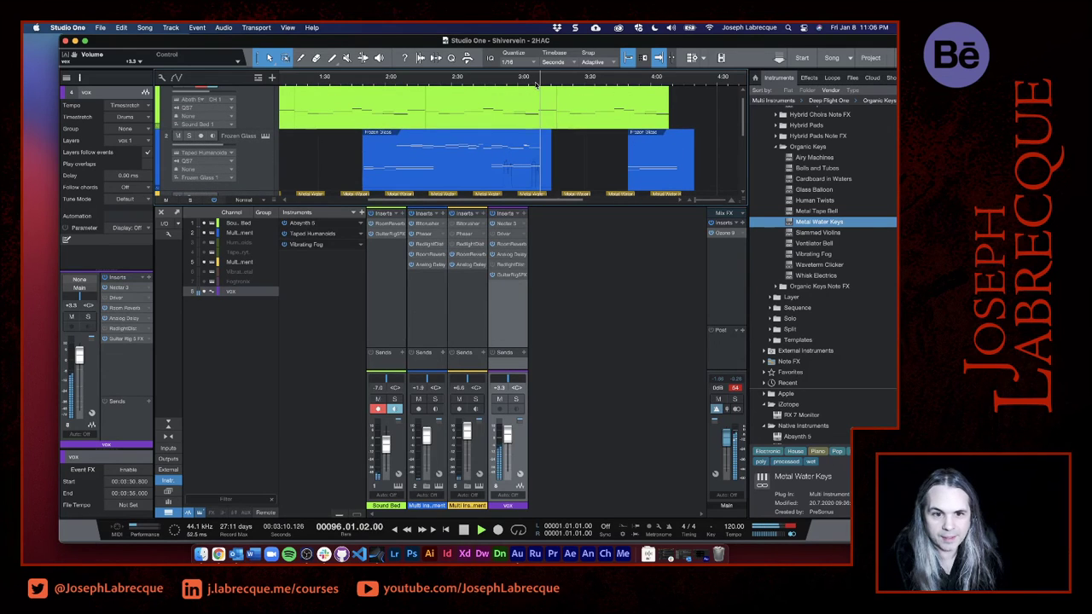
left_click(536, 81)
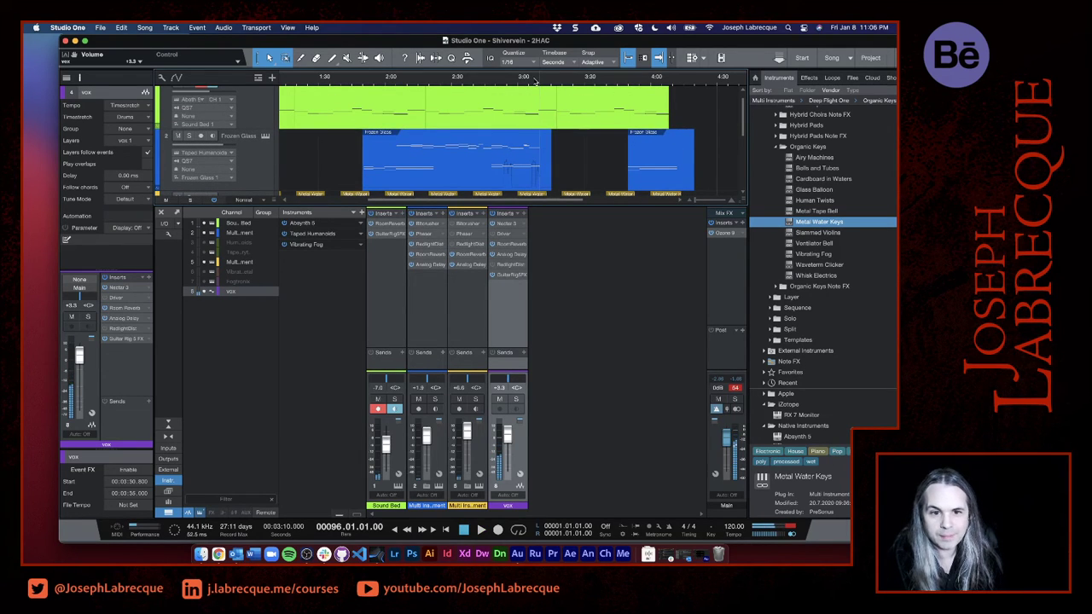
left_click(529, 81)
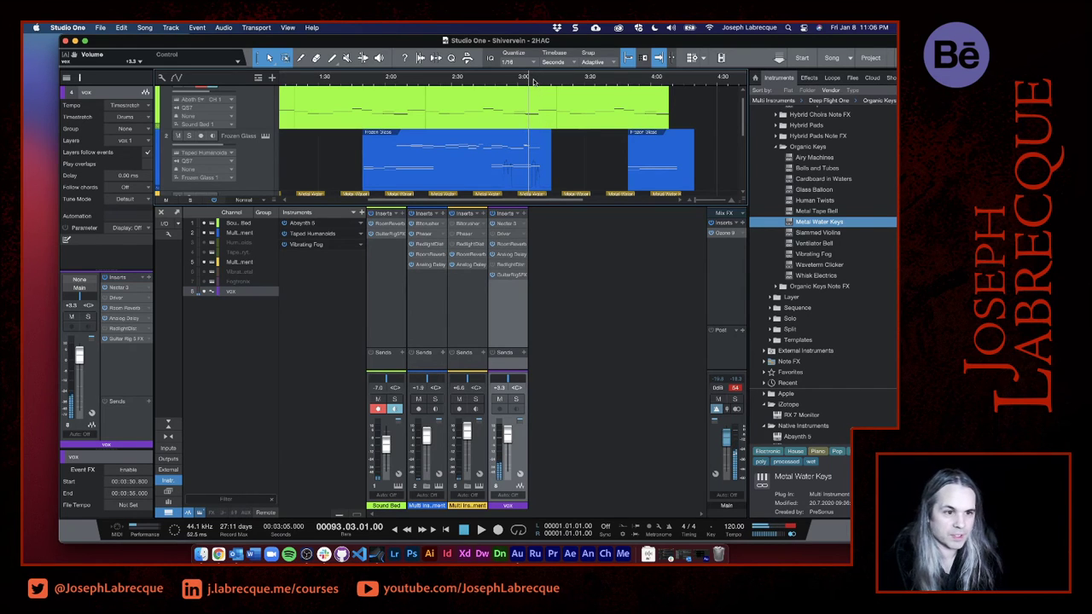
right_click(530, 91)
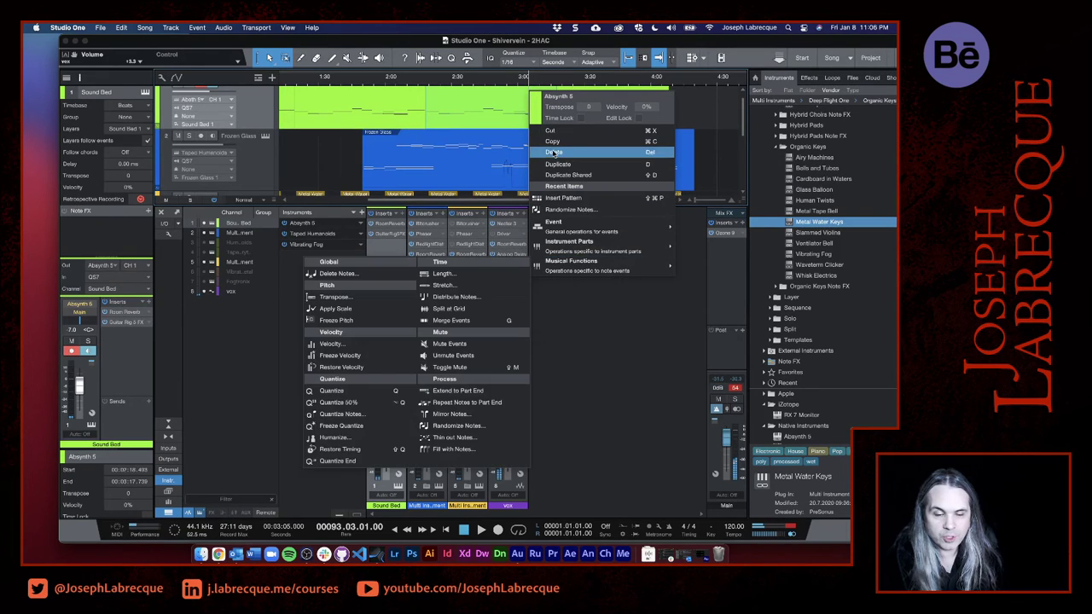
left_click(520, 87)
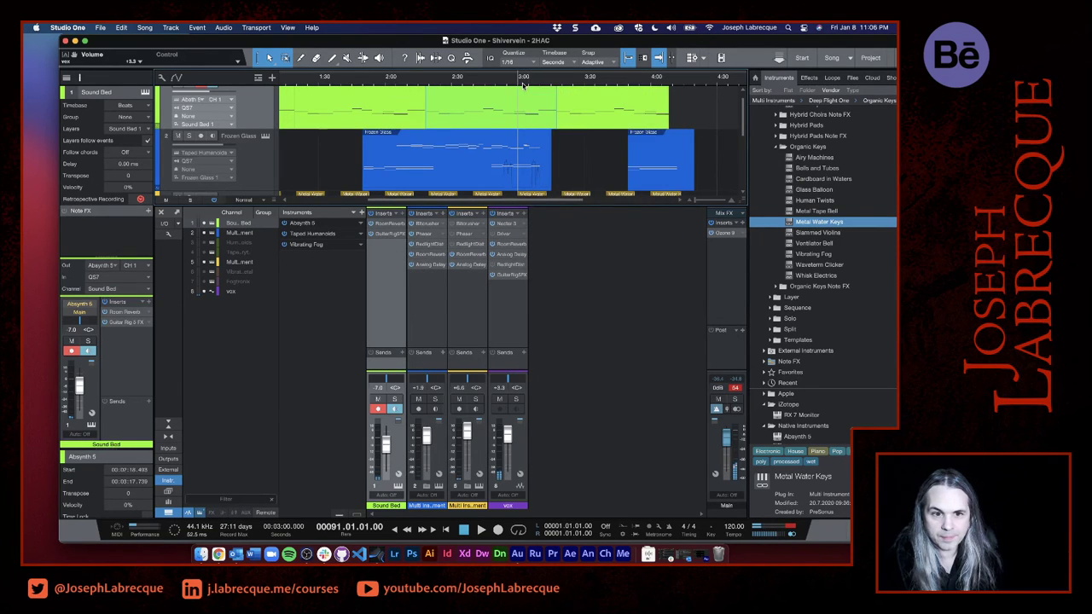
key("space")
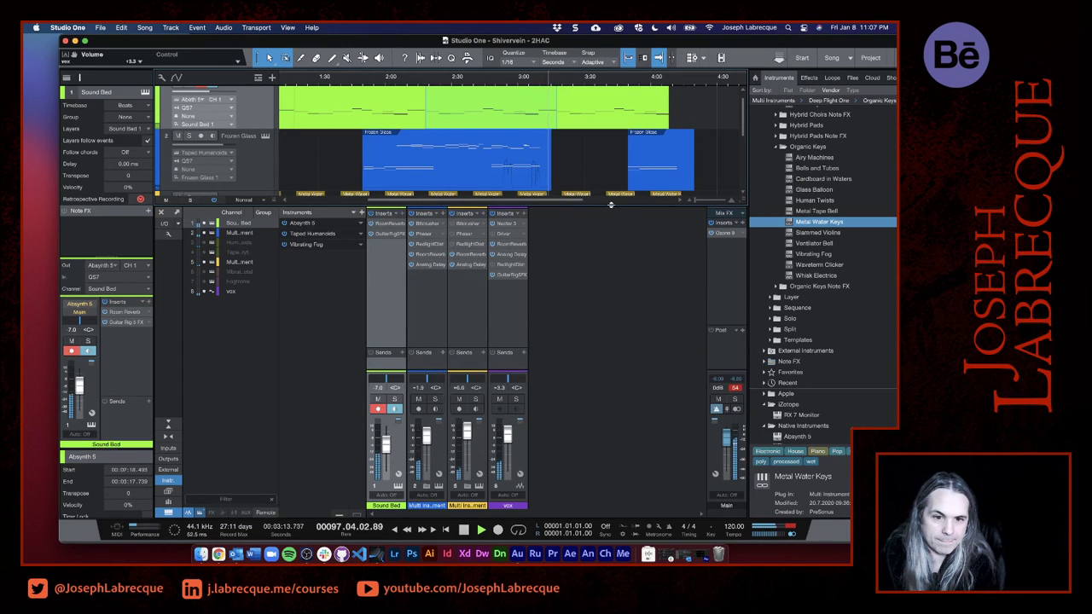
- Enlarge the arrangement to show all four tracks, lower the vox volume to about +2.3 dB, and replay through the song's ending
left_click_drag(608, 205, 604, 406)
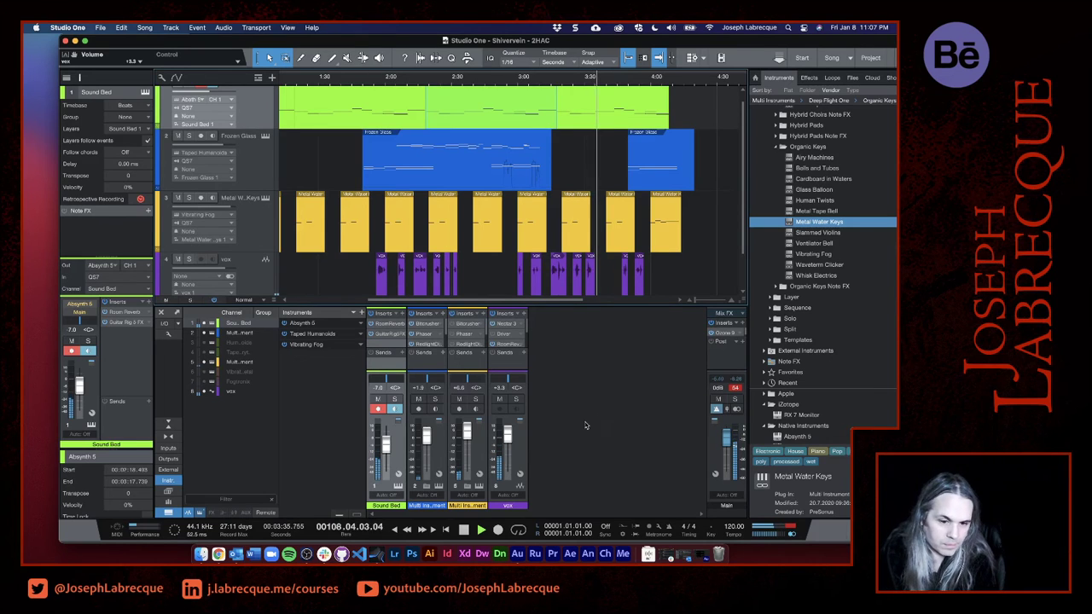
left_click_drag(505, 439, 504, 441)
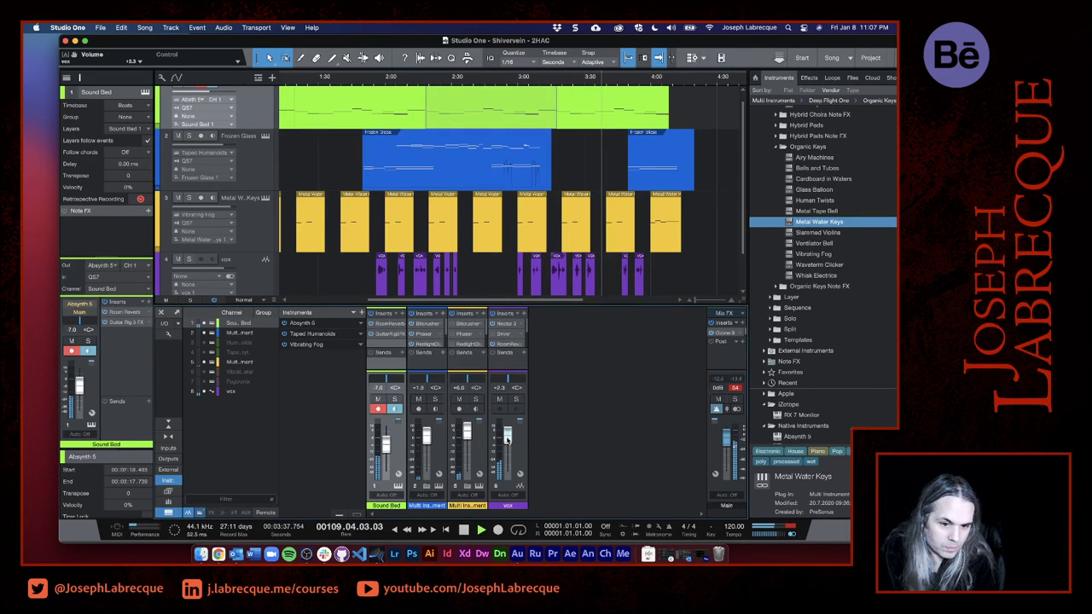
left_click(563, 78)
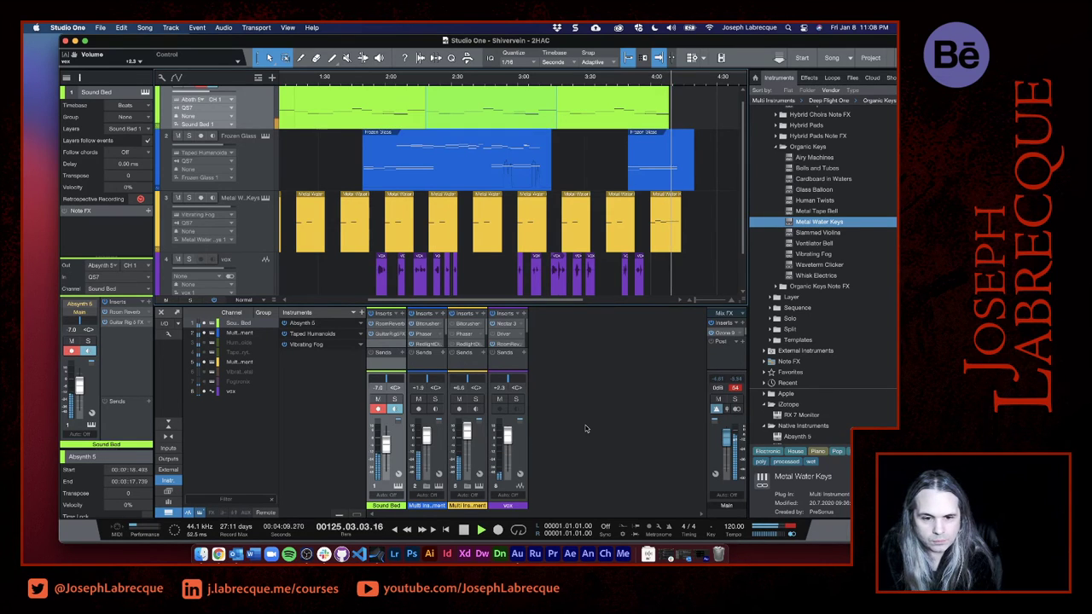
key("space")
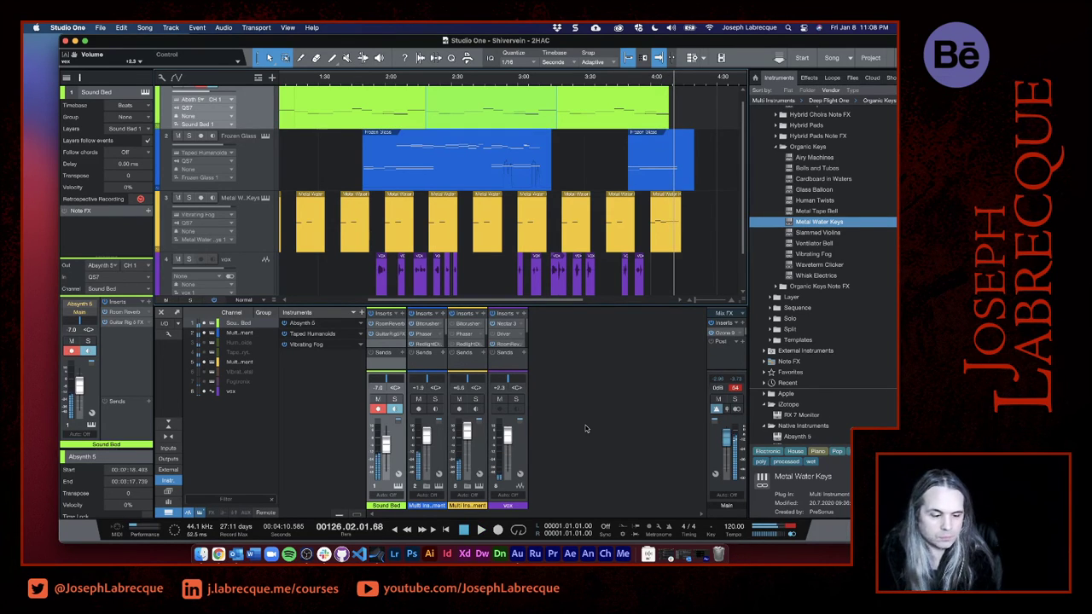
- Reopen Ozone 9 on the Main channel, review the modules available for its chain, and close the plug-in
left_click(722, 334)
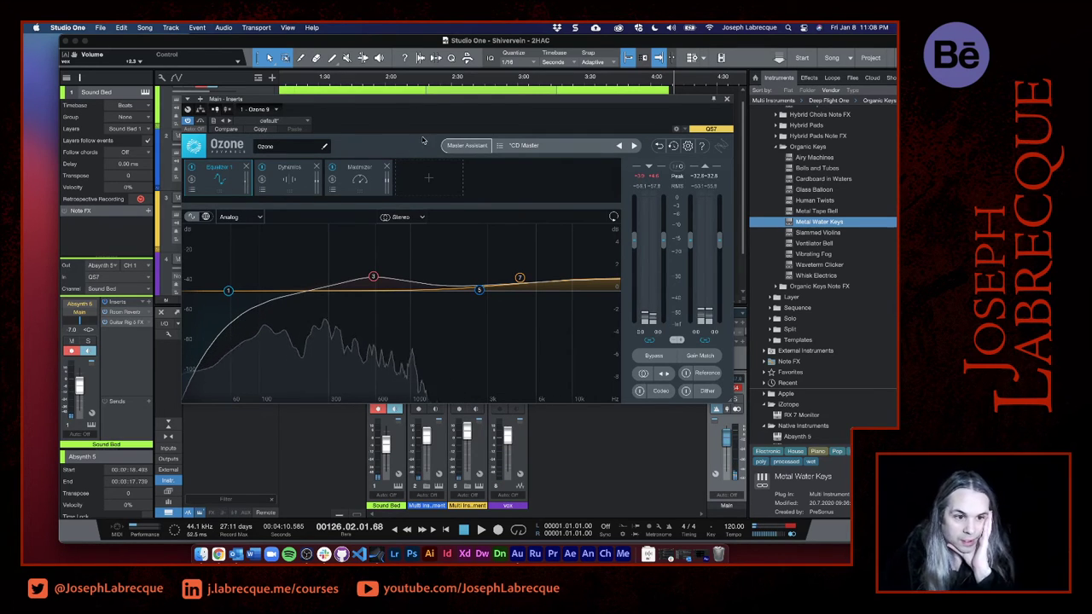
left_click(429, 180)
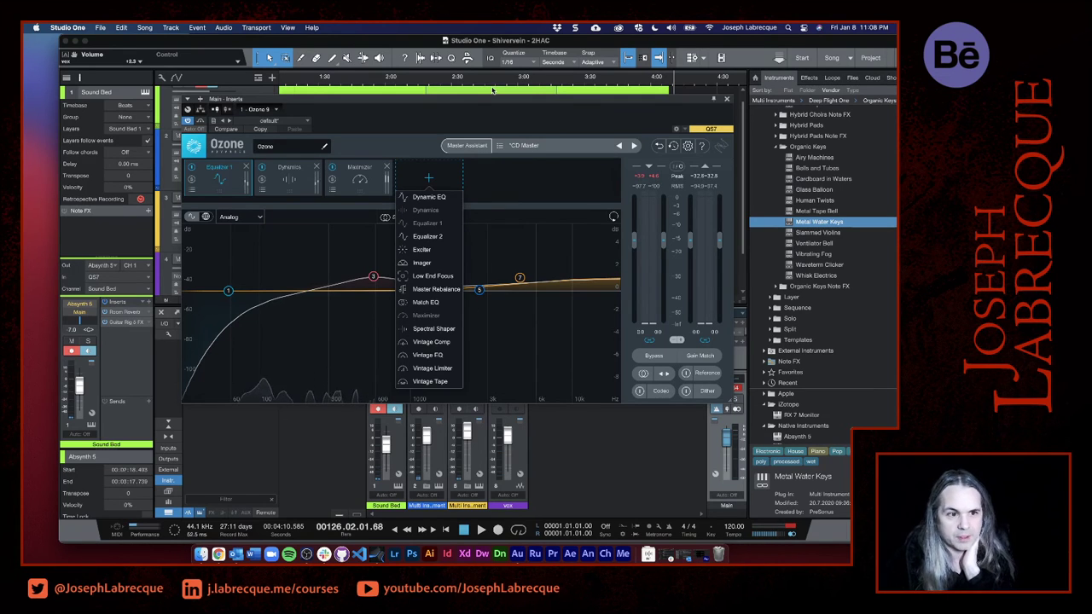
left_click(726, 100)
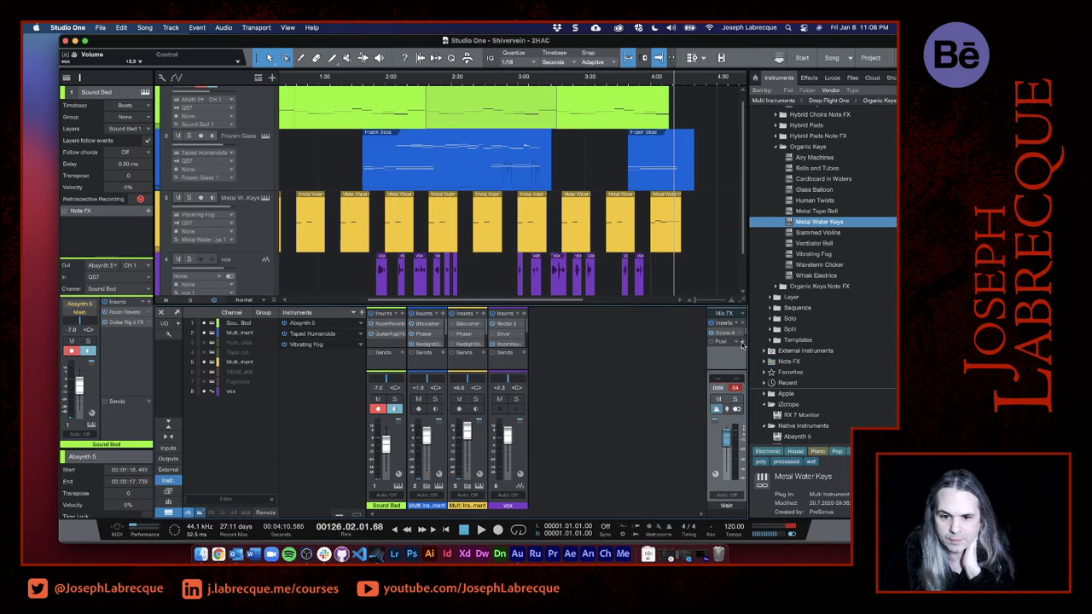
- Insert the PreSonus Room Reverb on the Main channel and load its Medium Studio preset
left_click(742, 324)
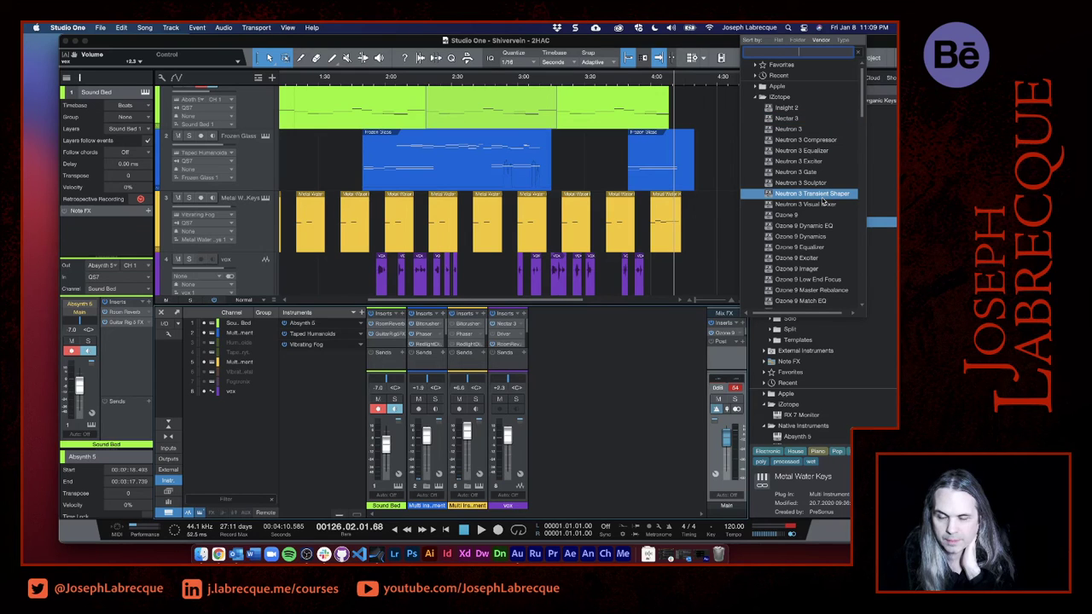
left_click(762, 97)
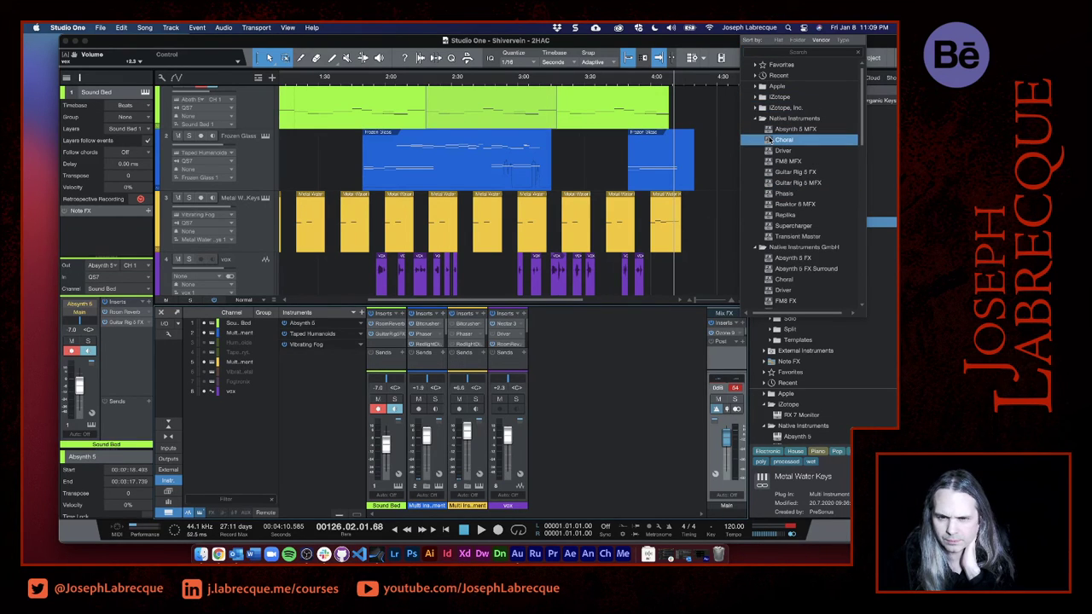
scroll(786, 198, "down", 5)
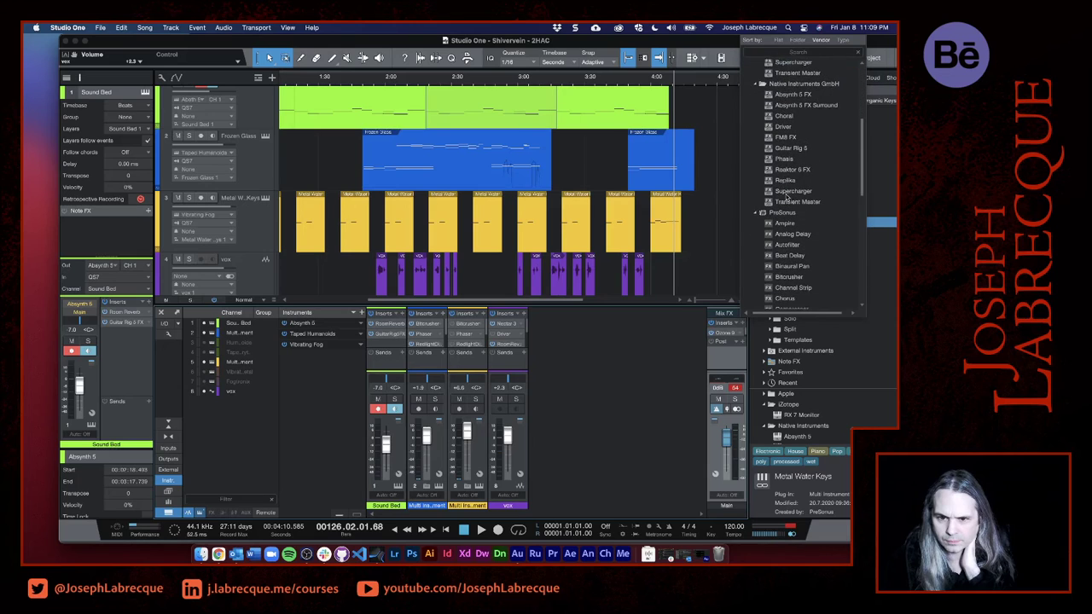
scroll(782, 196, "down", 5)
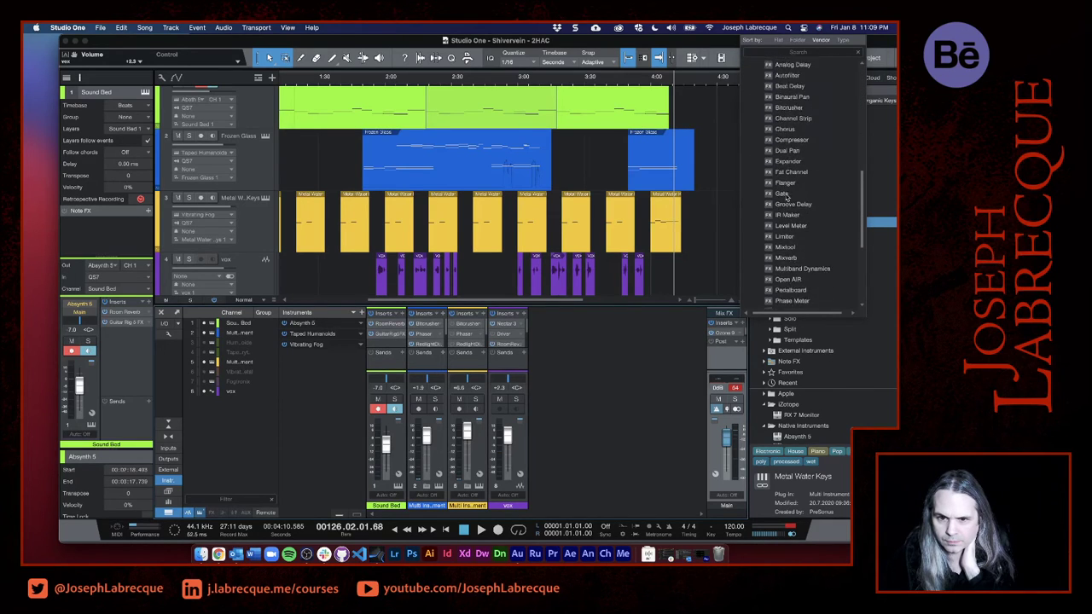
scroll(786, 198, "down", 2)
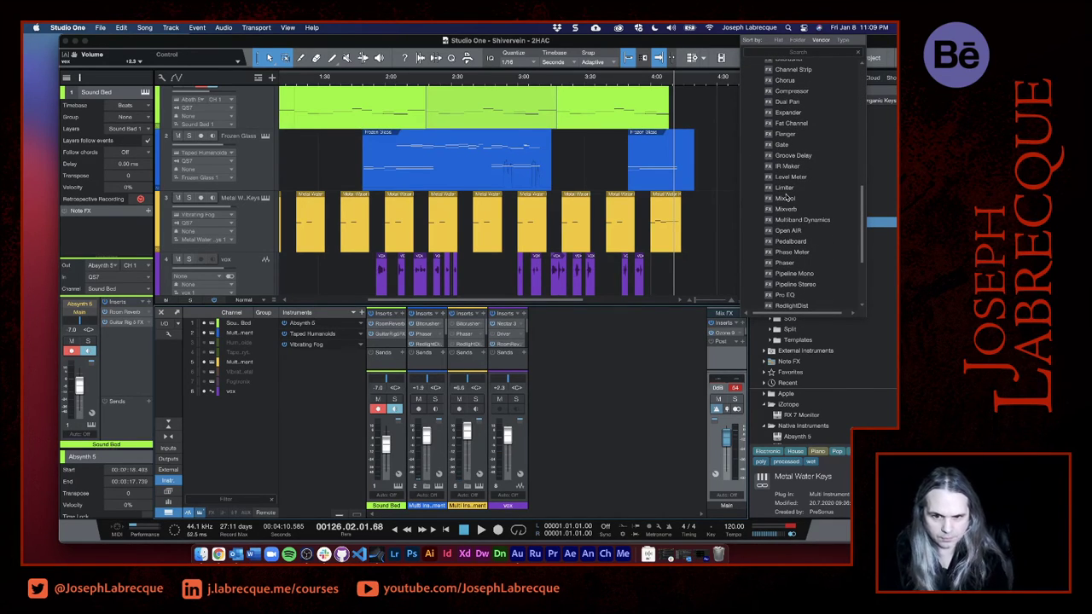
scroll(785, 196, "down", 3)
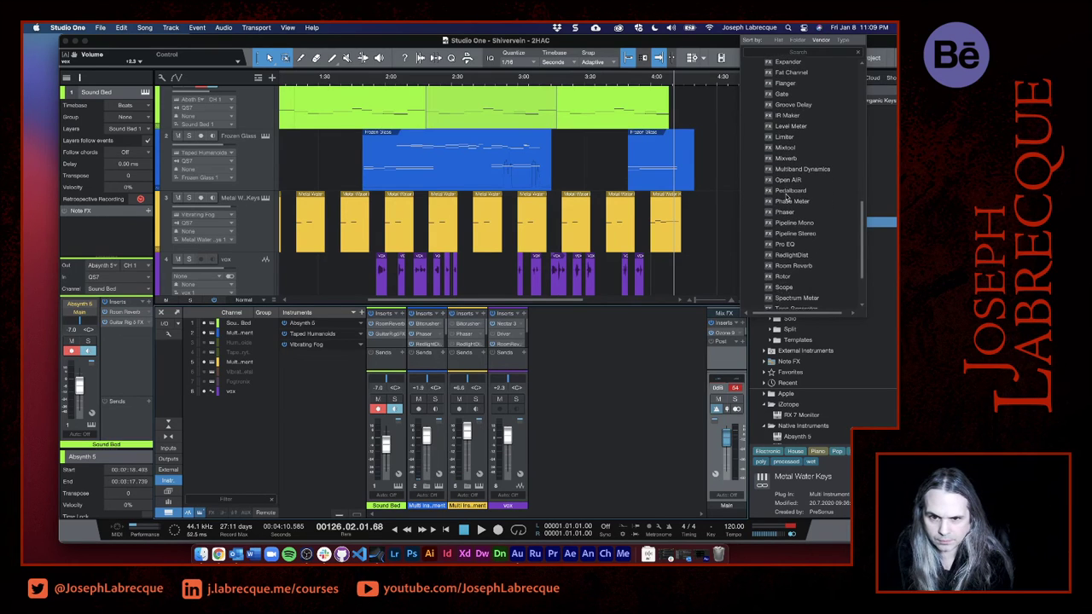
scroll(784, 177, "down", 3)
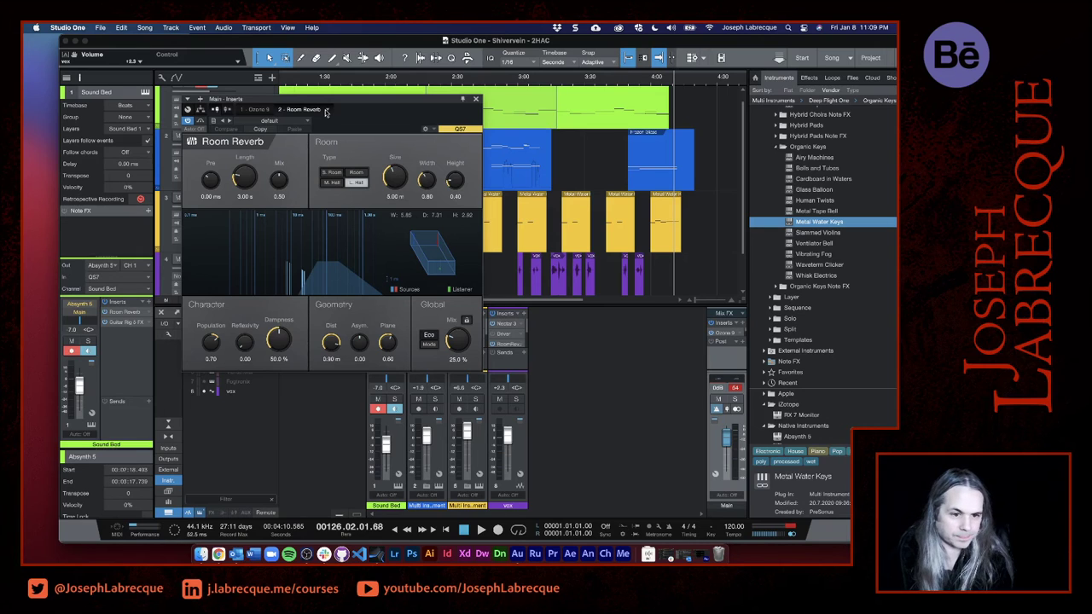
left_click(305, 121)
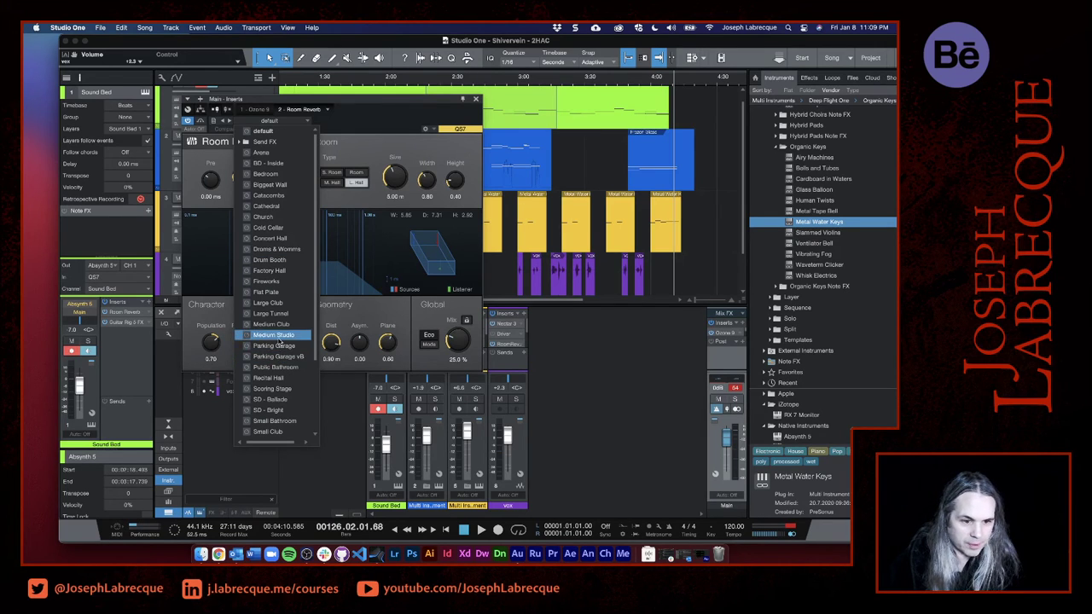
left_click(271, 335)
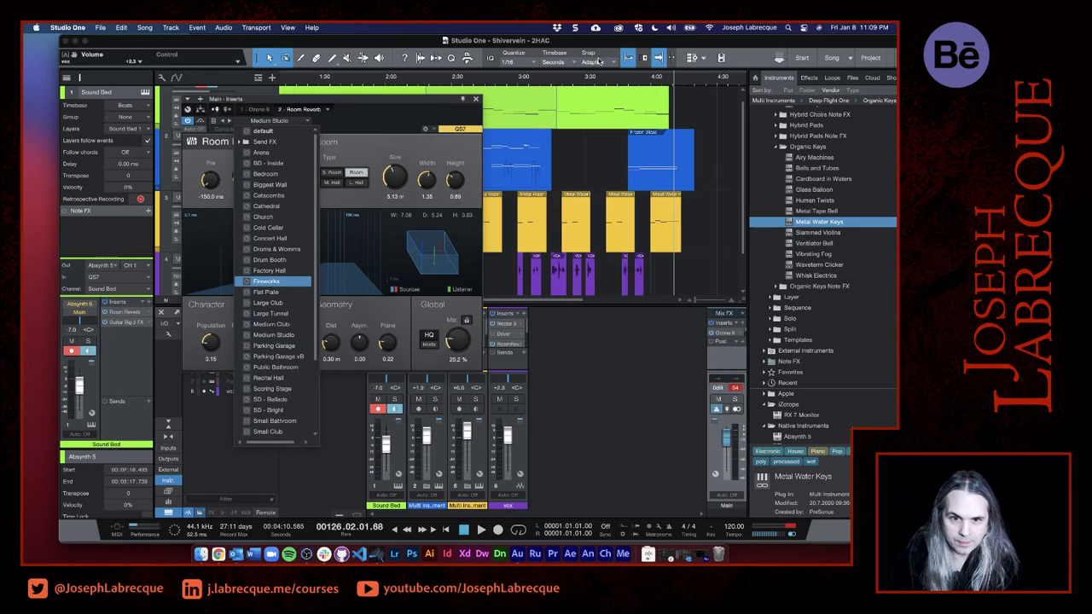
- Play the song from 3:15 and move Room Reverb ahead of Ozone 9 in the Main channel's inserts
left_click(556, 79)
left_click(555, 80)
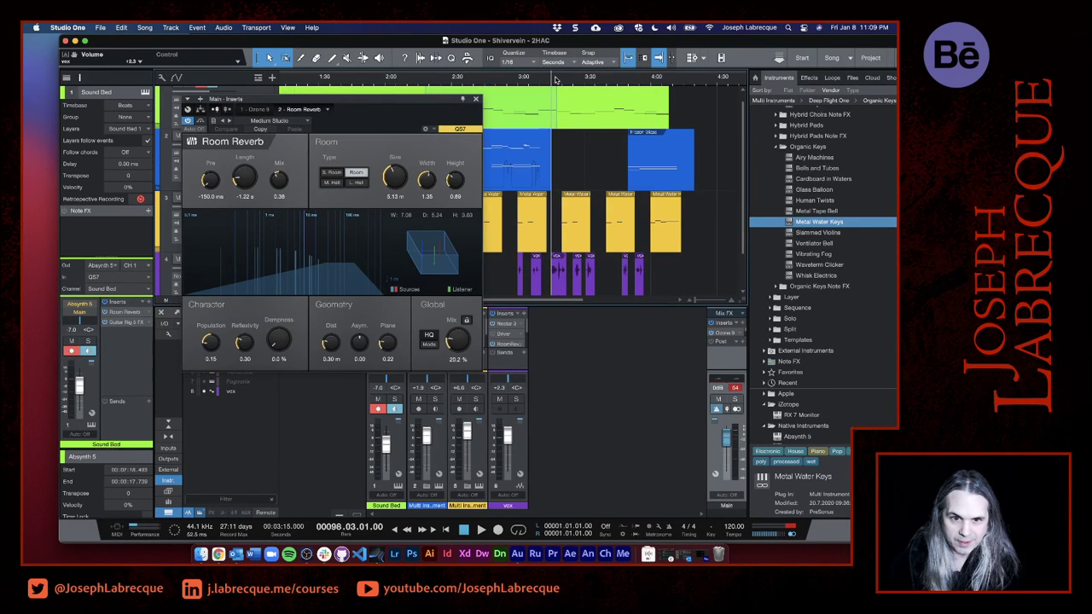
left_click(559, 81)
left_click(553, 80)
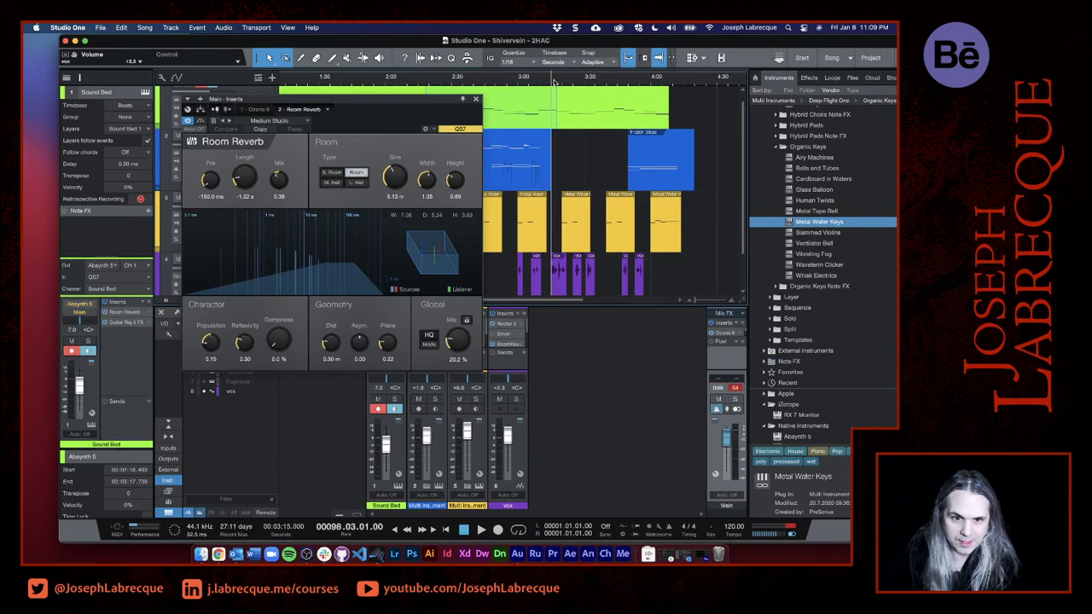
key("space")
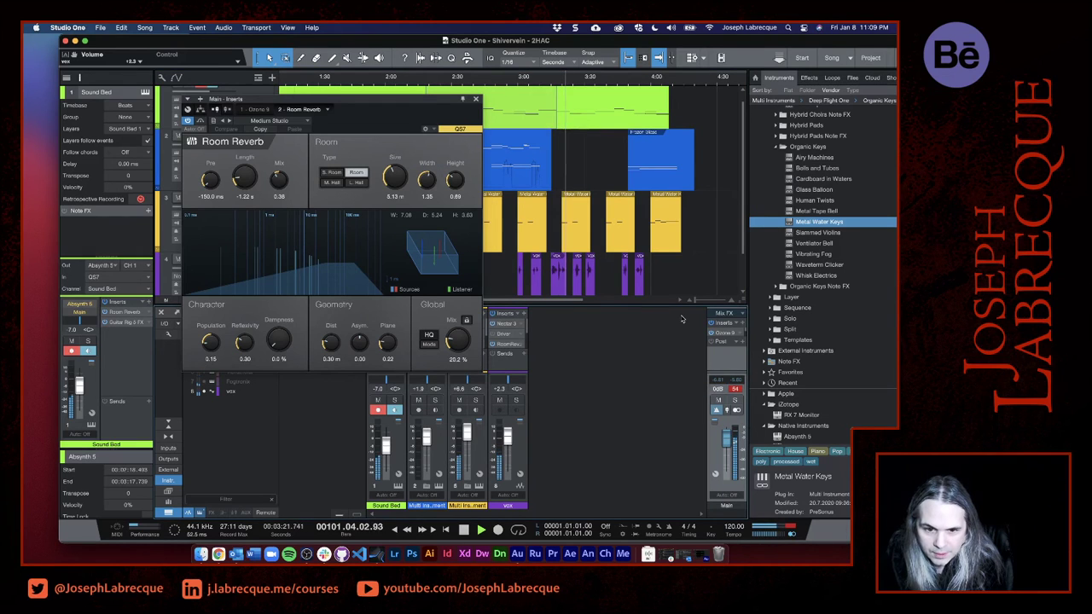
left_click_drag(674, 303, 668, 244)
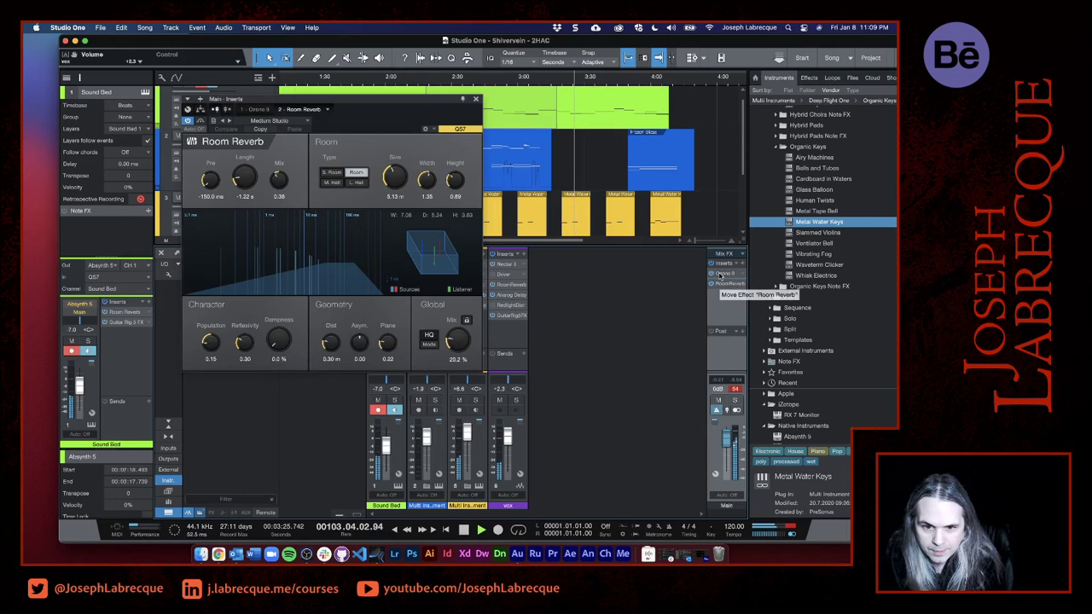
left_click_drag(722, 277, 721, 271)
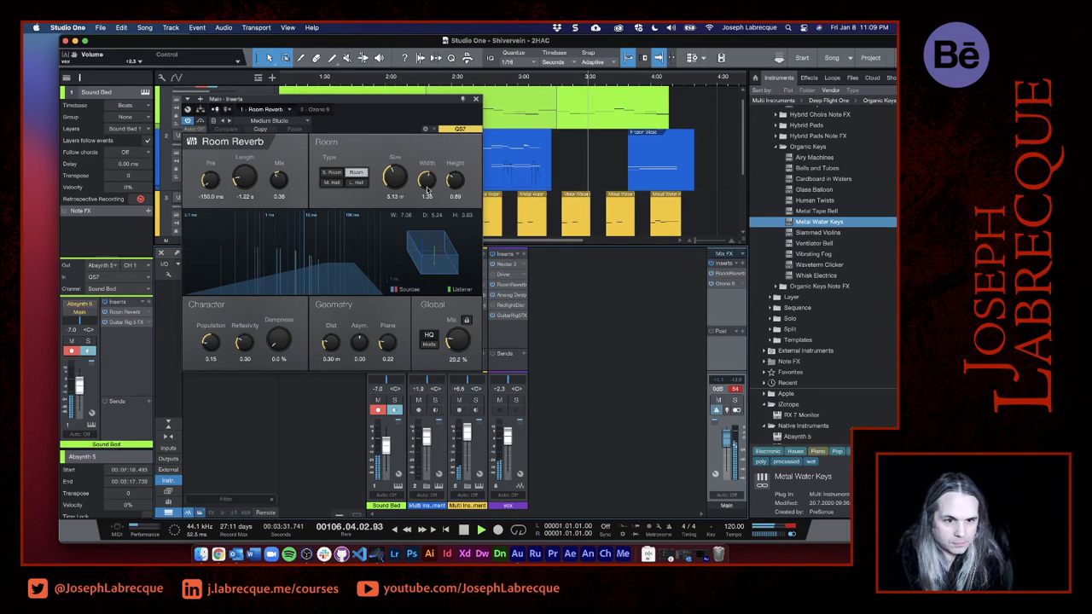
- Set Room Reverb's mix to 0.65 and length to about 3.9 s, raise its global dry/wet mix, and close the plug-in
left_click_drag(278, 179, 246, 172)
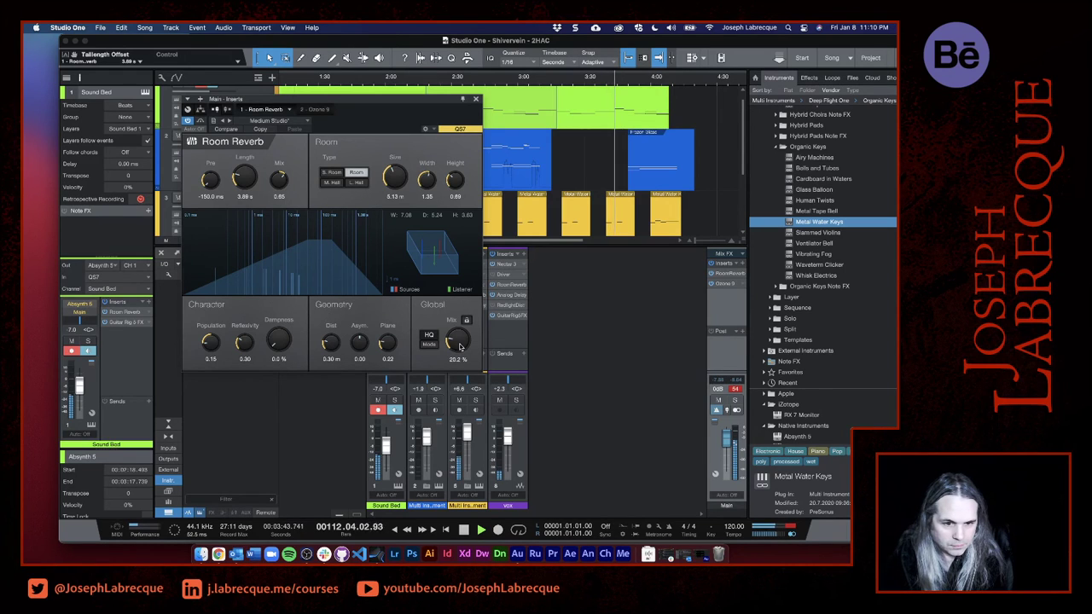
left_click_drag(458, 343, 457, 336)
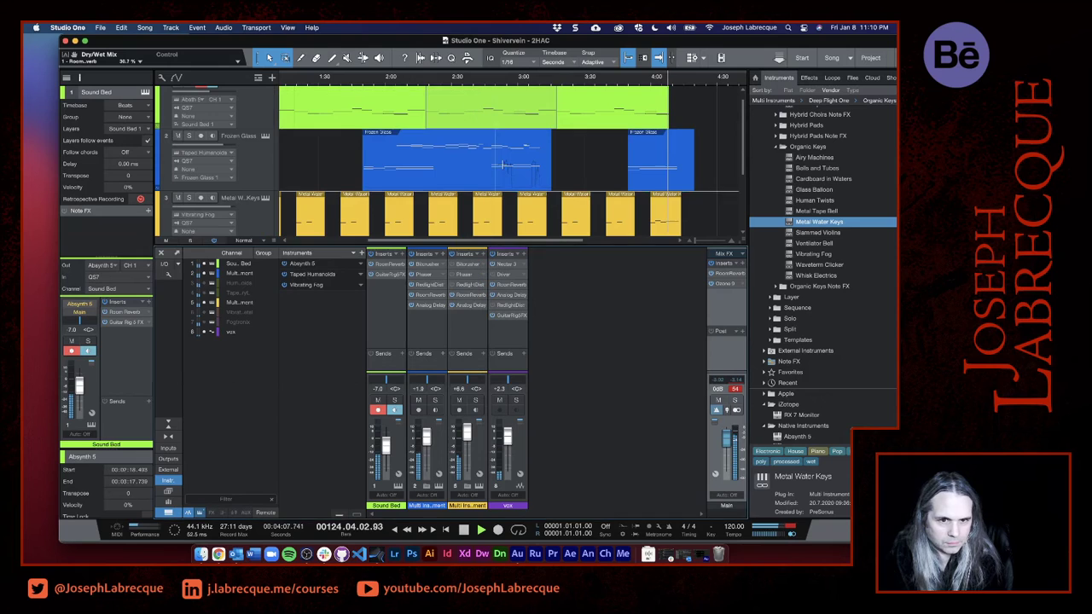
left_click(476, 100)
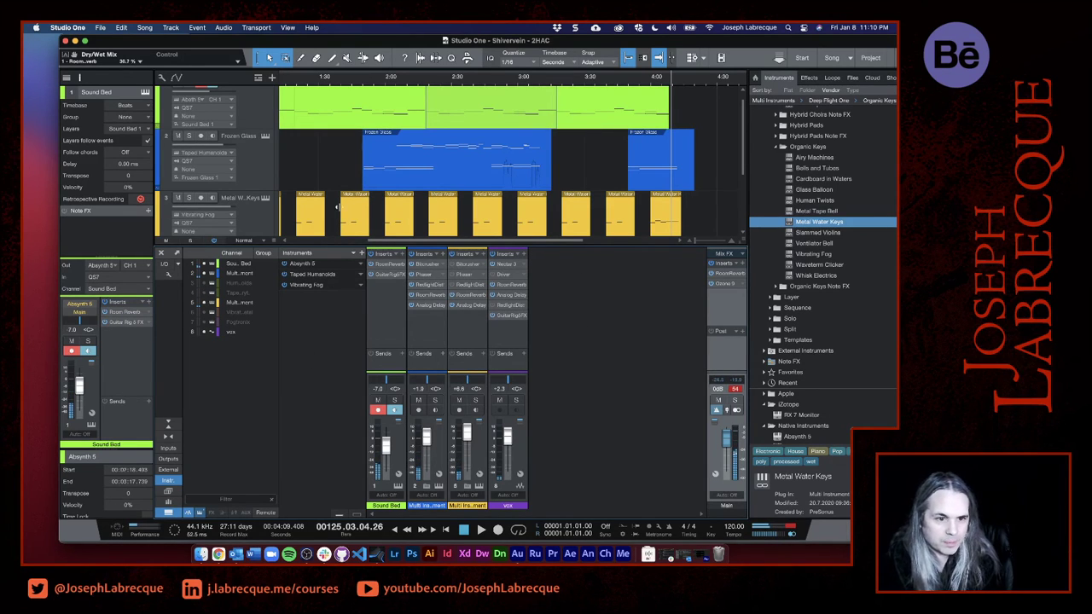
- Enlarge the arrangement, zoom out to fit the whole song, and hide the mixer console
left_click_drag(342, 246, 344, 405)
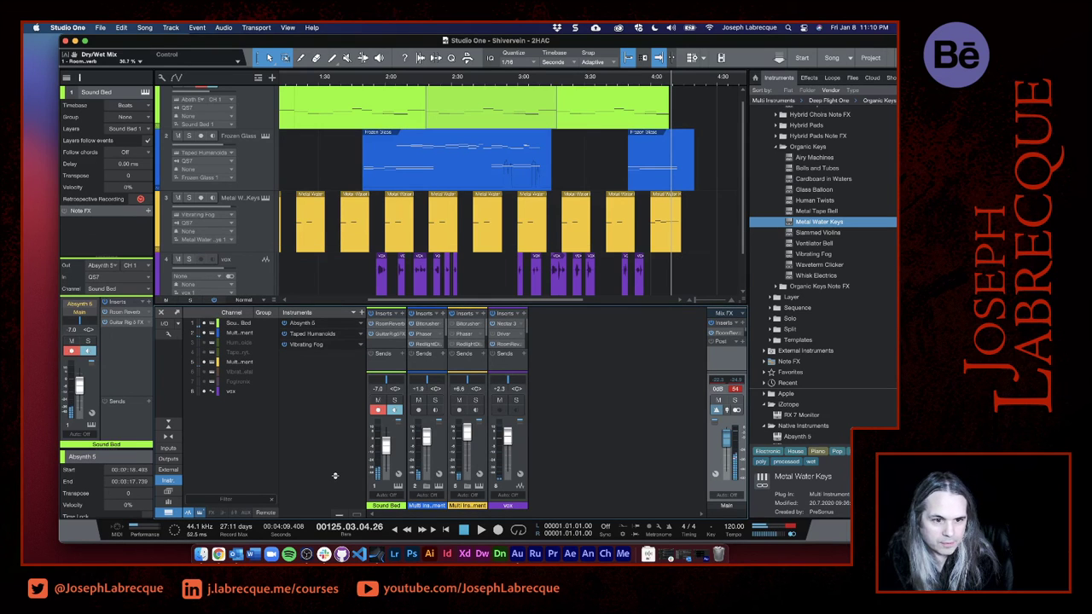
scroll(460, 252, "down", 2)
scroll(460, 253, "up", 2)
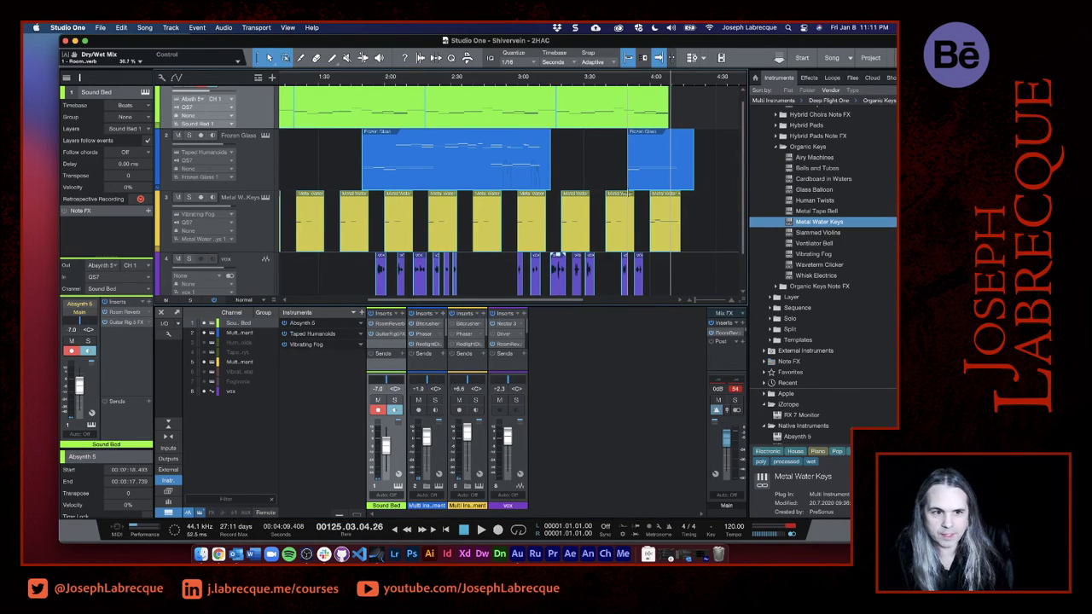
scroll(515, 184, "down", 2)
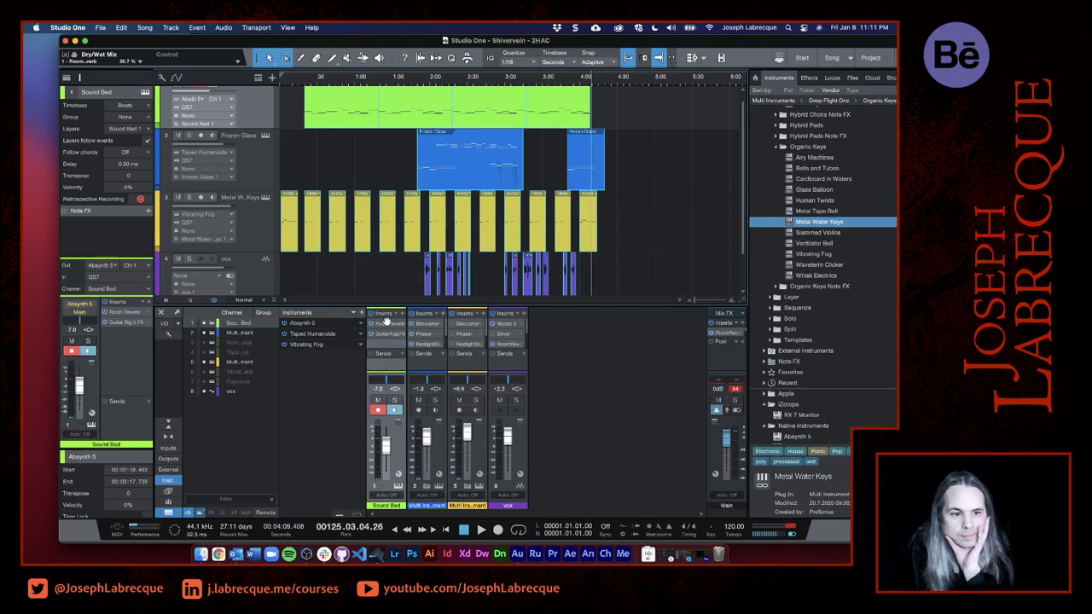
key("F3")
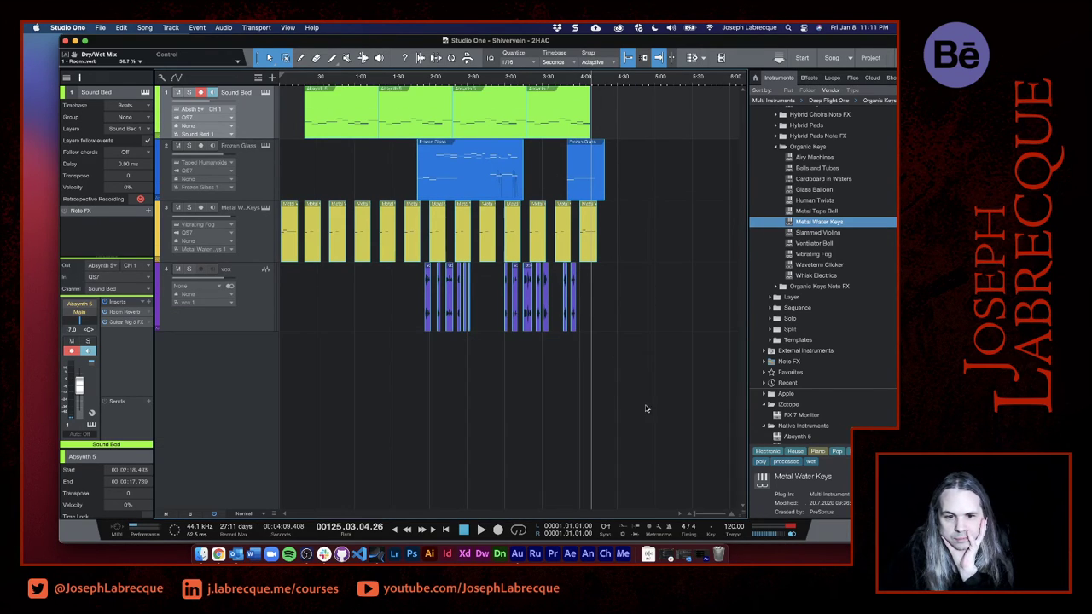
- Select the Metal Water Keys, Sound Bed and vox tracks in turn to check their settings
left_click_drag(667, 391, 92, 97)
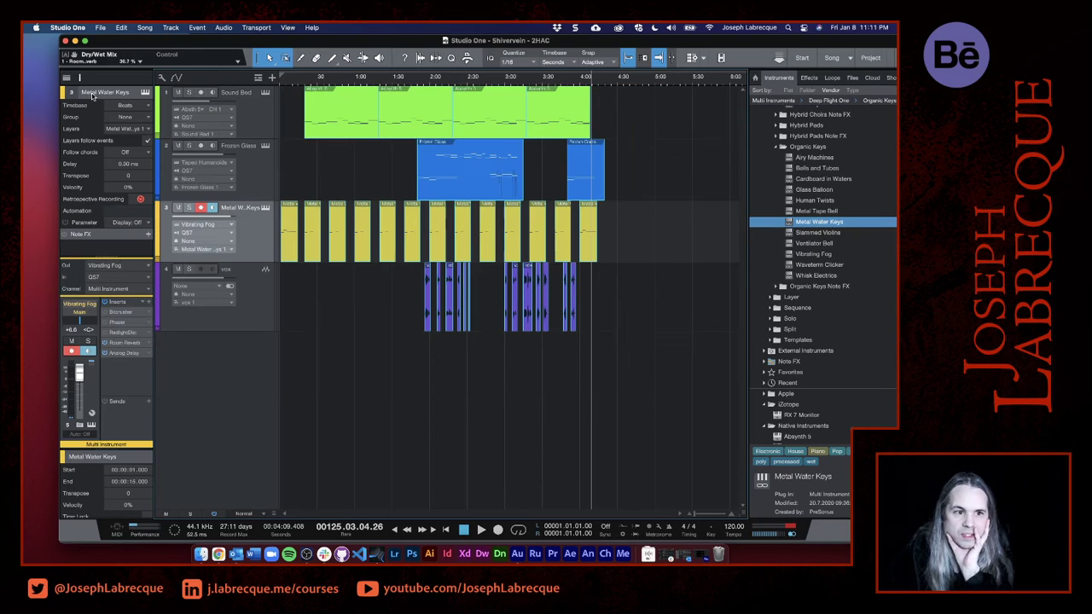
left_click(252, 131)
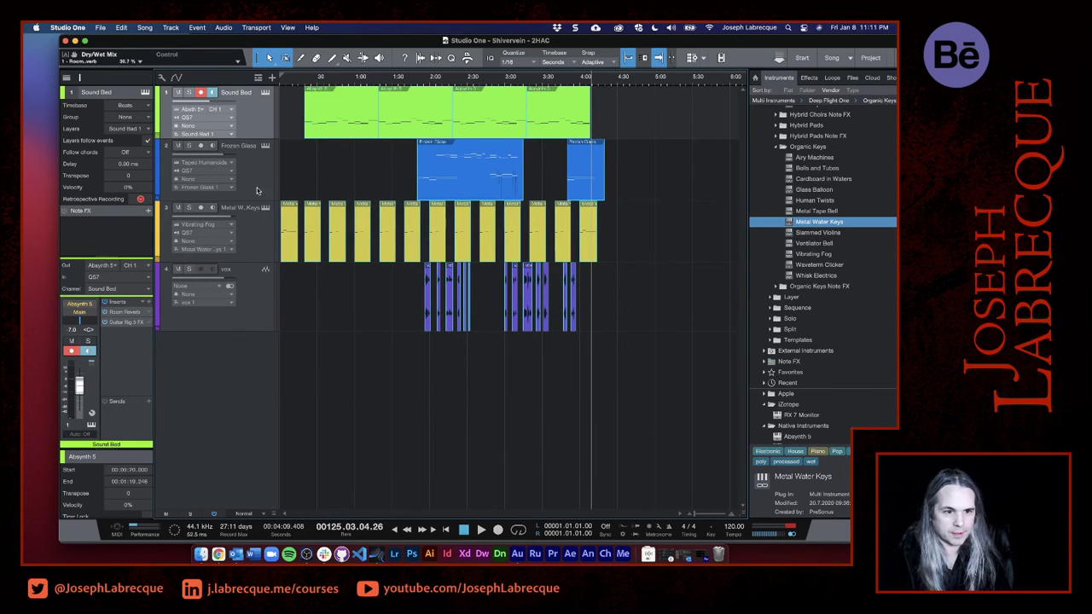
left_click(261, 308)
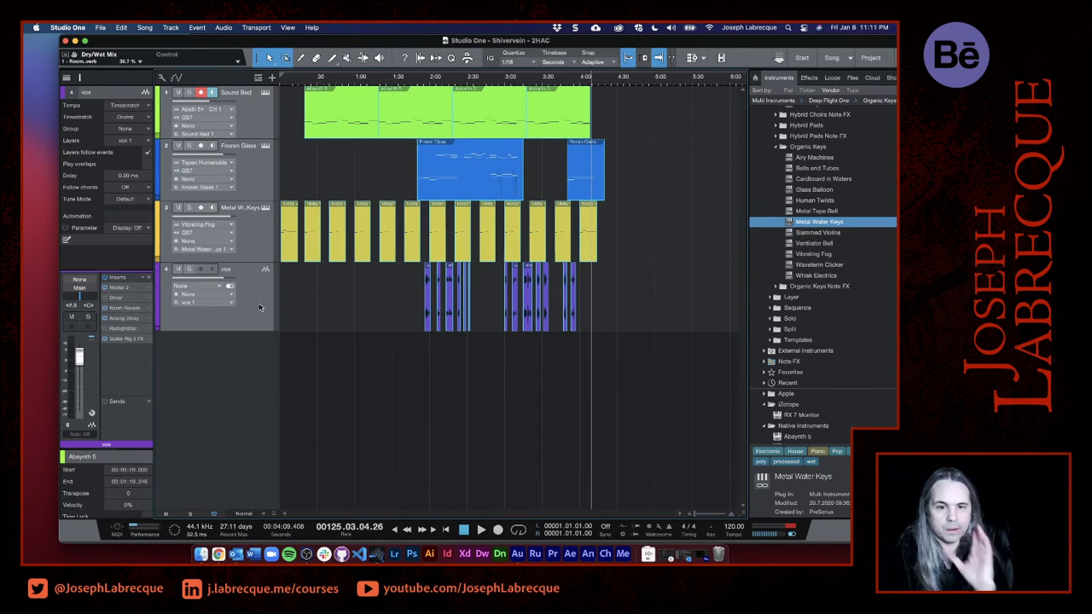
- Export the song's Start - End range as a 16 Bit, 44.1 kHz Wave mixdown named Mixdown
left_click(100, 28)
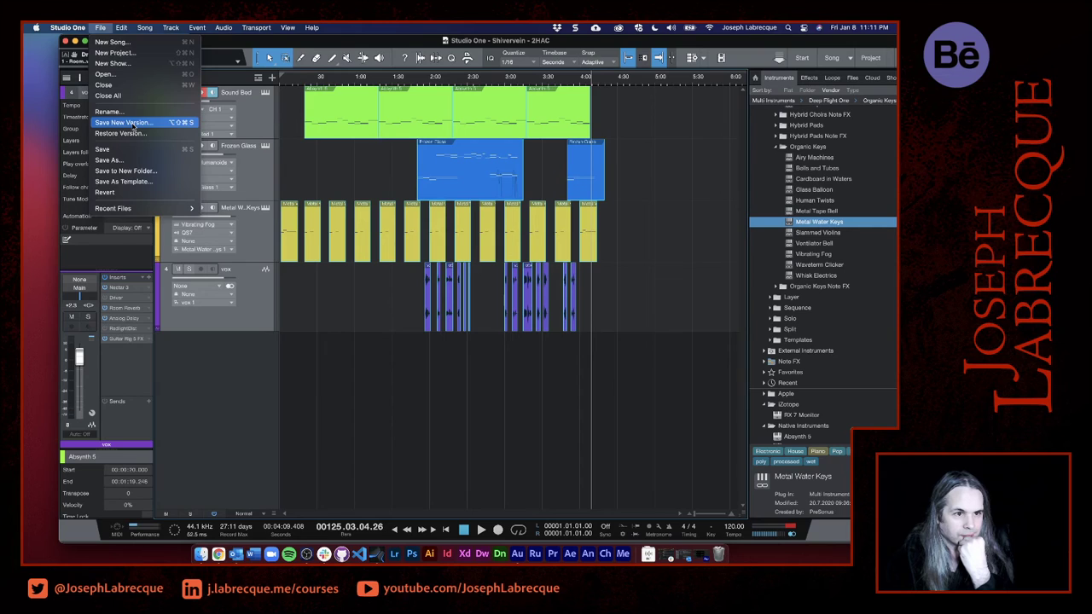
mouse_move(148, 32)
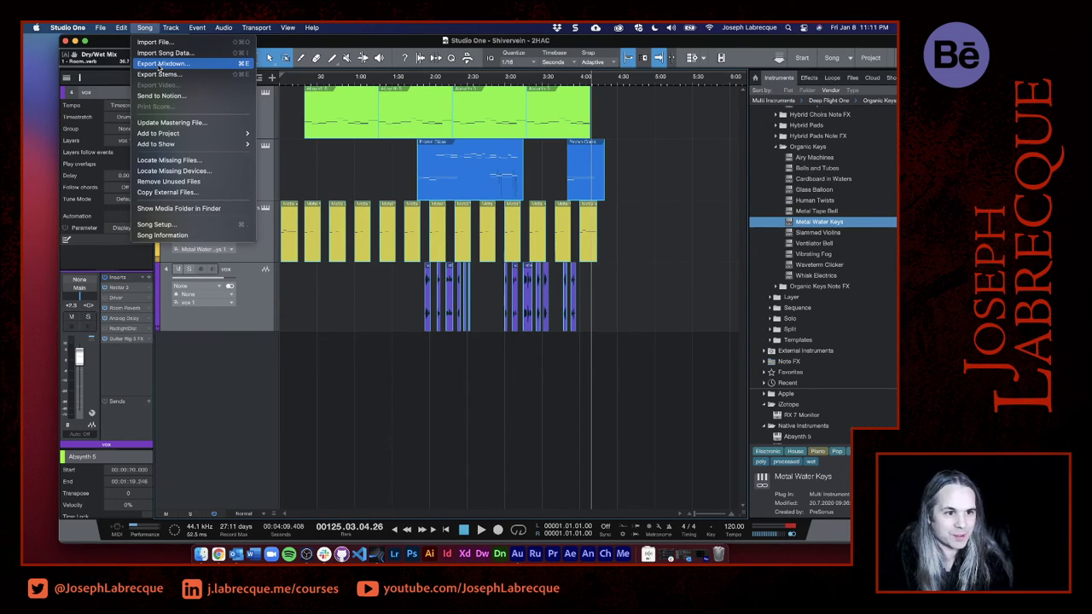
left_click(158, 64)
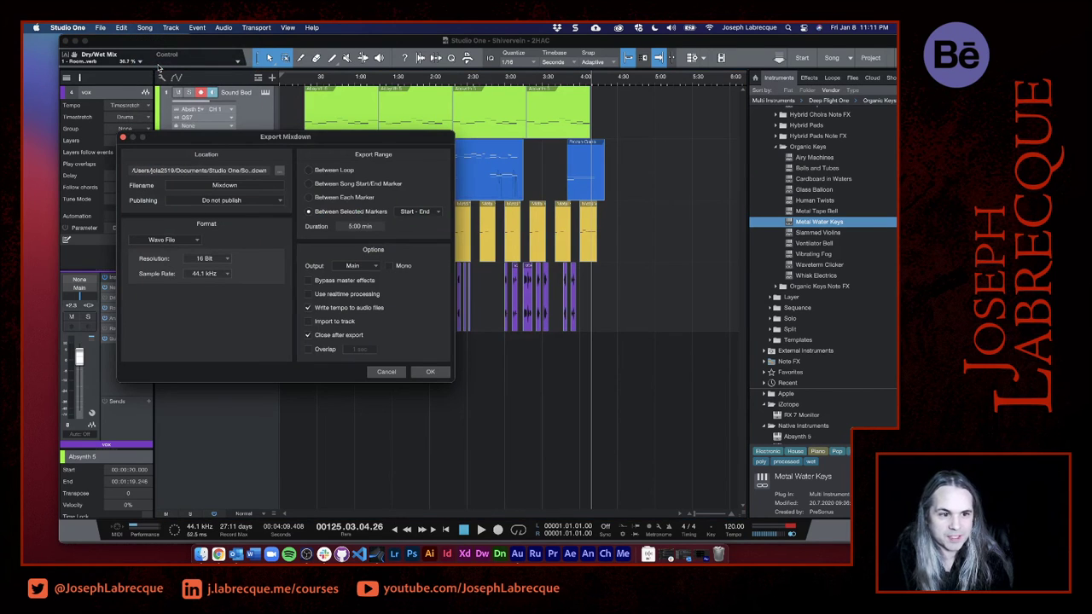
double_click(224, 185)
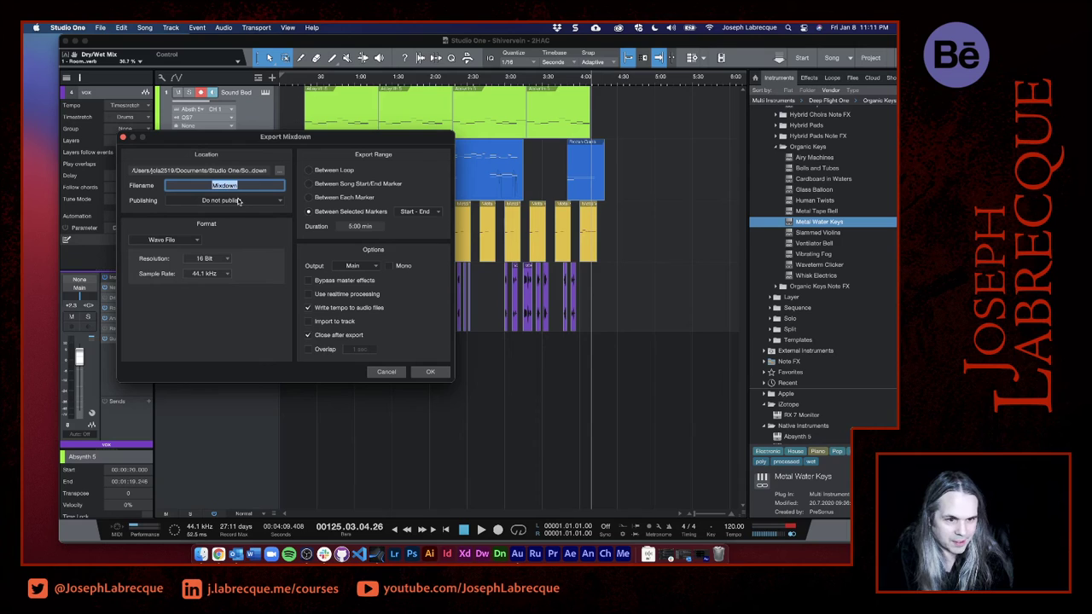
left_click(244, 233)
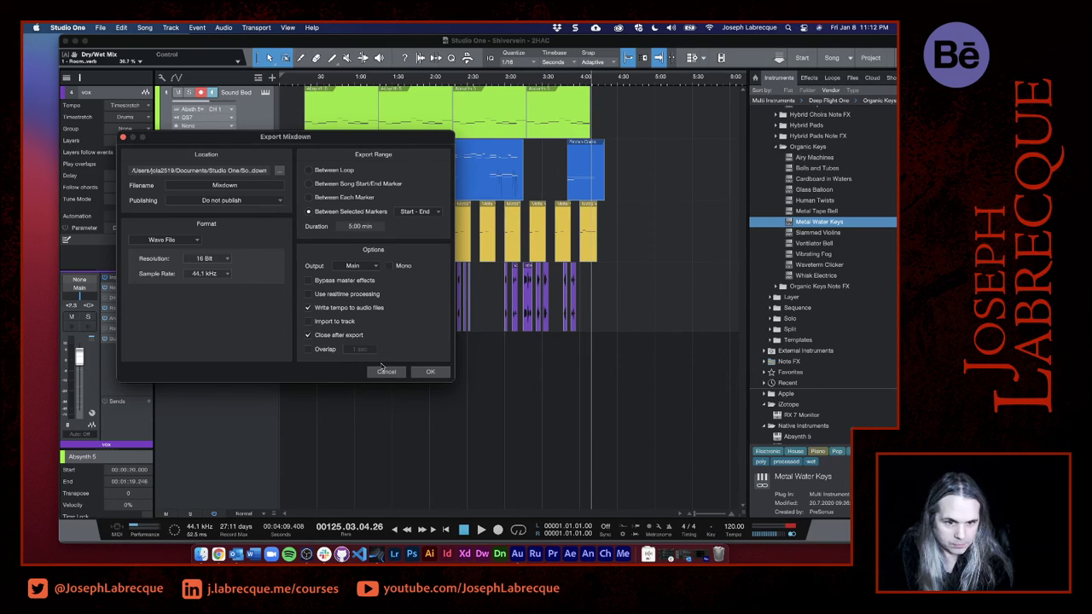
left_click(433, 372)
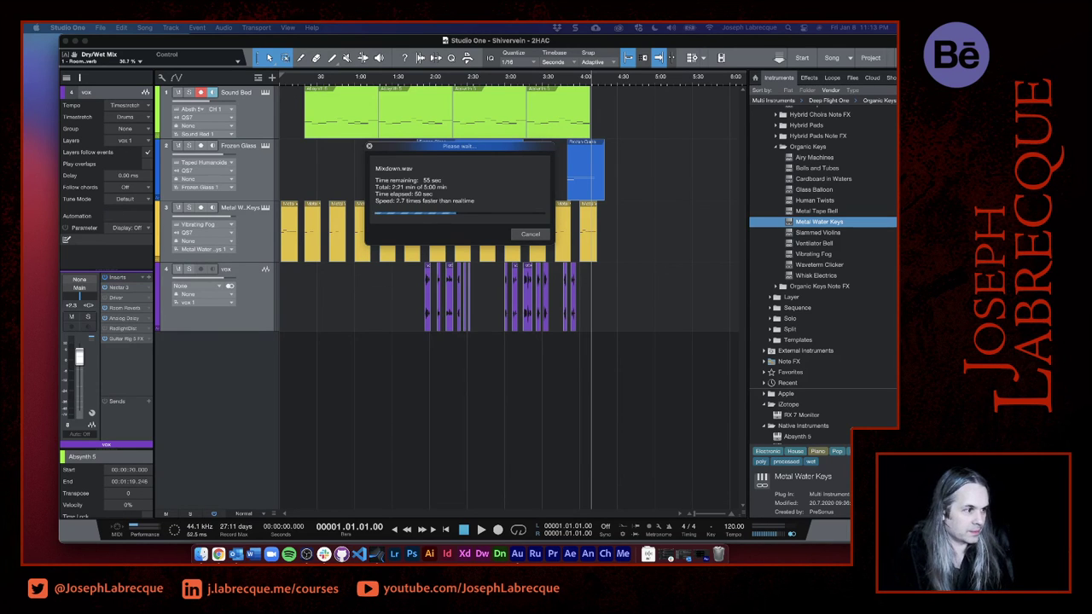
- Dismiss the Safari notification and switch to the Two Hour Album Challenge page in Chrome during the export
key("ctrl+shift+c")
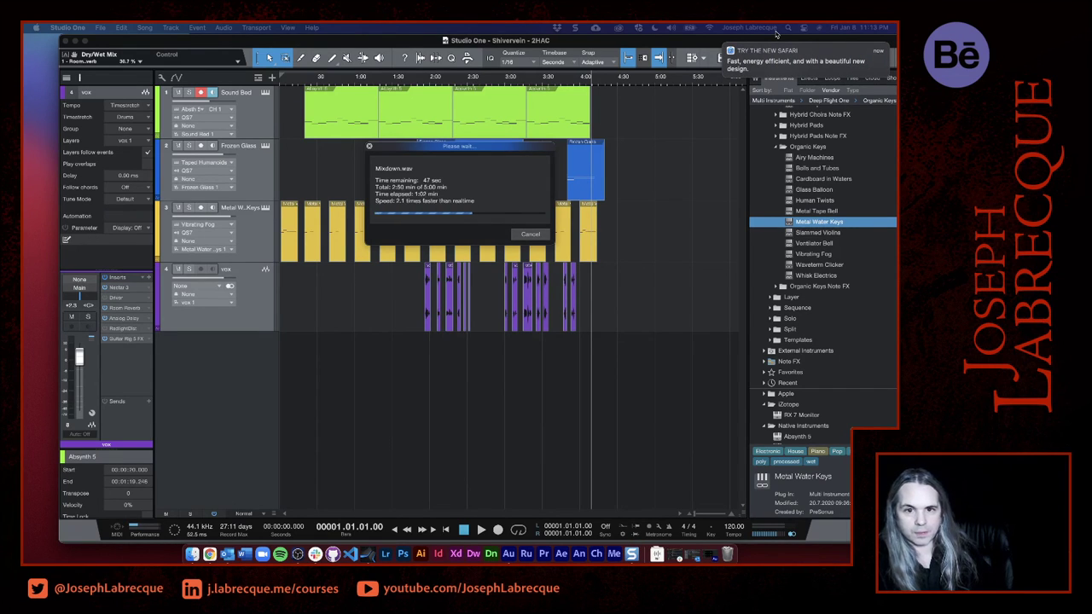
mouse_move(784, 51)
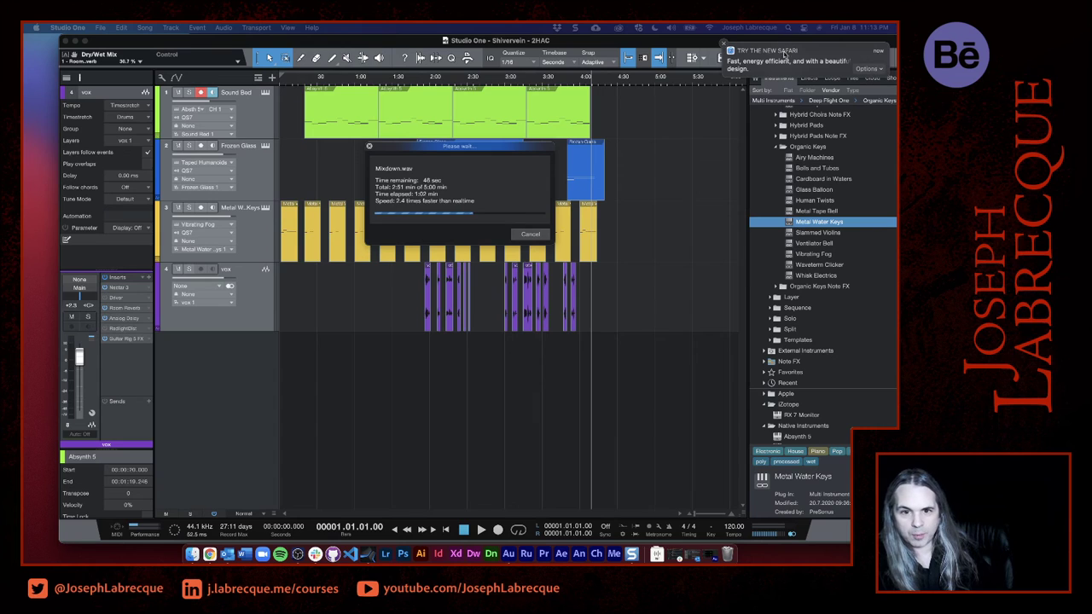
left_click(723, 43)
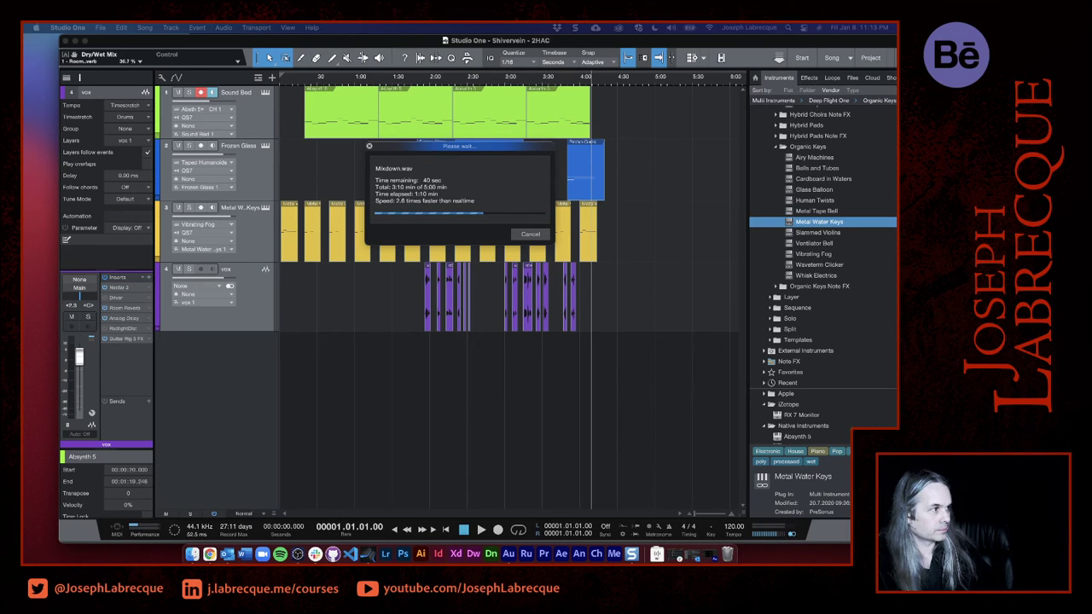
key("super+m")
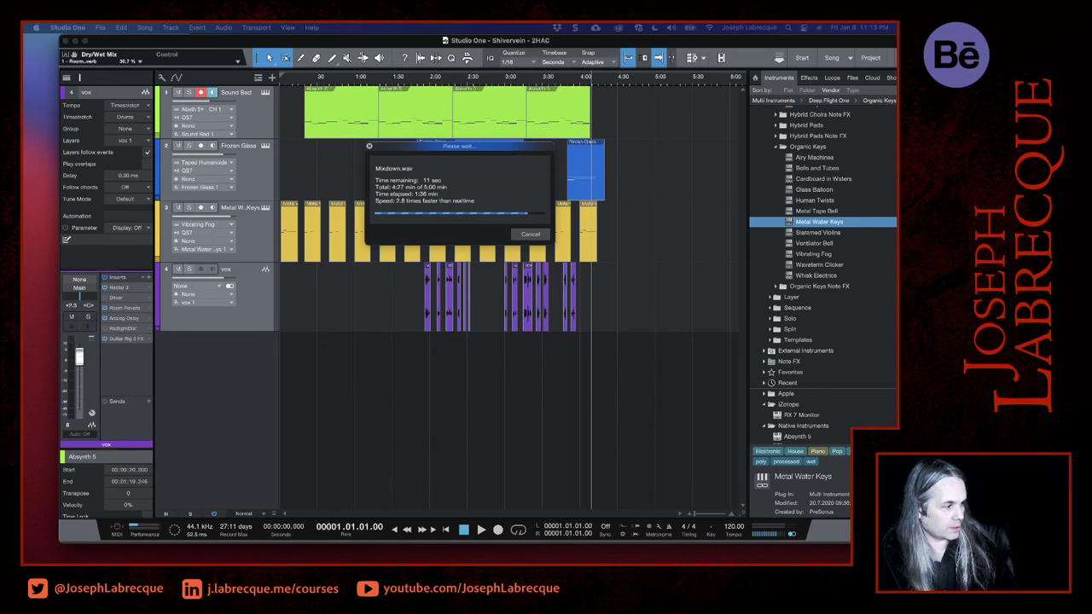
key("super+Tab")
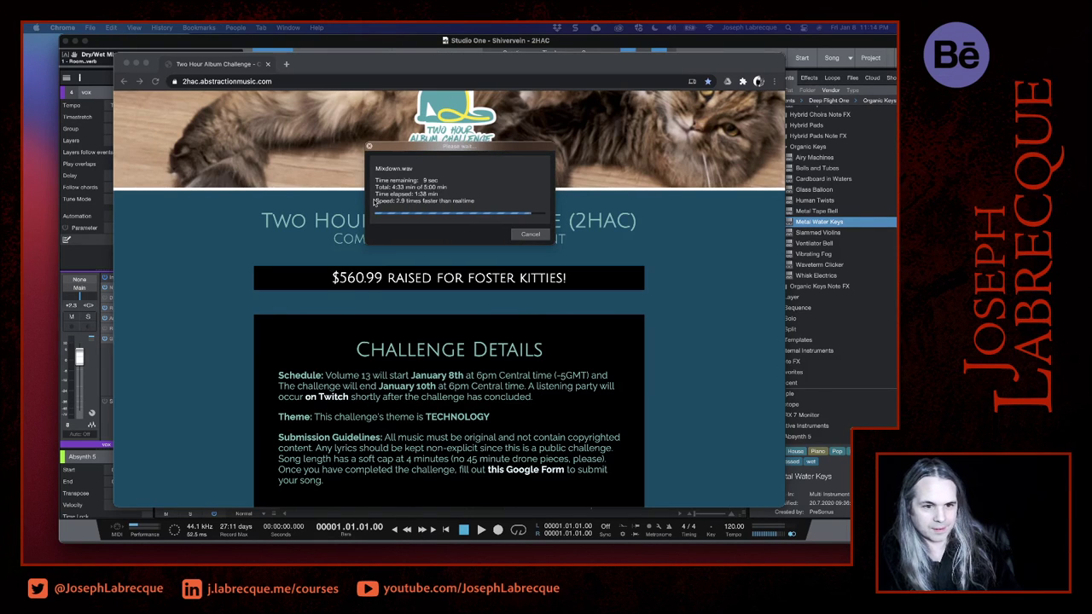
- Move the export progress window clear of the challenge page and look through the page's challenge details
left_click_drag(441, 146, 773, 75)
scroll(659, 315, "up", 2)
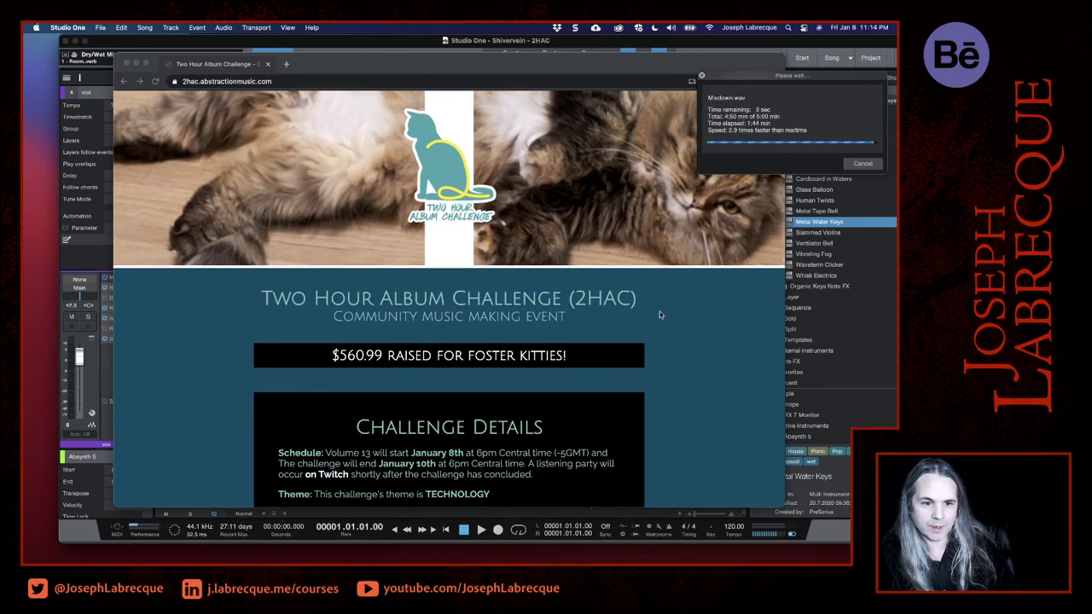
scroll(659, 314, "down", 4)
scroll(659, 315, "down", 4)
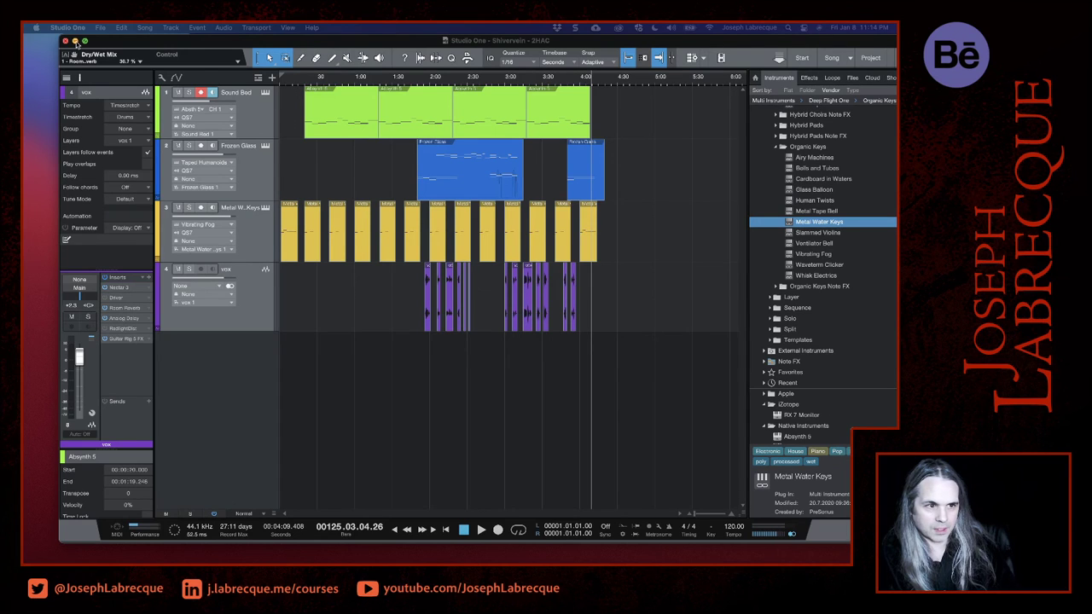
- Minimize the Studio One window and open the Google Form for song submissions from the challenge page in Chrome
left_click(75, 41)
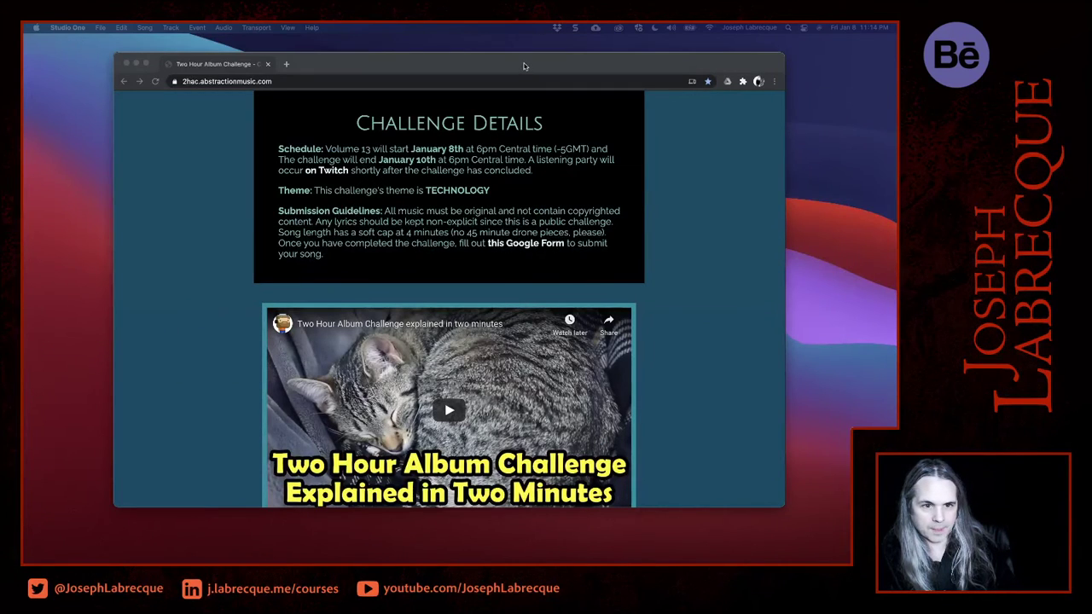
left_click(524, 65)
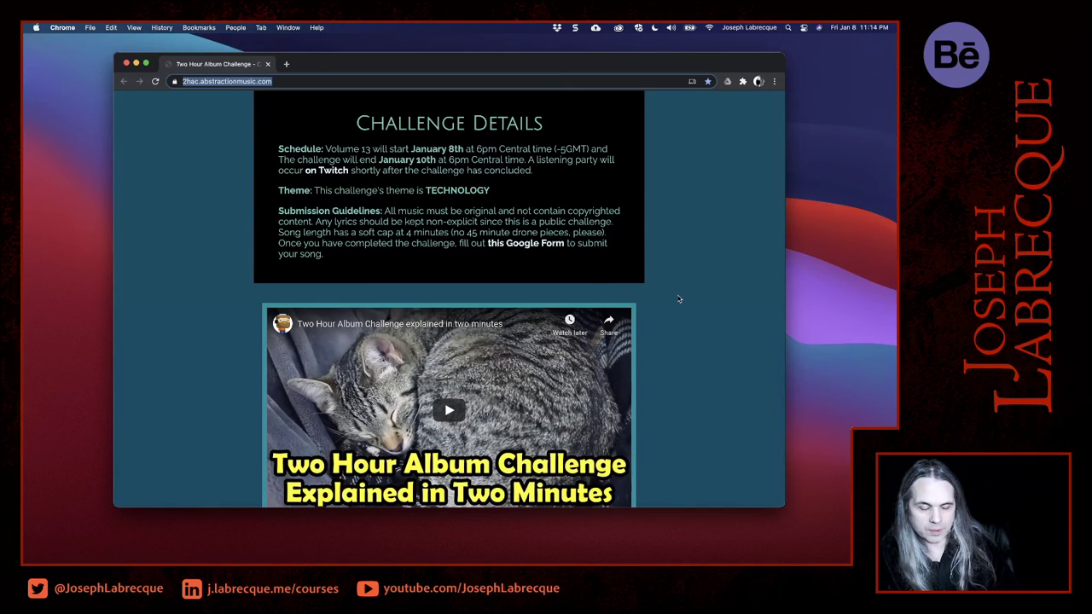
scroll(679, 298, "down", 1)
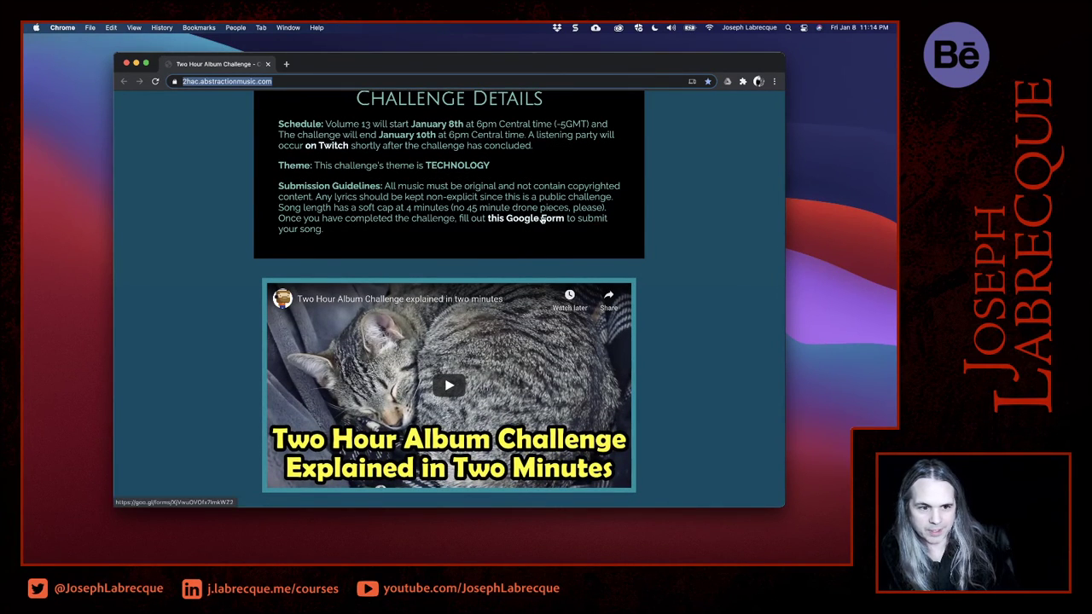
left_click(540, 218)
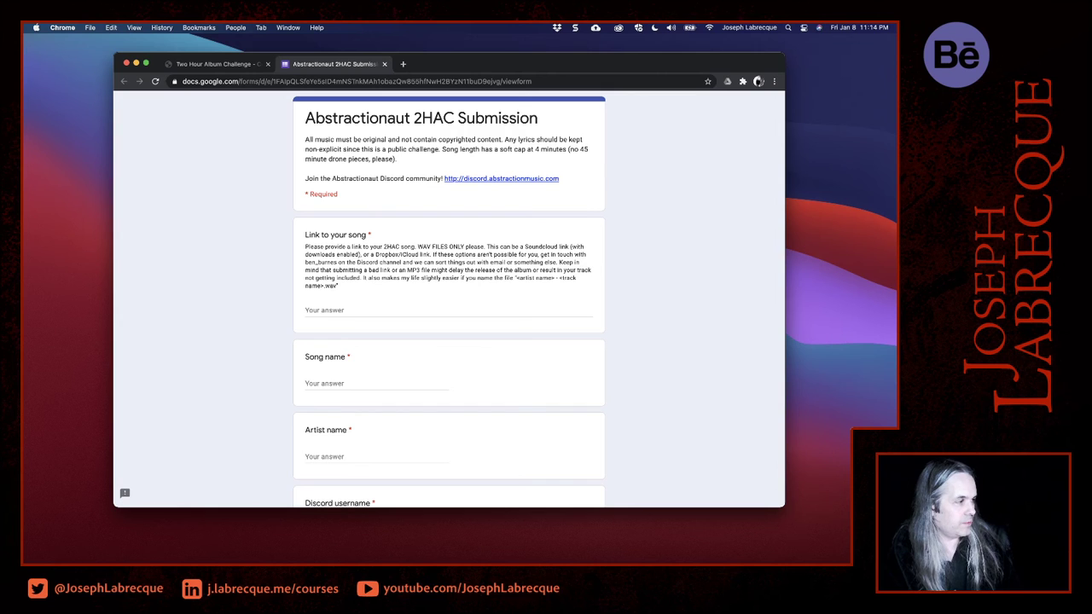
- Switch to Adobe Audition, import Mixdown.wav from the Finder's 01 Start folder, and open it in the waveform editor
left_click_drag(24, 112, 250, 187)
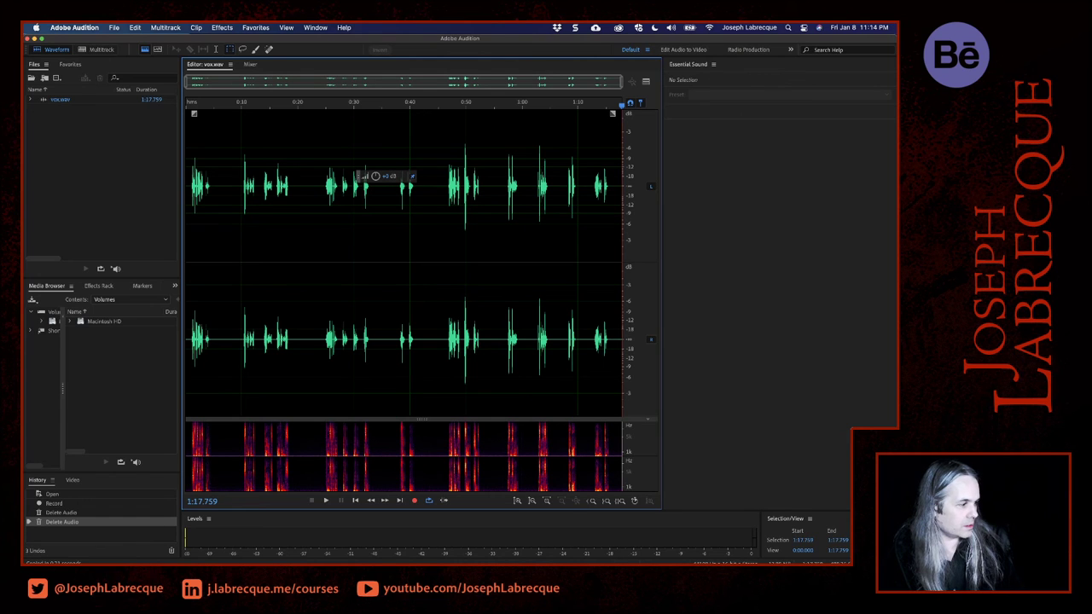
key("super+Tab")
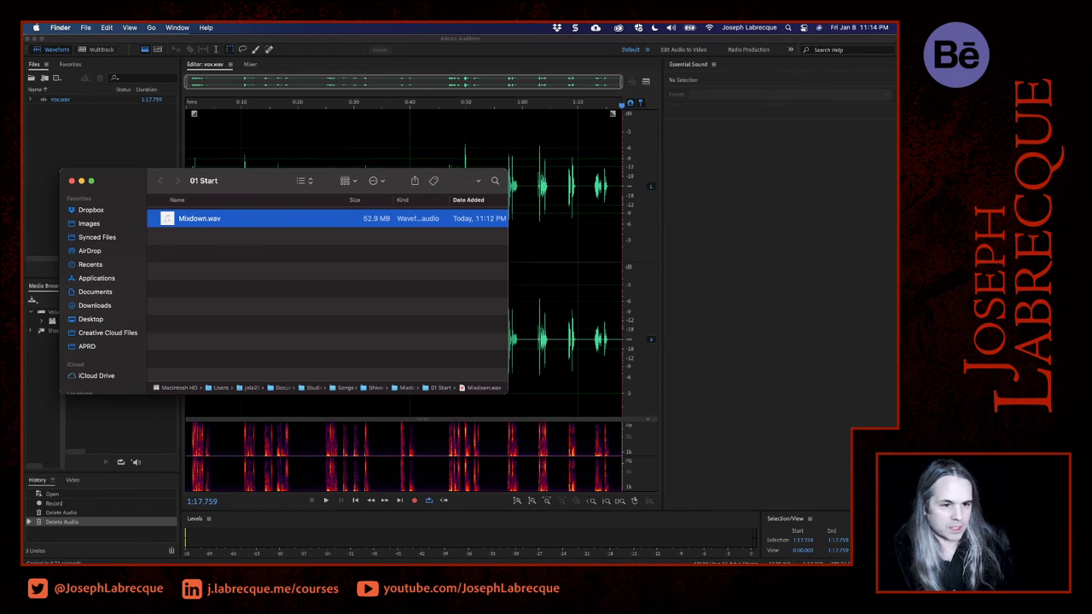
left_click_drag(254, 182, 144, 140)
left_click(75, 100)
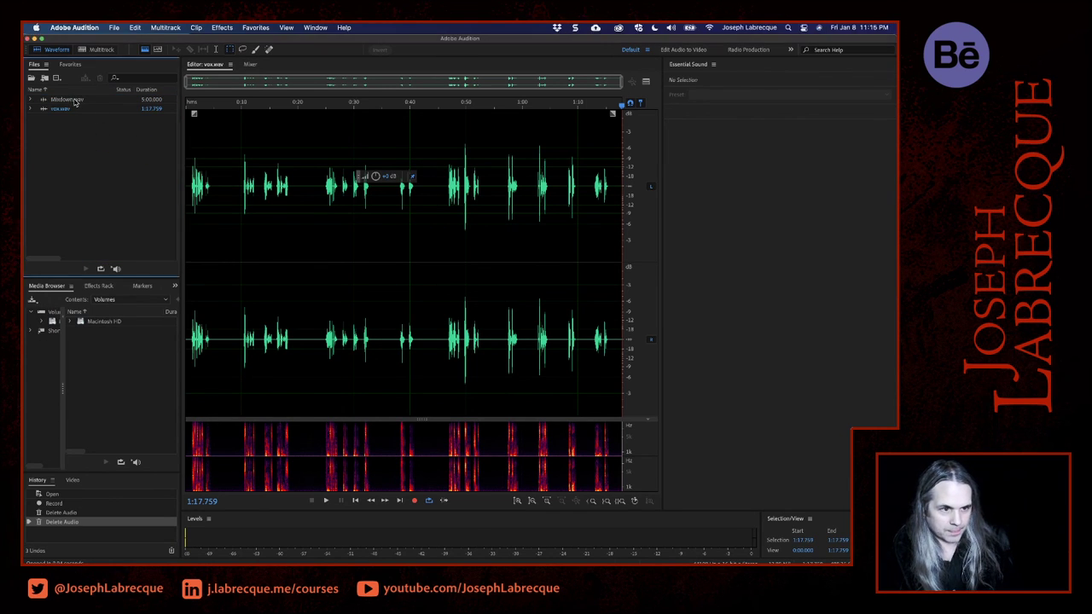
double_click(75, 99)
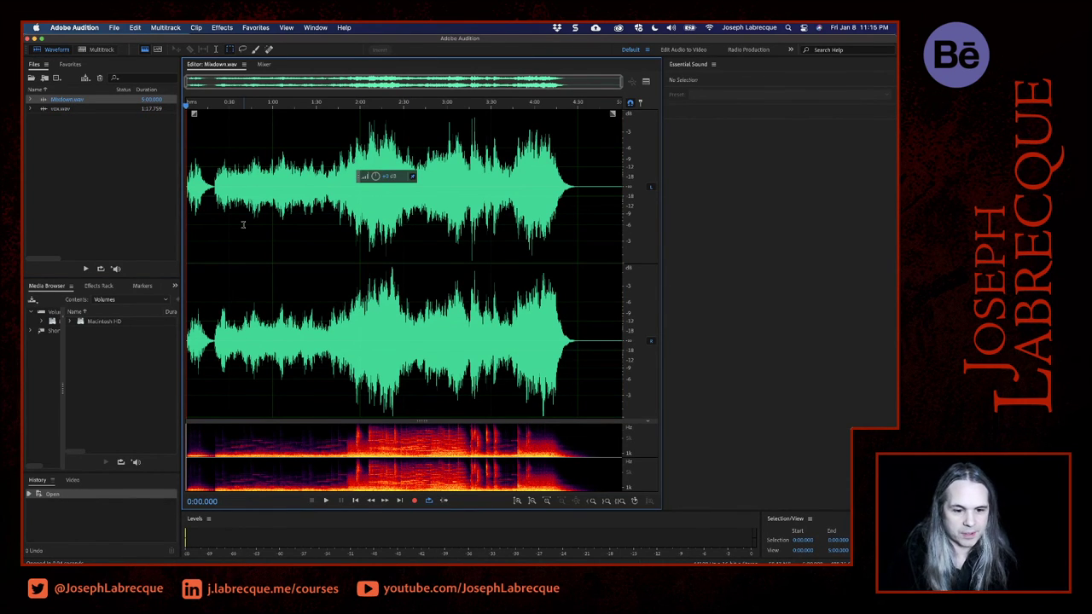
- Play the mixdown from its beginning and spot-check sections along the timeline through to the closing fade
left_click(192, 256)
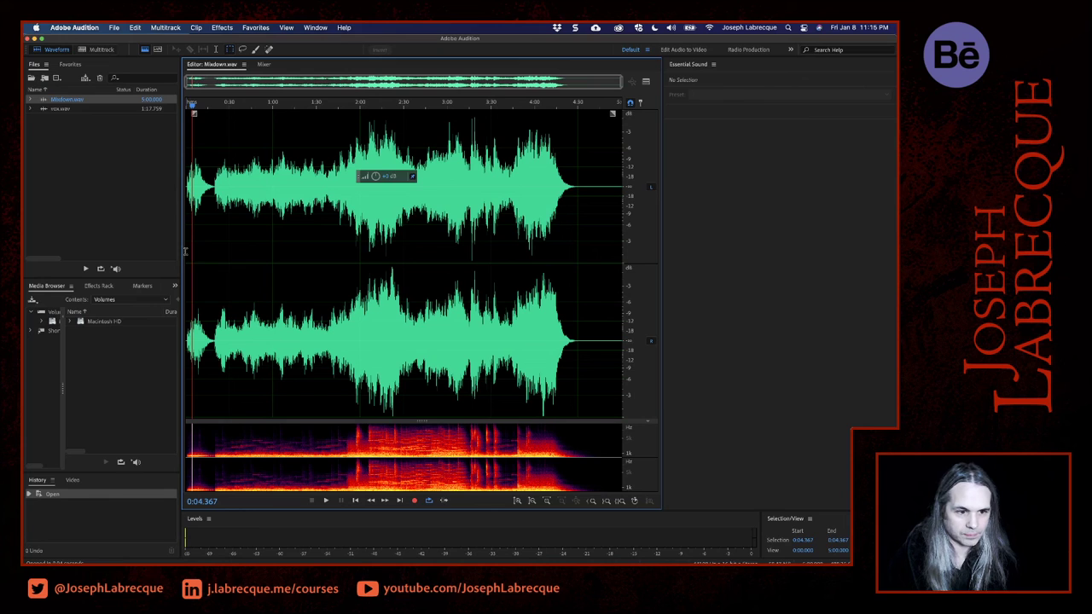
left_click(184, 252)
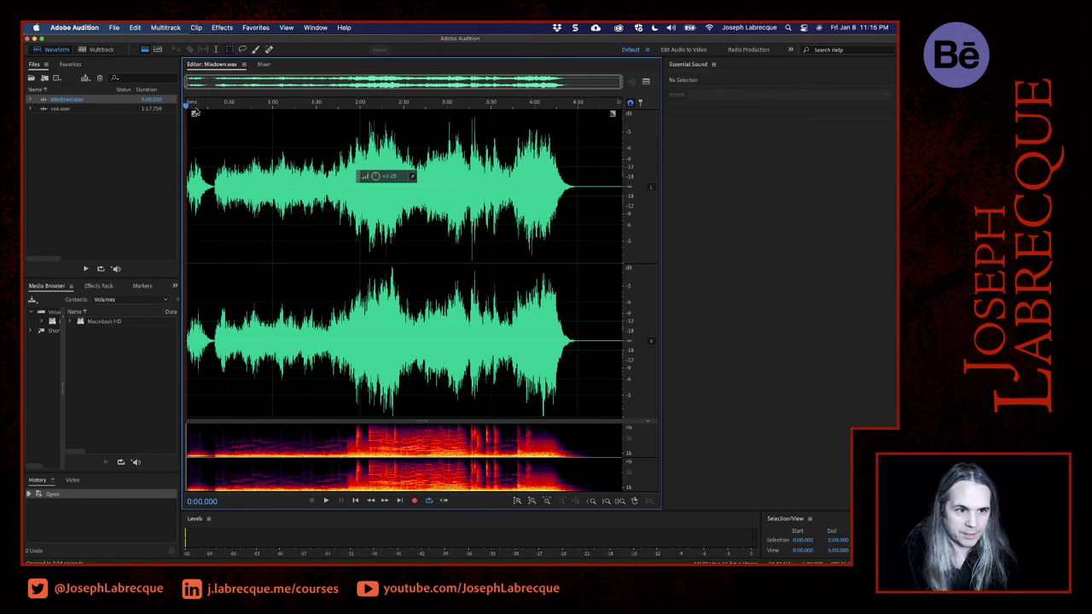
key("space")
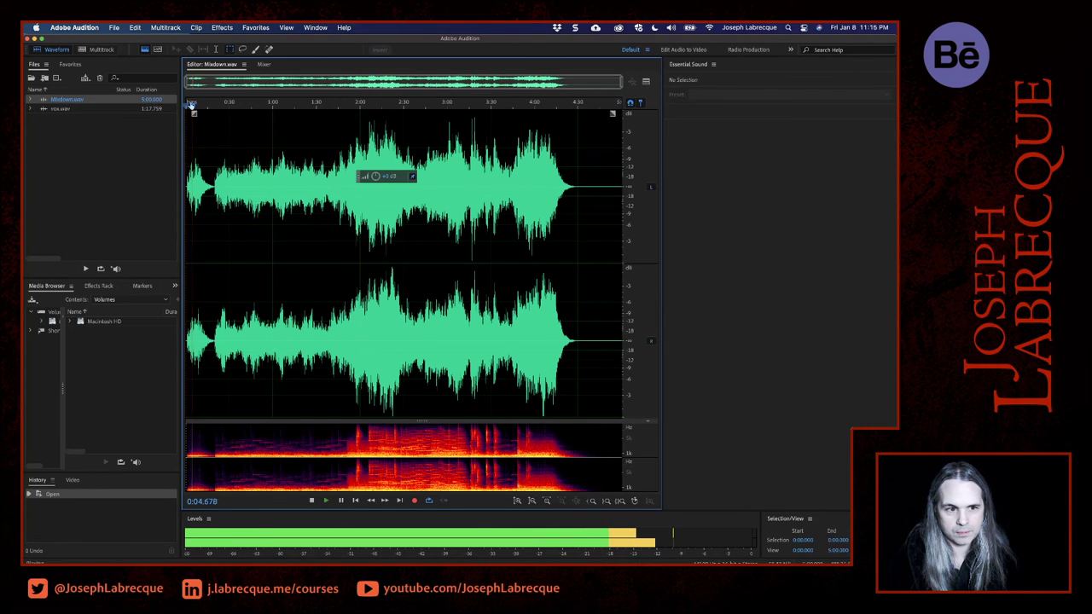
left_click(209, 107)
left_click(228, 107)
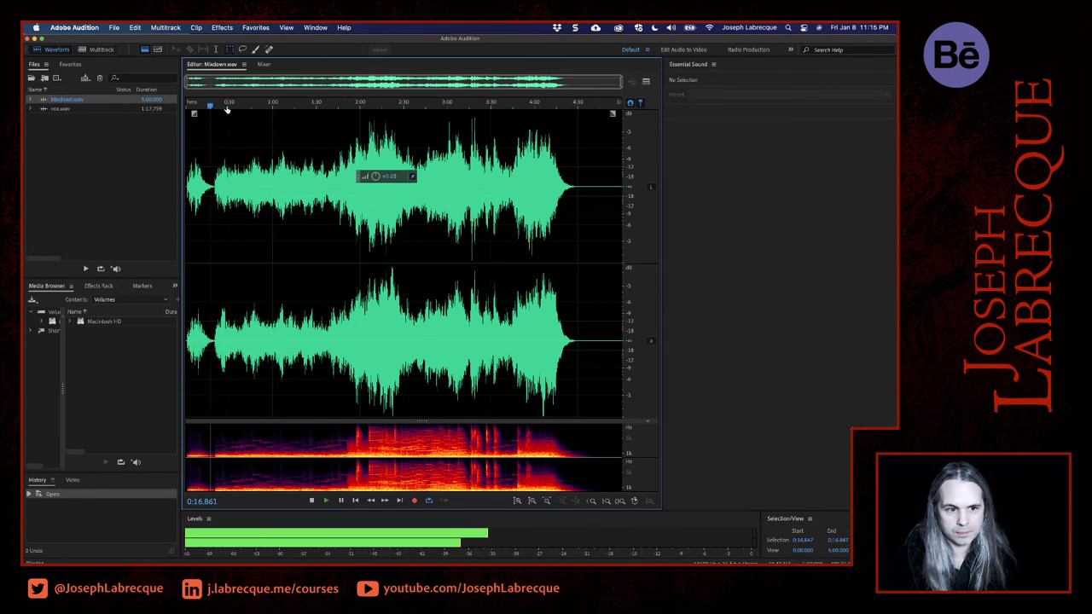
key("space")
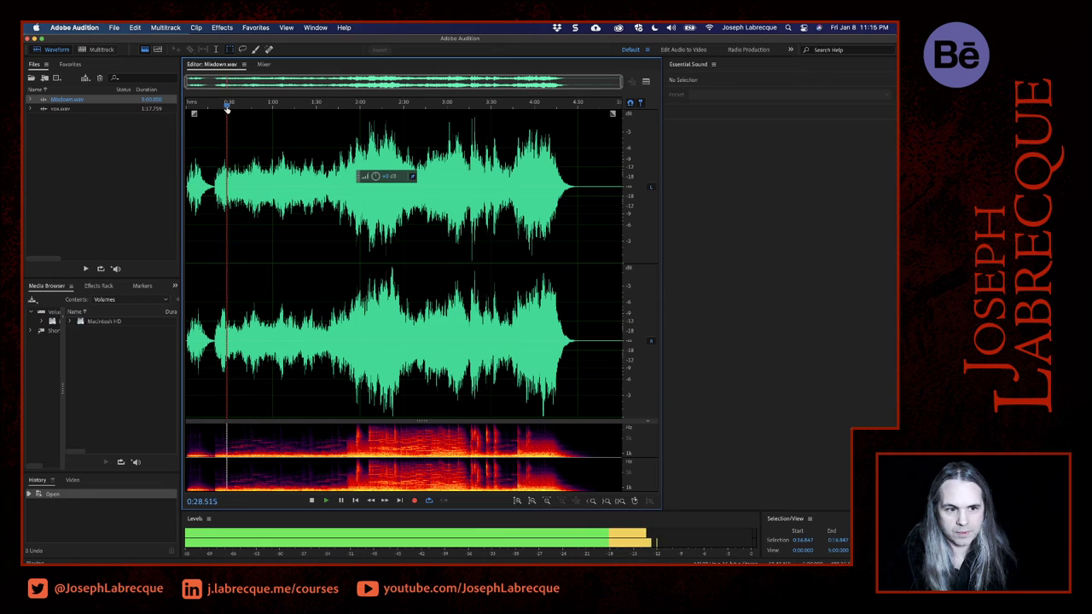
left_click(265, 106)
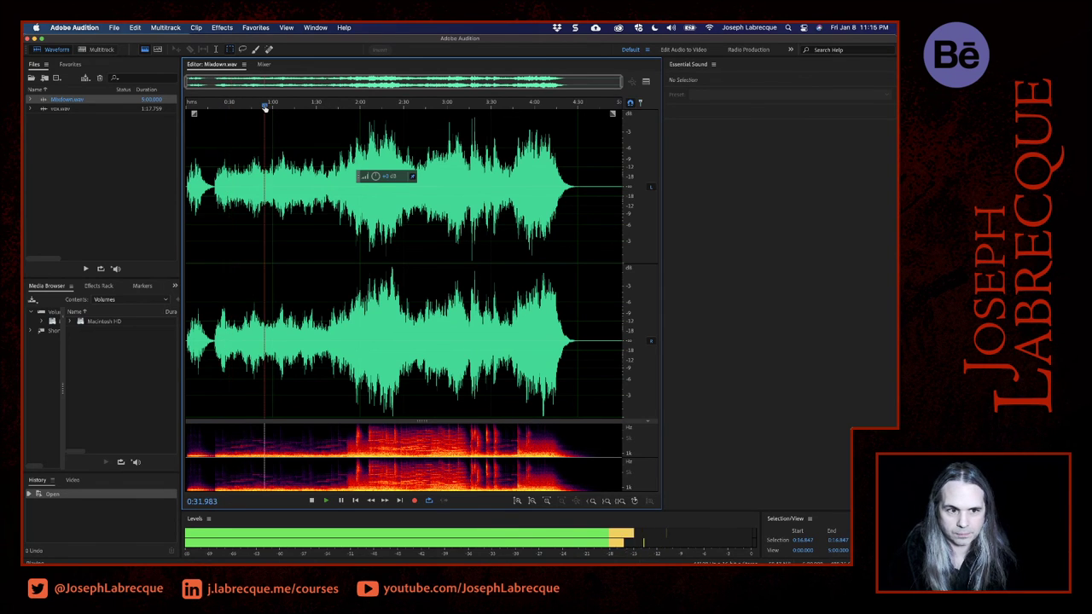
left_click(288, 105)
key("space")
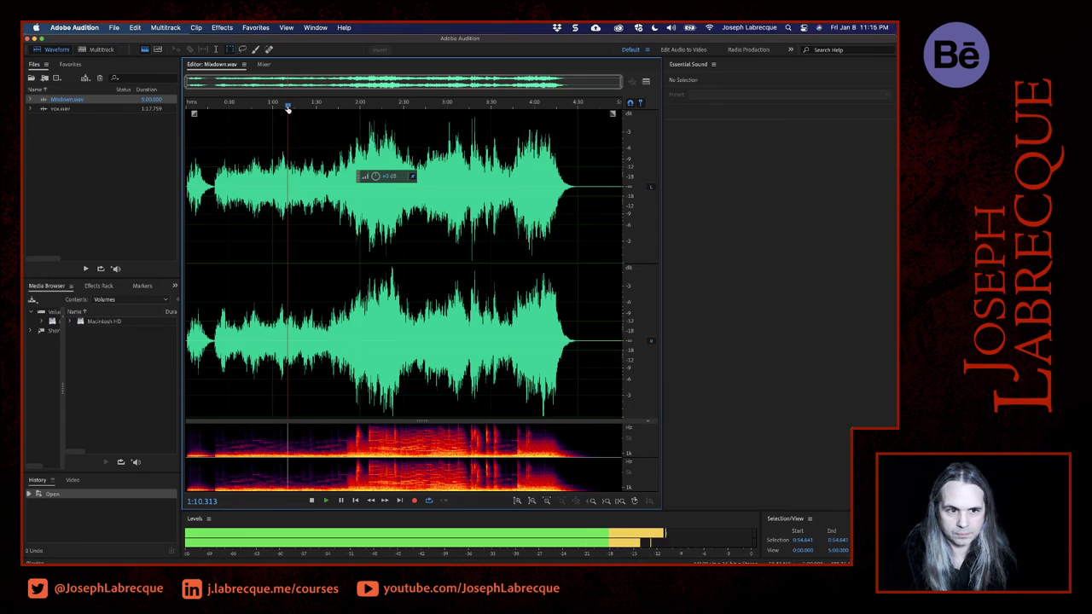
left_click(310, 106)
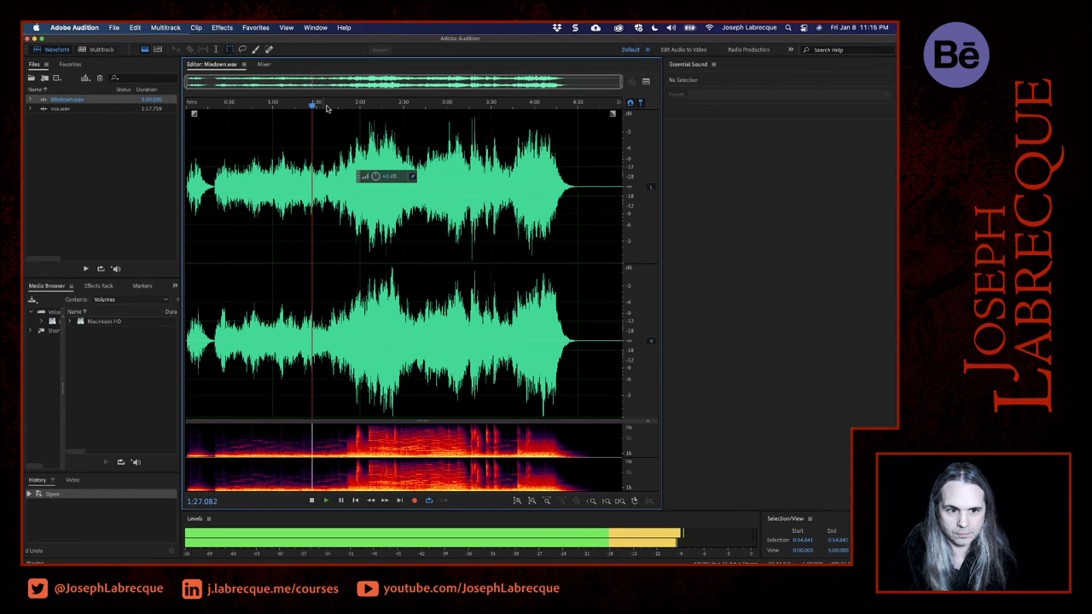
left_click(349, 106)
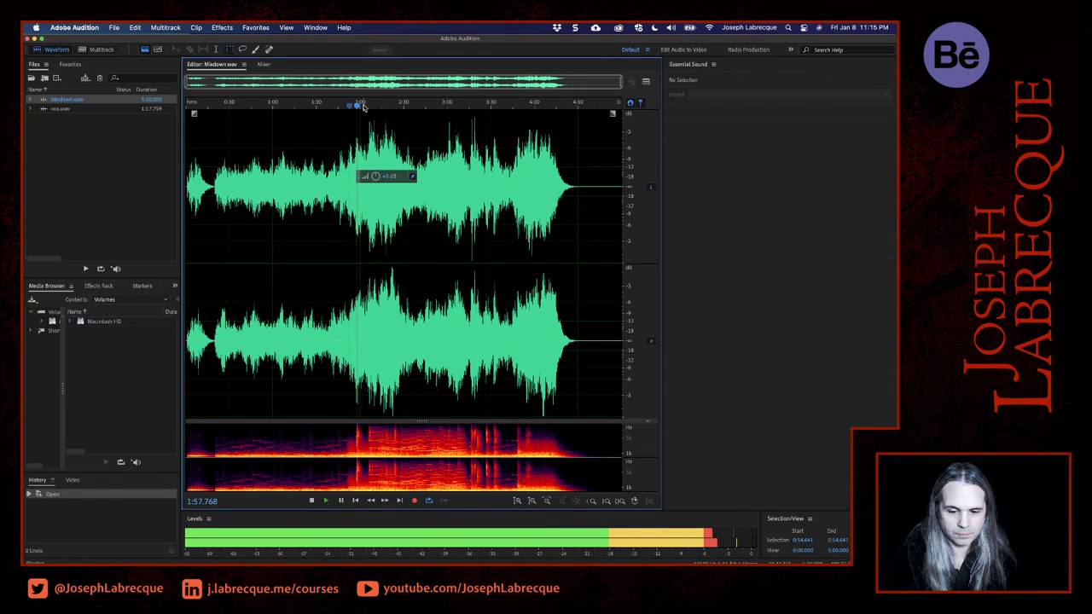
left_click(426, 104)
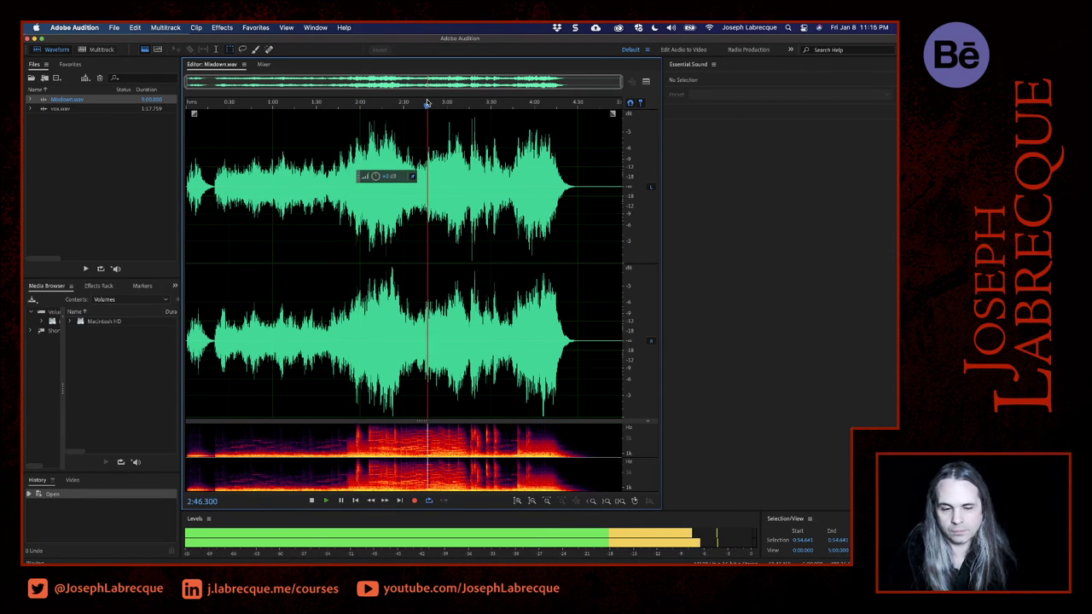
left_click(446, 103)
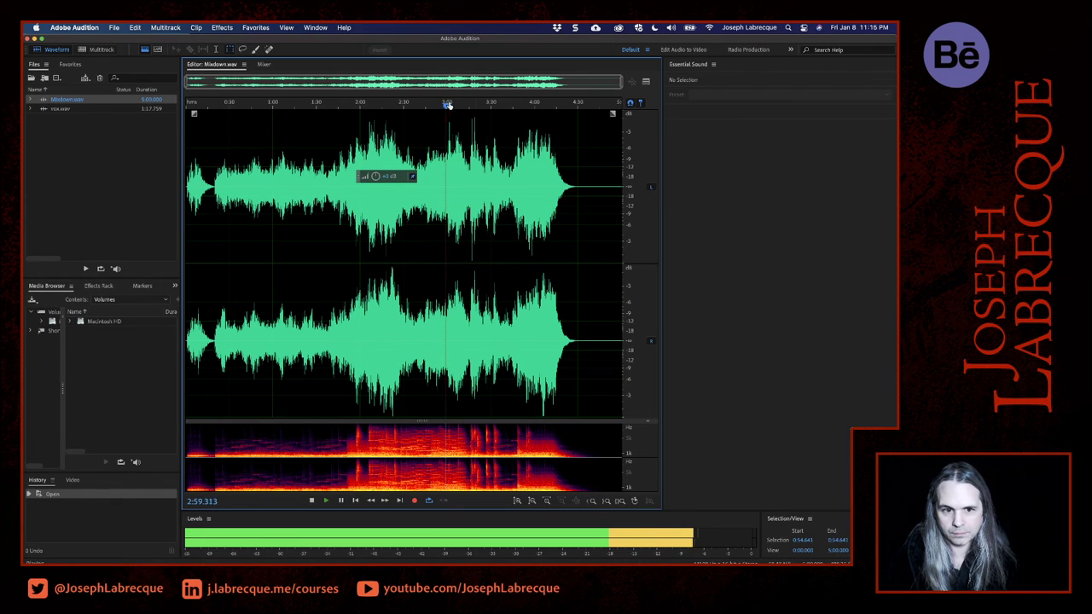
left_click(518, 103)
left_click(546, 103)
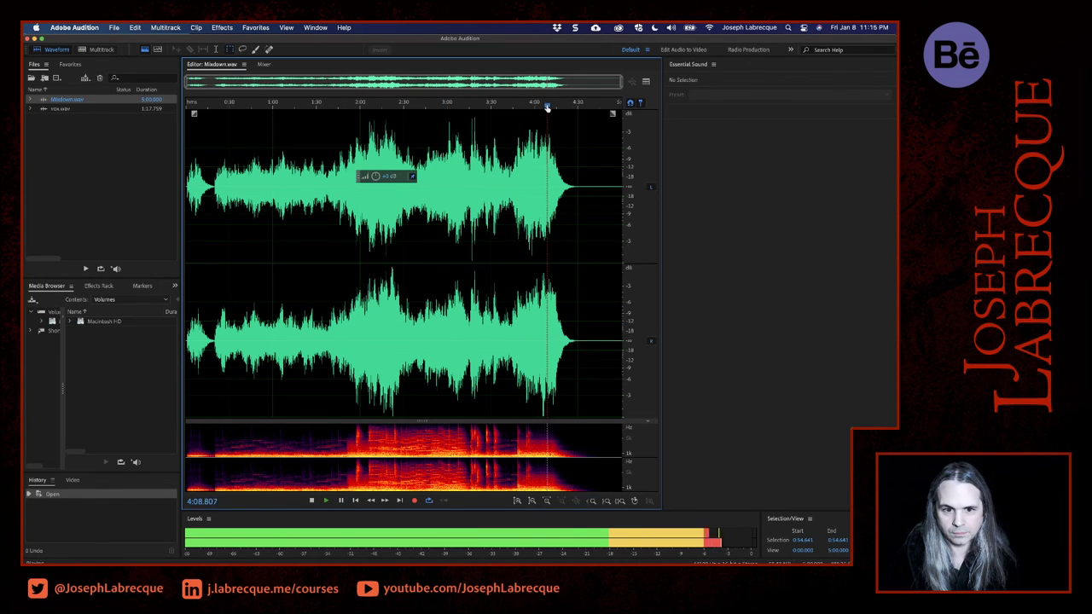
left_click(556, 104)
left_click(566, 103)
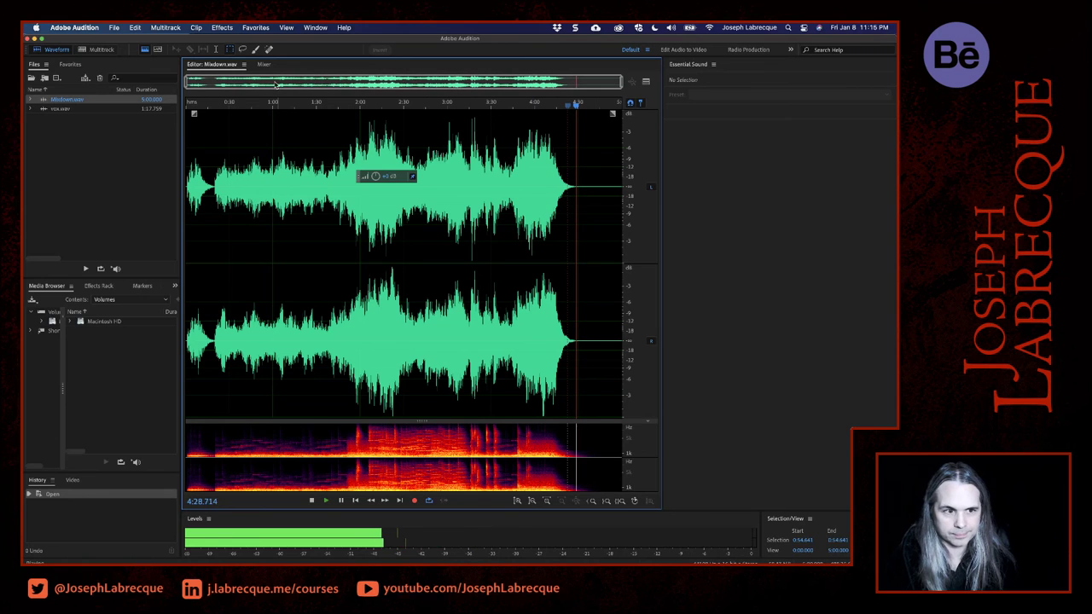
- Stop playback and delete the silent tail in two passes, from 4:33.170 and then from 4:27.617 to the end
left_click_drag(185, 81, 526, 79)
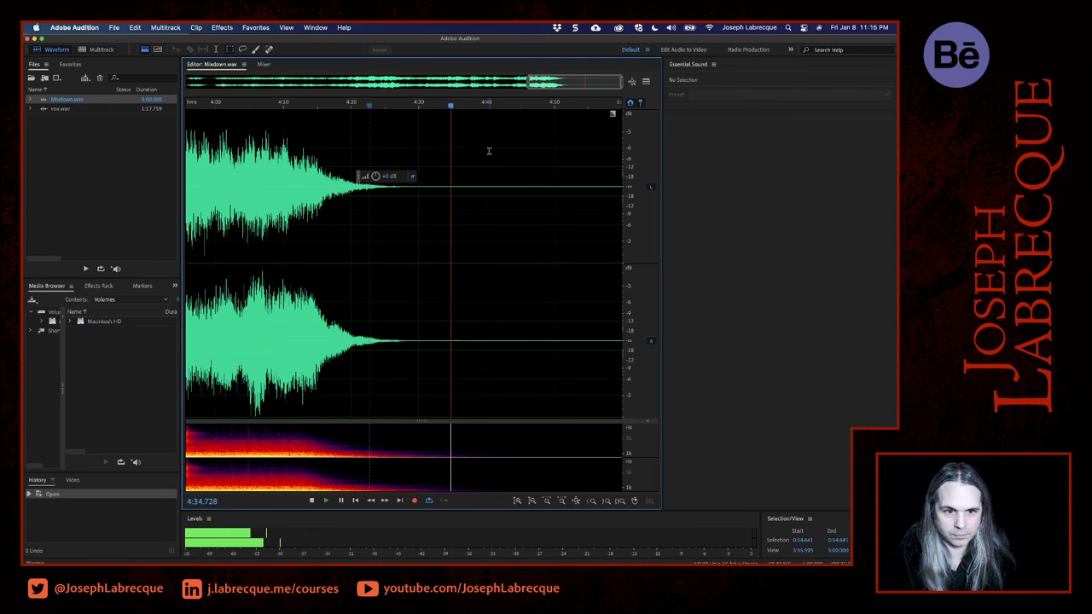
key("space")
left_click_drag(453, 111, 437, 108)
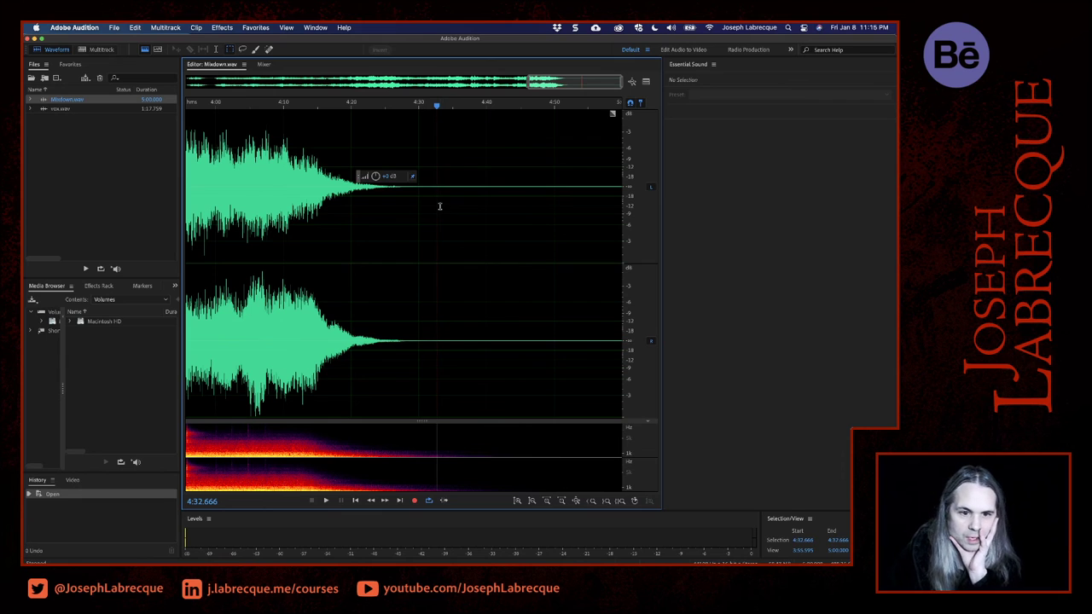
left_click_drag(440, 205, 740, 232)
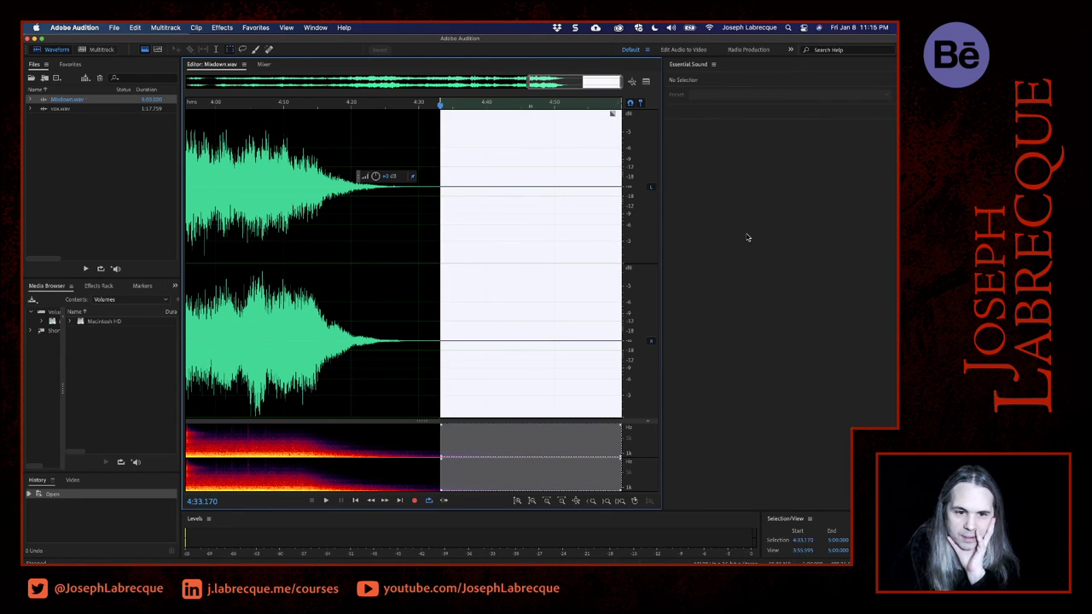
key("Delete")
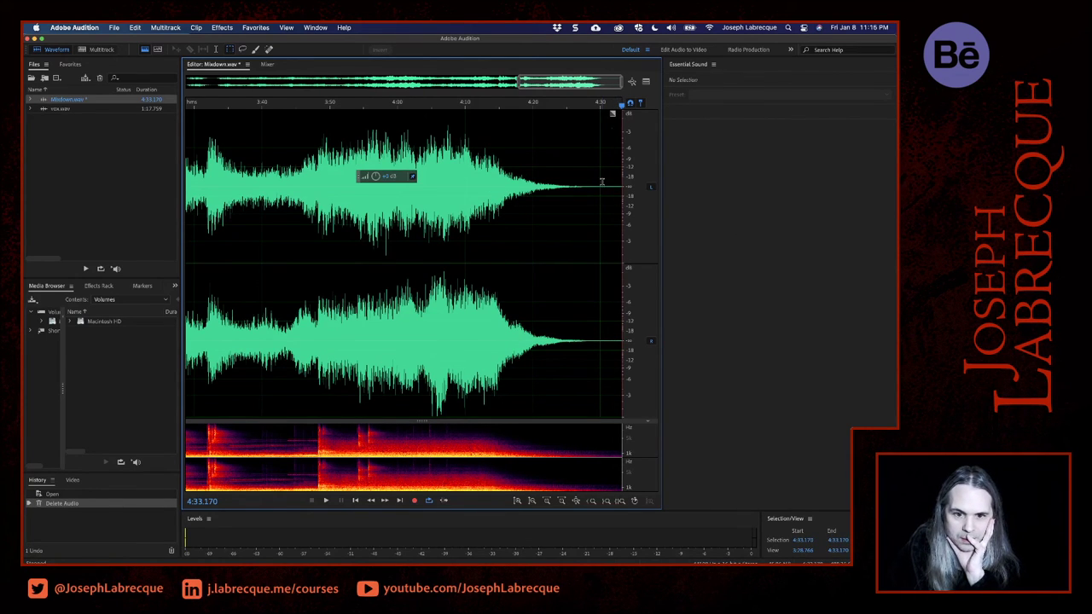
left_click_drag(587, 189, 785, 207)
key("Delete")
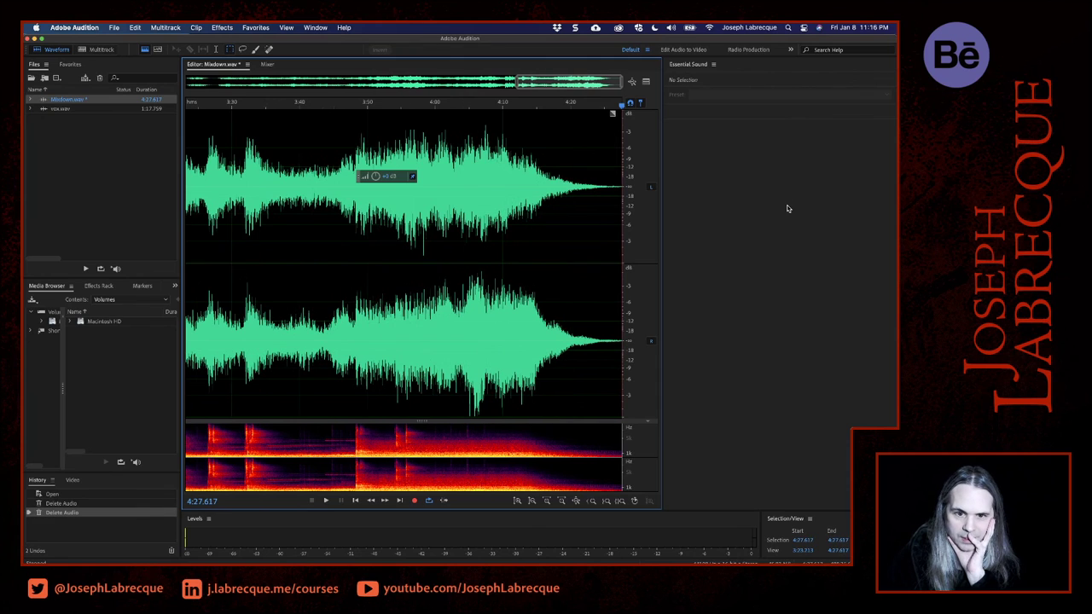
- Add a short fade-out at the end of the mixdown and play the ending from 4:18.818
left_click_drag(612, 113, 574, 116)
left_click(563, 104)
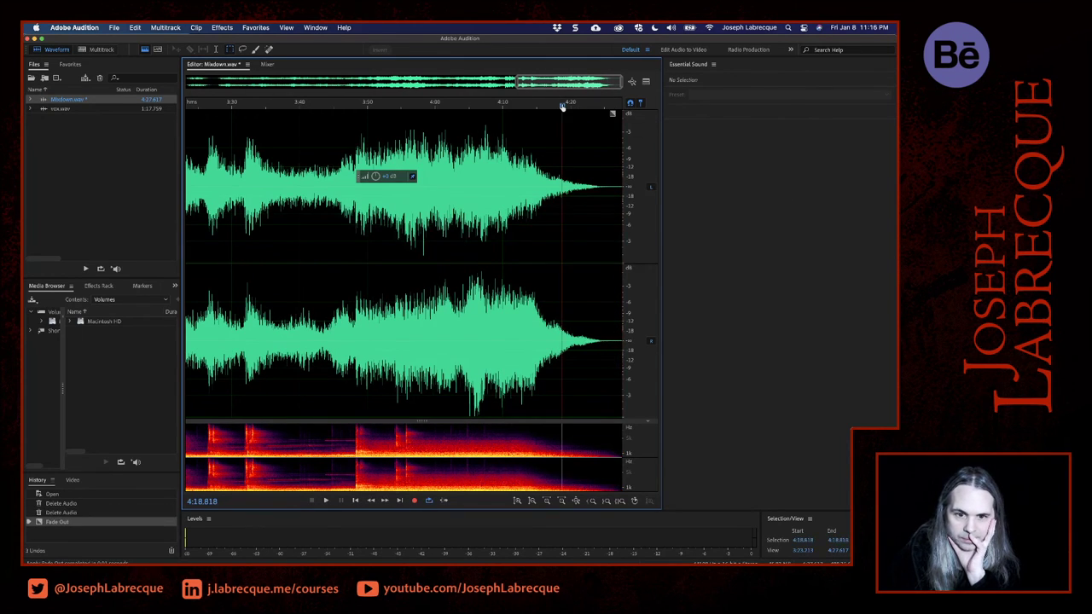
key("space")
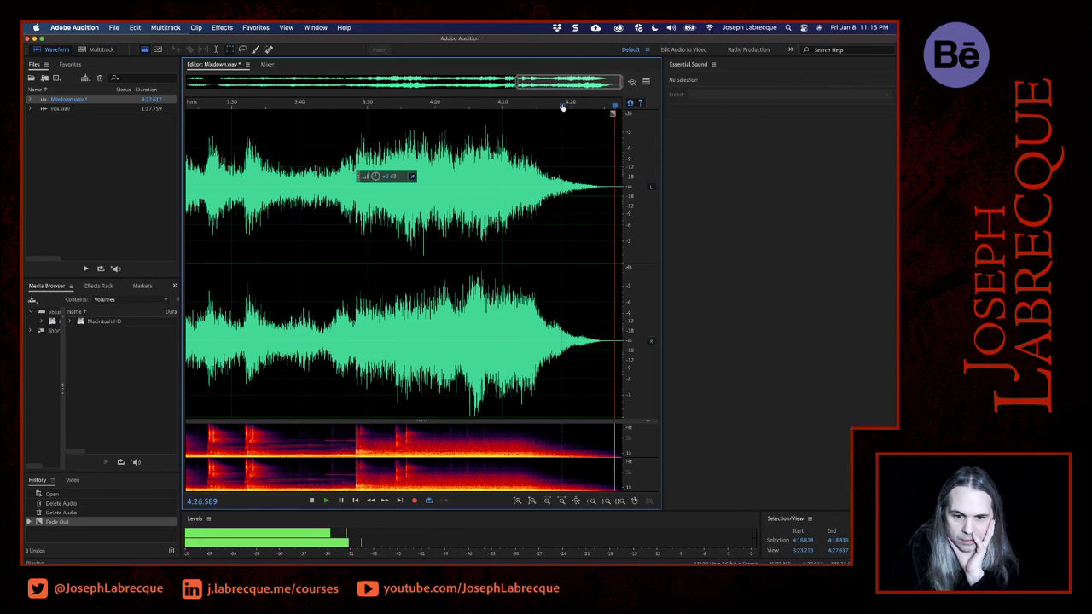
key("space")
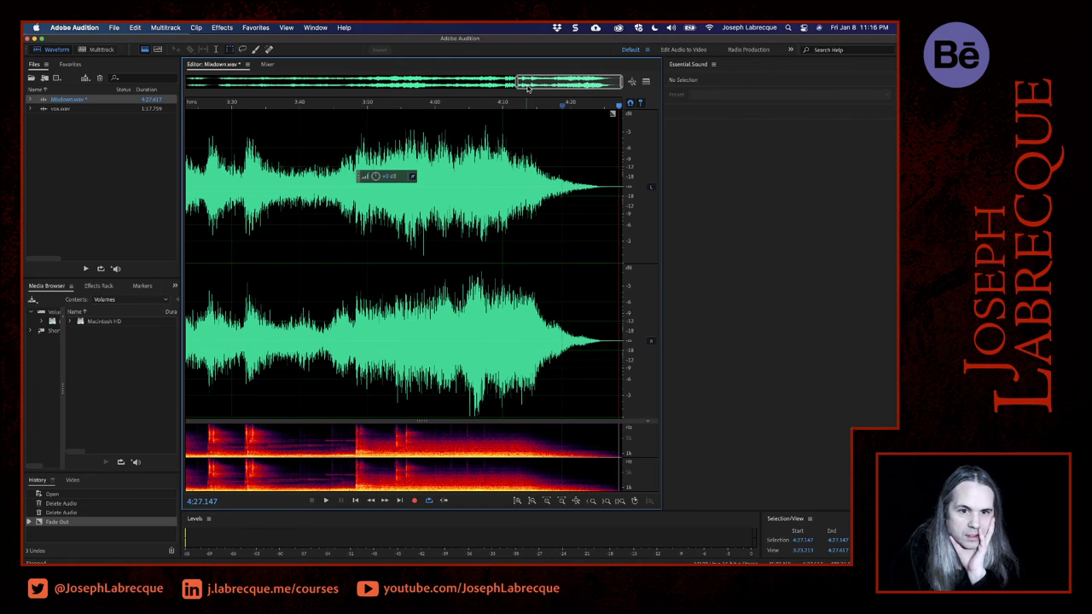
- Select the silent lead-in at the mixdown's start, from 0:00.000 to 0:00.825, and delete it
left_click_drag(550, 81, 186, 82)
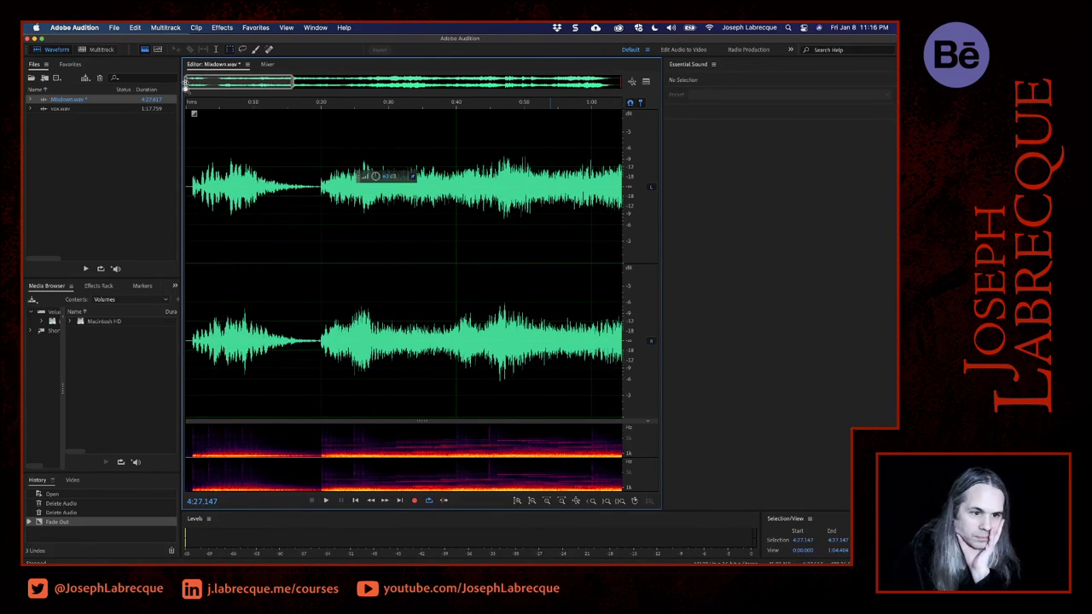
left_click(189, 105)
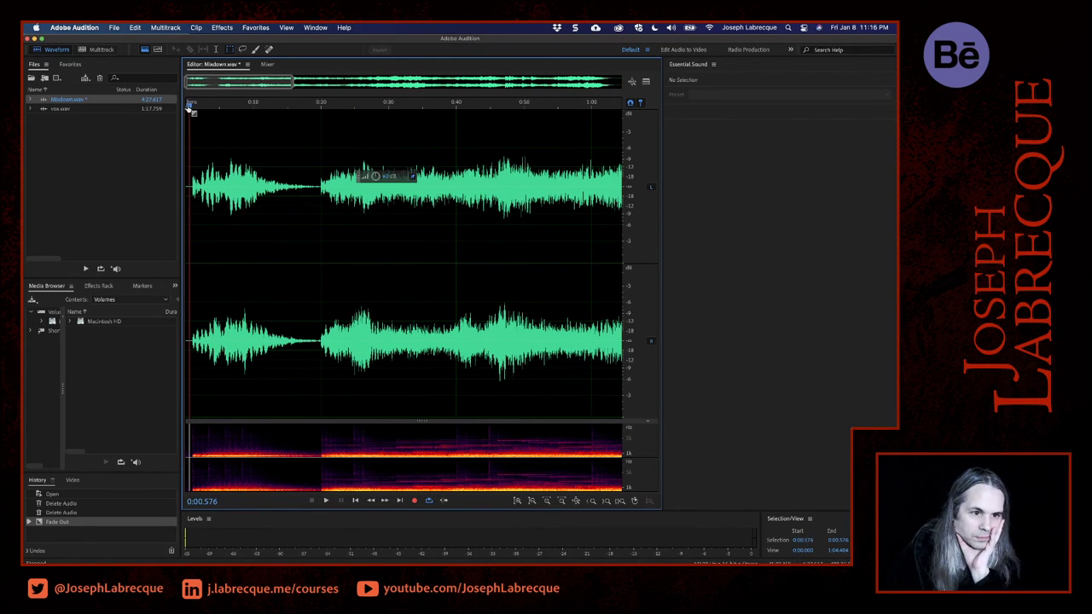
left_click_drag(189, 107, 165, 110)
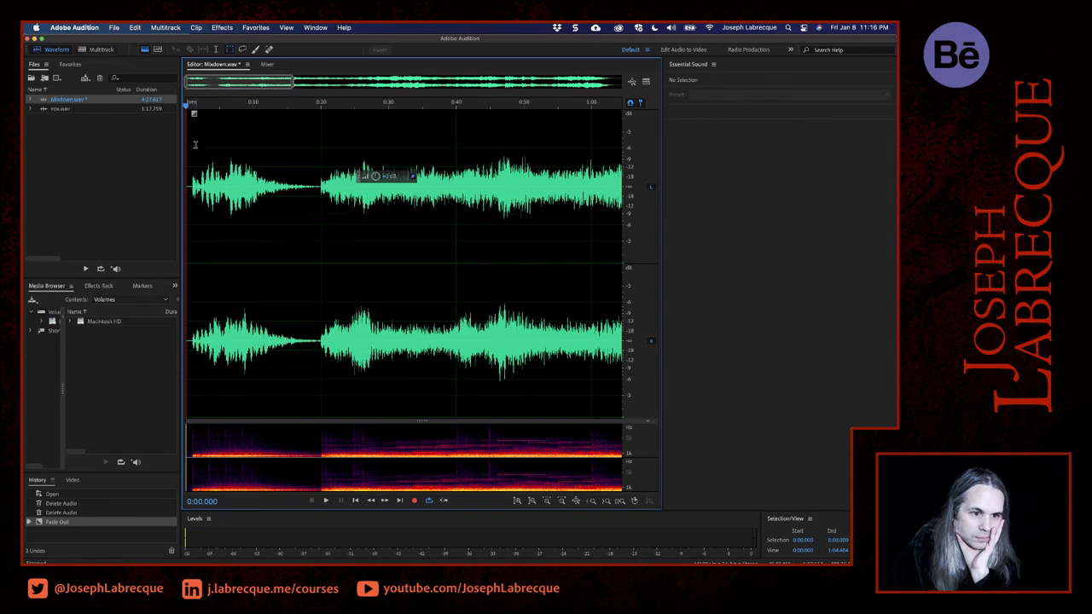
left_click(190, 160)
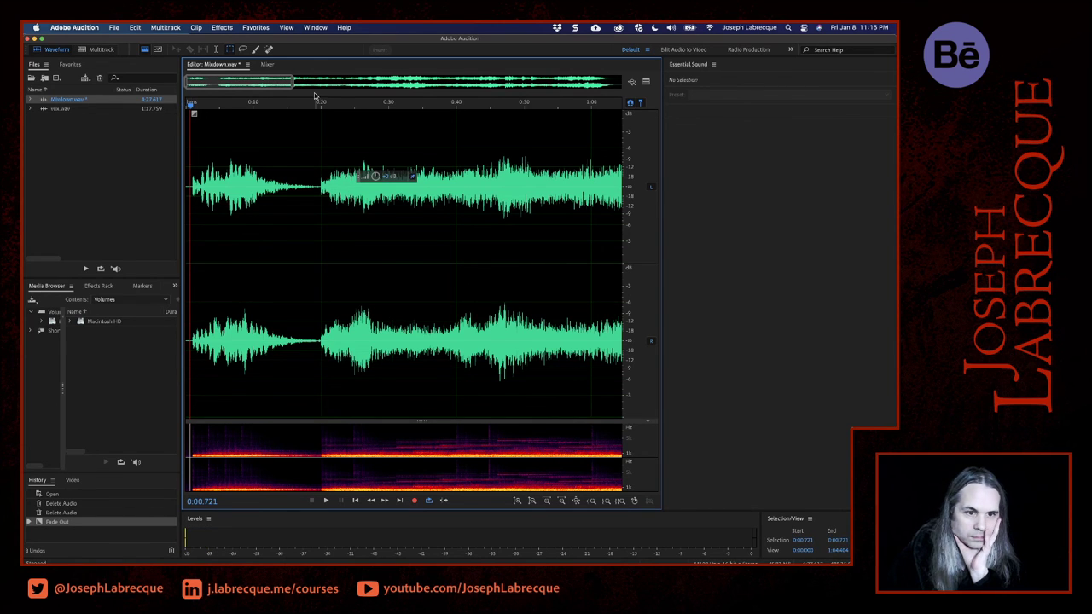
left_click_drag(296, 86, 216, 86)
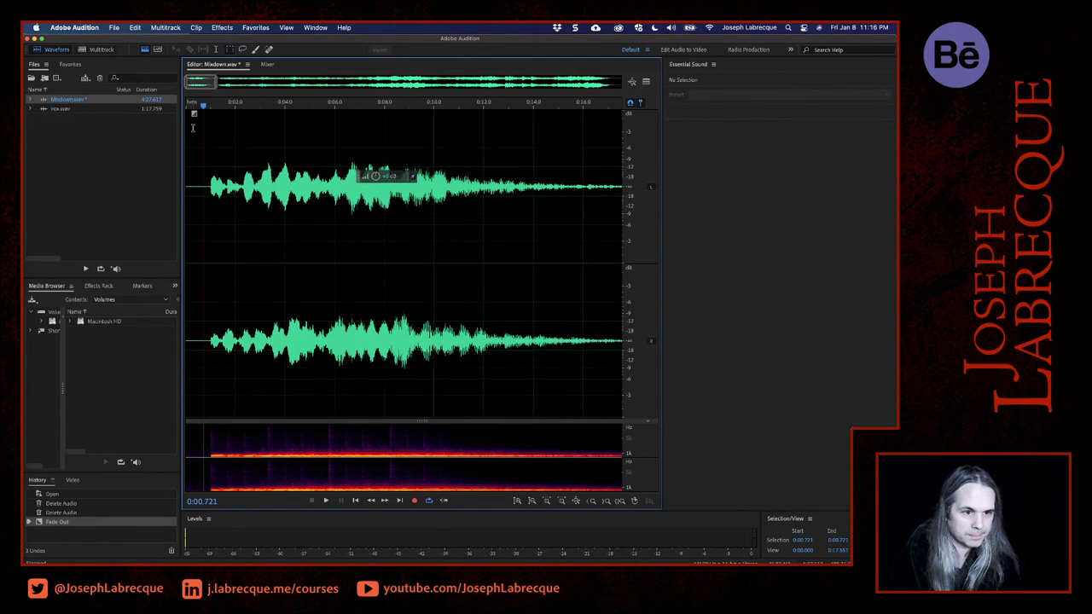
left_click_drag(206, 162, 175, 171)
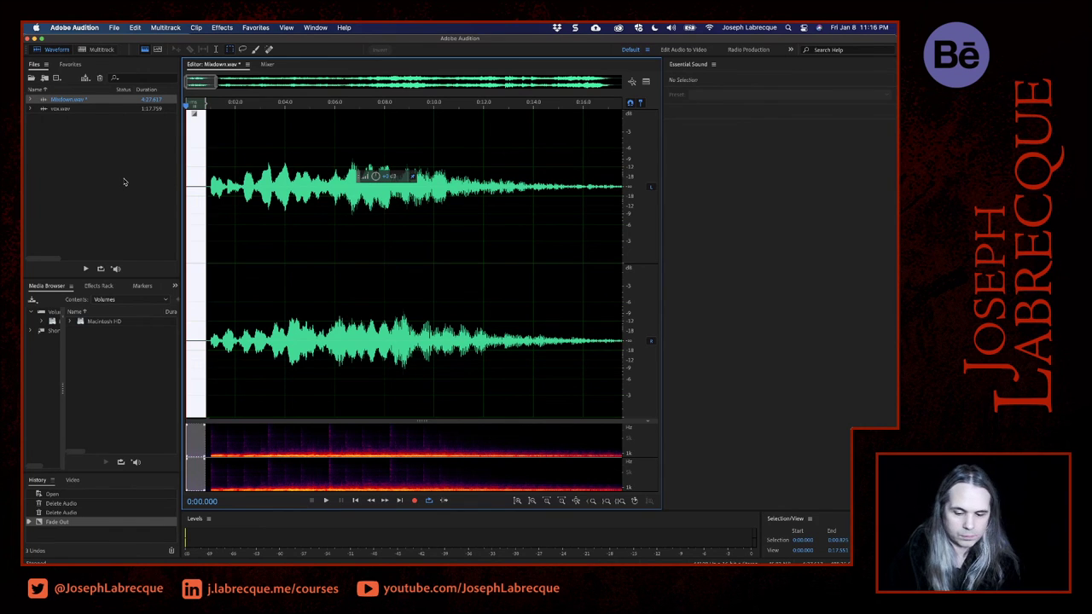
key("Delete")
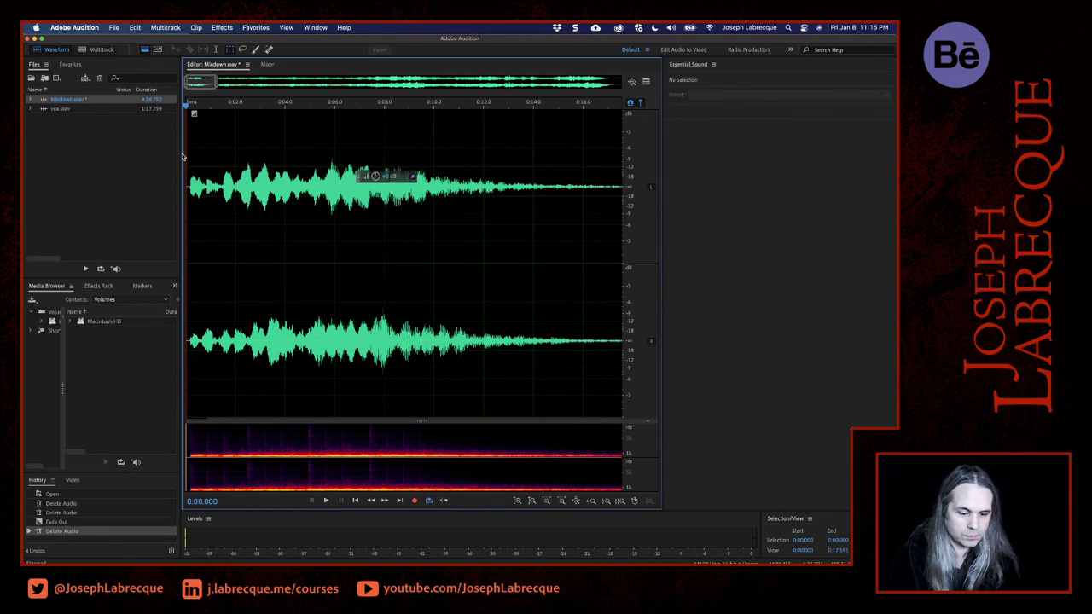
- Play the trimmed opening for about six seconds, stop playback, and save Mixdown.wav
key("space")
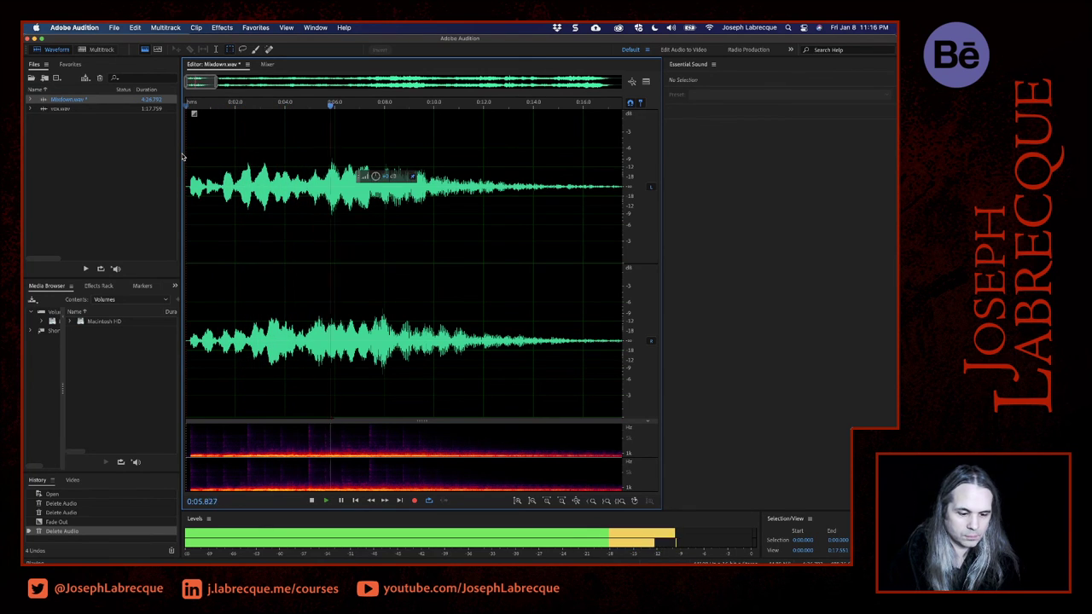
key("space")
key("super+s")
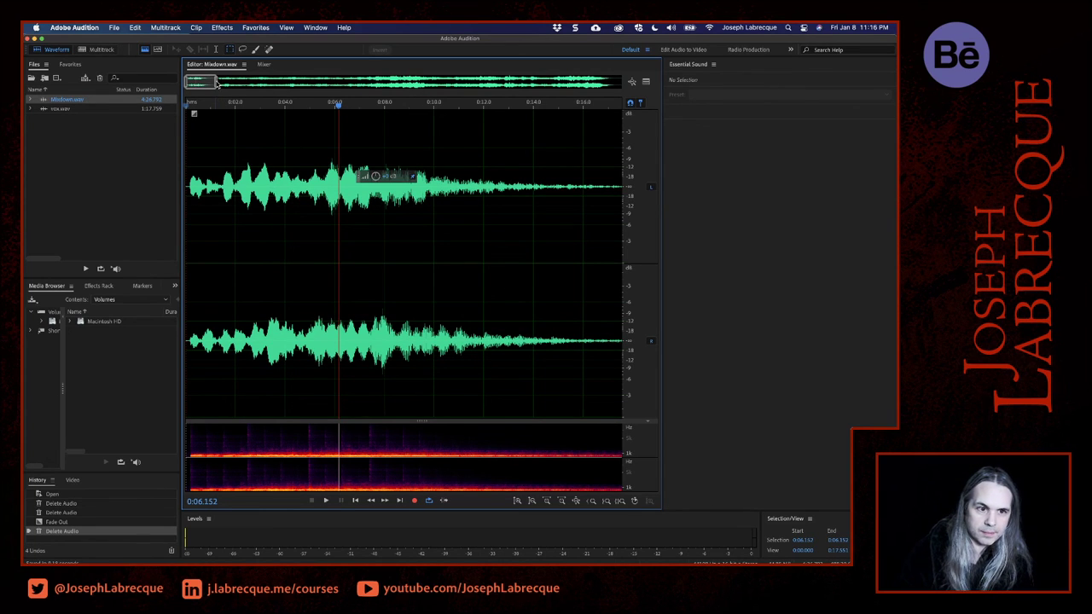
- Show the whole mixdown, close the Essential Sound panel, and play the song through, skipping ahead to about 1:49 and stopping near the end
left_click_drag(216, 82, 621, 82)
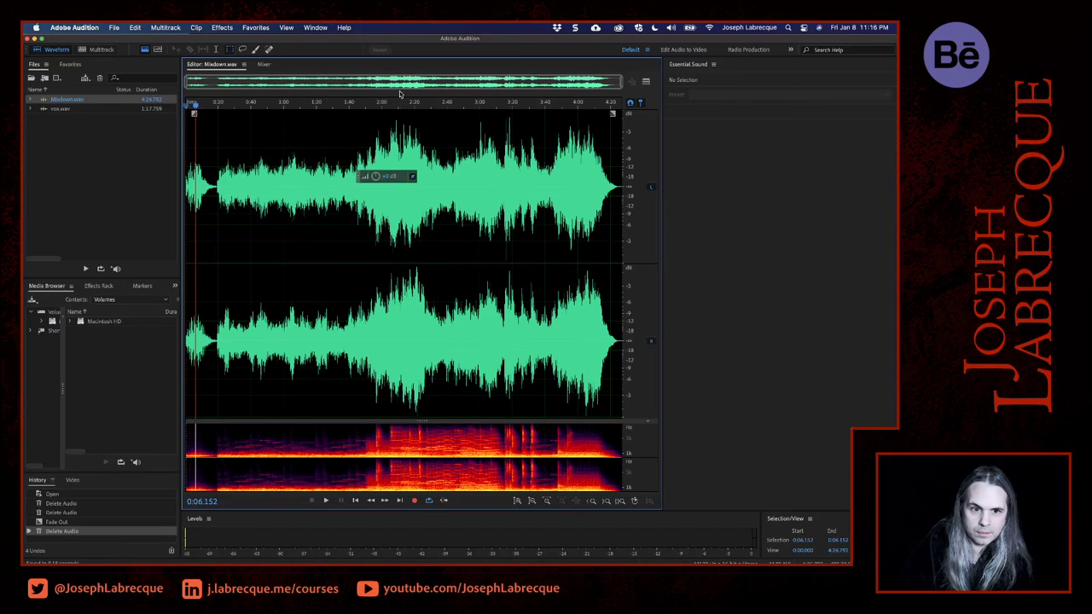
key("space")
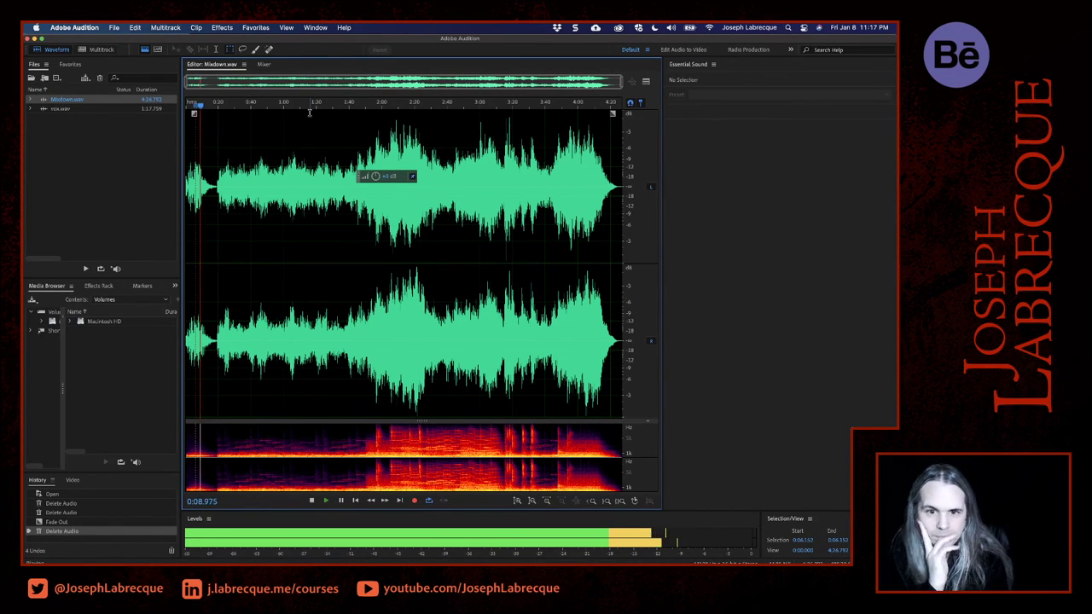
left_click(713, 64)
left_click(732, 76)
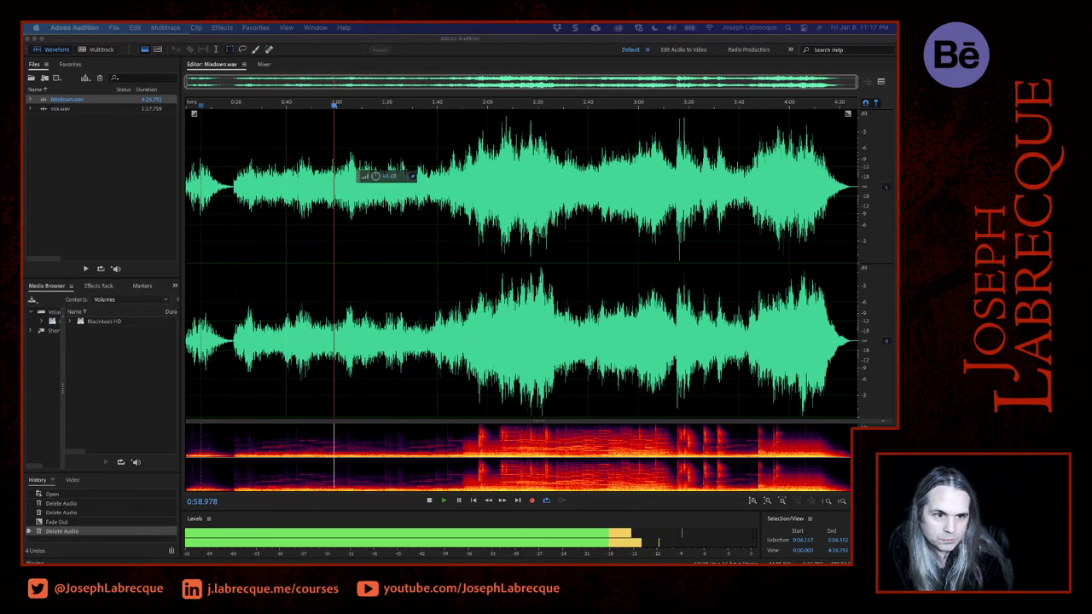
left_click(460, 106)
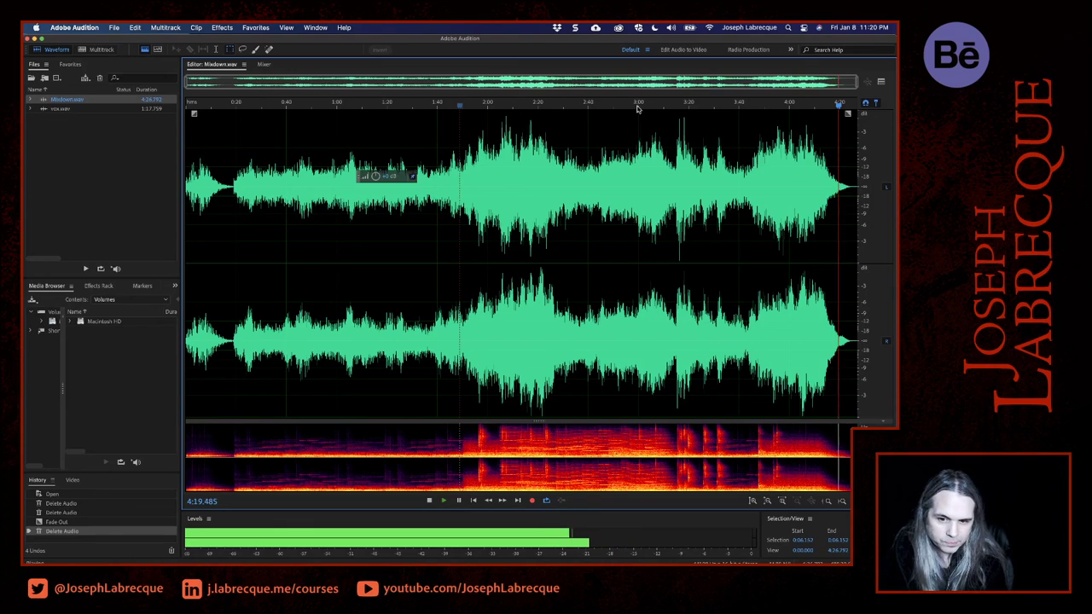
key("space")
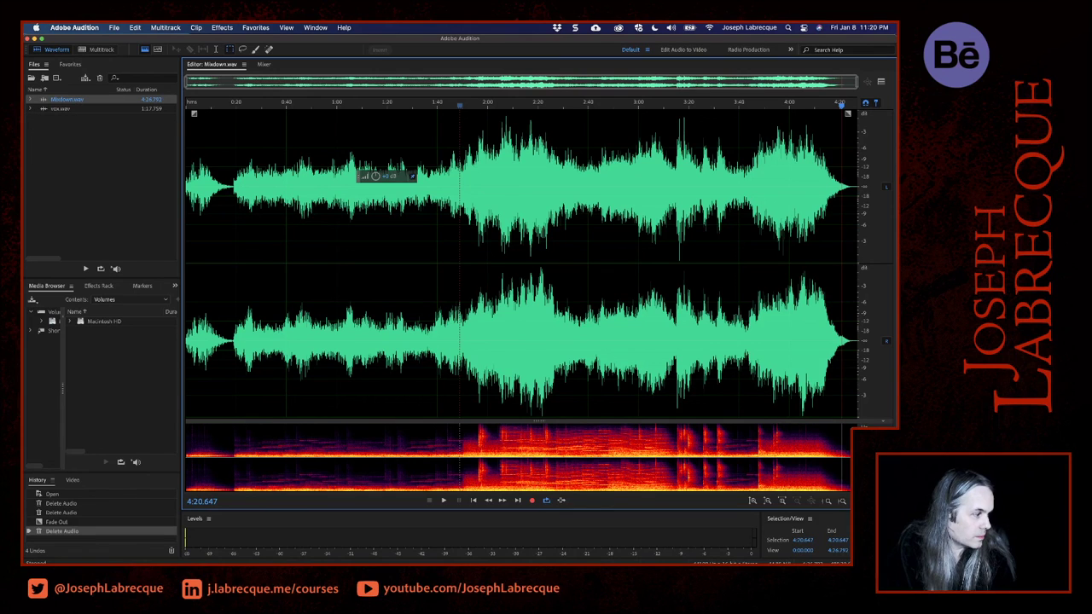
- Switch to Chrome, review the Two Hour Album Challenge page, copy its web address, and return to Adobe Audition
key("super+Tab")
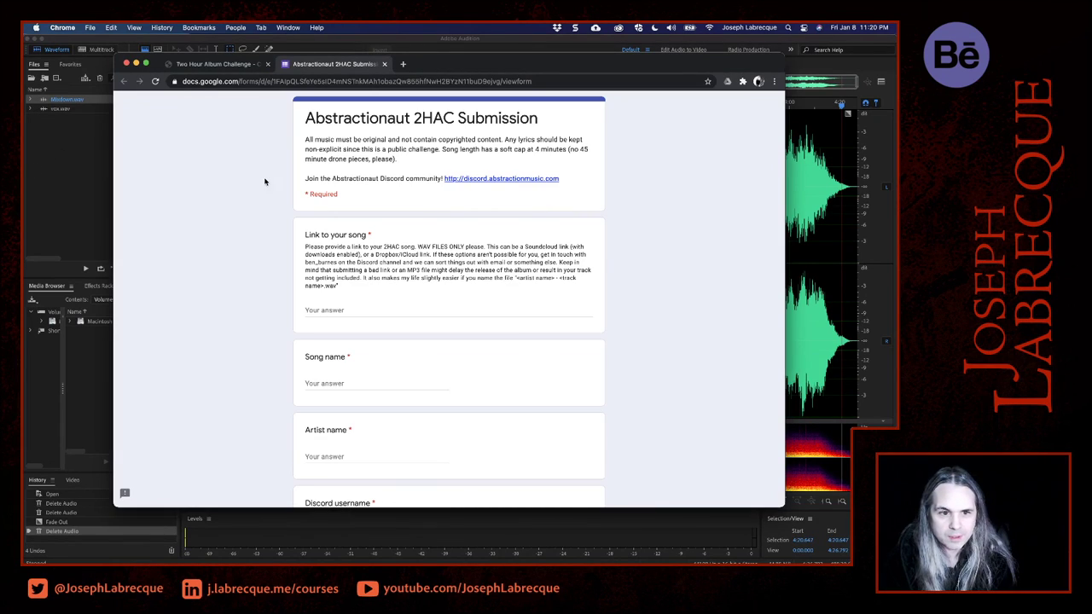
left_click(214, 64)
scroll(186, 274, "down", 5)
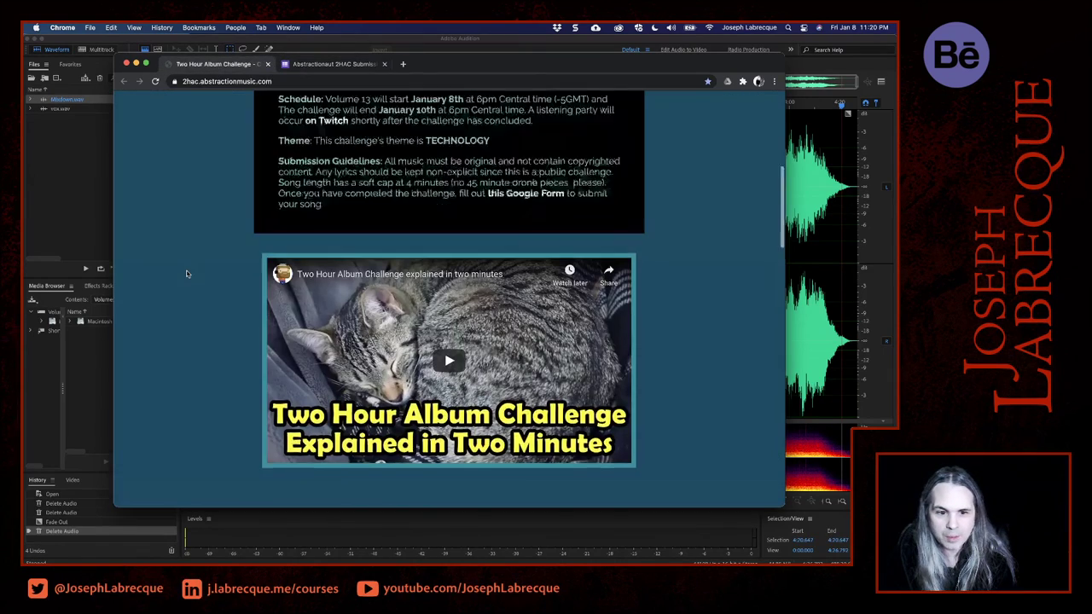
scroll(187, 273, "up", 10)
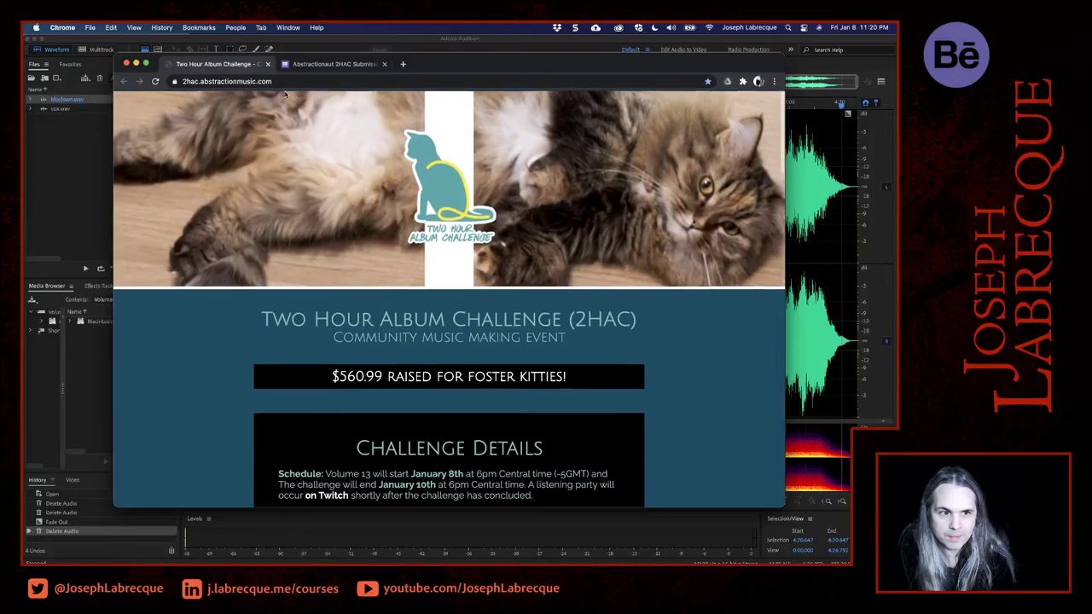
left_click(288, 79)
key("super+c")
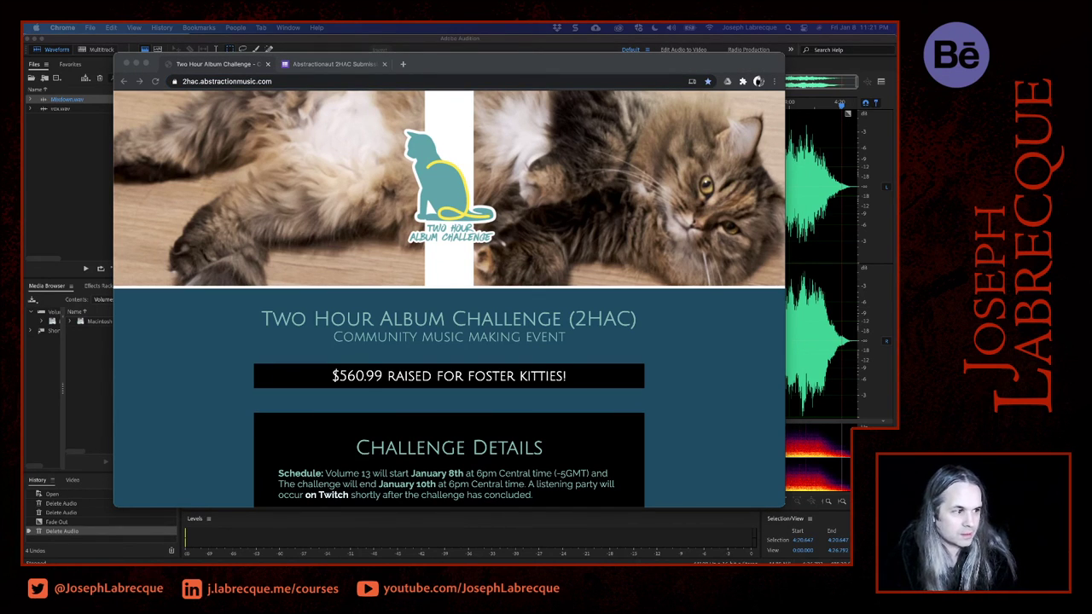
left_click(866, 44)
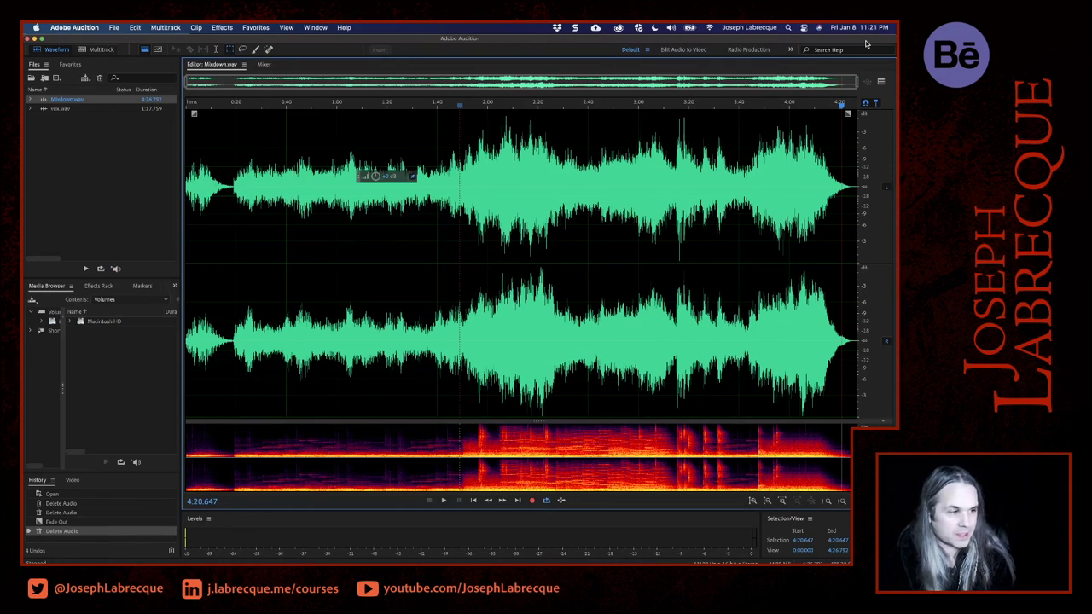